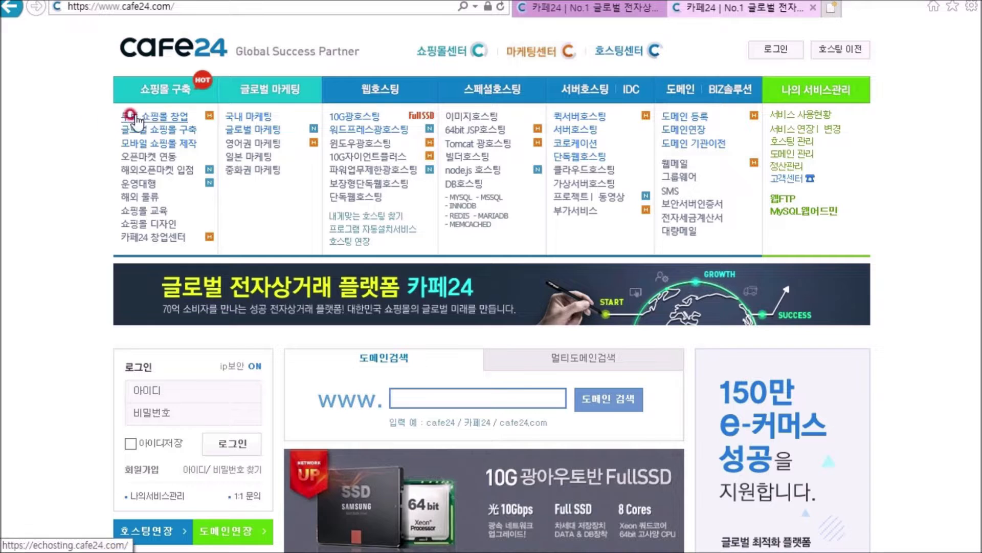
Open the Cafe24 free shopping mall centre and log in with the account ID and password
{"action": "left_click", "coordinate": [147, 119]}
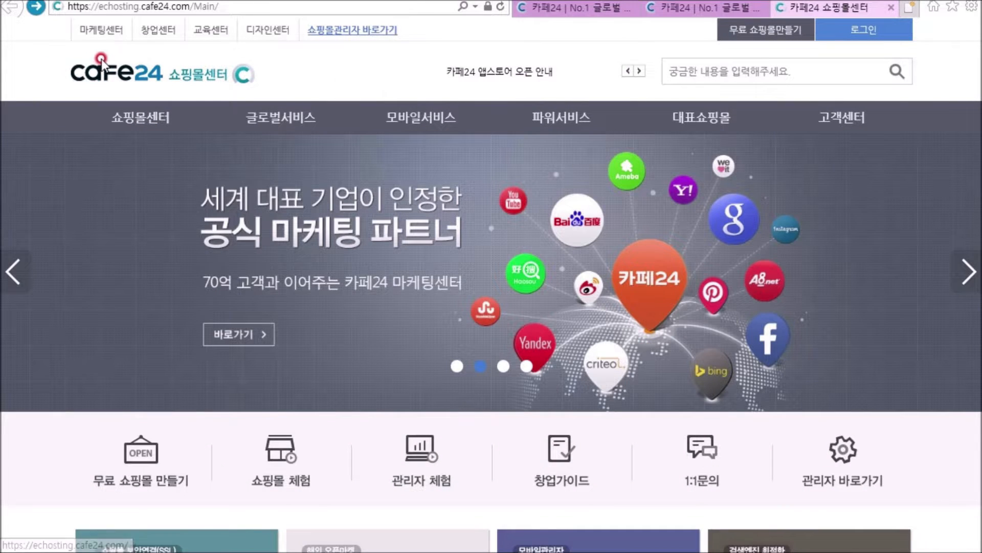
{"action": "left_click", "coordinate": [864, 32]}
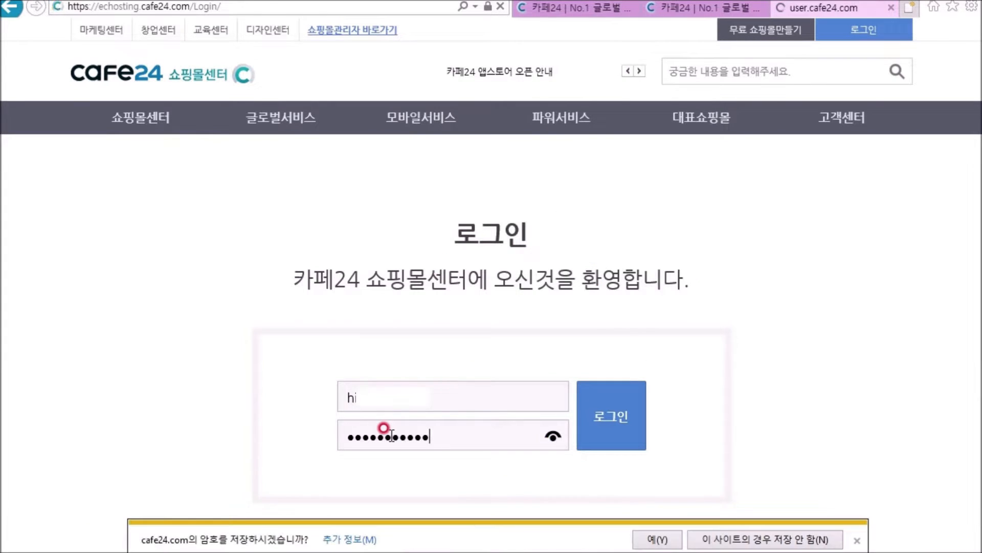
{"action": "key", "text": "Return"}
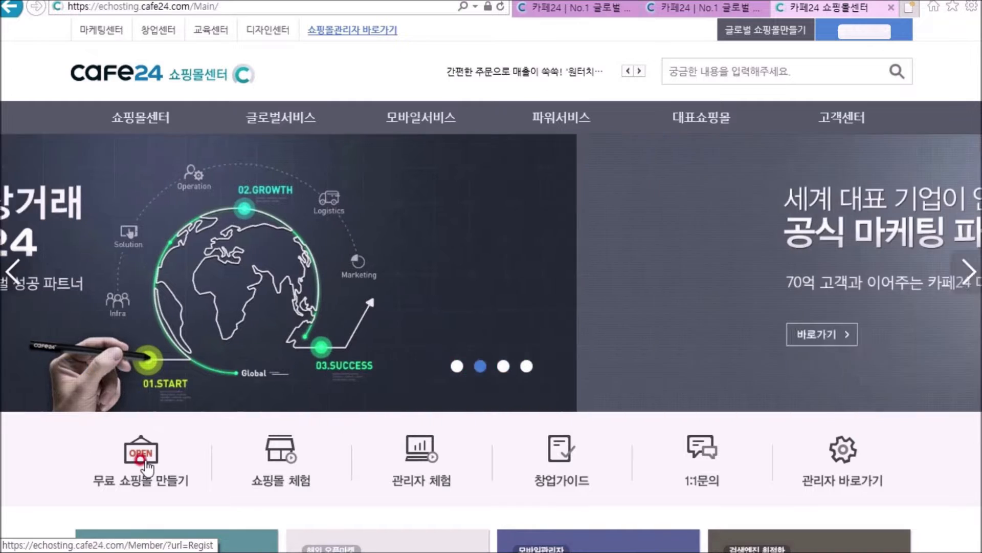
Create a free shopping mall with the ID aboneu, enter and confirm its password, agree to all terms and submit the form
{"action": "left_click", "coordinate": [143, 462]}
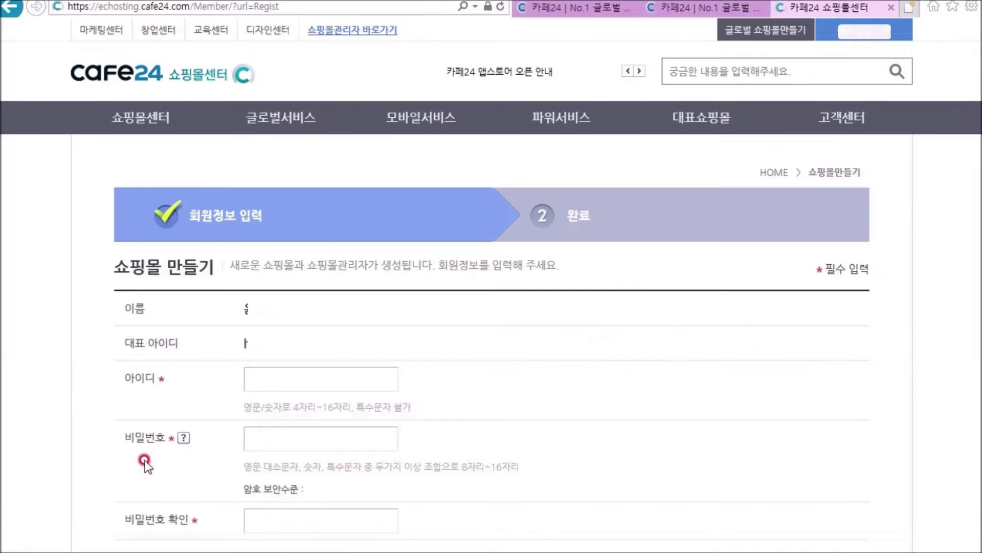
{"action": "left_click", "coordinate": [338, 389]}
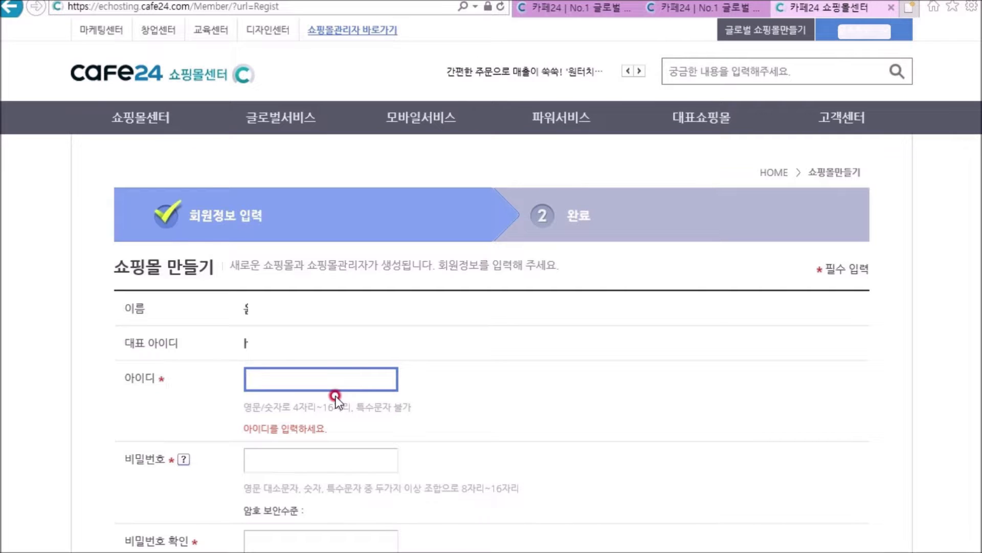
{"action": "type", "text": "aboneu"}
{"action": "key", "text": "Tab"}
{"action": "type", "text": "a"}
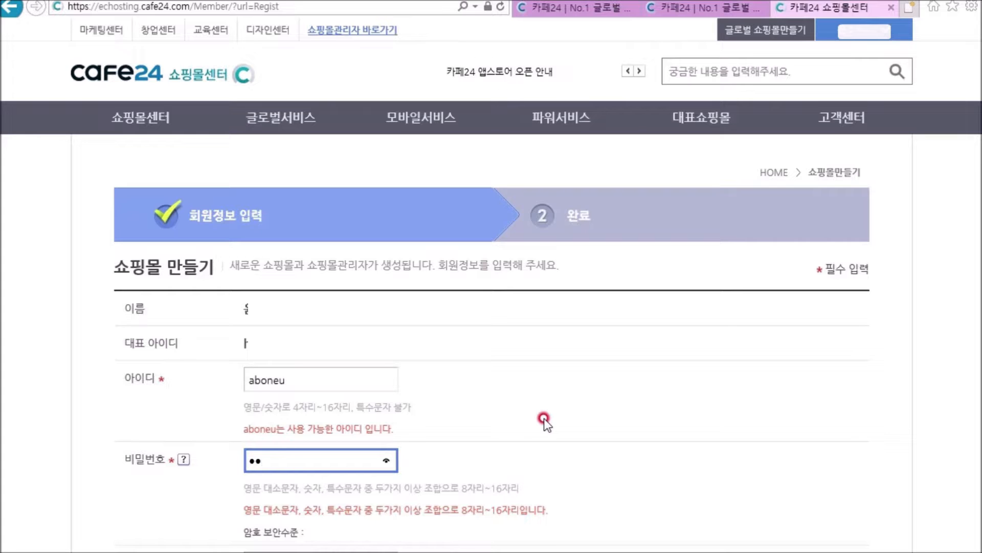
{"action": "type", "text": "••"}
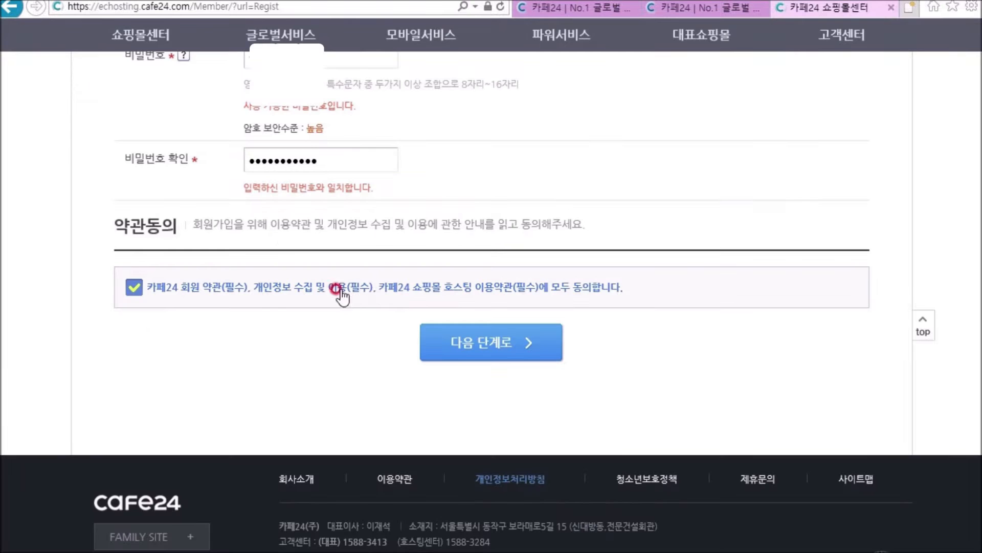
{"action": "left_click", "coordinate": [500, 350]}
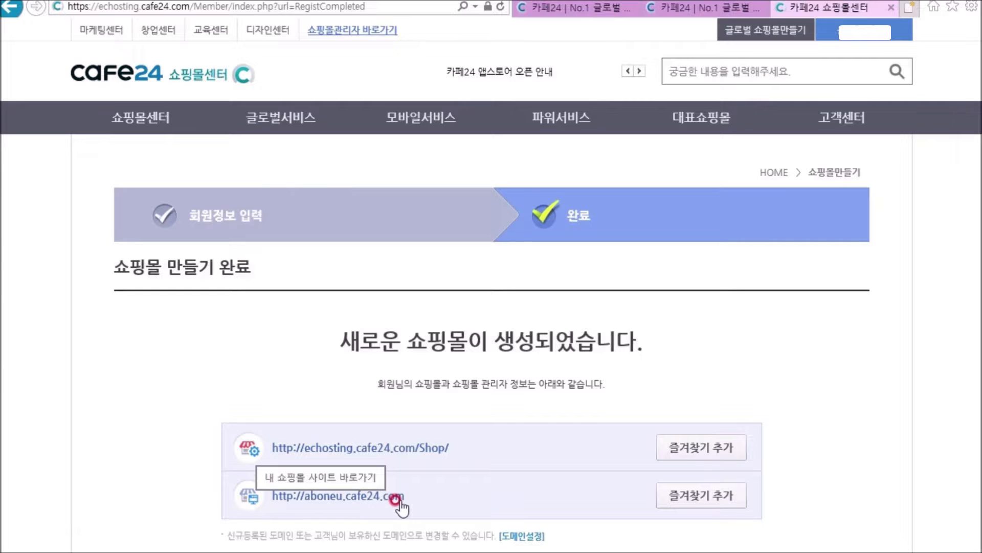
Open the new mall's storefront at aboneu.cafe24.com and view its default main page
{"action": "left_click", "coordinate": [341, 497]}
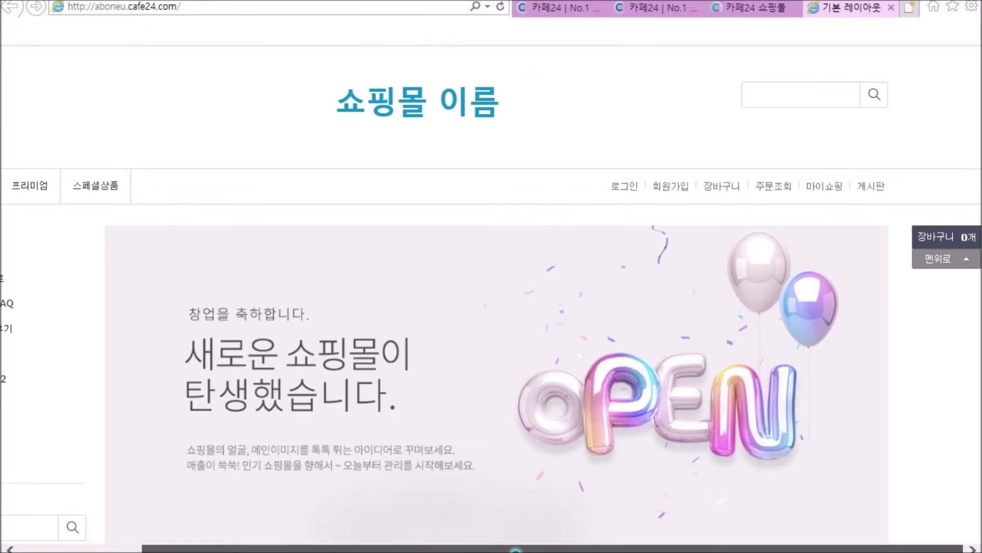
{"action": "left_click_drag", "start_coordinate": [515, 549], "coordinate": [485, 548]}
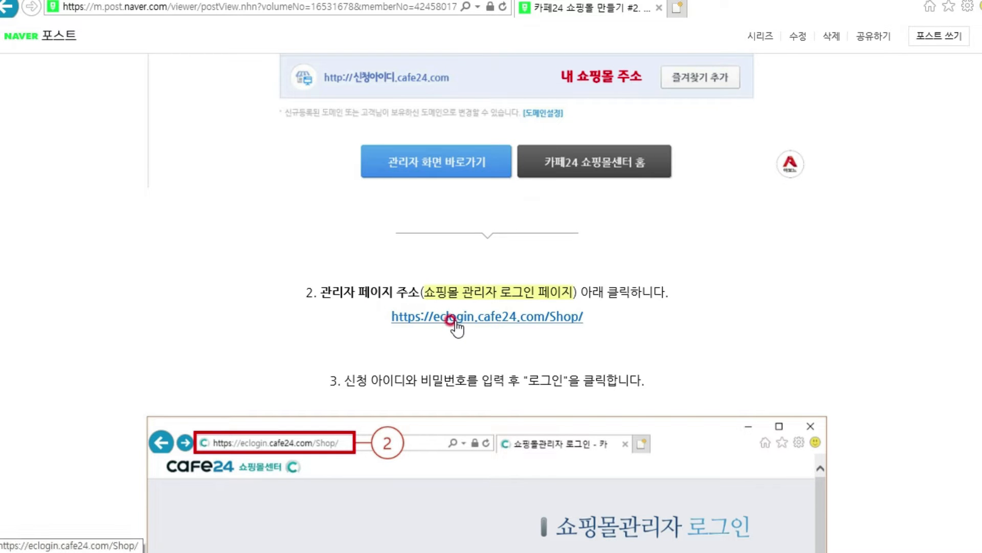
{"action": "scroll", "coordinate": [450, 320], "scroll_direction": "down", "scroll_amount": 3}
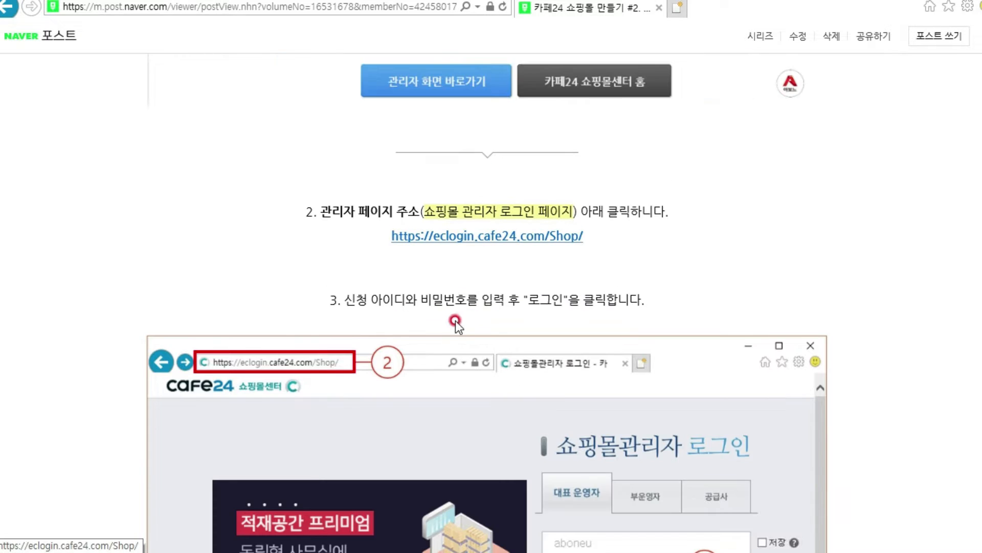
{"action": "left_click", "coordinate": [476, 159]}
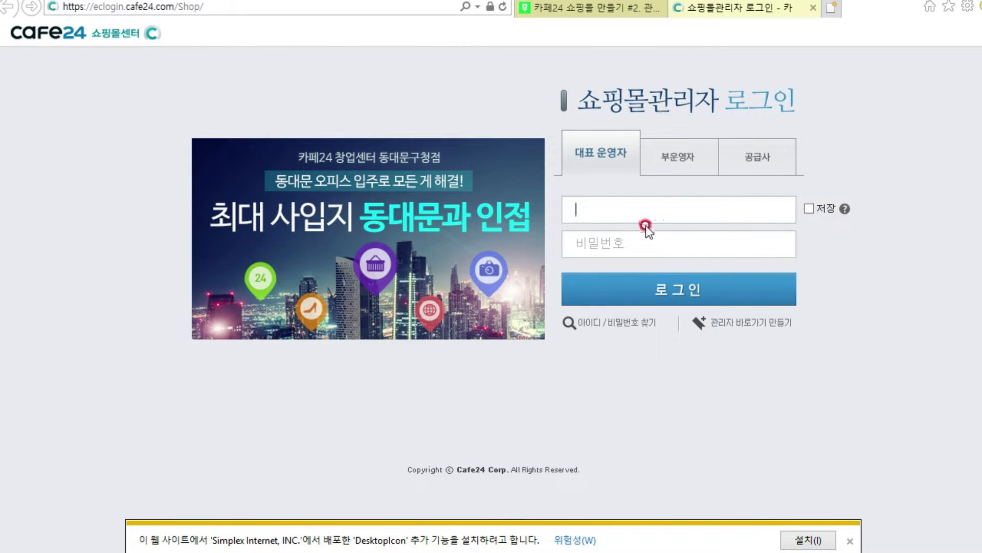
{"action": "left_click", "coordinate": [616, 221]}
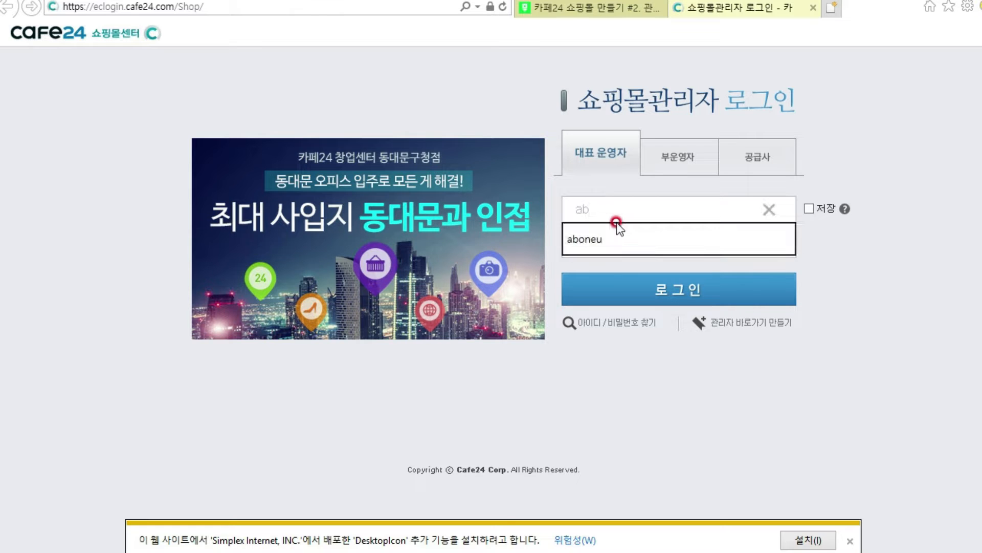
{"action": "left_click", "coordinate": [603, 239]}
{"action": "left_click", "coordinate": [621, 287]}
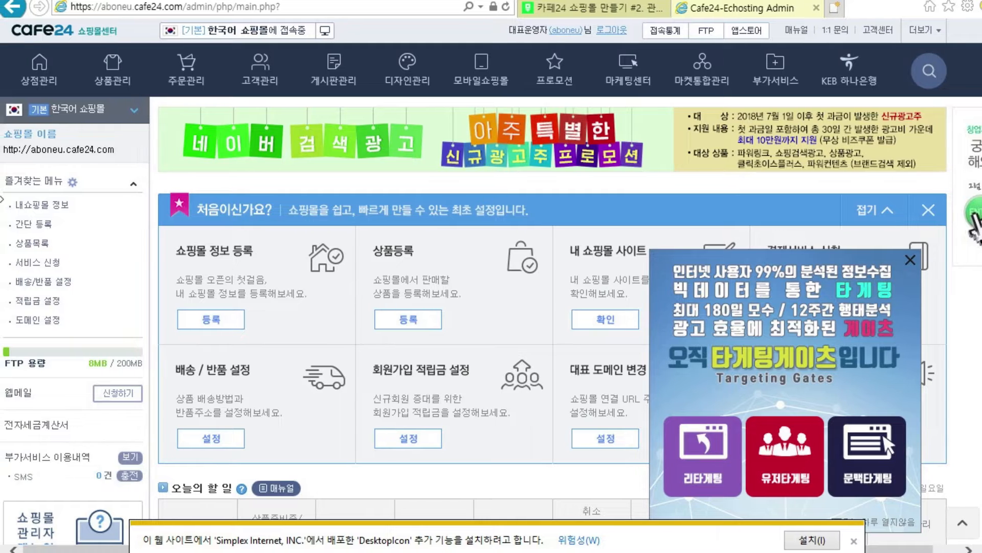
Open the storefront from the mall admin and look through its default main page
{"action": "left_click", "coordinate": [323, 32]}
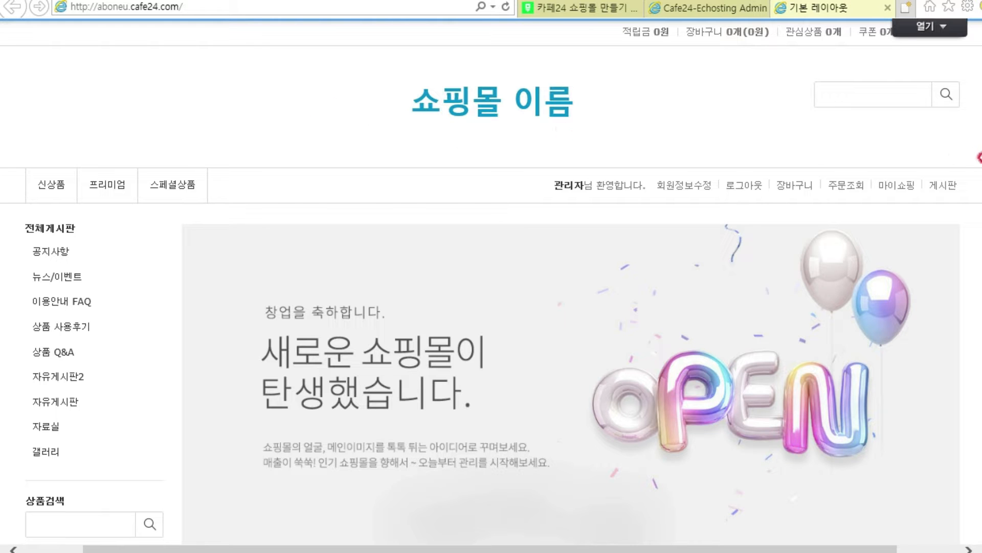
{"action": "scroll", "coordinate": [491, 282], "scroll_direction": "down", "scroll_amount": 6}
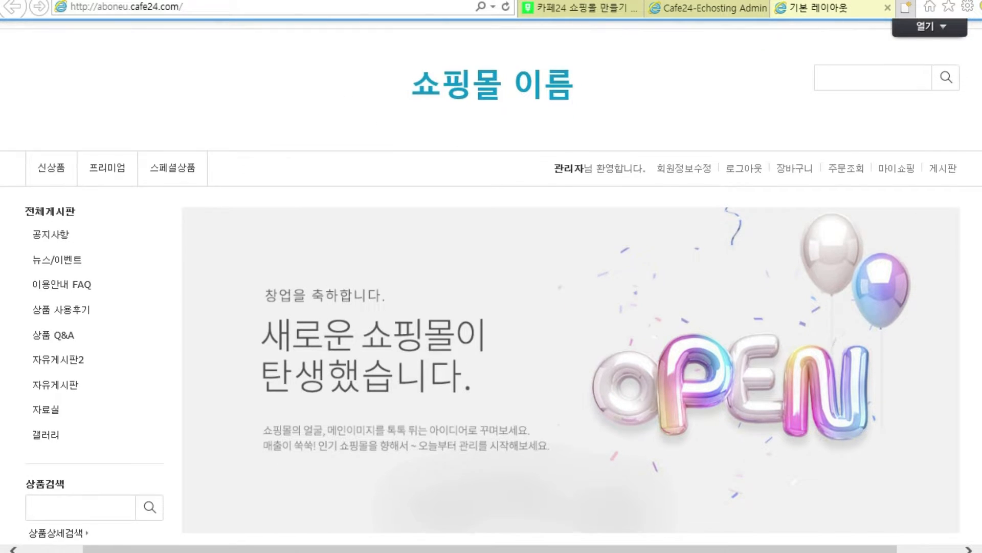
{"action": "scroll", "coordinate": [491, 282], "scroll_direction": "down", "scroll_amount": 3}
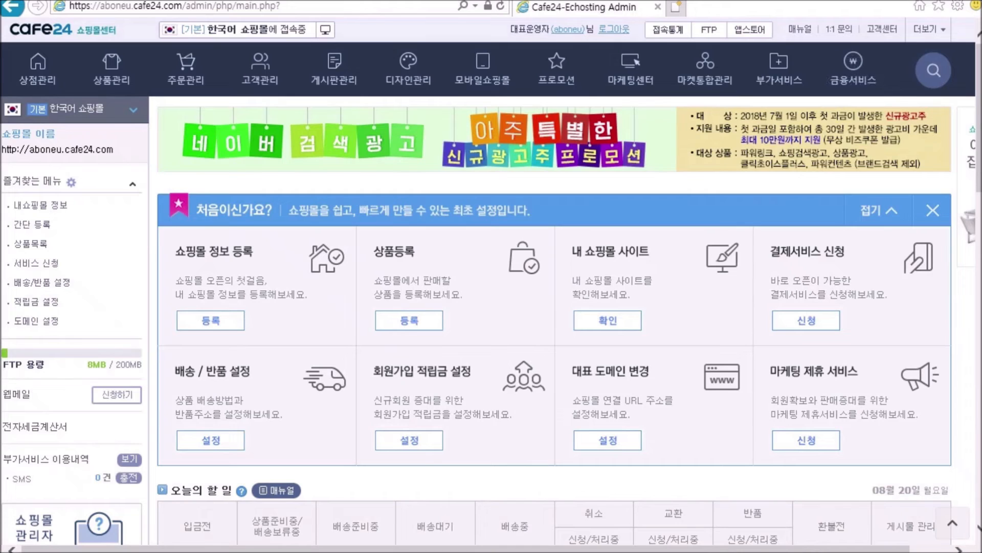
Open the 내쇼핑몰 정보 settings under 기본정보관리 in store management (상점관리)
{"action": "left_click", "coordinate": [45, 72]}
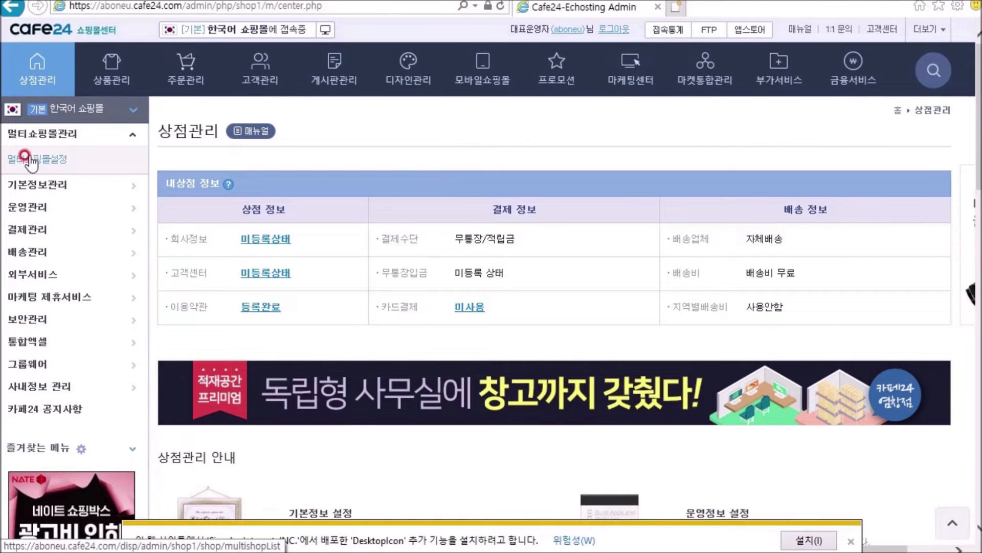
{"action": "left_click", "coordinate": [34, 186]}
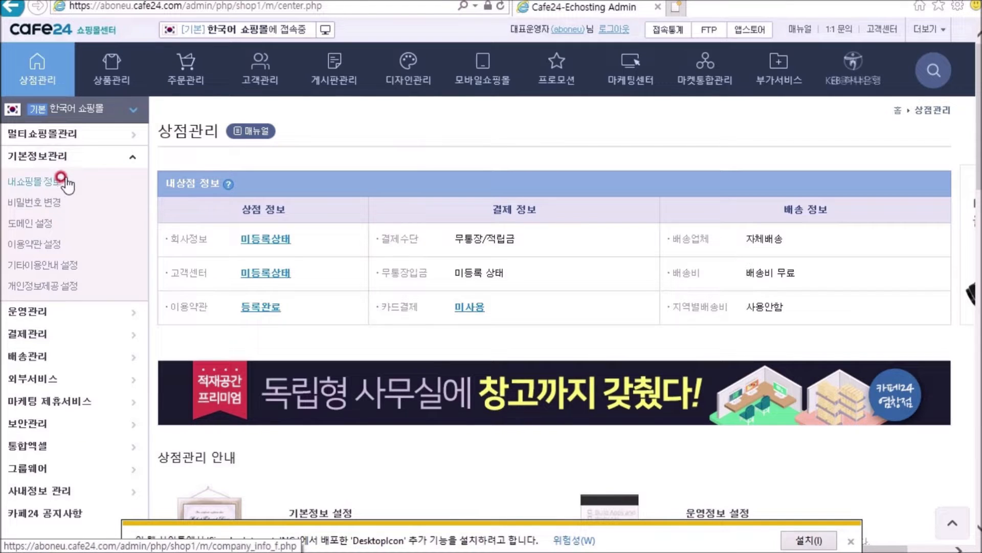
{"action": "left_click", "coordinate": [51, 182]}
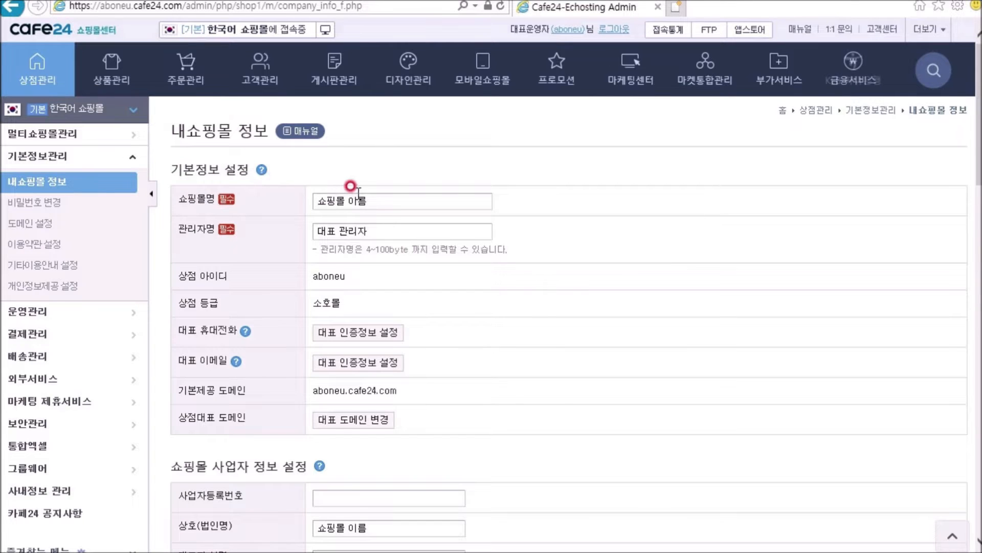
Review the 내쇼핑몰 정보 form, covering the mall name, business details, contact fields, privacy officer and service inquiry settings
{"action": "scroll", "coordinate": [333, 223], "scroll_direction": "down", "scroll_amount": 10}
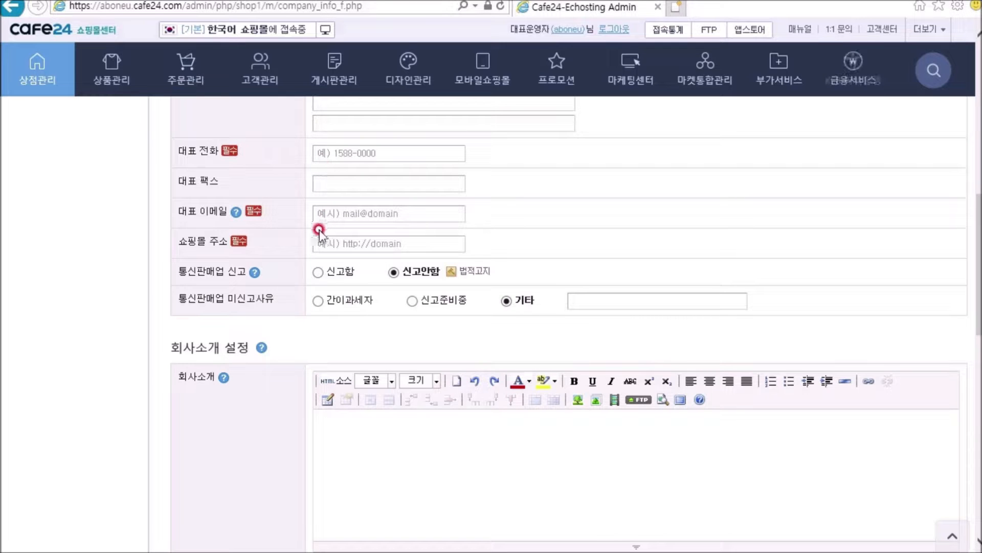
{"action": "scroll", "coordinate": [301, 253], "scroll_direction": "down", "scroll_amount": 3}
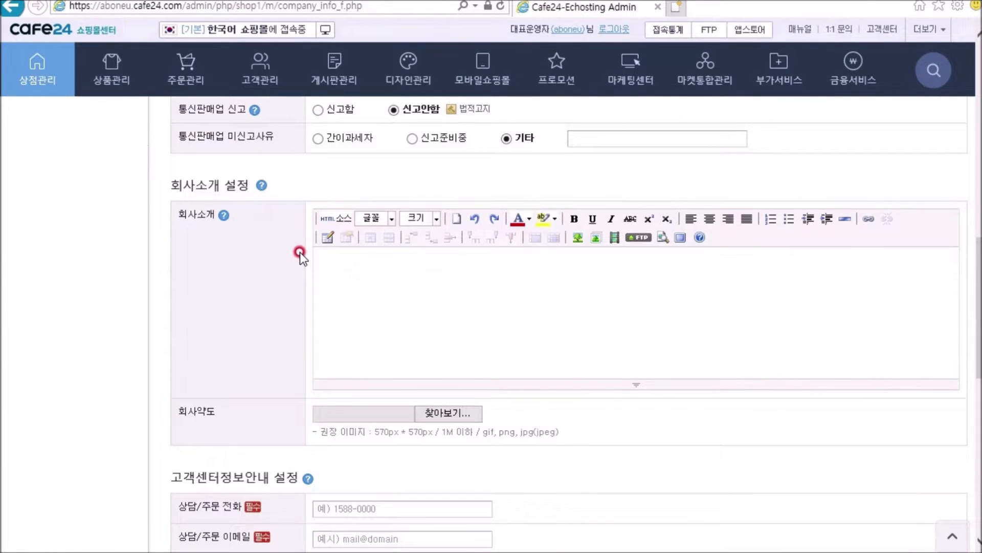
{"action": "scroll", "coordinate": [511, 217], "scroll_direction": "up", "scroll_amount": 13}
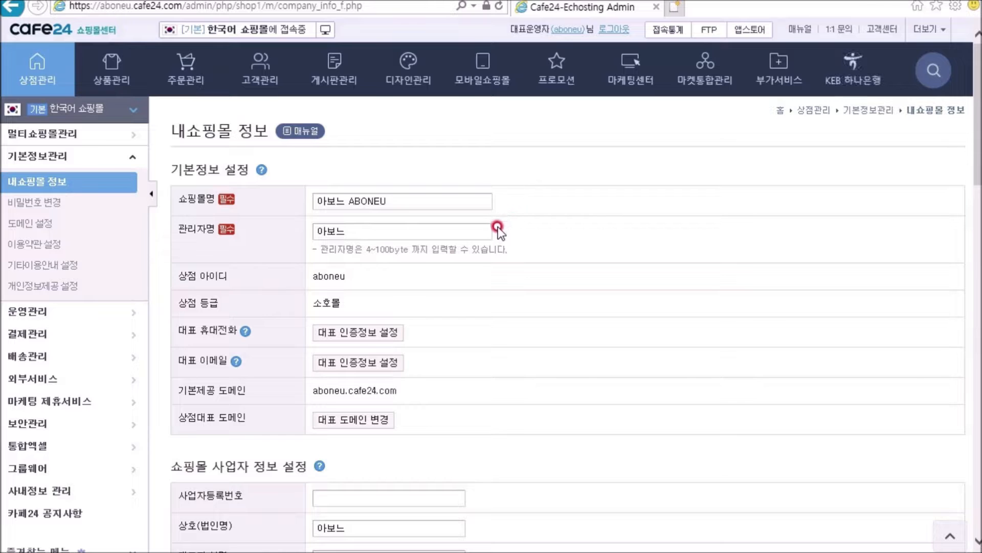
{"action": "scroll", "coordinate": [497, 249], "scroll_direction": "down", "scroll_amount": 2}
{"action": "scroll", "coordinate": [493, 244], "scroll_direction": "down", "scroll_amount": 10}
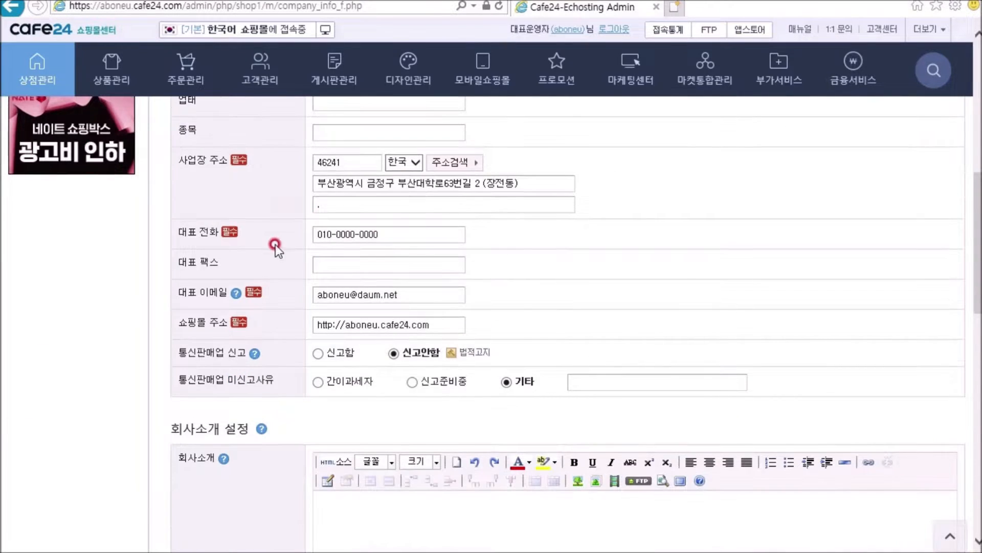
{"action": "scroll", "coordinate": [278, 252], "scroll_direction": "down", "scroll_amount": 6}
{"action": "scroll", "coordinate": [278, 253], "scroll_direction": "down", "scroll_amount": 13}
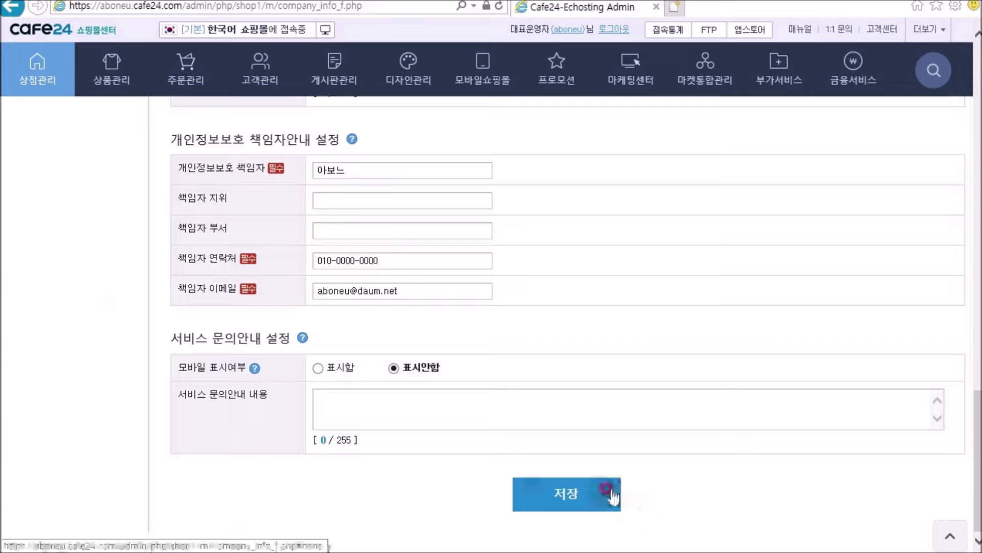
Open the storefront from the admin and set the mall admin function (쇼핑몰 관리자 기능) to 사용안함
{"action": "left_click", "coordinate": [324, 32]}
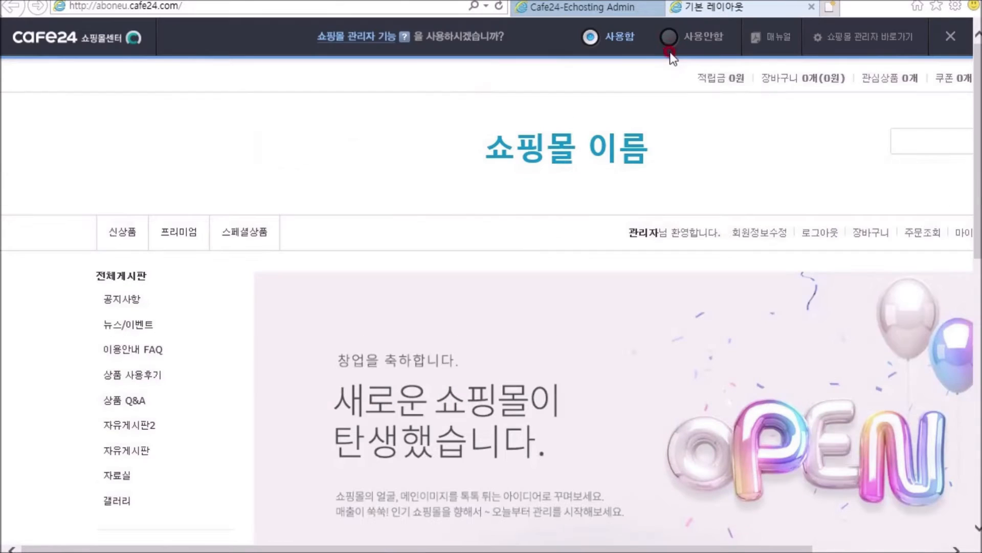
{"action": "left_click", "coordinate": [668, 38]}
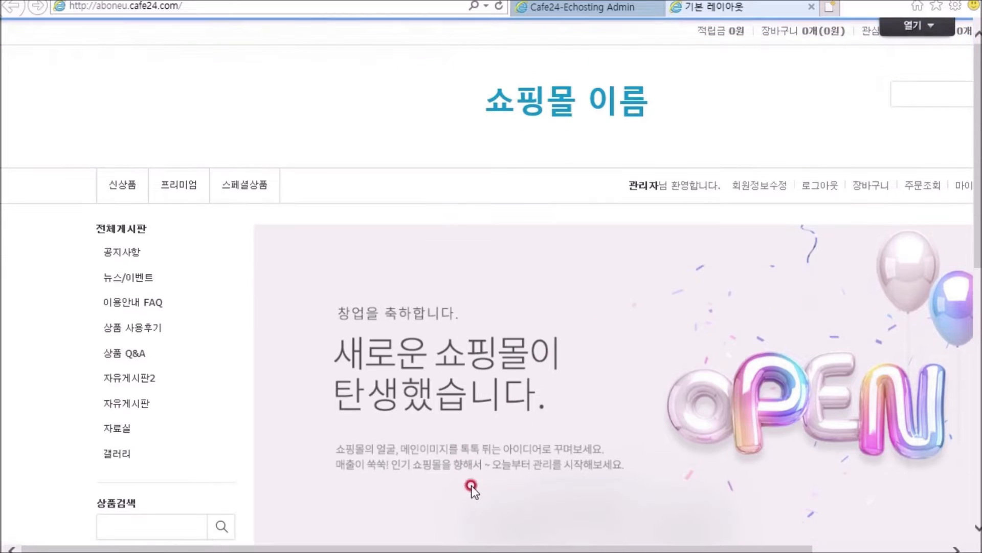
{"action": "left_click_drag", "start_coordinate": [489, 547], "coordinate": [558, 549]}
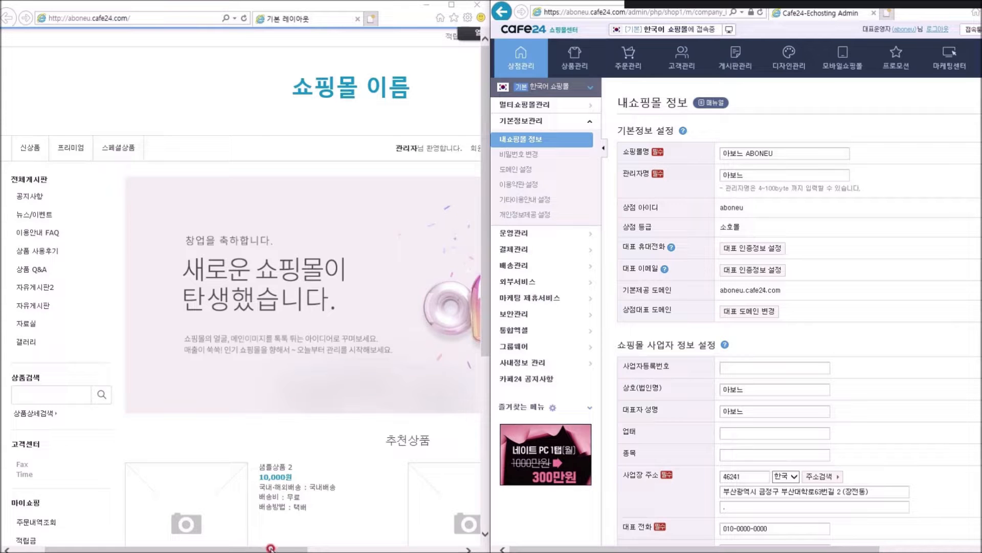
Compare the storefront's title and footer business information with the matching fields in the 내쇼핑몰 정보 form
{"action": "left_click_drag", "start_coordinate": [484, 232], "coordinate": [729, 148]}
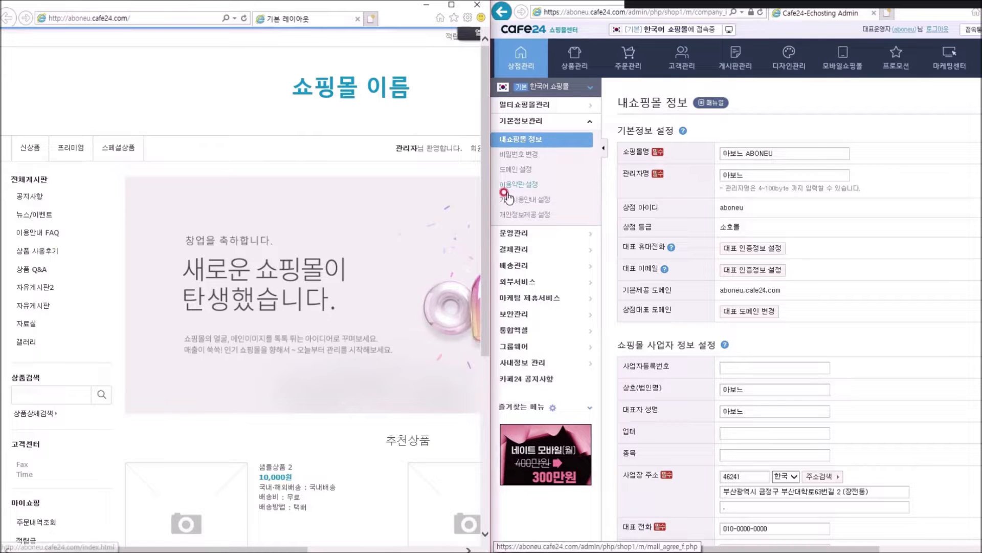
{"action": "scroll", "coordinate": [77, 456], "scroll_direction": "down", "scroll_amount": 5}
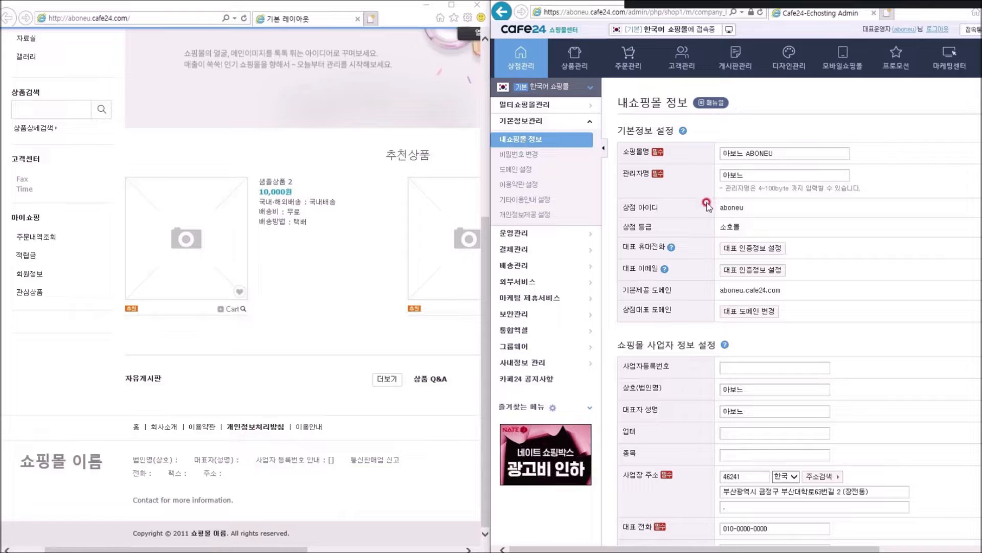
{"action": "scroll", "coordinate": [868, 373], "scroll_direction": "down", "scroll_amount": 10}
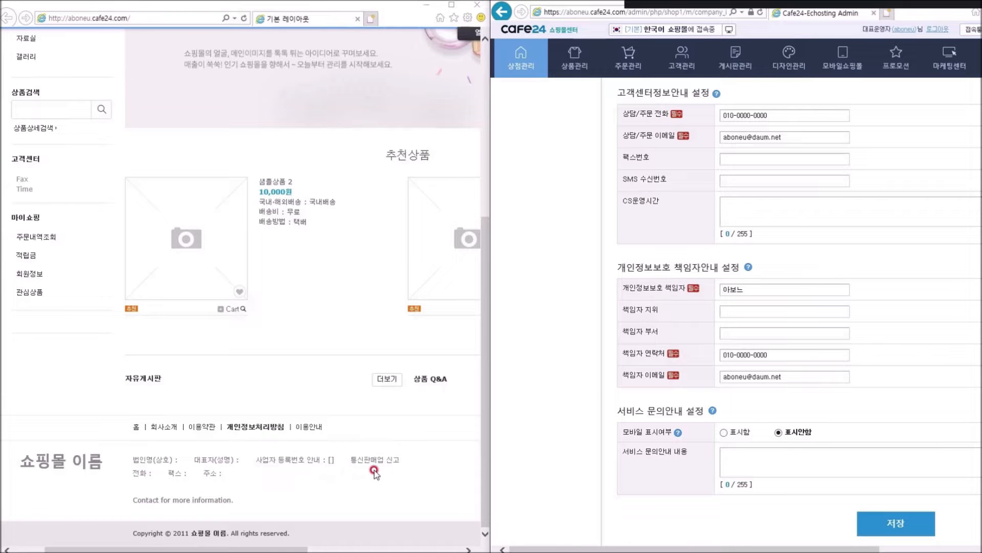
Save the 내쇼핑몰 정보 settings and reload the storefront to check its title and footer business information
{"action": "scroll", "coordinate": [868, 504], "scroll_direction": "down", "scroll_amount": 1}
{"action": "left_click", "coordinate": [868, 504]}
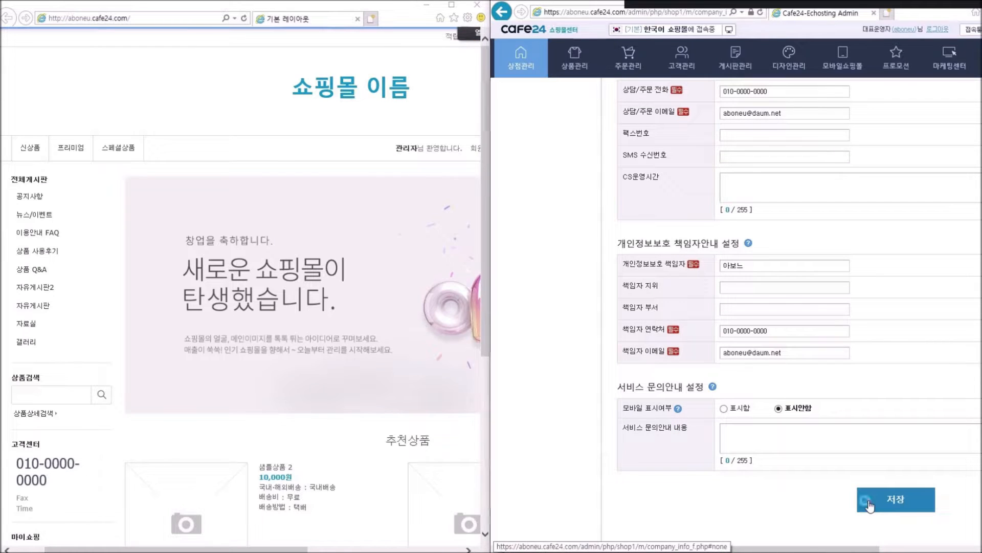
{"action": "left_click", "coordinate": [543, 313]}
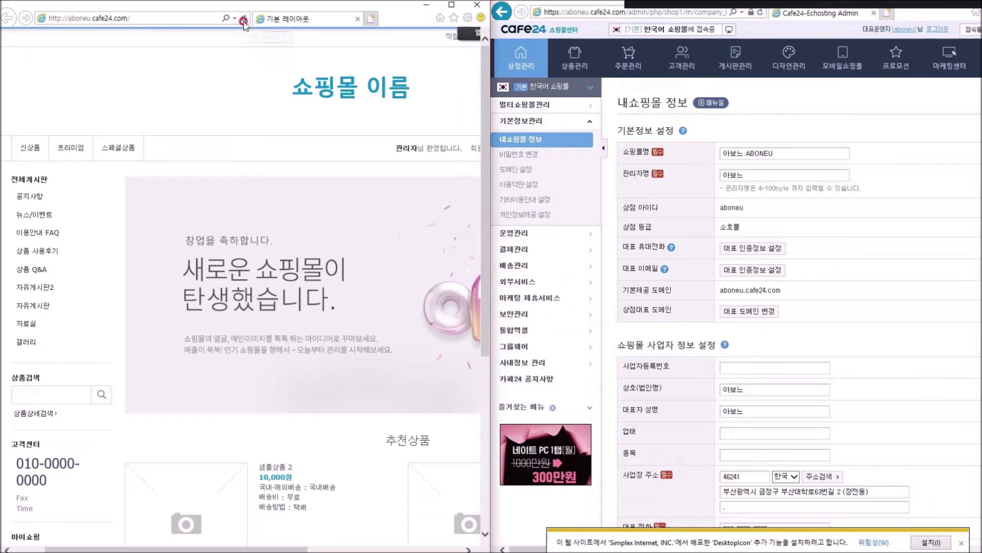
{"action": "left_click", "coordinate": [243, 18]}
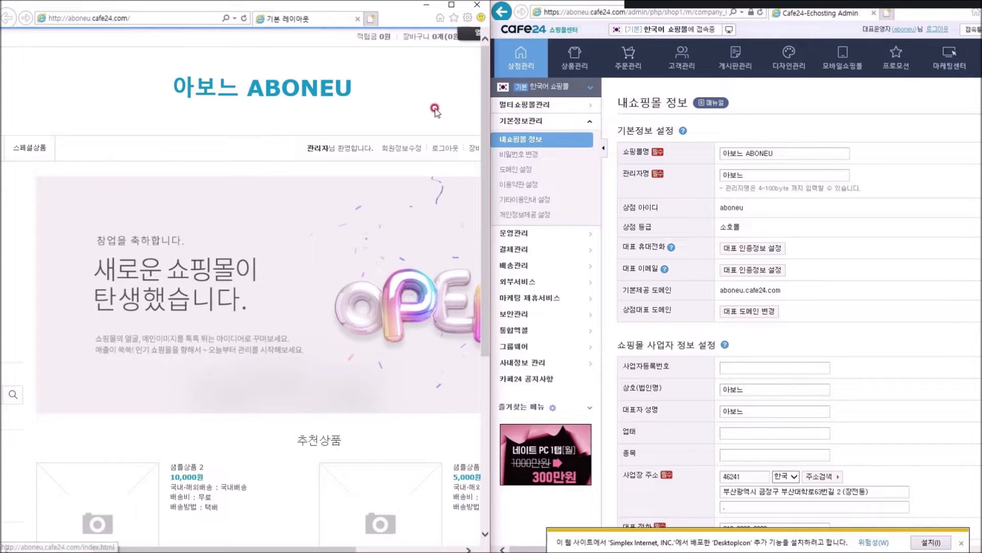
{"action": "scroll", "coordinate": [376, 434], "scroll_direction": "down", "scroll_amount": 5}
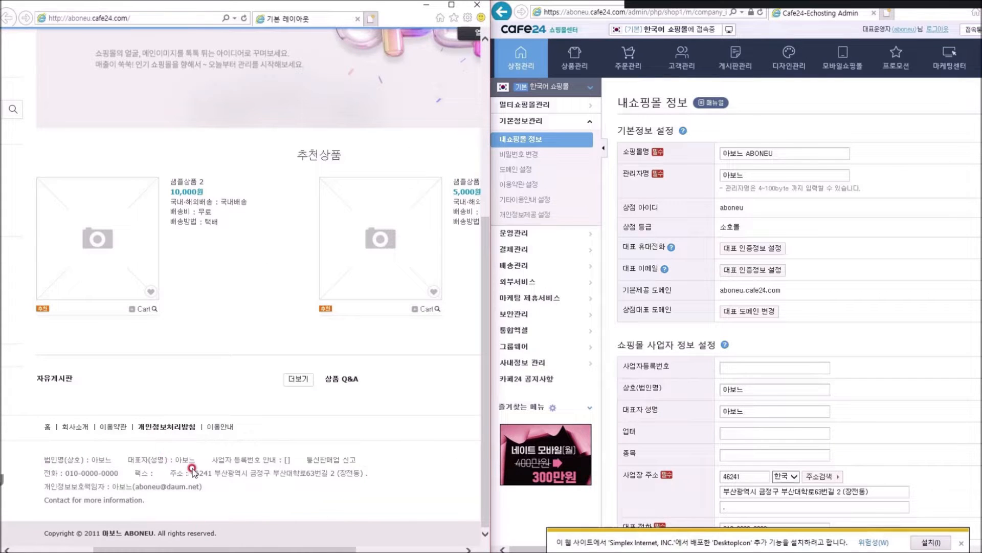
Compare the storefront footer's business details with the 쇼핑몰 사업자 정보 설정 fields, then open 기본정보관리 under 상점관리
{"action": "left_click_drag", "start_coordinate": [306, 460], "coordinate": [347, 460]}
{"action": "left_click", "coordinate": [164, 470]}
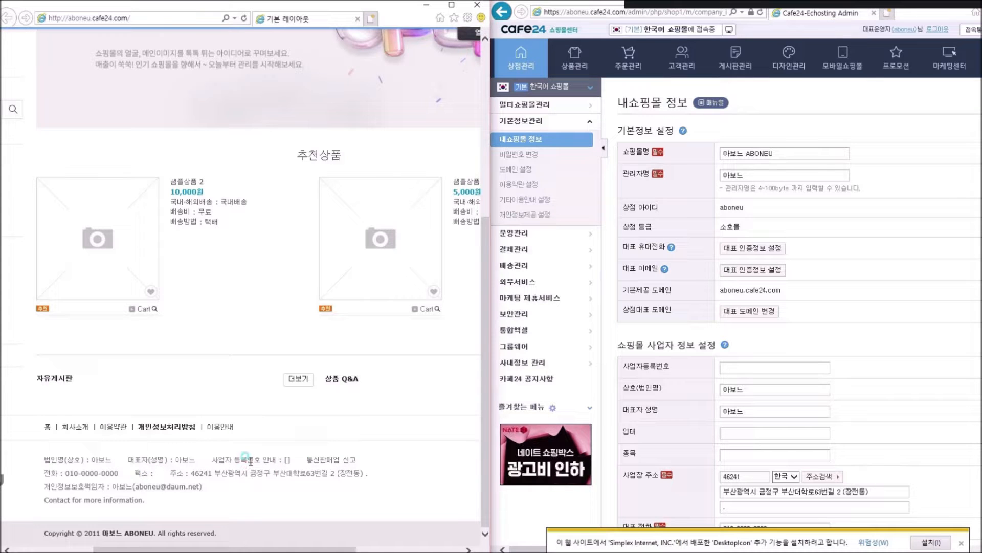
{"action": "left_click", "coordinate": [904, 361]}
{"action": "left_click", "coordinate": [735, 415]}
{"action": "left_click", "coordinate": [735, 453]}
{"action": "scroll", "coordinate": [737, 432], "scroll_direction": "down", "scroll_amount": 2}
{"action": "left_click", "coordinate": [741, 379]}
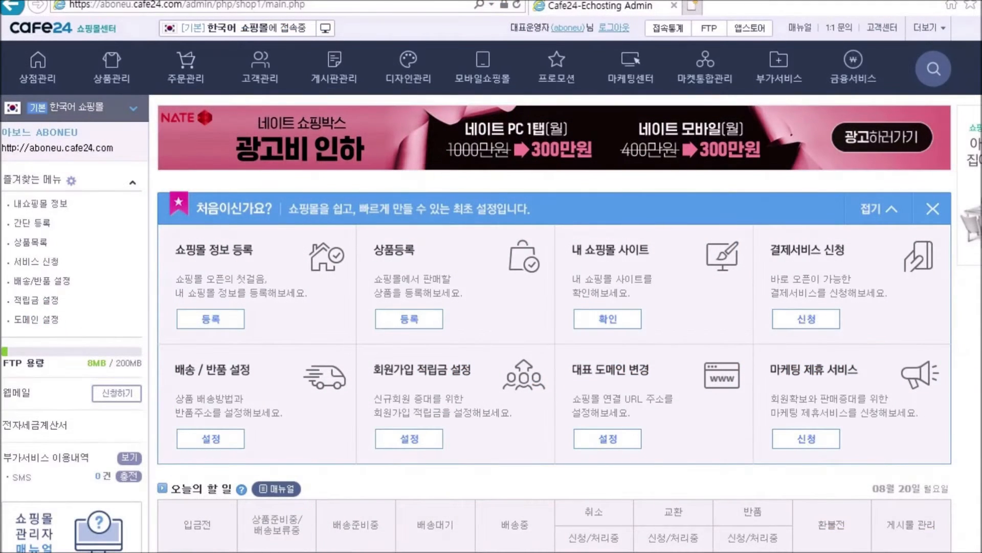
{"action": "left_click", "coordinate": [37, 64]}
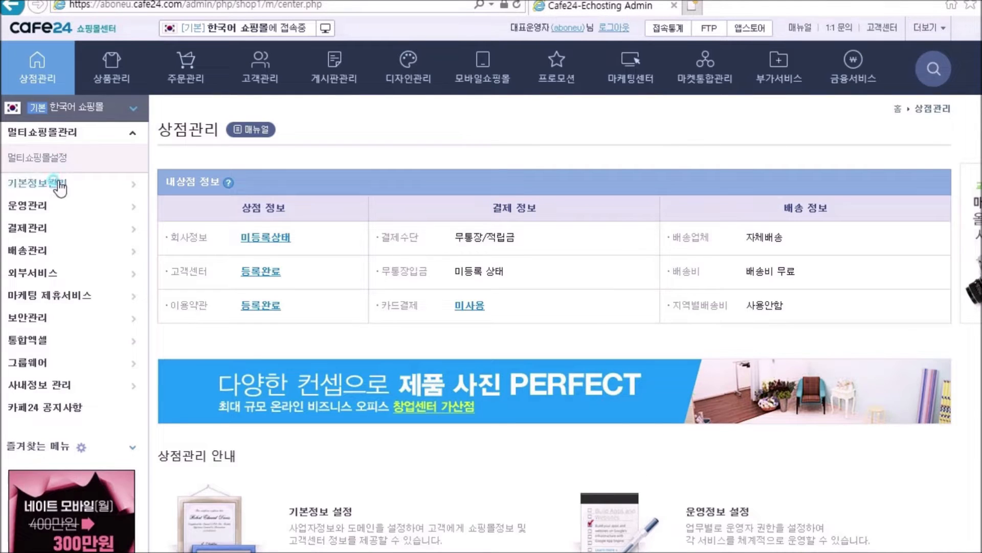
{"action": "left_click", "coordinate": [60, 185]}
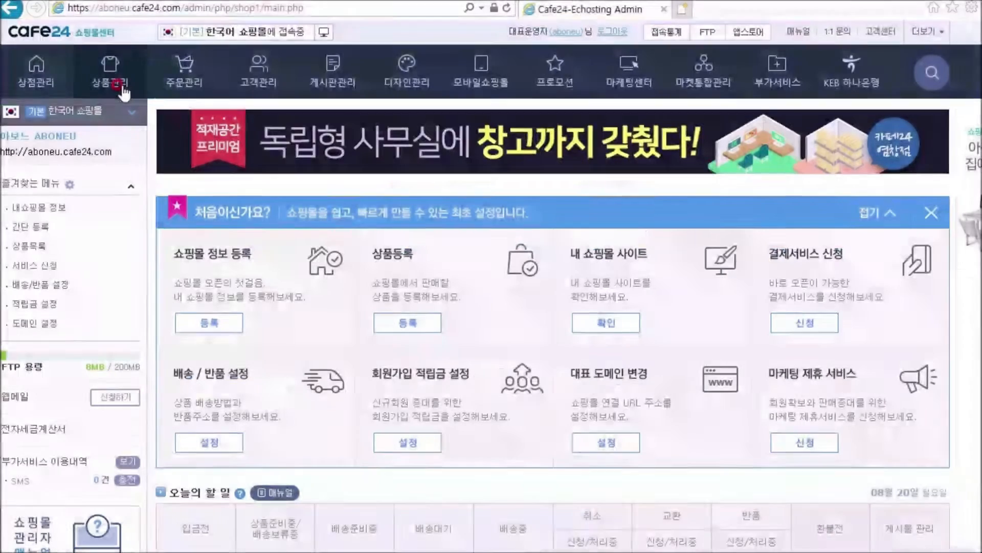
In product category management (분류 관리), set the Outerwear category's 메인분류 표시상태 to 표시함 and save it
{"action": "left_click", "coordinate": [114, 86]}
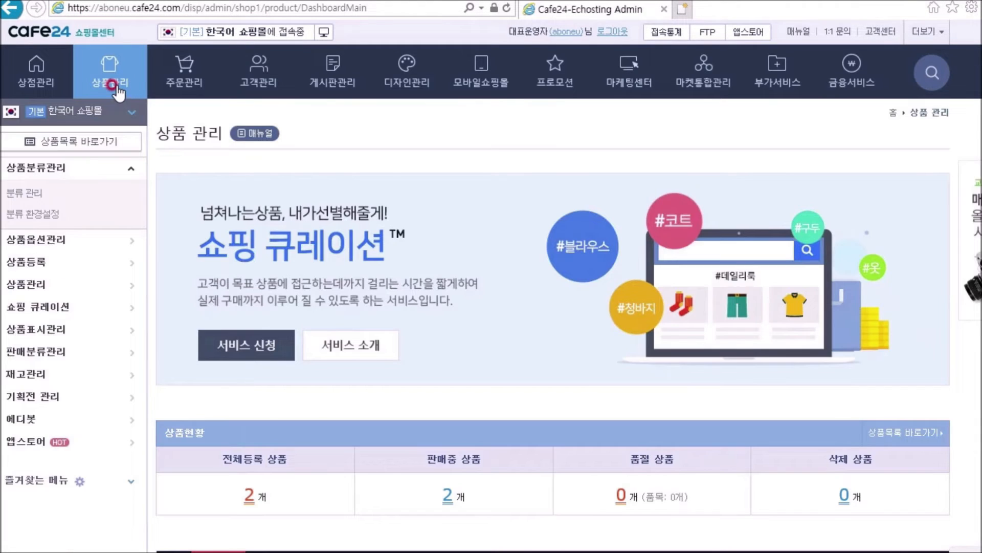
{"action": "left_click", "coordinate": [15, 169]}
{"action": "left_click", "coordinate": [34, 195]}
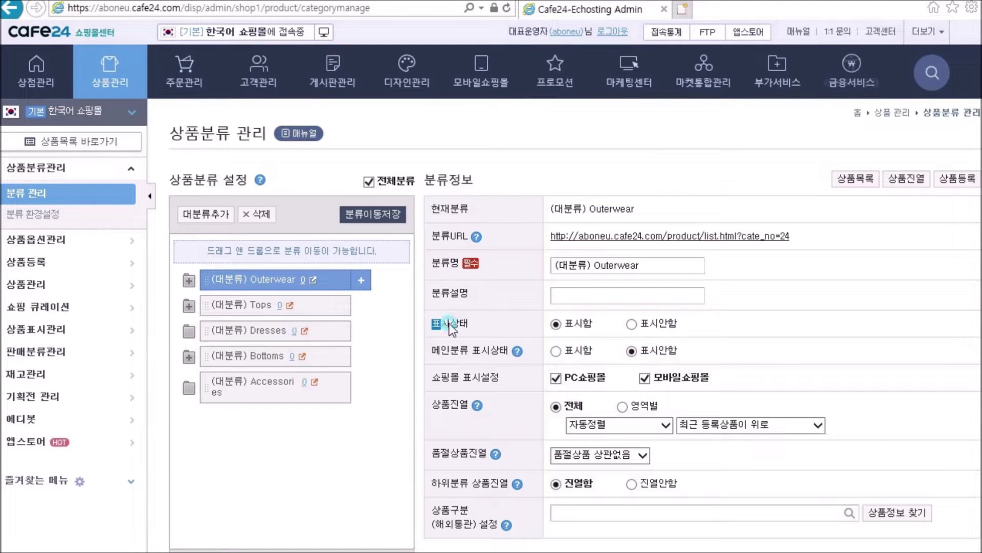
{"action": "left_click_drag", "start_coordinate": [430, 344], "coordinate": [509, 353]}
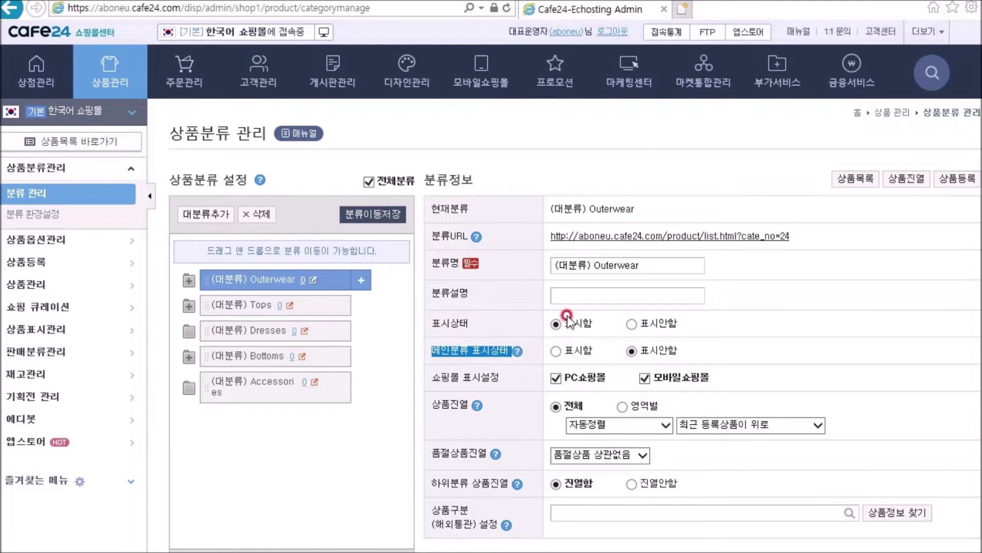
{"action": "left_click", "coordinate": [556, 352]}
{"action": "scroll", "coordinate": [535, 347], "scroll_direction": "down", "scroll_amount": 15}
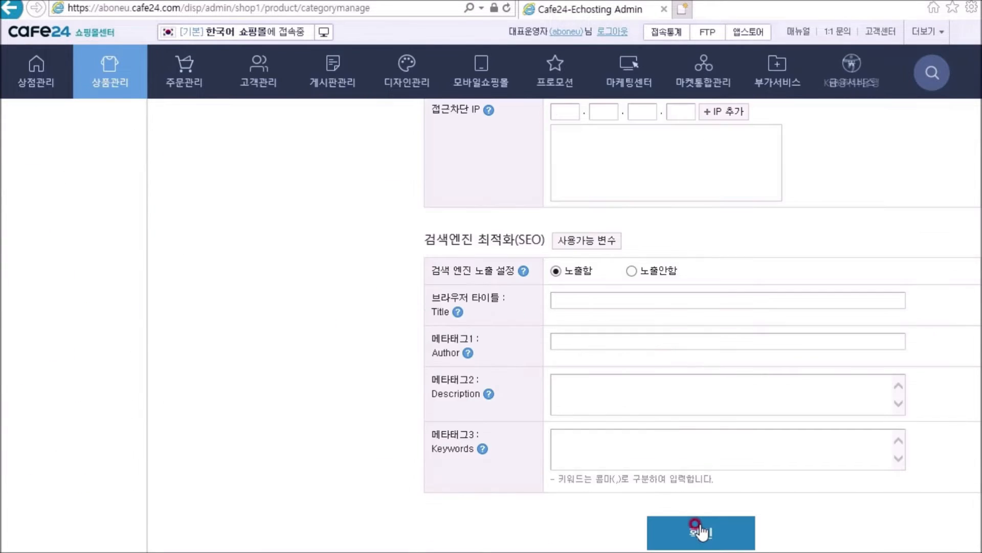
{"action": "left_click", "coordinate": [701, 533]}
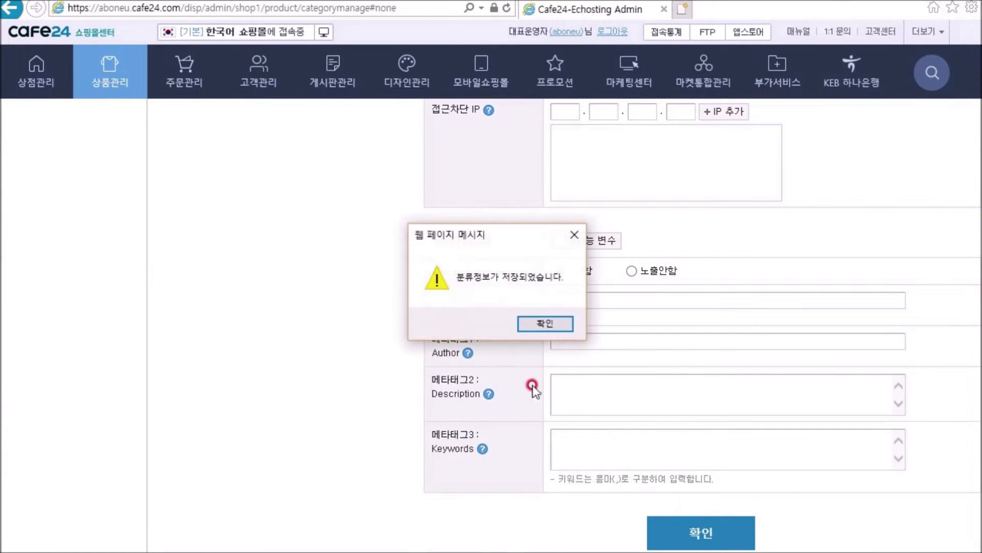
{"action": "left_click", "coordinate": [539, 322]}
Set the Tops category's 메인분류 표시상태 to 표시함 and save the category information
{"action": "left_click", "coordinate": [240, 305]}
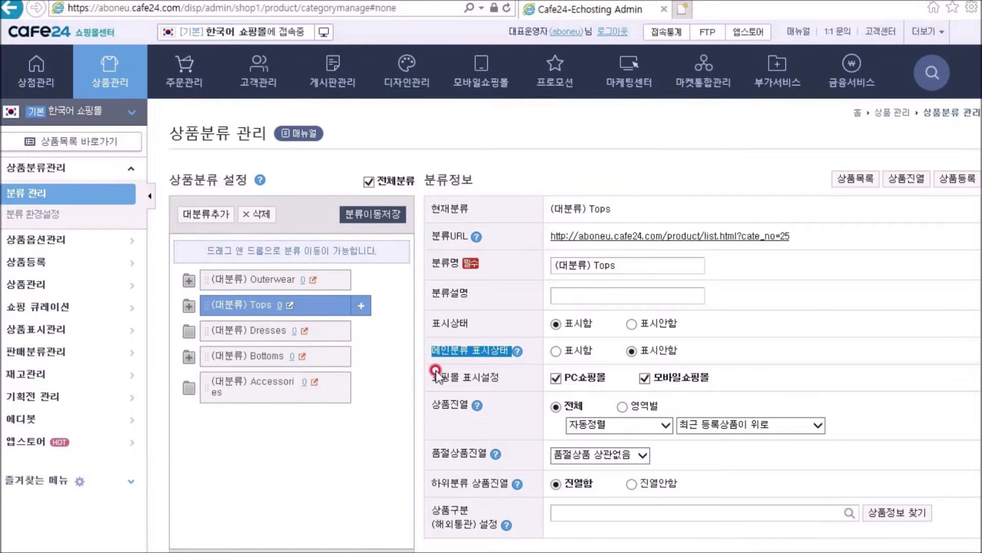
{"action": "left_click", "coordinate": [556, 352]}
{"action": "left_click", "coordinate": [557, 329]}
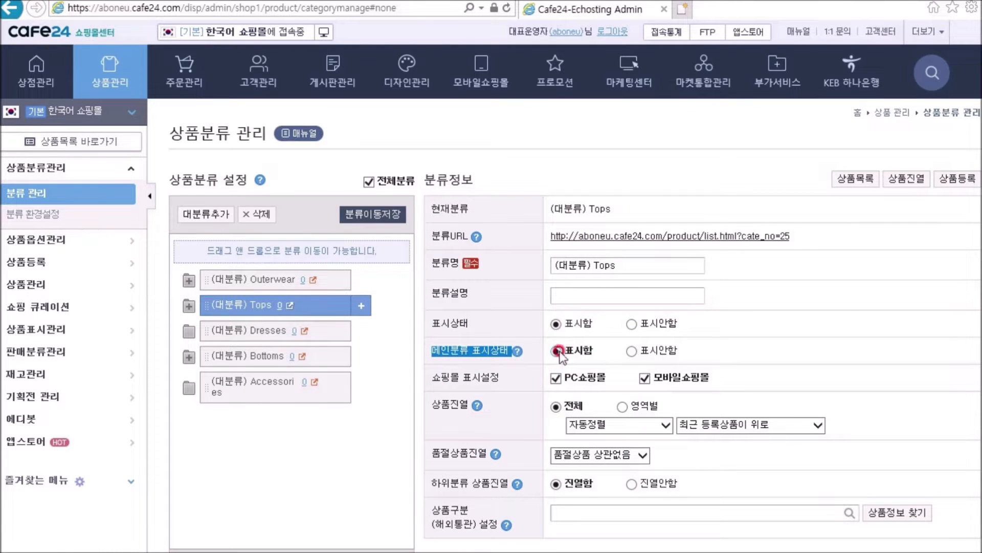
{"action": "scroll", "coordinate": [557, 363], "scroll_direction": "down", "scroll_amount": 15}
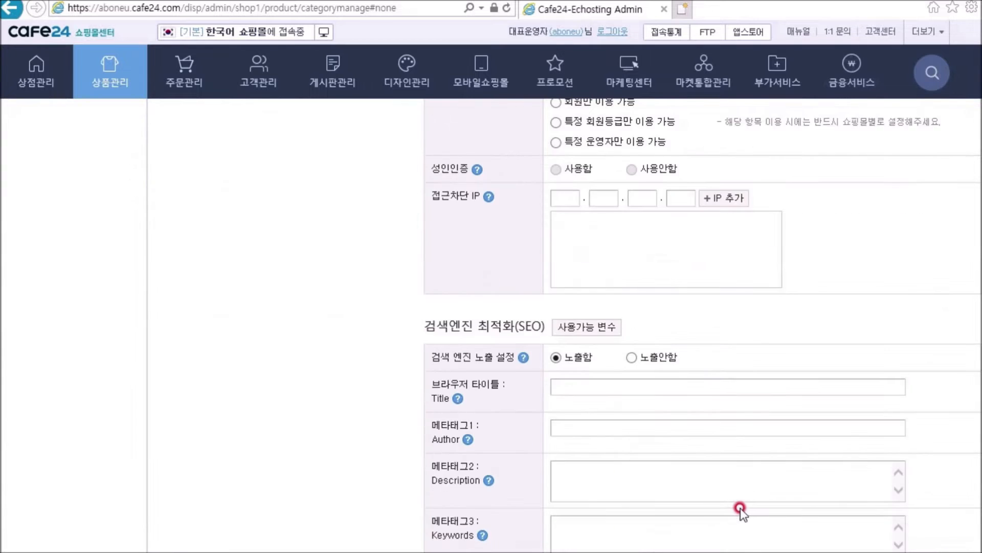
{"action": "left_click", "coordinate": [726, 516]}
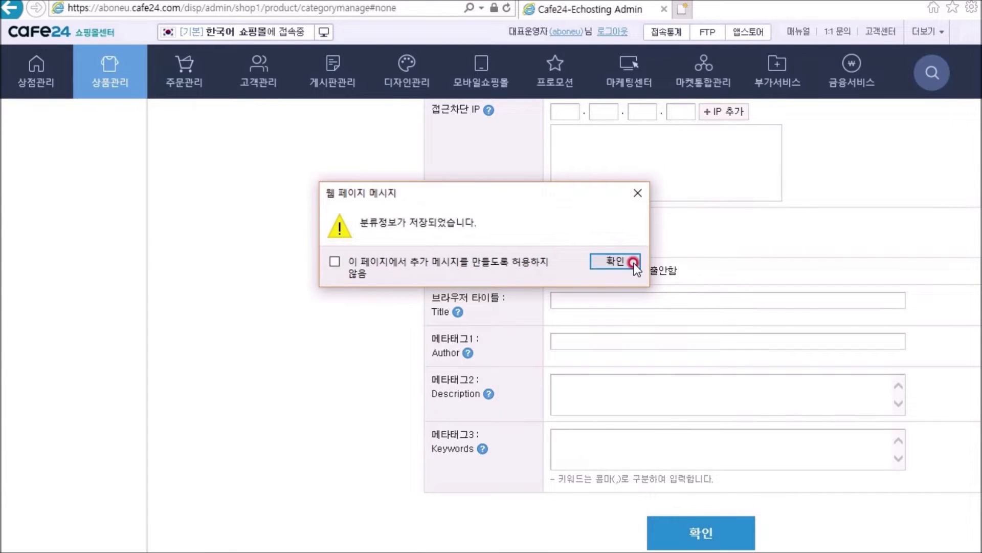
{"action": "left_click", "coordinate": [626, 261]}
Set the Dresses category's 메인분류 표시상태 to 표시함 and save the category information
{"action": "left_click", "coordinate": [230, 330]}
{"action": "left_click", "coordinate": [562, 356]}
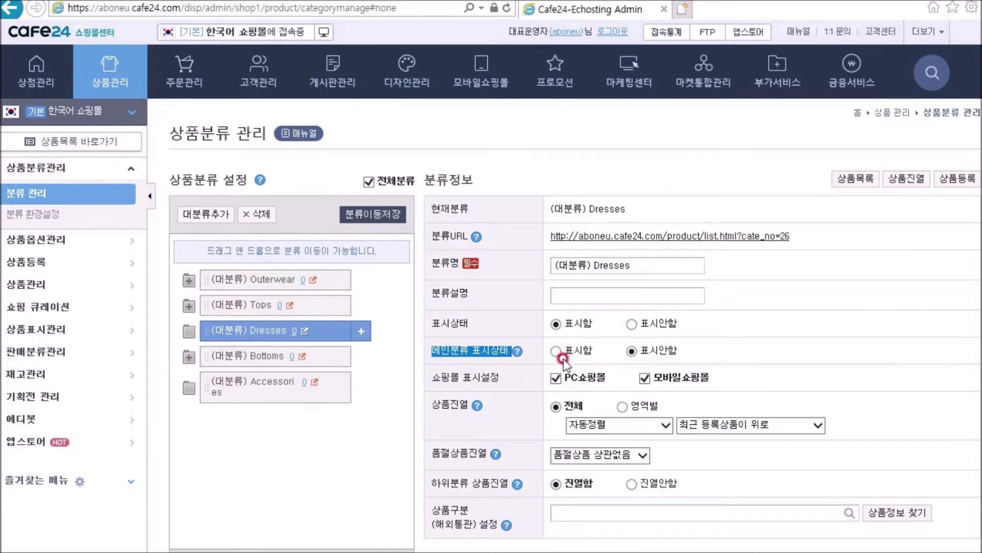
{"action": "scroll", "coordinate": [553, 353], "scroll_direction": "down", "scroll_amount": 15}
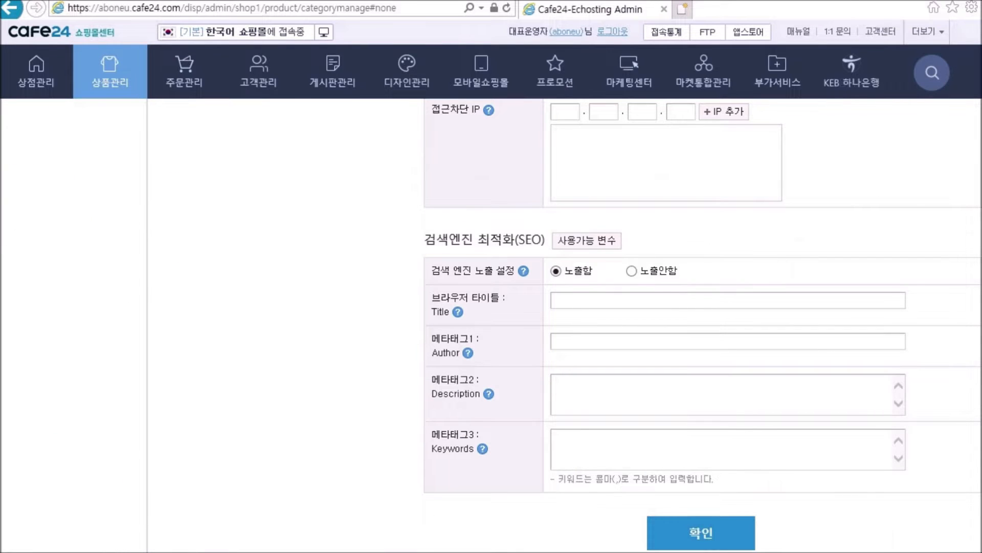
{"action": "left_click", "coordinate": [713, 542]}
{"action": "left_click", "coordinate": [599, 257]}
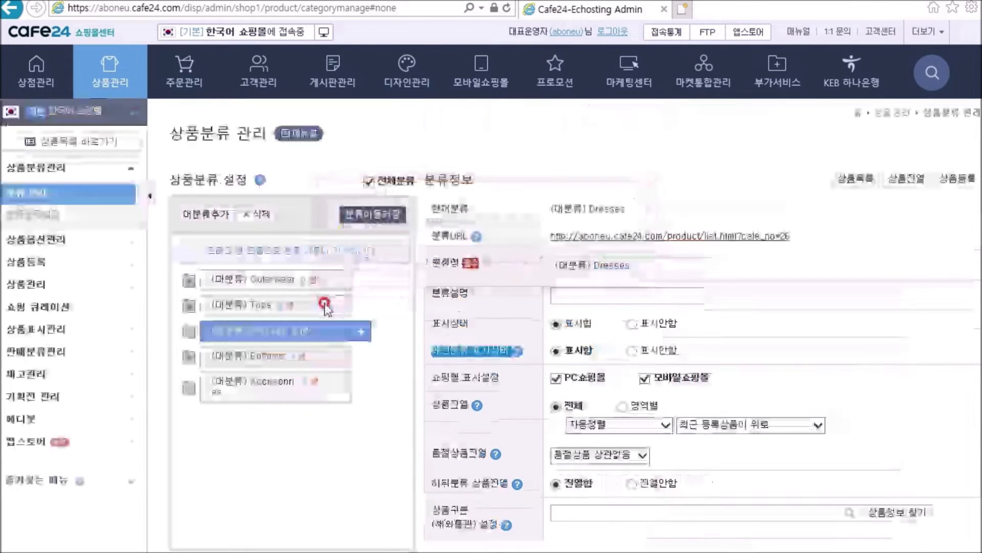
Set the Bottoms category's 메인분류 표시상태 to 표시함 and save the category information
{"action": "left_click", "coordinate": [272, 355]}
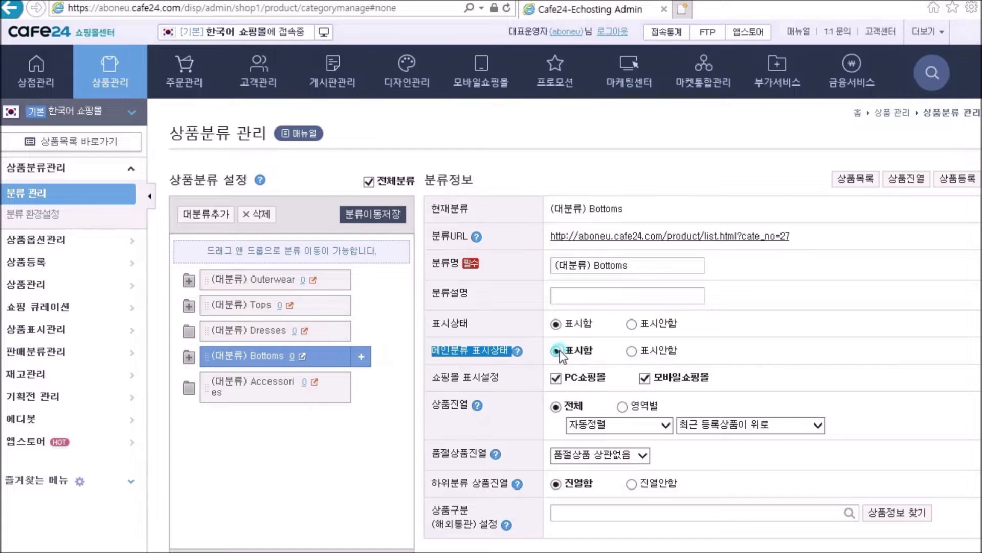
{"action": "scroll", "coordinate": [557, 368], "scroll_direction": "down", "scroll_amount": 15}
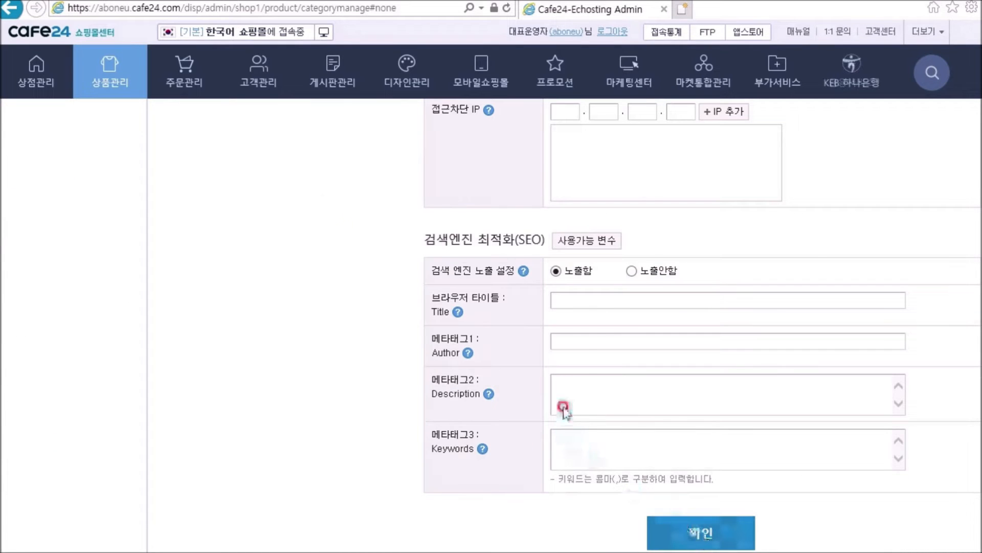
{"action": "left_click", "coordinate": [701, 532]}
{"action": "left_click", "coordinate": [600, 258]}
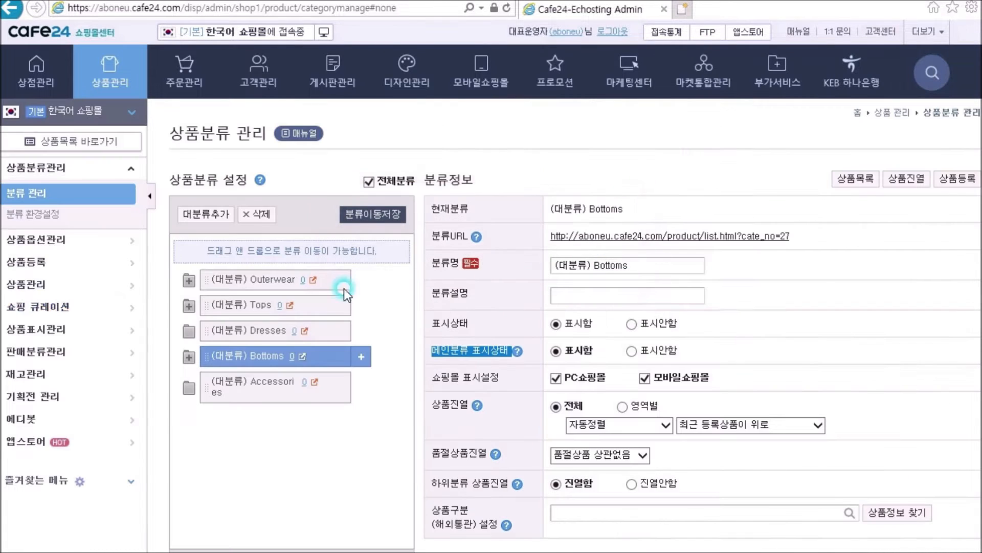
Set the Accessories category's 메인분류 표시상태 to 표시함, save it, and check the Tops subcategories on the storefront
{"action": "left_click", "coordinate": [262, 387]}
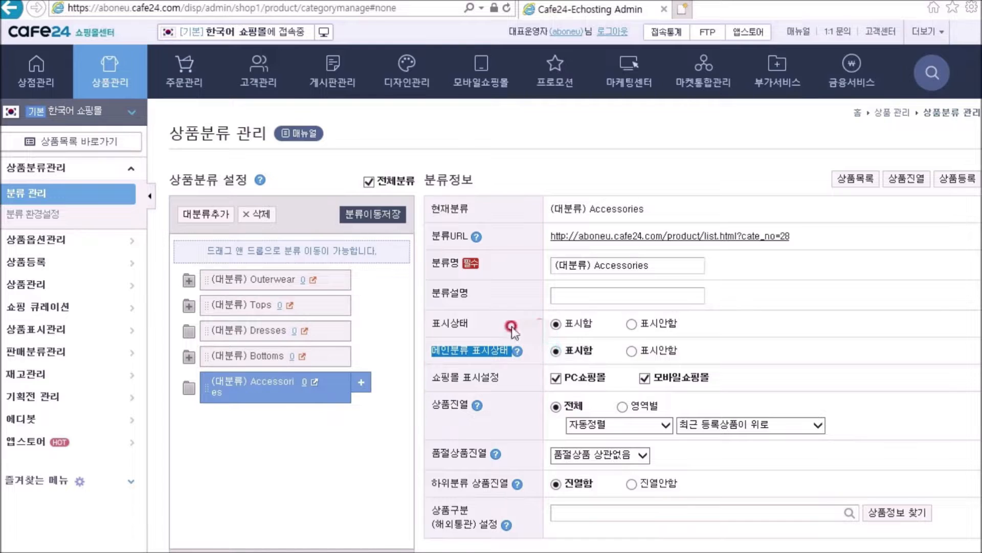
{"action": "left_click", "coordinate": [555, 353]}
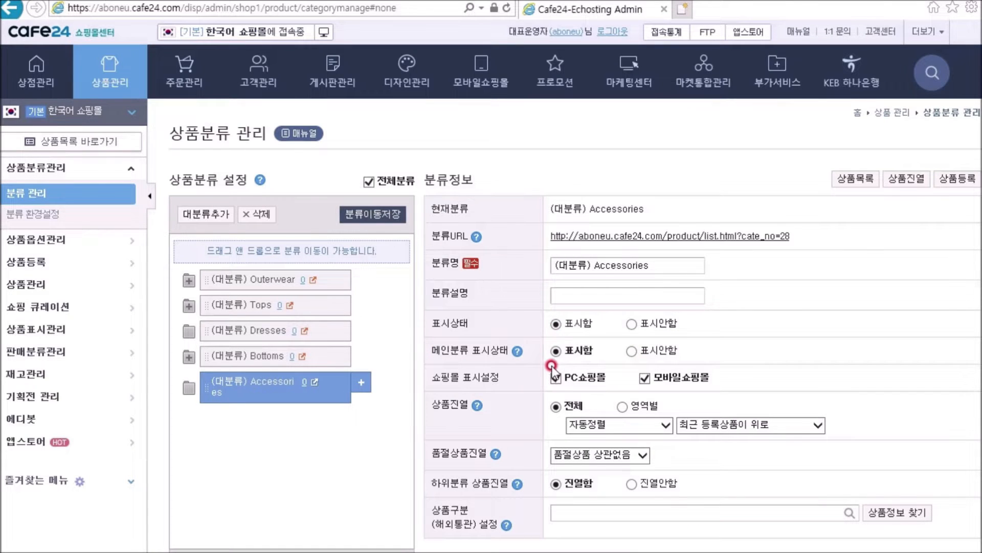
{"action": "scroll", "coordinate": [552, 367], "scroll_direction": "down", "scroll_amount": 15}
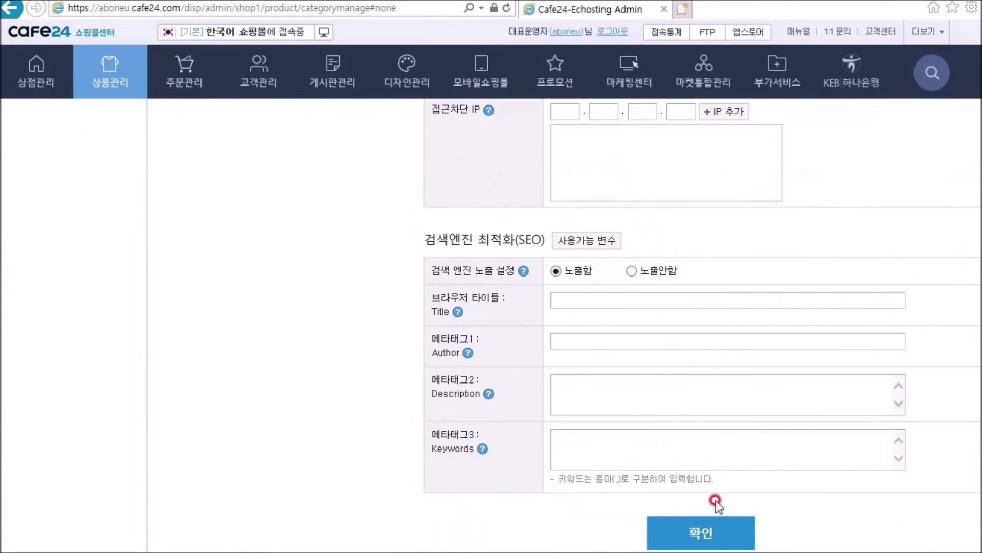
{"action": "left_click", "coordinate": [701, 531]}
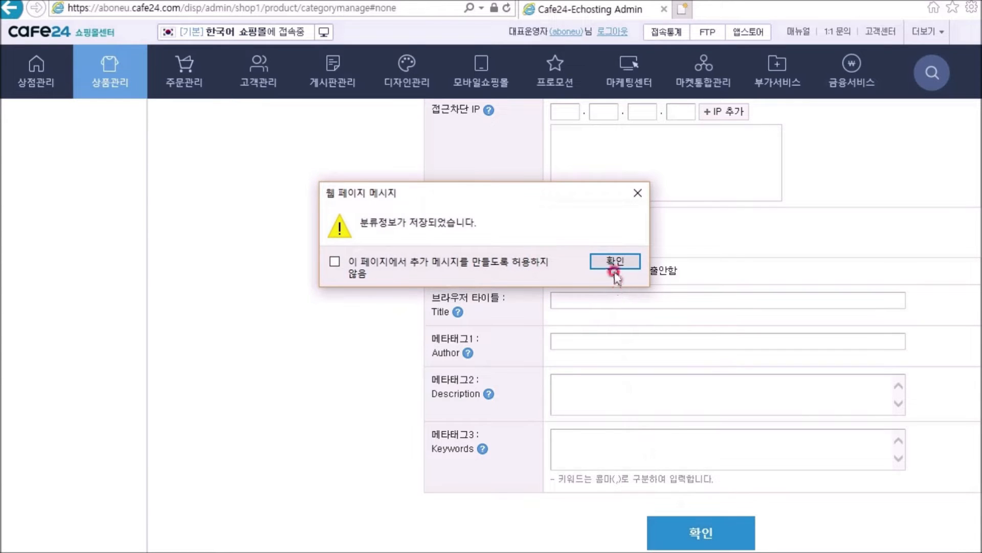
{"action": "left_click", "coordinate": [614, 261]}
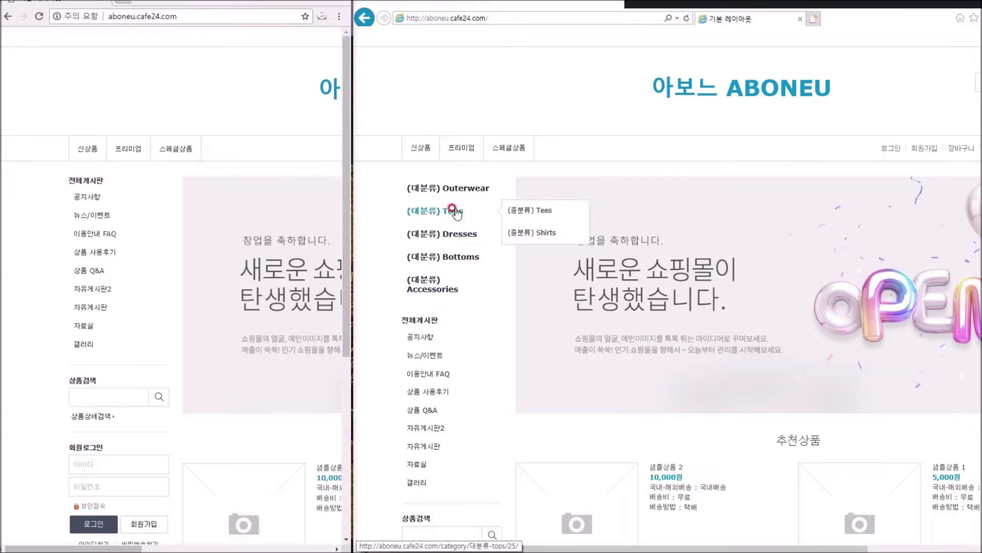
{"action": "mouse_move", "coordinate": [455, 209]}
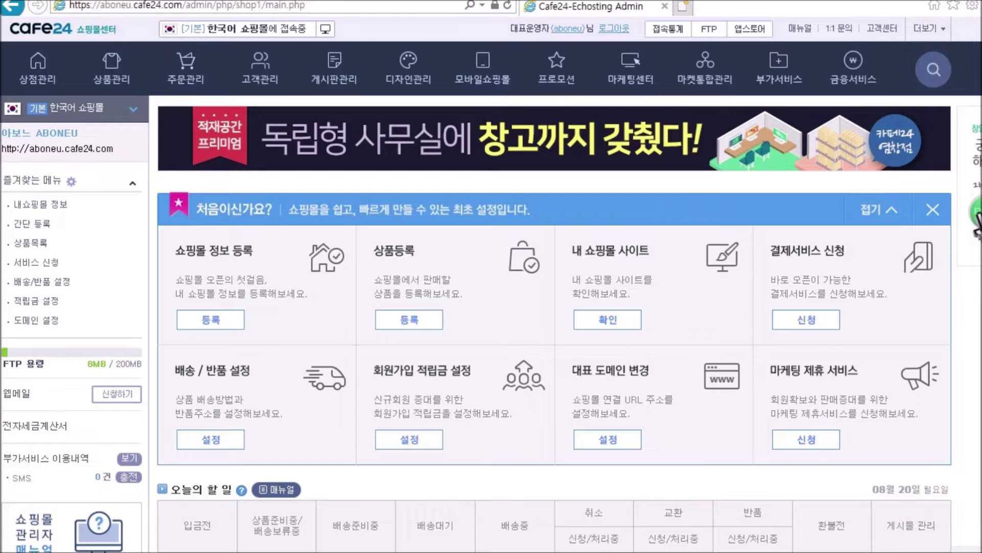
Reopen product category management, rename the (대분류) Outerwear category as 웹디자인 and save it
{"action": "left_click", "coordinate": [109, 72]}
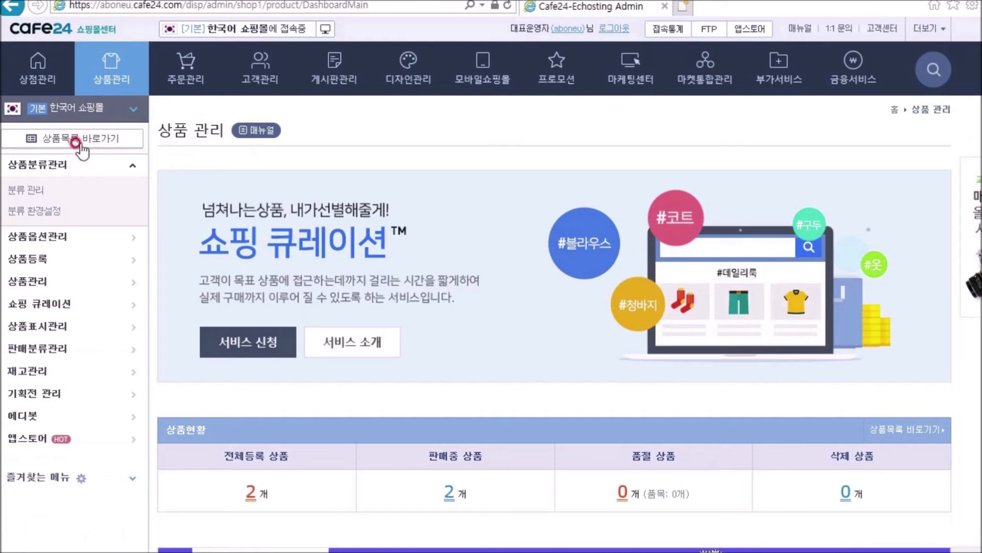
{"action": "left_click", "coordinate": [32, 190]}
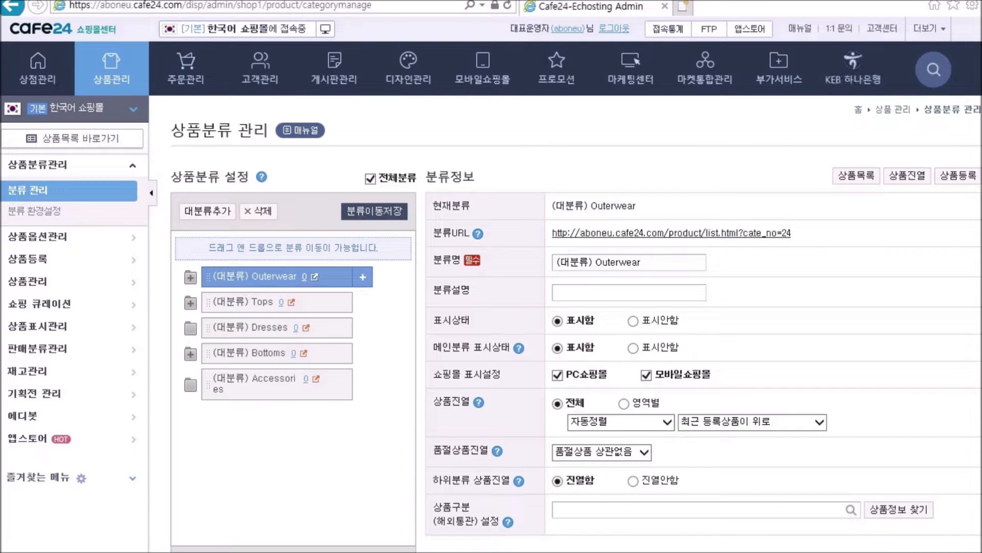
{"action": "left_click_drag", "start_coordinate": [644, 262], "coordinate": [548, 261]}
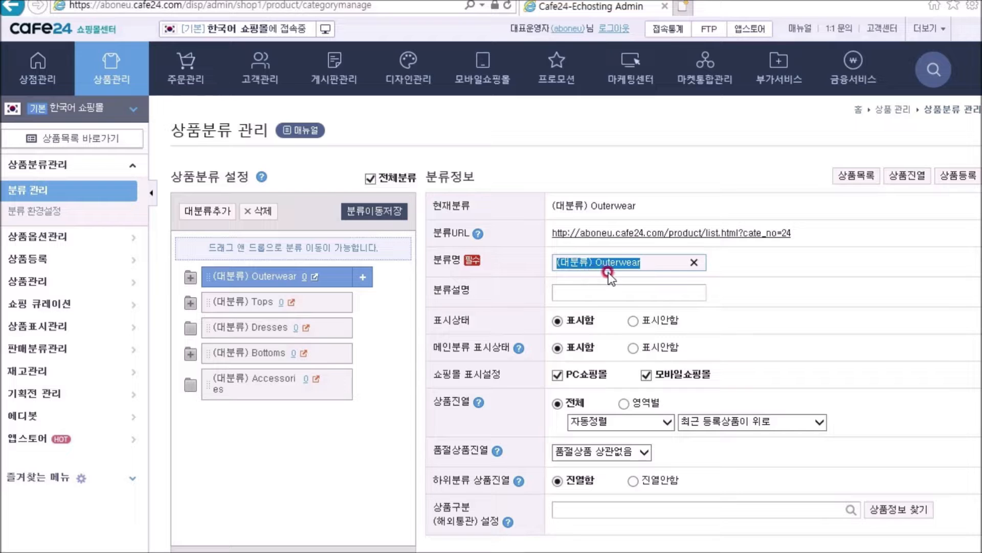
{"action": "type", "text": "웹디자인"}
{"action": "scroll", "coordinate": [523, 293], "scroll_direction": "down", "scroll_amount": 10}
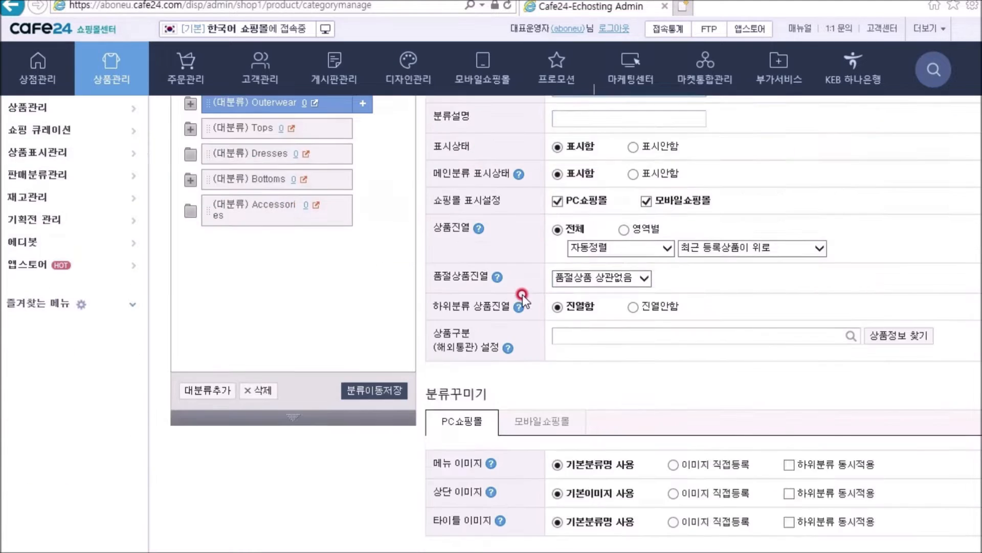
{"action": "left_click", "coordinate": [686, 527]}
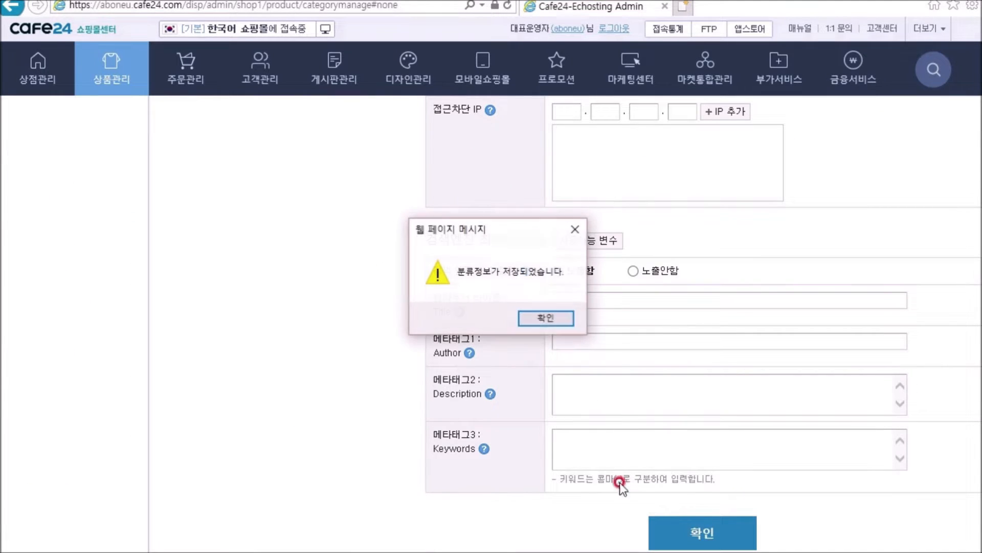
{"action": "left_click", "coordinate": [539, 327]}
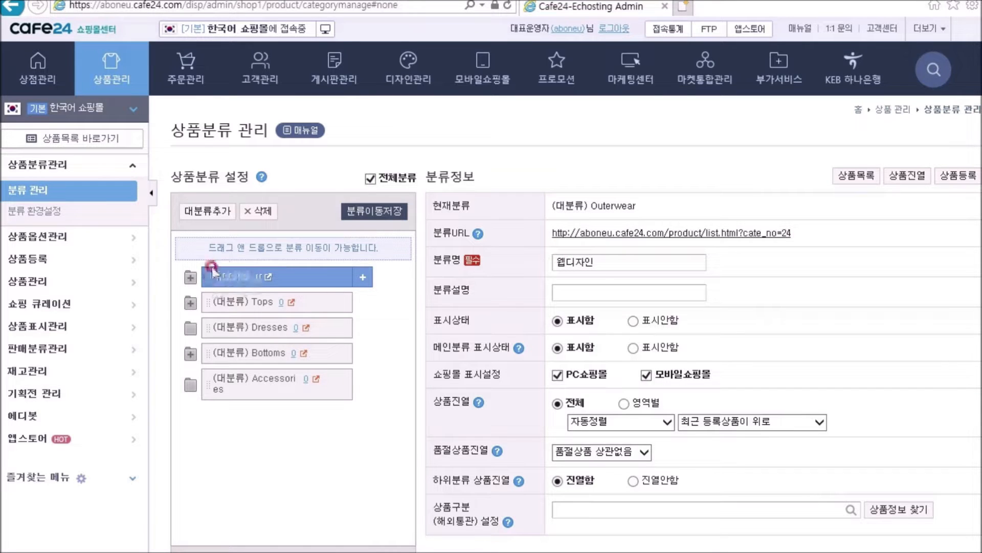
Rename the (대분류) Tops category as 웹프로그램 and save the category information
{"action": "left_click", "coordinate": [238, 302]}
{"action": "triple_click", "coordinate": [636, 264]}
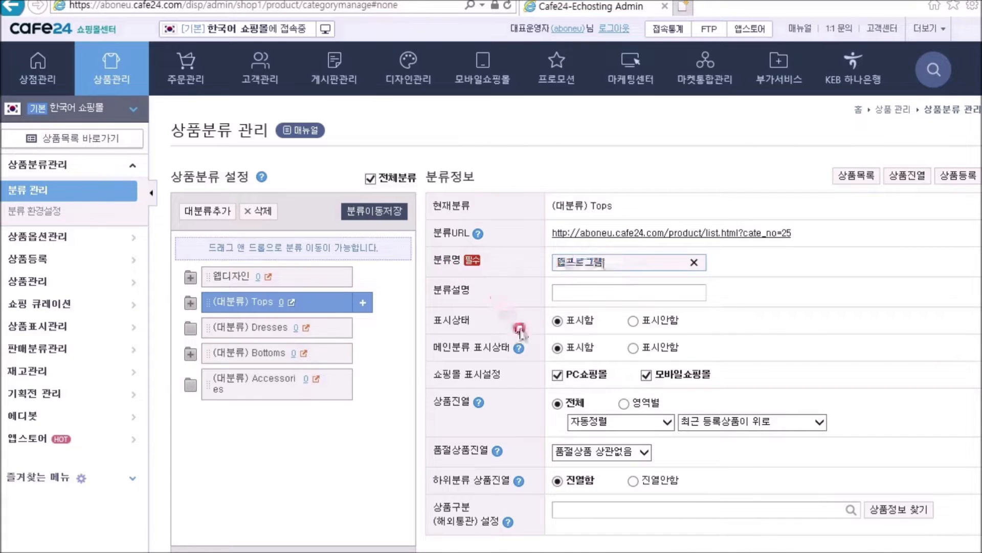
{"action": "scroll", "coordinate": [520, 324], "scroll_direction": "down", "scroll_amount": 10}
{"action": "left_click", "coordinate": [706, 532]}
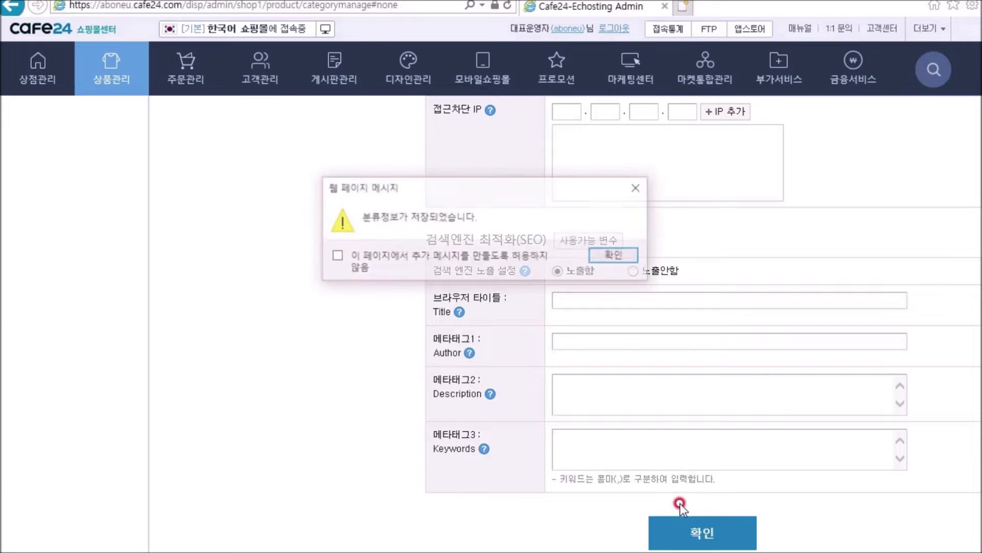
{"action": "left_click", "coordinate": [607, 256]}
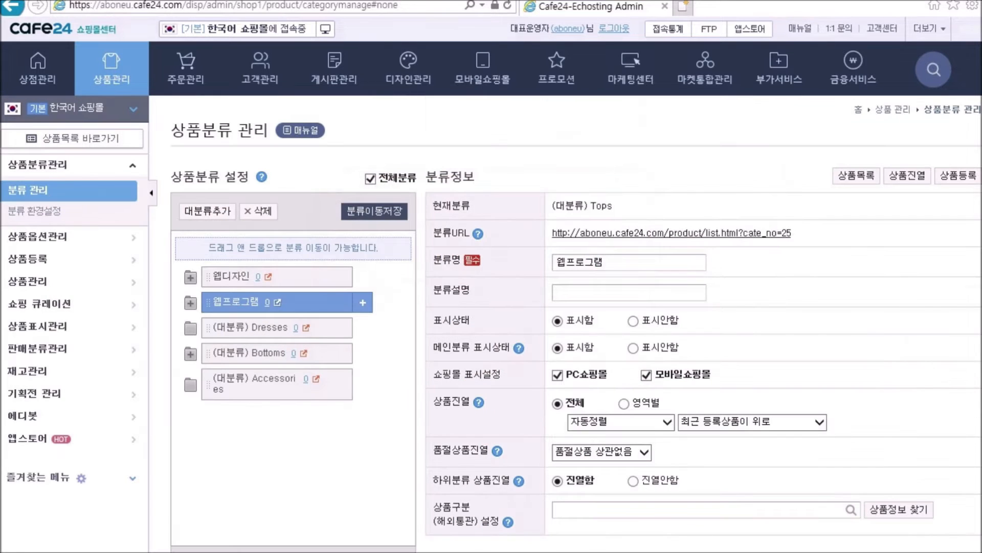
Replace the name of the (대분류) Dresses category with the copied text and save the category information
{"action": "left_click", "coordinate": [233, 327]}
{"action": "triple_click", "coordinate": [634, 263]}
{"action": "key", "text": "ctrl+v"}
{"action": "scroll", "coordinate": [710, 424], "scroll_direction": "down", "scroll_amount": 10}
{"action": "left_click", "coordinate": [700, 531]}
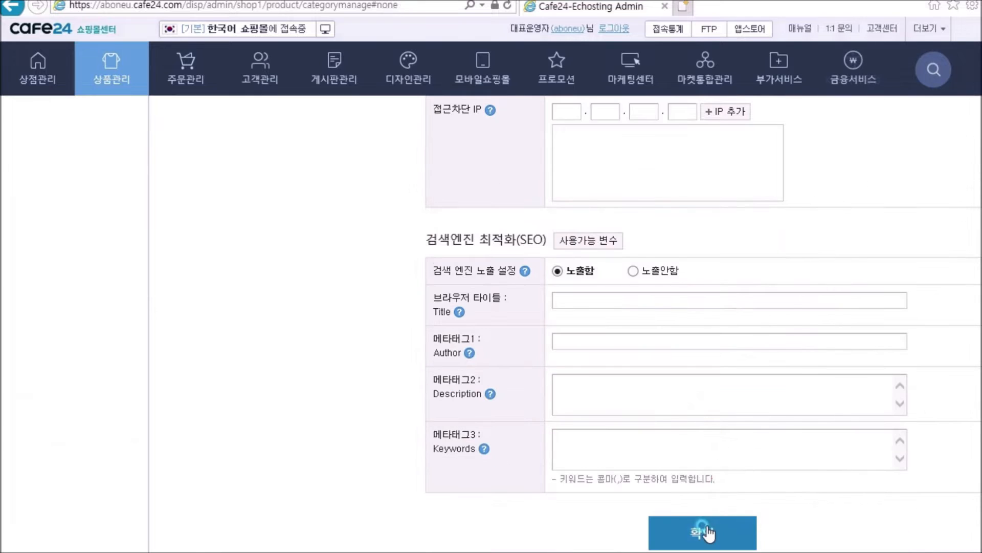
Rename the (대분류) Bottoms category as 유튜브/영상 편집 and save the category information
{"action": "left_click", "coordinate": [609, 256]}
{"action": "left_click", "coordinate": [238, 353]}
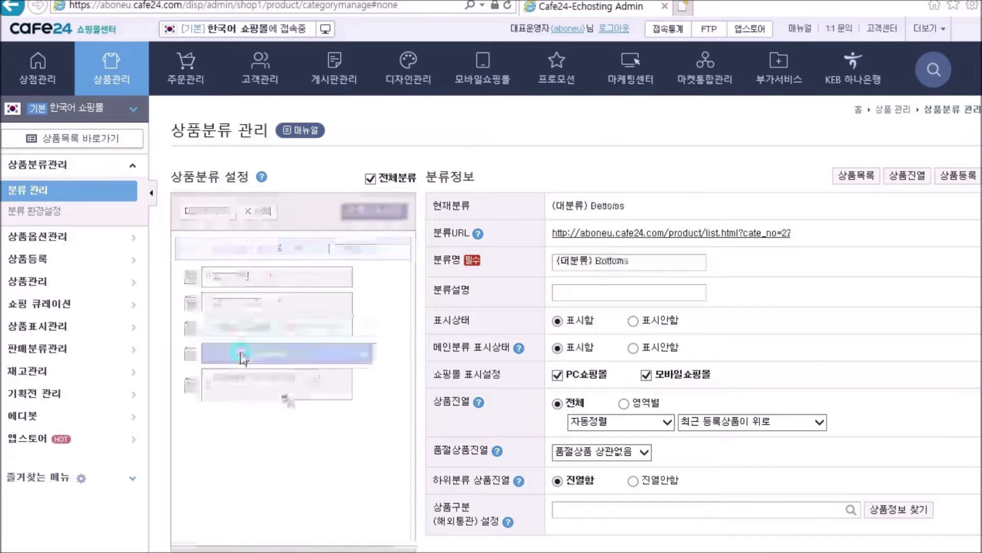
{"action": "triple_click", "coordinate": [593, 261]}
{"action": "key", "text": "ctrl+v"}
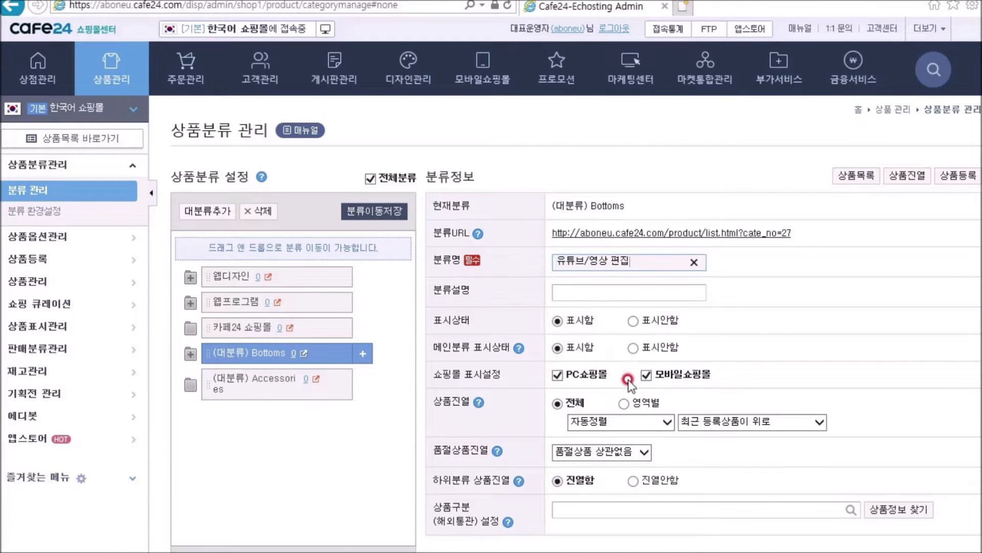
{"action": "scroll", "coordinate": [634, 399], "scroll_direction": "down", "scroll_amount": 10}
{"action": "left_click", "coordinate": [698, 518]}
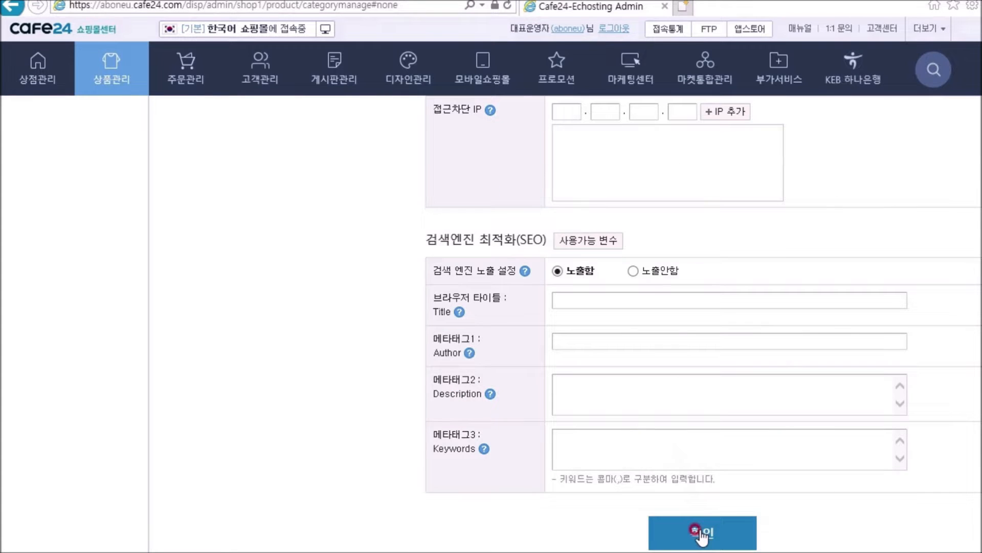
{"action": "left_click", "coordinate": [620, 255]}
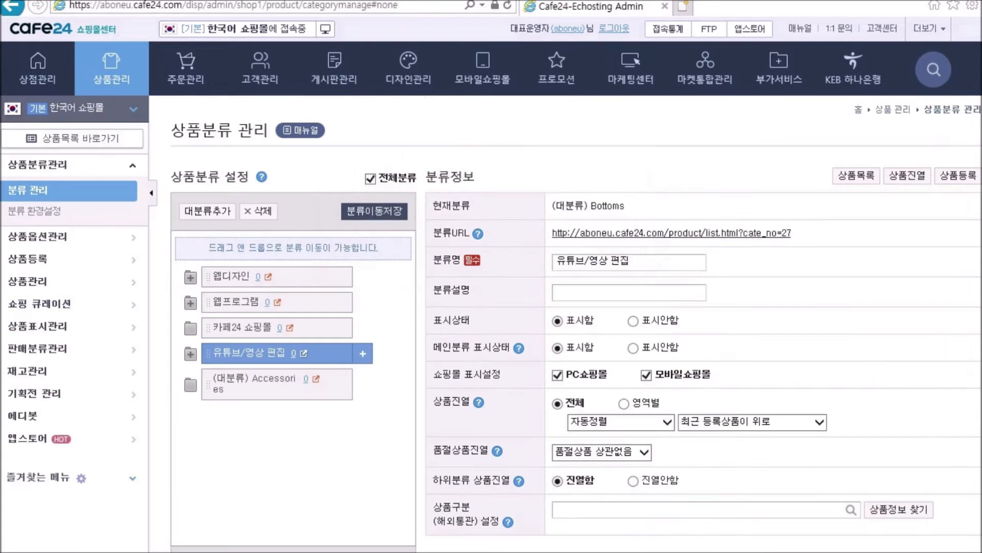
Rename the (대분류) Accessories category as 네이버/SNS 플랫폼 and save the category information
{"action": "left_click", "coordinate": [221, 381]}
{"action": "triple_click", "coordinate": [663, 256]}
{"action": "key", "text": "ctrl+v"}
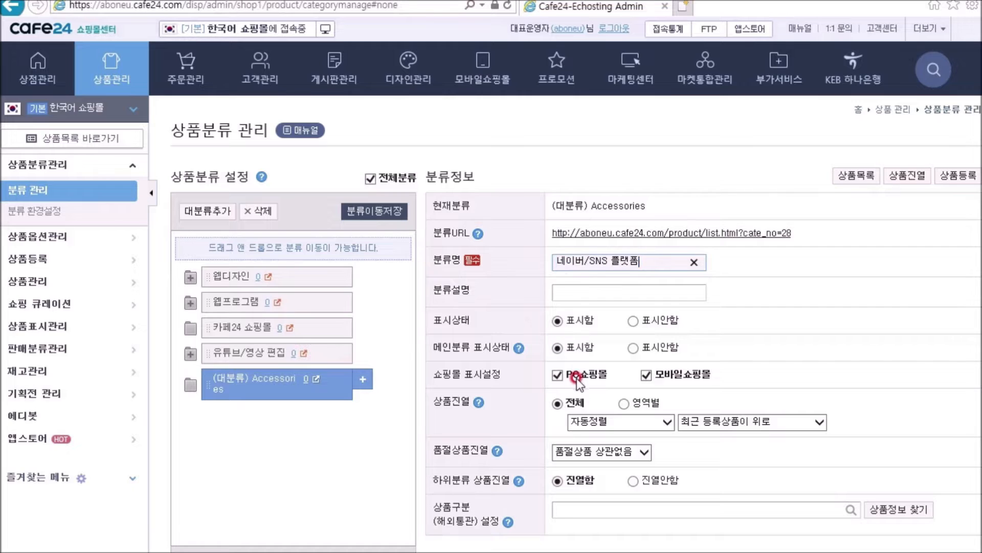
{"action": "scroll", "coordinate": [575, 369], "scroll_direction": "down", "scroll_amount": 5}
{"action": "scroll", "coordinate": [576, 349], "scroll_direction": "down", "scroll_amount": 10}
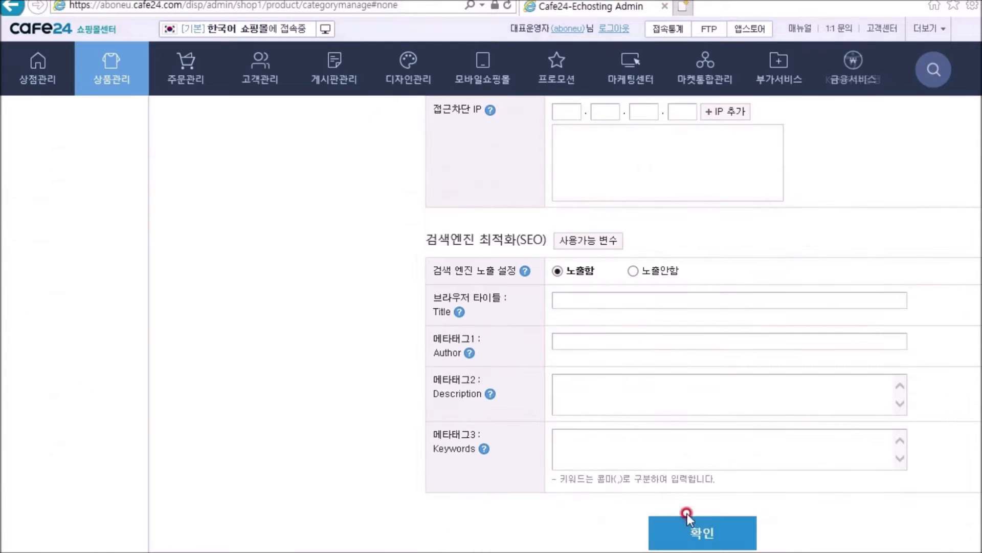
{"action": "left_click", "coordinate": [693, 531]}
{"action": "left_click", "coordinate": [607, 259]}
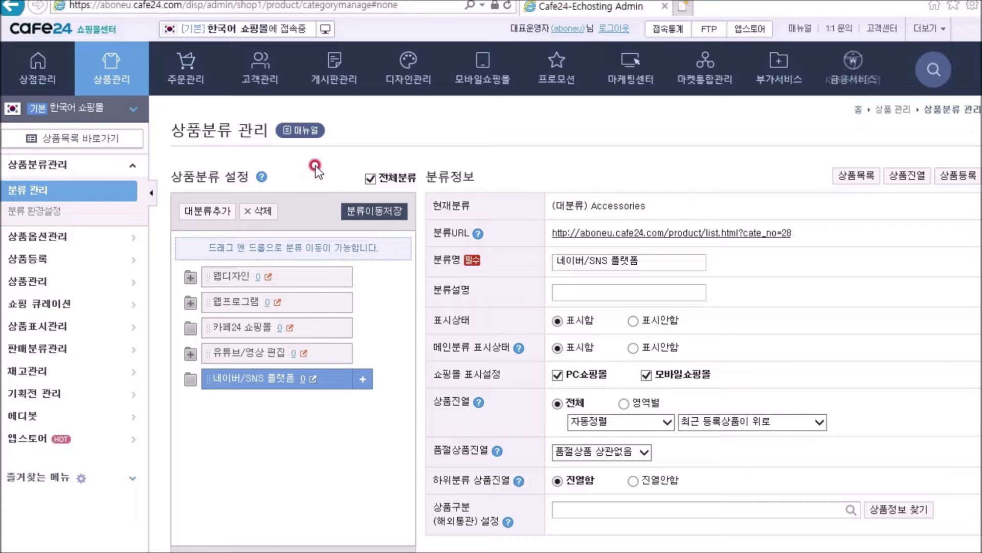
Expand the 웹디자인 category and examine the subcategories of 웹디자인, 웹프로그램 and Tees in the category tree
{"action": "left_click", "coordinate": [190, 277]}
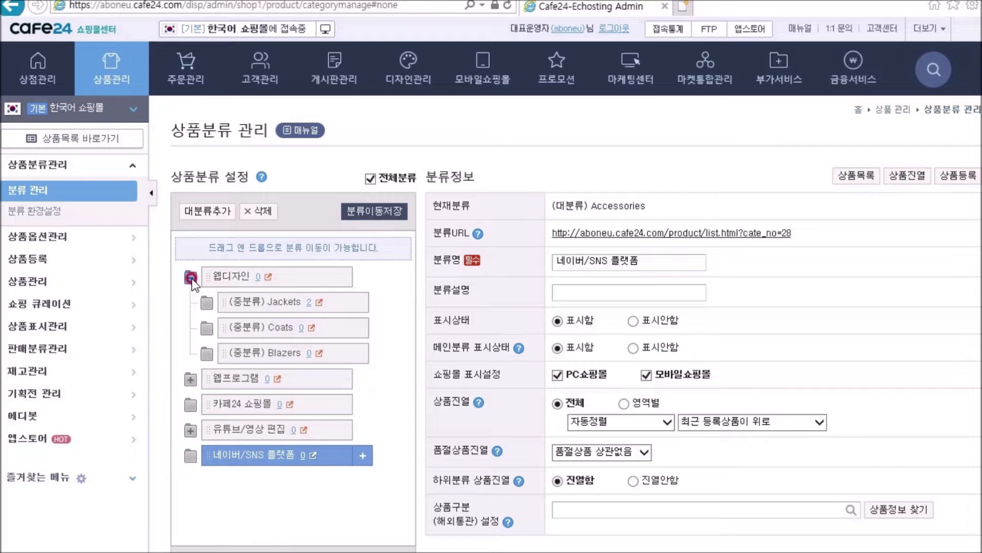
{"action": "left_click", "coordinate": [253, 303]}
{"action": "left_click", "coordinate": [189, 380]}
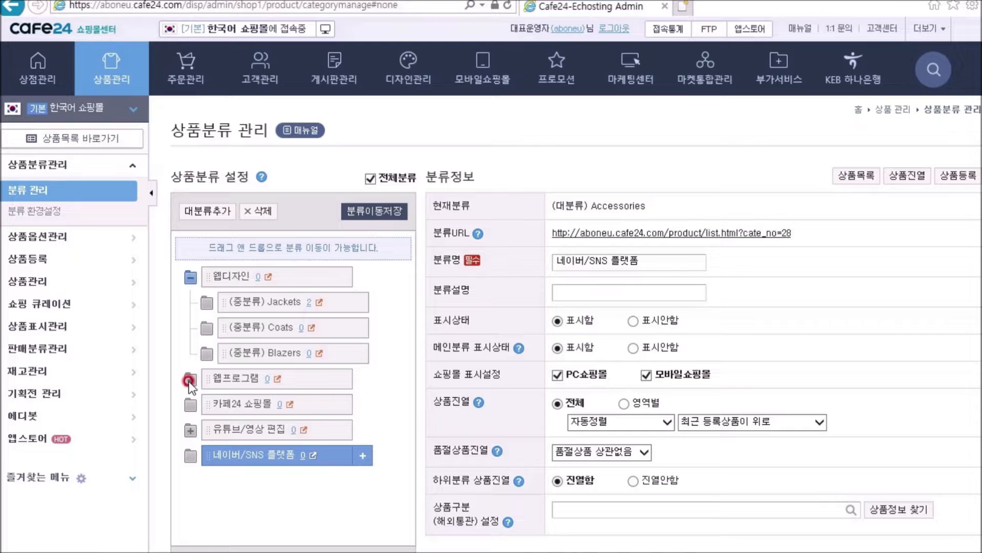
{"action": "left_click", "coordinate": [228, 414]}
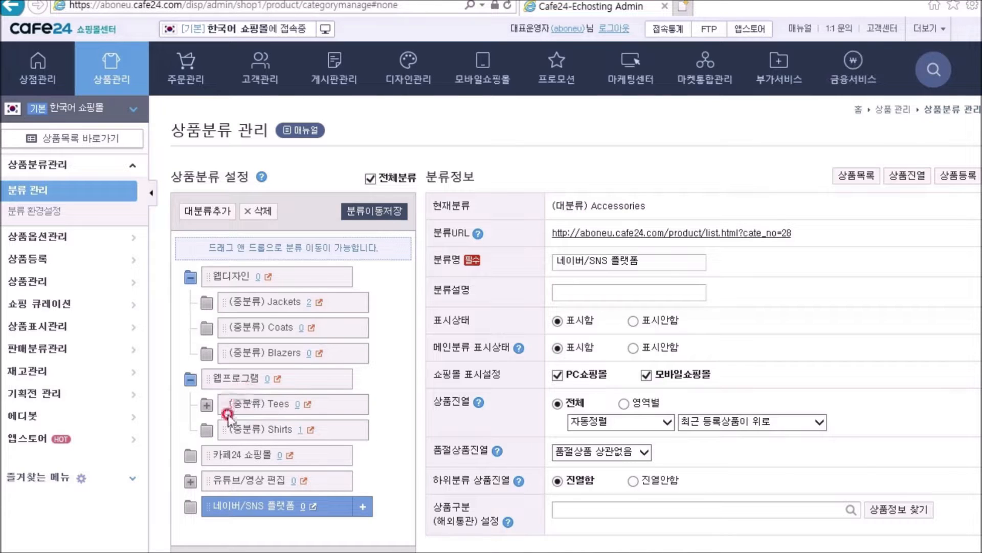
{"action": "left_click", "coordinate": [210, 406]}
{"action": "left_click", "coordinate": [205, 406]}
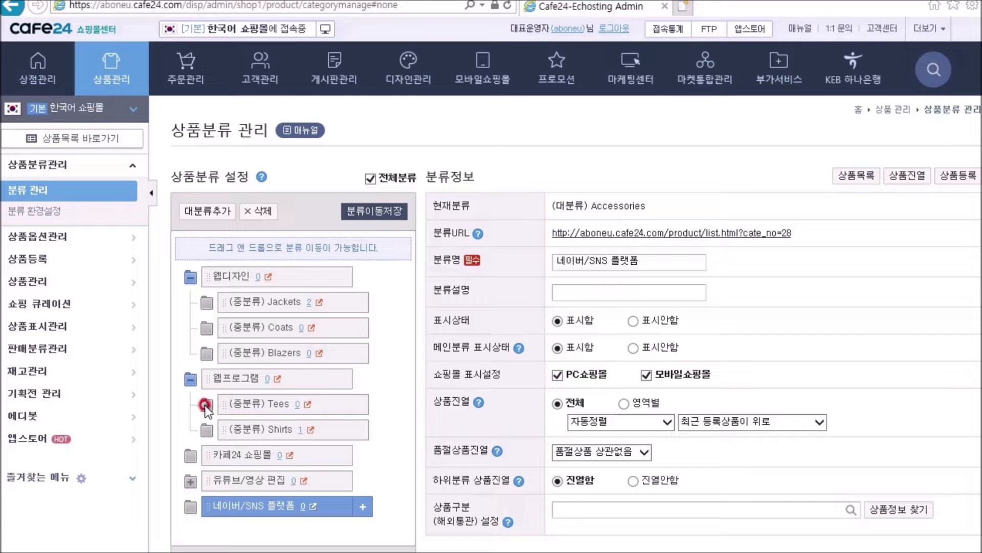
{"action": "mouse_move", "coordinate": [252, 414]}
{"action": "left_mouse_down"}
{"action": "mouse_move", "coordinate": [226, 408]}
{"action": "mouse_move", "coordinate": [296, 467]}
{"action": "mouse_move", "coordinate": [237, 432]}
{"action": "mouse_move", "coordinate": [283, 443]}
{"action": "left_mouse_up"}
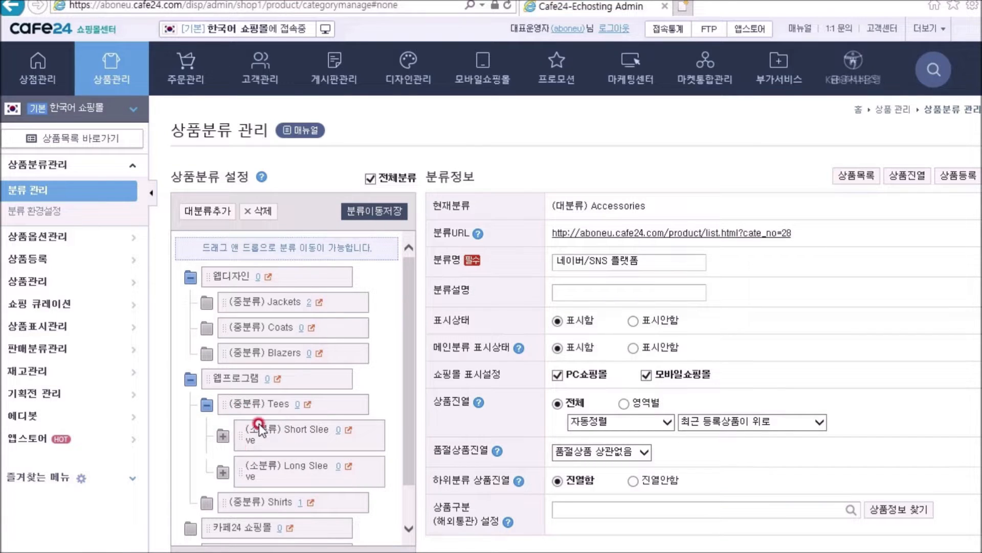
{"action": "left_click", "coordinate": [205, 405]}
{"action": "left_click", "coordinate": [192, 382]}
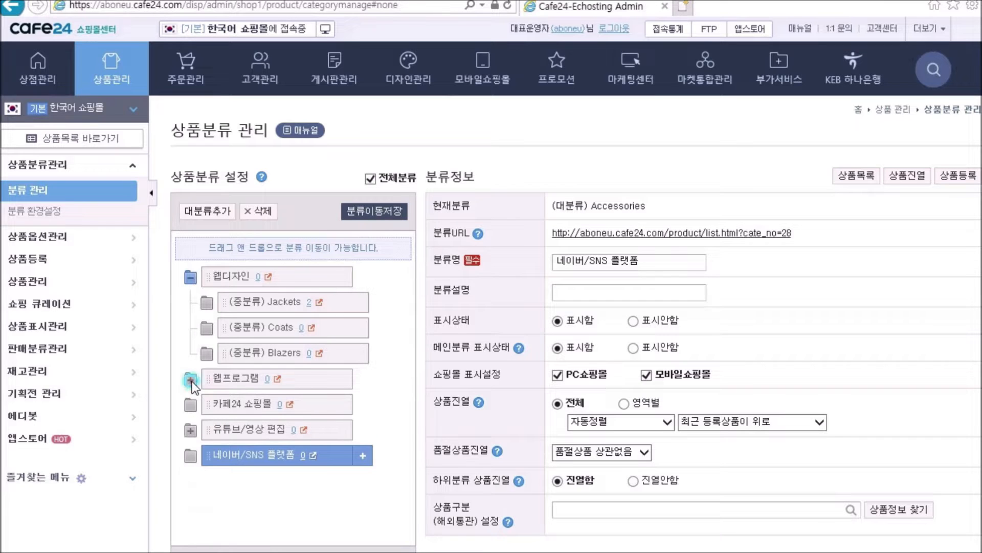
{"action": "mouse_move", "coordinate": [189, 276]}
{"action": "left_mouse_down"}
{"action": "mouse_move", "coordinate": [219, 280]}
{"action": "mouse_move", "coordinate": [271, 312]}
{"action": "mouse_move", "coordinate": [240, 307]}
{"action": "mouse_move", "coordinate": [258, 358]}
{"action": "mouse_move", "coordinate": [274, 301]}
{"action": "mouse_move", "coordinate": [264, 328]}
{"action": "mouse_move", "coordinate": [287, 328]}
{"action": "left_mouse_up"}
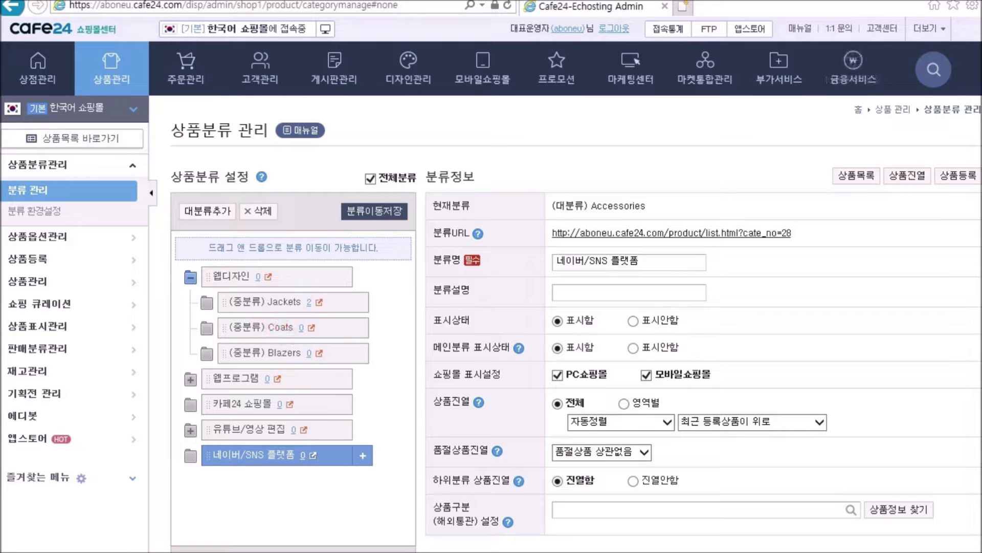
{"action": "left_click_drag", "start_coordinate": [153, 315], "coordinate": [281, 307]}
Rename the (중분류) Jackets subcategory under 웹디자인 as 포토샵 and save it
{"action": "left_click", "coordinate": [279, 305]}
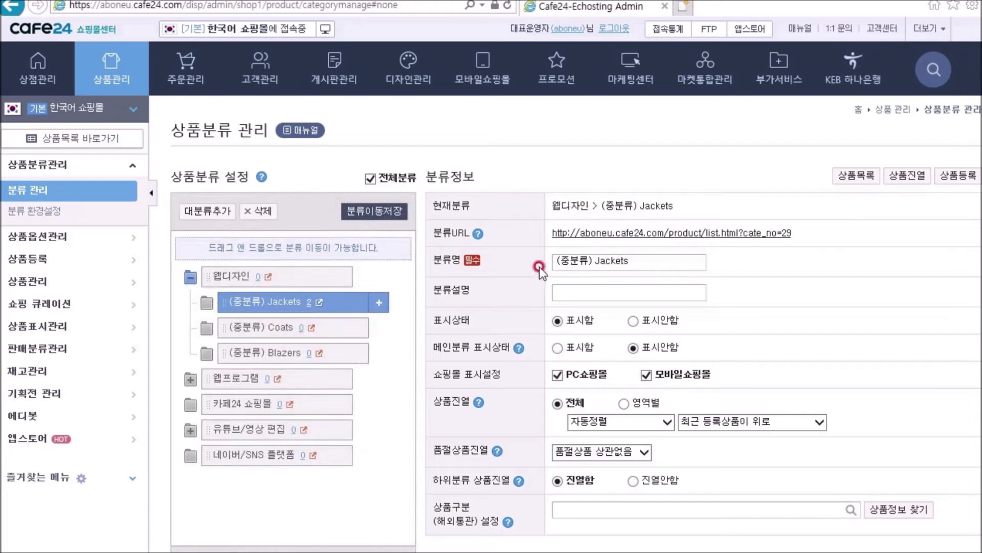
{"action": "left_click_drag", "start_coordinate": [625, 262], "coordinate": [518, 263]}
{"action": "type", "text": "자켓"}
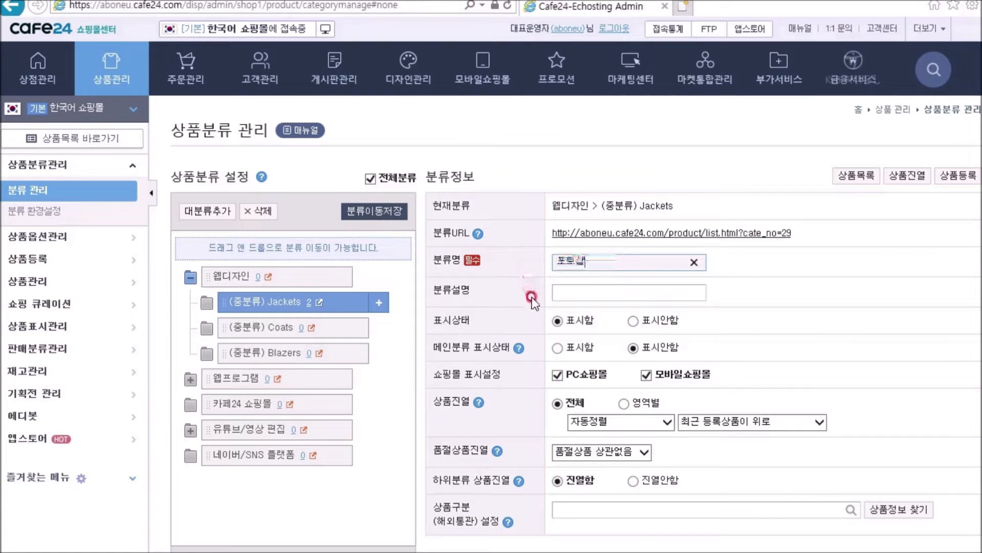
{"action": "scroll", "coordinate": [616, 385], "scroll_direction": "down", "scroll_amount": 15}
{"action": "left_click", "coordinate": [683, 512]}
{"action": "left_click", "coordinate": [523, 320]}
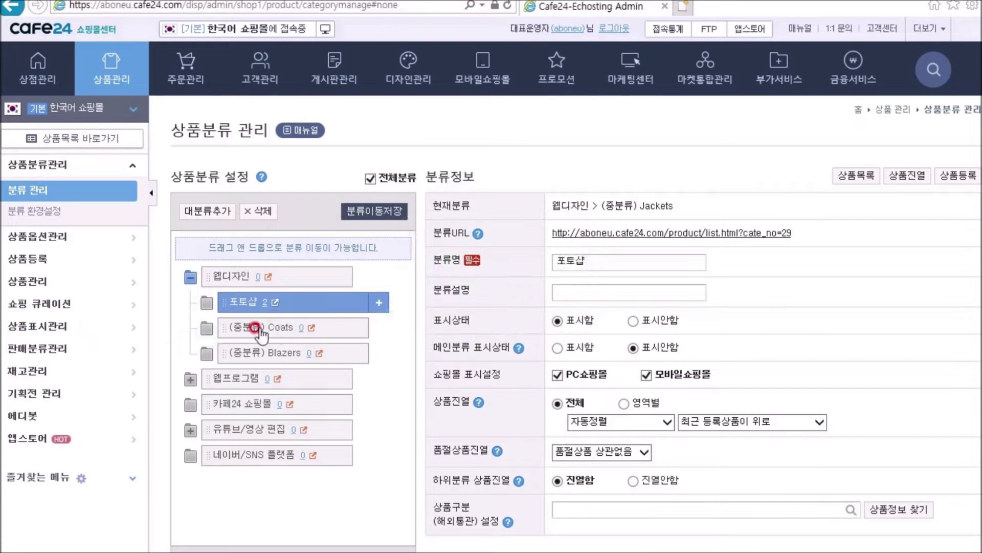
Rename the (중분류) Coats subcategory under 웹디자인 as 일러스트 and save it
{"action": "left_click", "coordinate": [261, 332]}
{"action": "left_click_drag", "start_coordinate": [628, 262], "coordinate": [542, 262]}
{"action": "type", "text": "일러스트"}
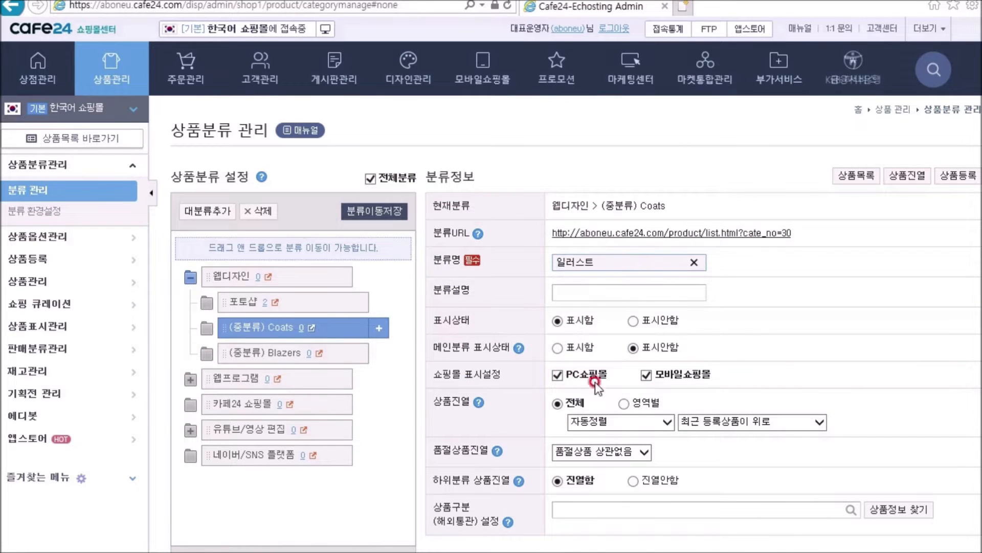
{"action": "scroll", "coordinate": [578, 381], "scroll_direction": "down", "scroll_amount": 15}
{"action": "left_click", "coordinate": [685, 529]}
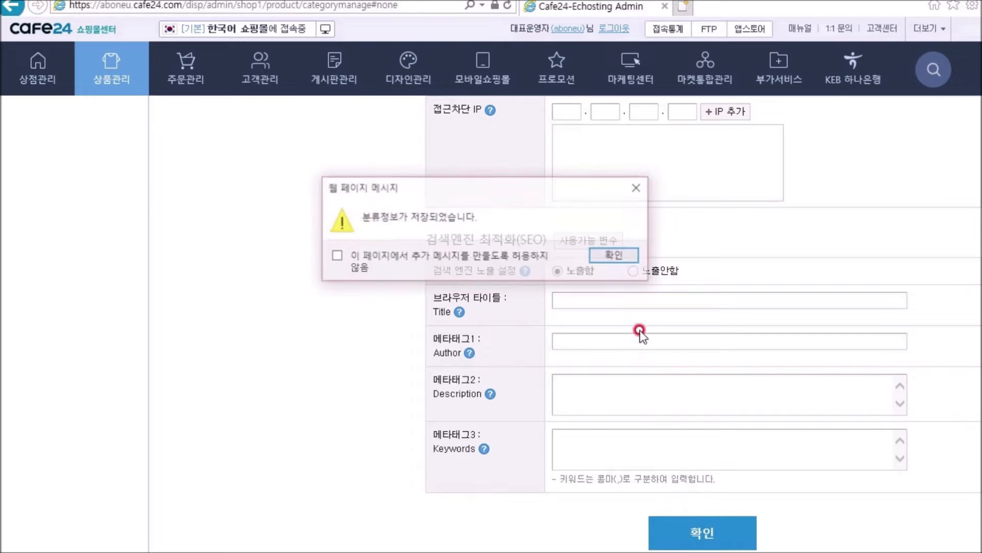
{"action": "left_click", "coordinate": [614, 254]}
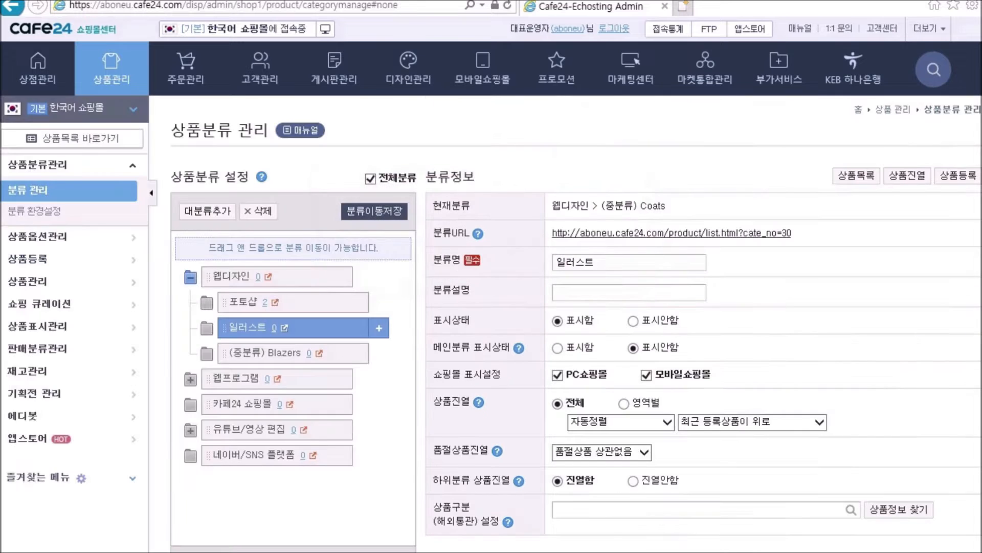
Rename the (중분류) Blazers subcategory under 웹디자인 as 편집디자인 and save it
{"action": "left_click", "coordinate": [258, 354]}
{"action": "triple_click", "coordinate": [618, 262]}
{"action": "type", "text": "(중분류) 자켓"}
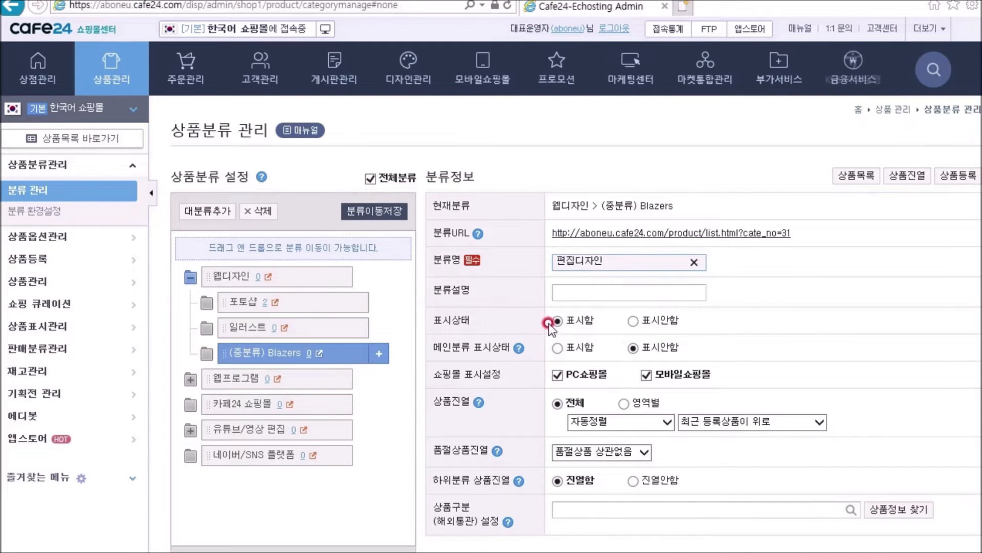
{"action": "scroll", "coordinate": [576, 344], "scroll_direction": "down", "scroll_amount": 10}
{"action": "left_click", "coordinate": [703, 527]}
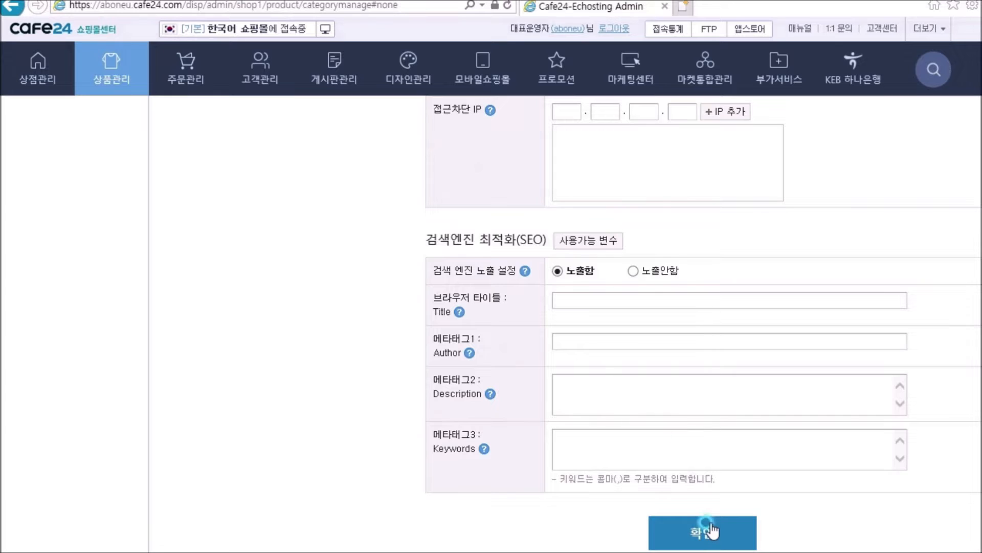
{"action": "left_click", "coordinate": [616, 255]}
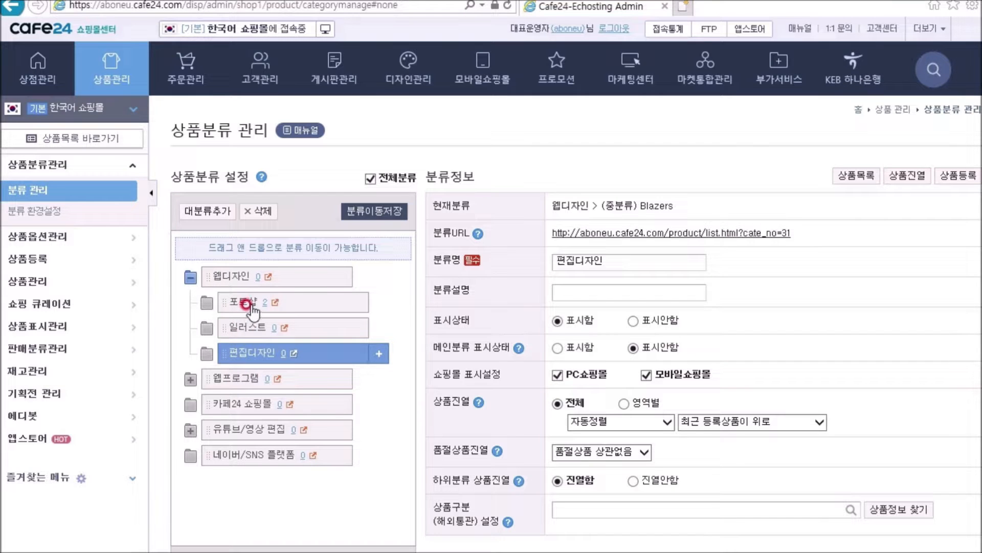
Open the storefront, close its shop manager bar and check the renamed categories and the 웹디자인 subcategories
{"action": "left_click", "coordinate": [325, 28]}
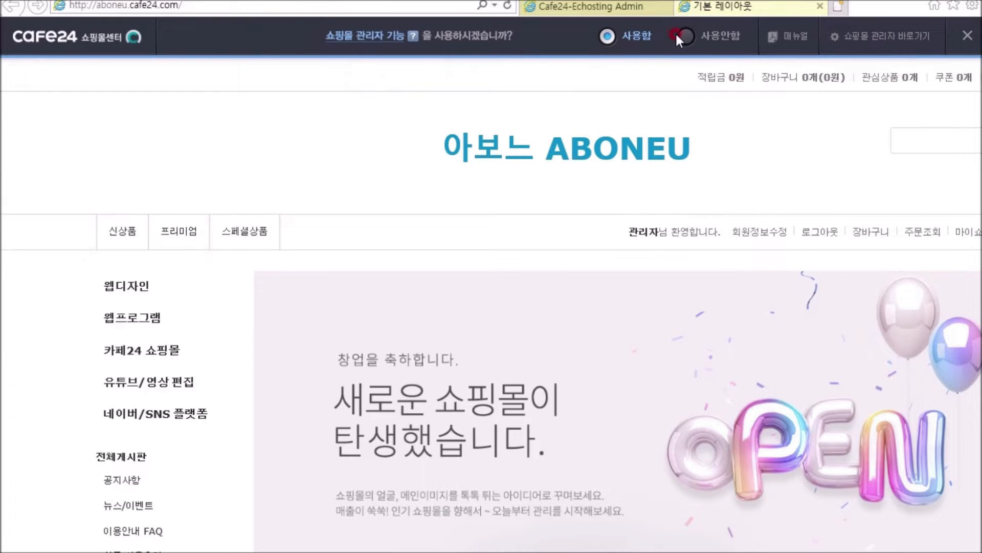
{"action": "left_click", "coordinate": [681, 35]}
{"action": "left_click", "coordinate": [975, 41]}
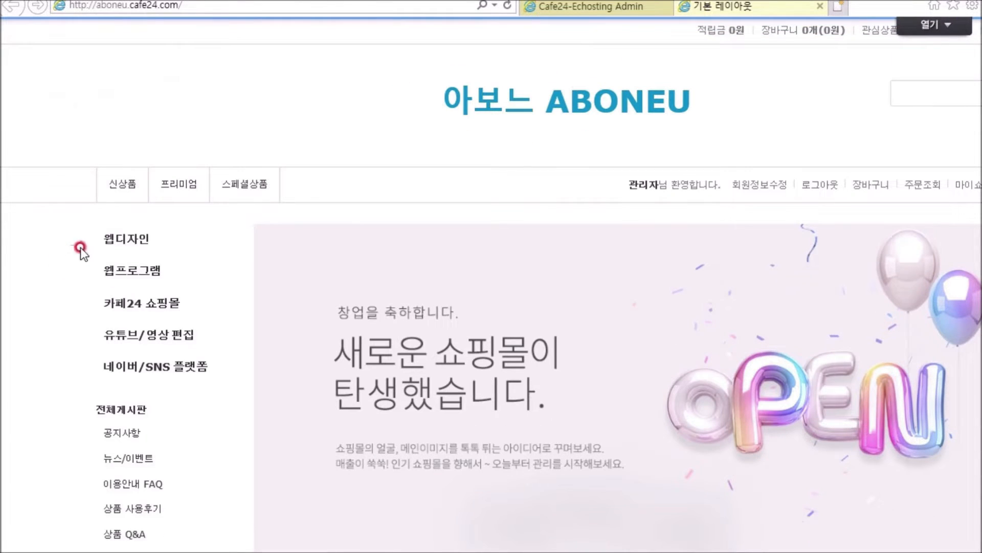
{"action": "mouse_move", "coordinate": [128, 241]}
{"action": "mouse_move", "coordinate": [117, 338]}
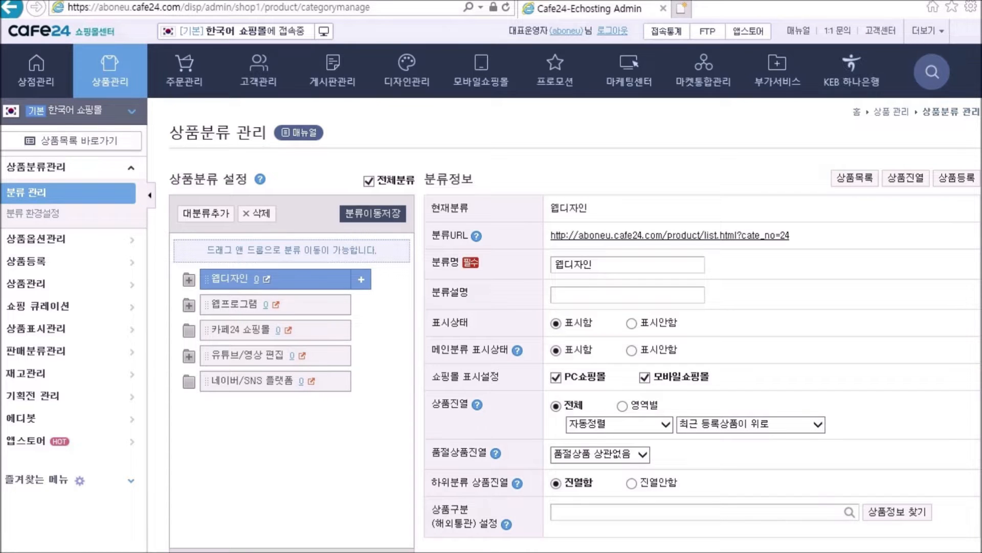
Add a new top-level product category and enter 상표권/저작권 as its 분류명
{"action": "left_click", "coordinate": [223, 300]}
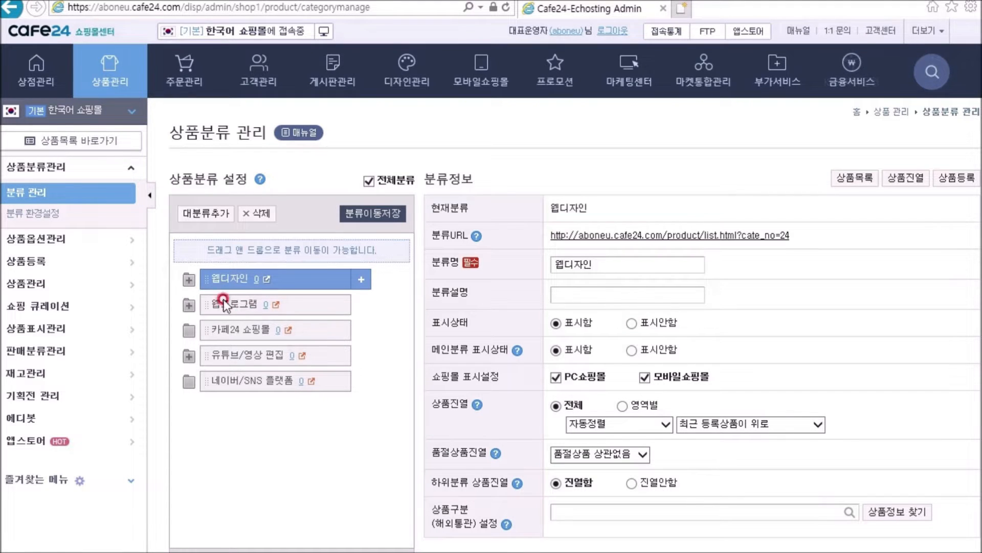
{"action": "left_click", "coordinate": [203, 217]}
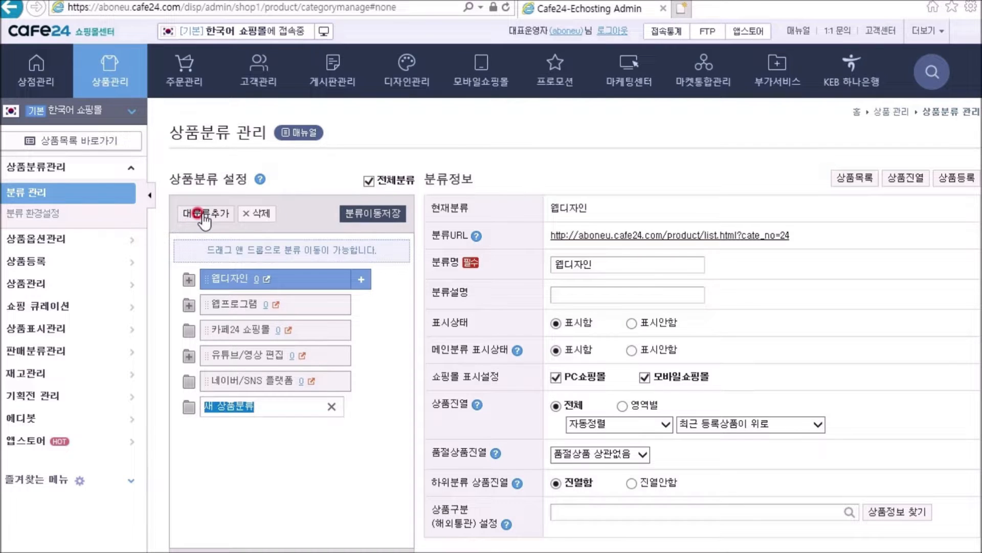
{"action": "key", "text": "Return"}
{"action": "left_click_drag", "start_coordinate": [613, 264], "coordinate": [549, 308]}
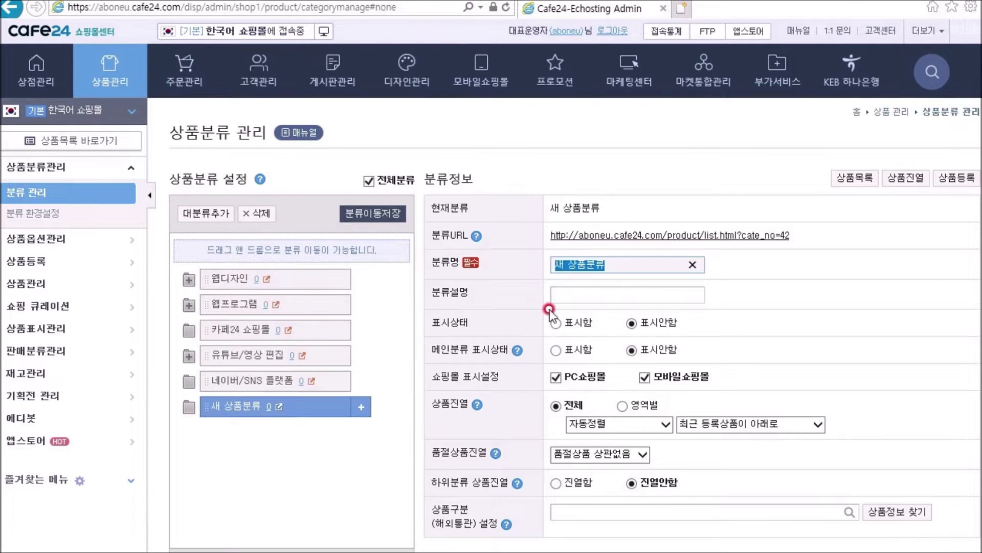
{"action": "type", "text": "상표권/저작권"}
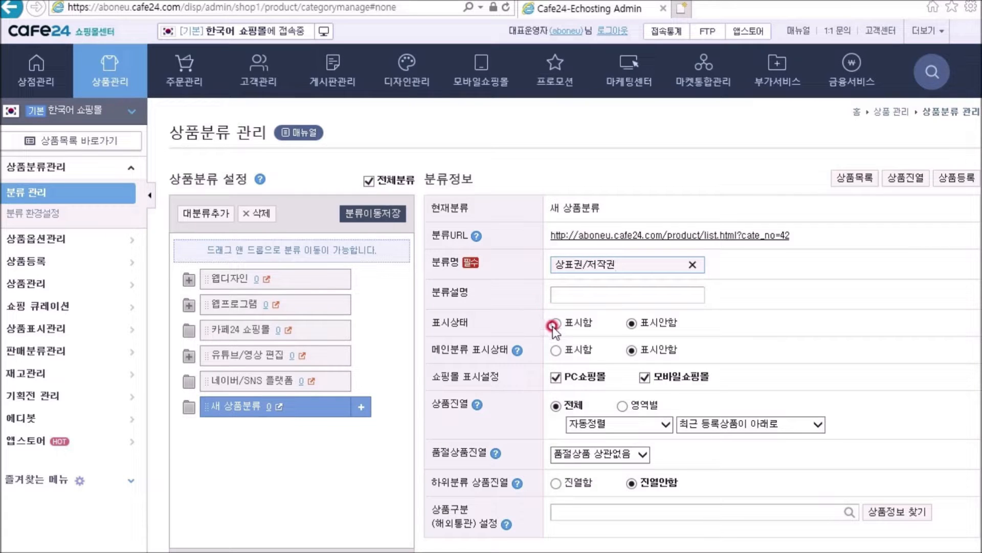
Set the new category's 표시상태 and 메인분류 표시상태 to 표시함 and save the category information
{"action": "left_click", "coordinate": [555, 324]}
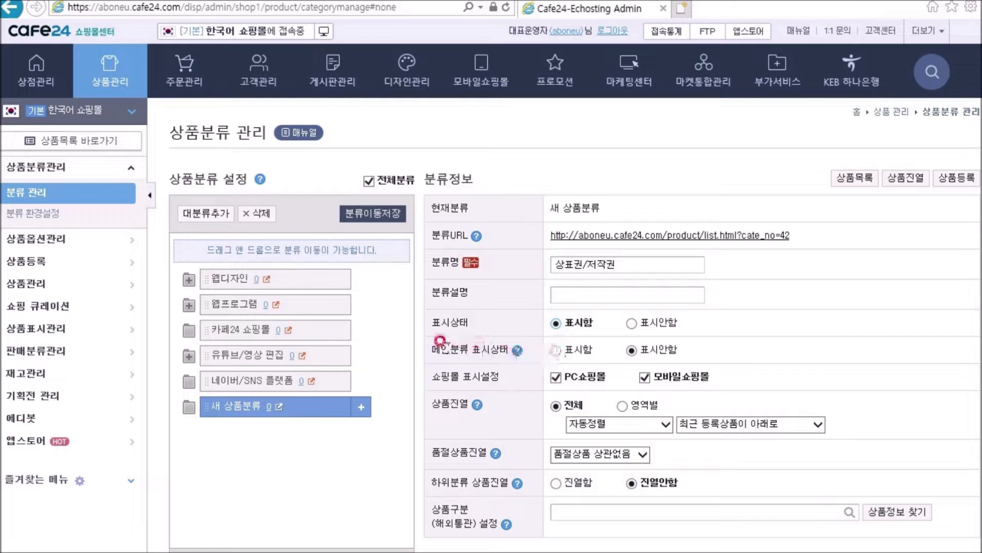
{"action": "left_click", "coordinate": [557, 350]}
{"action": "scroll", "coordinate": [555, 353], "scroll_direction": "down", "scroll_amount": 15}
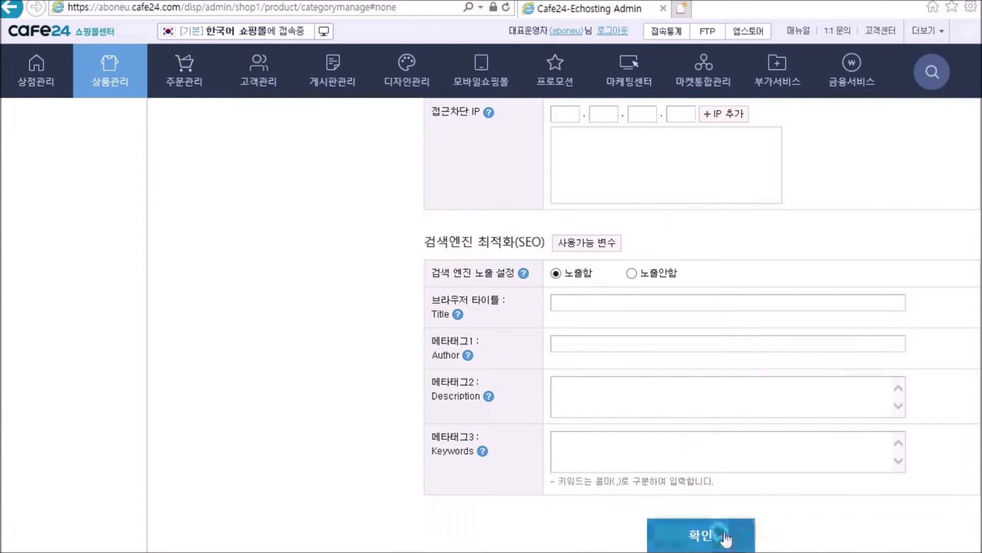
{"action": "left_click", "coordinate": [717, 531]}
{"action": "left_click", "coordinate": [554, 323]}
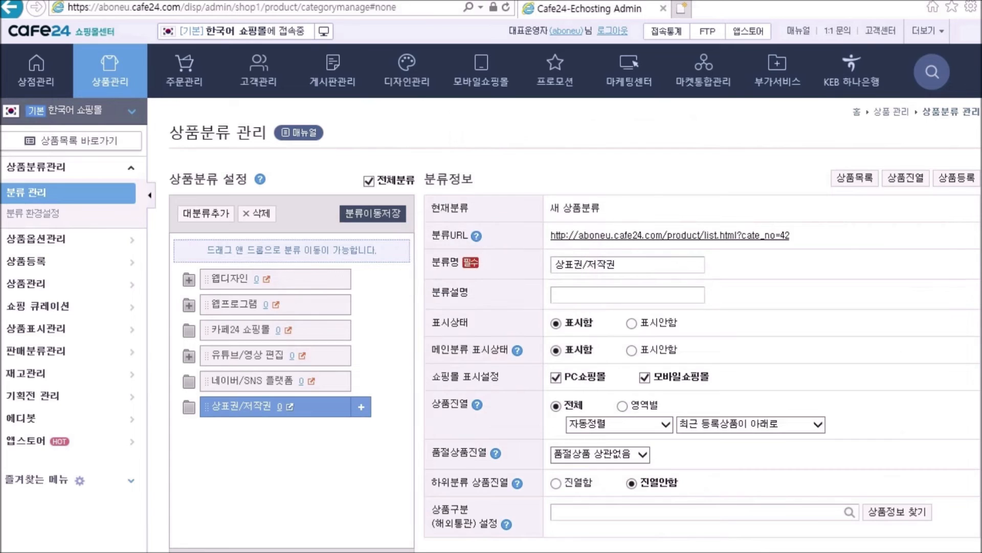
Add a new top-level product category named 프로그래밍 언어
{"action": "left_click", "coordinate": [206, 213]}
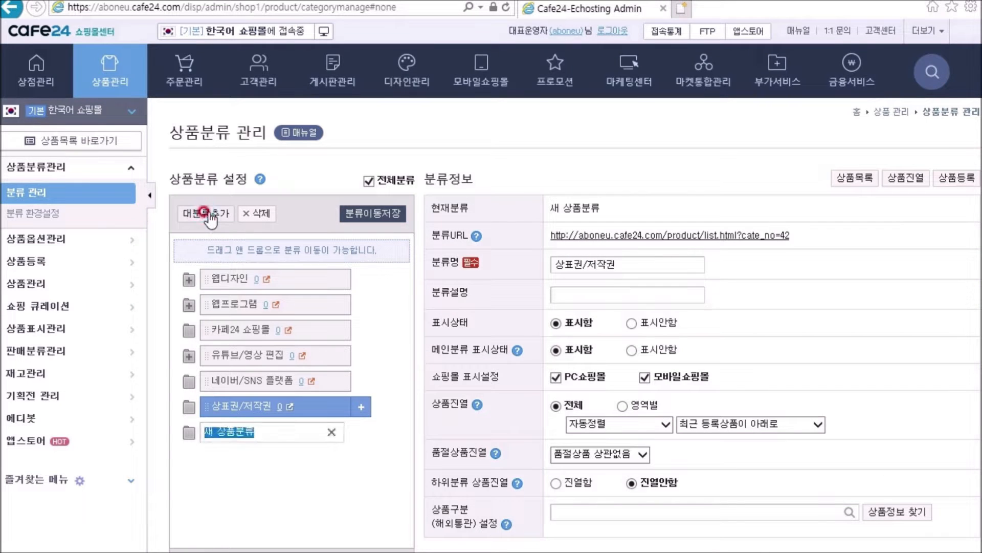
{"action": "left_click", "coordinate": [261, 431]}
{"action": "left_click_drag", "start_coordinate": [262, 431], "coordinate": [196, 430]}
{"action": "type", "text": "프로그래밍 언어"}
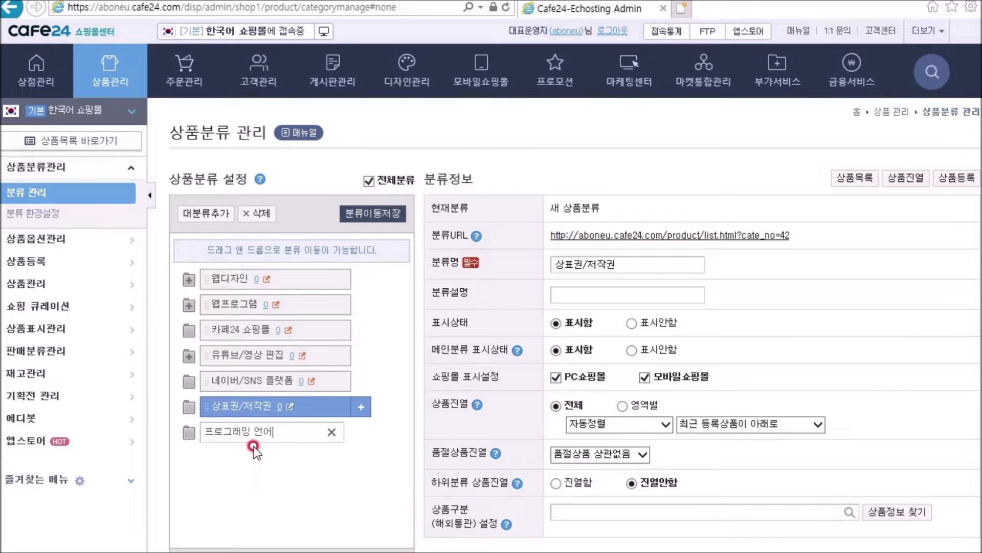
{"action": "key", "text": "Return"}
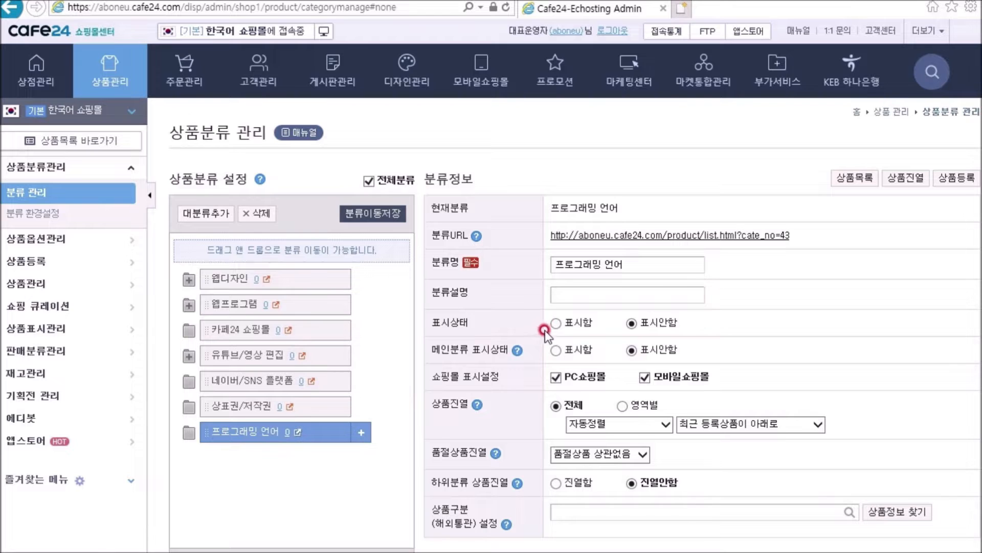
Set 표시상태 and 메인분류 표시상태 of the 프로그래밍 언어 category to 표시함 and save its information
{"action": "scroll", "coordinate": [558, 348], "scroll_direction": "down", "scroll_amount": 10}
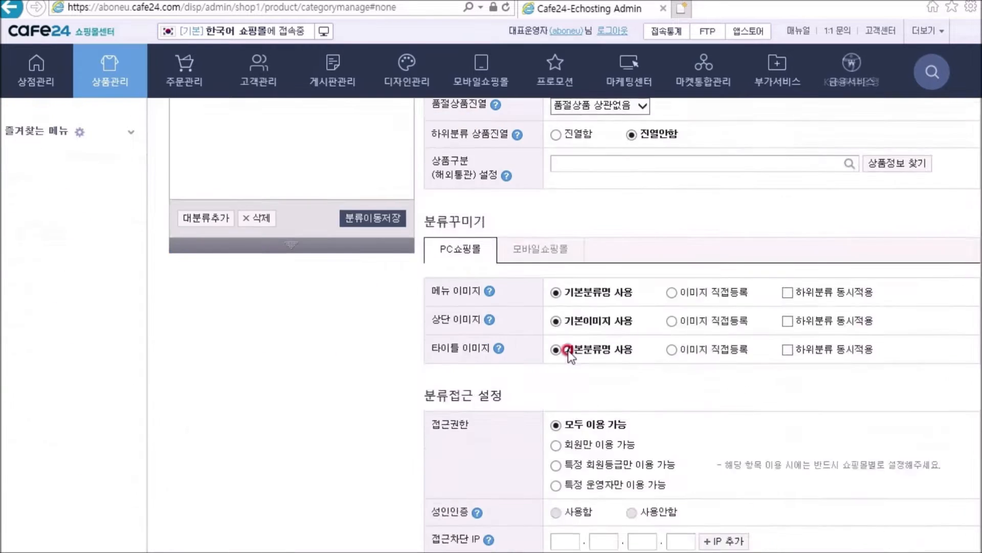
{"action": "left_click", "coordinate": [701, 537]}
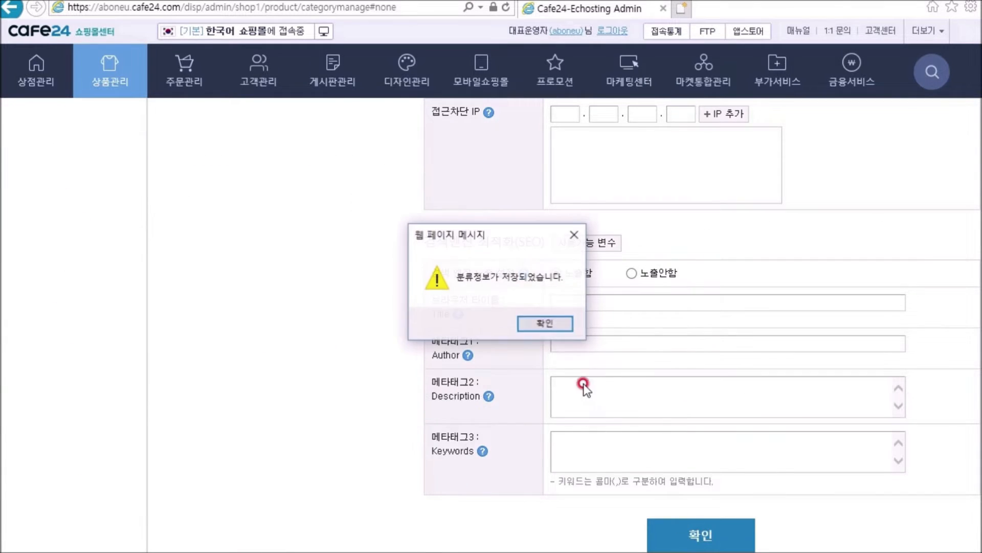
{"action": "left_click", "coordinate": [546, 328]}
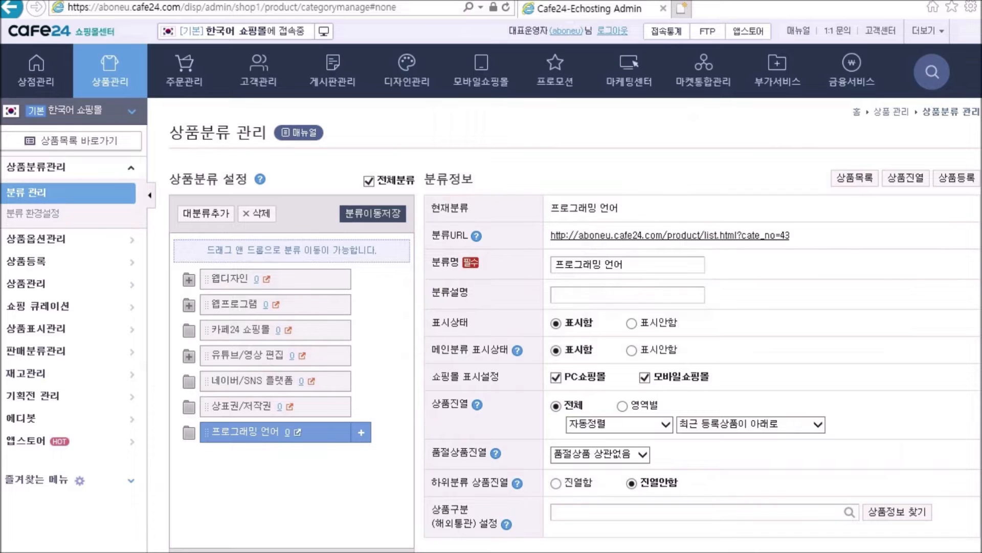
Add a new top-level product category named 환경/성분/데이터DB
{"action": "left_click", "coordinate": [207, 213]}
{"action": "left_click_drag", "start_coordinate": [281, 453], "coordinate": [158, 454]}
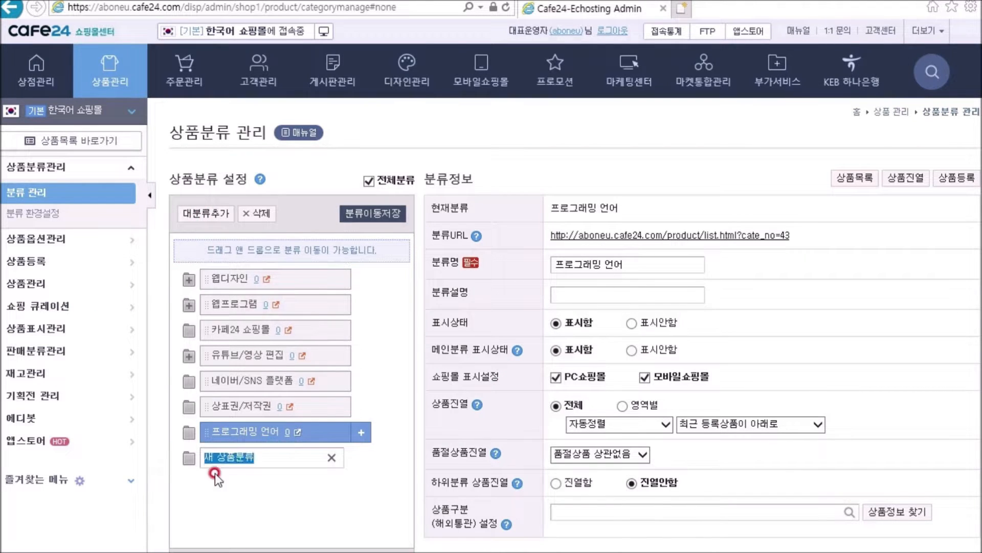
{"action": "type", "text": "환경/성분/데이터DB"}
{"action": "key", "text": "Return"}
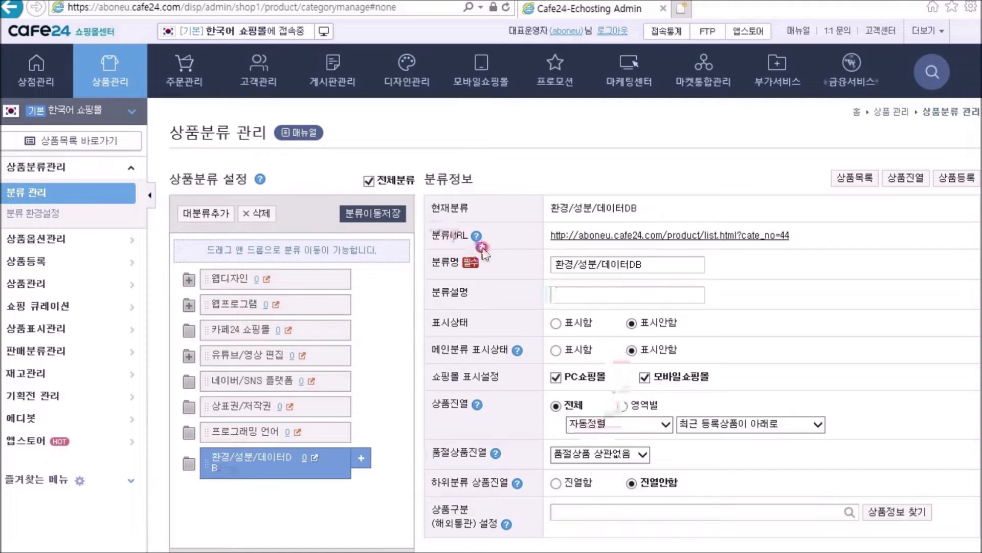
Set 표시상태 and 메인분류 표시상태 of the 환경/성분/데이터DB category to 표시함 and save its information
{"action": "scroll", "coordinate": [530, 306], "scroll_direction": "down", "scroll_amount": 5}
{"action": "scroll", "coordinate": [530, 305], "scroll_direction": "down", "scroll_amount": 10}
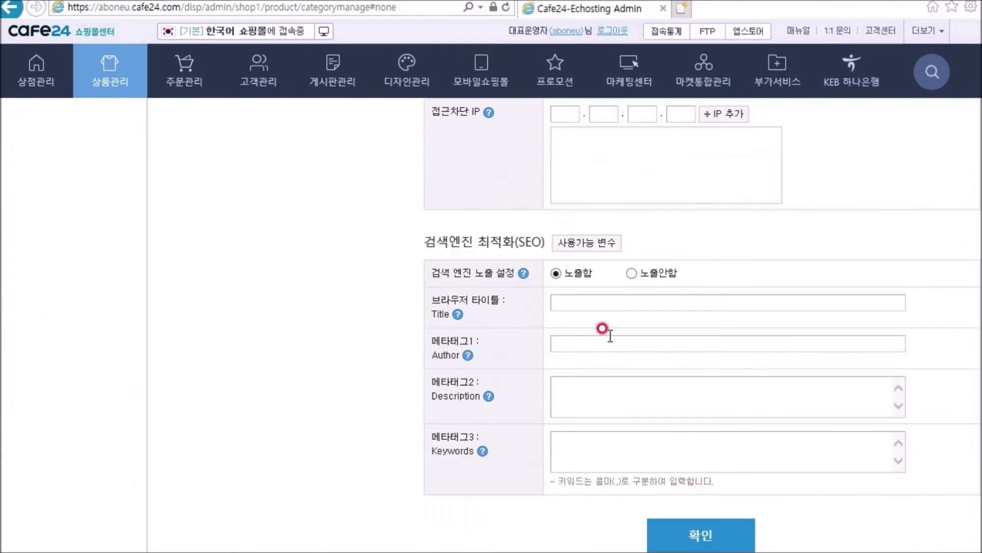
{"action": "scroll", "coordinate": [605, 333], "scroll_direction": "up", "scroll_amount": 15}
{"action": "left_click", "coordinate": [556, 243]}
{"action": "left_click", "coordinate": [556, 271]}
{"action": "scroll", "coordinate": [557, 332], "scroll_direction": "down", "scroll_amount": 7}
{"action": "scroll", "coordinate": [595, 390], "scroll_direction": "down", "scroll_amount": 7}
{"action": "left_click", "coordinate": [665, 521]}
{"action": "left_click", "coordinate": [545, 323]}
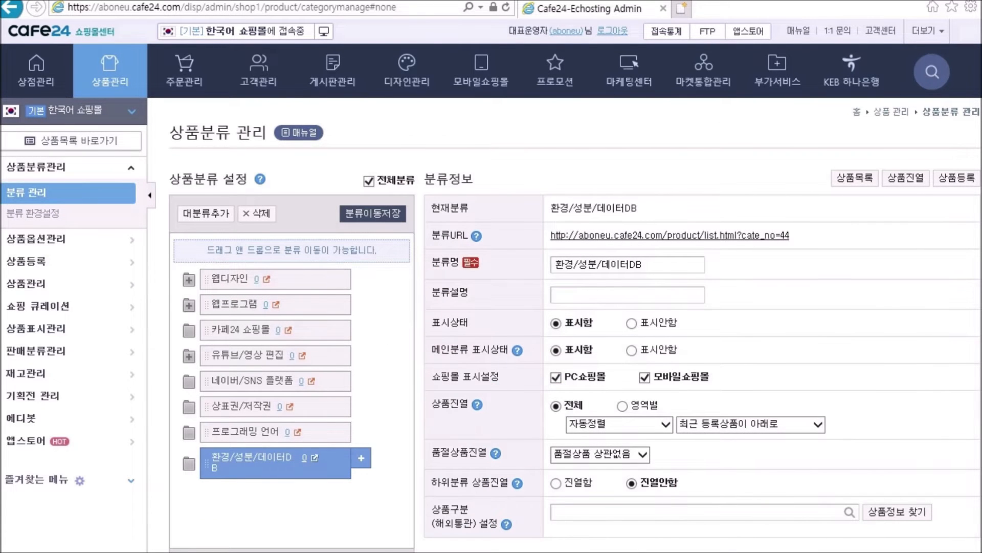
Add a new top-level product category named 앱(어플)/기타 정보
{"action": "left_click", "coordinate": [193, 213]}
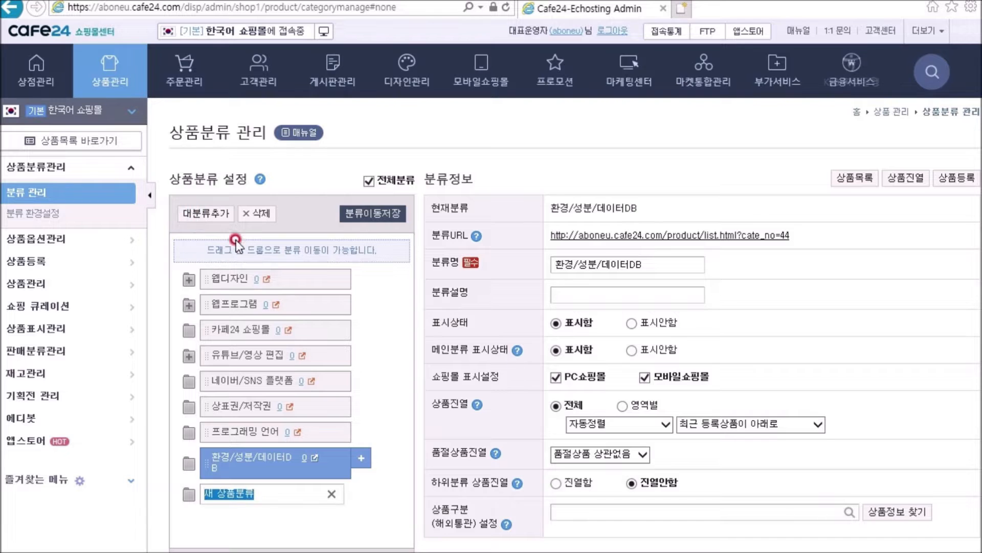
{"action": "type", "text": "앱(어플)/기타 정보"}
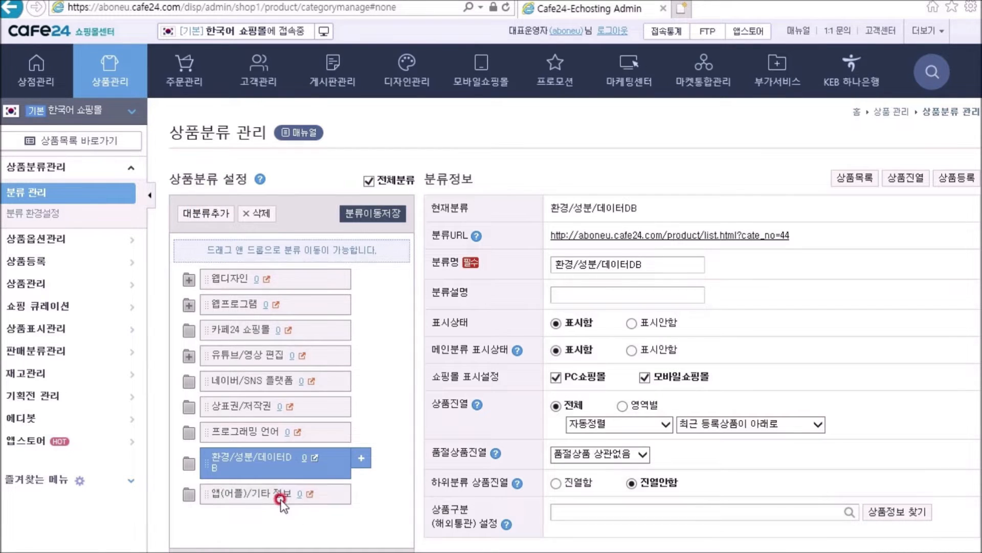
{"action": "key", "text": "Return"}
Set 표시상태 and 메인분류 표시상태 of the 앱(어플)/기타 정보 category to 표시함 and save its information
{"action": "left_click", "coordinate": [558, 323]}
{"action": "left_click", "coordinate": [556, 350]}
{"action": "scroll", "coordinate": [604, 375], "scroll_direction": "down", "scroll_amount": 15}
{"action": "left_click", "coordinate": [694, 532]}
{"action": "left_click", "coordinate": [620, 323]}
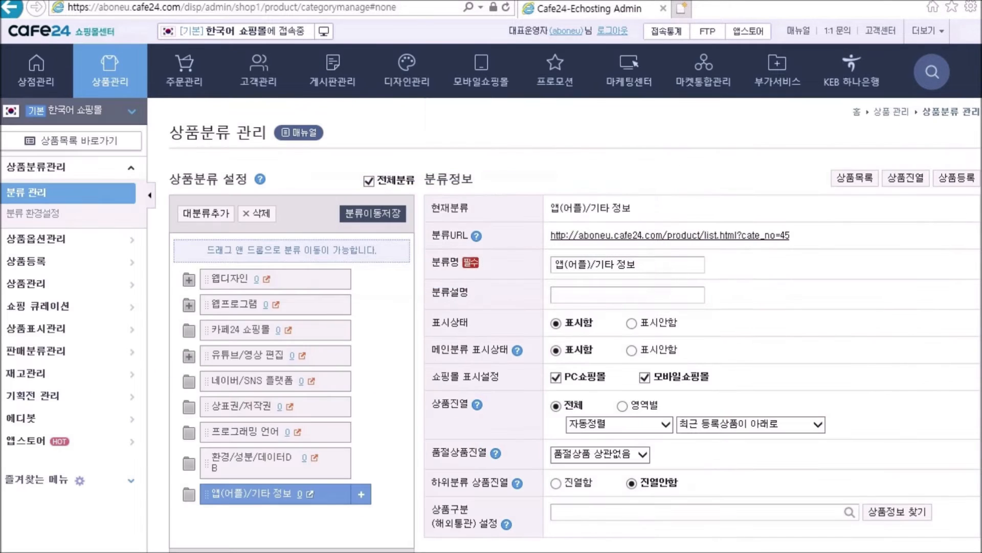
Add a new top-level product category named 효도매뉴얼
{"action": "left_click", "coordinate": [207, 213]}
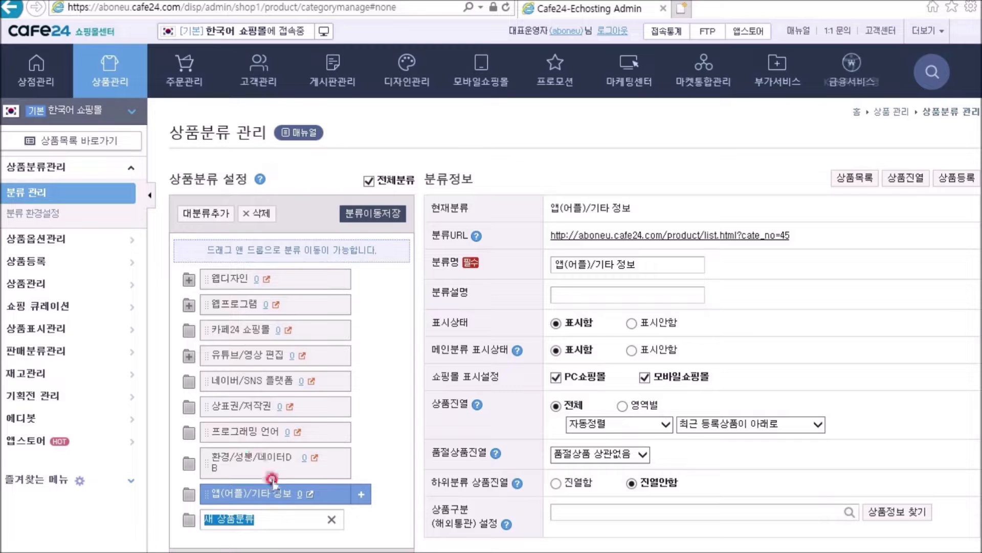
{"action": "type", "text": "효도매뉴얼"}
{"action": "left_click", "coordinate": [296, 495]}
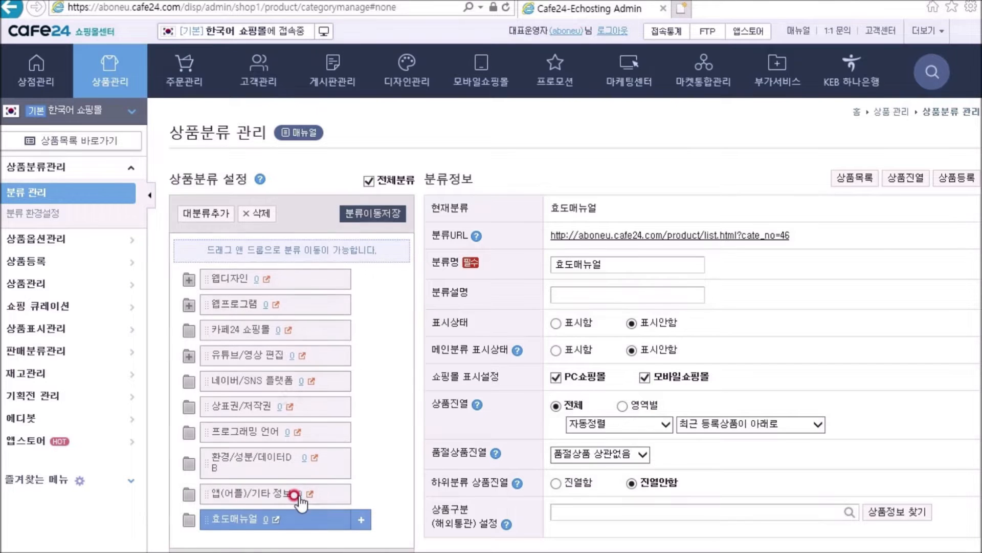
Set 표시상태 and 메인분류 표시상태 of the 효도매뉴얼 category to 표시함 and save its information
{"action": "left_click", "coordinate": [556, 350]}
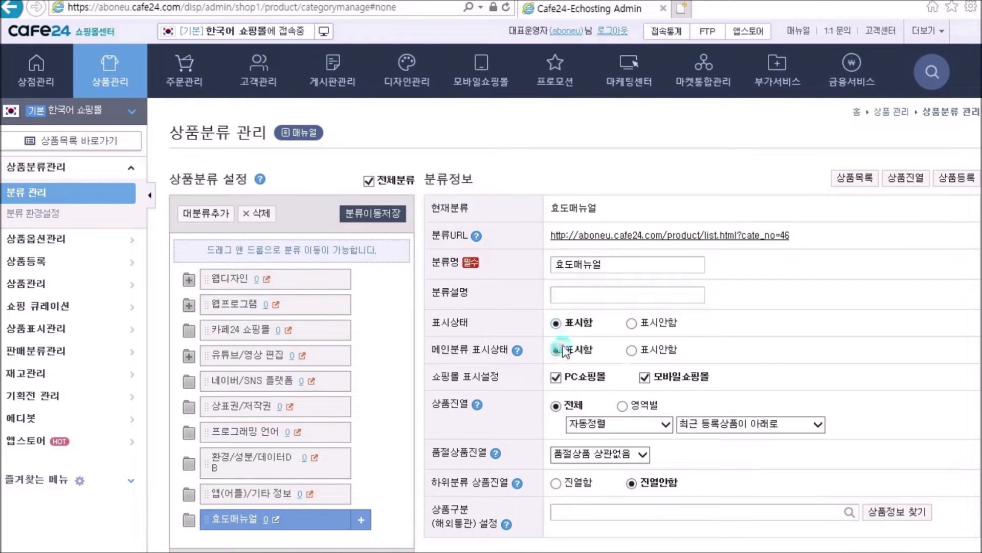
{"action": "scroll", "coordinate": [620, 311], "scroll_direction": "down", "scroll_amount": 10}
{"action": "left_click", "coordinate": [694, 534]}
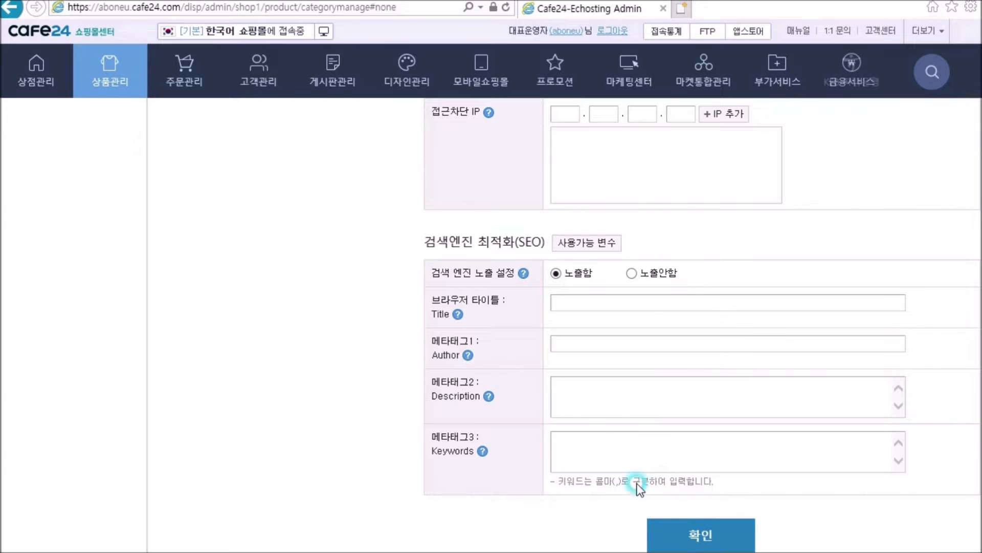
{"action": "left_click", "coordinate": [607, 263]}
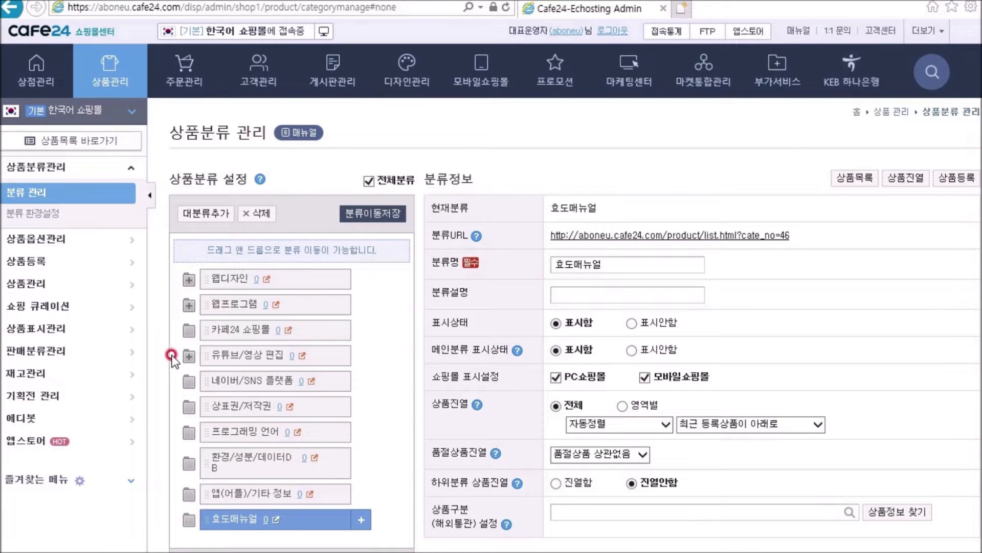
Add a subcategory named 상표권 under the 상표권/저작권 category
{"action": "left_click", "coordinate": [249, 406]}
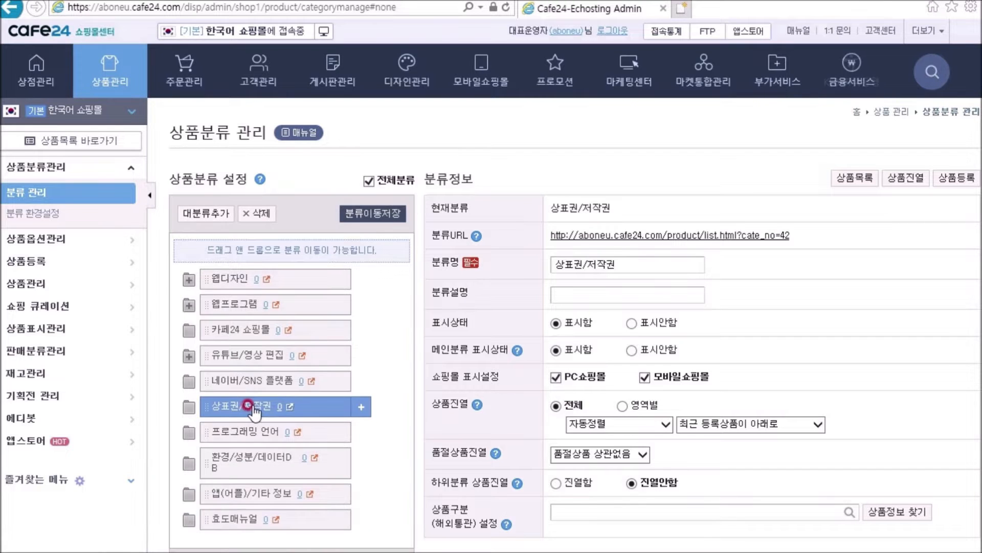
{"action": "left_click", "coordinate": [358, 410]}
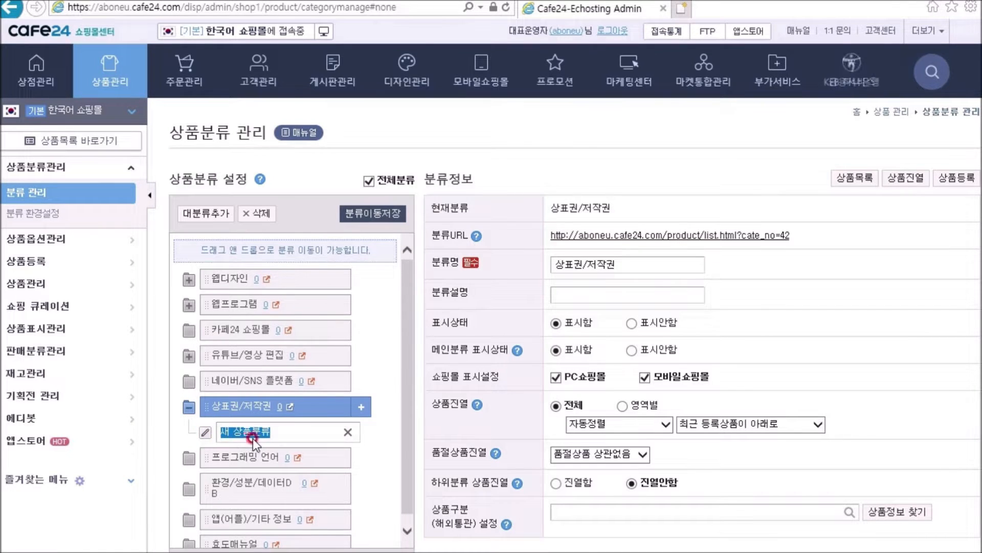
{"action": "type", "text": "상표권"}
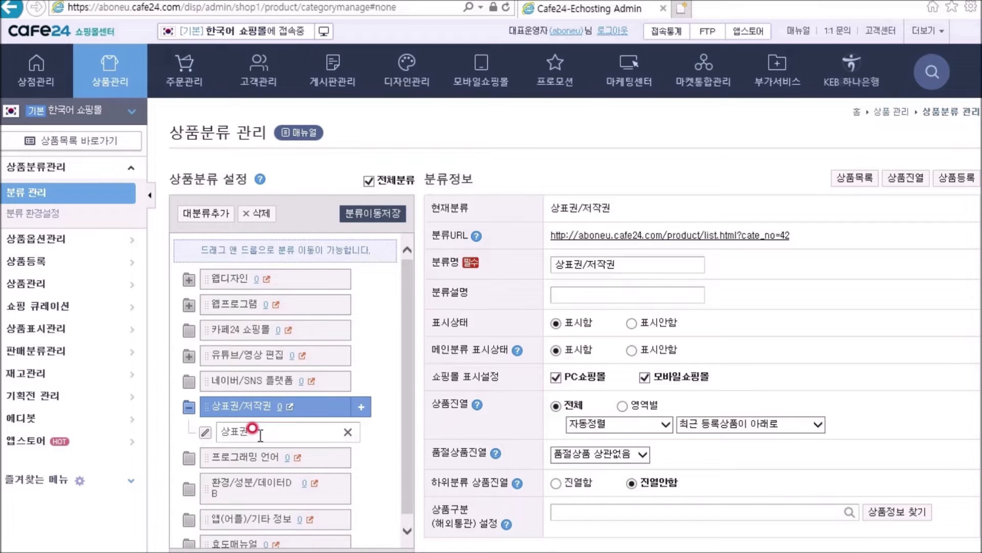
{"action": "key", "text": "Return"}
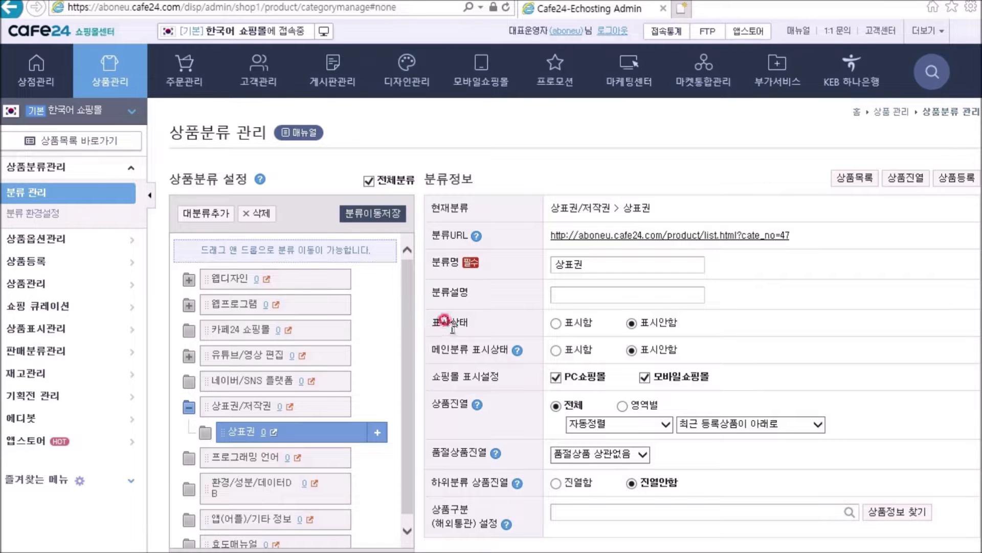
Set the 상표권 subcategory's 표시상태 to 표시함, keep 메인분류 표시상태 at 표시안함, and save its information
{"action": "left_click", "coordinate": [553, 326]}
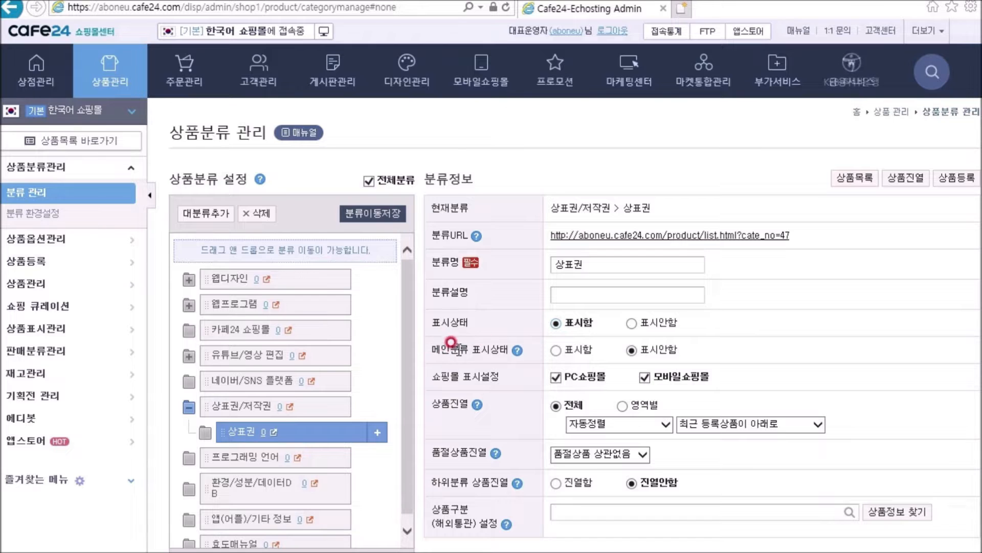
{"action": "left_click_drag", "start_coordinate": [687, 352], "coordinate": [650, 354]}
{"action": "left_click", "coordinate": [684, 350]}
{"action": "left_click_drag", "start_coordinate": [684, 352], "coordinate": [625, 350]}
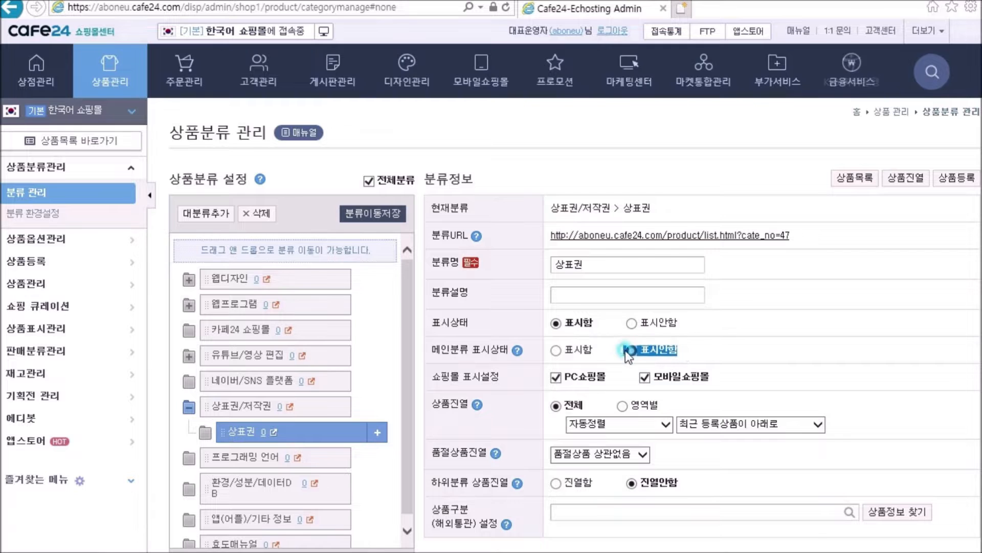
{"action": "left_click", "coordinate": [696, 340]}
{"action": "scroll", "coordinate": [697, 342], "scroll_direction": "down", "scroll_amount": 10}
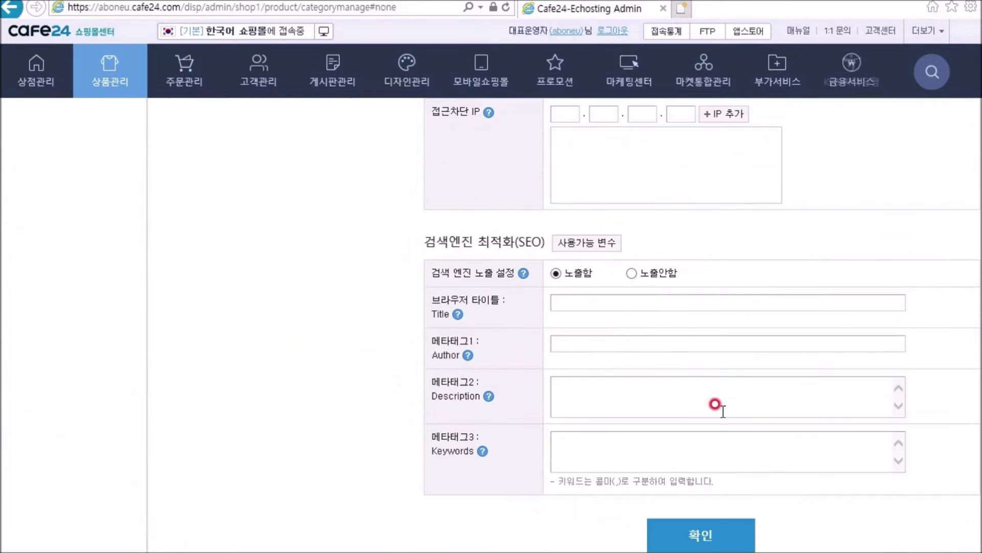
{"action": "left_click", "coordinate": [701, 535]}
{"action": "left_click", "coordinate": [535, 323]}
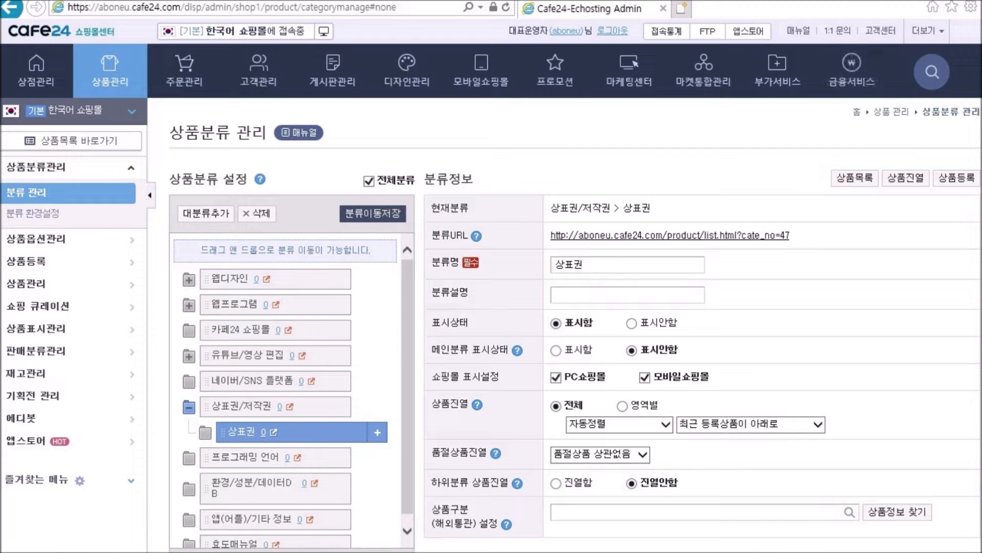
Add a second subcategory named 저작권 under the 상표권/저작권 category
{"action": "left_click", "coordinate": [309, 404]}
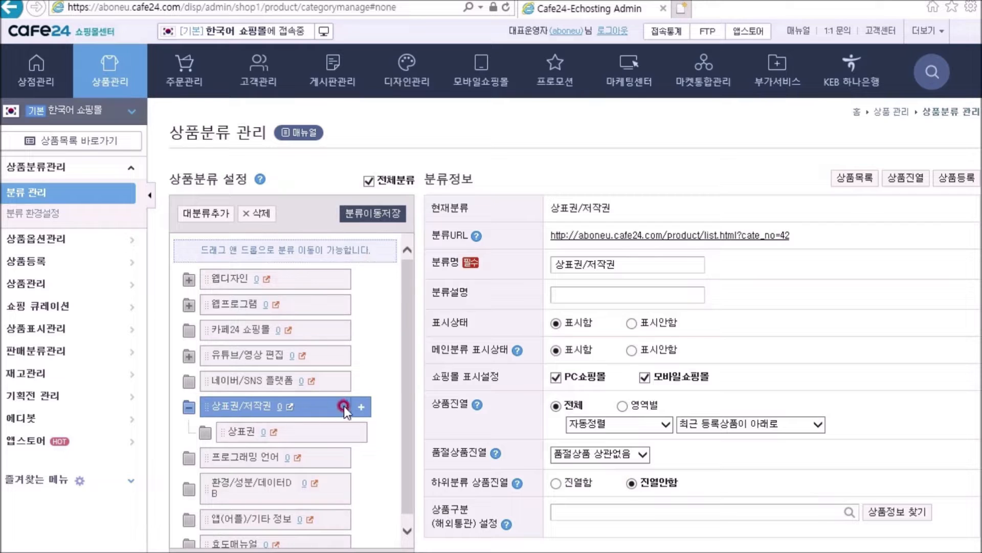
{"action": "left_click", "coordinate": [361, 407]}
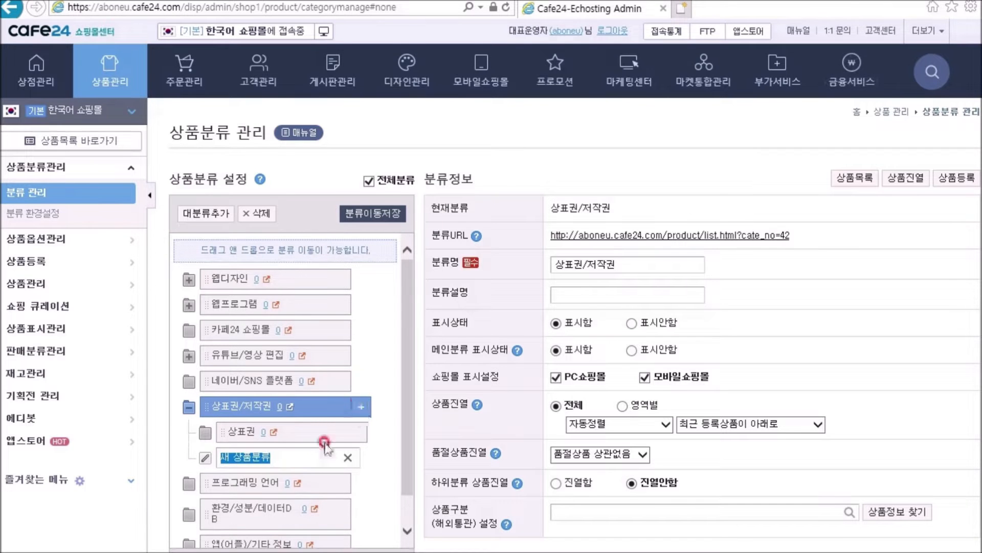
{"action": "type", "text": "저작권"}
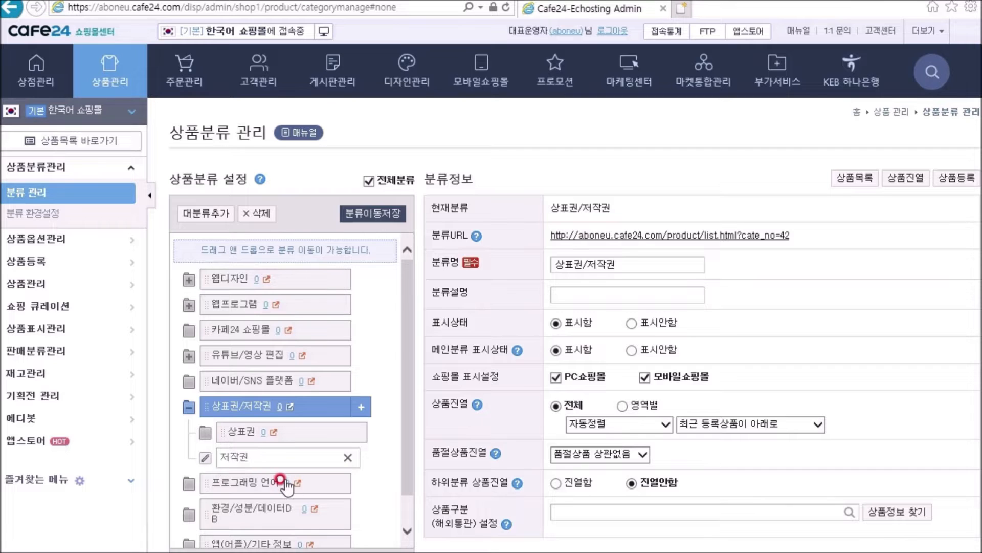
{"action": "key", "text": "Return"}
{"action": "left_click", "coordinate": [302, 459]}
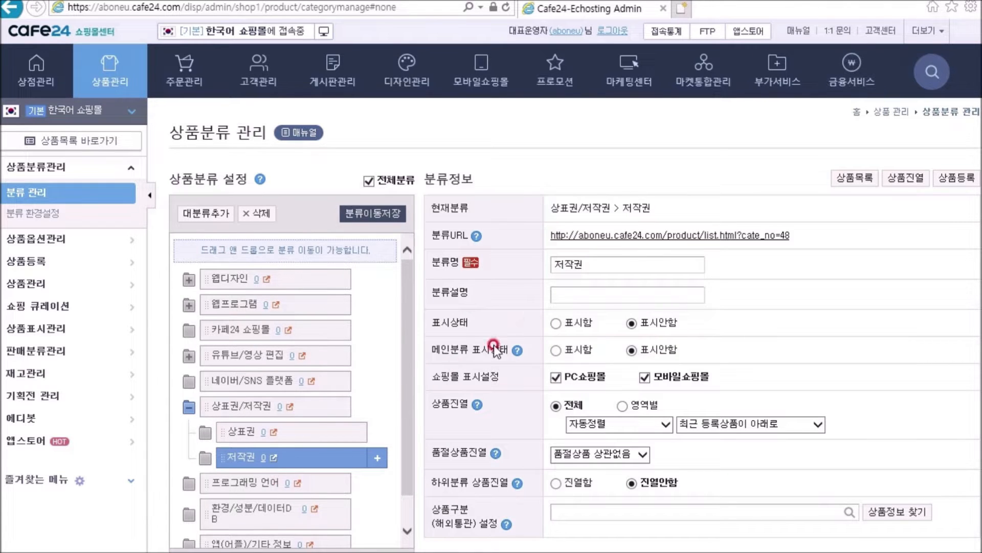
Set the 저작권 subcategory's 표시상태 to 표시함, keep 메인분류 표시상태 at 표시안함, and save its information
{"action": "left_click_drag", "start_coordinate": [467, 352], "coordinate": [494, 341]}
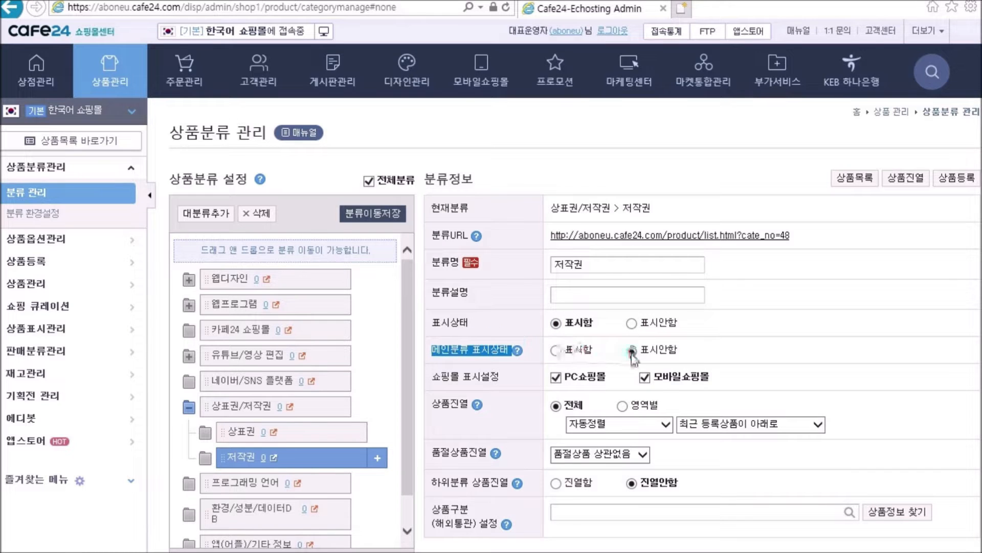
{"action": "left_click", "coordinate": [699, 351]}
{"action": "scroll", "coordinate": [699, 351], "scroll_direction": "down", "scroll_amount": 15}
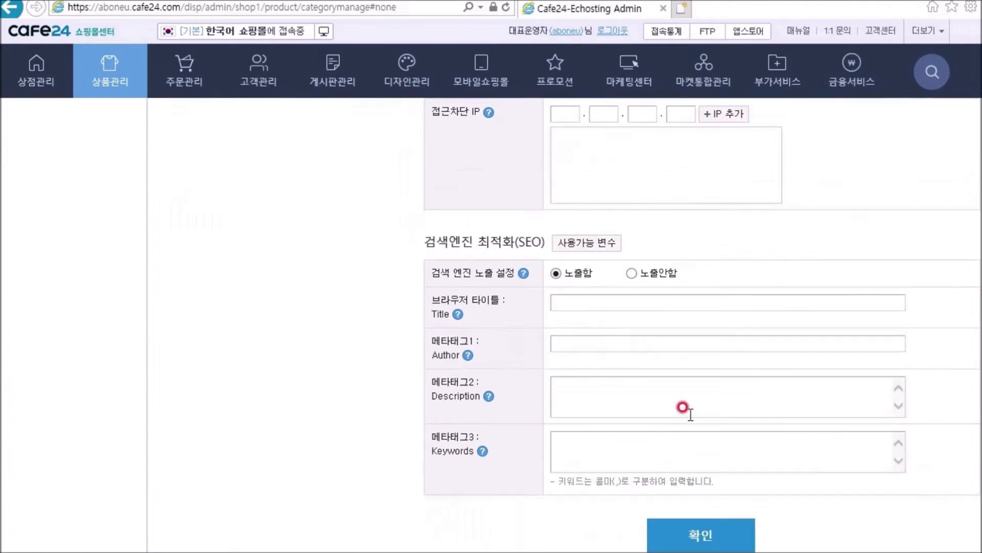
{"action": "left_click", "coordinate": [719, 524]}
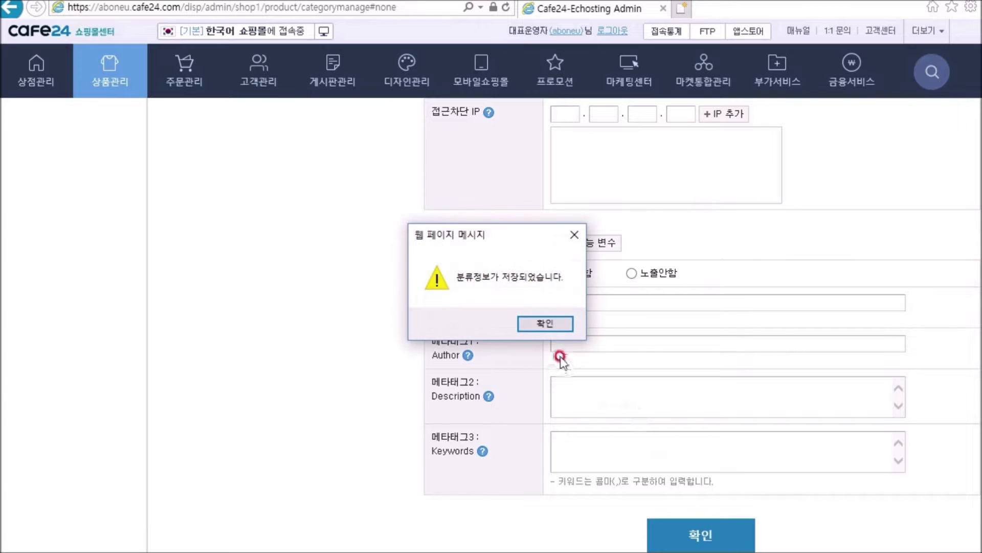
{"action": "left_click", "coordinate": [548, 324]}
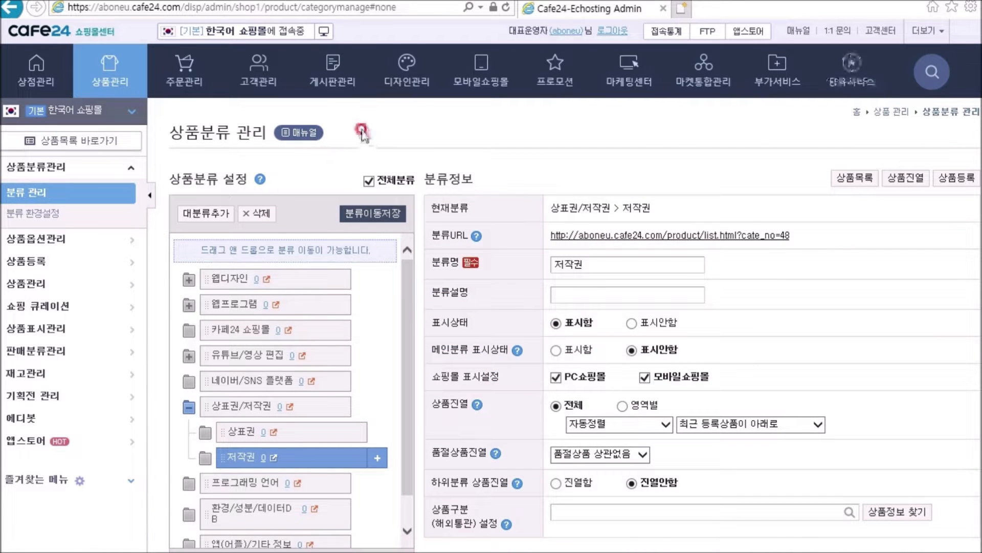
Open the storefront, examine the subcategories under 상표권/저작권, and close the storefront again
{"action": "left_click", "coordinate": [323, 30]}
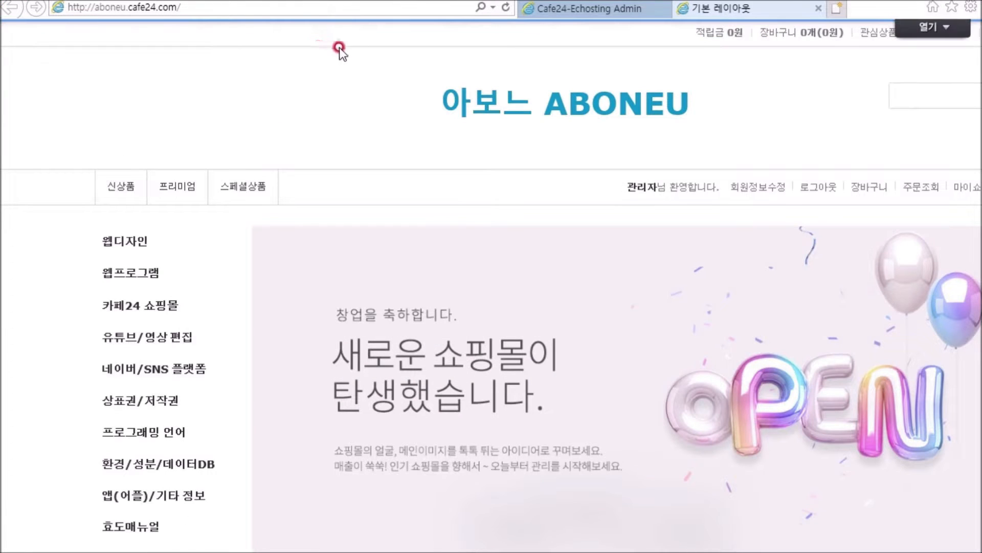
{"action": "mouse_move", "coordinate": [119, 402]}
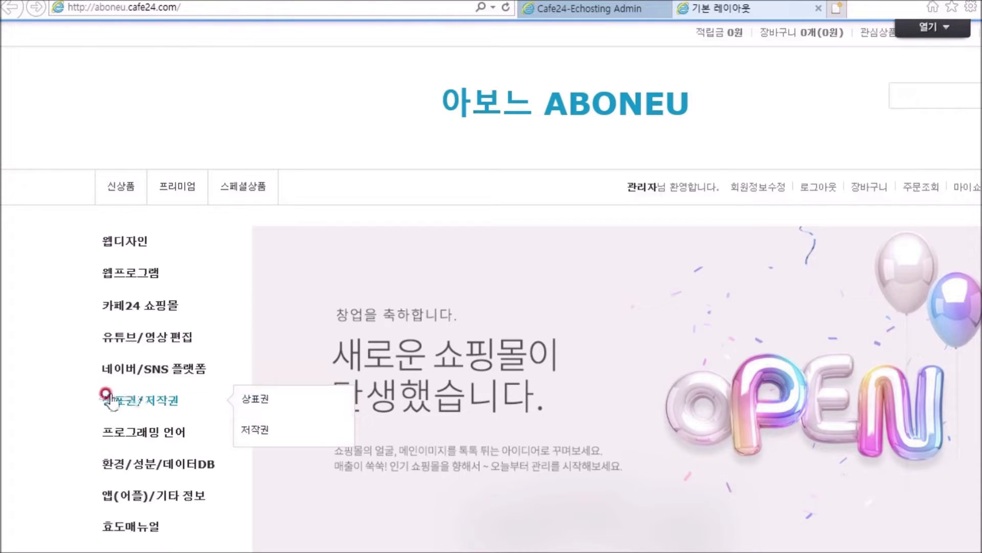
{"action": "key", "text": "ctrl+w"}
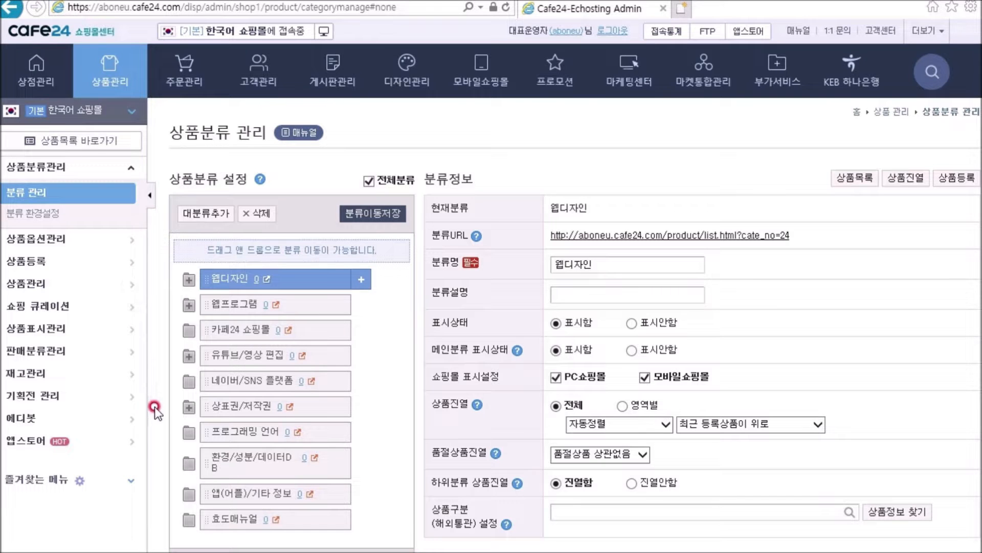
Move the 프로그래밍 언어 category directly above 네이버/SNS 플랫폼 in the category list and save the new order
{"action": "left_click", "coordinate": [238, 431]}
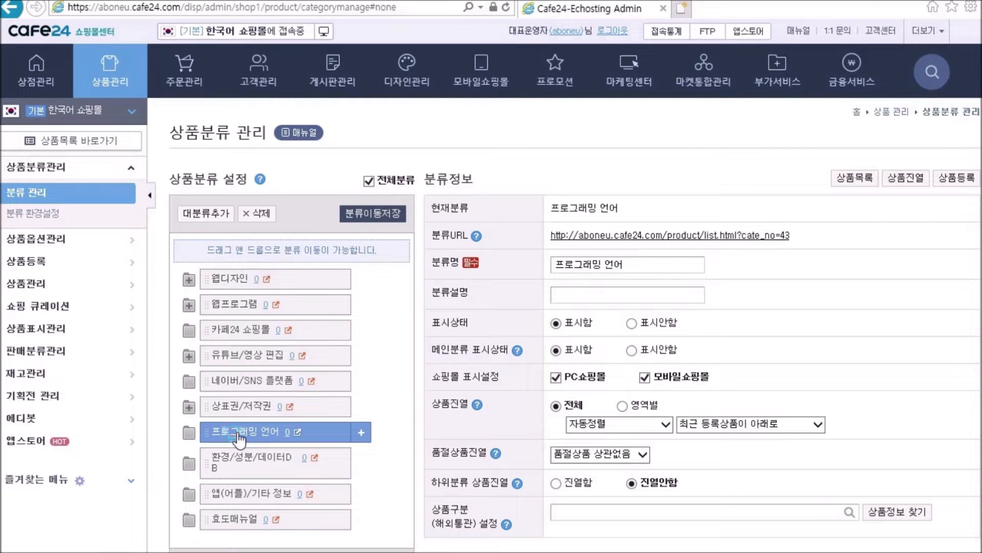
{"action": "left_click_drag", "start_coordinate": [237, 433], "coordinate": [229, 373]}
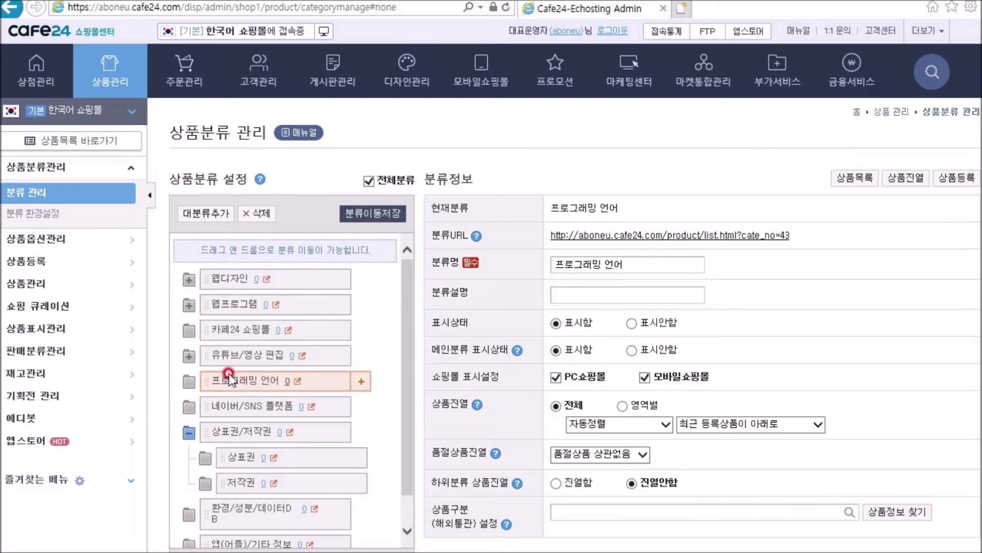
{"action": "left_click", "coordinate": [367, 217]}
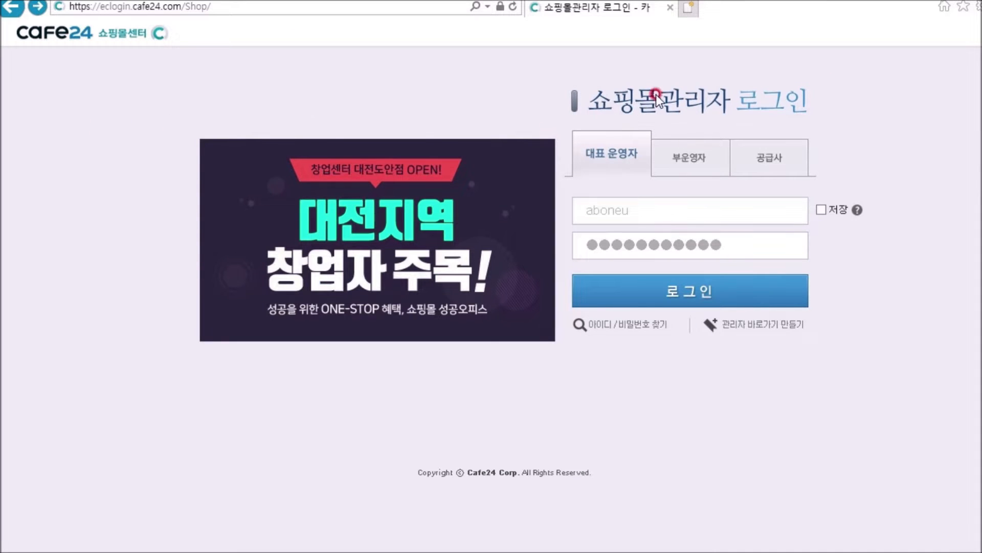
Log in to the shop administration as 대표 운영자 and open the 비밀번호 변경 page under 기본정보관리
{"action": "left_click", "coordinate": [702, 301]}
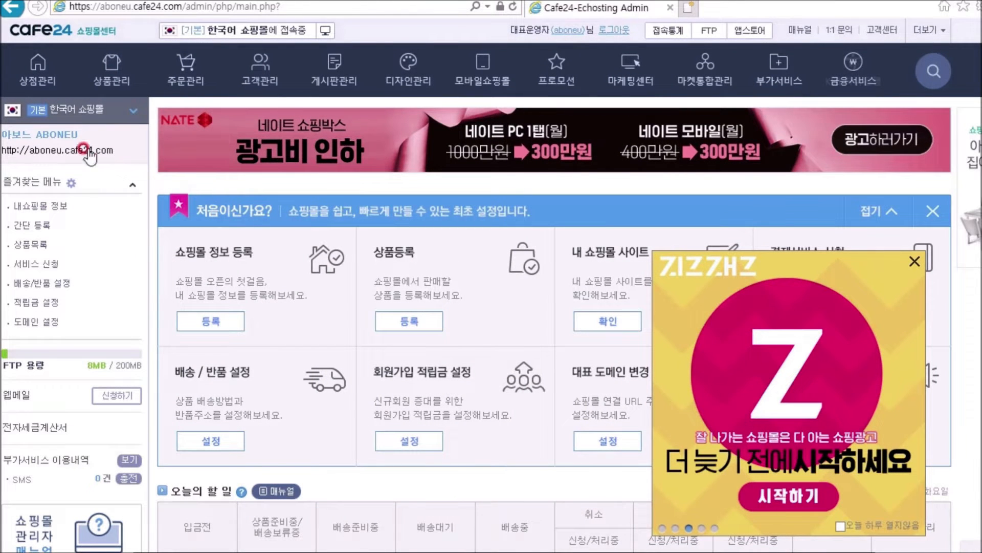
{"action": "left_click", "coordinate": [33, 85]}
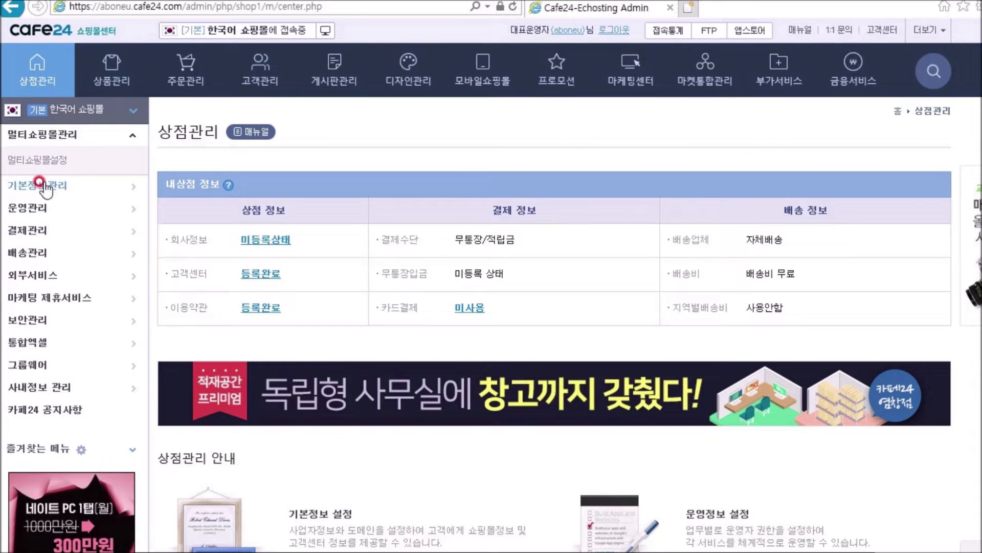
{"action": "left_click", "coordinate": [43, 187]}
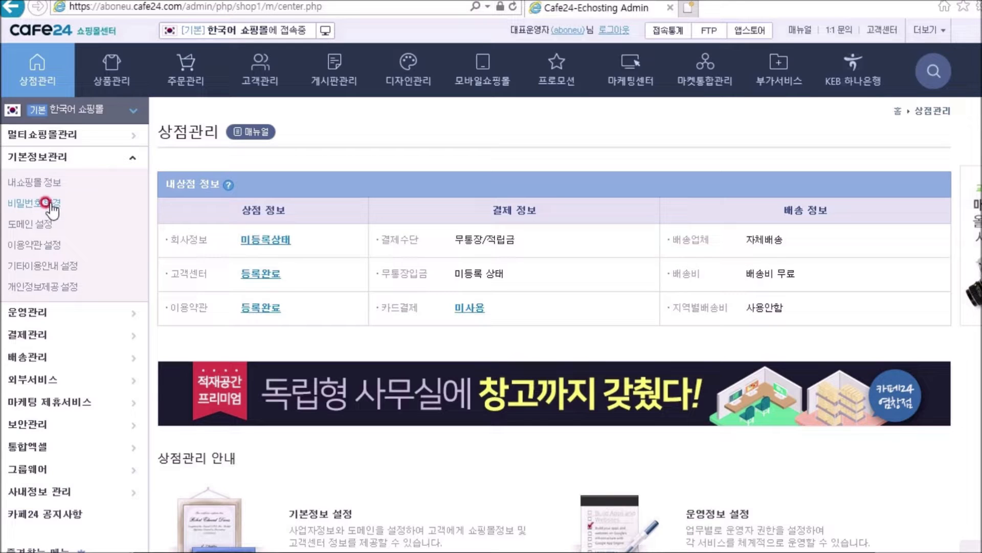
{"action": "left_click", "coordinate": [204, 224]}
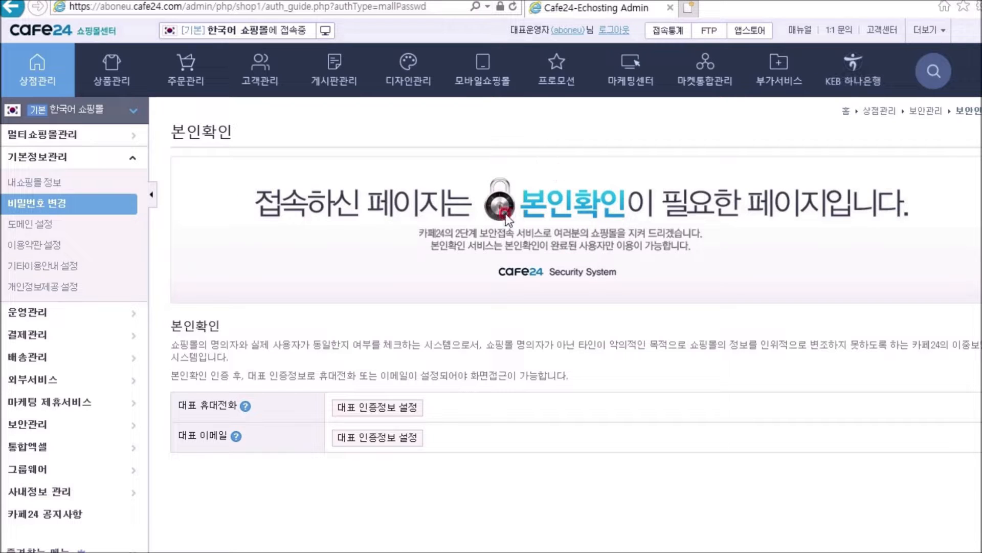
Open 대표 인증정보 설정 for the 대표 휴대전화 on the 본인확인 page
{"action": "left_click", "coordinate": [210, 325]}
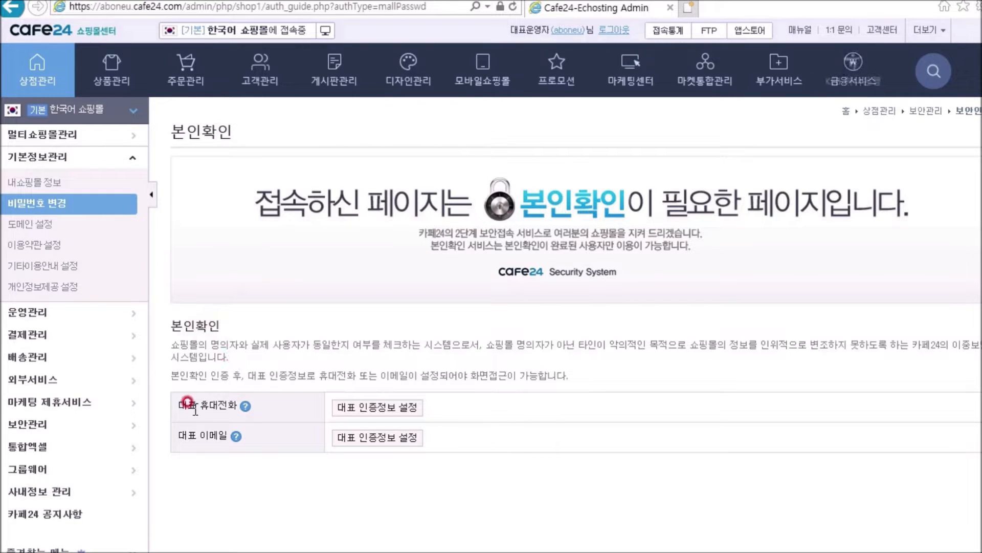
{"action": "left_click", "coordinate": [204, 399]}
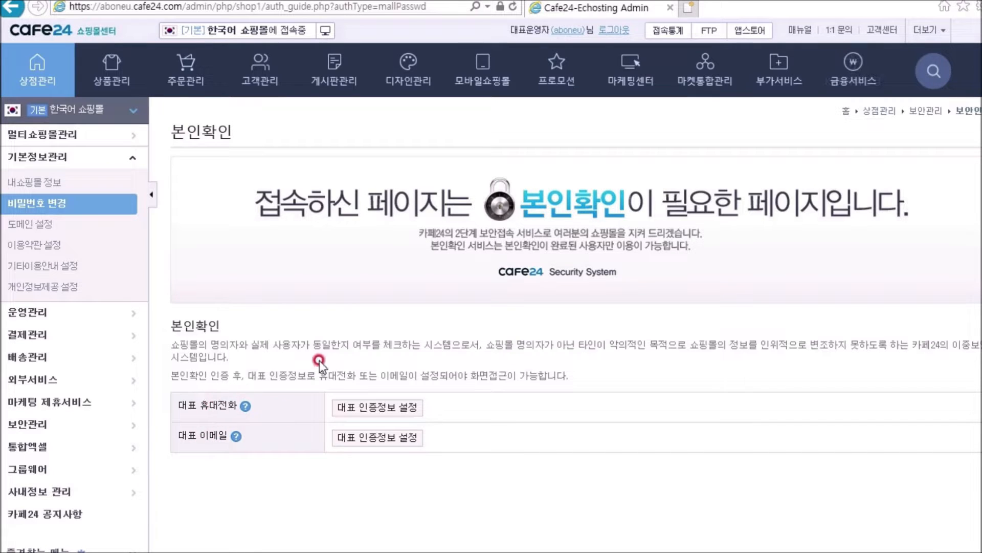
{"action": "left_click", "coordinate": [365, 408]}
{"action": "left_click", "coordinate": [479, 374]}
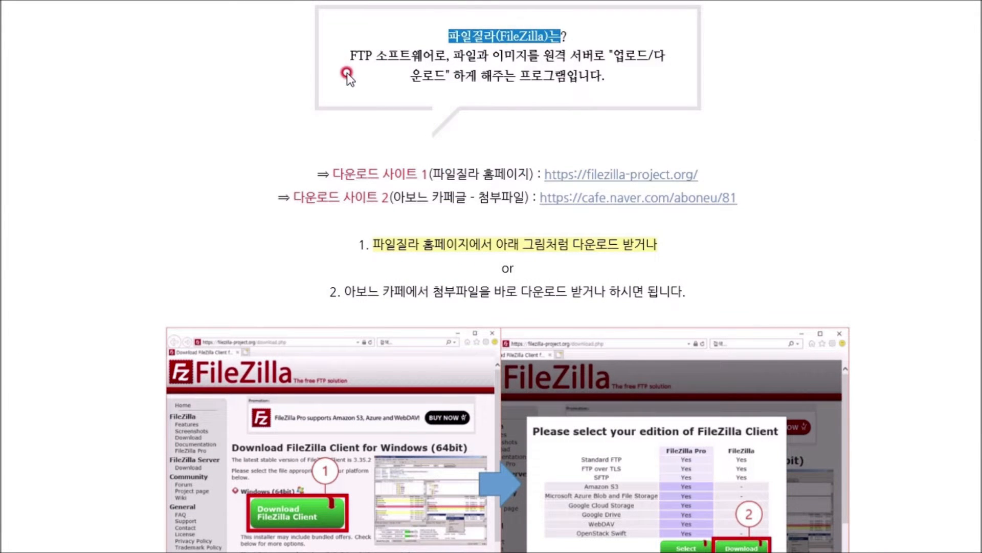
Read the FileZilla guide, examining the program description, the two download sites and each stage of the client installation
{"action": "left_click", "coordinate": [357, 73]}
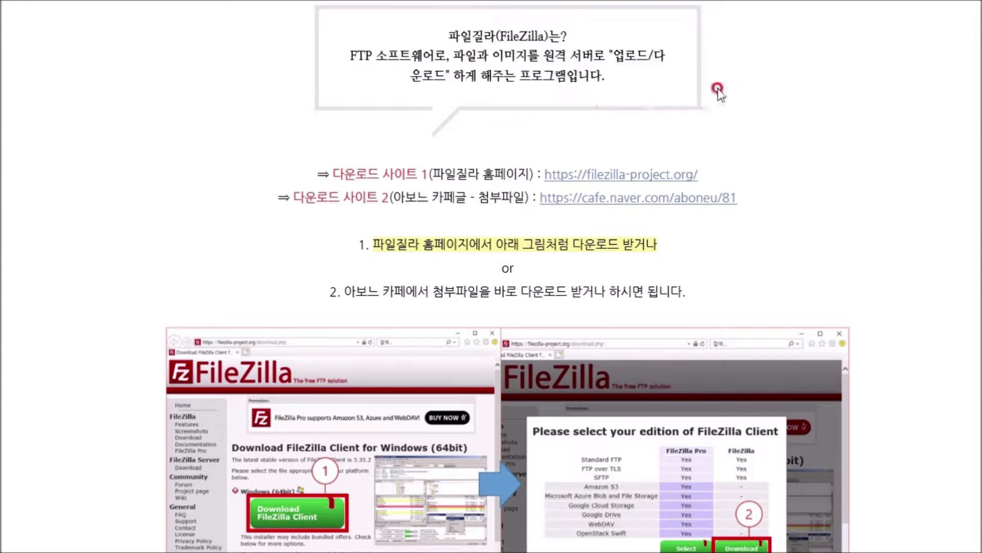
{"action": "scroll", "coordinate": [715, 88], "scroll_direction": "up", "scroll_amount": 2}
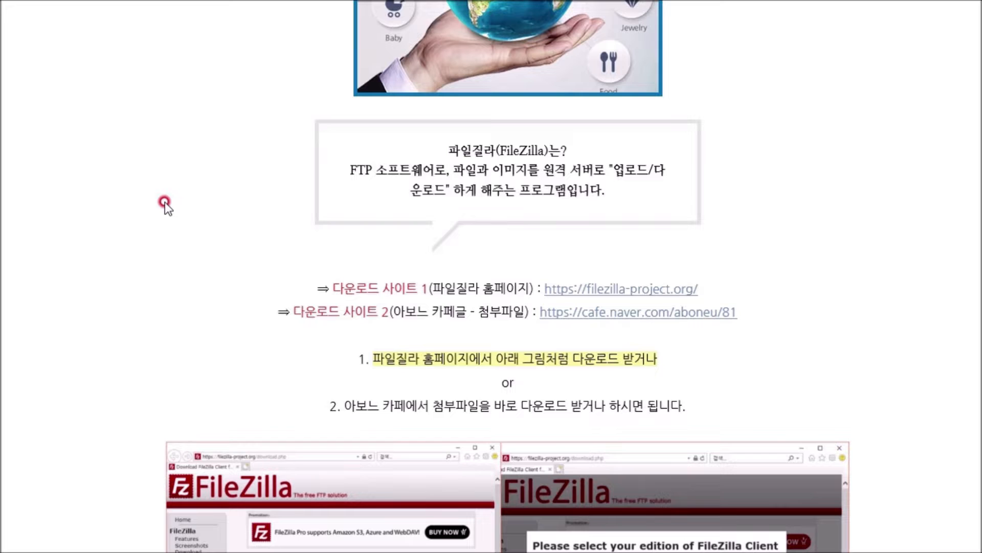
{"action": "scroll", "coordinate": [162, 201], "scroll_direction": "down", "scroll_amount": 2}
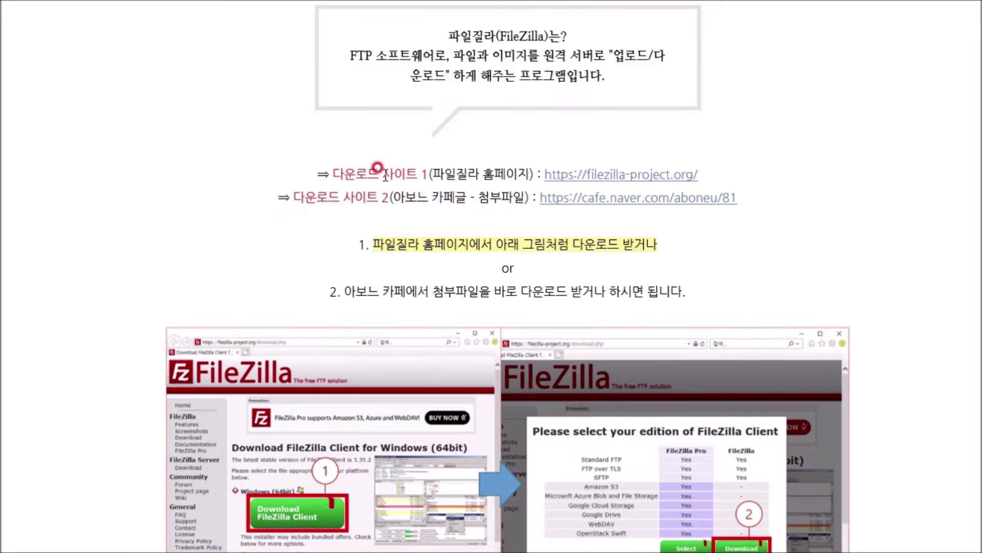
{"action": "scroll", "coordinate": [300, 193], "scroll_direction": "down", "scroll_amount": 2}
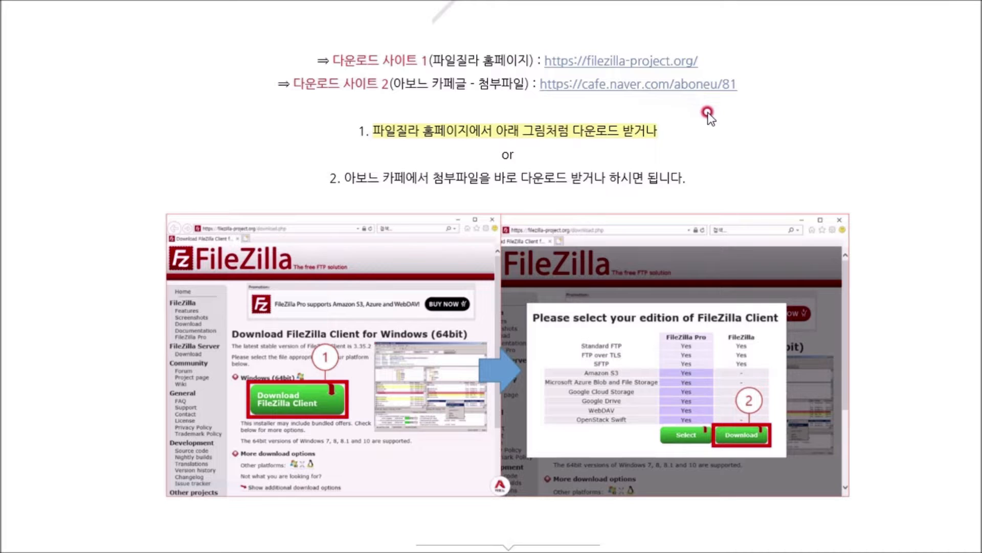
{"action": "scroll", "coordinate": [702, 140], "scroll_direction": "down", "scroll_amount": 8}
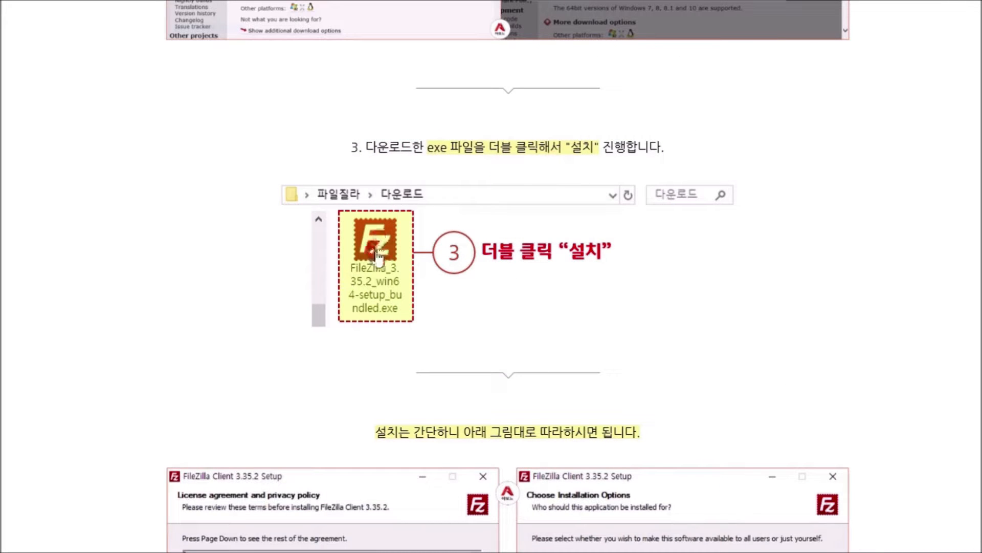
{"action": "scroll", "coordinate": [845, 259], "scroll_direction": "down", "scroll_amount": 2}
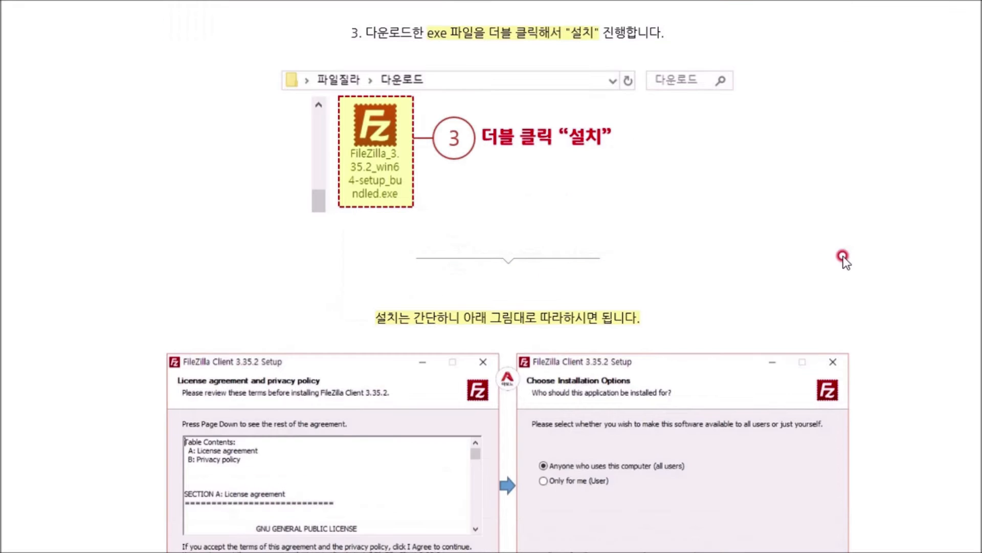
{"action": "scroll", "coordinate": [839, 259], "scroll_direction": "down", "scroll_amount": 5}
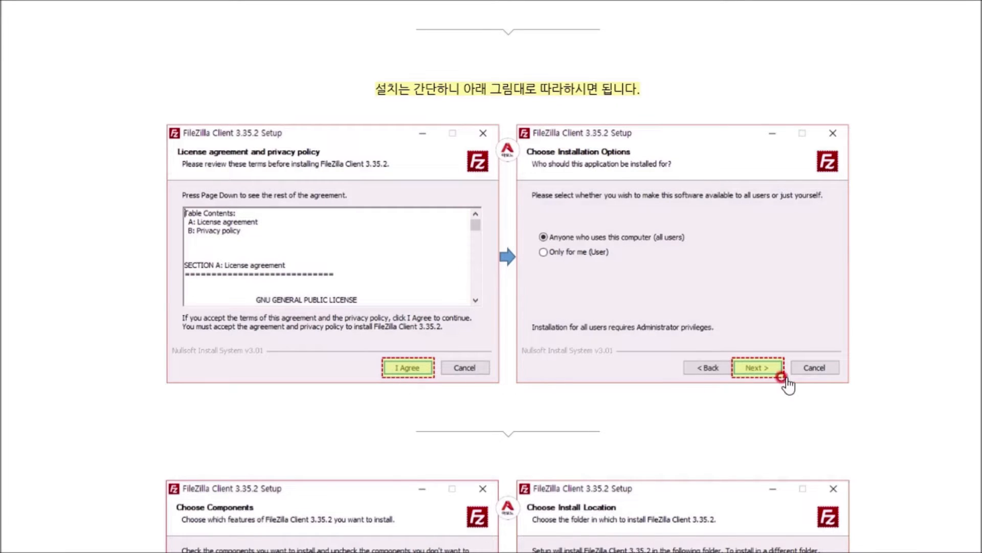
{"action": "scroll", "coordinate": [599, 348], "scroll_direction": "down", "scroll_amount": 4}
{"action": "scroll", "coordinate": [441, 350], "scroll_direction": "down", "scroll_amount": 2}
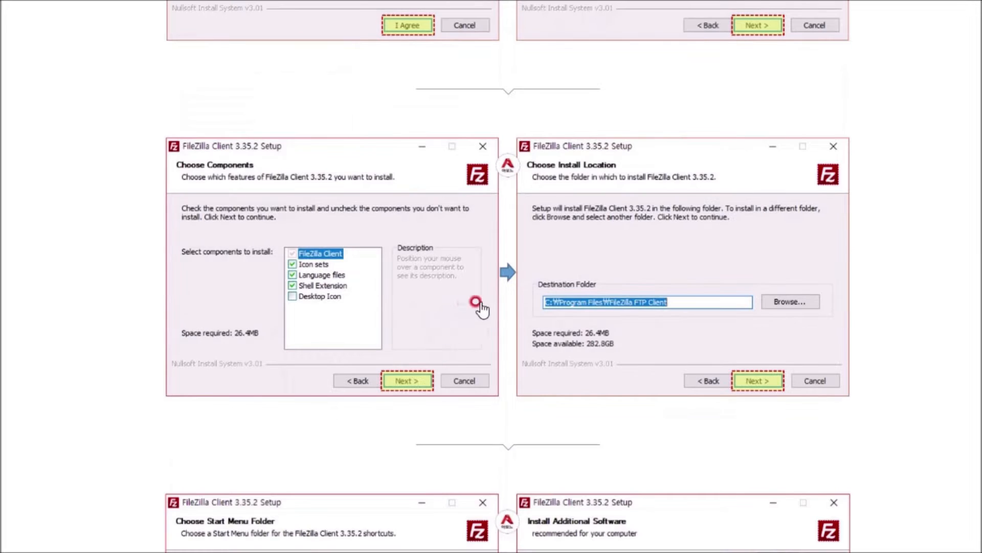
{"action": "scroll", "coordinate": [616, 305], "scroll_direction": "down", "scroll_amount": 2}
{"action": "scroll", "coordinate": [453, 314], "scroll_direction": "down", "scroll_amount": 4}
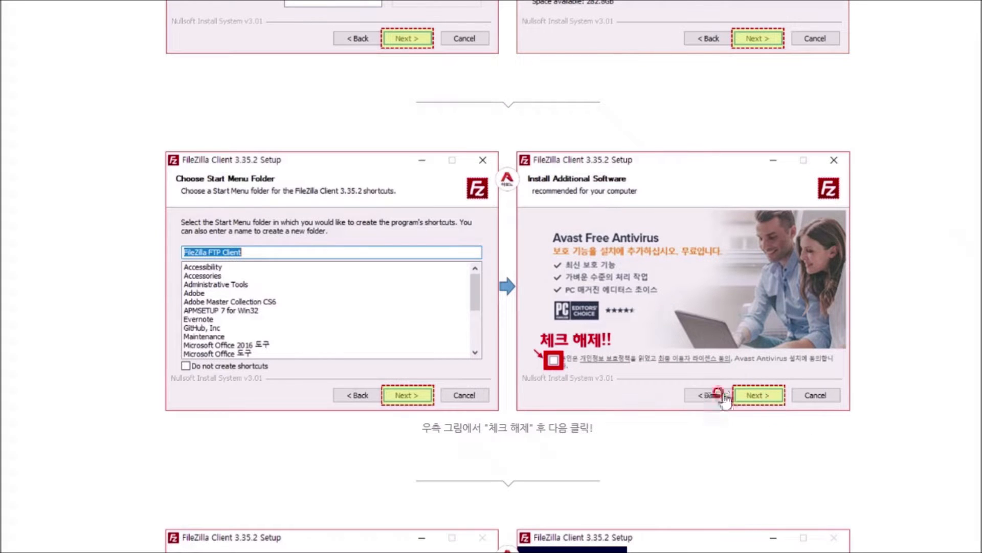
{"action": "scroll", "coordinate": [507, 276], "scroll_direction": "down", "scroll_amount": 4}
{"action": "scroll", "coordinate": [549, 377], "scroll_direction": "down", "scroll_amount": 2}
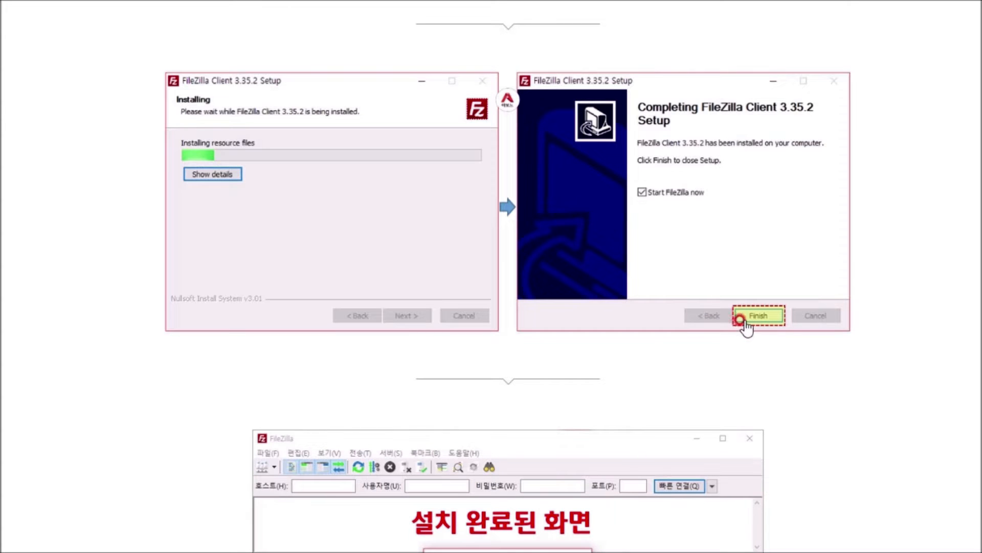
{"action": "scroll", "coordinate": [574, 324], "scroll_direction": "down", "scroll_amount": 7}
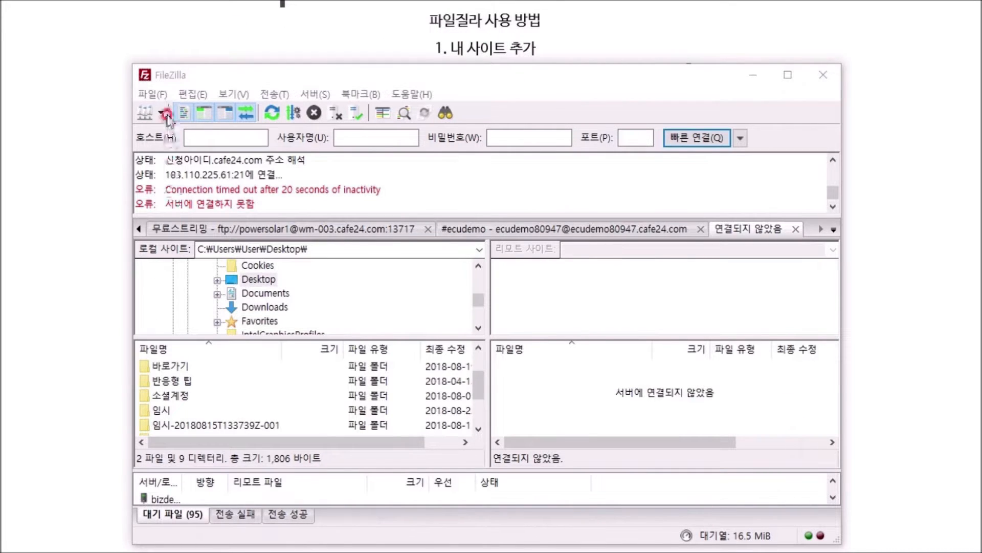
Add a new site named 아보느 쇼핑몰 in FileZilla's Site Manager
{"action": "left_click", "coordinate": [154, 94]}
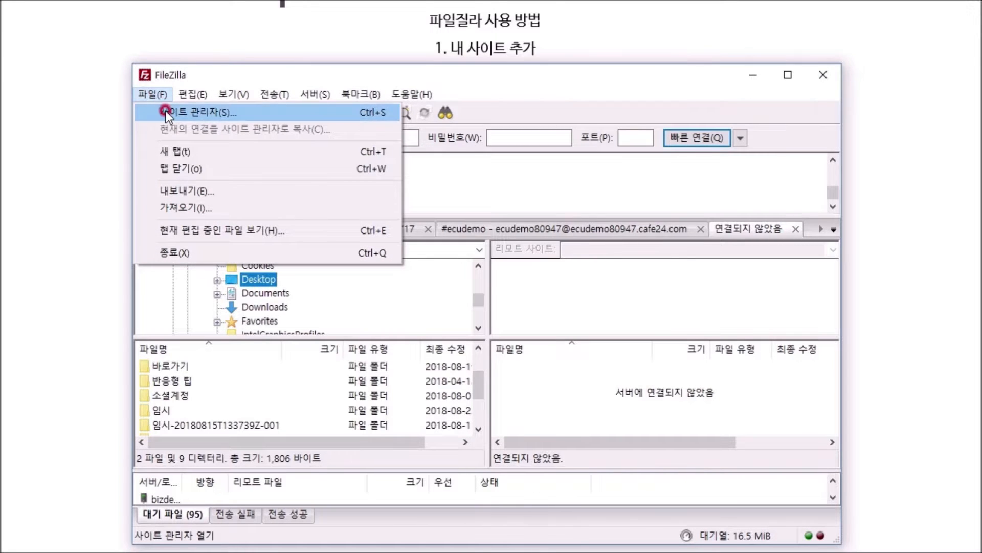
{"action": "left_click", "coordinate": [165, 111]}
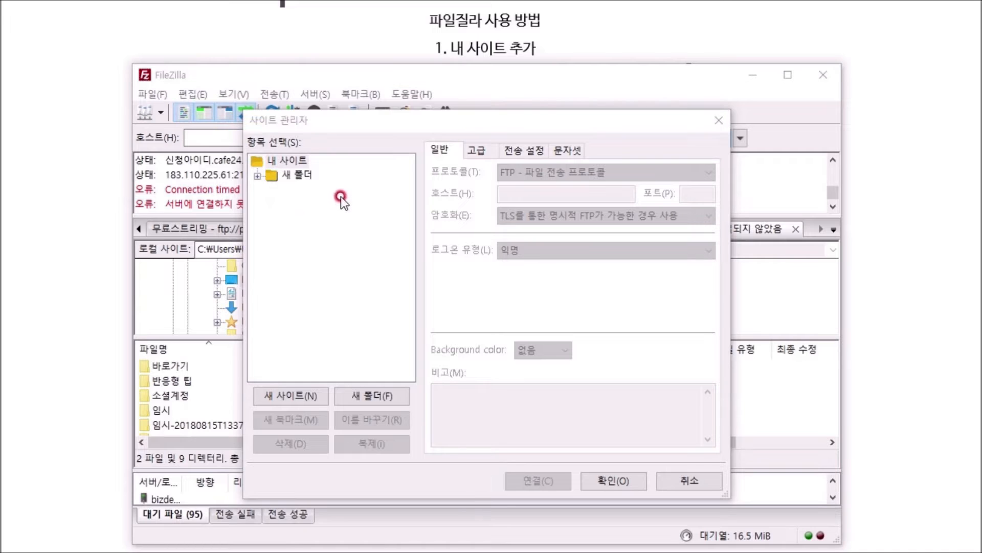
{"action": "left_click", "coordinate": [295, 396]}
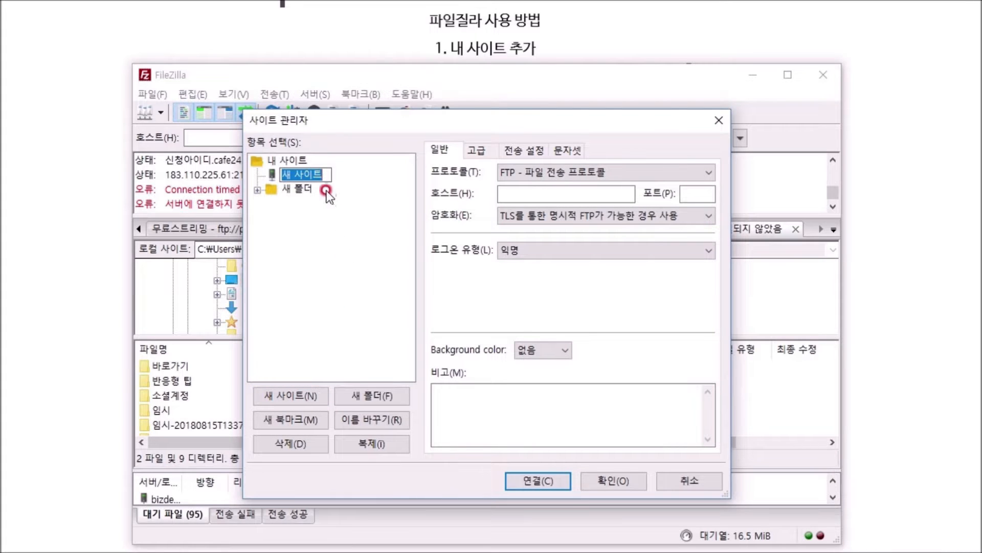
{"action": "type", "text": "아보느 쇼핑몰"}
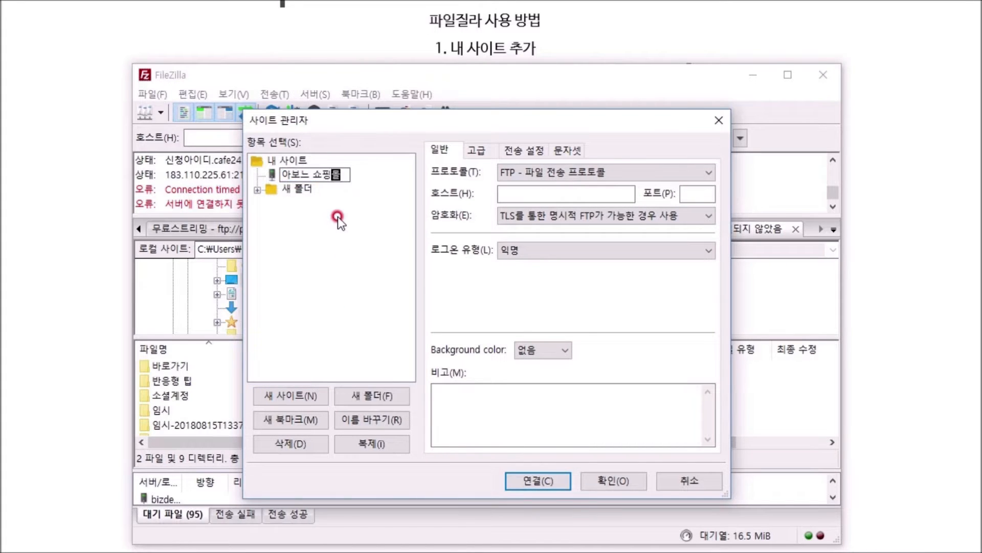
{"action": "left_click_drag", "start_coordinate": [345, 178], "coordinate": [257, 187]}
{"action": "left_click", "coordinate": [322, 232]}
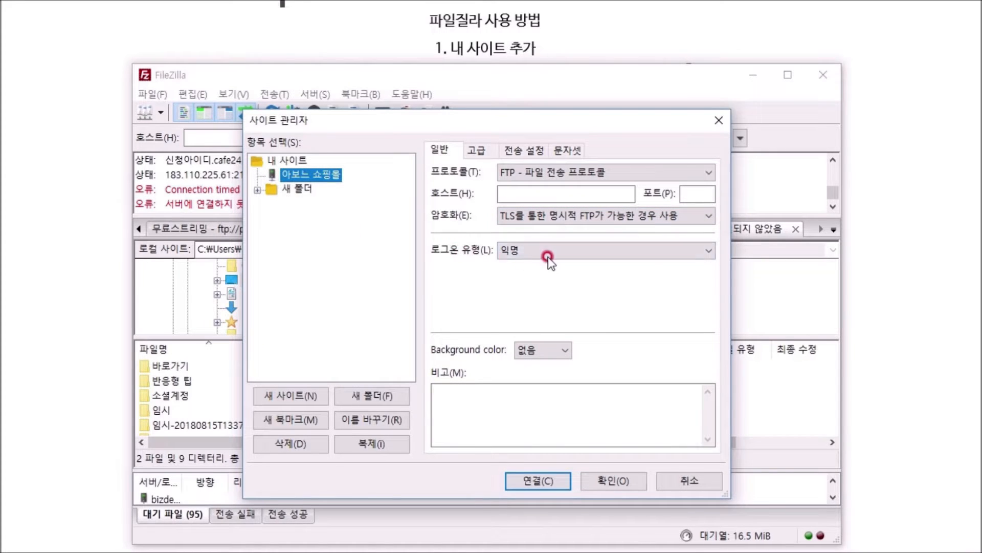
Set the new site's logon type to 일반 and its host to aboneu.cafe24.com
{"action": "left_click", "coordinate": [707, 255]}
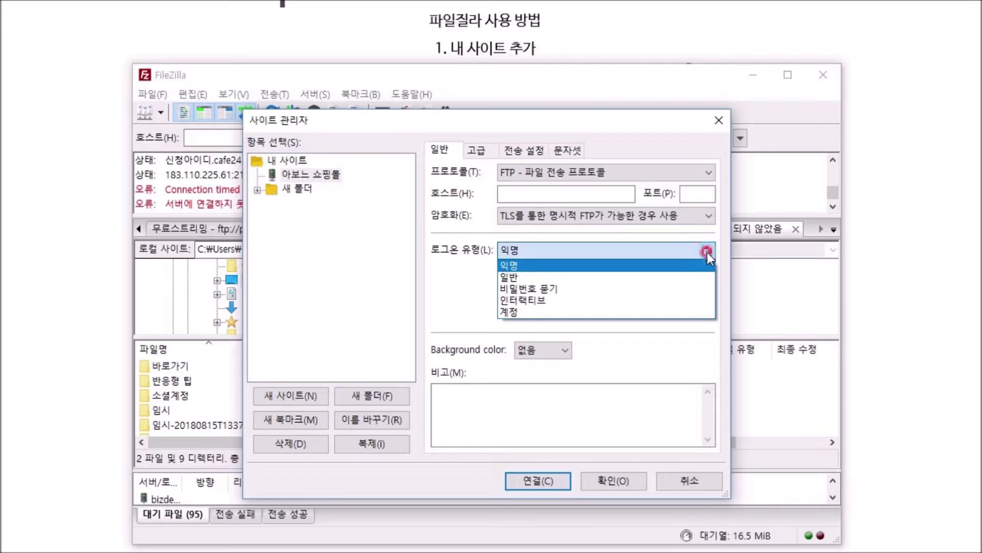
{"action": "left_click", "coordinate": [680, 277]}
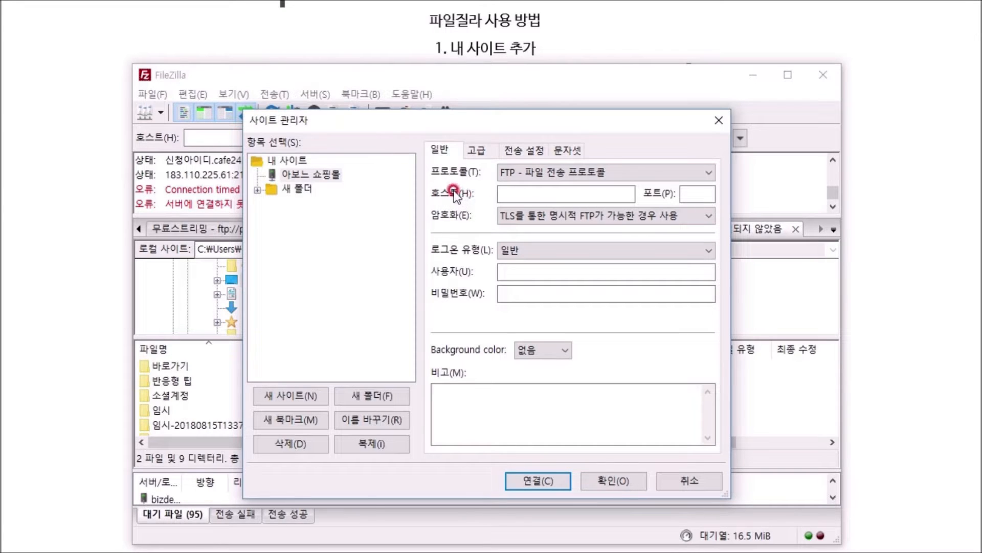
{"action": "left_click", "coordinate": [501, 194]}
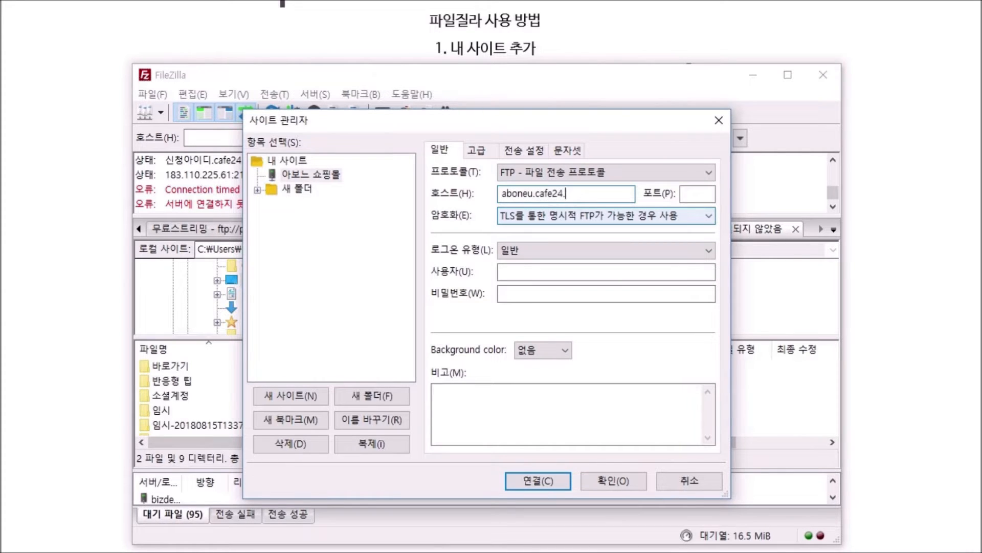
Copy the shop ID from the site's host address into its 사용자 field
{"action": "left_click", "coordinate": [532, 195]}
{"action": "left_click_drag", "start_coordinate": [535, 195], "coordinate": [504, 196]}
{"action": "key", "text": "ctrl+c"}
{"action": "left_click", "coordinate": [499, 271]}
{"action": "key", "text": "ctrl+v"}
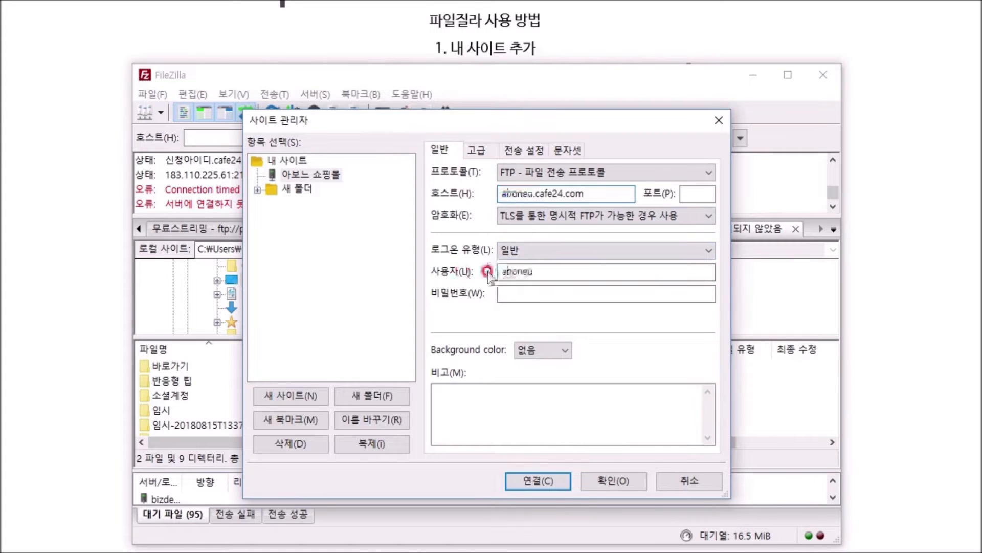
{"action": "left_click_drag", "start_coordinate": [559, 274], "coordinate": [498, 271]}
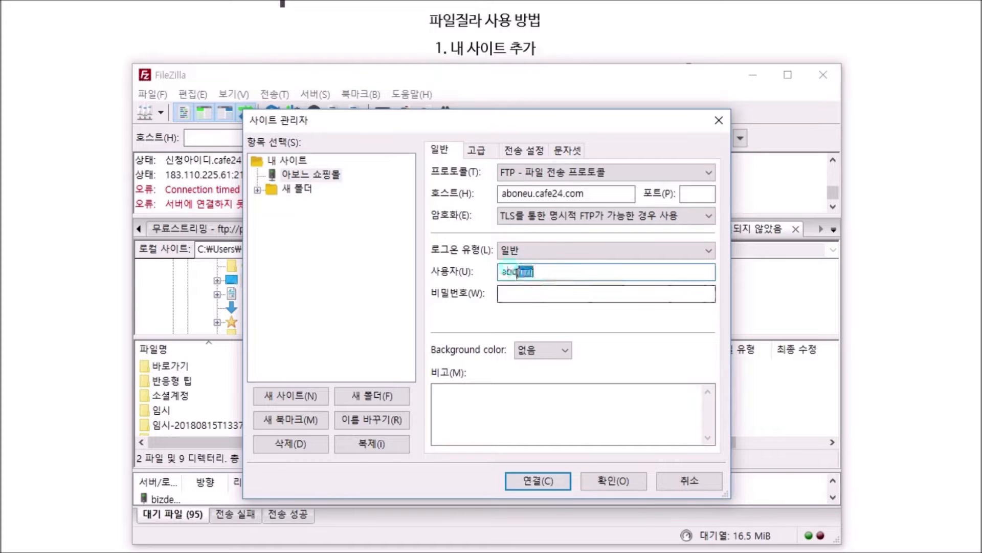
Enter the FTP password for the 아보느 쇼핑몰 site and connect to the server
{"action": "left_click", "coordinate": [512, 295]}
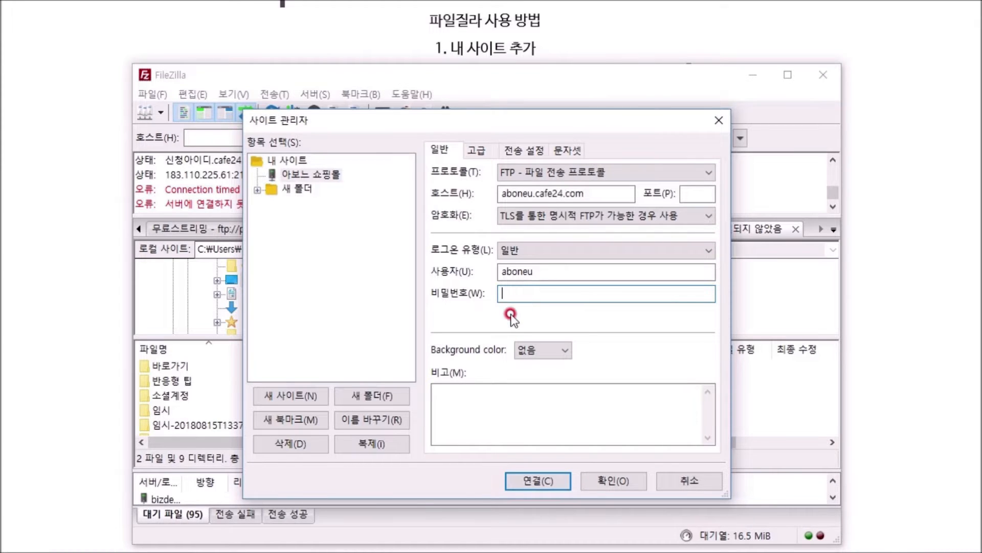
{"action": "left_click", "coordinate": [514, 293]}
{"action": "key", "text": "ctrl+v"}
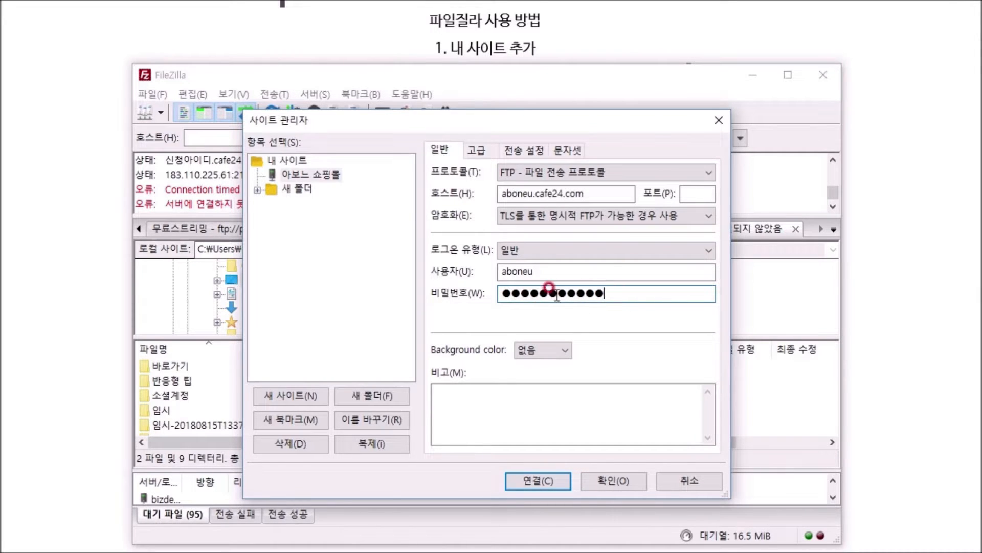
{"action": "left_click", "coordinate": [555, 480]}
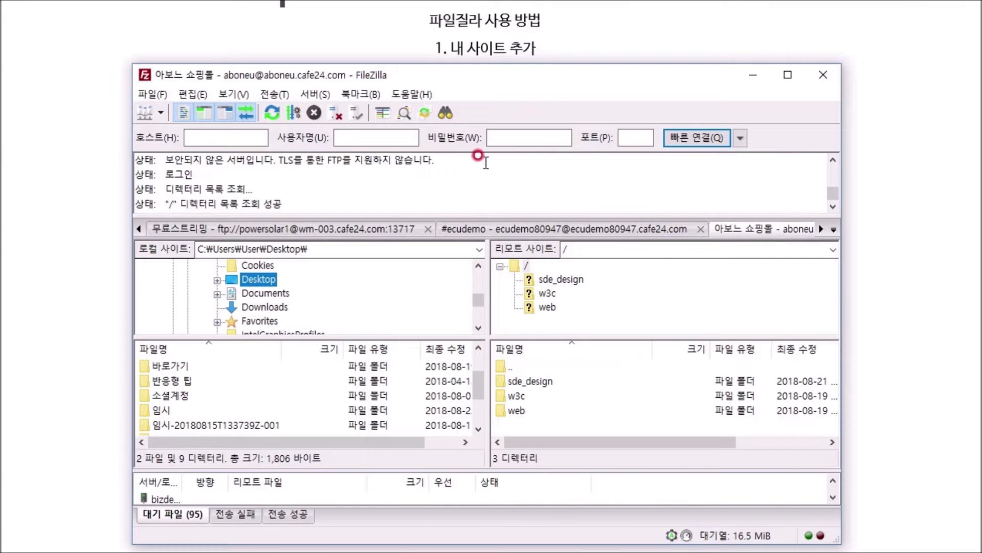
{"action": "key", "text": "alt+Tab"}
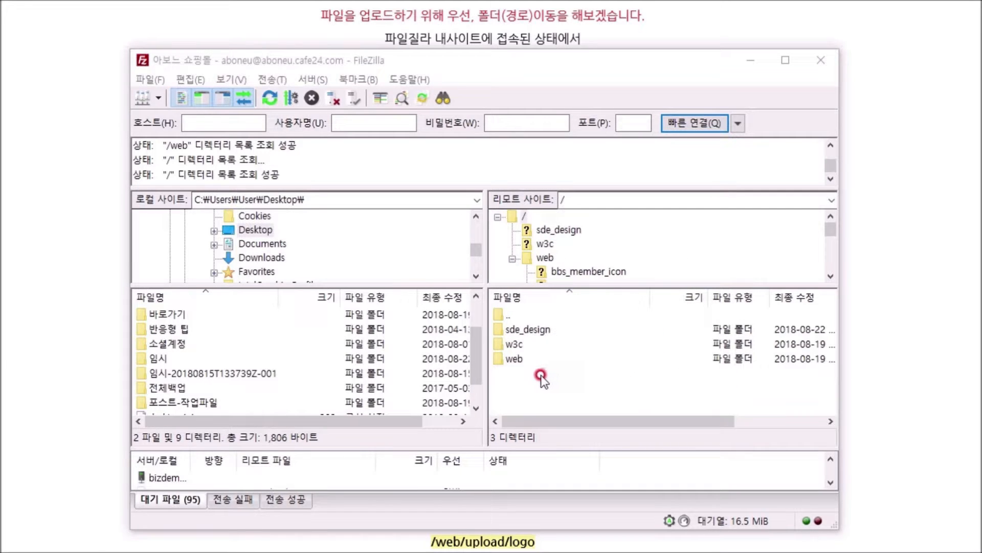
Open the remote folder /web/upload/logo, go up to its parent folder and reopen logo
{"action": "double_click", "coordinate": [515, 358]}
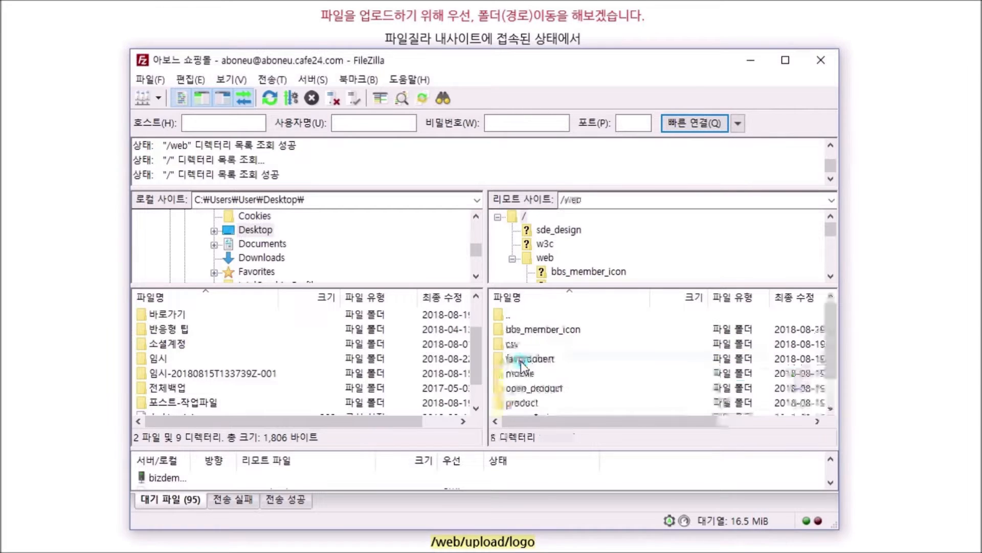
{"action": "scroll", "coordinate": [533, 346], "scroll_direction": "down", "scroll_amount": 1}
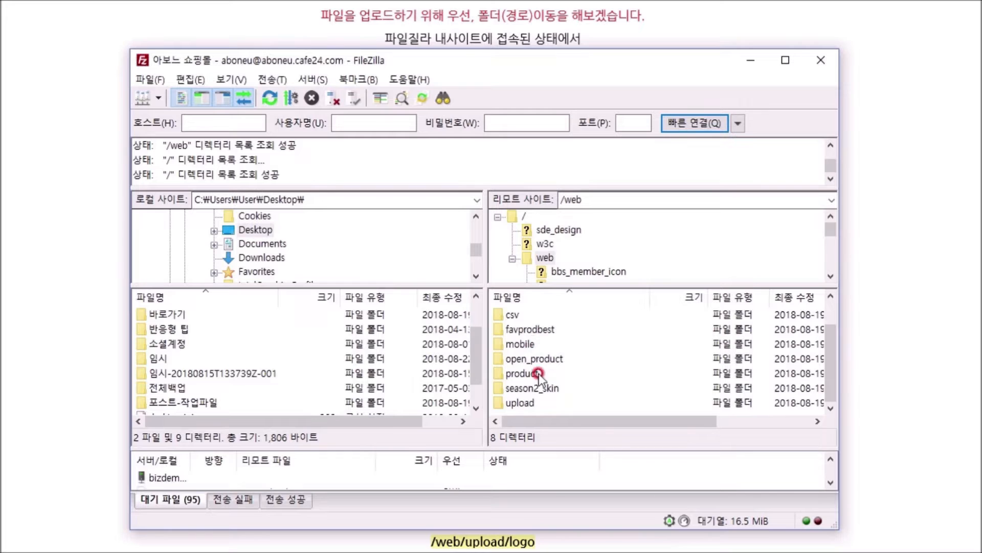
{"action": "double_click", "coordinate": [520, 403]}
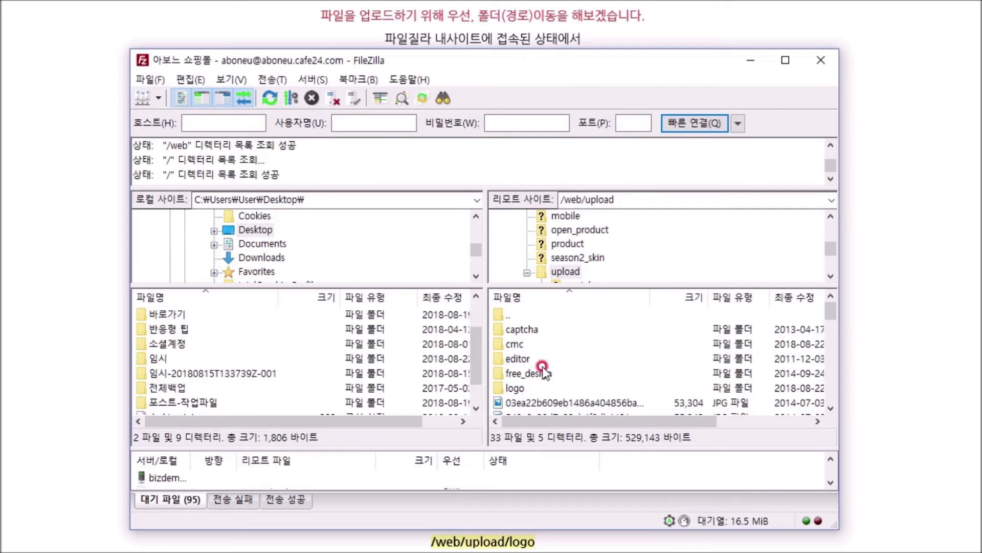
{"action": "double_click", "coordinate": [517, 391]}
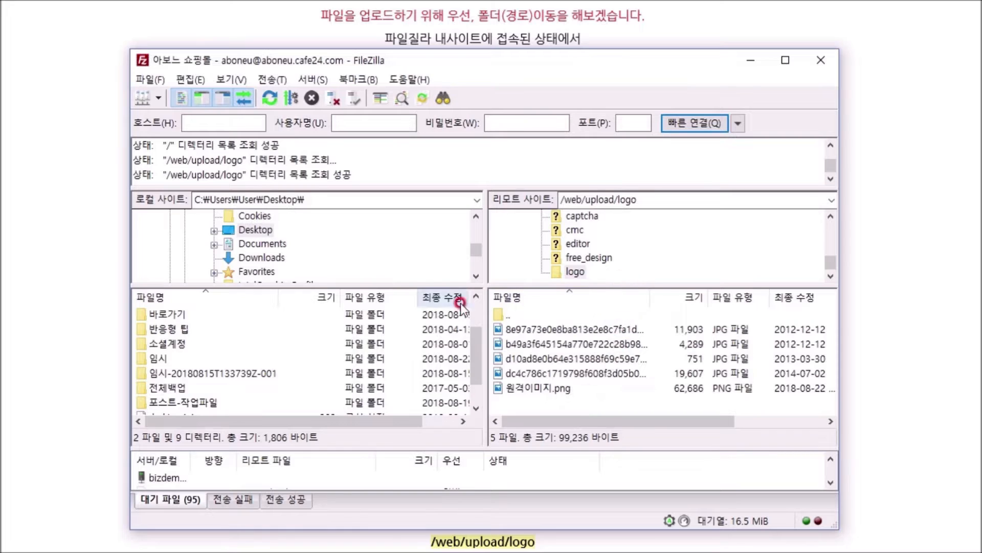
{"action": "left_click", "coordinate": [562, 199]}
{"action": "left_click", "coordinate": [587, 199]}
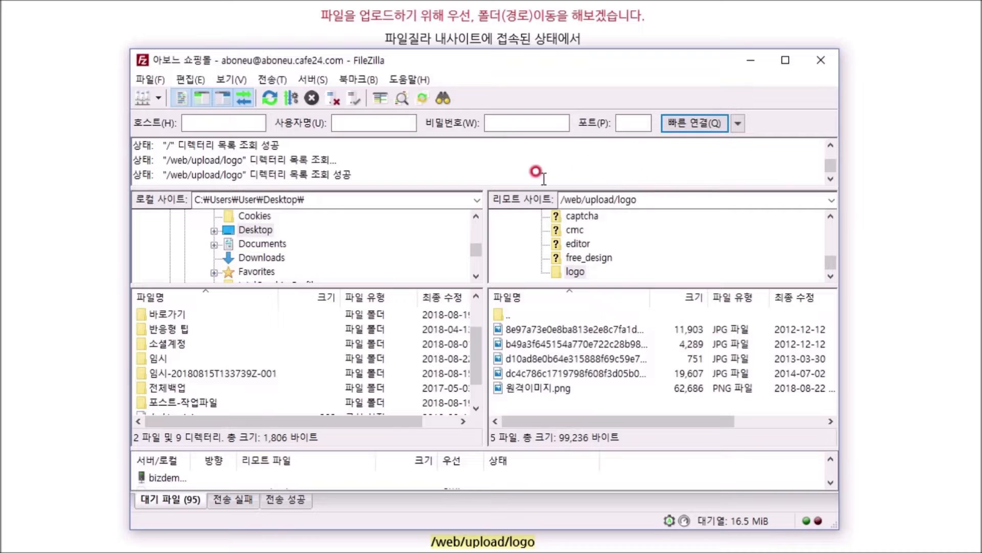
{"action": "double_click", "coordinate": [508, 316]}
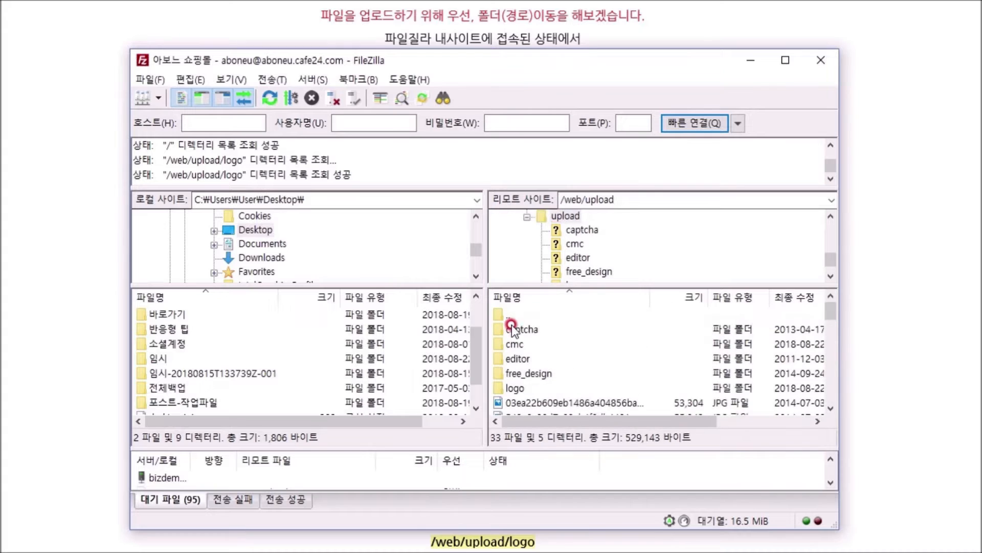
{"action": "double_click", "coordinate": [517, 389]}
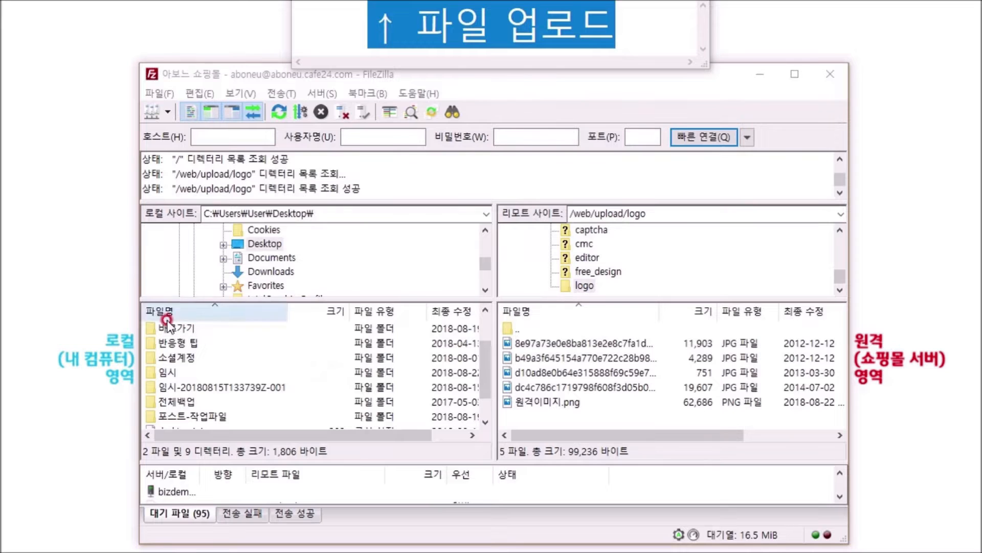
Upload 로컬이미지.jpg from the local Desktop folder 임시 to the remote logo folder
{"action": "double_click", "coordinate": [165, 373]}
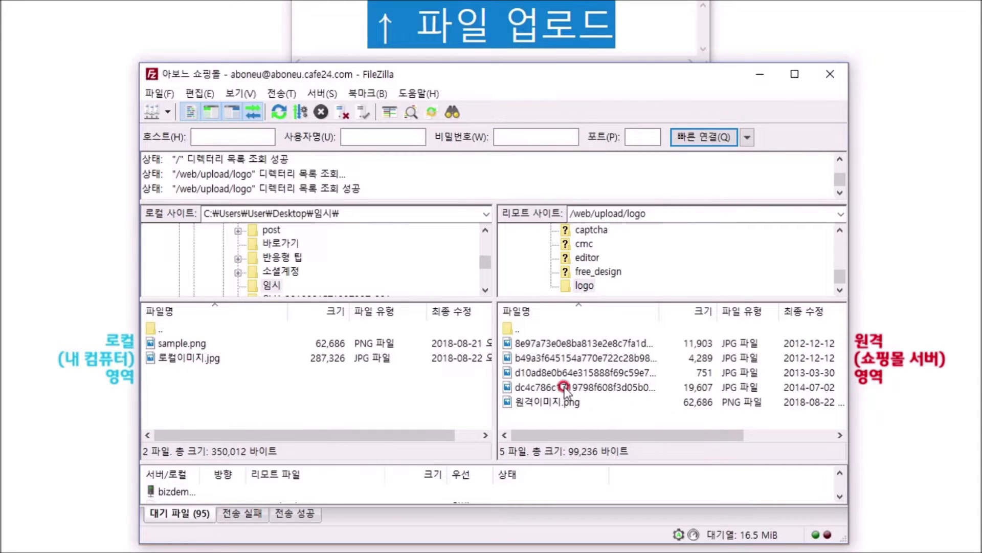
{"action": "left_click", "coordinate": [195, 358]}
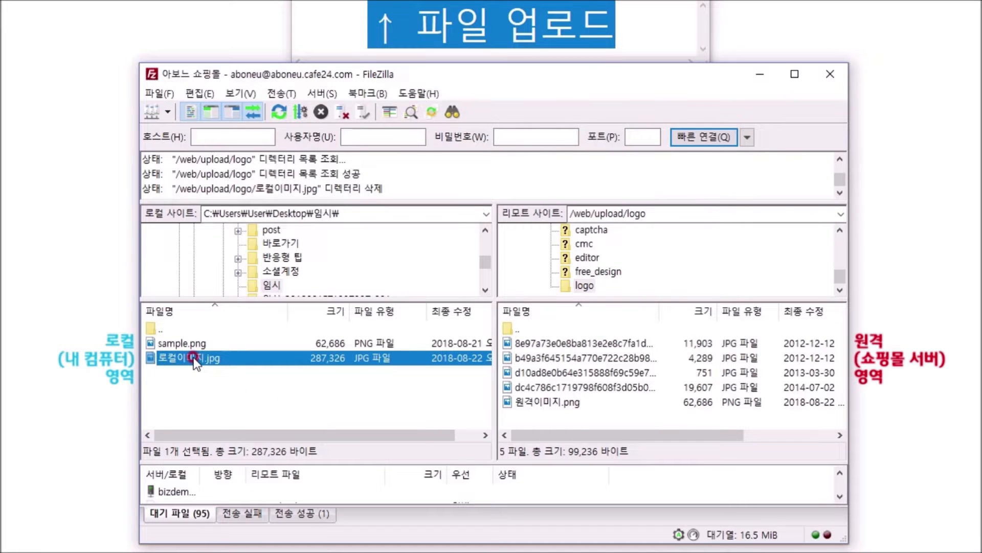
{"action": "double_click", "coordinate": [193, 359]}
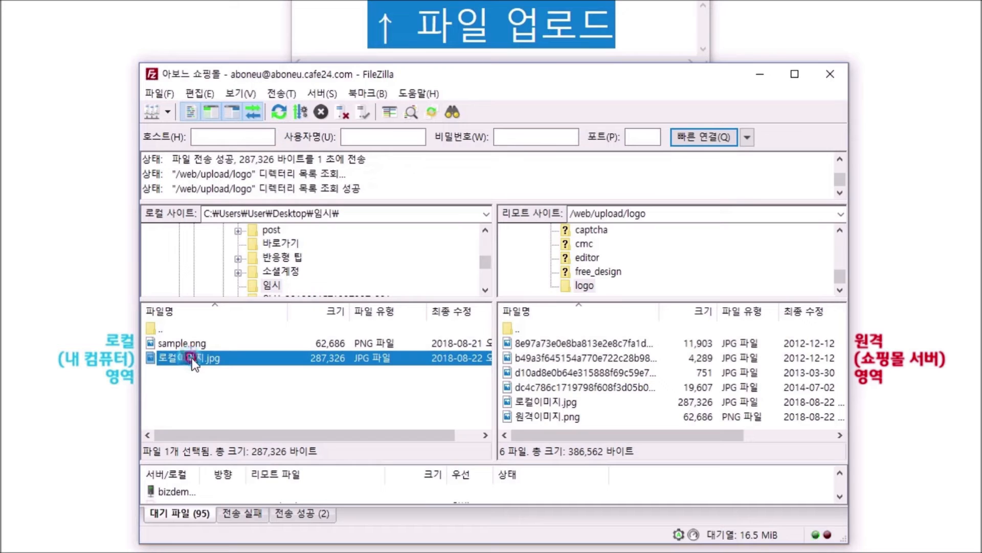
{"action": "left_click", "coordinate": [536, 404]}
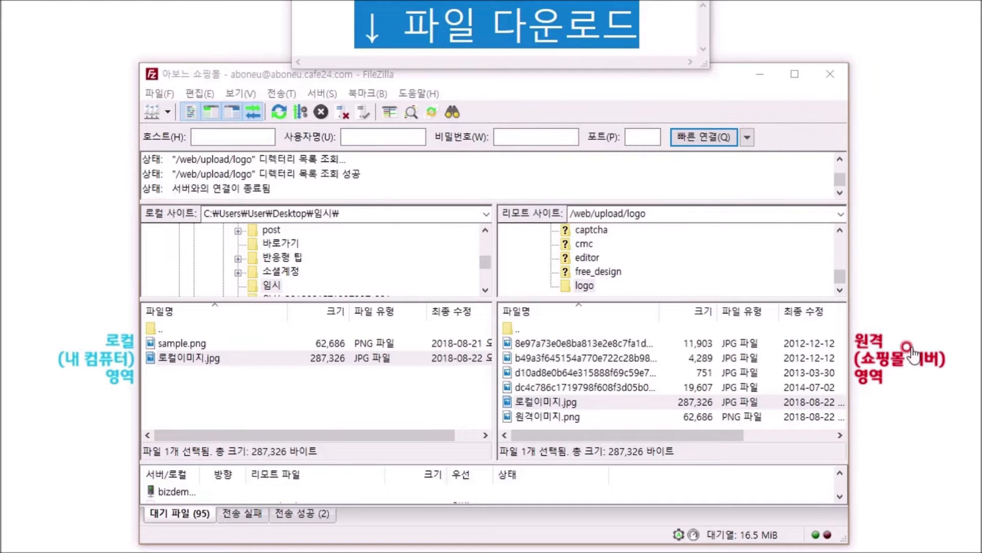
Download 원격이미지.png from the remote logo folder into the local 임시 folder
{"action": "left_click", "coordinate": [544, 418]}
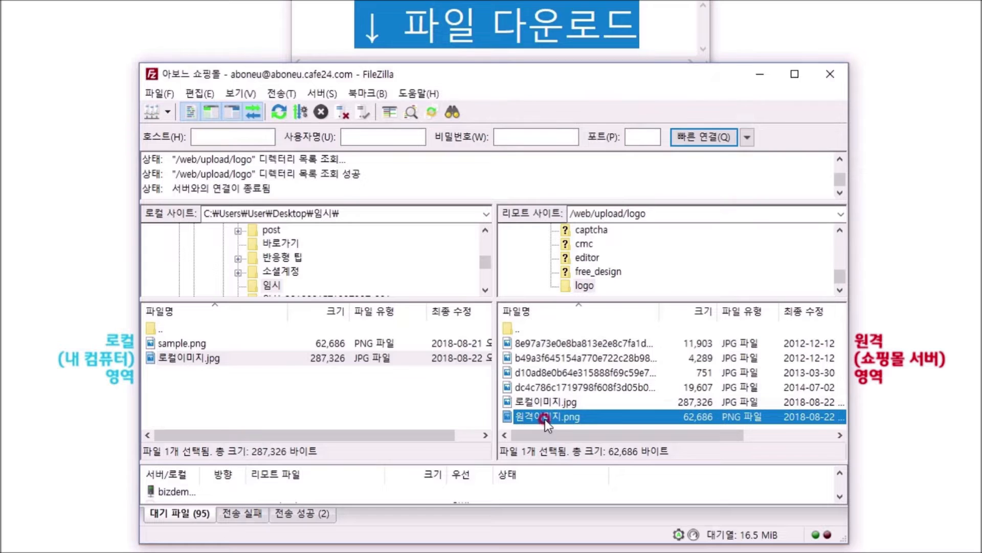
{"action": "double_click", "coordinate": [541, 417]}
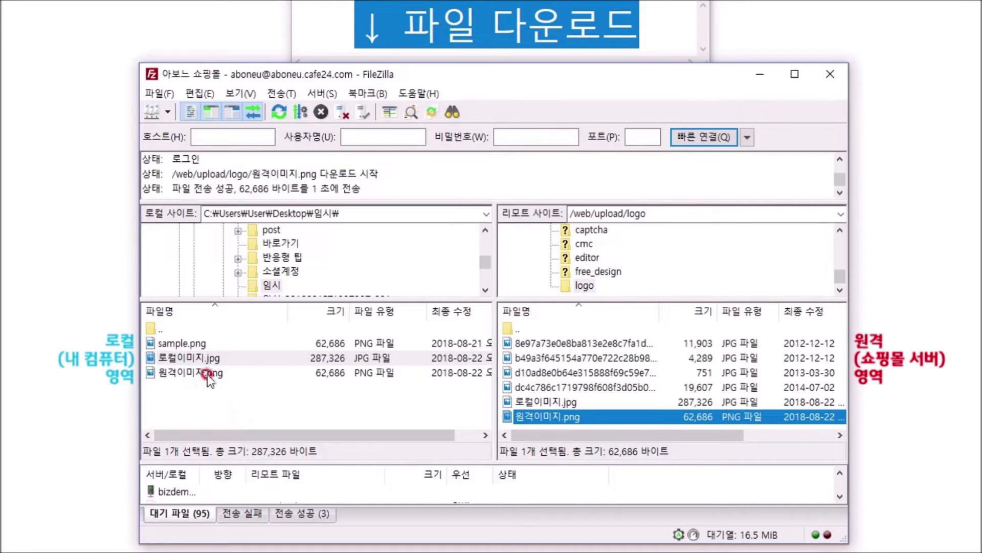
{"action": "left_click", "coordinate": [175, 374]}
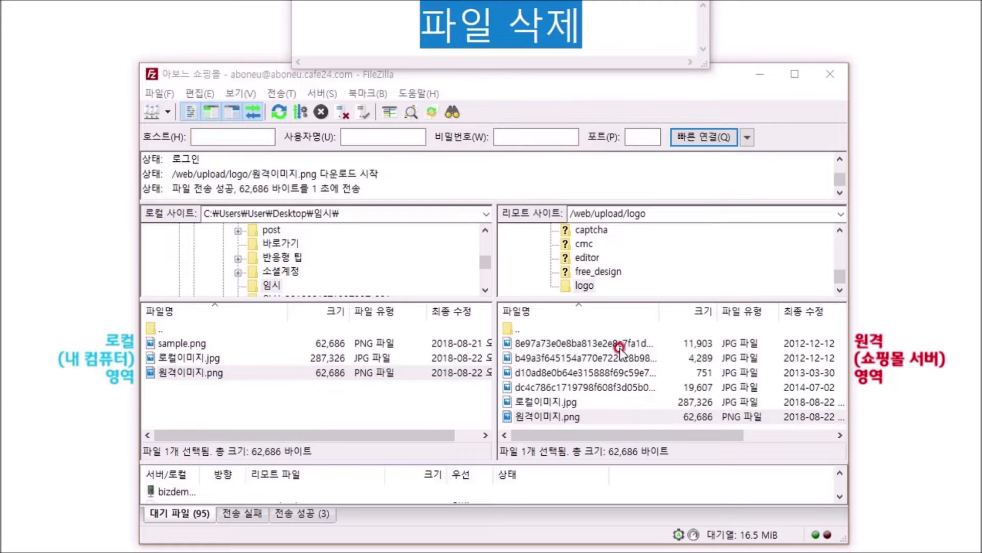
Delete 로컬이미지.jpg from the remote logo folder
{"action": "left_click", "coordinate": [556, 404]}
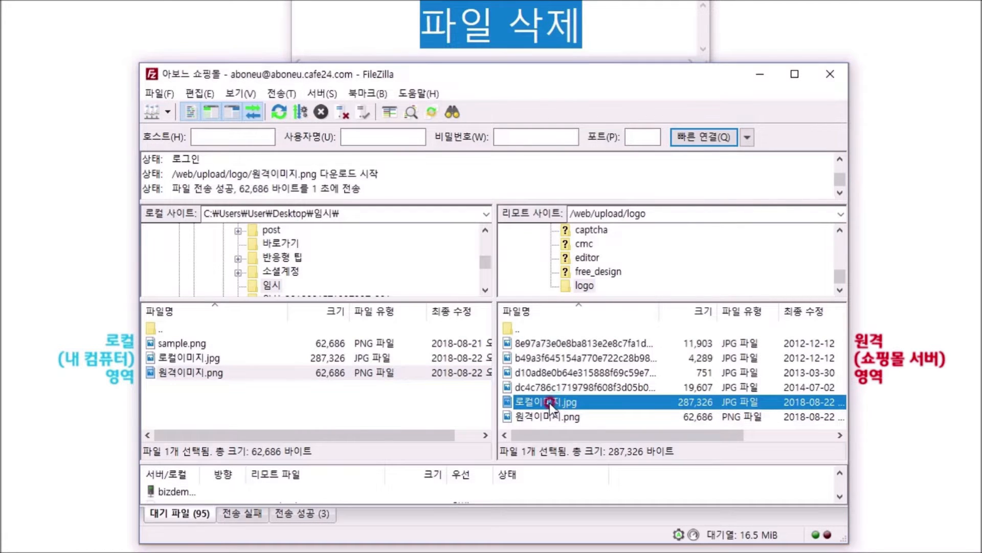
{"action": "right_click", "coordinate": [550, 403]}
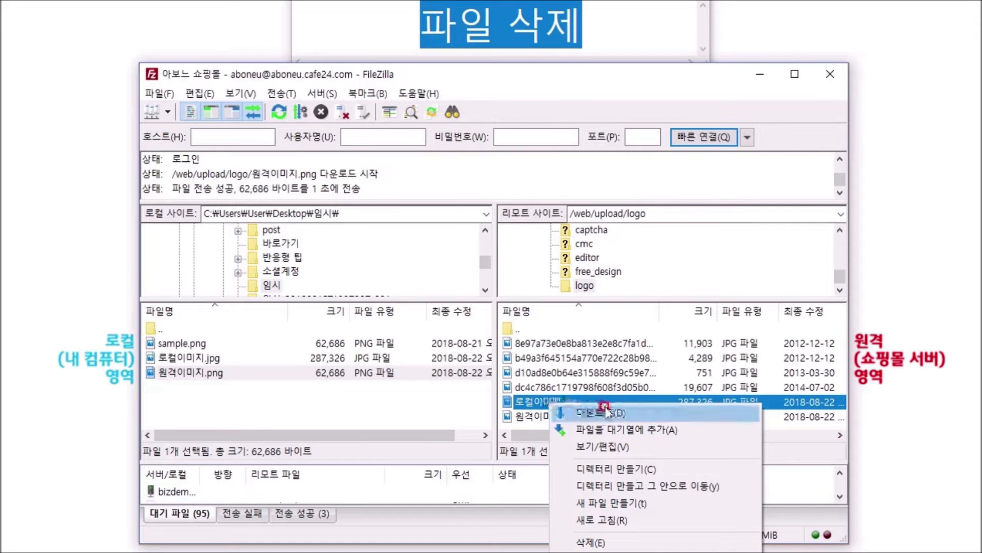
{"action": "left_click", "coordinate": [597, 543]}
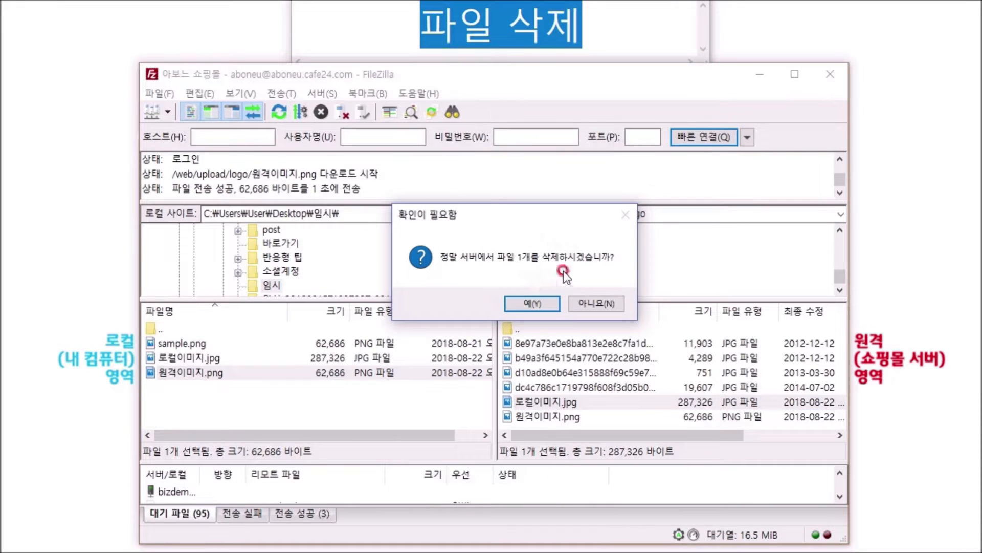
{"action": "left_click", "coordinate": [518, 307]}
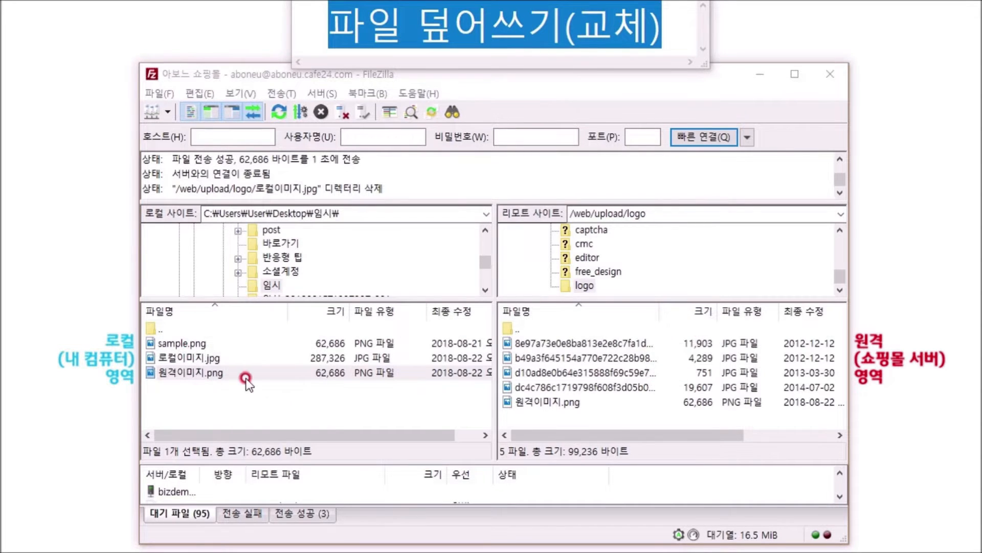
Upload the local 원격이미지.png to the remote logo folder, overwriting the file of the same name with the 덮어쓰기 action
{"action": "left_click", "coordinate": [187, 372]}
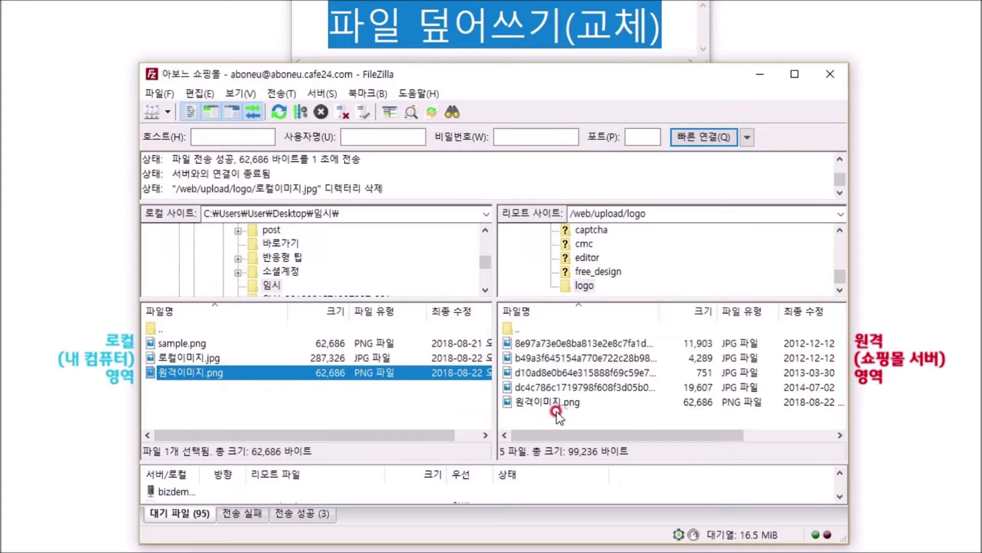
{"action": "left_click", "coordinate": [544, 408]}
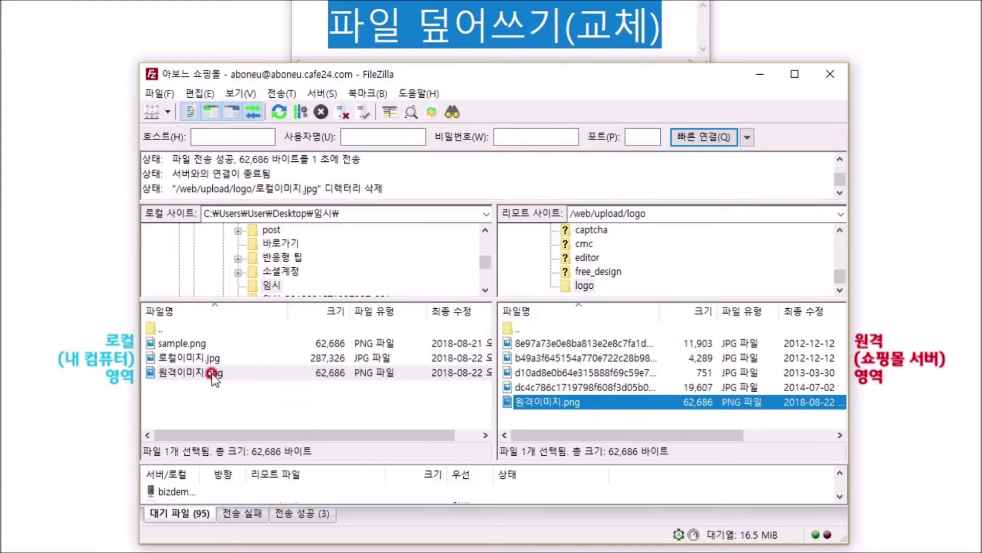
{"action": "left_click", "coordinate": [212, 373]}
{"action": "left_click", "coordinate": [520, 404]}
{"action": "left_click", "coordinate": [204, 373]}
{"action": "left_click", "coordinate": [198, 373], "text": "ctrl"}
{"action": "left_click", "coordinate": [200, 373]}
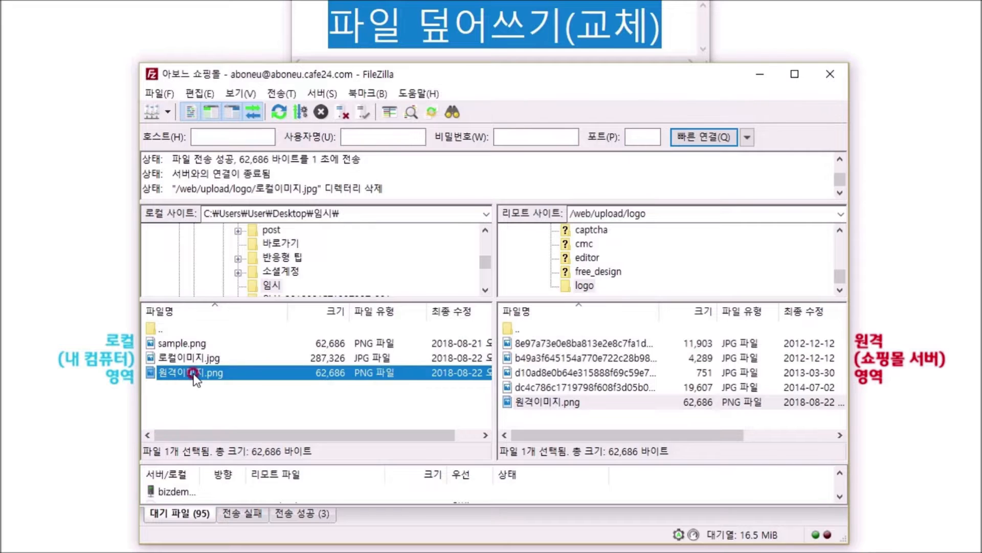
{"action": "double_click", "coordinate": [193, 375]}
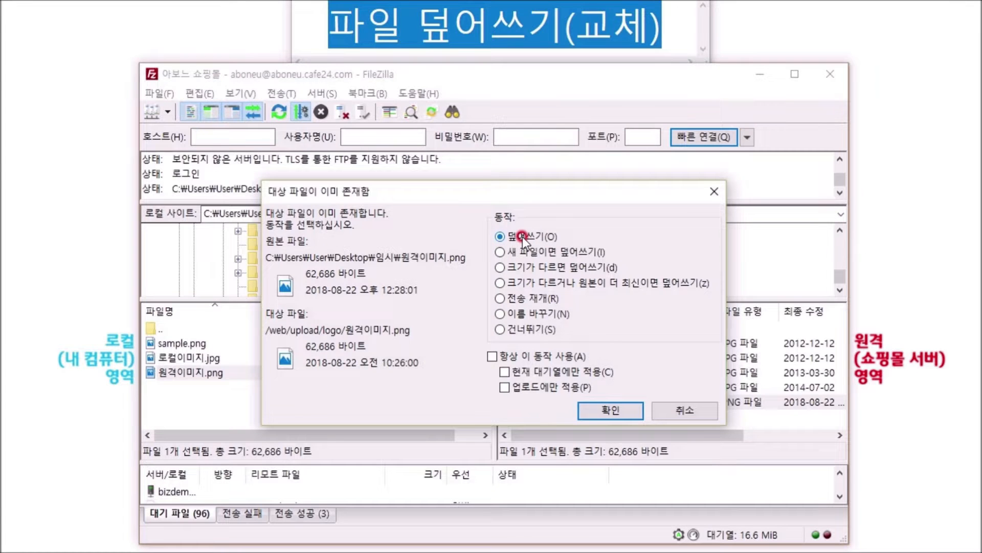
{"action": "left_click", "coordinate": [609, 410]}
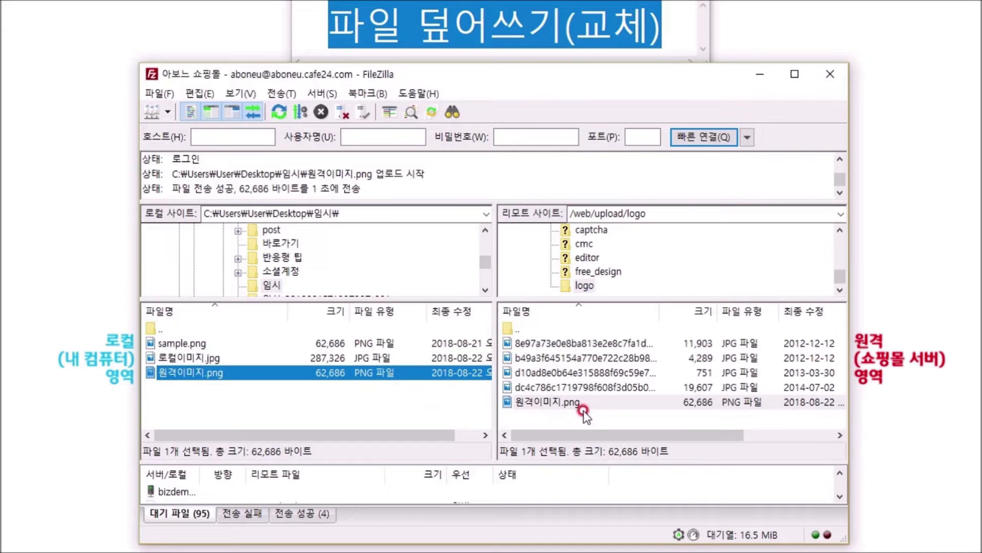
{"action": "mouse_move", "coordinate": [554, 409]}
{"action": "left_mouse_down"}
{"action": "mouse_move", "coordinate": [543, 390]}
{"action": "mouse_move", "coordinate": [546, 404]}
{"action": "mouse_move", "coordinate": [214, 377]}
{"action": "mouse_move", "coordinate": [227, 389]}
{"action": "mouse_move", "coordinate": [582, 417]}
{"action": "mouse_move", "coordinate": [545, 410]}
{"action": "mouse_move", "coordinate": [592, 408]}
{"action": "mouse_move", "coordinate": [561, 420]}
{"action": "left_mouse_up"}
{"action": "mouse_move", "coordinate": [378, 423]}
{"action": "left_mouse_down"}
{"action": "mouse_move", "coordinate": [636, 419]}
{"action": "mouse_move", "coordinate": [565, 407]}
{"action": "mouse_move", "coordinate": [462, 416]}
{"action": "left_mouse_up"}
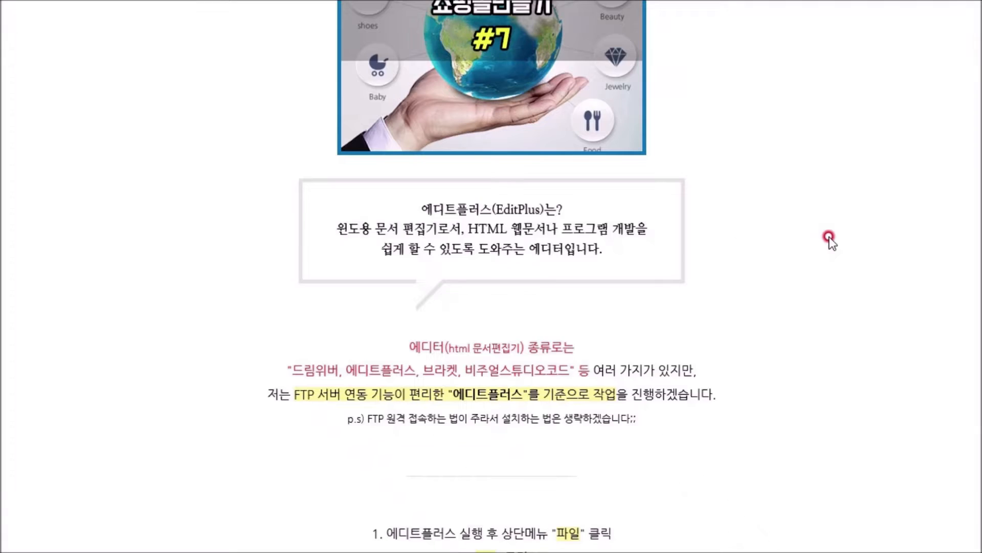
In EditPlus, name the new FTP account 아보느 쇼핑몰 and set its FTP server to aboneu.cafe24.com
{"action": "scroll", "coordinate": [833, 239], "scroll_direction": "down", "scroll_amount": 2}
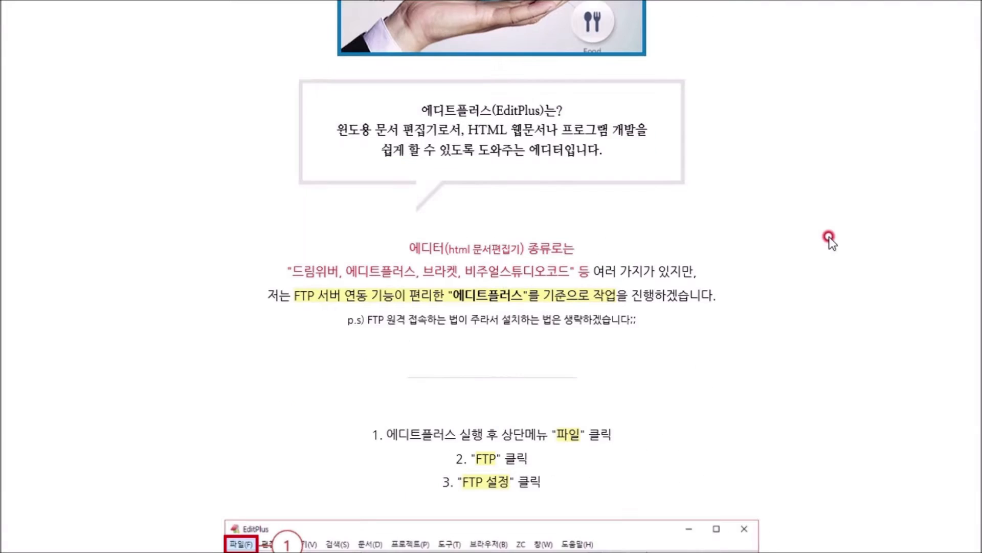
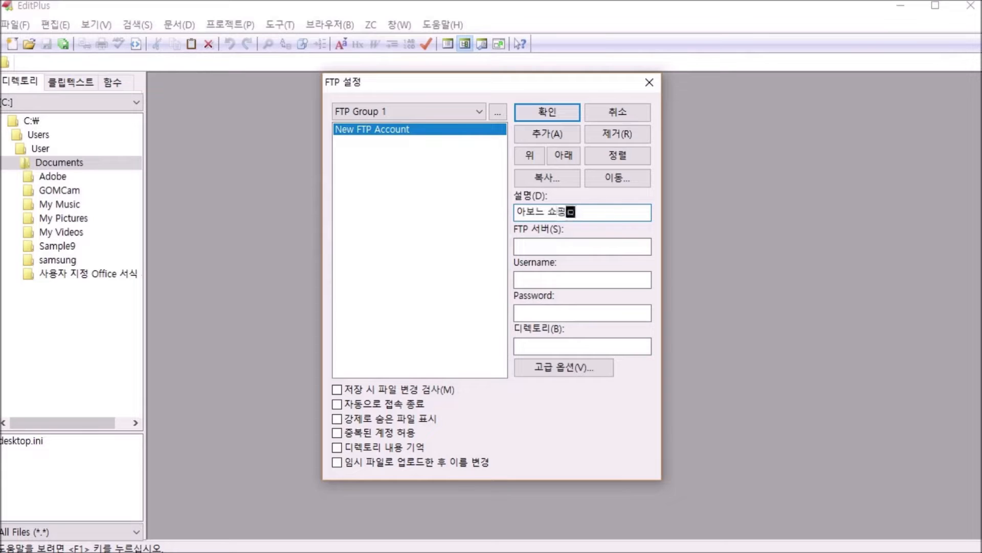
{"action": "type", "text": "ㅗㄹ"}
{"action": "left_click", "coordinate": [563, 244]}
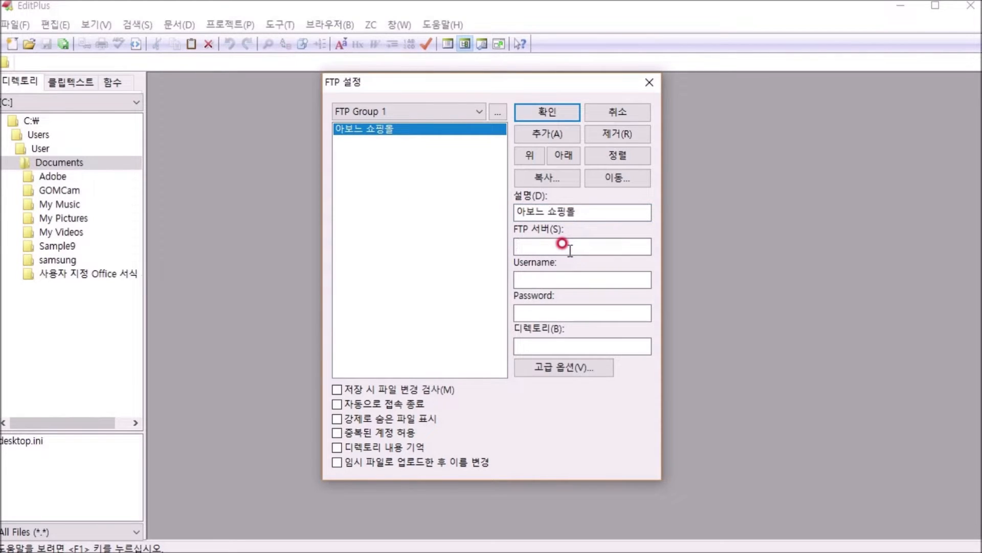
{"action": "type", "text": "aboneu.cafe24.com"}
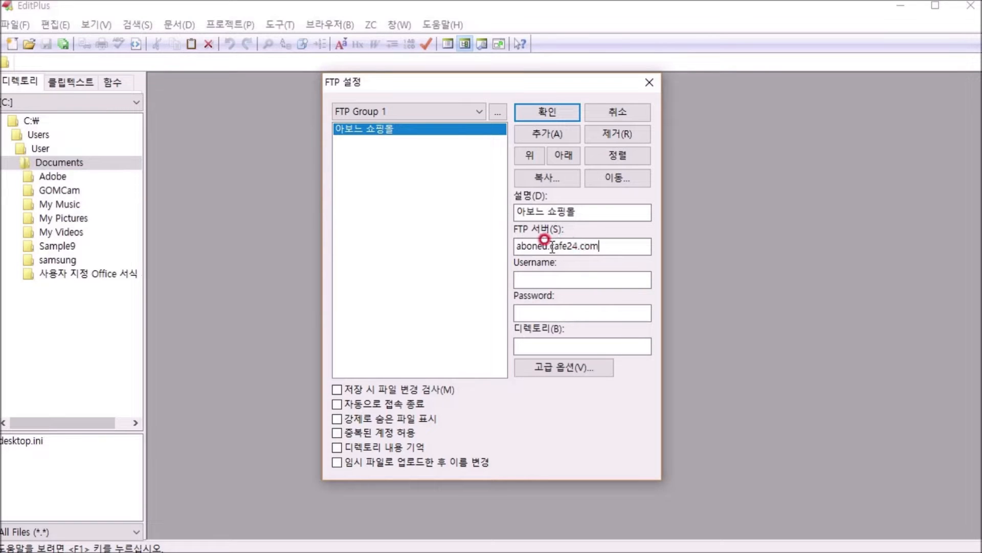
{"action": "left_click_drag", "start_coordinate": [548, 246], "coordinate": [510, 248]}
{"action": "left_click", "coordinate": [548, 247]}
{"action": "mouse_move", "coordinate": [548, 247]}
{"action": "left_mouse_down"}
{"action": "mouse_move", "coordinate": [604, 248]}
{"action": "mouse_move", "coordinate": [550, 251]}
{"action": "left_mouse_up"}
{"action": "left_click", "coordinate": [599, 246]}
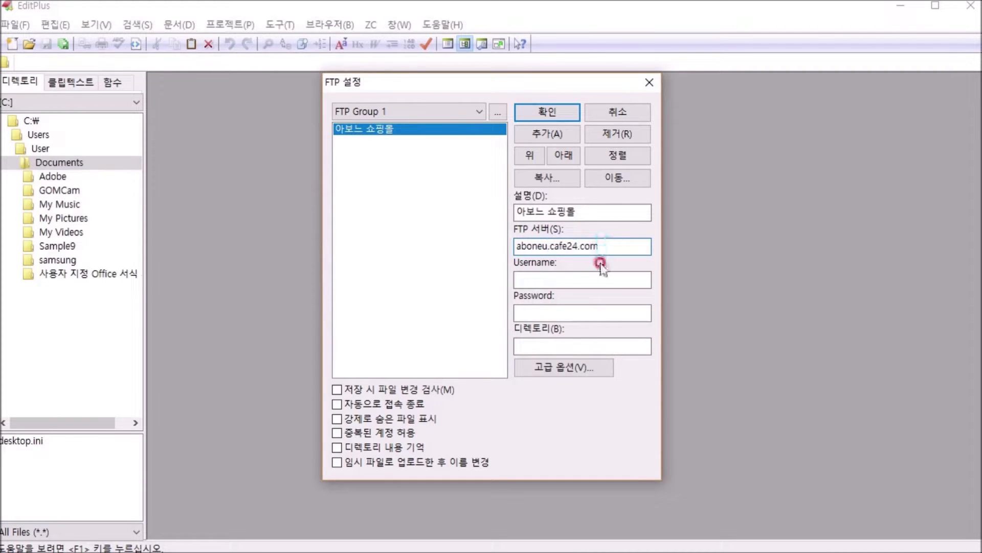
Reuse the shop ID from the server address as the username, enter the FTP password, and save the account
{"action": "left_click_drag", "start_coordinate": [547, 246], "coordinate": [517, 247]}
{"action": "key", "text": "ctrl+c"}
{"action": "left_click", "coordinate": [556, 275]}
{"action": "key", "text": "ctrl+v"}
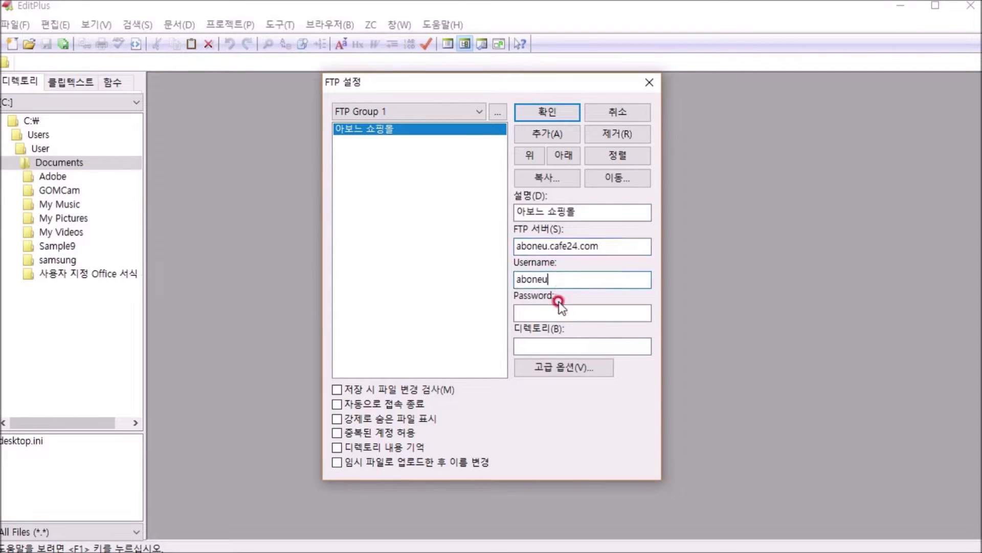
{"action": "left_click", "coordinate": [554, 308]}
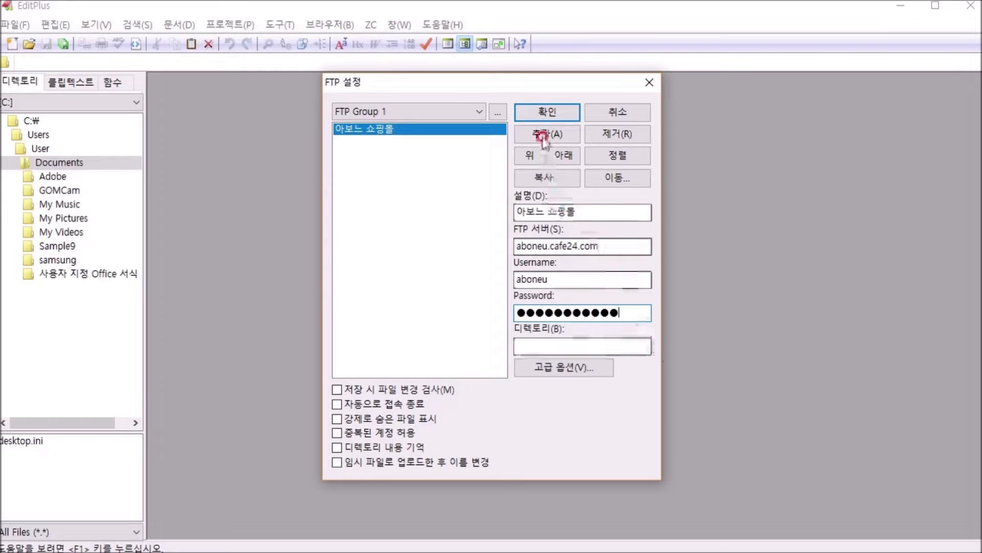
{"action": "left_click", "coordinate": [543, 113]}
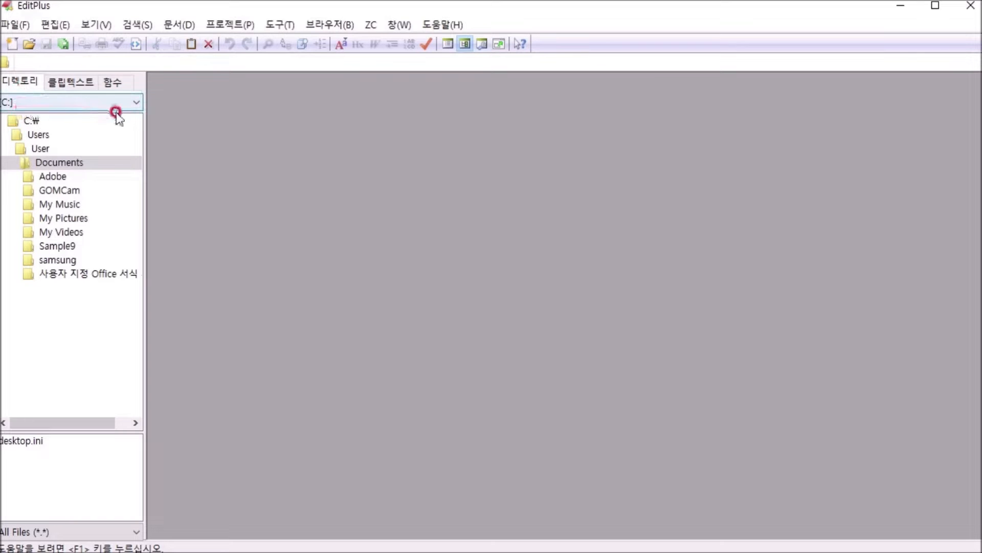
Connect to the 아보느 쇼핑몰 FTP account and open index.html from the remote sde_design/base folder
{"action": "left_click", "coordinate": [139, 103]}
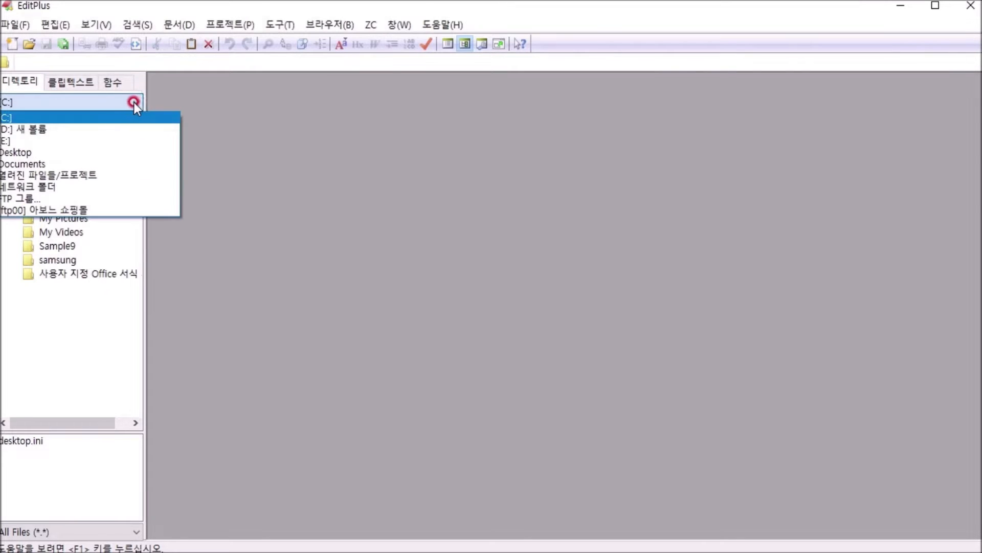
{"action": "left_click", "coordinate": [75, 210]}
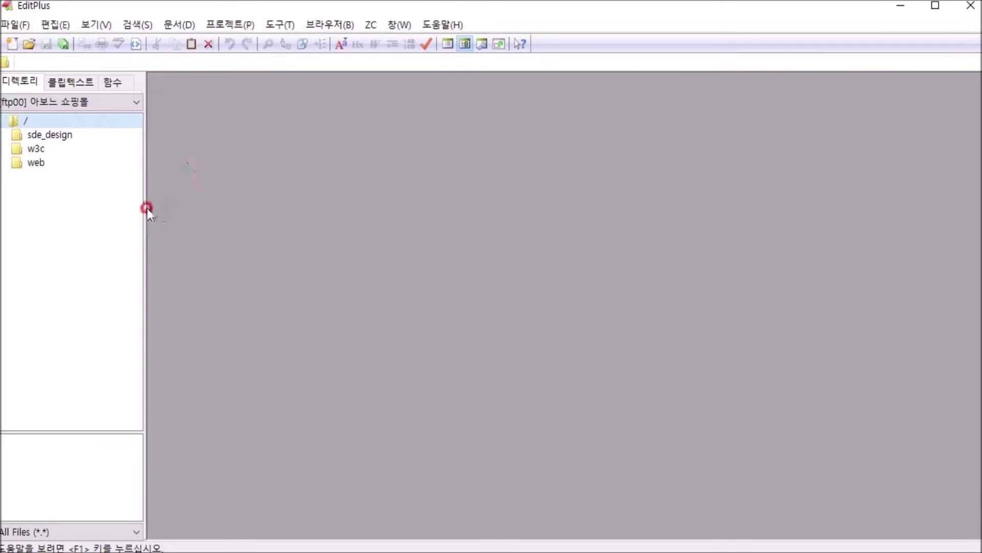
{"action": "key", "text": "alt+Tab"}
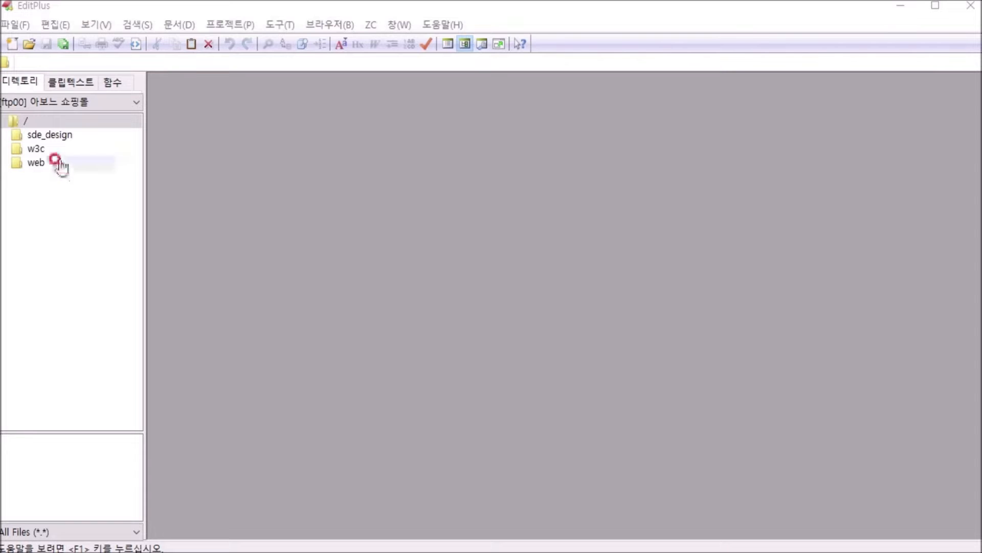
{"action": "double_click", "coordinate": [66, 135]}
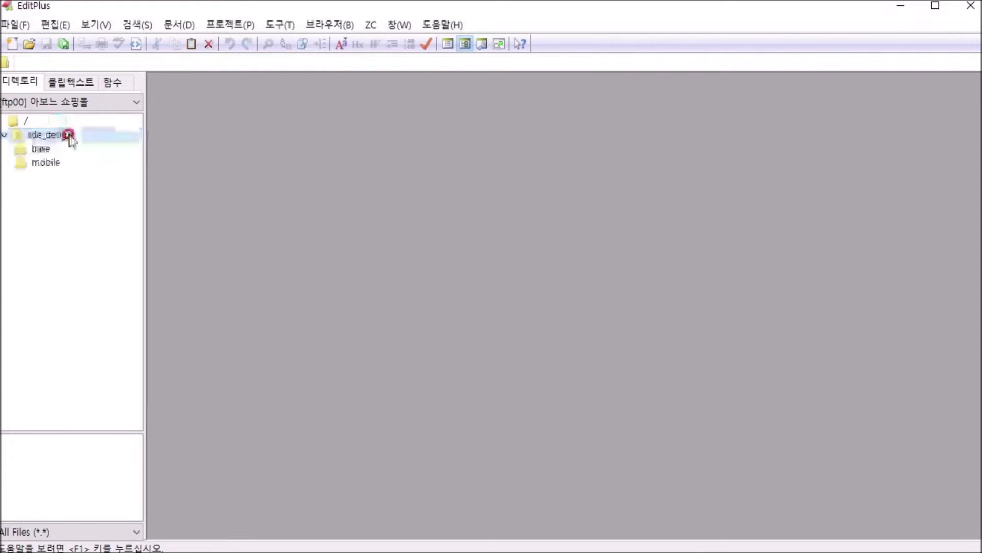
{"action": "double_click", "coordinate": [40, 149]}
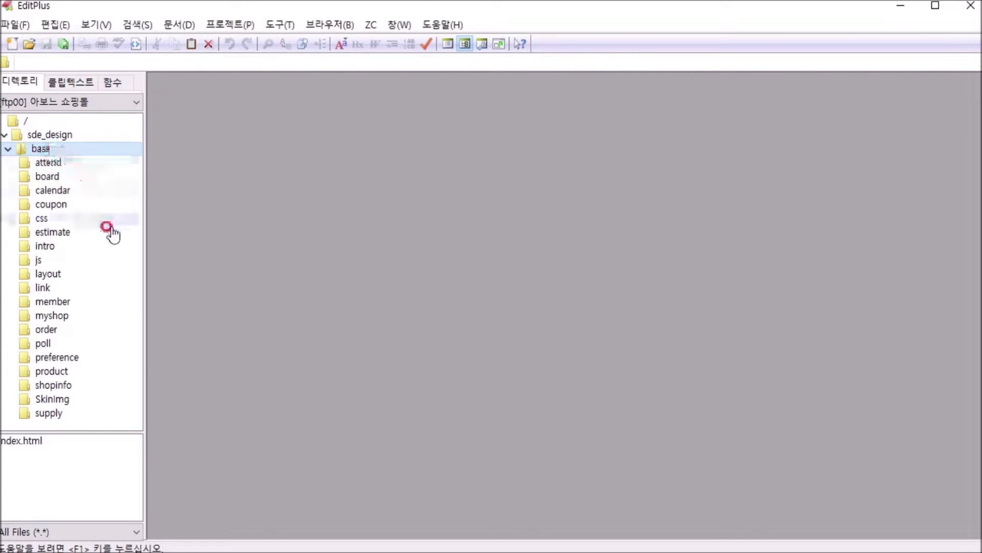
{"action": "double_click", "coordinate": [26, 441]}
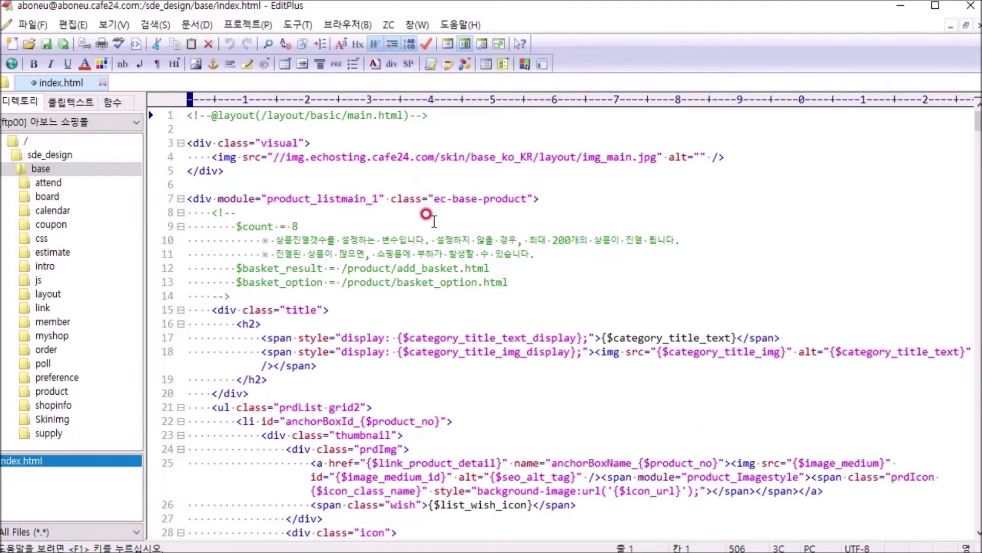
Look through the index.html source code and return to its beginning, then check the base folder it belongs to
{"action": "scroll", "coordinate": [433, 233], "scroll_direction": "down", "scroll_amount": 2}
{"action": "scroll", "coordinate": [433, 235], "scroll_direction": "down", "scroll_amount": 11}
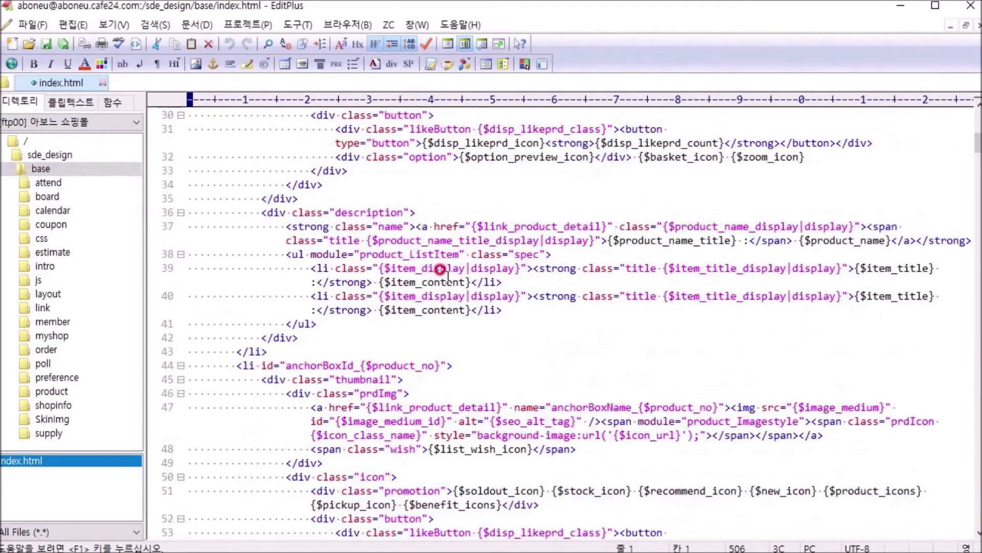
{"action": "scroll", "coordinate": [448, 284], "scroll_direction": "down", "scroll_amount": 10}
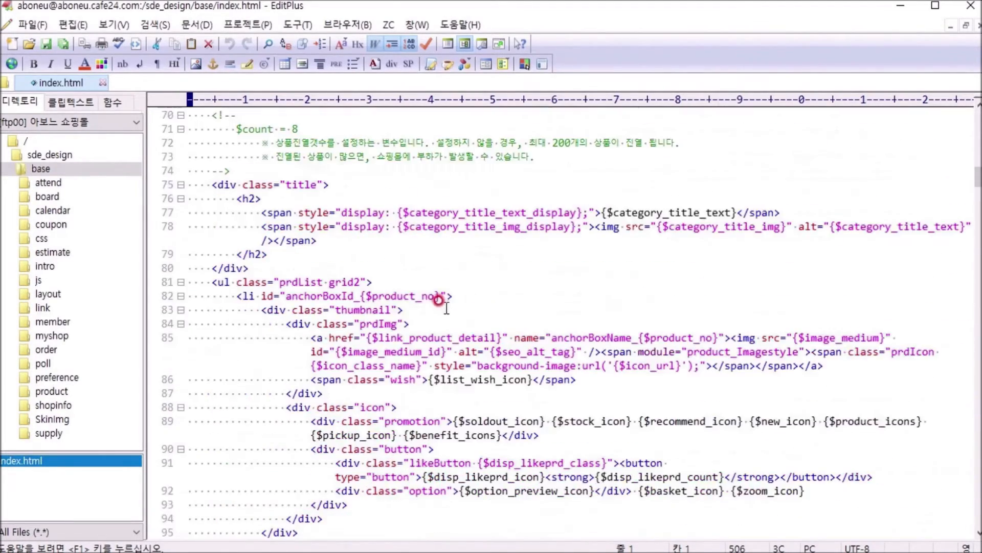
{"action": "left_click_drag", "start_coordinate": [977, 178], "coordinate": [975, 120]}
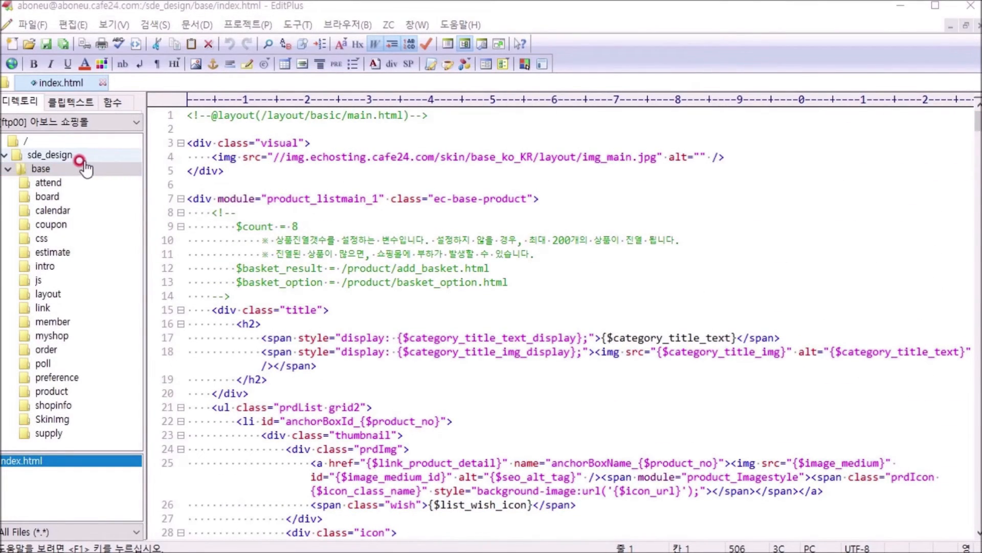
{"action": "left_click", "coordinate": [45, 169]}
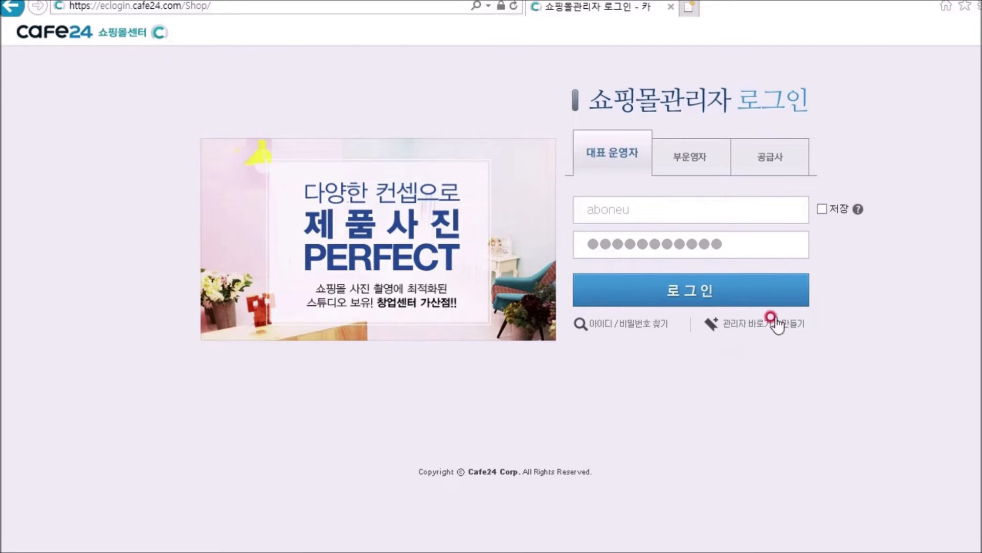
In Internet Explorer, log in to the Cafe24 mall administration and open 쇼핑몰 디자인 수정 from 디자인관리
{"action": "left_click", "coordinate": [717, 284]}
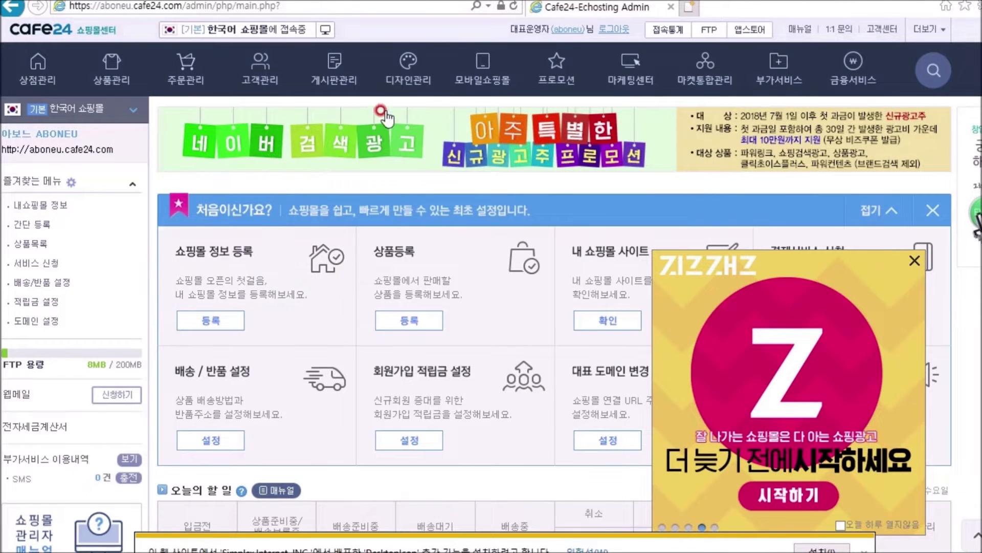
{"action": "left_click", "coordinate": [403, 87]}
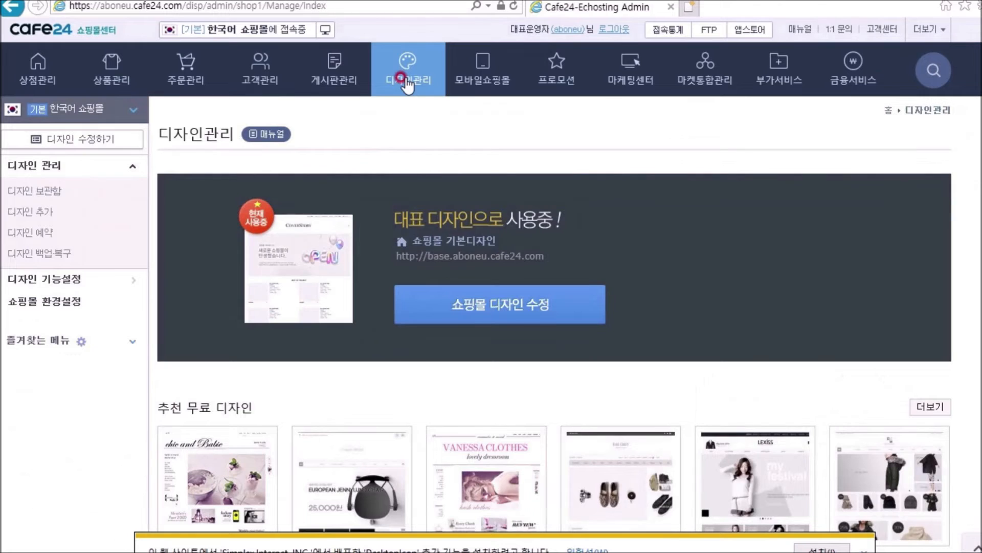
{"action": "left_click", "coordinate": [532, 309]}
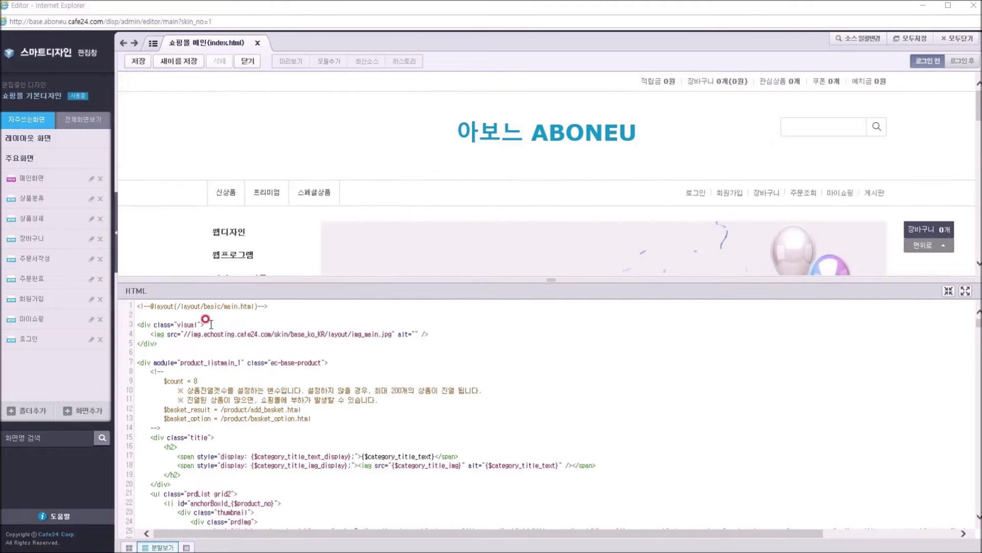
Examine the HTML source of the mall's main page, index.html, in the Smart Design editor
{"action": "left_click_drag", "start_coordinate": [143, 306], "coordinate": [154, 139]}
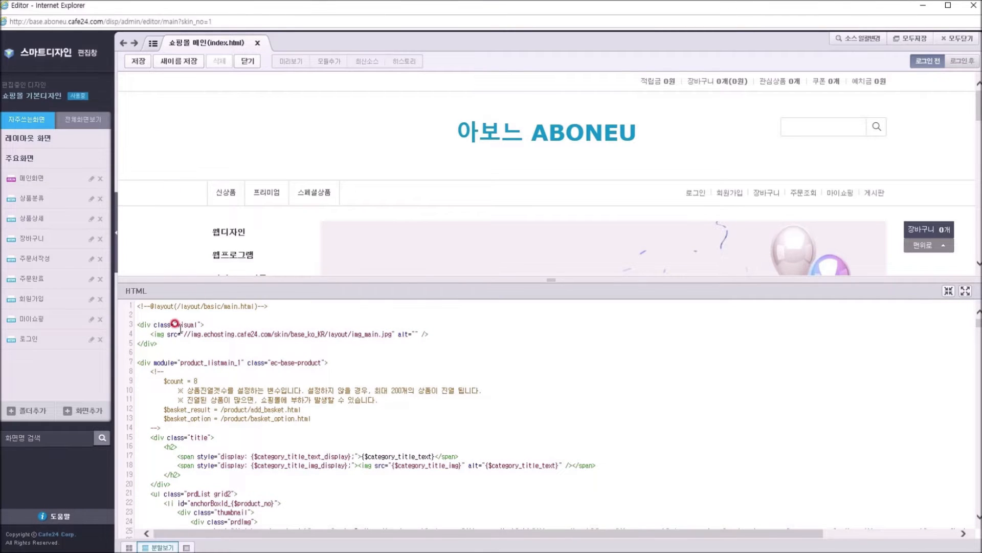
{"action": "left_click_drag", "start_coordinate": [137, 305], "coordinate": [405, 462]}
{"action": "left_click", "coordinate": [415, 425]}
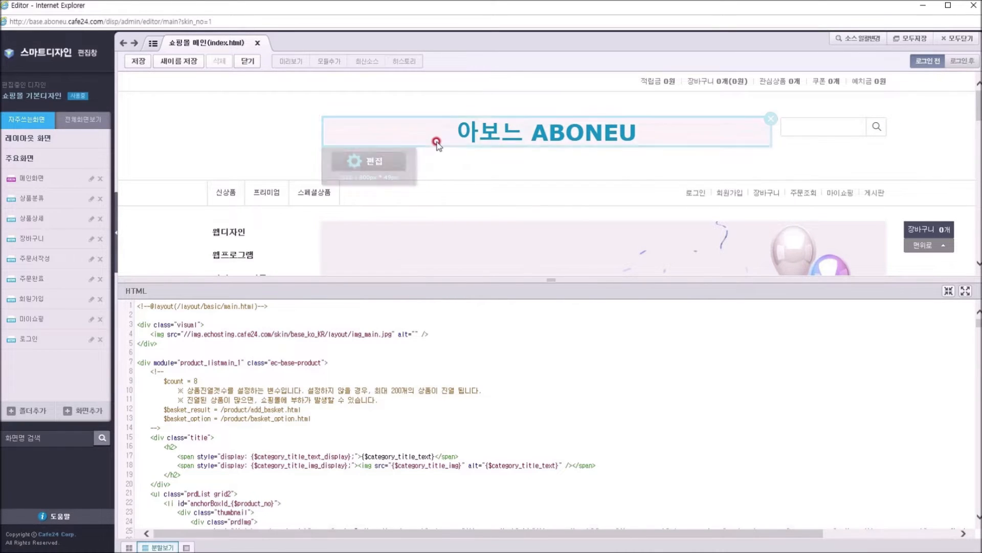
Inspect the main banner image's module HTML, close it unchanged, and compare the editable regions in the page preview
{"action": "left_click", "coordinate": [372, 196]}
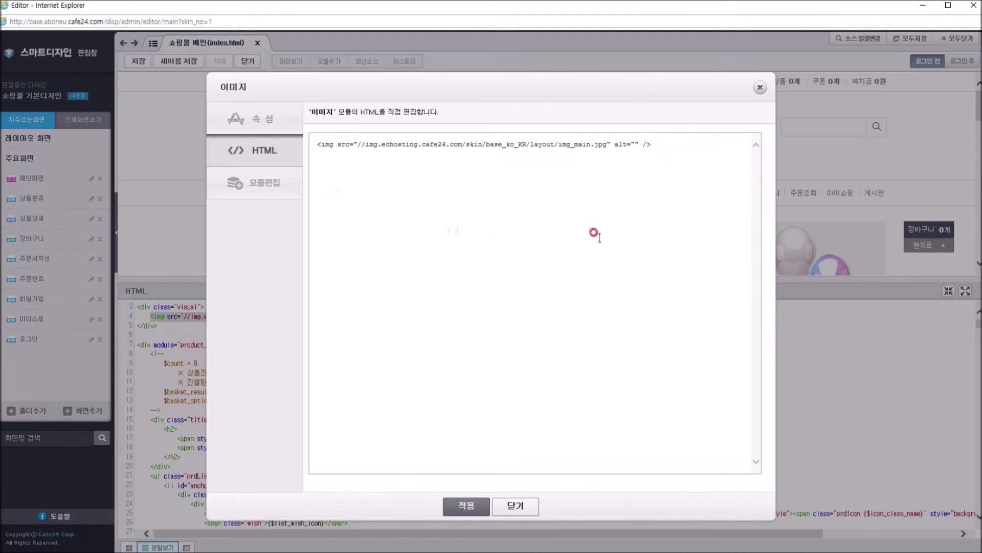
{"action": "left_click", "coordinate": [516, 507]}
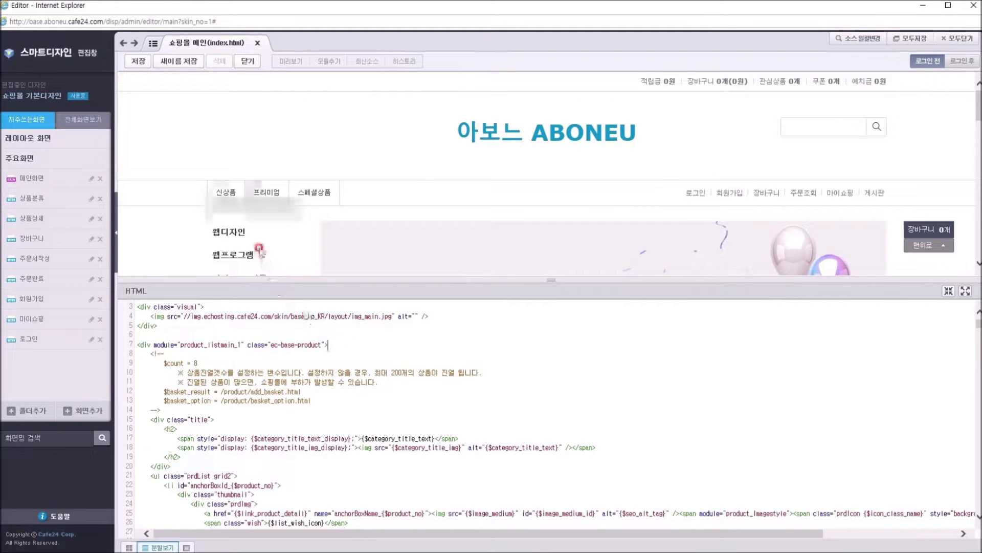
{"action": "mouse_move", "coordinate": [703, 139]}
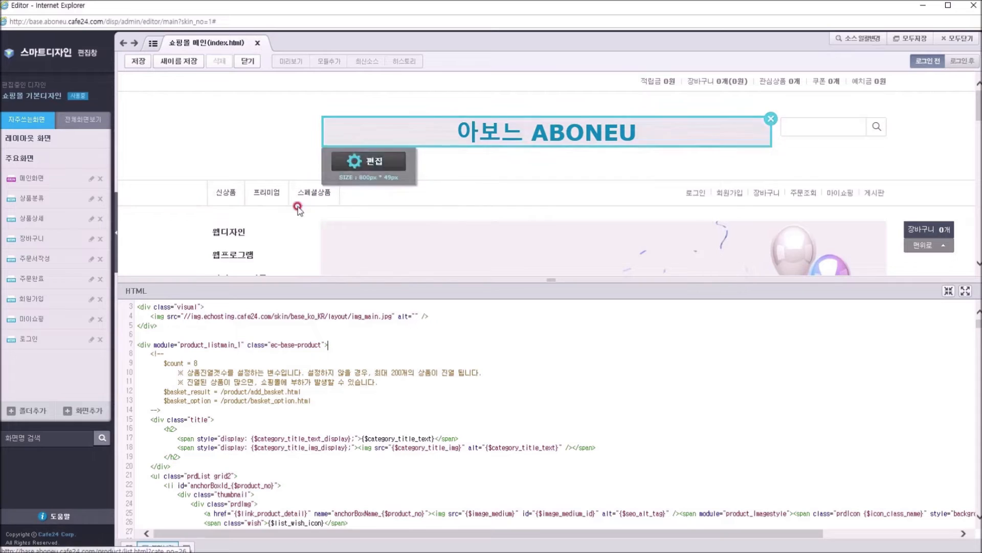
{"action": "mouse_move", "coordinate": [347, 240]}
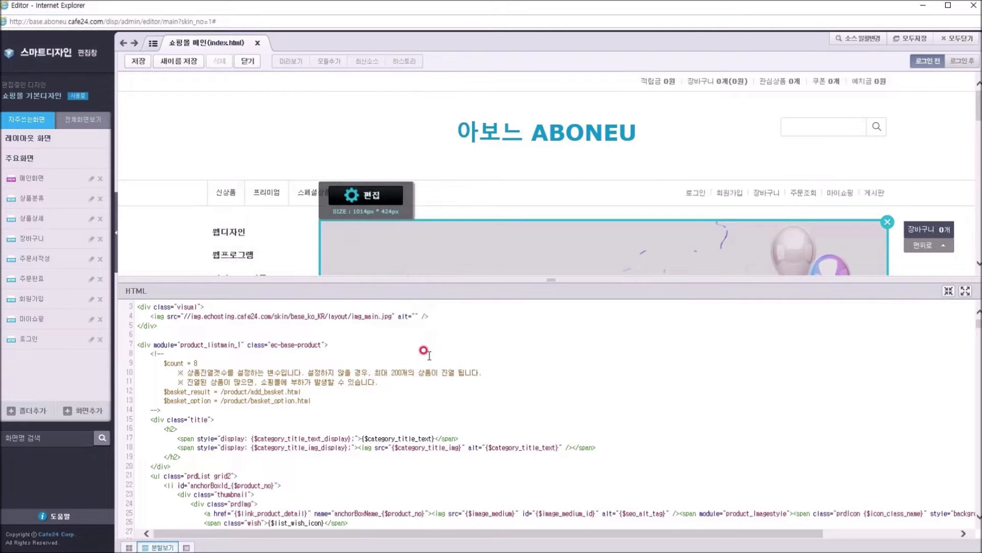
{"action": "left_click", "coordinate": [392, 349]}
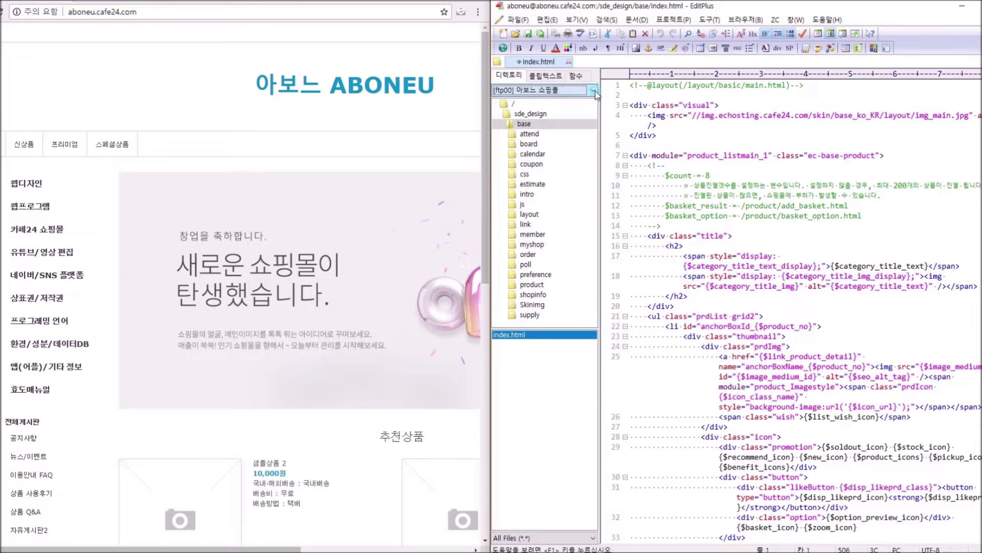
In EditPlus, check the registered 아보느 쇼핑몰 FTP entry and examine the index.html code beside the live mall page
{"action": "left_click", "coordinate": [705, 144]}
{"action": "left_click", "coordinate": [593, 90]}
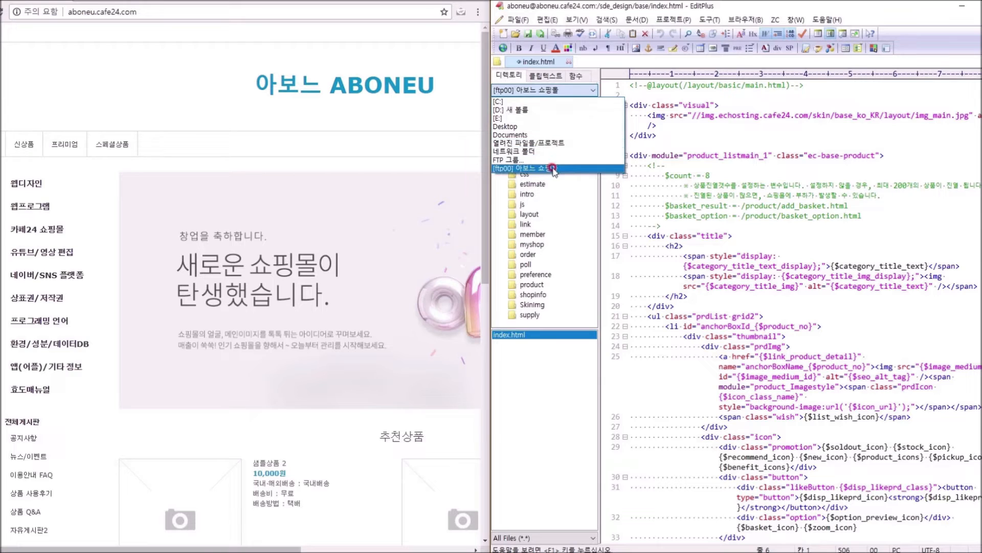
{"action": "left_click", "coordinate": [686, 138]}
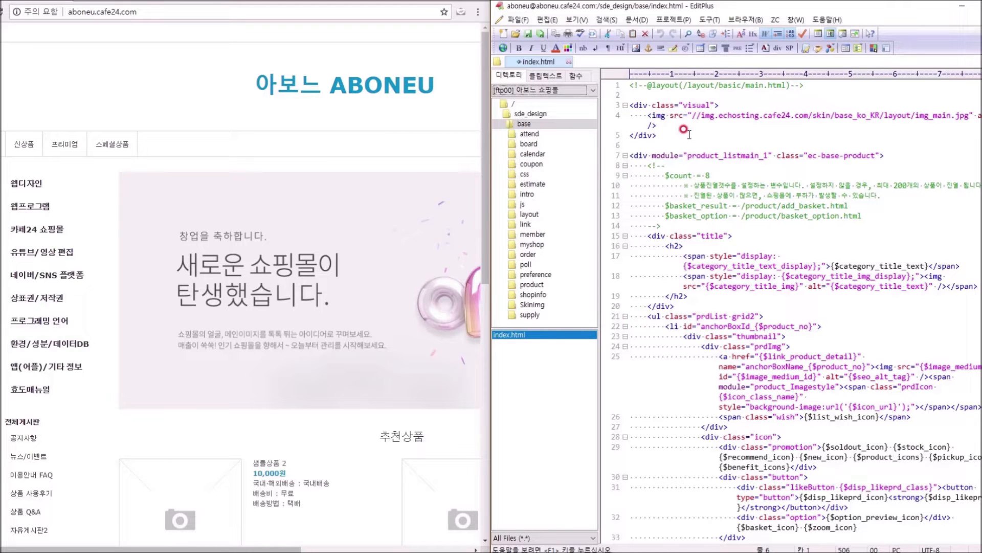
{"action": "left_click", "coordinate": [732, 300]}
{"action": "scroll", "coordinate": [697, 246], "scroll_direction": "down", "scroll_amount": 2}
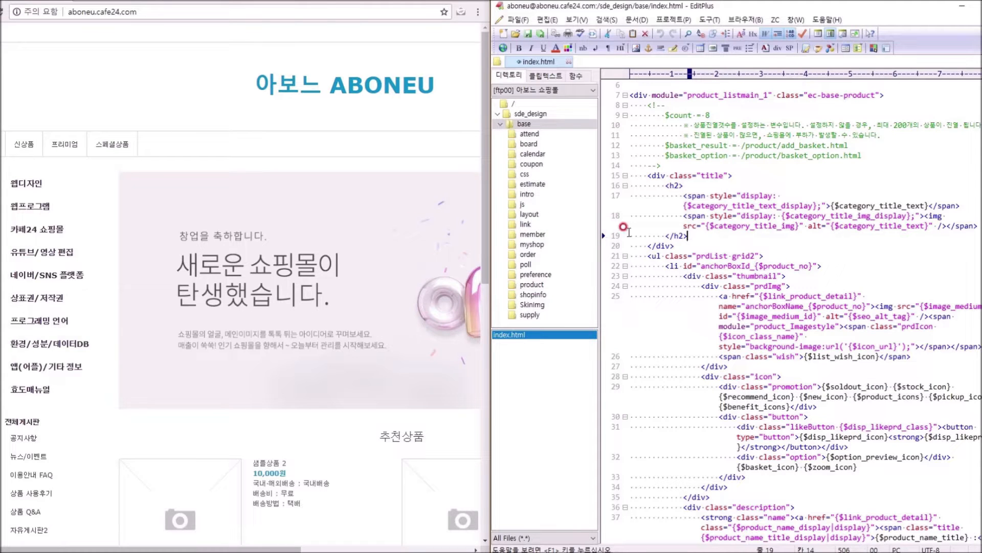
{"action": "left_click", "coordinate": [666, 308]}
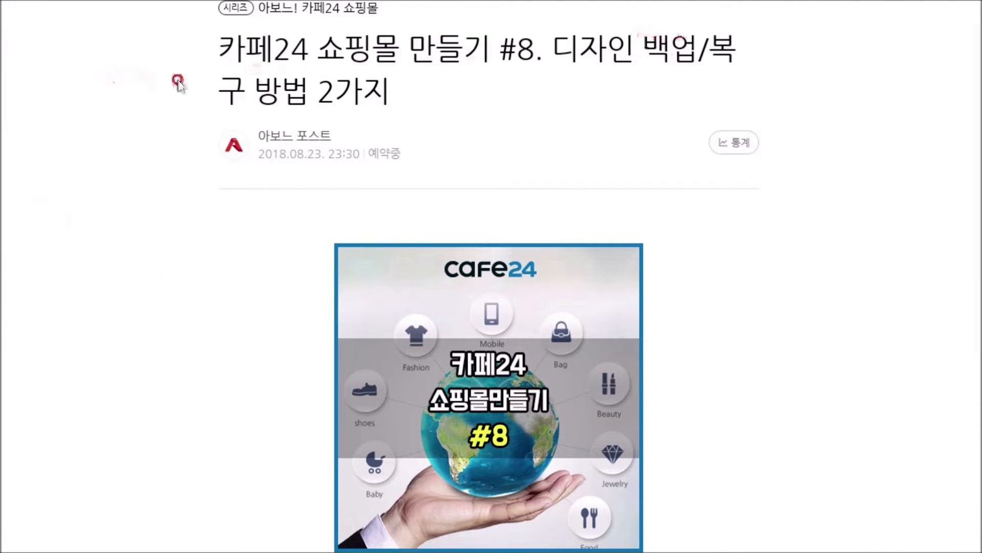
In the browser, read the post on design backup and restore up to the first method, which uses the administrator page
{"action": "left_click_drag", "start_coordinate": [221, 94], "coordinate": [393, 94]}
{"action": "left_click", "coordinate": [898, 146]}
{"action": "scroll", "coordinate": [940, 280], "scroll_direction": "down", "scroll_amount": 10}
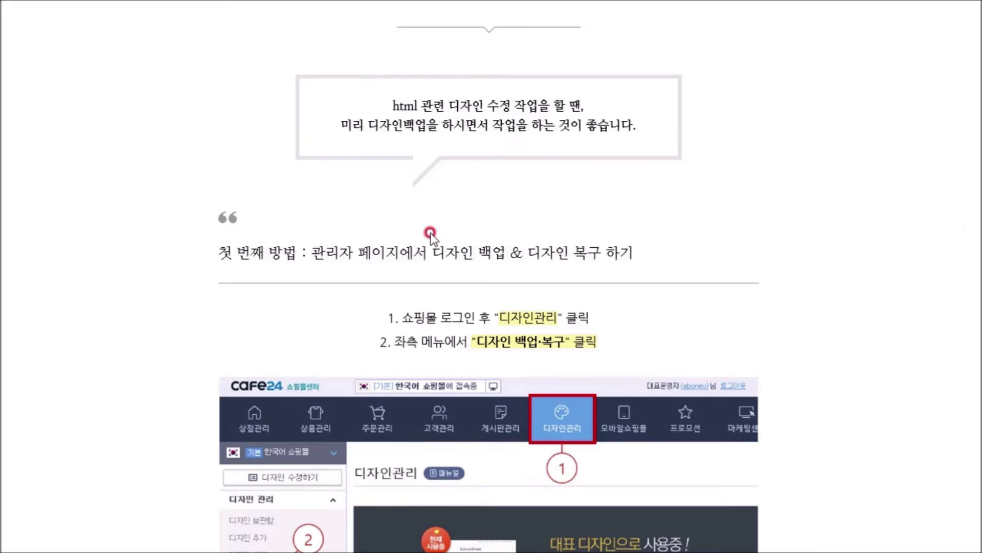
{"action": "left_click_drag", "start_coordinate": [311, 251], "coordinate": [647, 247]}
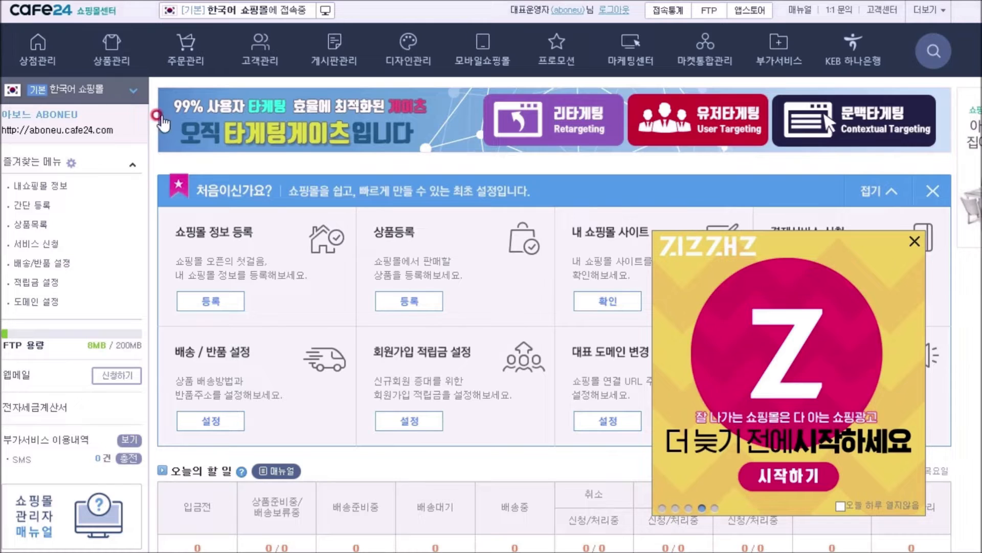
In the Cafe24 administration's 디자인 백업·복구 page, back up the 쇼핑몰 기본디자인 design
{"action": "left_click", "coordinate": [399, 62]}
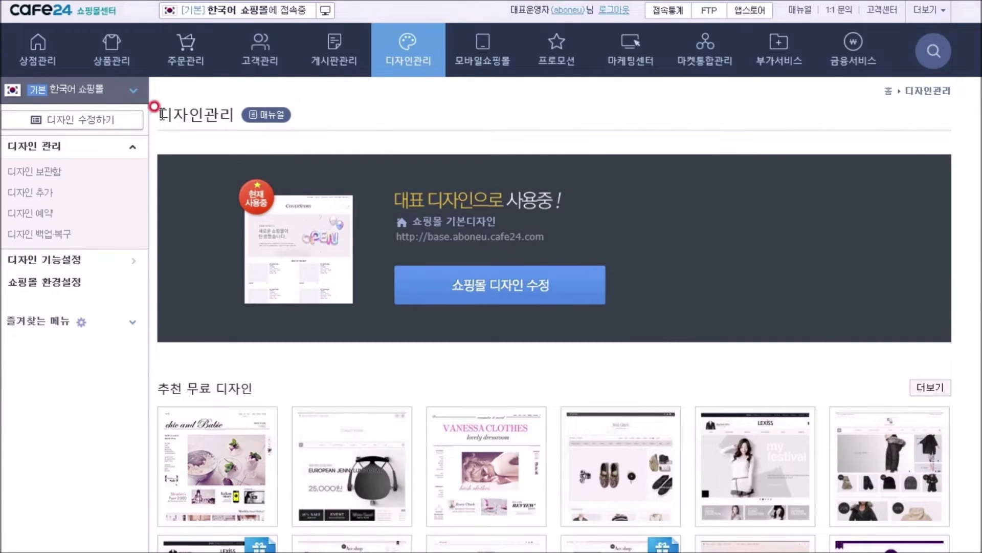
{"action": "left_click", "coordinate": [28, 237]}
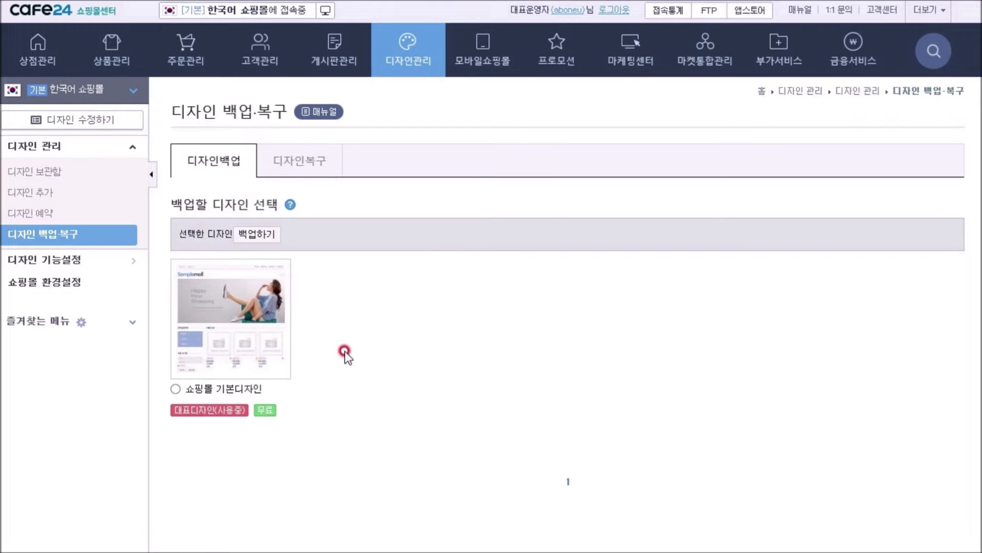
{"action": "left_click", "coordinate": [176, 389]}
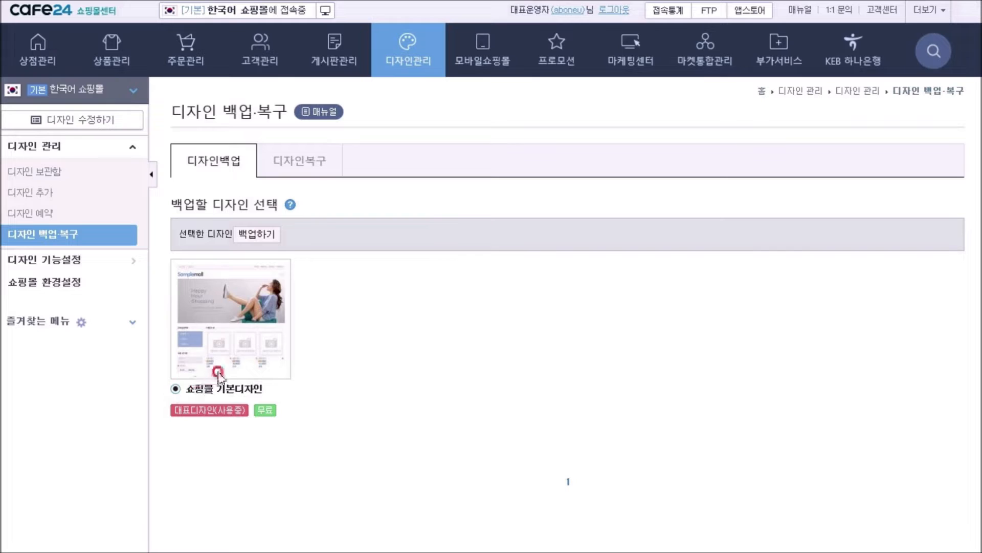
{"action": "left_click", "coordinate": [250, 234]}
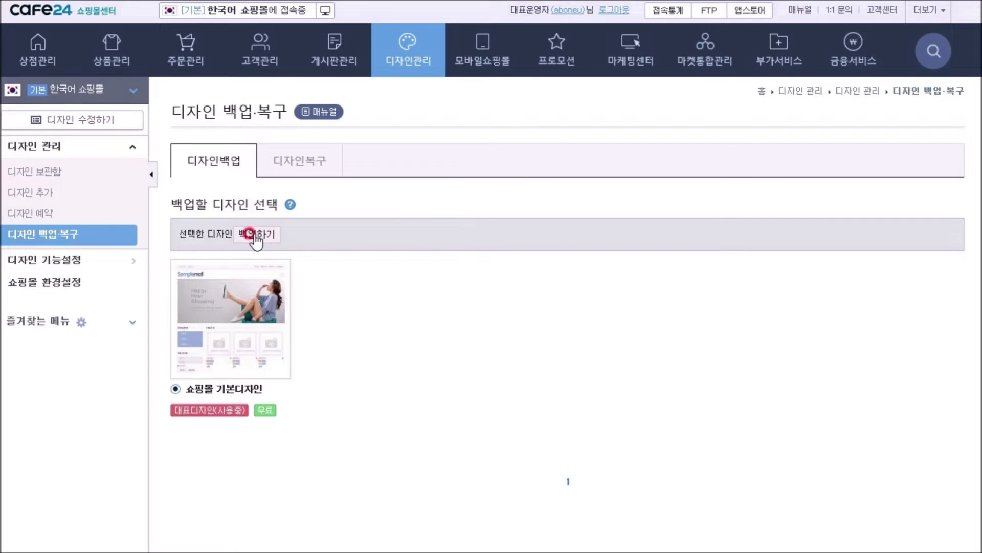
{"action": "left_click", "coordinate": [256, 235]}
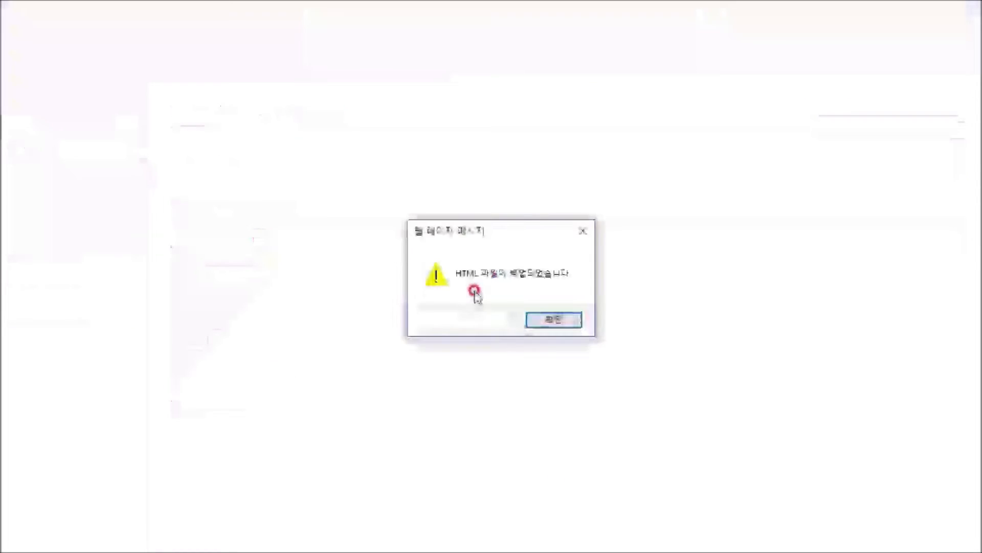
{"action": "left_click", "coordinate": [545, 320]}
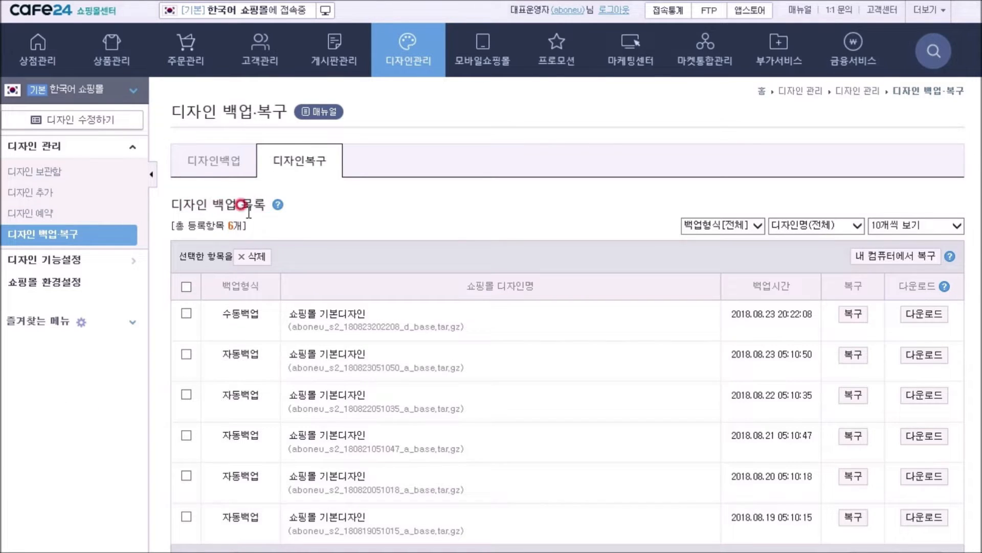
In the 디자인복구 list, mark the 2018.08.23 05:10:50 automatic backup and read the help on backup retention and backed-up file types
{"action": "left_click", "coordinate": [186, 353]}
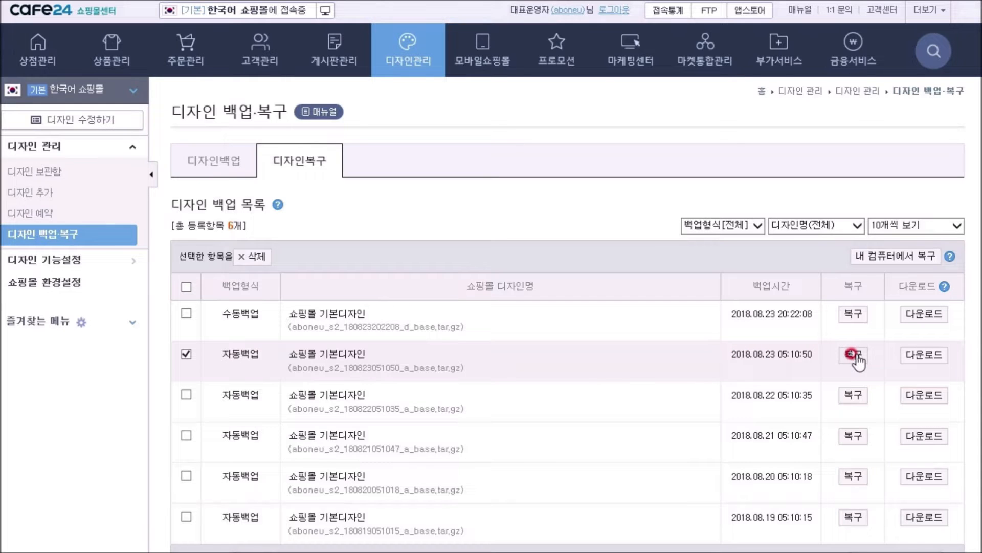
{"action": "left_click", "coordinate": [278, 204]}
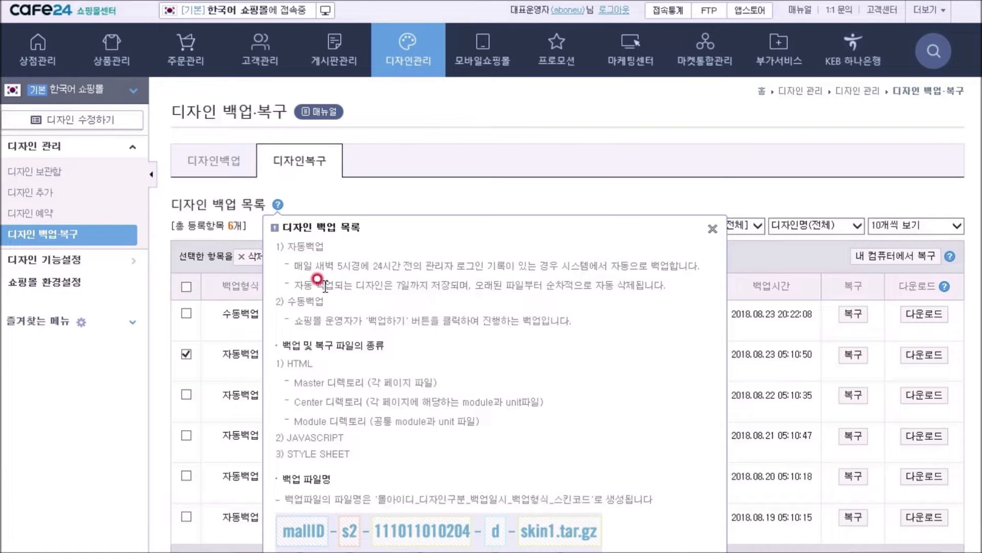
{"action": "left_click_drag", "start_coordinate": [295, 284], "coordinate": [649, 286]}
{"action": "left_click", "coordinate": [501, 285]}
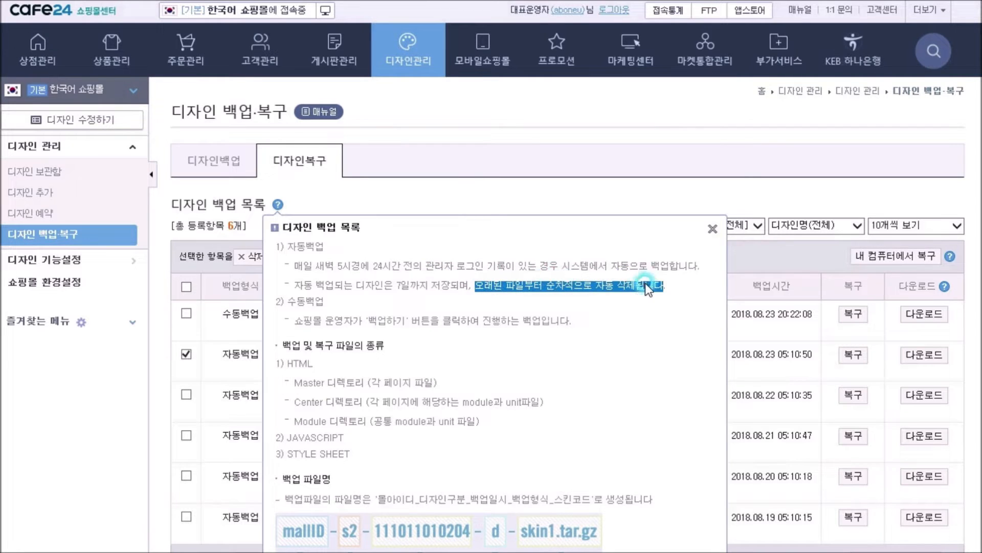
{"action": "left_click", "coordinate": [636, 292]}
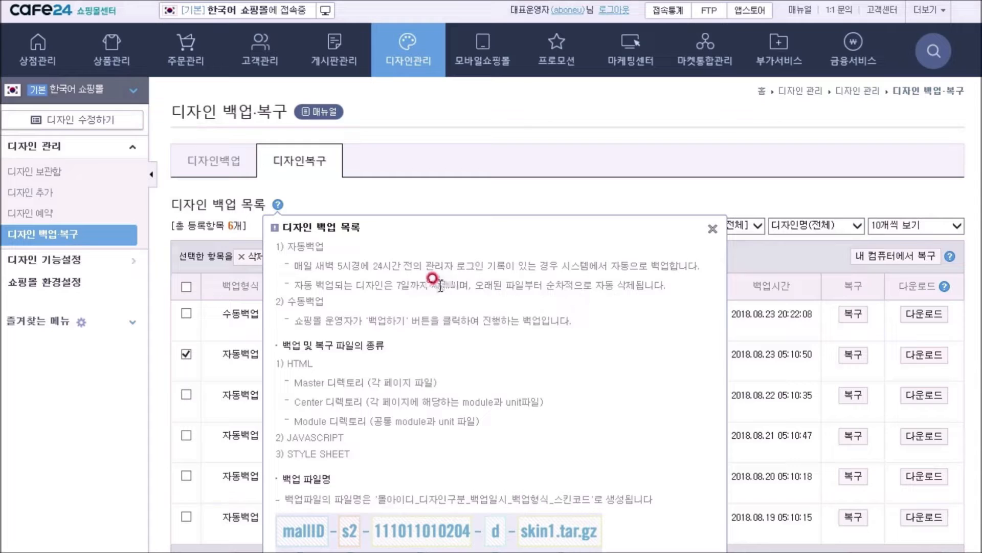
{"action": "left_click", "coordinate": [408, 298]}
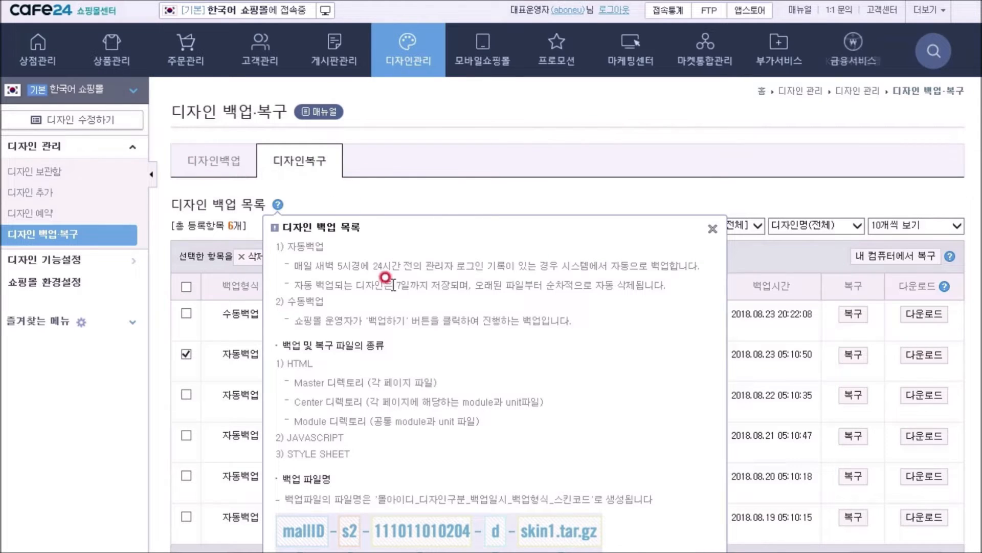
{"action": "left_click_drag", "start_coordinate": [286, 363], "coordinate": [352, 455]}
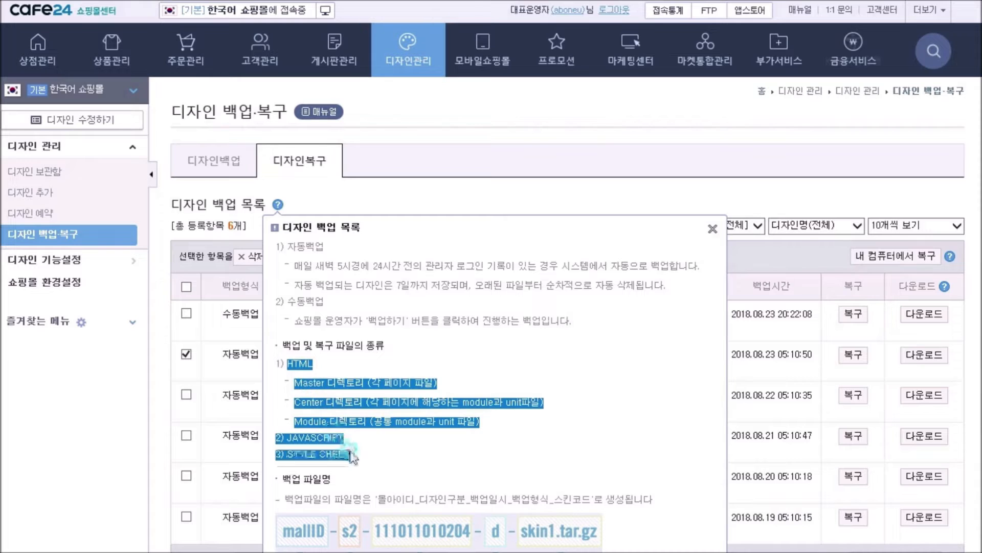
{"action": "left_click", "coordinate": [411, 359]}
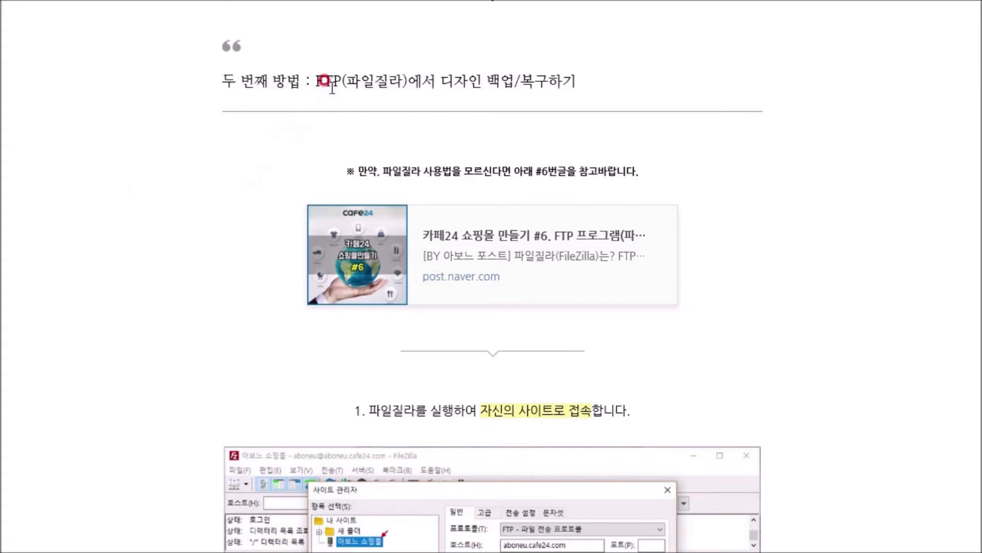
Read the post's second backup method using FTP, and check the remote sde_design and web folders in FileZilla
{"action": "left_click_drag", "start_coordinate": [314, 80], "coordinate": [620, 94]}
{"action": "left_click", "coordinate": [647, 95]}
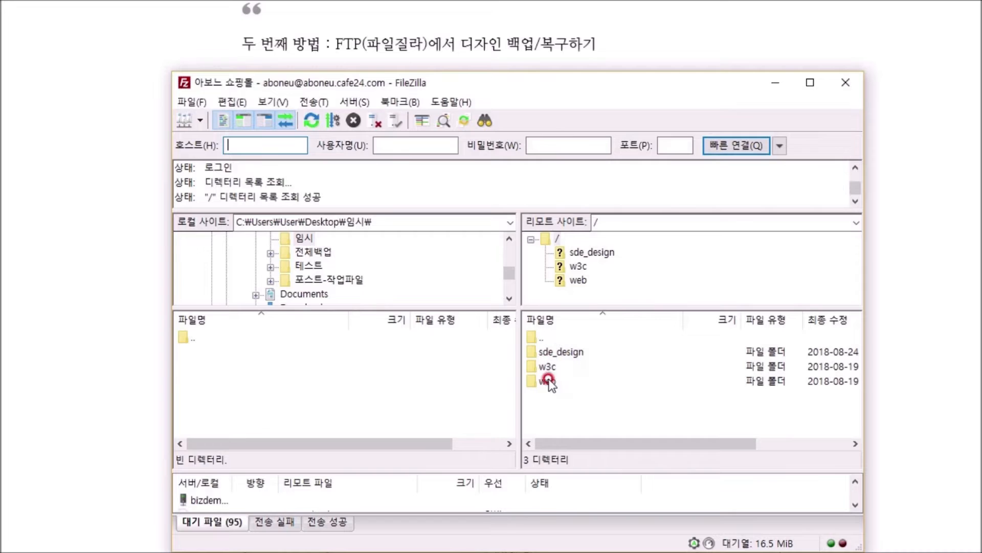
{"action": "left_click", "coordinate": [554, 353]}
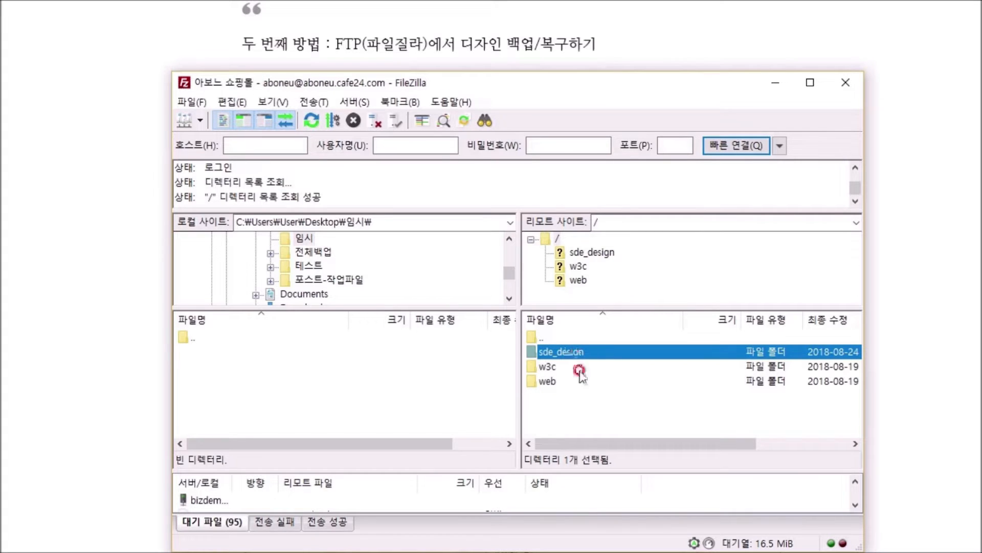
{"action": "left_click", "coordinate": [552, 382]}
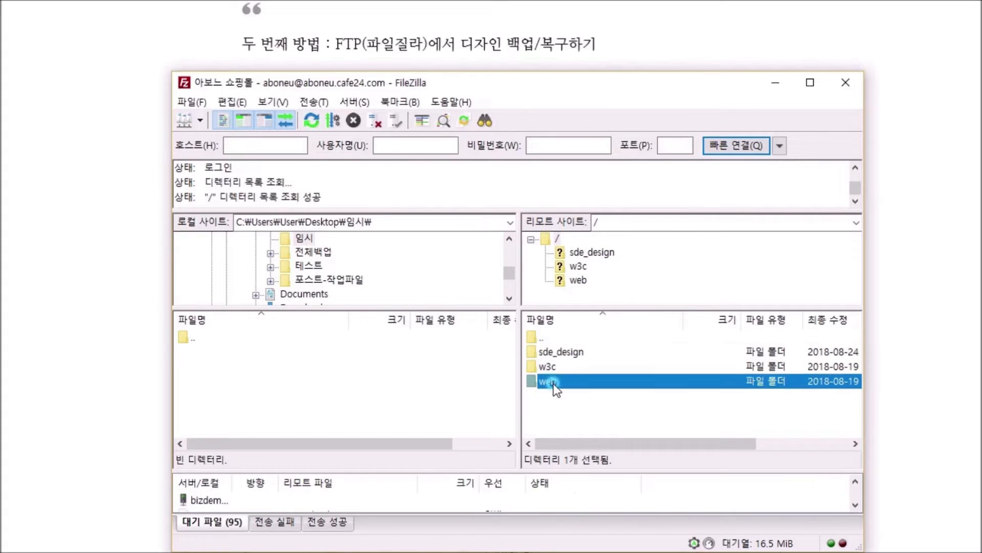
{"action": "left_click", "coordinate": [580, 407]}
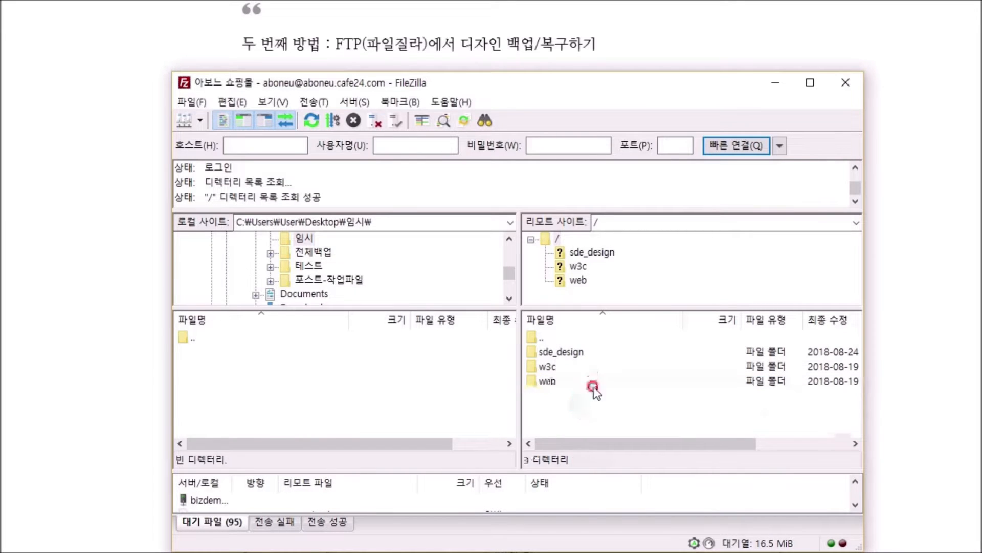
{"action": "left_click", "coordinate": [572, 352]}
{"action": "left_click", "coordinate": [554, 383]}
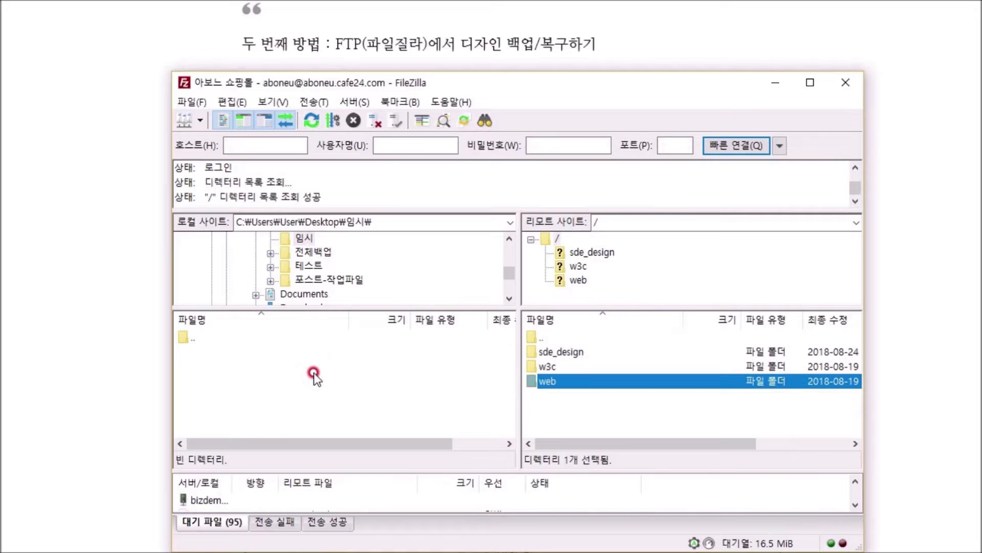
Download the remote sde_design and web folders into the local 임시 folder as a design backup
{"action": "left_click", "coordinate": [563, 352]}
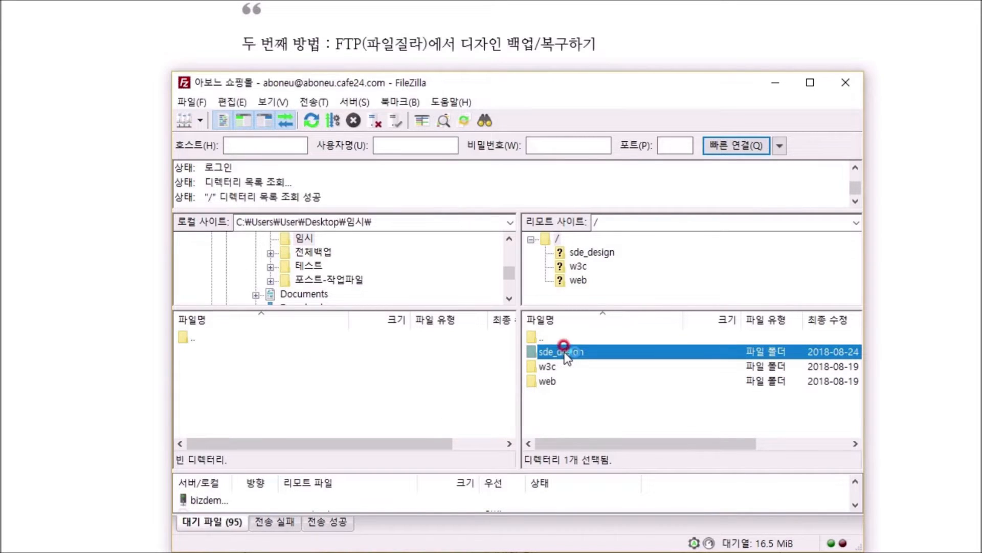
{"action": "right_click", "coordinate": [566, 353]}
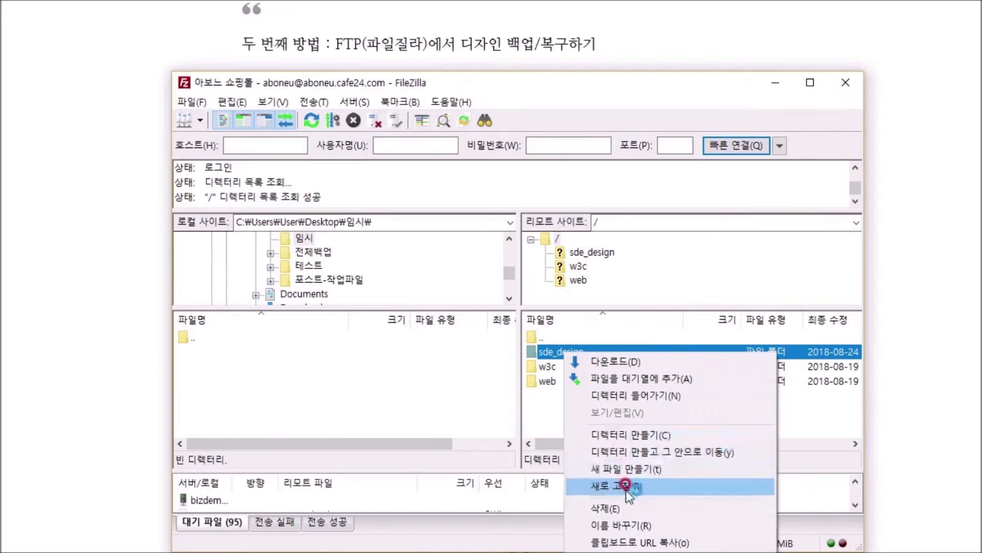
{"action": "left_click", "coordinate": [611, 363]}
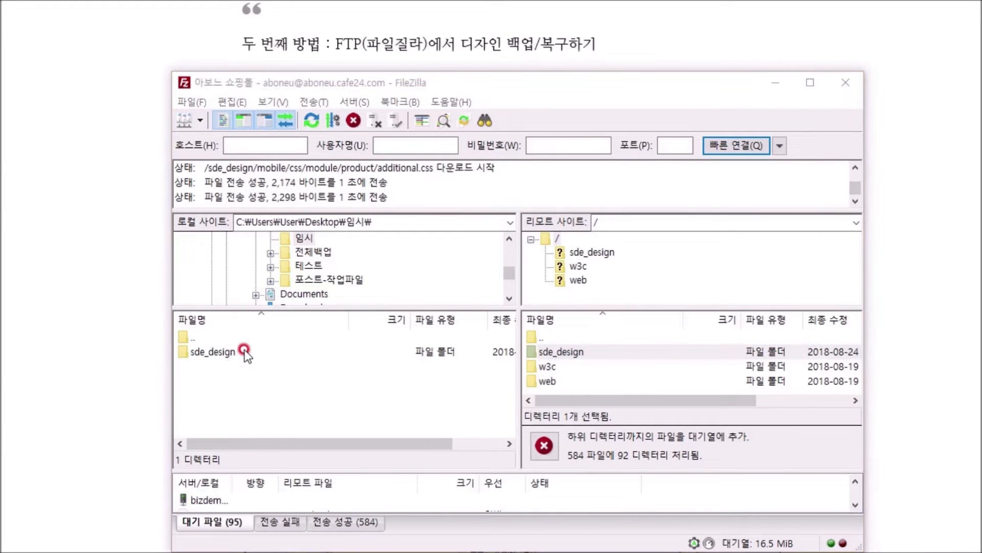
{"action": "right_click", "coordinate": [545, 382]}
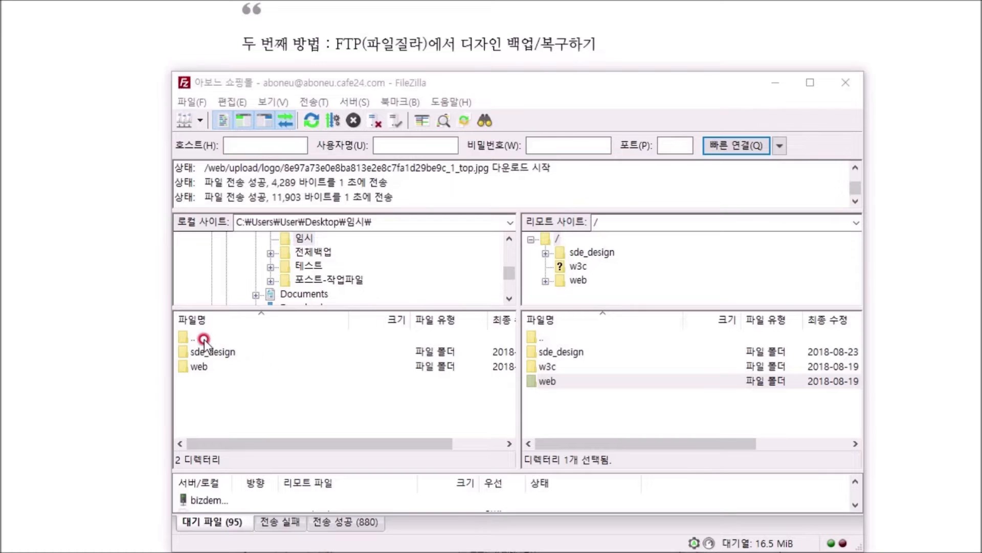
Restore the design by uploading the local sde_design folder to the remote root, always overwriting existing files
{"action": "left_click", "coordinate": [221, 352]}
{"action": "left_click", "coordinate": [200, 366]}
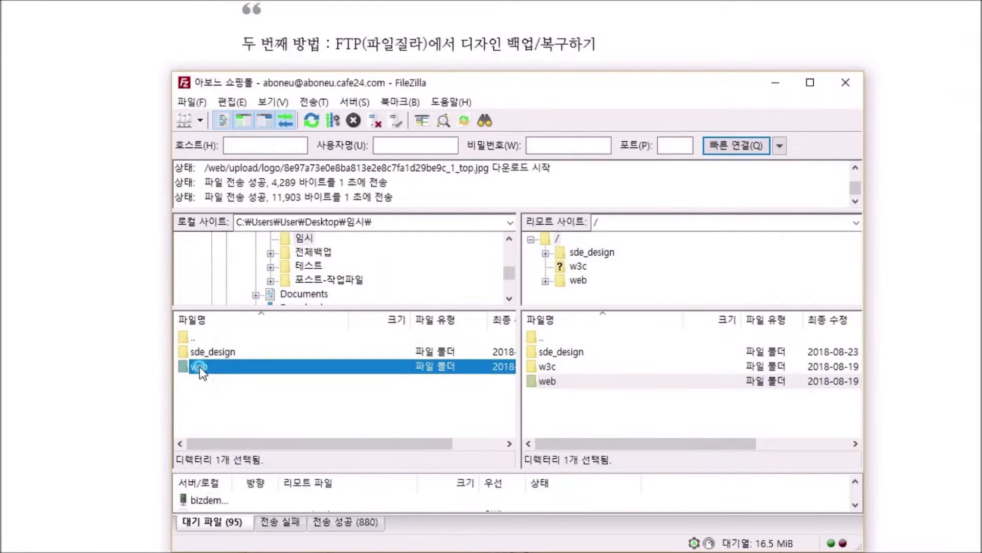
{"action": "left_click", "coordinate": [241, 406]}
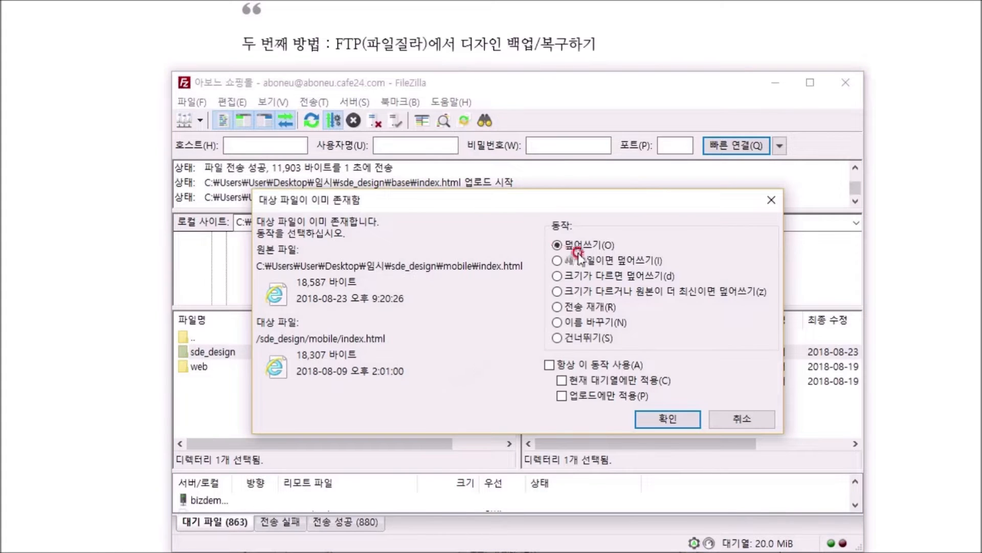
{"action": "left_click", "coordinate": [549, 364]}
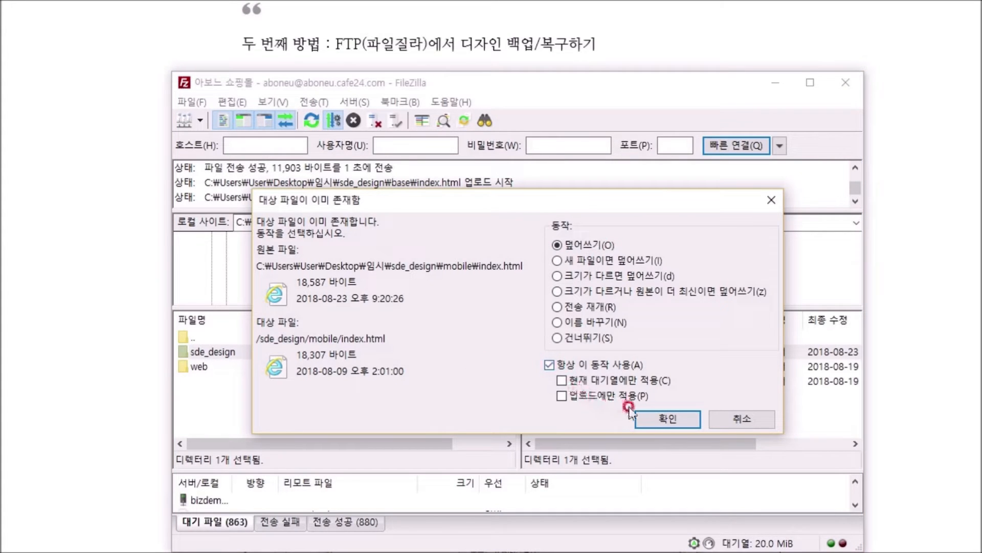
{"action": "left_click", "coordinate": [648, 415]}
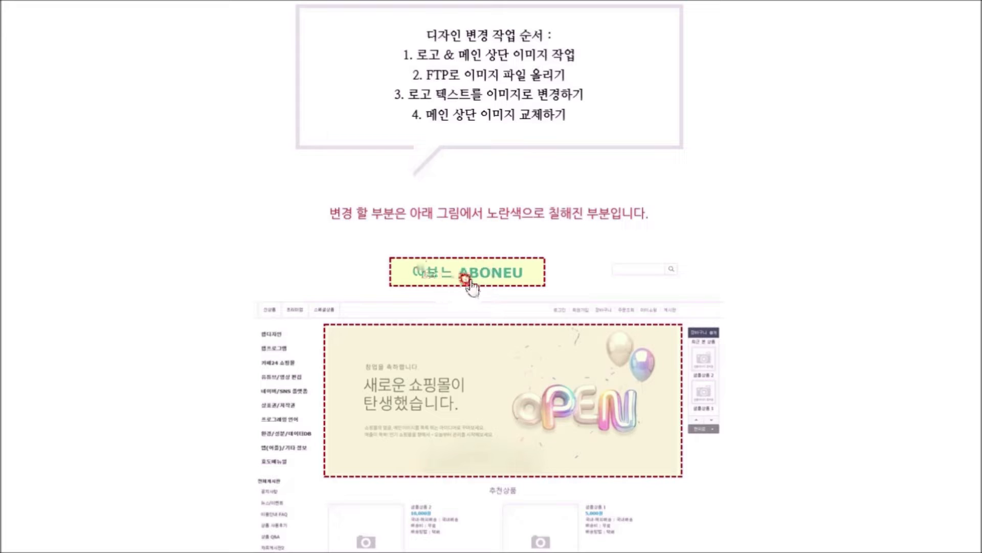
In the browser, read the post's design-change work order and its section on preparing logo.jpg and main_visual.jpg
{"action": "left_click_drag", "start_coordinate": [486, 94], "coordinate": [595, 110]}
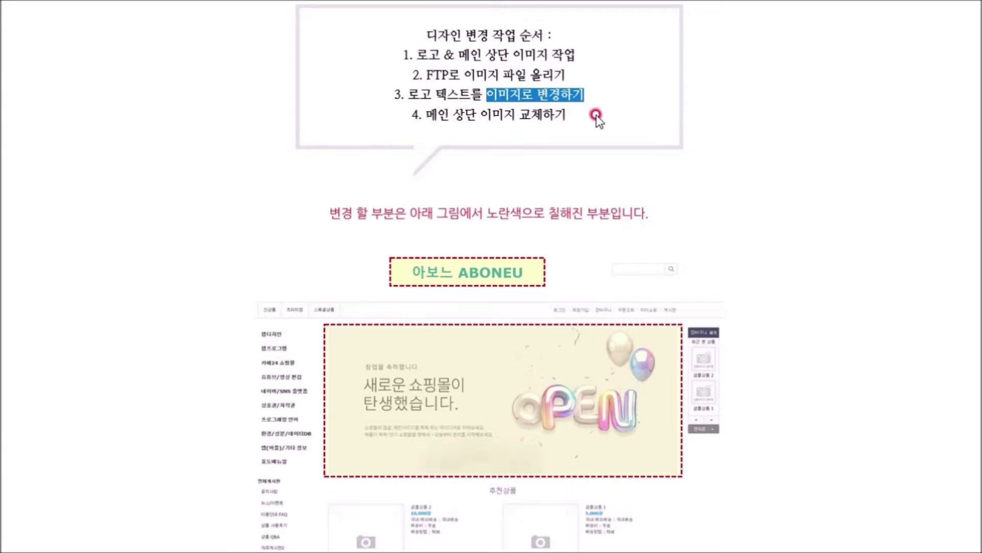
{"action": "left_click", "coordinate": [597, 114]}
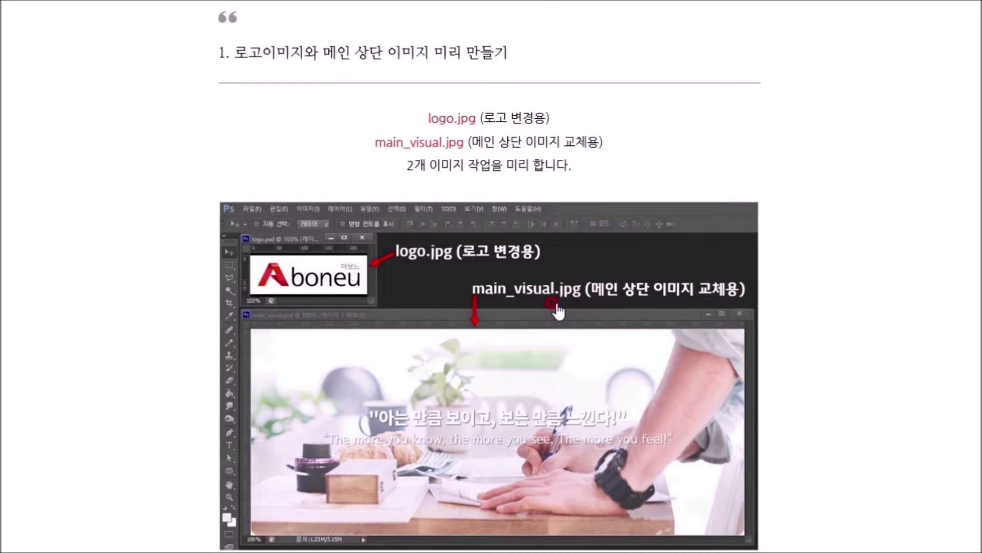
{"action": "scroll", "coordinate": [558, 311], "scroll_direction": "down", "scroll_amount": 10}
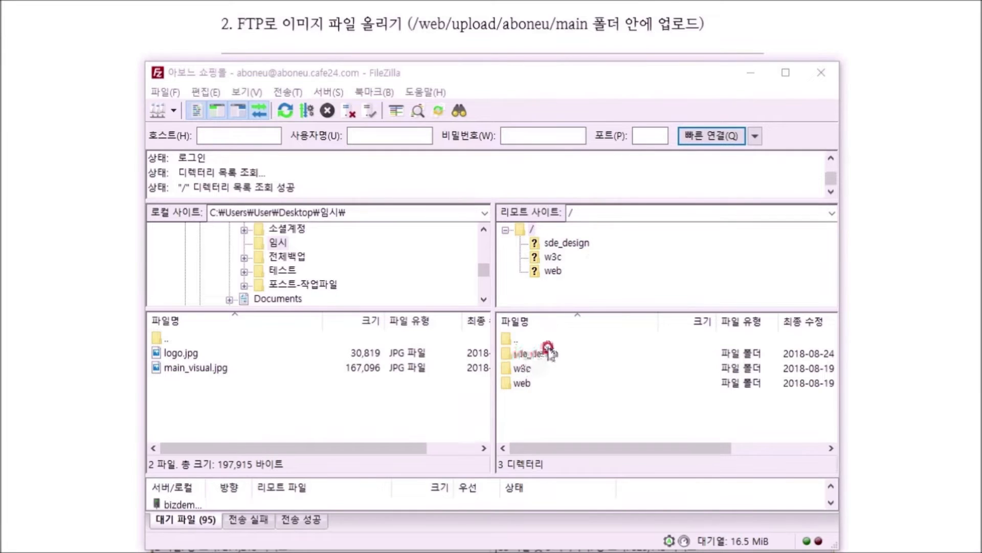
In FileZilla, go to the remote /web/upload folder and create a directory named aboneu in it
{"action": "double_click", "coordinate": [522, 383]}
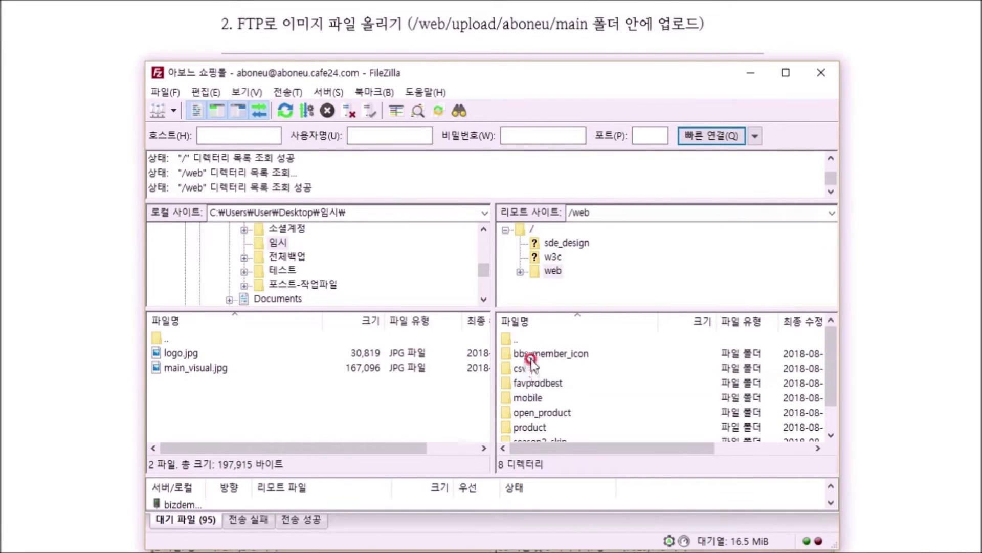
{"action": "scroll", "coordinate": [531, 364], "scroll_direction": "down", "scroll_amount": 1}
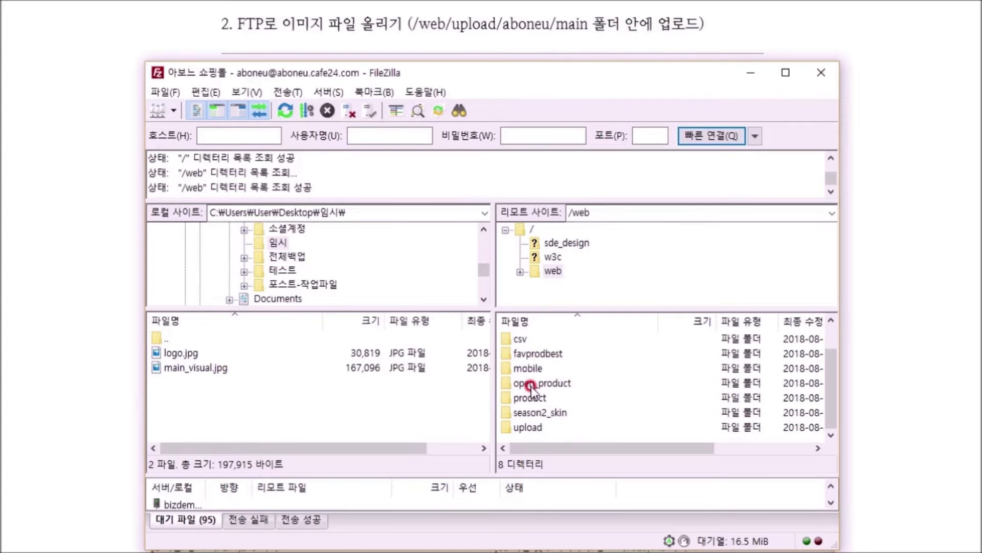
{"action": "double_click", "coordinate": [528, 428]}
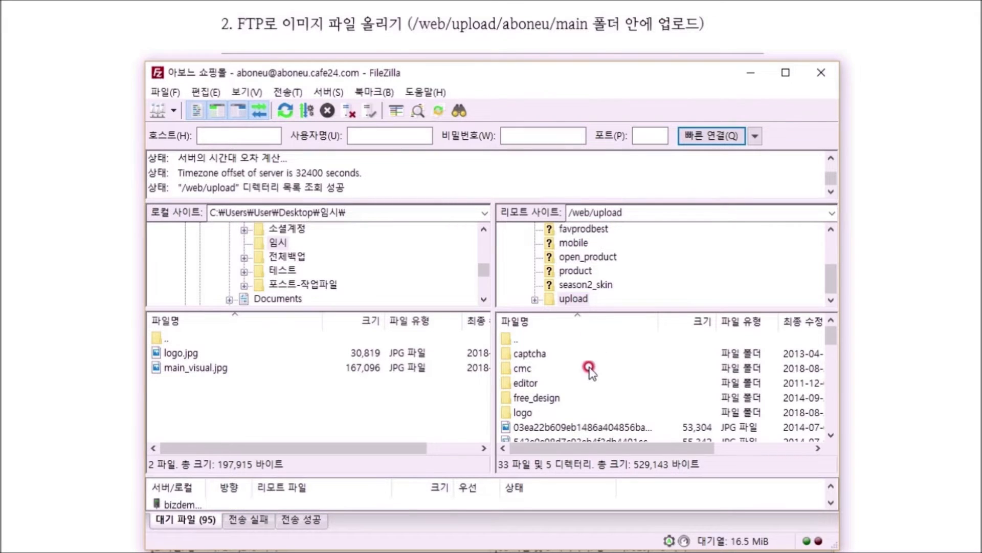
{"action": "left_click", "coordinate": [622, 339]}
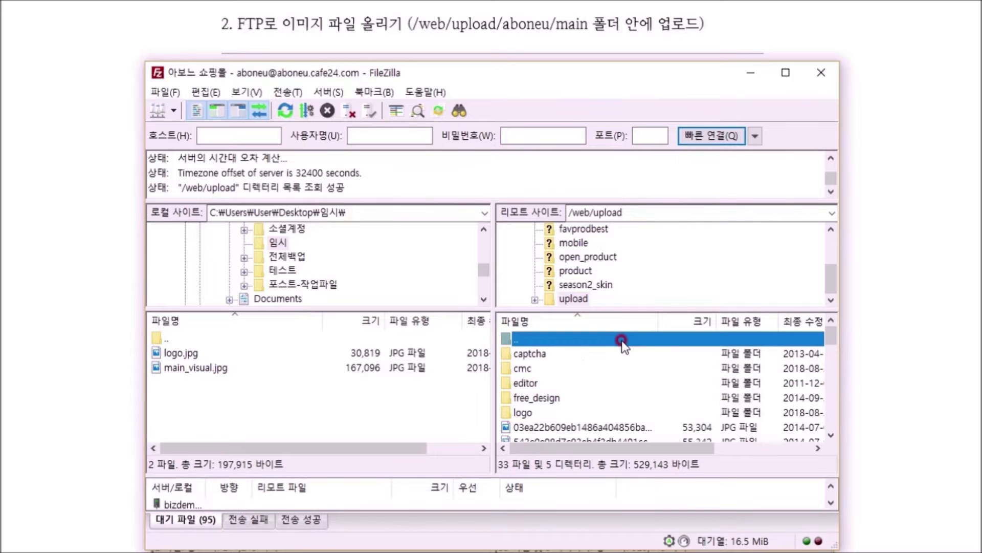
{"action": "right_click", "coordinate": [622, 340]}
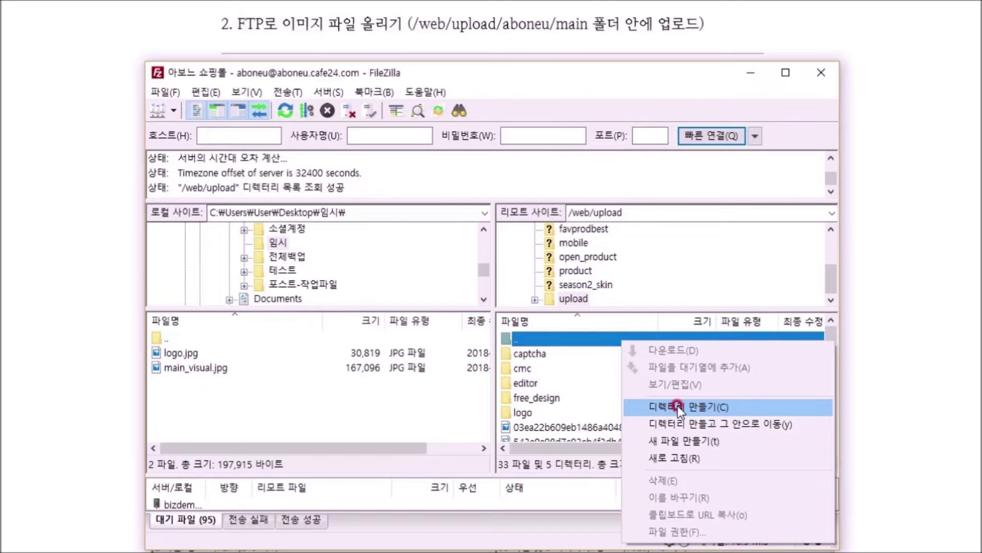
{"action": "left_click", "coordinate": [678, 407]}
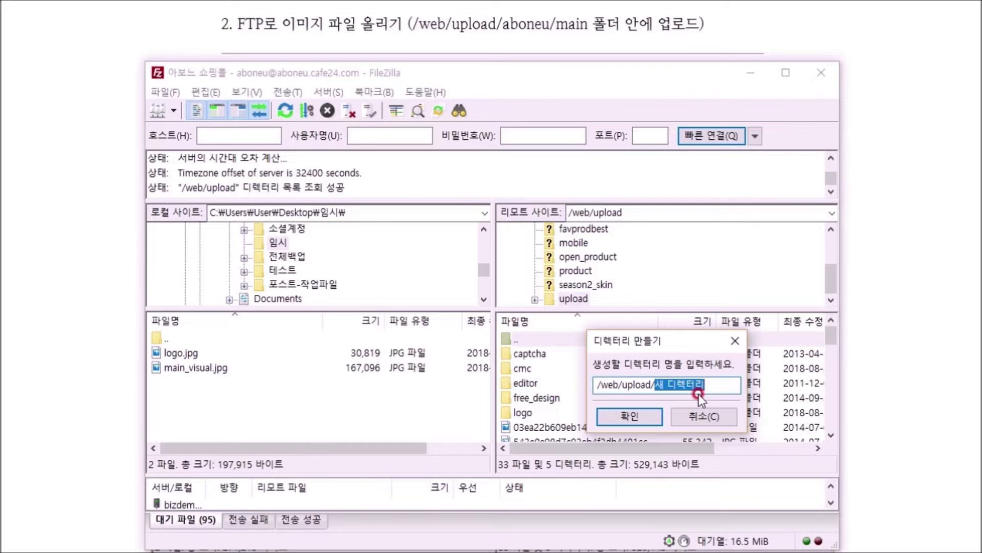
{"action": "type", "text": "aboneu"}
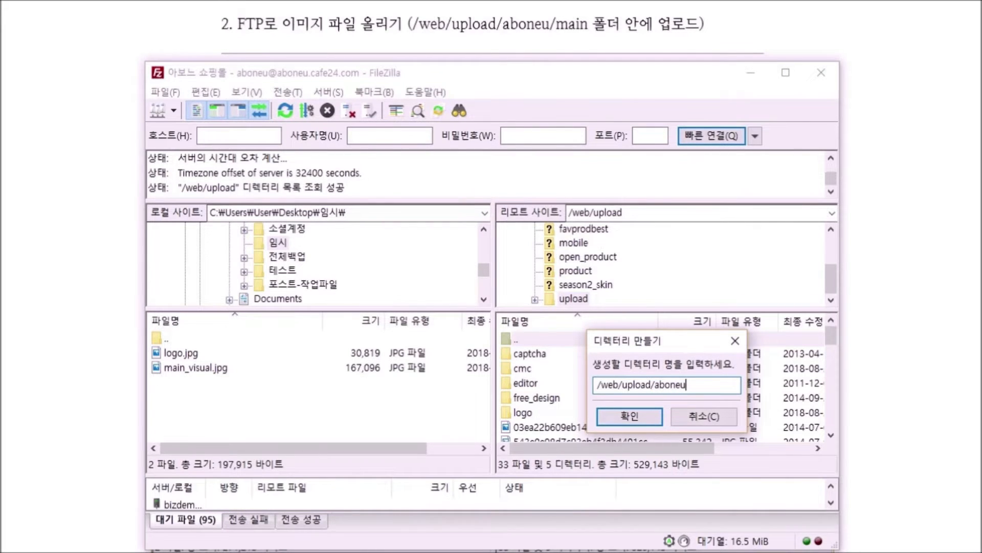
{"action": "left_click", "coordinate": [649, 417]}
Enter the remote aboneu folder and create a directory named main inside it
{"action": "left_click", "coordinate": [532, 354]}
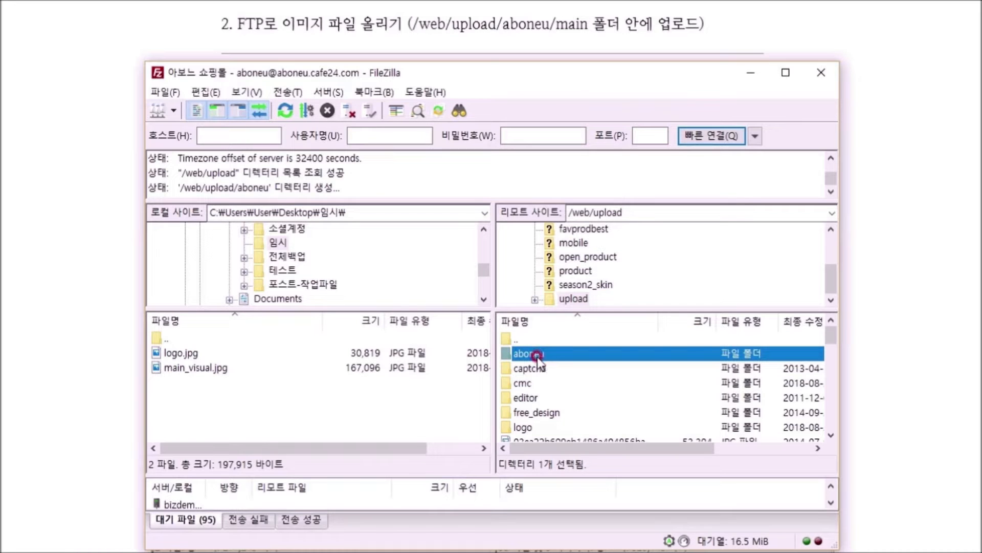
{"action": "double_click", "coordinate": [536, 357]}
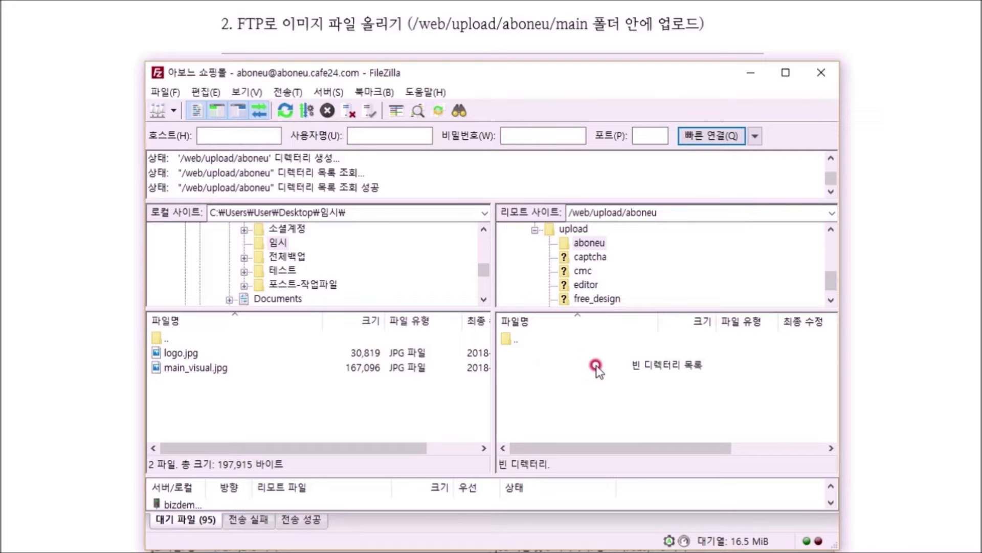
{"action": "right_click", "coordinate": [545, 370]}
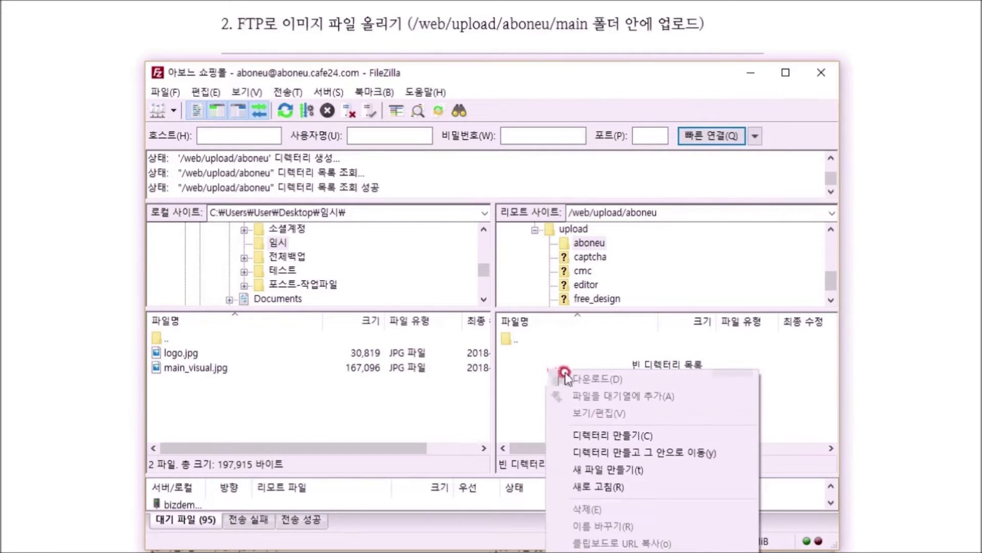
{"action": "left_click", "coordinate": [608, 434]}
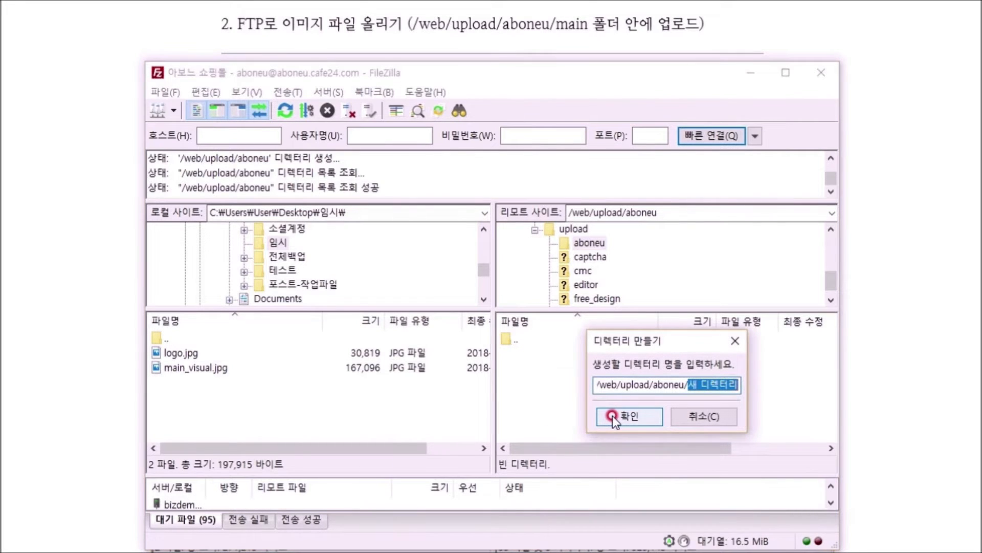
{"action": "type", "text": "main"}
{"action": "left_click", "coordinate": [612, 417]}
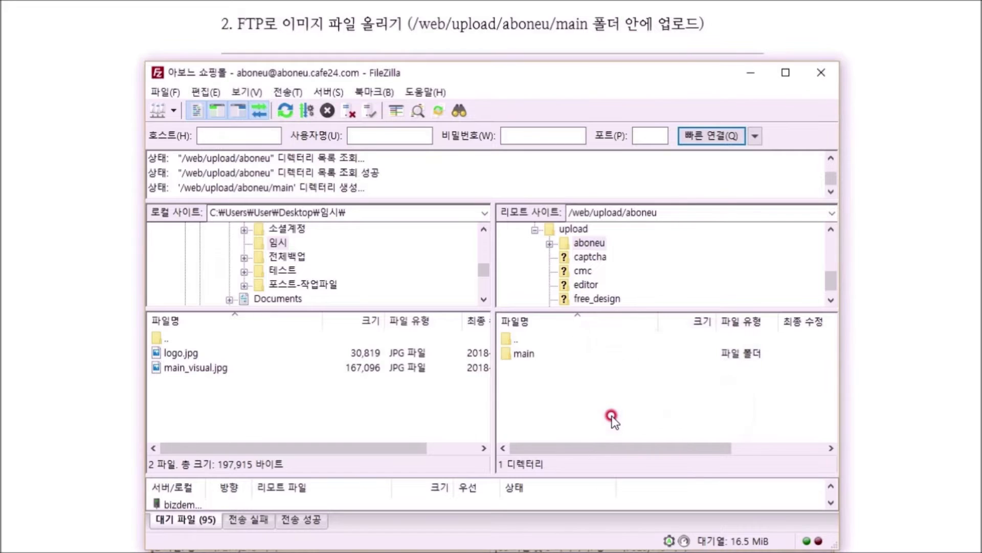
Upload logo.jpg and main_visual.jpg from the local 임시 folder into the remote /web/upload/aboneu/main folder
{"action": "double_click", "coordinate": [527, 354]}
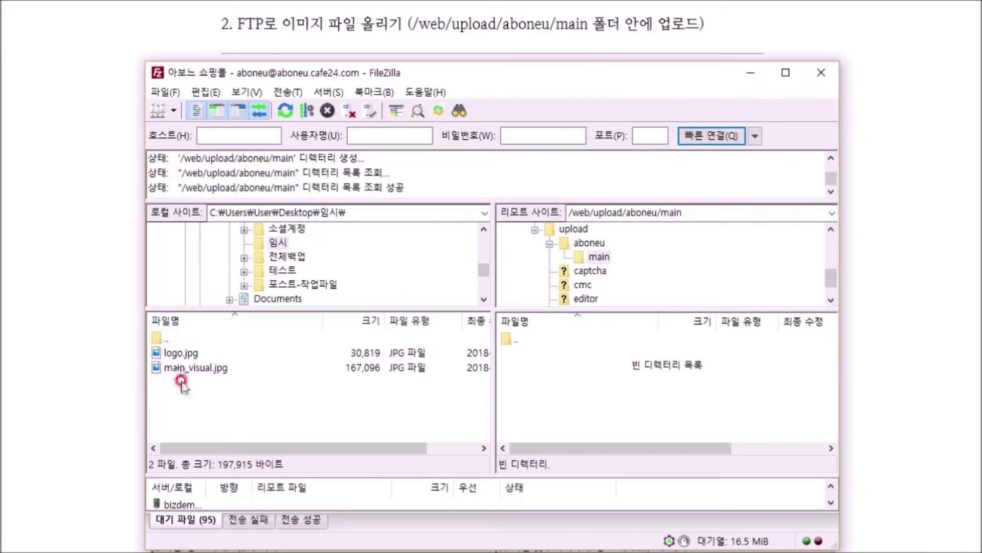
{"action": "left_click", "coordinate": [179, 353]}
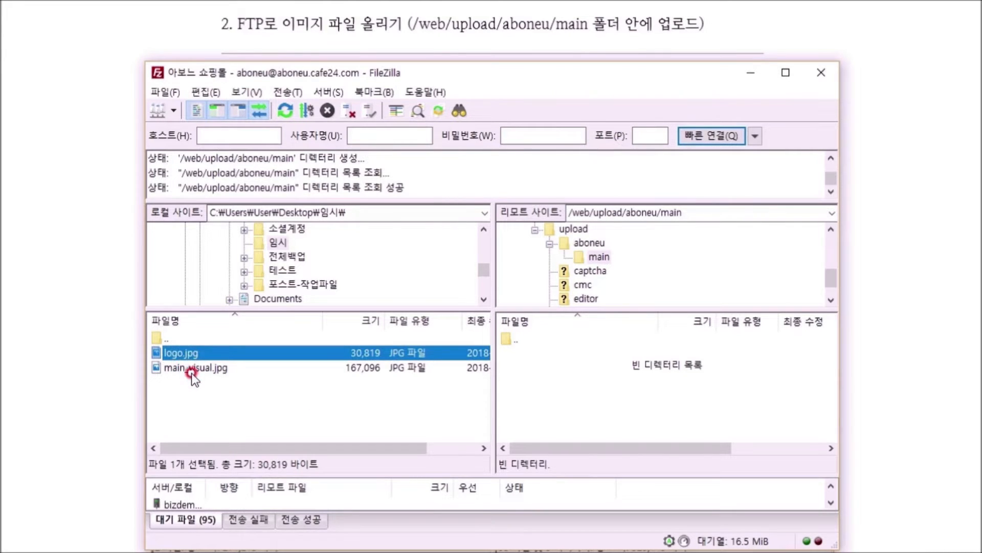
{"action": "left_click", "coordinate": [189, 369]}
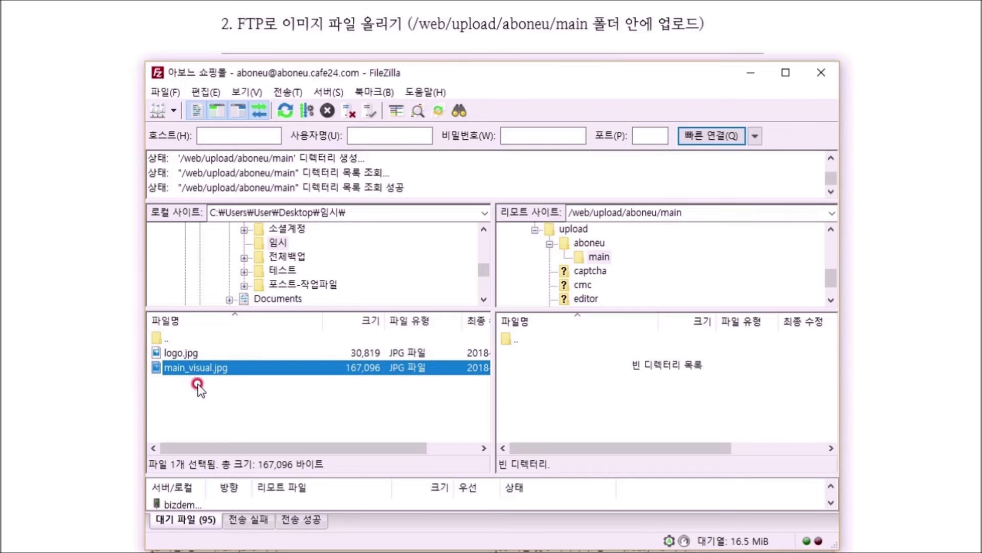
{"action": "left_click_drag", "start_coordinate": [191, 354], "coordinate": [200, 371]}
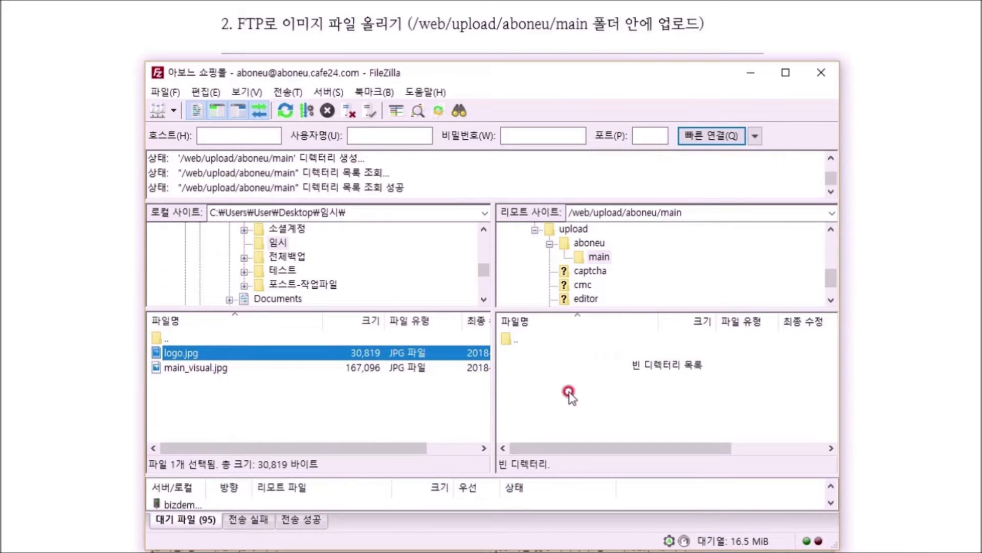
{"action": "left_click", "coordinate": [221, 373], "text": "shift"}
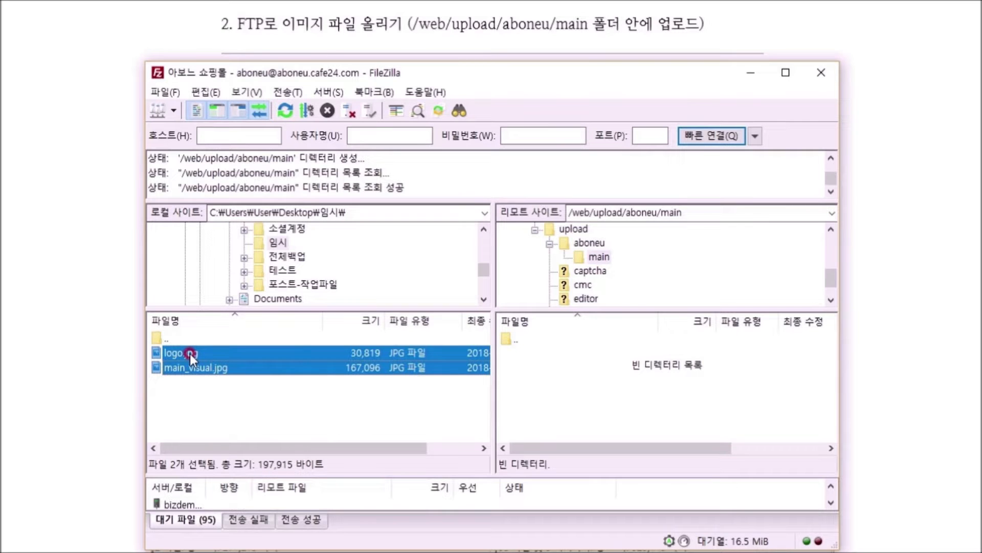
{"action": "right_click", "coordinate": [190, 354]}
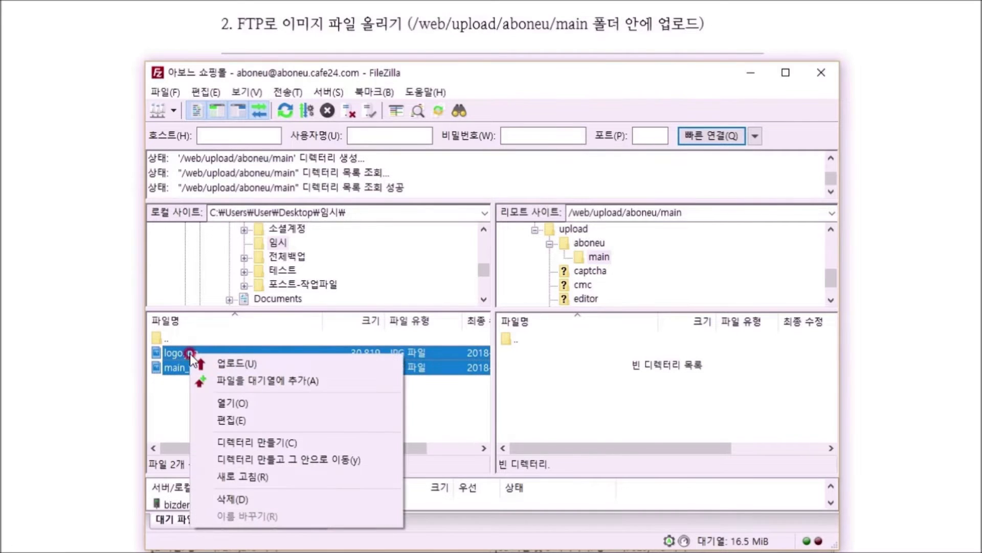
{"action": "left_click", "coordinate": [233, 364]}
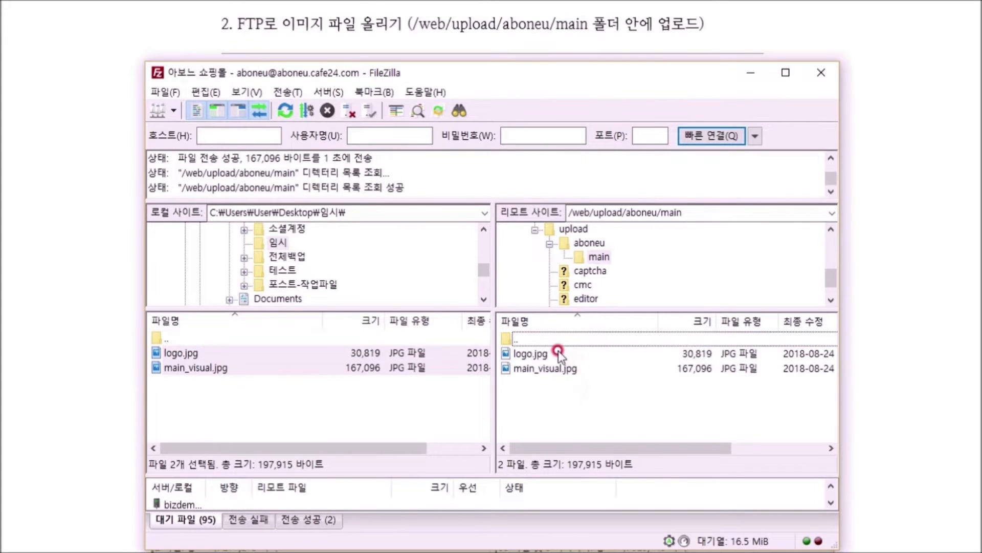
{"action": "double_click", "coordinate": [665, 212]}
{"action": "left_click", "coordinate": [687, 211]}
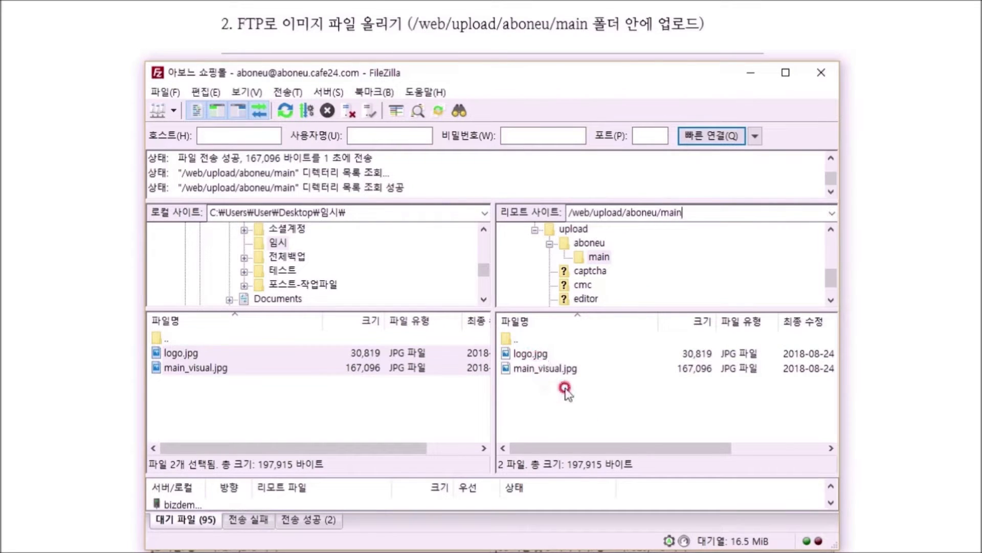
Switch to EditPlus and open main.html from the FTP server's sde_design/base/layout/basic folder
{"action": "left_click", "coordinate": [122, 386]}
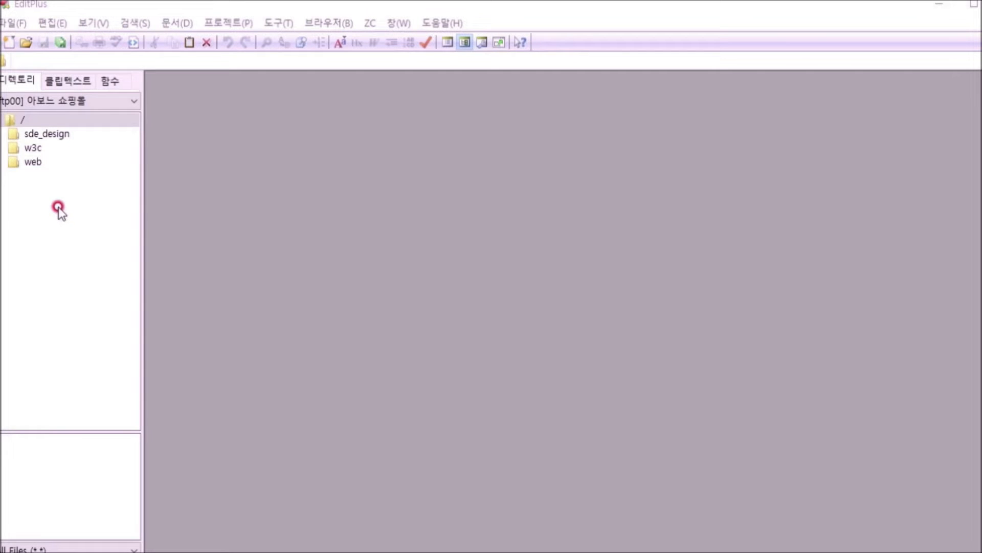
{"action": "left_click", "coordinate": [41, 211]}
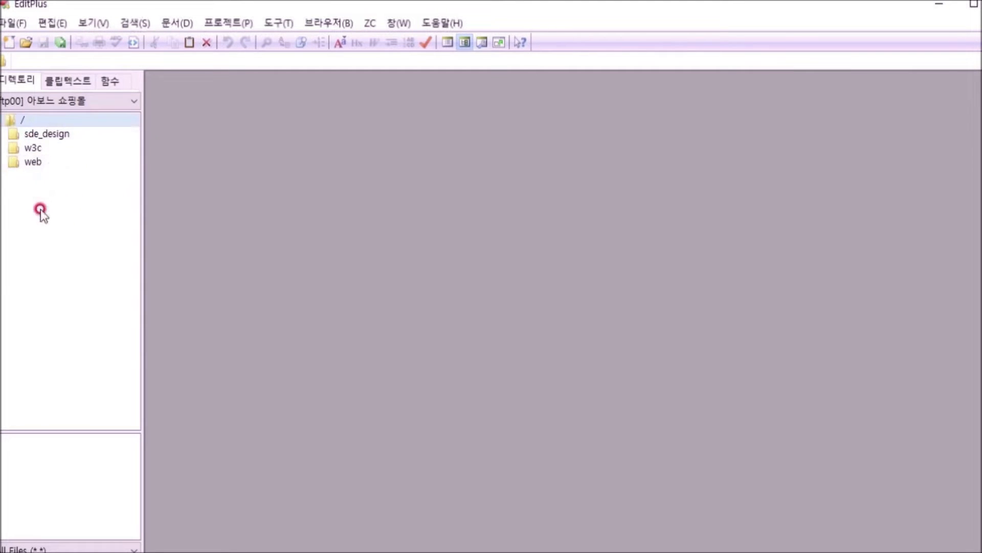
{"action": "double_click", "coordinate": [45, 134]}
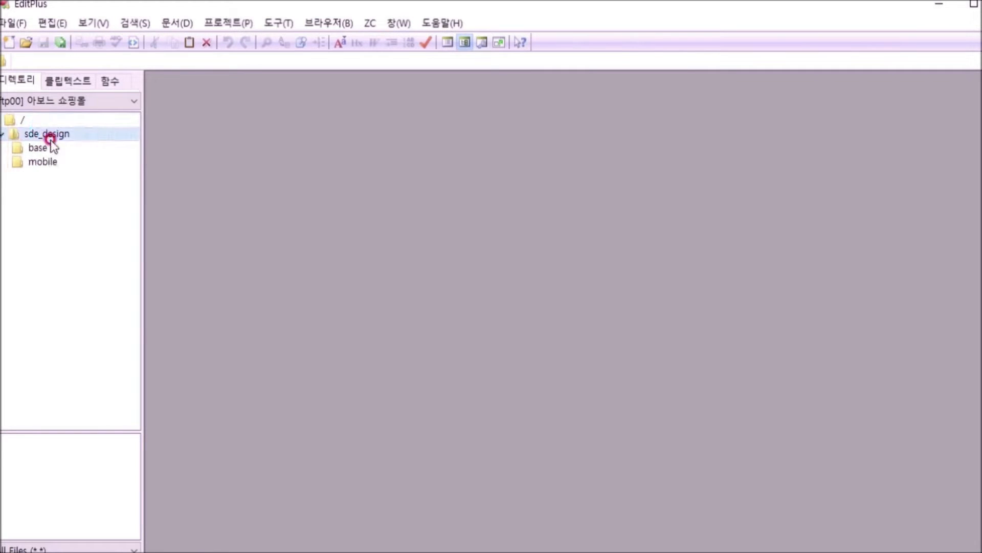
{"action": "double_click", "coordinate": [41, 148]}
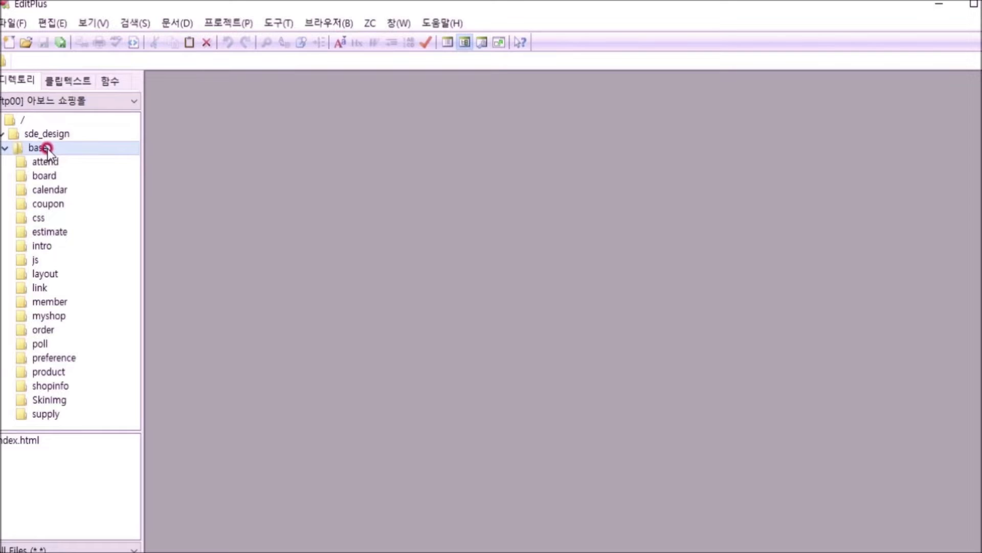
{"action": "double_click", "coordinate": [54, 273]}
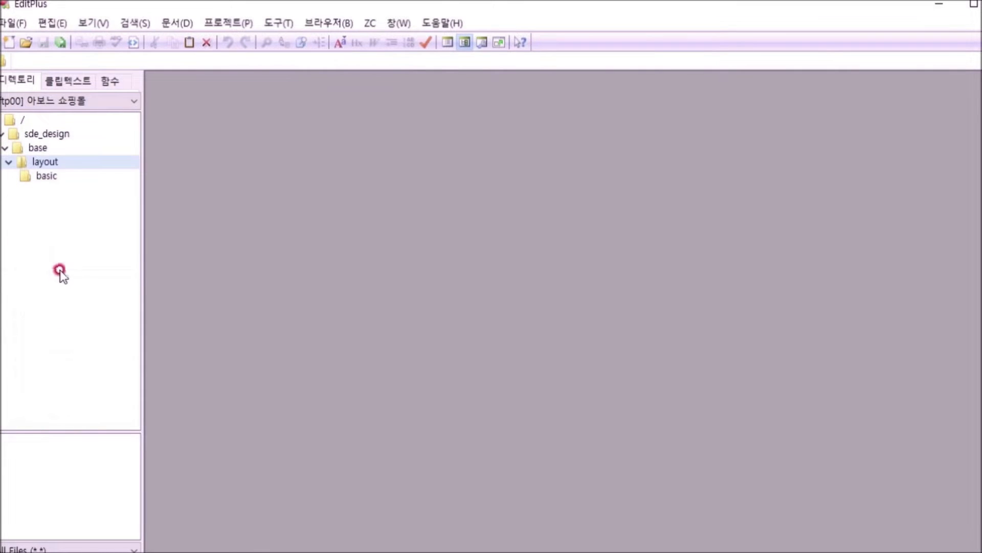
{"action": "double_click", "coordinate": [49, 179]}
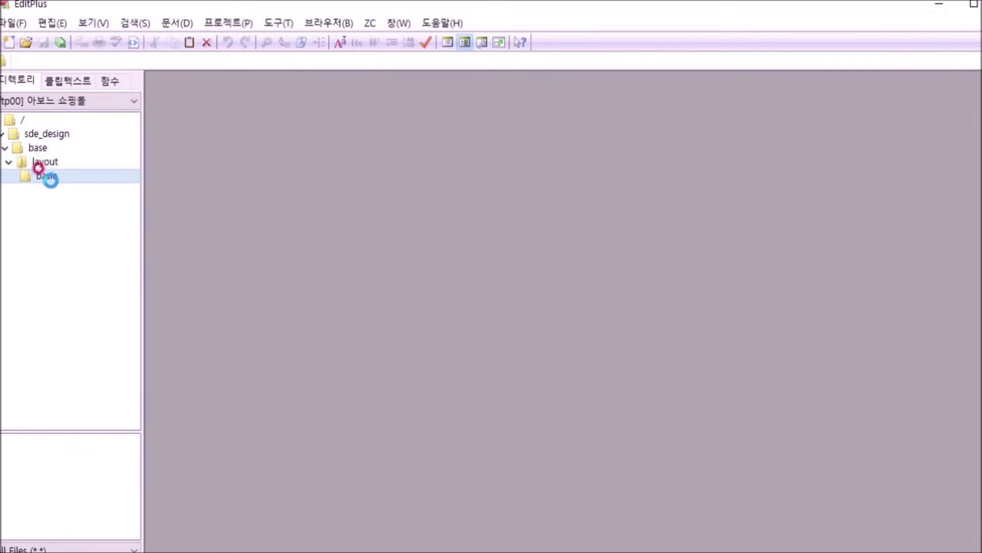
{"action": "left_click_drag", "start_coordinate": [67, 432], "coordinate": [69, 321]}
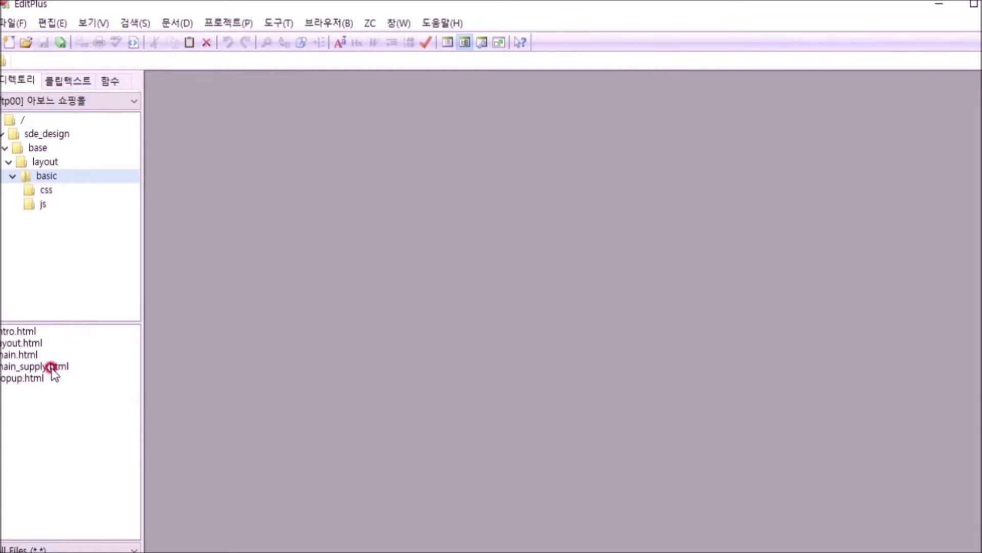
{"action": "double_click", "coordinate": [25, 356]}
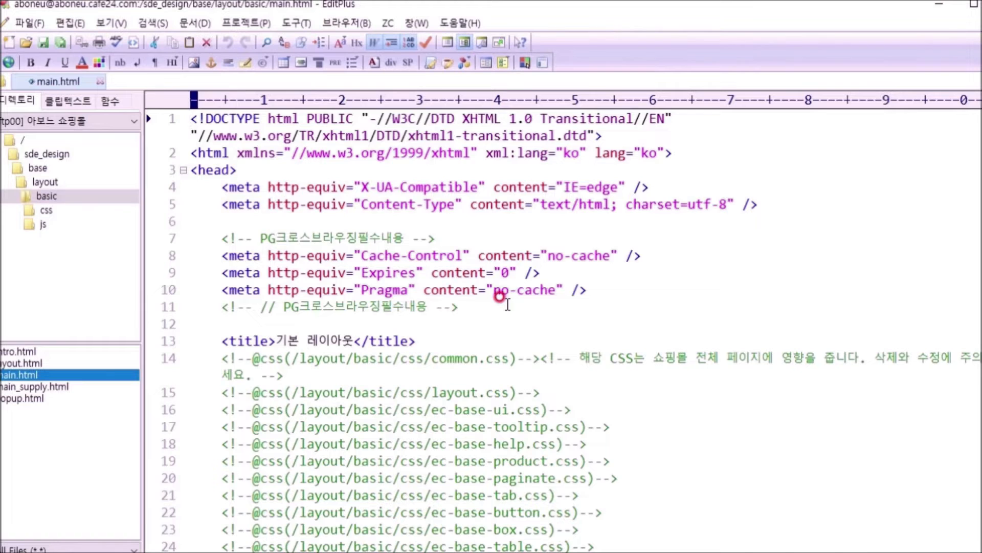
Locate the {$mall_name} variable in the Layout_LogoTop block and compare it with the text logo on the live shop page
{"action": "scroll", "coordinate": [500, 296], "scroll_direction": "down", "scroll_amount": 9}
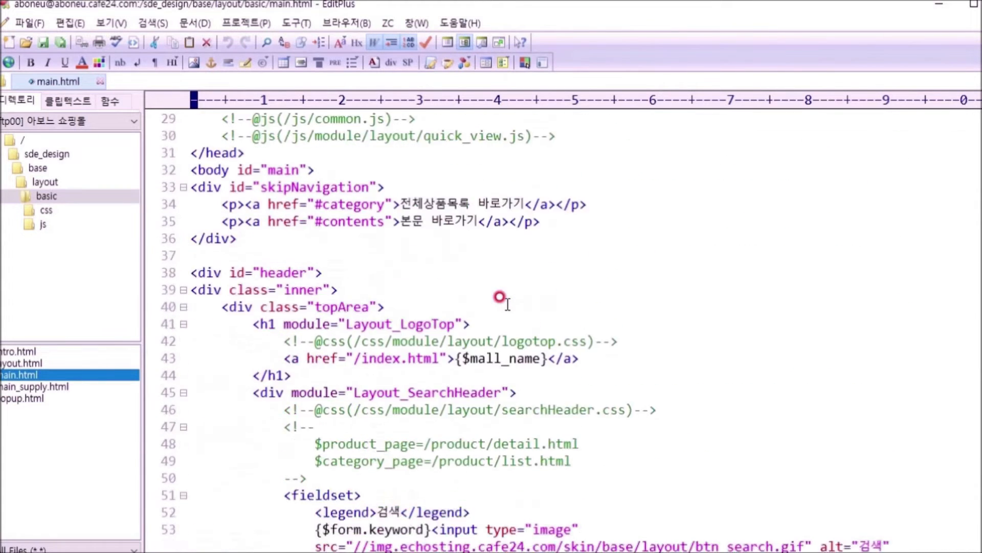
{"action": "scroll", "coordinate": [499, 297], "scroll_direction": "down", "scroll_amount": 2}
{"action": "left_click", "coordinate": [457, 255]}
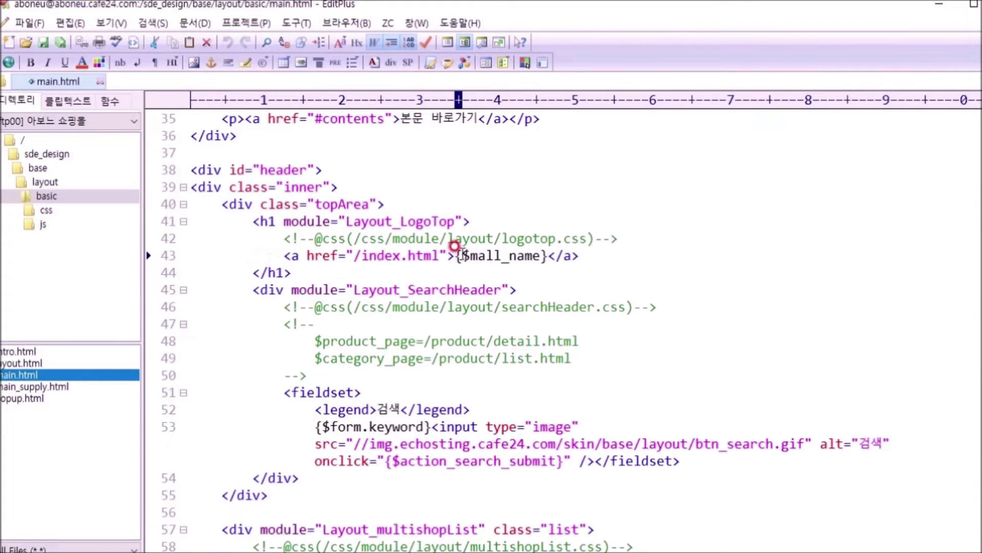
{"action": "key", "text": "Down"}
{"action": "scroll", "coordinate": [454, 302], "scroll_direction": "up", "scroll_amount": 1}
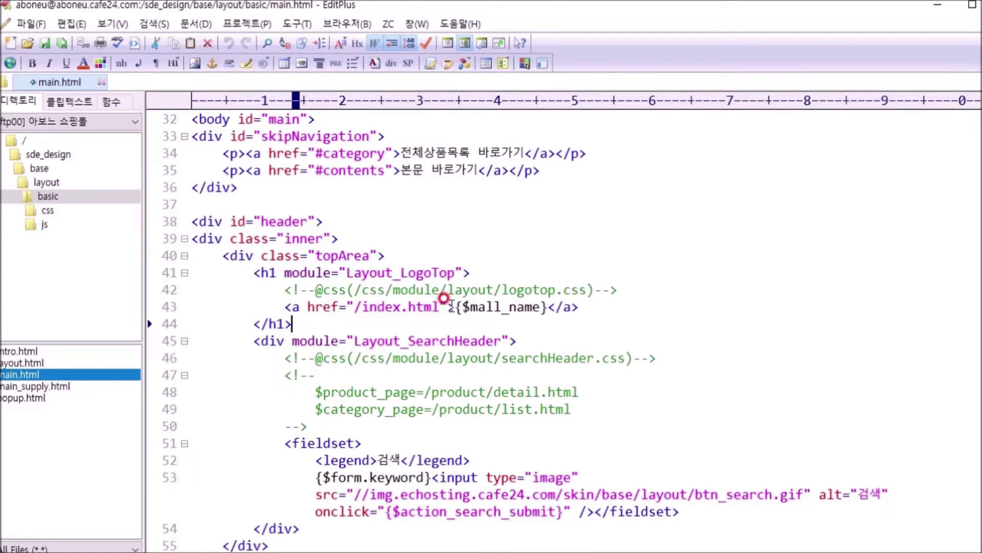
{"action": "scroll", "coordinate": [460, 307], "scroll_direction": "down", "scroll_amount": 1}
{"action": "left_click_drag", "start_coordinate": [455, 255], "coordinate": [548, 256]}
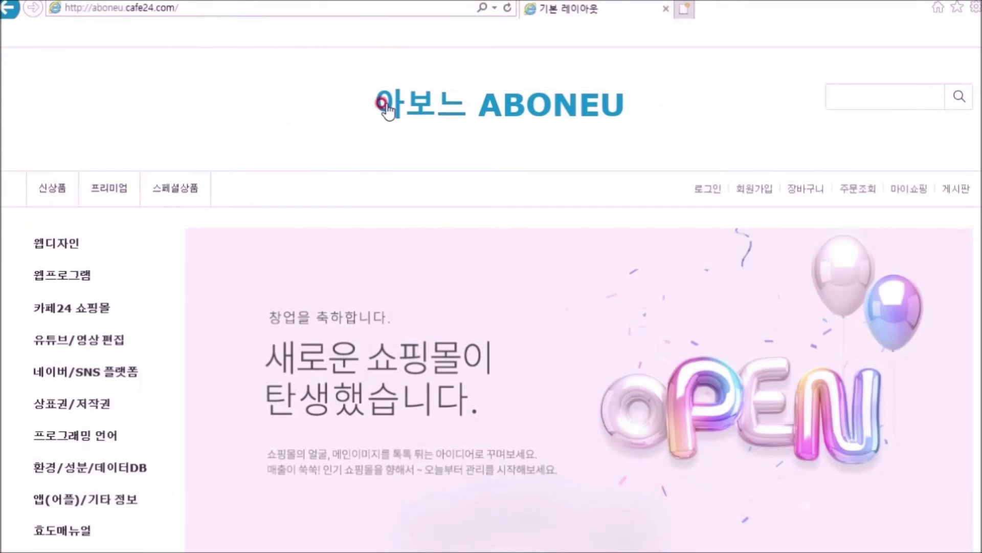
{"action": "left_click_drag", "start_coordinate": [631, 99], "coordinate": [373, 97]}
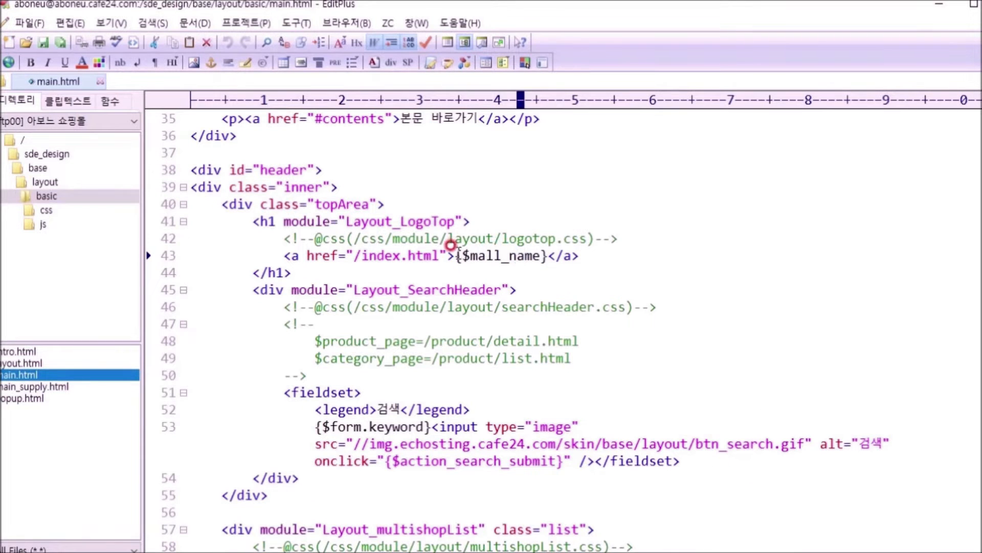
Replace {$mall_name} in the logo link with the start of an image tag, <img src="/web/upload/aboneu/main/
{"action": "left_click_drag", "start_coordinate": [455, 255], "coordinate": [542, 255]}
{"action": "left_click", "coordinate": [542, 256]}
{"action": "left_click_drag", "start_coordinate": [455, 256], "coordinate": [547, 255]}
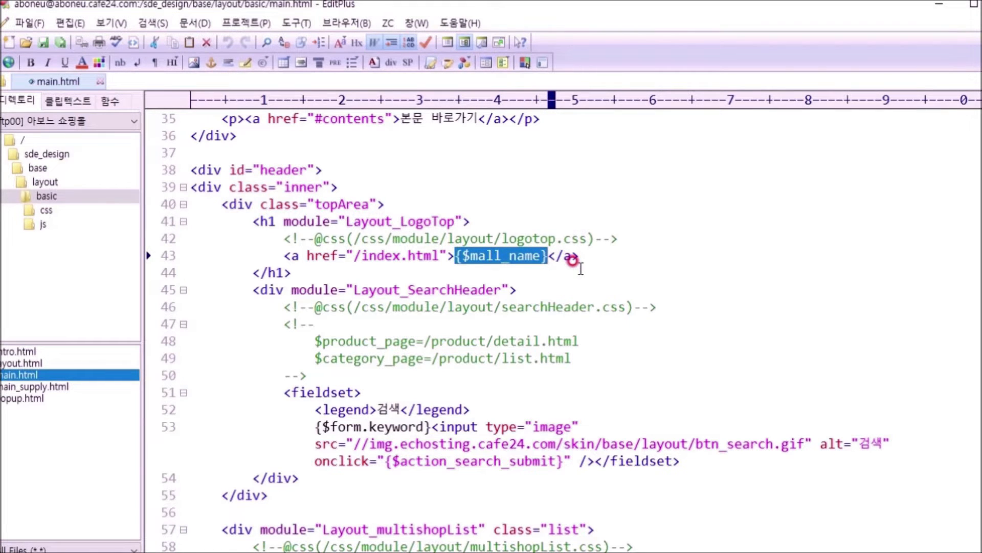
{"action": "key", "text": "Delete"}
{"action": "type", "text": "<img src="}
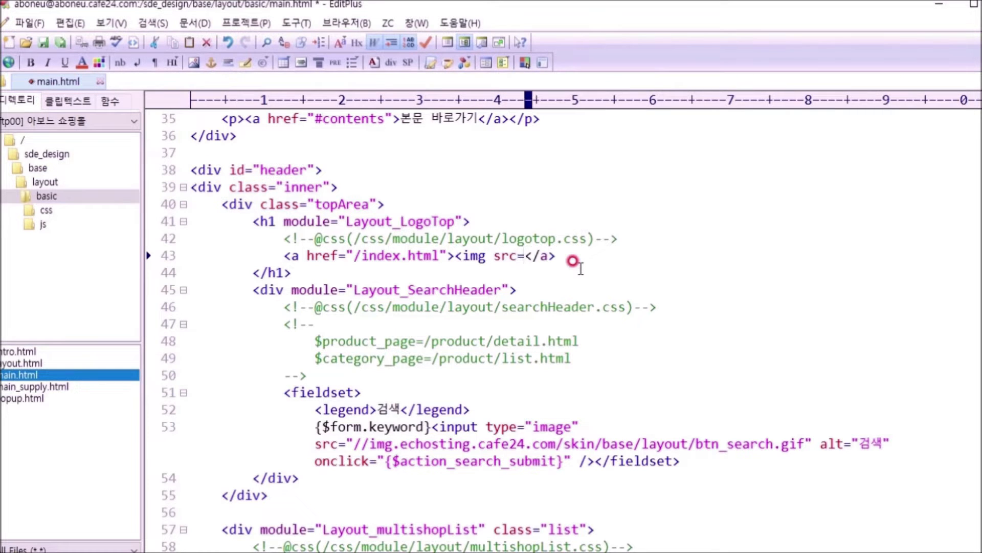
{"action": "type", "text": "\""}
{"action": "type", "text": "/web/"}
{"action": "type", "text": "upl"}
{"action": "type", "text": "oad/"}
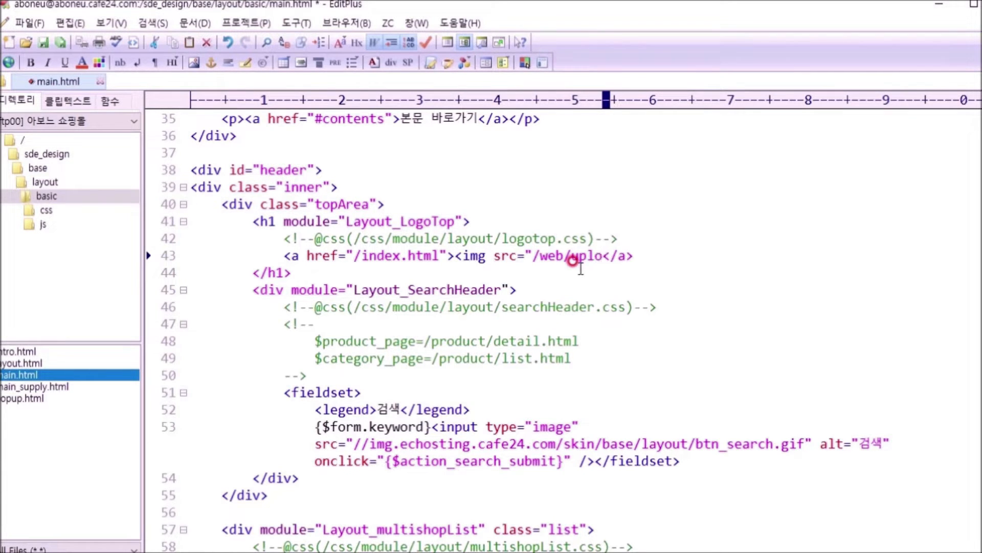
{"action": "type", "text": "abone"}
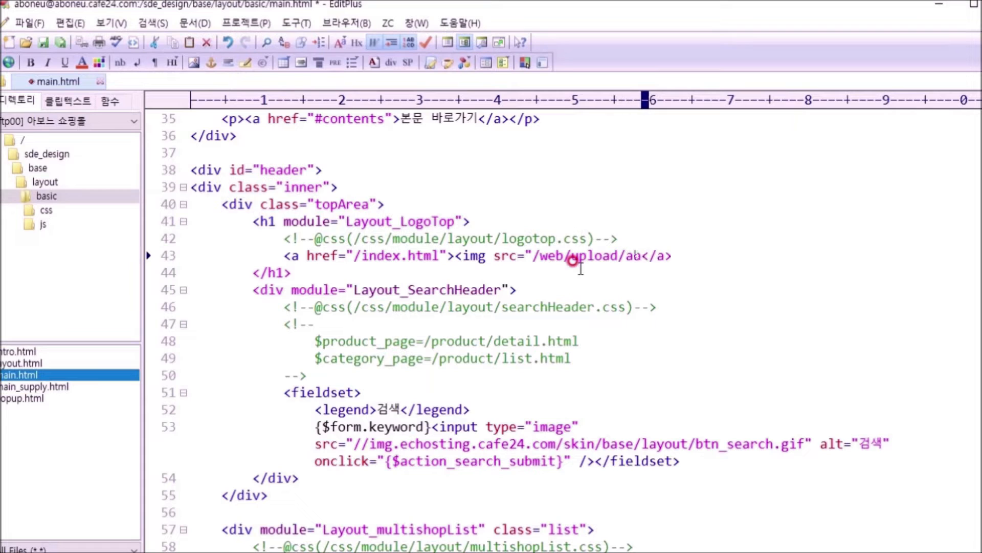
{"action": "type", "text": "u/main"}
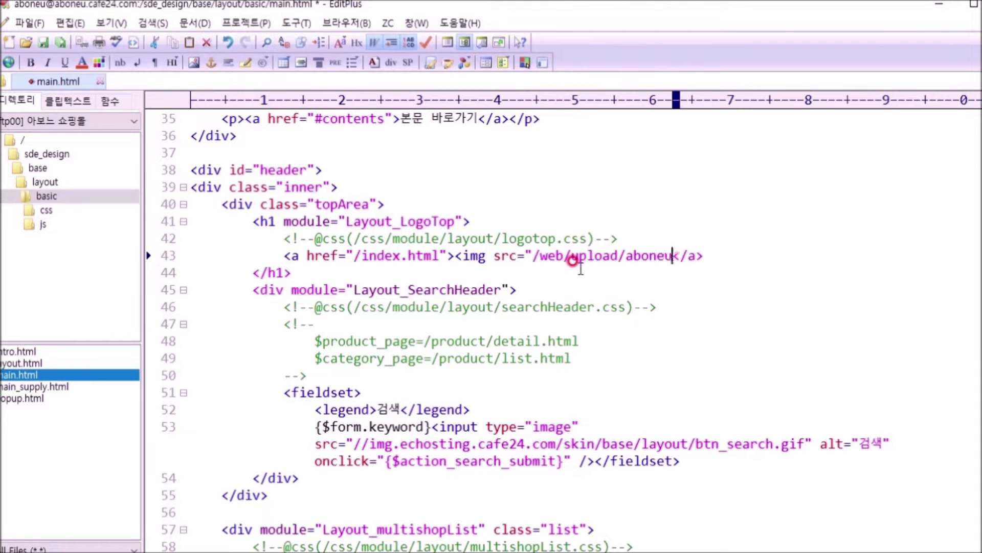
{"action": "type", "text": "/"}
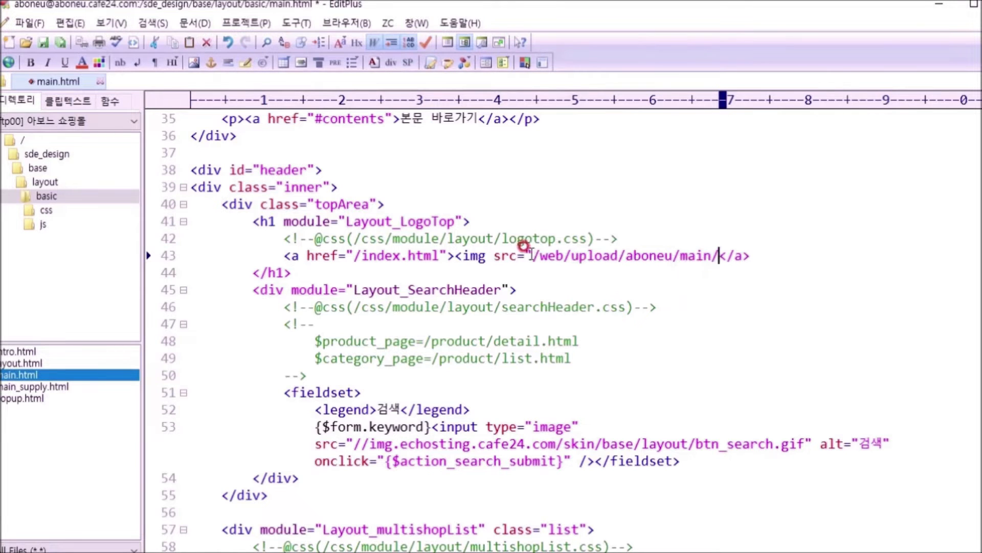
Complete the logo image tag with the file name logo.jpg and the alt text "아보느 로고", and close the tag
{"action": "left_click_drag", "start_coordinate": [532, 256], "coordinate": [719, 256]}
{"action": "left_click", "coordinate": [675, 255]}
{"action": "left_click", "coordinate": [720, 257]}
{"action": "left_click", "coordinate": [712, 255]}
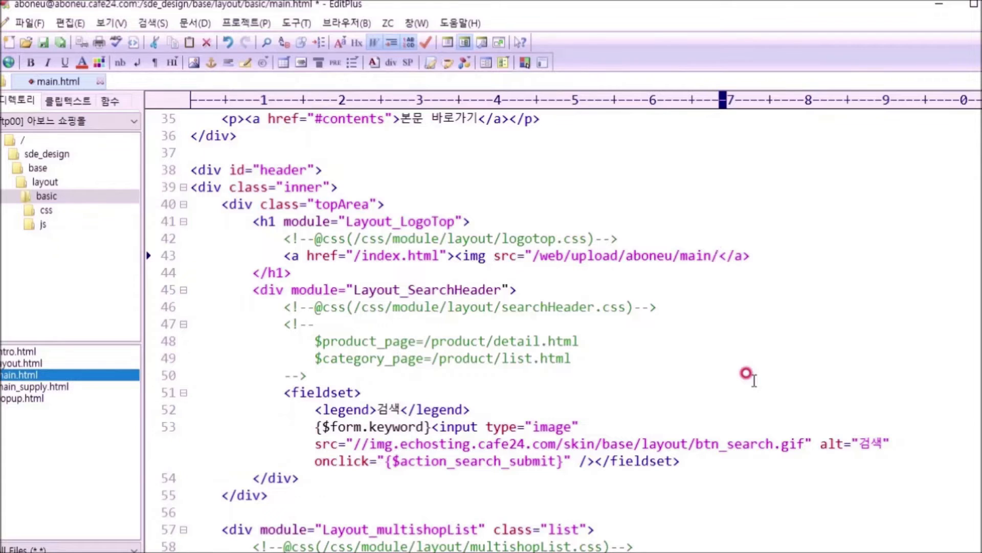
{"action": "type", "text": "logo.jpg"}
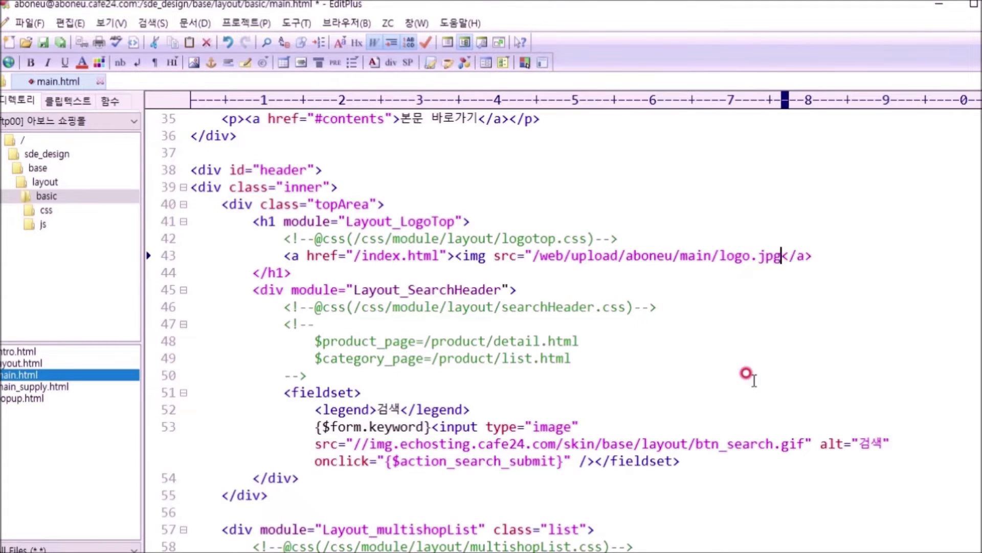
{"action": "type", "text": "\""}
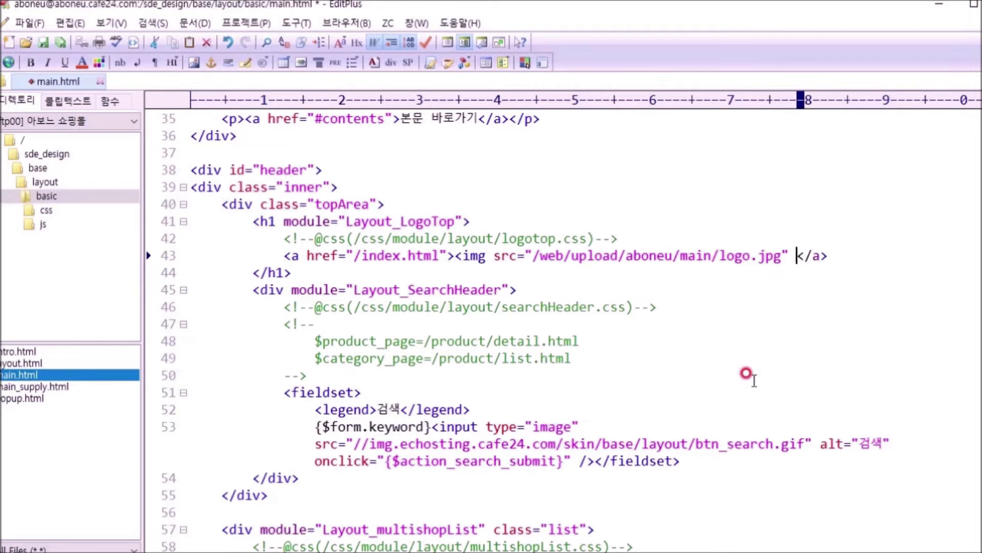
{"action": "type", "text": " alt="}
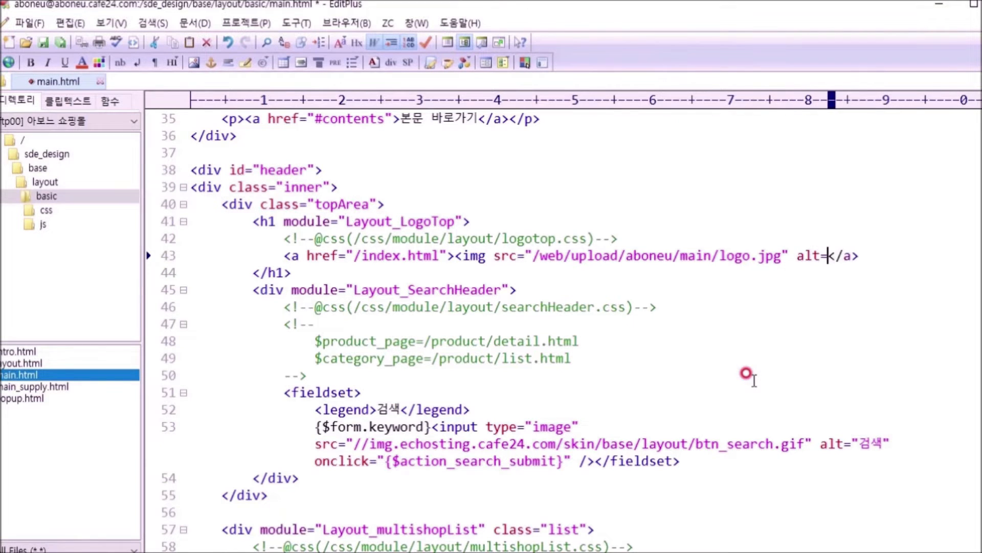
{"action": "type", "text": "\""}
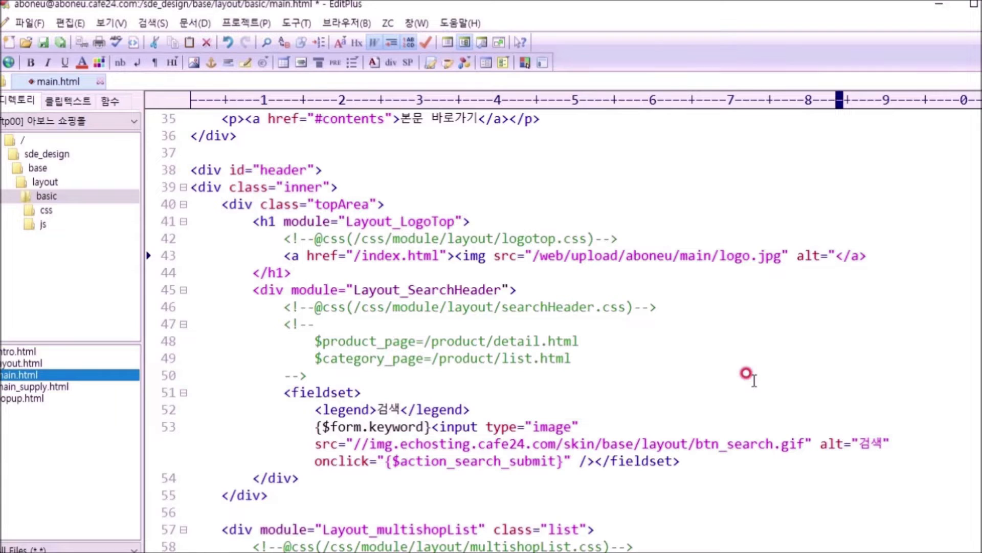
{"action": "type", "text": "아보느 로고\""}
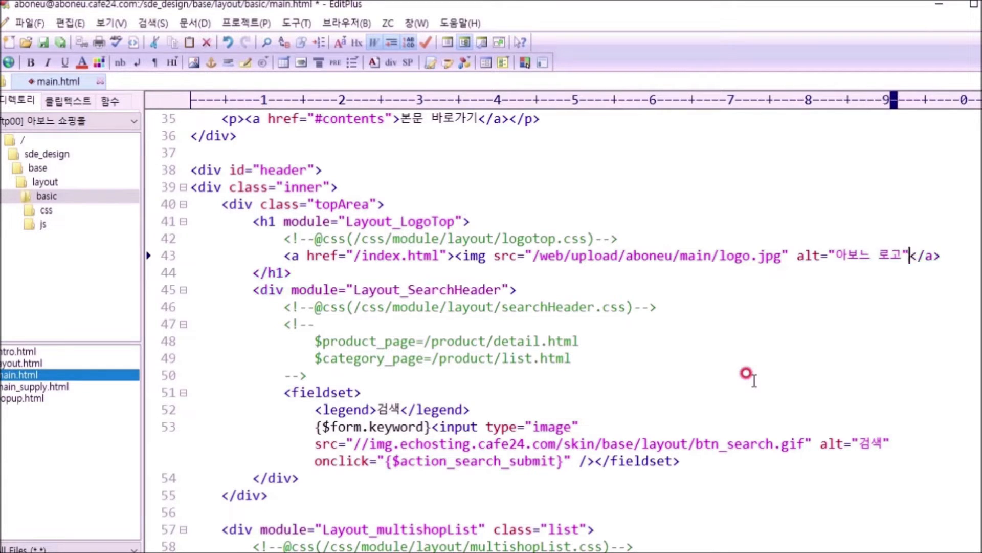
{"action": "type", "text": ">"}
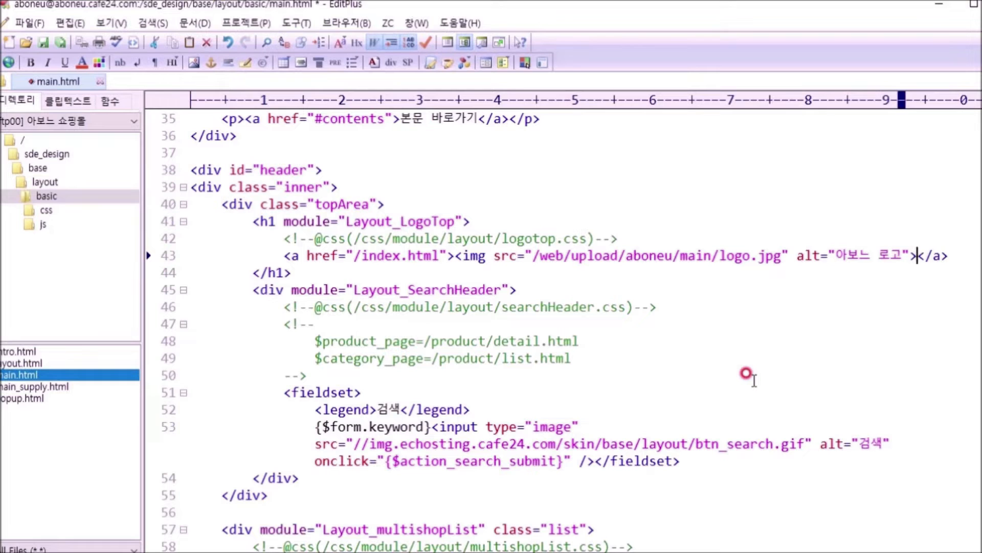
{"action": "left_click_drag", "start_coordinate": [455, 256], "coordinate": [916, 255]}
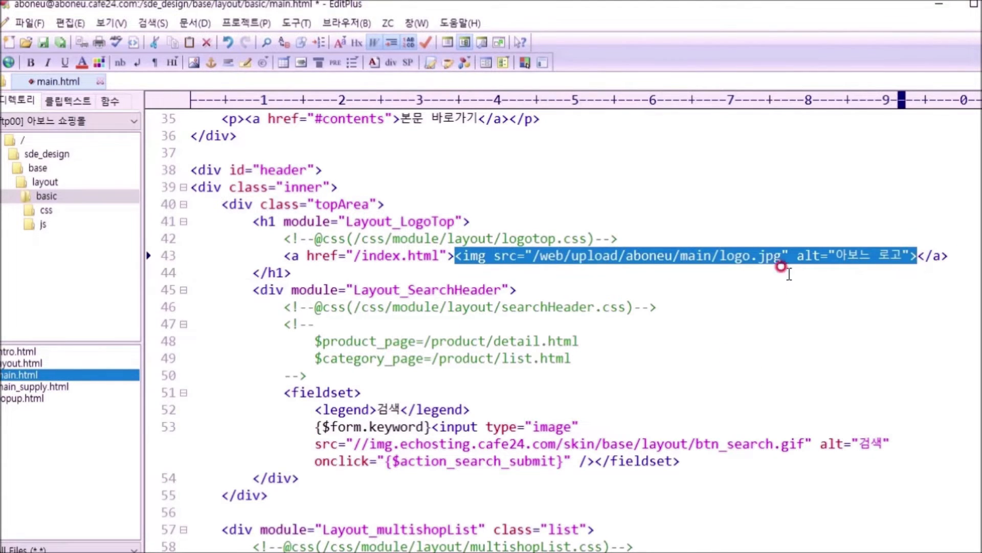
Save main.html to the server and open layout.html from the same basic folder
{"action": "left_click", "coordinate": [619, 283]}
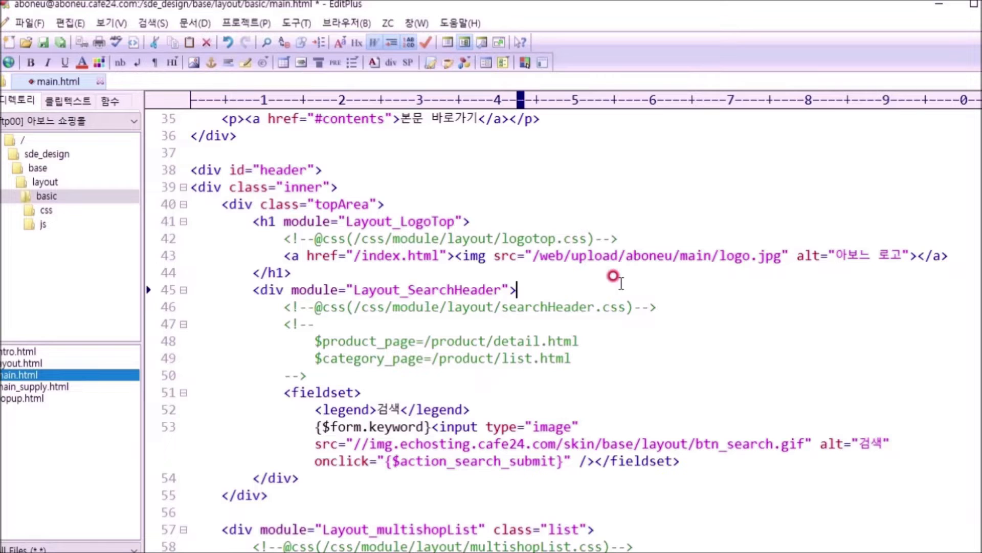
{"action": "key", "text": "ctrl+s"}
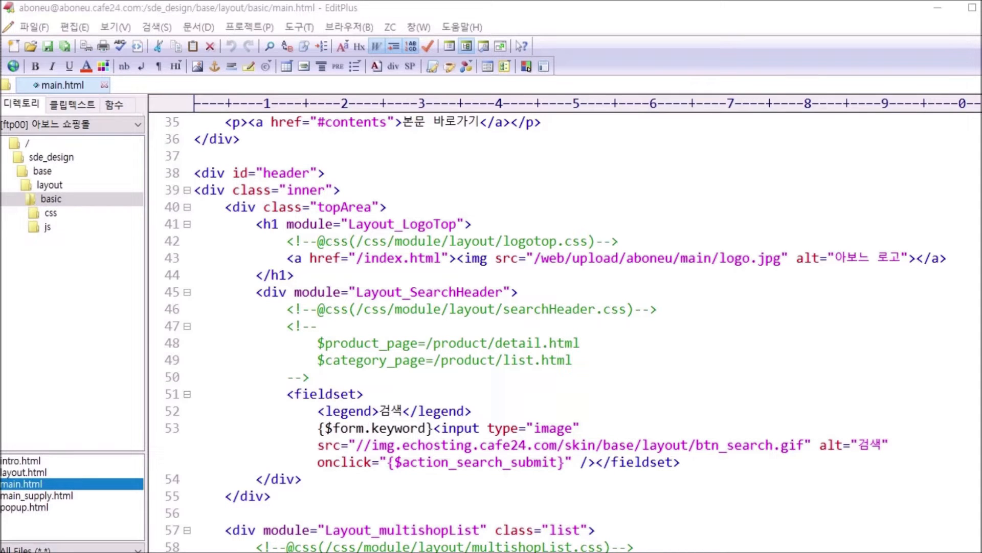
{"action": "double_click", "coordinate": [22, 474]}
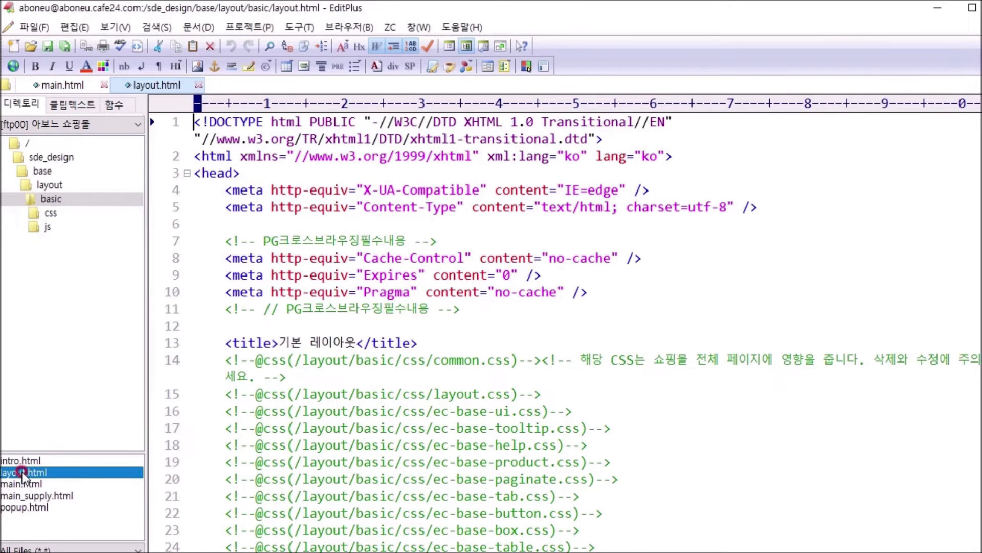
Copy the logo image tag from main.html and paste it over {$mall_name} in the Layout_LogoTop block of layout.html
{"action": "left_click", "coordinate": [59, 84]}
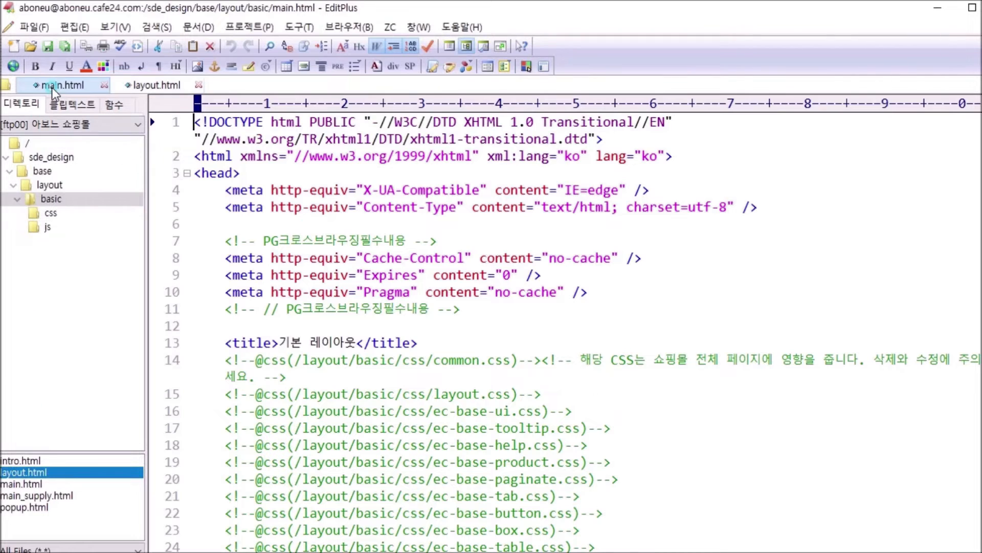
{"action": "left_click", "coordinate": [388, 300]}
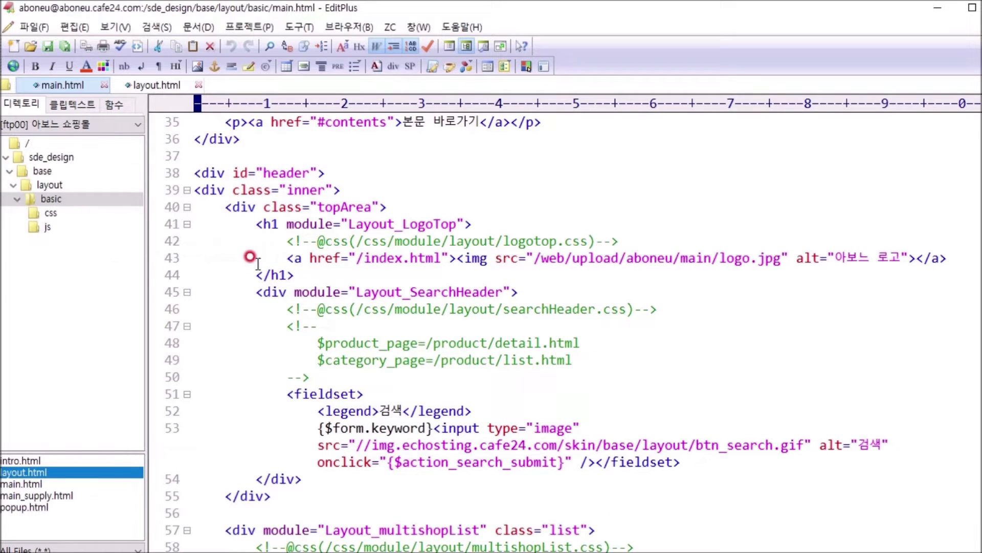
{"action": "left_click_drag", "start_coordinate": [456, 258], "coordinate": [916, 261]}
{"action": "key", "text": "ctrl+c"}
{"action": "left_click", "coordinate": [169, 85]}
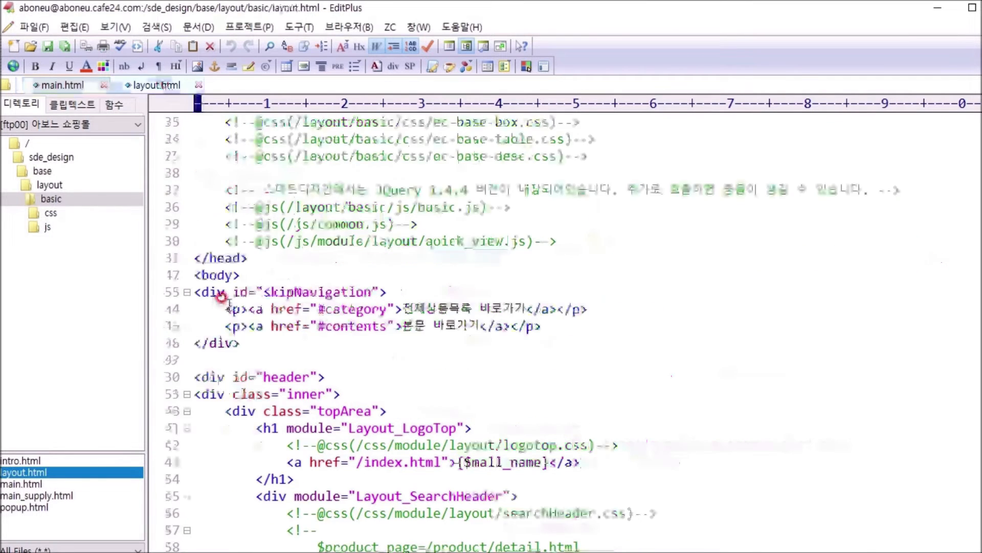
{"action": "scroll", "coordinate": [221, 297], "scroll_direction": "down", "scroll_amount": 5}
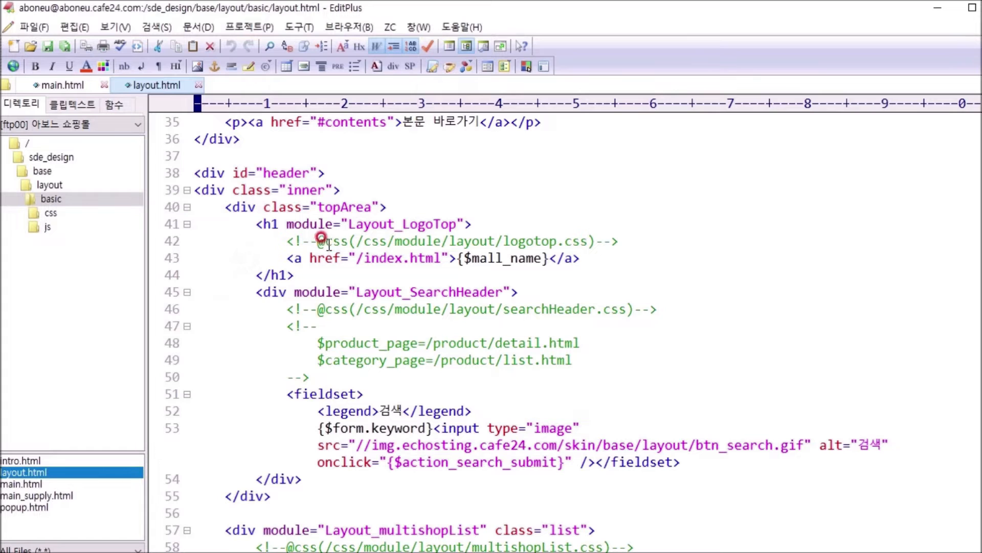
{"action": "left_click_drag", "start_coordinate": [457, 258], "coordinate": [549, 262]}
{"action": "key", "text": "ctrl+v"}
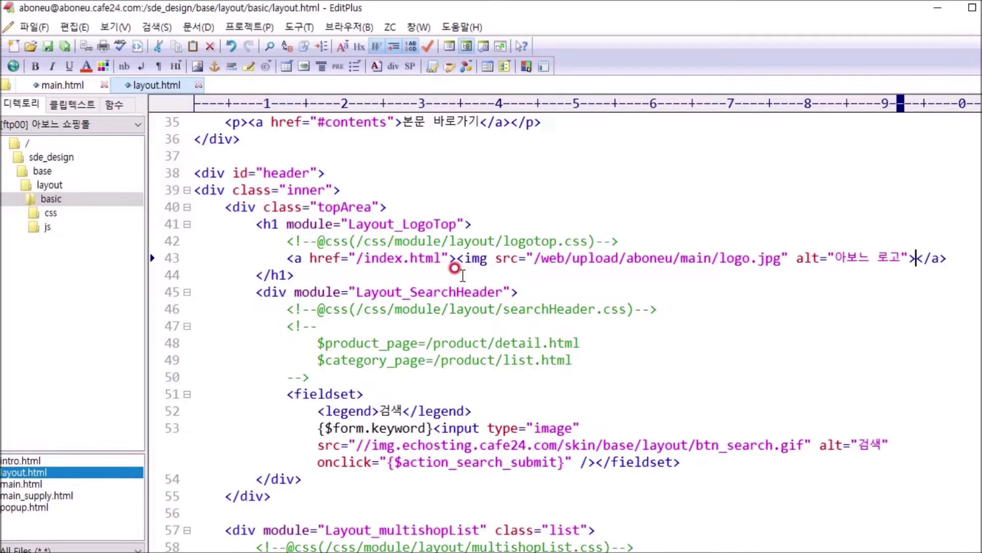
Switch to the browser, reload the shop's home page at aboneu.cafe24.com, and examine the logo in the header
{"action": "key", "text": "alt+Tab"}
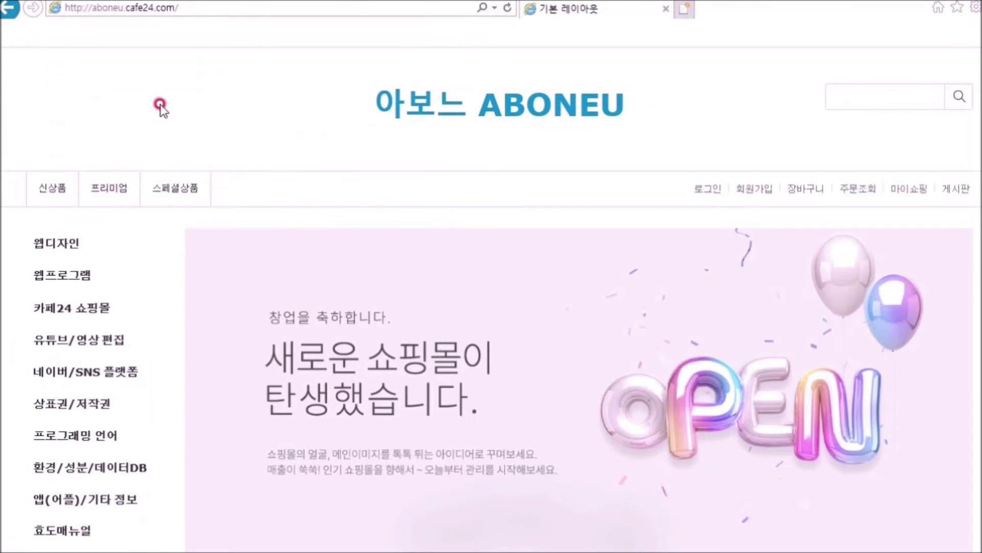
{"action": "left_click", "coordinate": [190, 9]}
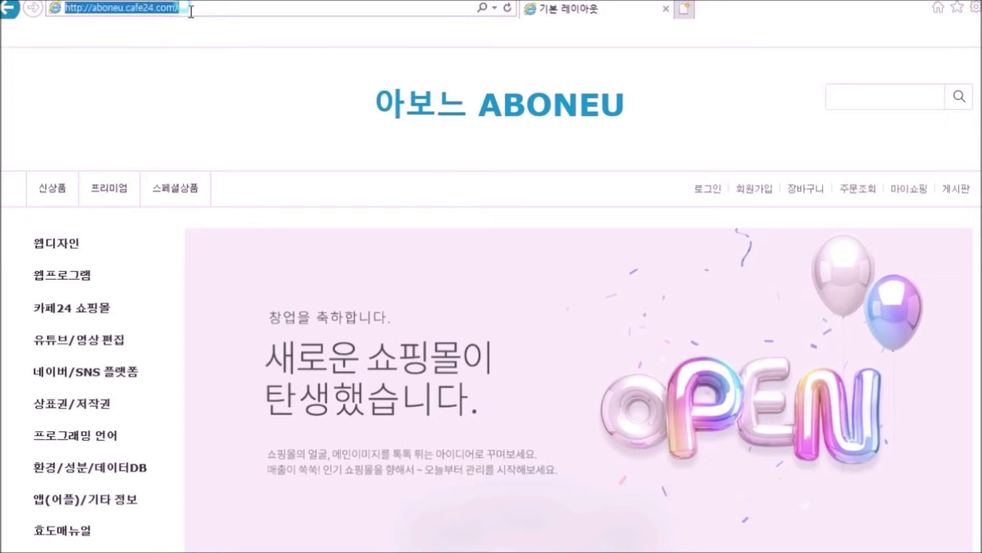
{"action": "left_click", "coordinate": [278, 95]}
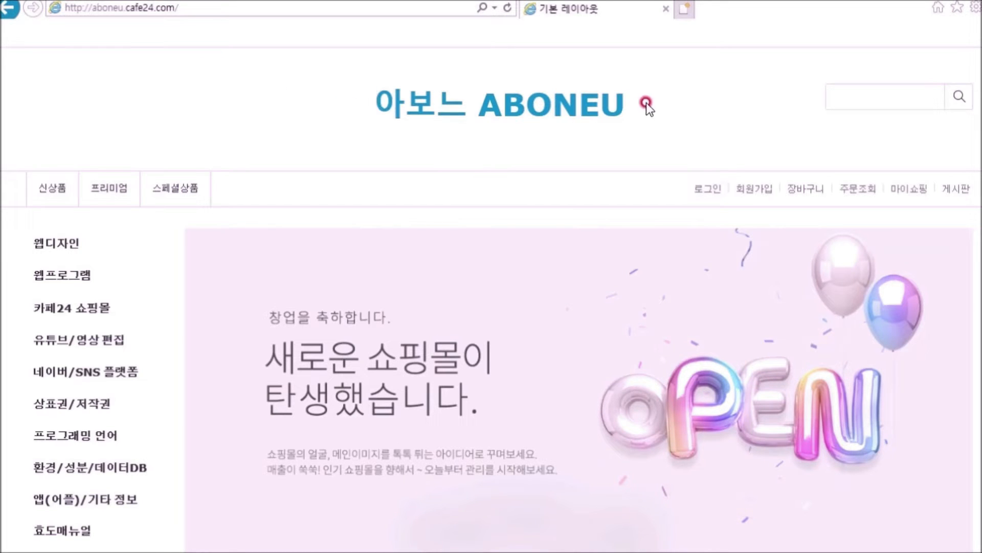
{"action": "left_click_drag", "start_coordinate": [646, 104], "coordinate": [404, 106]}
{"action": "left_click", "coordinate": [321, 93]}
{"action": "key", "text": "F5"}
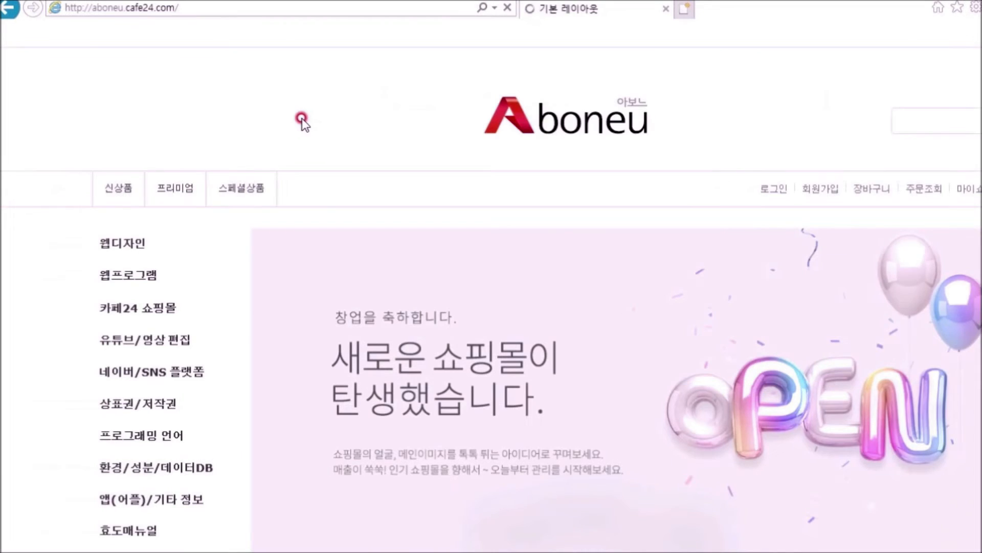
{"action": "left_click_drag", "start_coordinate": [668, 113], "coordinate": [358, 121]}
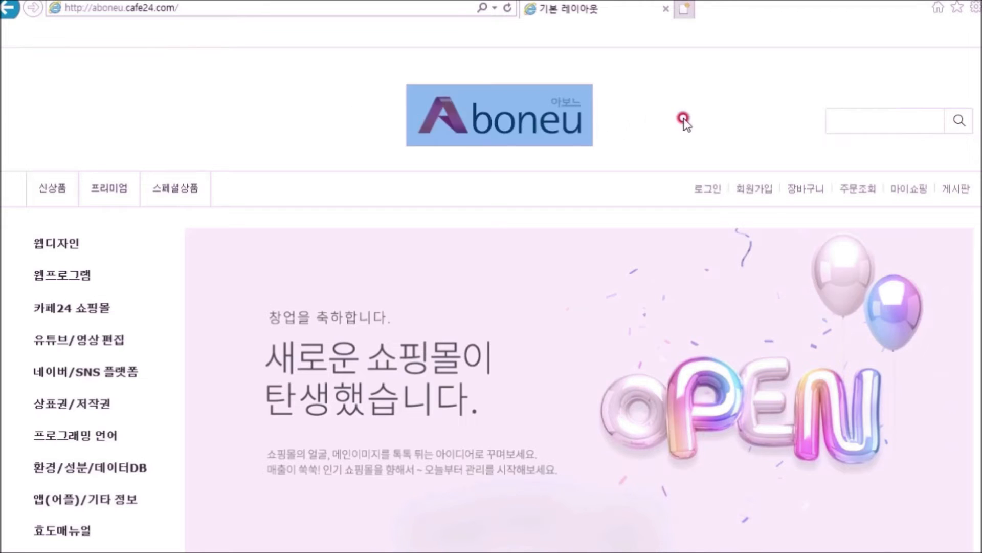
{"action": "left_click", "coordinate": [682, 119]}
{"action": "left_click_drag", "start_coordinate": [682, 120], "coordinate": [351, 106]}
{"action": "left_click_drag", "start_coordinate": [669, 109], "coordinate": [330, 106]}
{"action": "left_click", "coordinate": [330, 106]}
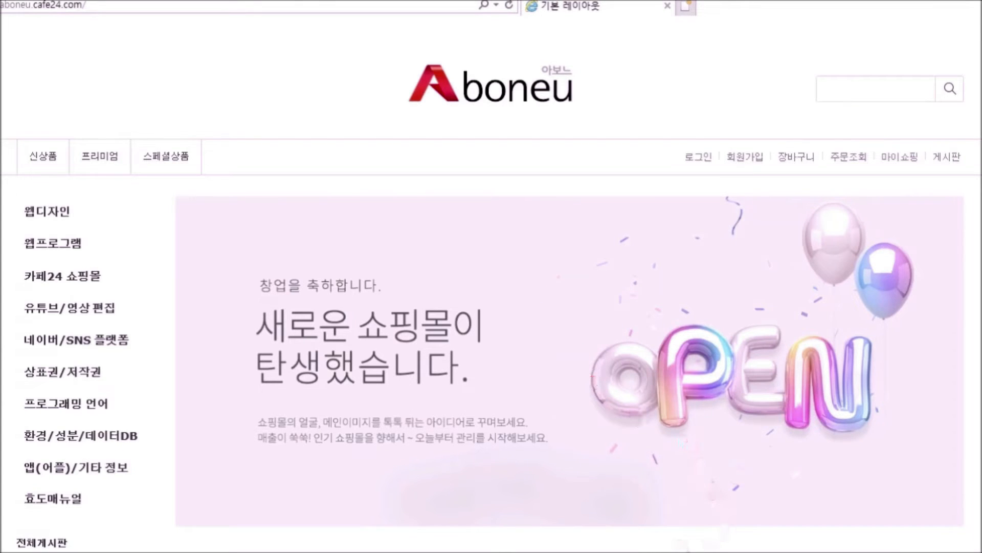
Switch to EditPlus and open index.html from the server's sde_design/base folder
{"action": "key", "text": "alt+Tab"}
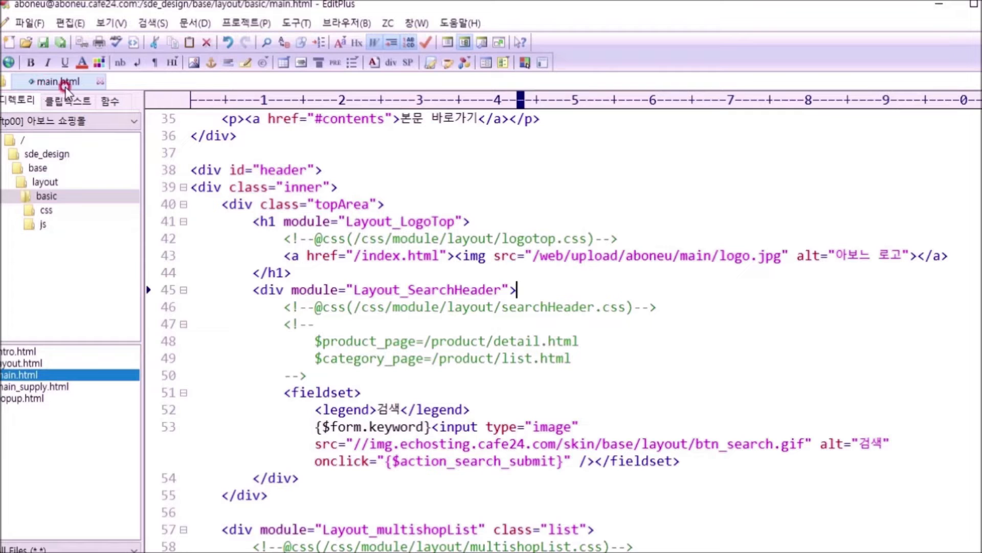
{"action": "left_click", "coordinate": [20, 140]}
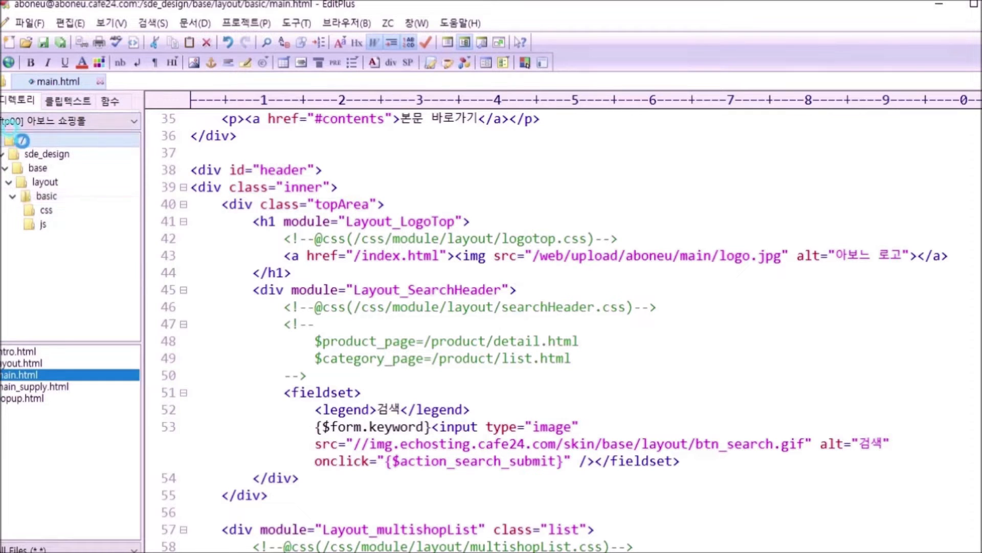
{"action": "double_click", "coordinate": [40, 155]}
{"action": "double_click", "coordinate": [39, 169]}
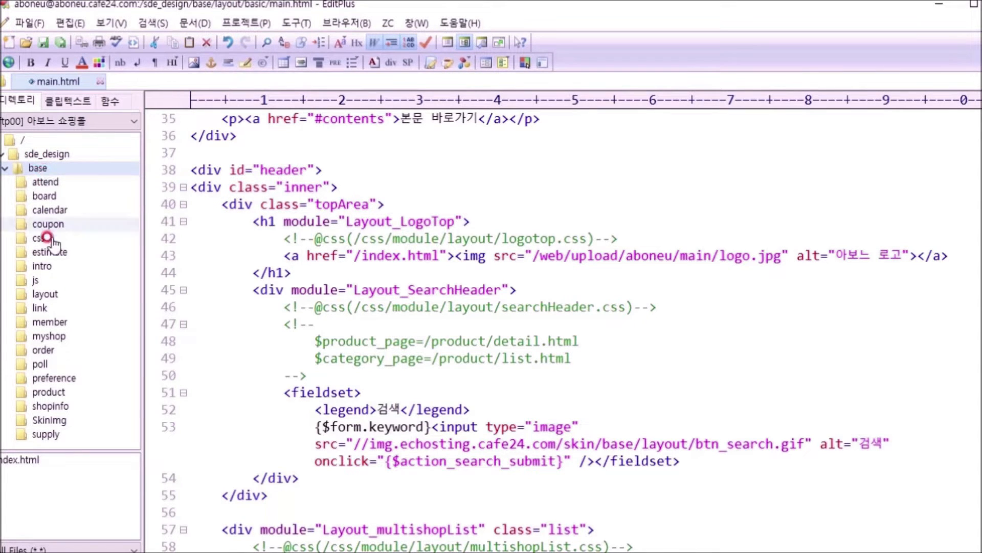
{"action": "double_click", "coordinate": [27, 462]}
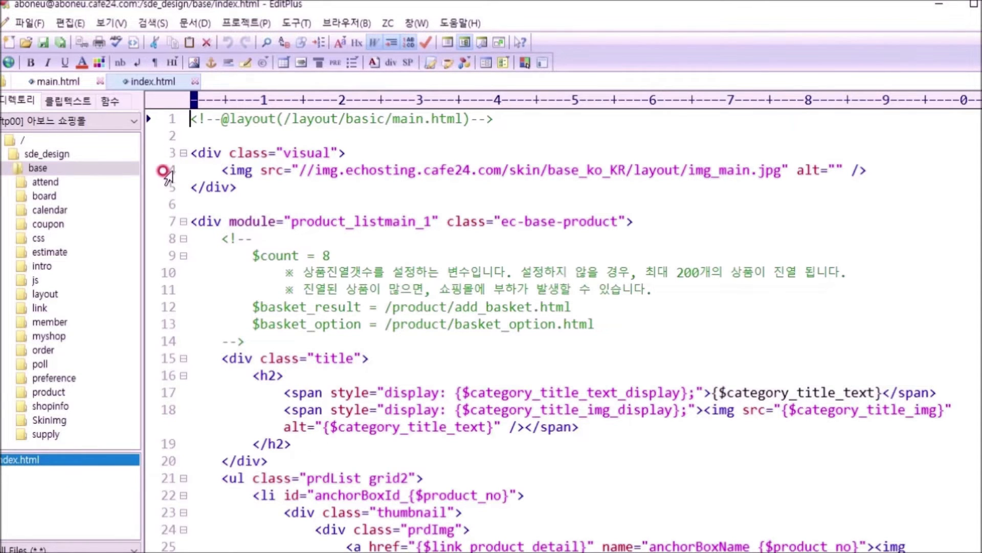
Replace the image source in the visual div of index.html with the folder path /web/upload/aboneu/main/
{"action": "left_click_drag", "start_coordinate": [224, 173], "coordinate": [861, 163]}
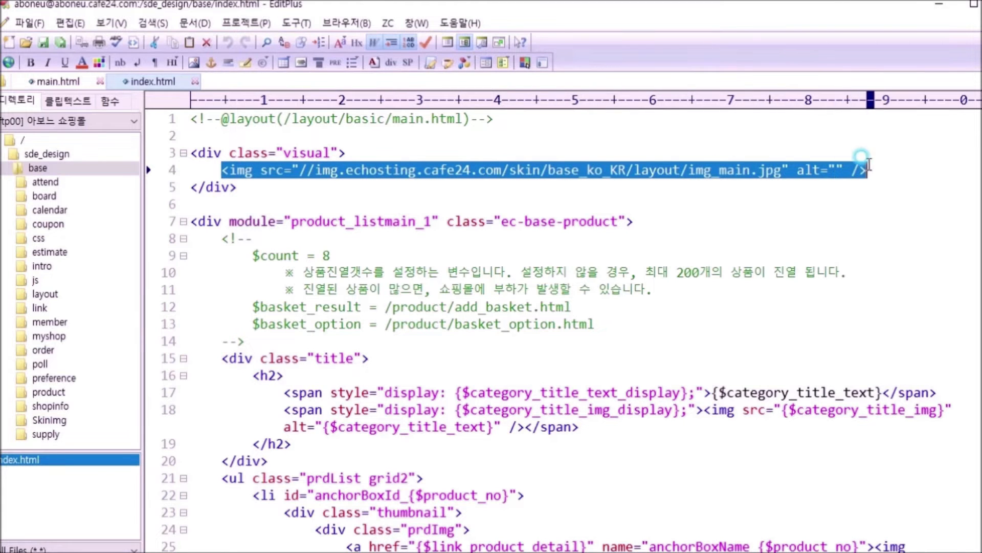
{"action": "left_click", "coordinate": [690, 171]}
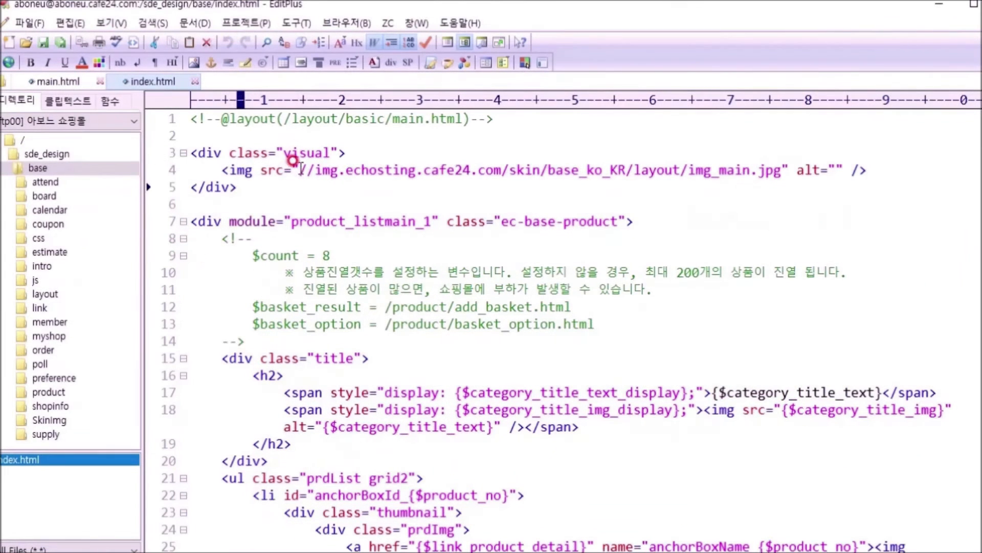
{"action": "left_click_drag", "start_coordinate": [300, 170], "coordinate": [783, 171]}
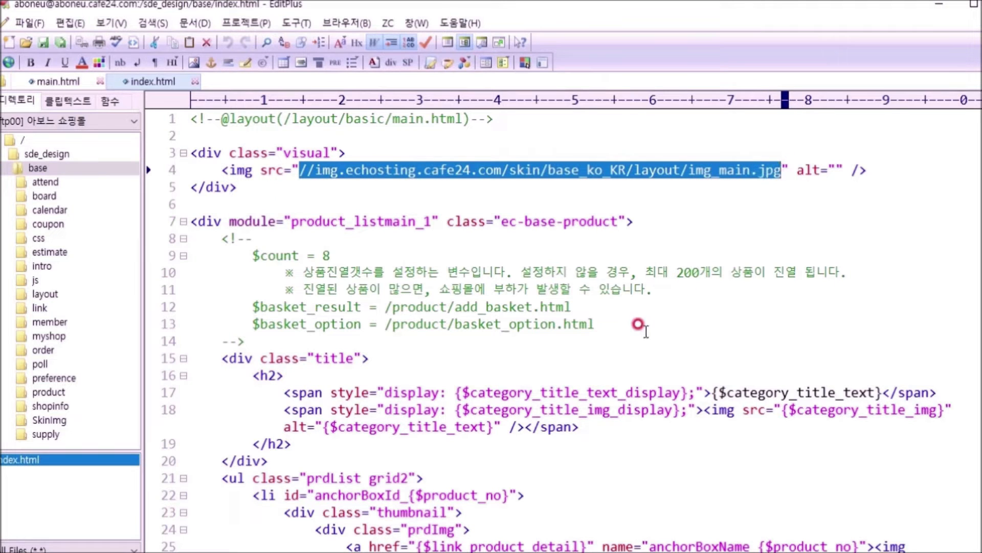
{"action": "type", "text": "/web/u"}
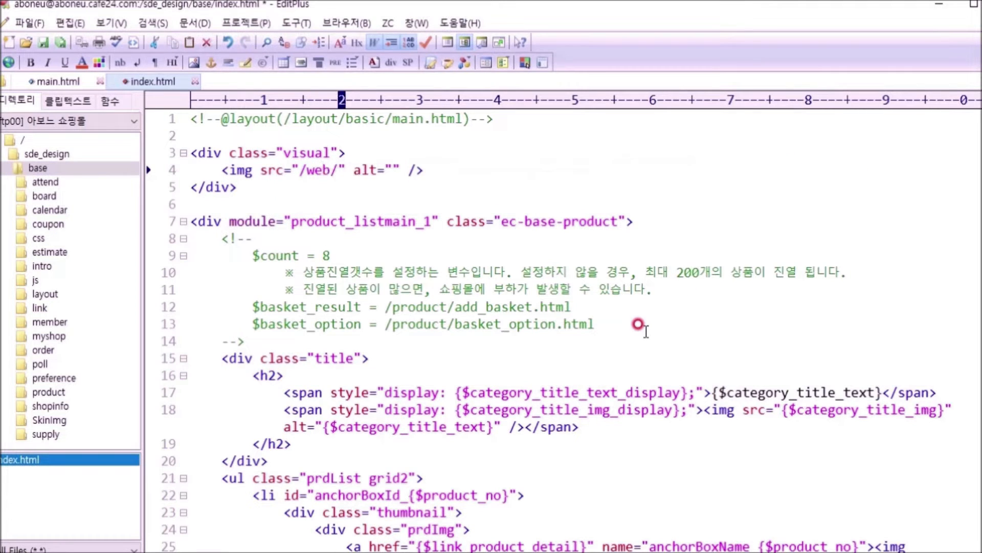
{"action": "type", "text": "p"}
{"action": "key", "text": "BackSpace"}
{"action": "type", "text": "uploa"}
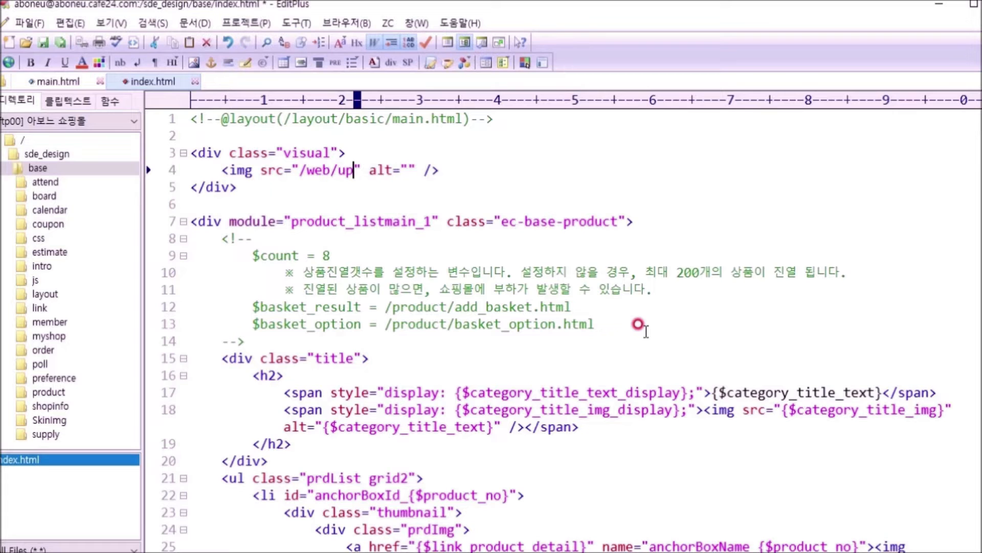
{"action": "type", "text": "d/"}
{"action": "type", "text": "boneu/"}
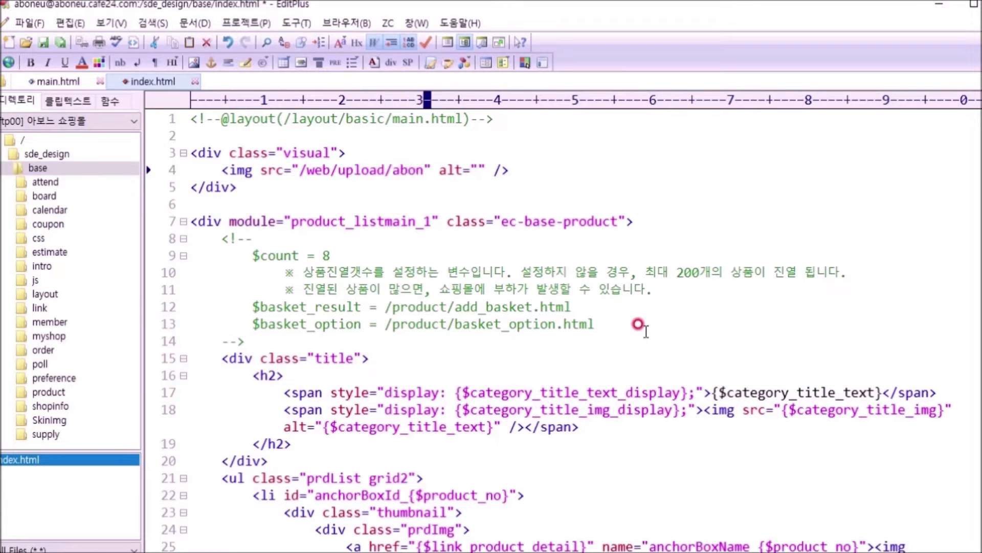
{"action": "type", "text": "main/"}
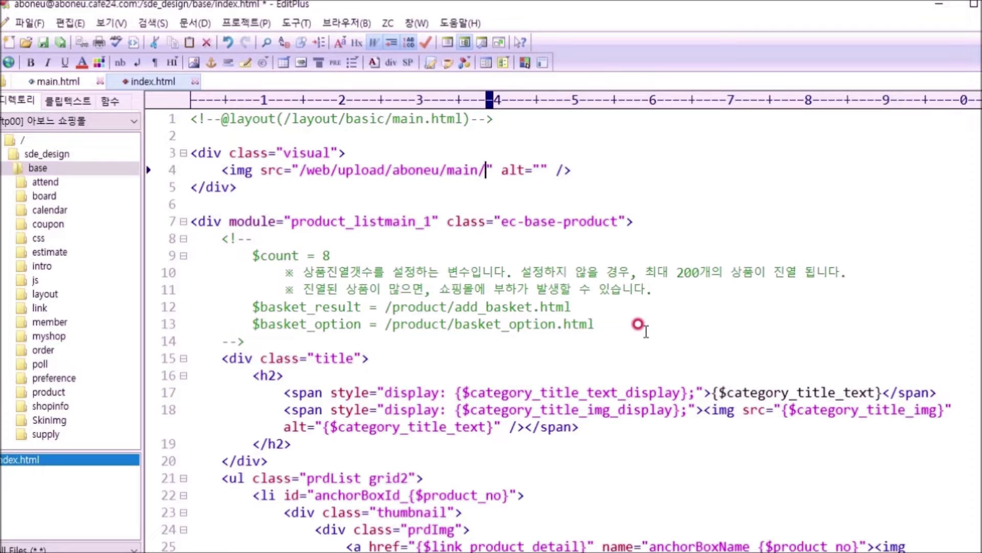
Complete the visual image's source path with the file name main_visual.jpg
{"action": "left_click_drag", "start_coordinate": [300, 170], "coordinate": [410, 152]}
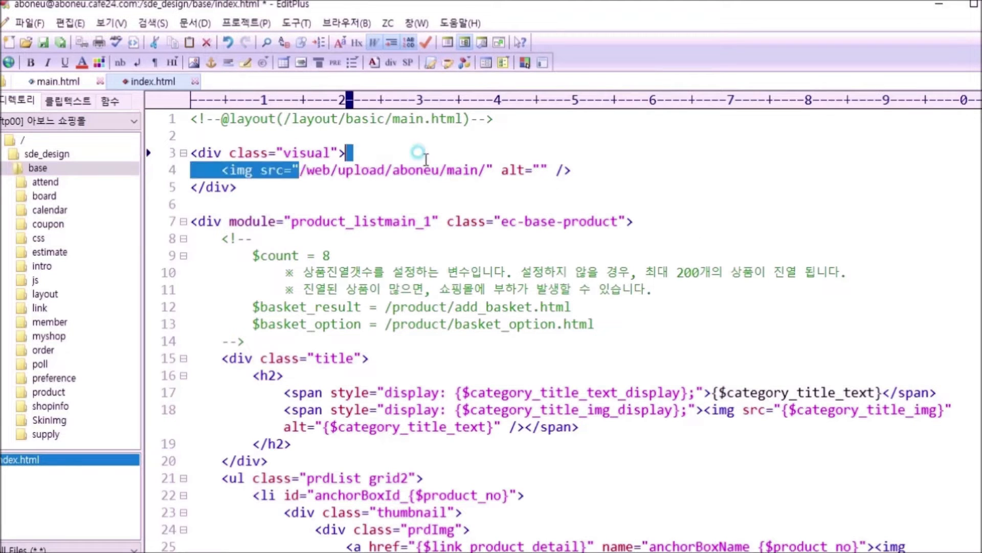
{"action": "left_click", "coordinate": [483, 169], "text": "shift"}
{"action": "left_click", "coordinate": [484, 170]}
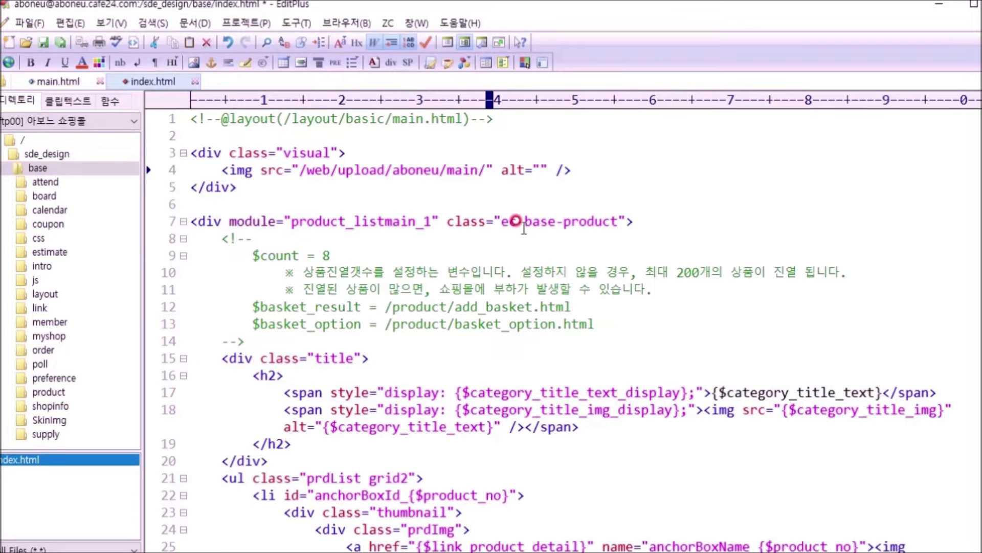
{"action": "type", "text": "main_v"}
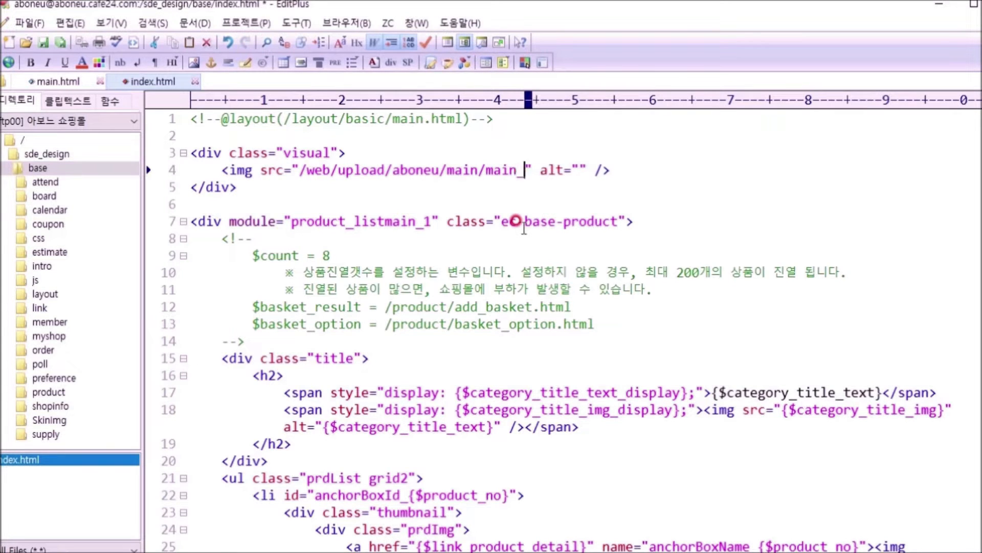
{"action": "type", "text": "isual.j"}
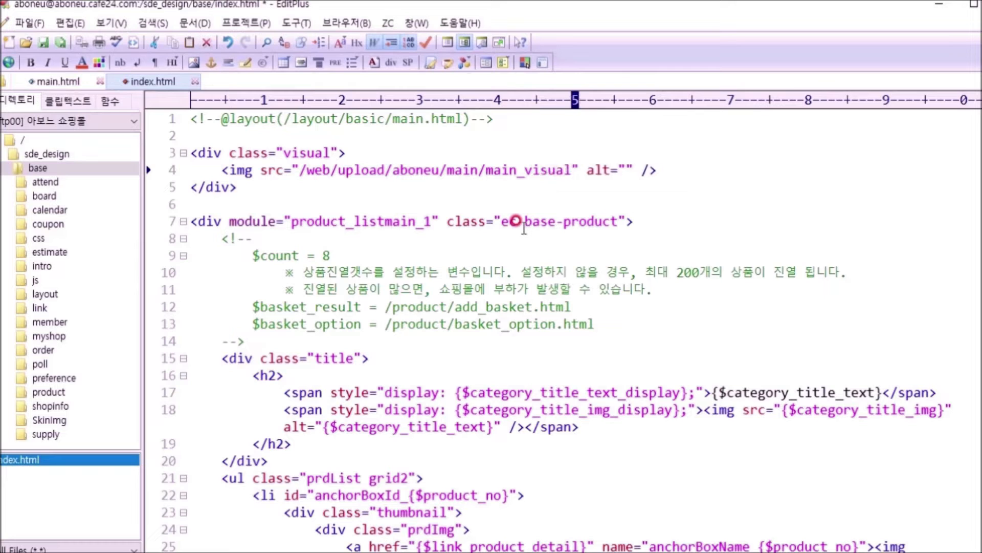
{"action": "type", "text": "pg"}
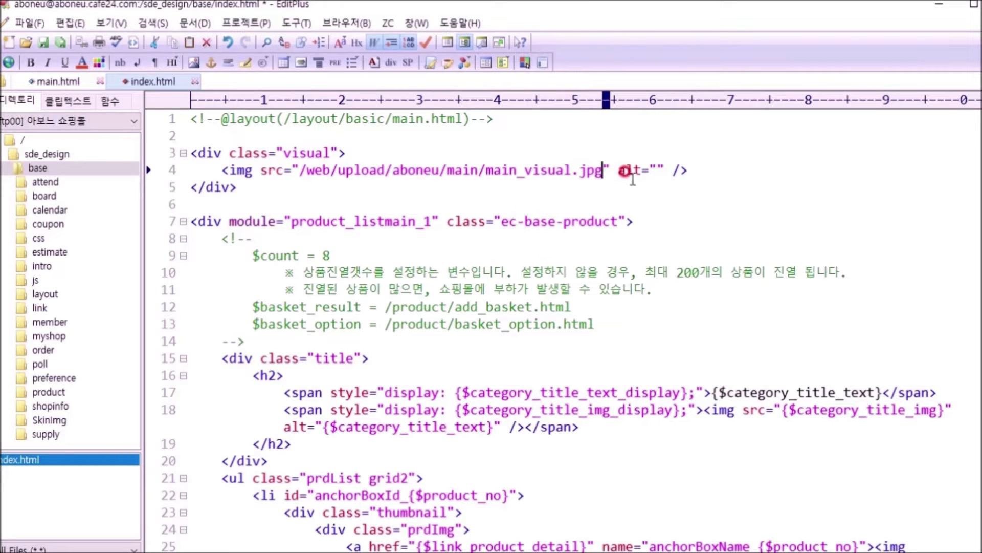
Set the visual image's alt text to "메인 상단 이미지"
{"action": "left_click", "coordinate": [657, 170]}
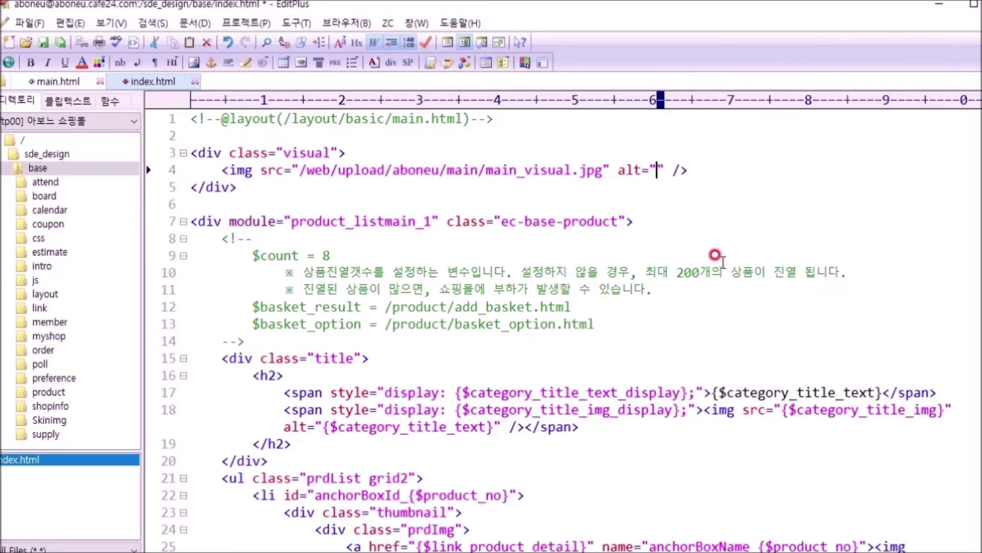
{"action": "type", "text": "메인 "}
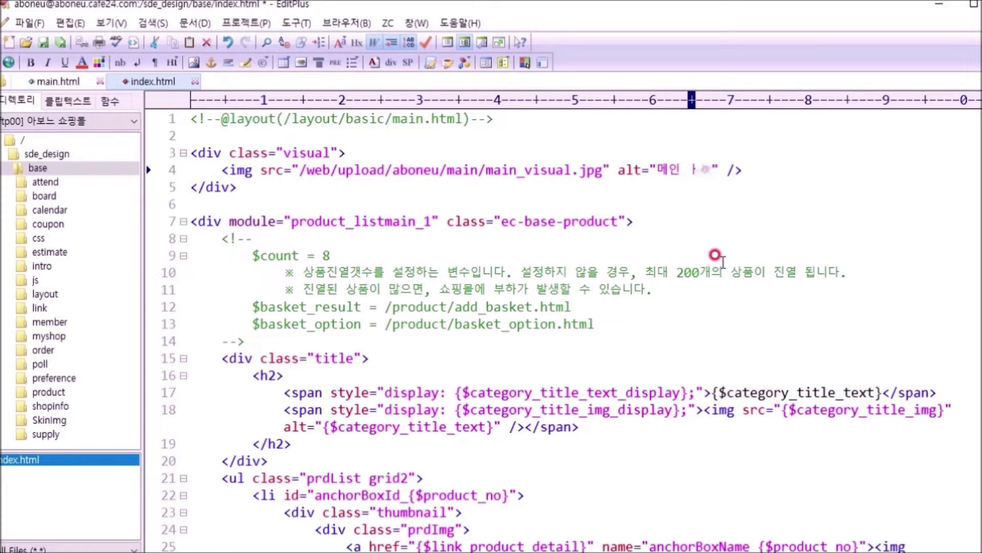
{"action": "type", "text": "상단 이미지"}
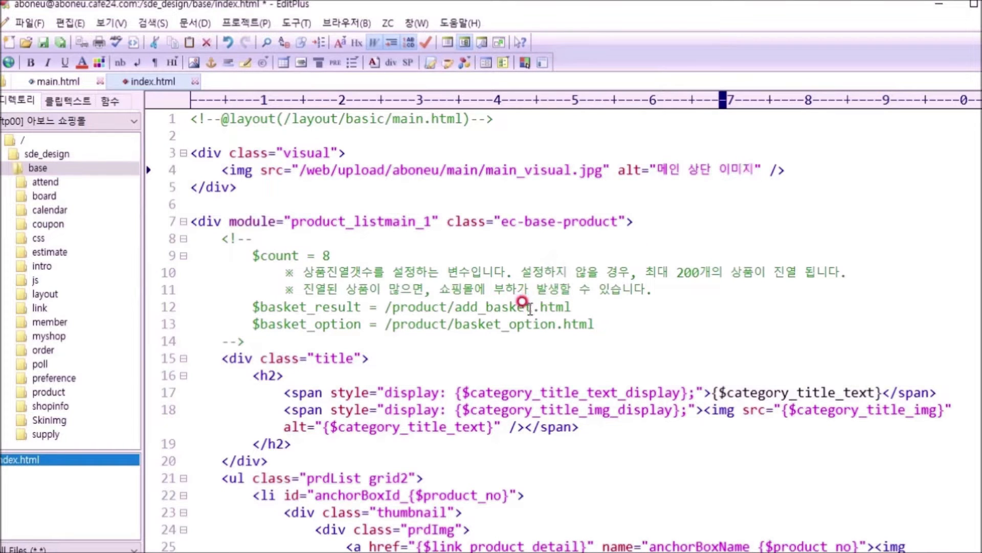
Save index.html and reload the shop's home page in the browser to check the main visual image
{"action": "key", "text": "ctrl+s"}
{"action": "key", "text": "alt+Tab"}
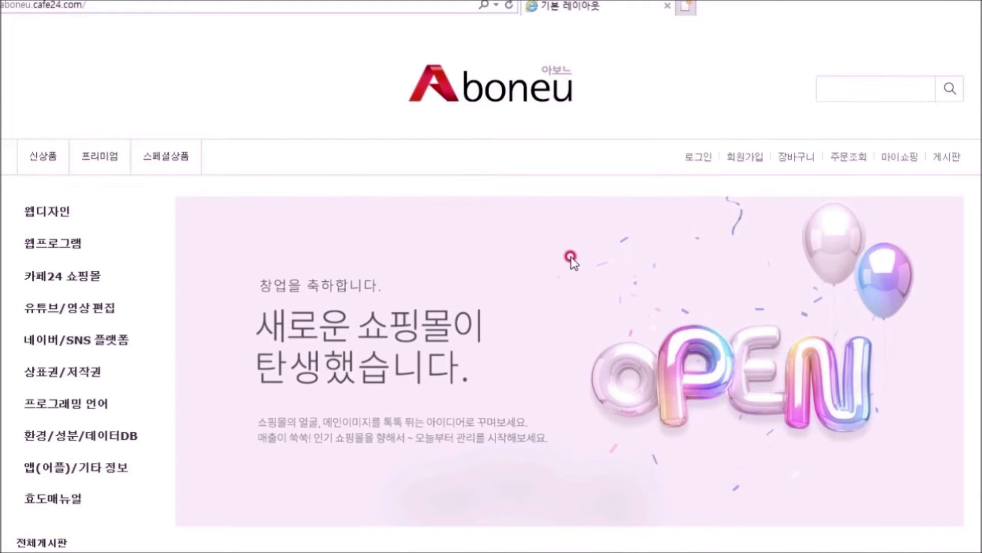
{"action": "key", "text": "F5"}
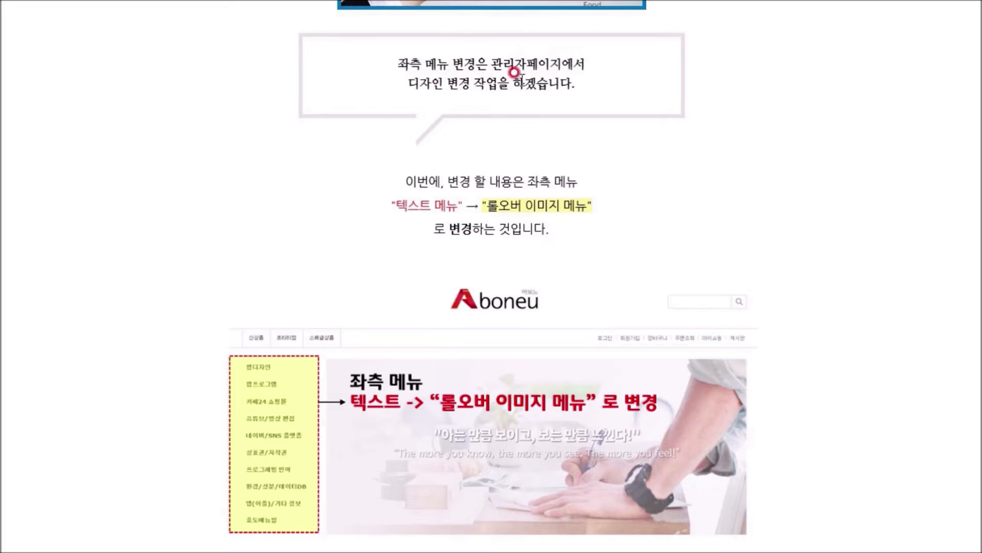
Read the guide's section on replacing the left text menu with rollover images and preparing default and rollover image slices
{"action": "scroll", "coordinate": [406, 118], "scroll_direction": "down", "scroll_amount": 2}
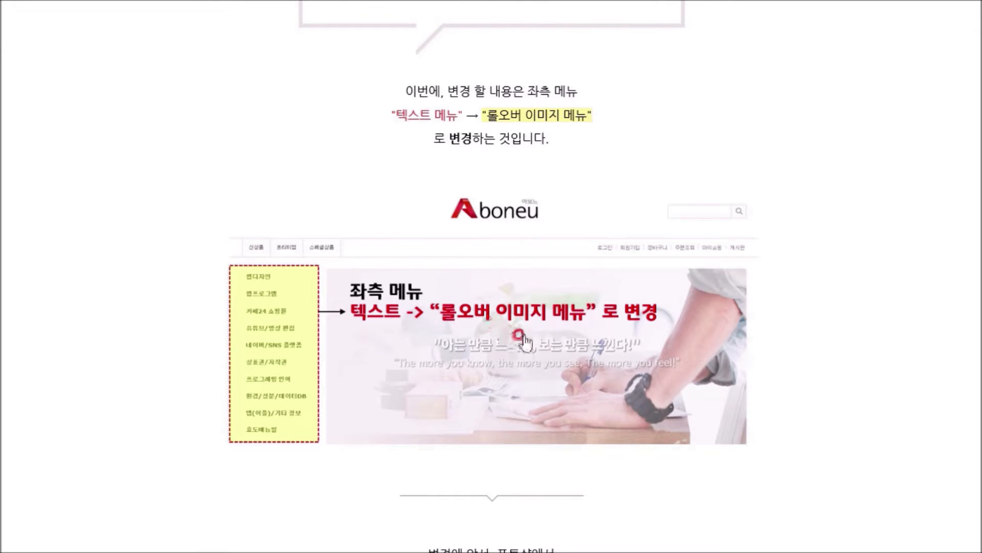
{"action": "scroll", "coordinate": [769, 311], "scroll_direction": "down", "scroll_amount": 10}
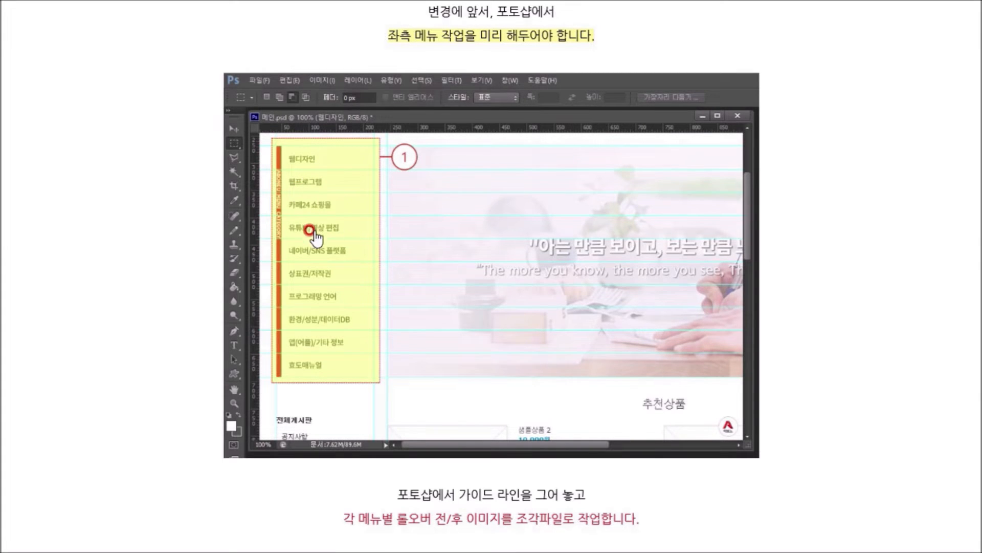
{"action": "scroll", "coordinate": [359, 240], "scroll_direction": "down", "scroll_amount": 7}
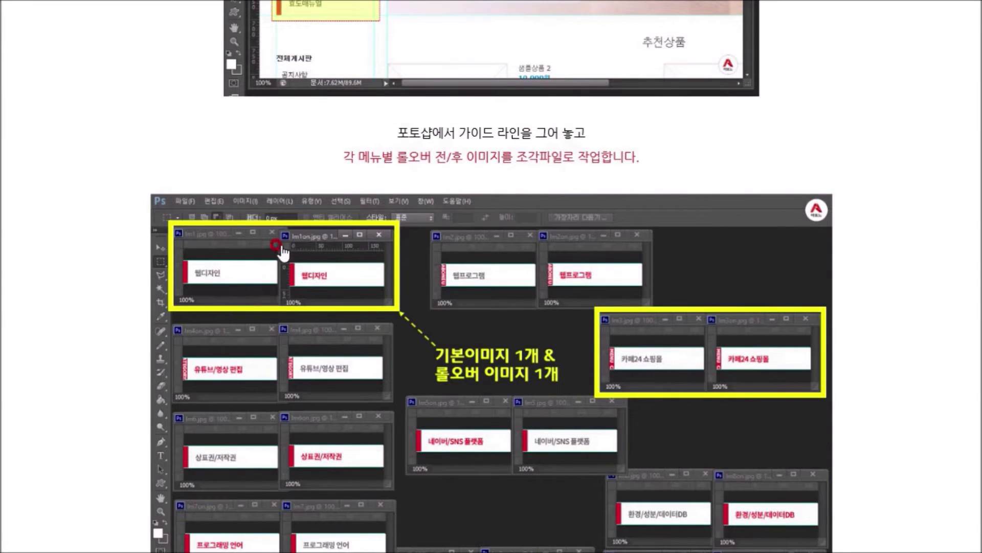
{"action": "scroll", "coordinate": [246, 269], "scroll_direction": "down", "scroll_amount": 2}
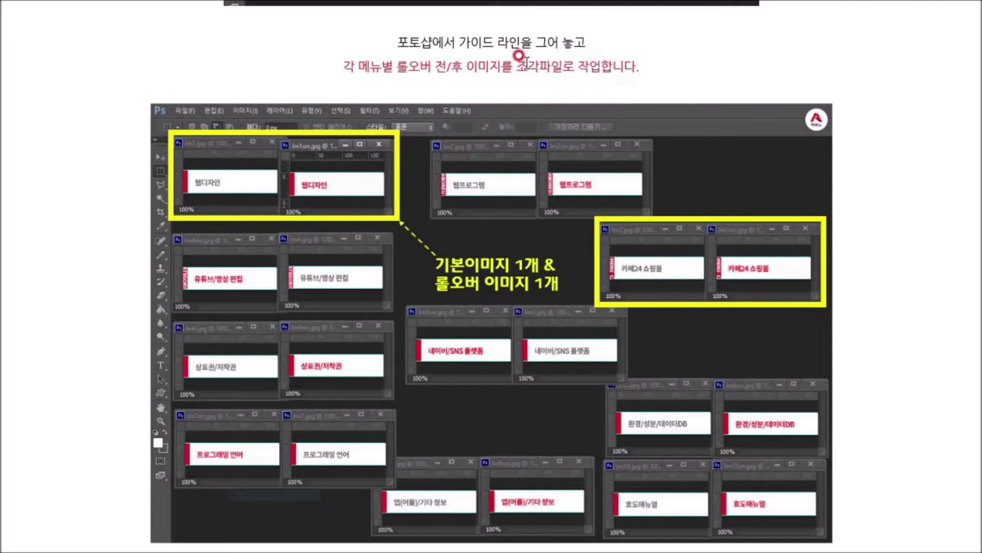
Switch to the Cafe24 admin site and open the base shop design for editing from design management
{"action": "key", "text": "alt+Tab"}
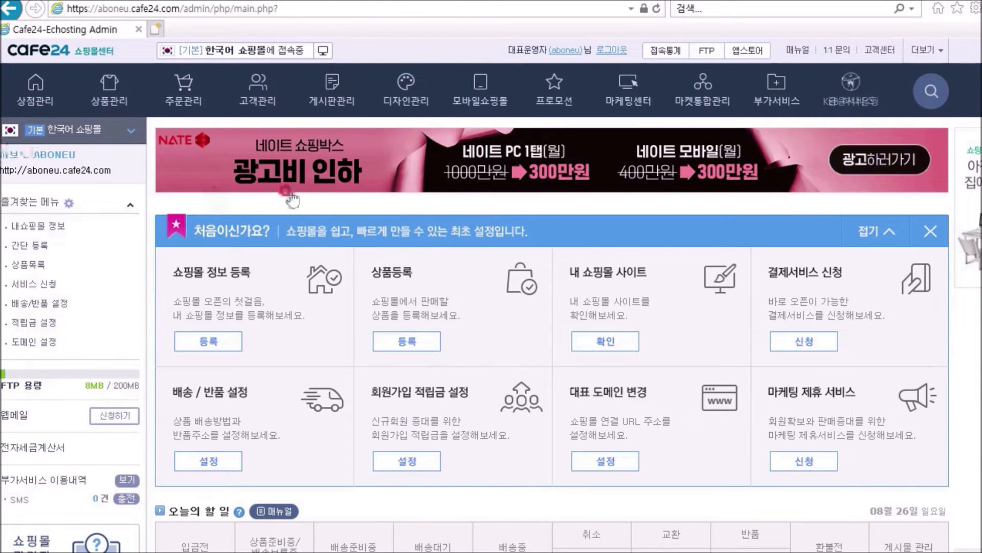
{"action": "left_click", "coordinate": [399, 104]}
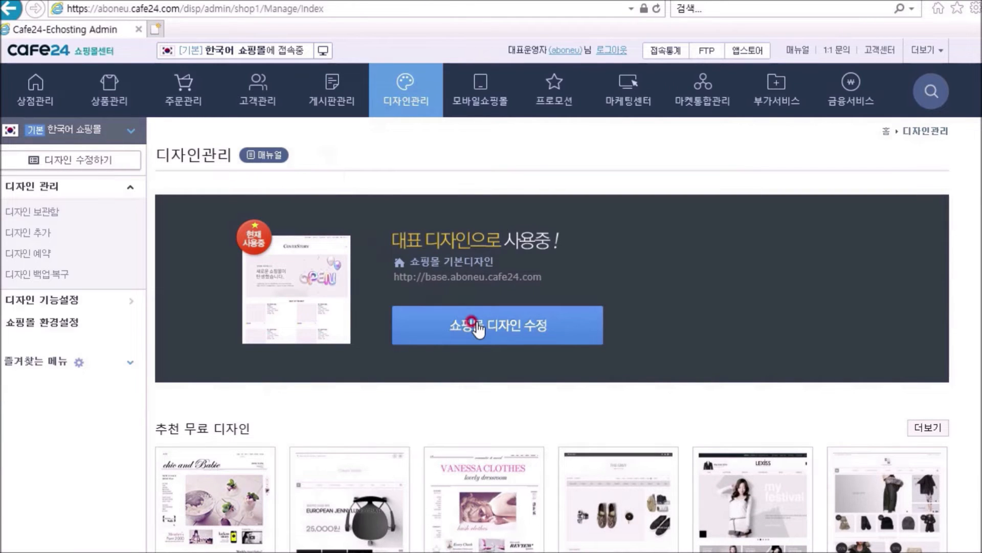
{"action": "left_click", "coordinate": [477, 323]}
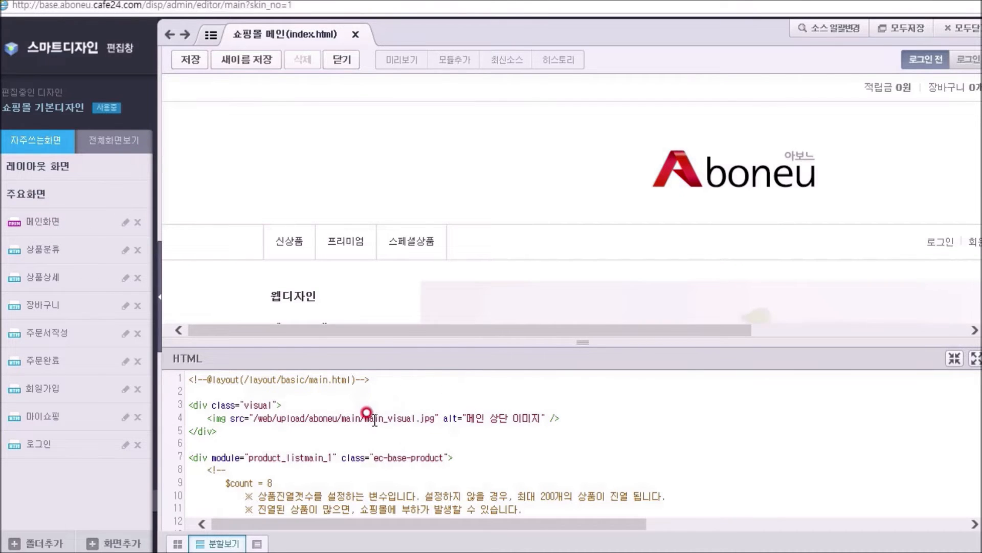
Enlarge the preview area and open the left category list module for editing
{"action": "left_click_drag", "start_coordinate": [576, 342], "coordinate": [585, 425]}
{"action": "mouse_move", "coordinate": [527, 317]}
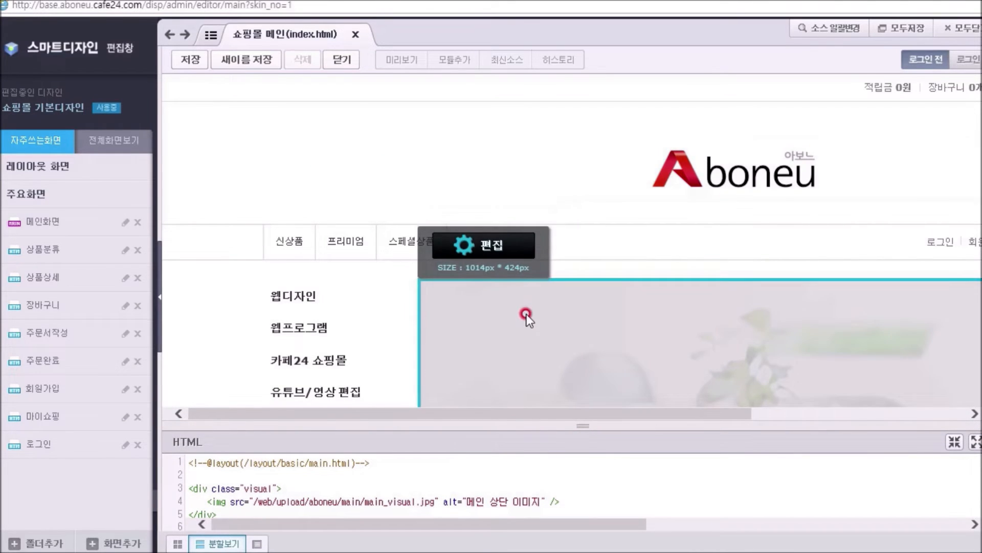
{"action": "mouse_move", "coordinate": [354, 313]}
{"action": "scroll", "coordinate": [330, 305], "scroll_direction": "down", "scroll_amount": 2}
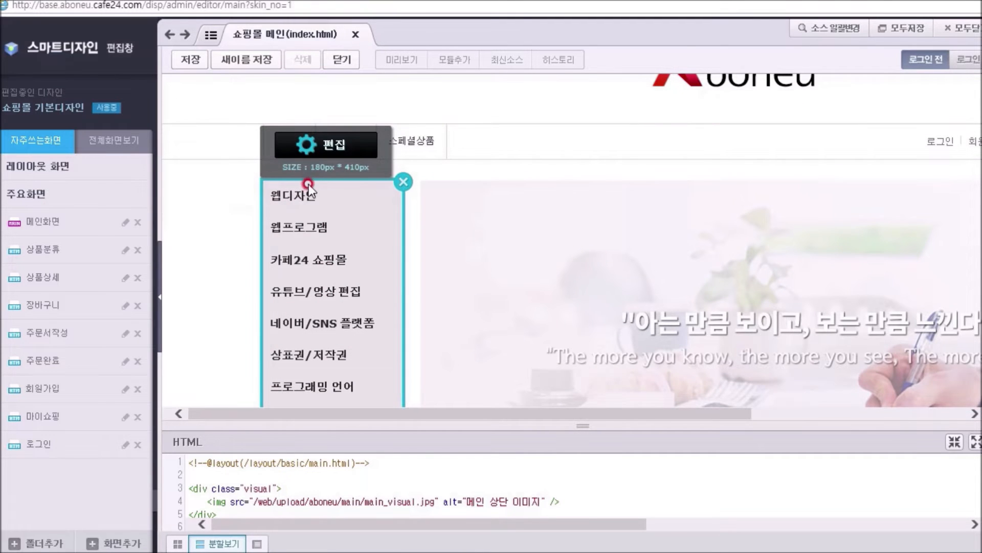
{"action": "left_click", "coordinate": [327, 145]}
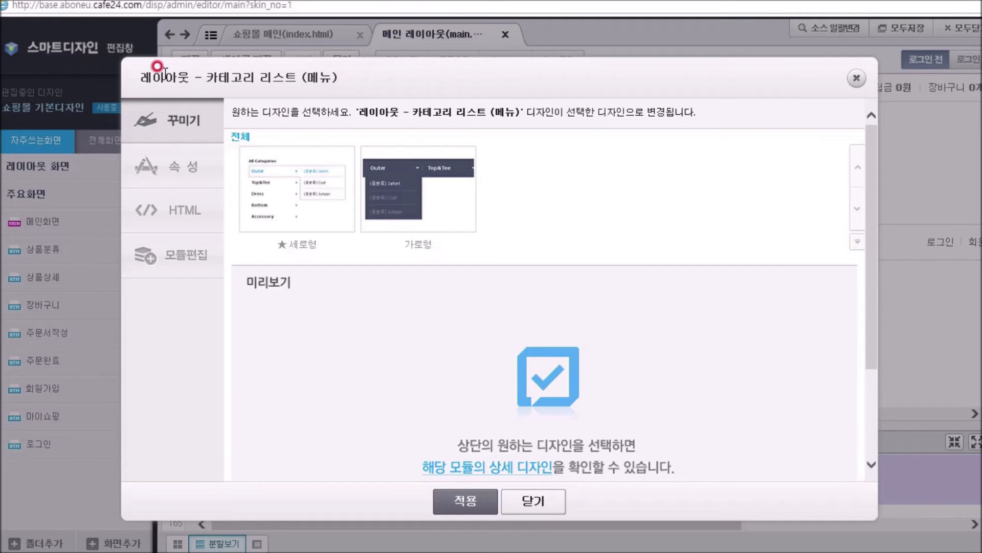
Enable the menu image for the 웹디자인 category and set lm1.jpg as its default image
{"action": "left_click", "coordinate": [185, 181]}
{"action": "left_click", "coordinate": [275, 179]}
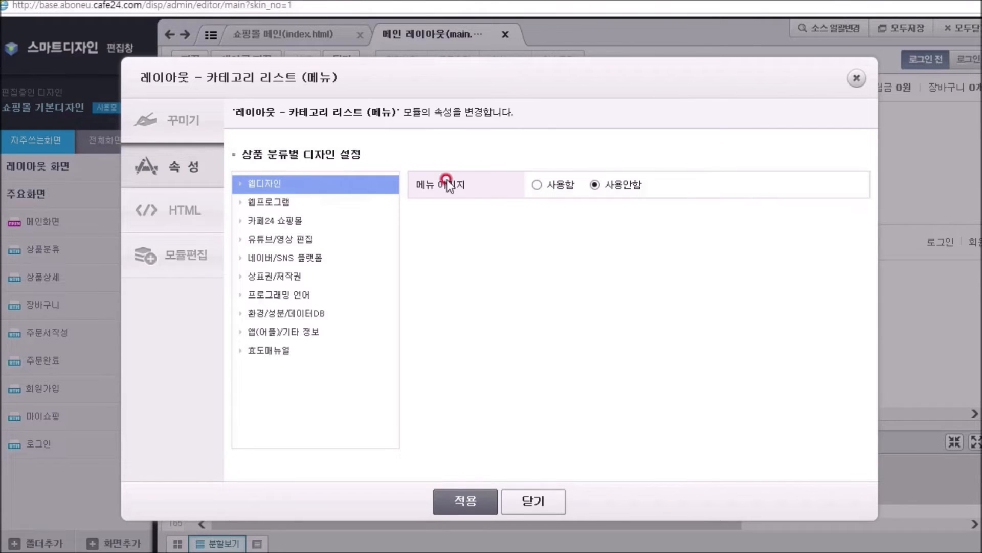
{"action": "left_click", "coordinate": [538, 185]}
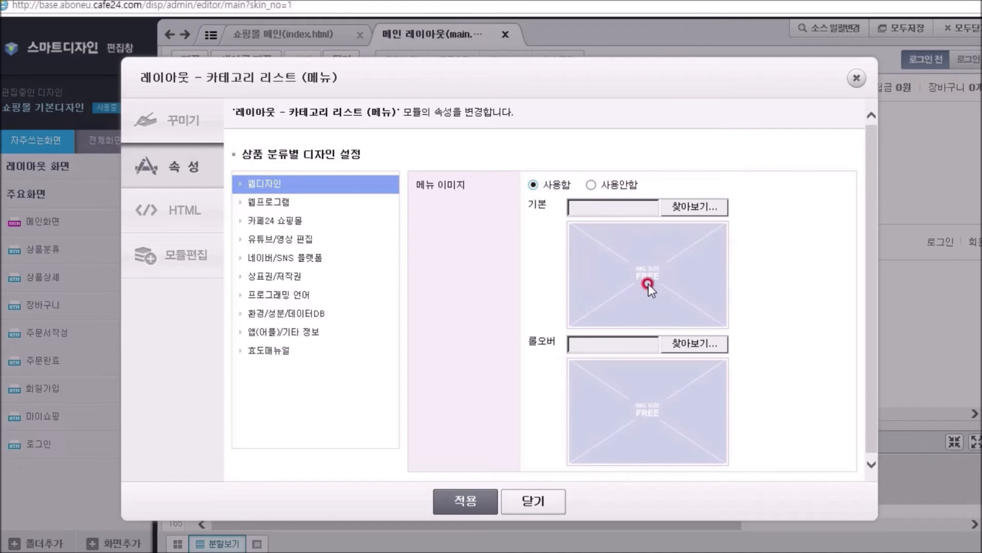
{"action": "left_click", "coordinate": [680, 208]}
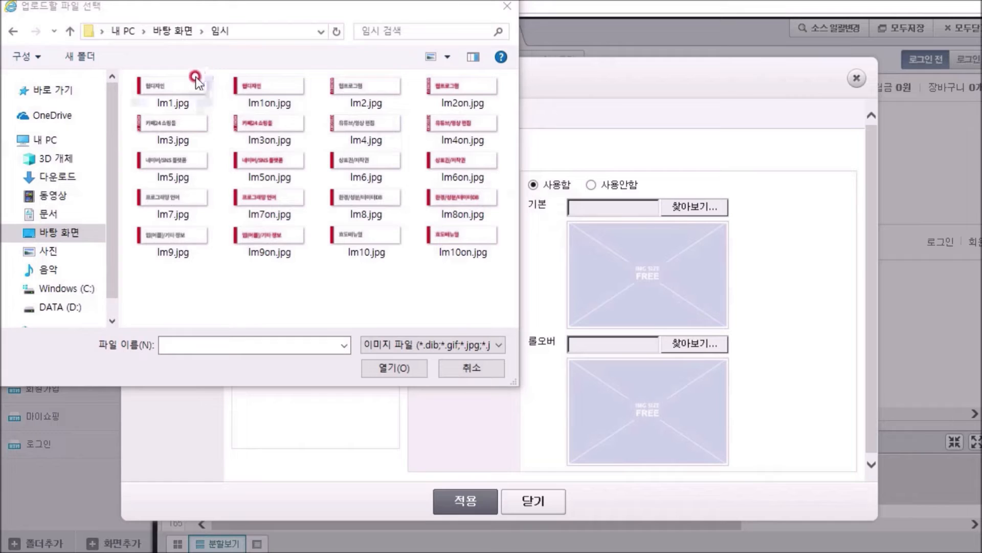
{"action": "left_click", "coordinate": [155, 88]}
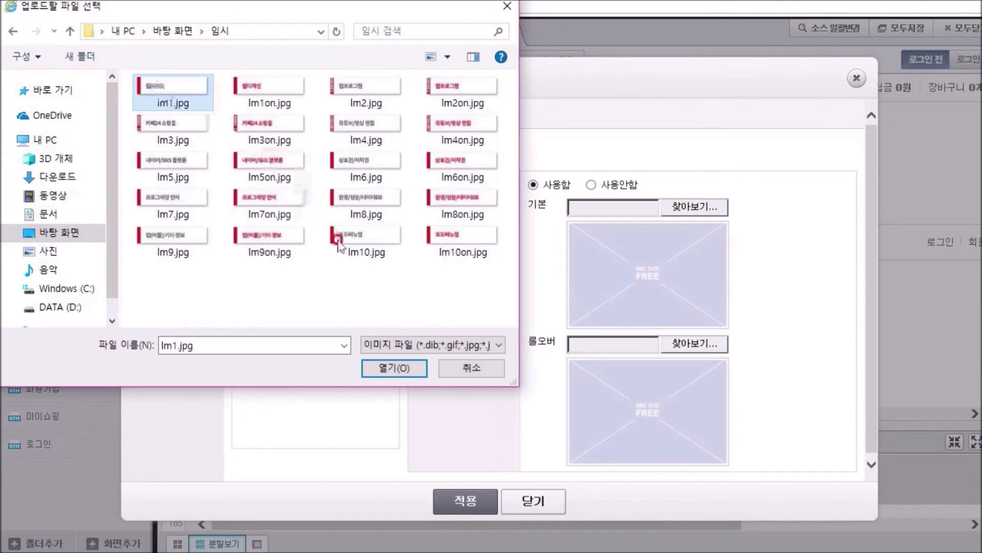
{"action": "left_click", "coordinate": [401, 372]}
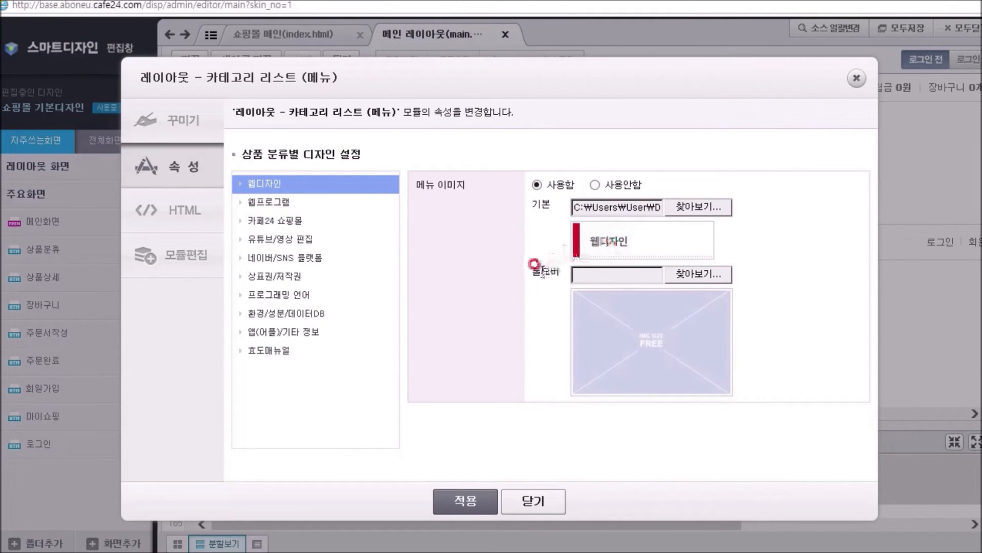
Set lm1on.jpg as the 웹디자인 category's rollover image and apply the module properties
{"action": "left_click", "coordinate": [694, 276]}
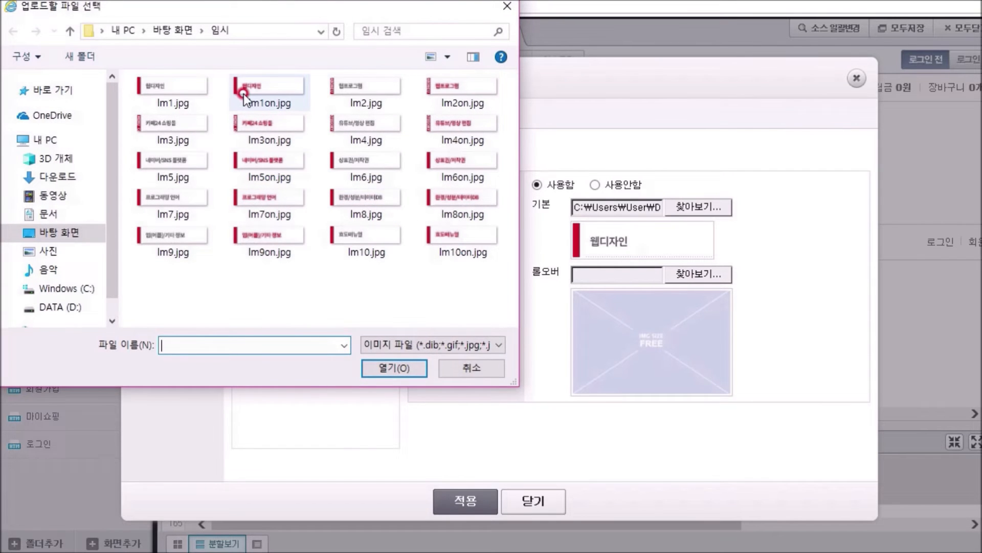
{"action": "left_click", "coordinate": [269, 92]}
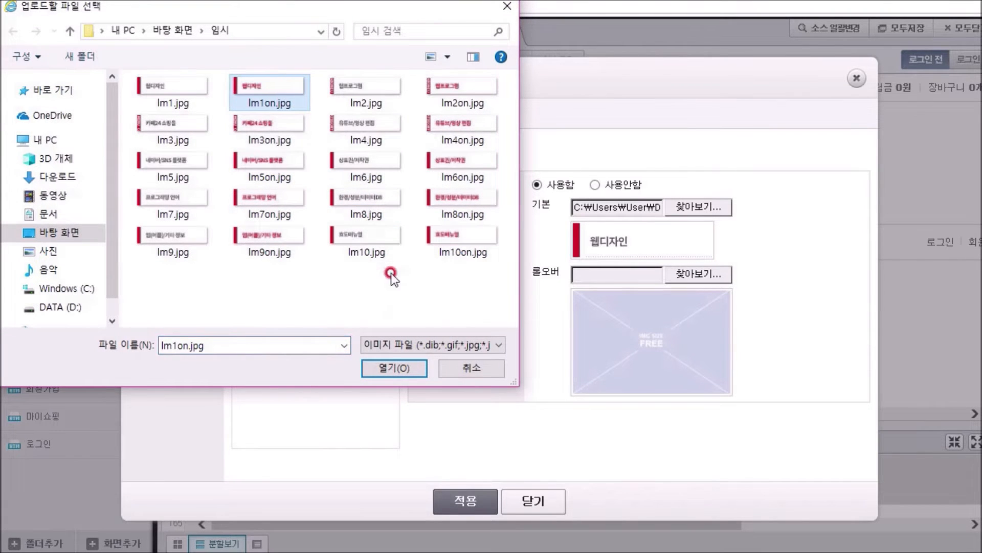
{"action": "left_click", "coordinate": [395, 370]}
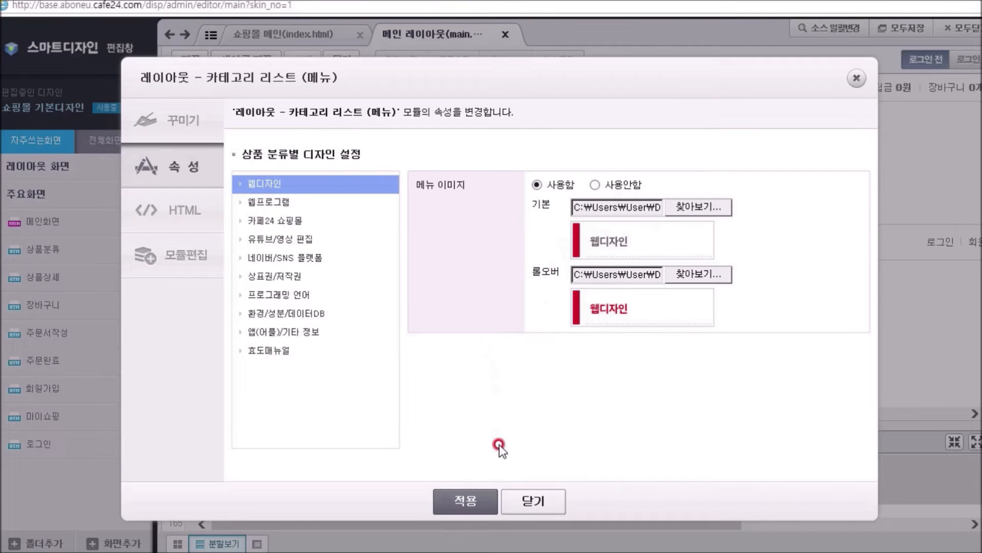
{"action": "left_click", "coordinate": [477, 505]}
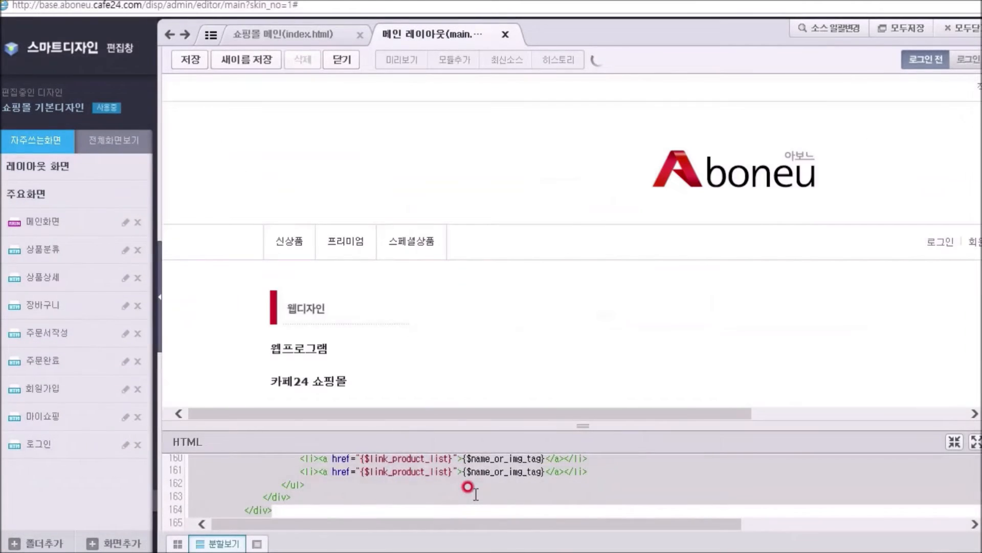
Reopen the category list module's properties, enable the menu image for 웹프로그램 and set lm2.jpg as its default image
{"action": "mouse_move", "coordinate": [353, 302]}
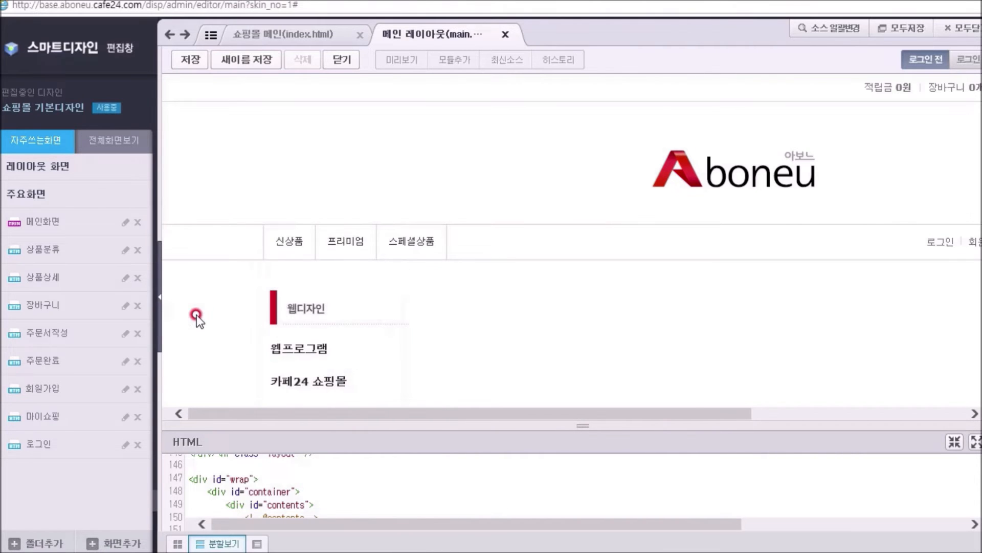
{"action": "mouse_move", "coordinate": [274, 333]}
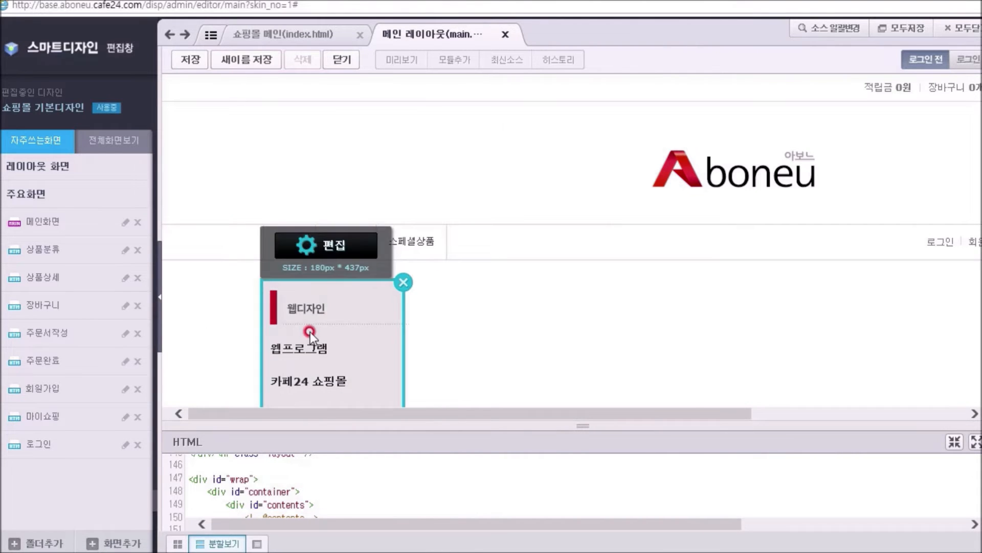
{"action": "left_click", "coordinate": [332, 250]}
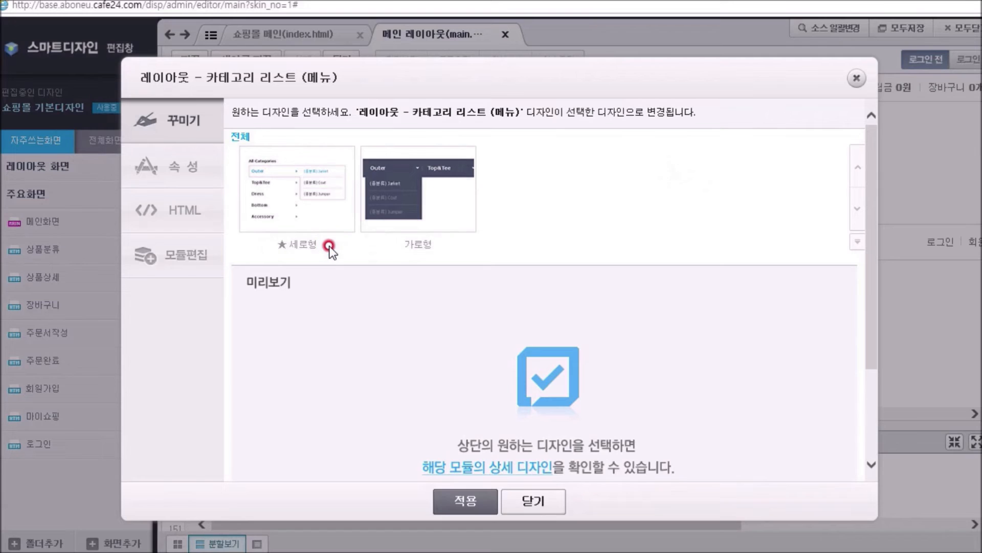
{"action": "left_click", "coordinate": [199, 174]}
{"action": "left_click", "coordinate": [513, 151]}
{"action": "mouse_move", "coordinate": [296, 203]}
{"action": "left_mouse_down"}
{"action": "mouse_move", "coordinate": [305, 222]}
{"action": "mouse_move", "coordinate": [289, 218]}
{"action": "mouse_move", "coordinate": [283, 279]}
{"action": "mouse_move", "coordinate": [292, 351]}
{"action": "mouse_move", "coordinate": [259, 246]}
{"action": "mouse_move", "coordinate": [276, 198]}
{"action": "mouse_move", "coordinate": [277, 206]}
{"action": "left_mouse_up"}
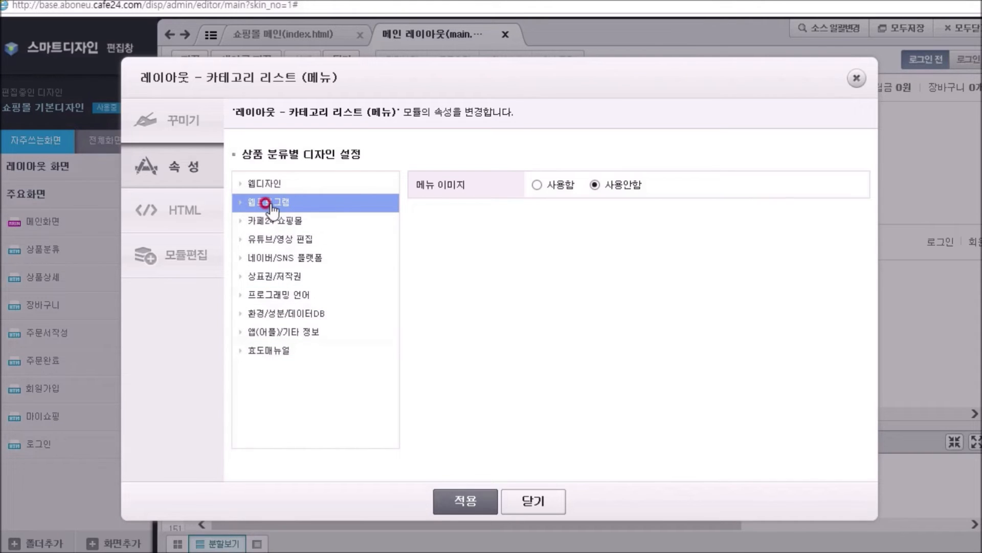
{"action": "left_click", "coordinate": [535, 184]}
{"action": "left_click", "coordinate": [693, 207]}
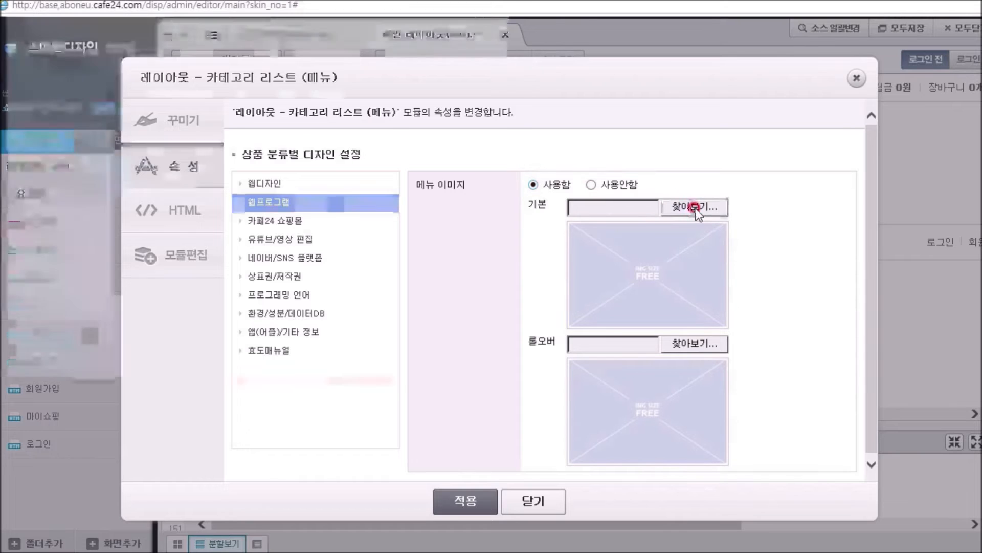
{"action": "left_click", "coordinate": [353, 93]}
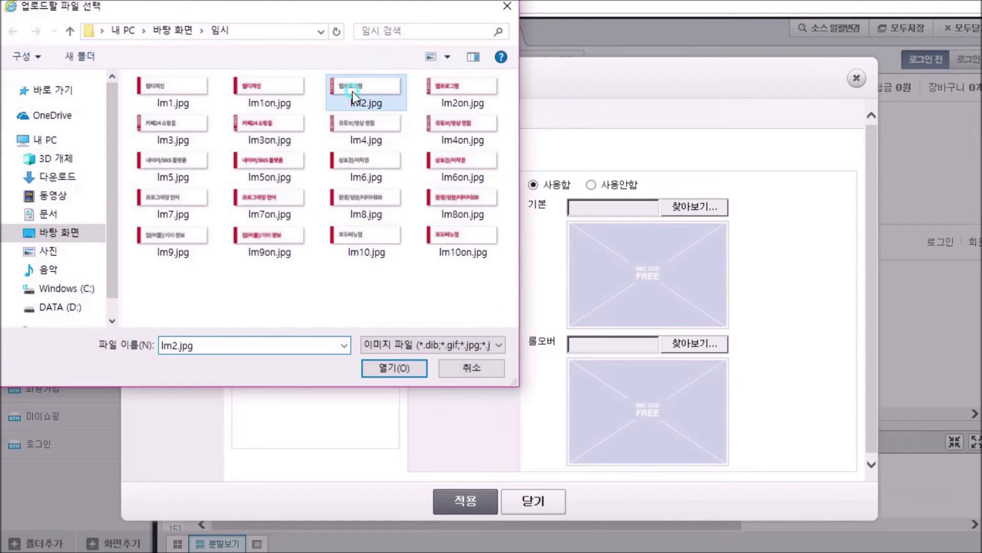
{"action": "left_click", "coordinate": [410, 366]}
Set lm2on.jpg as the 웹프로그램 category's rollover image and apply the module properties
{"action": "left_click", "coordinate": [683, 279]}
{"action": "left_click", "coordinate": [459, 86]}
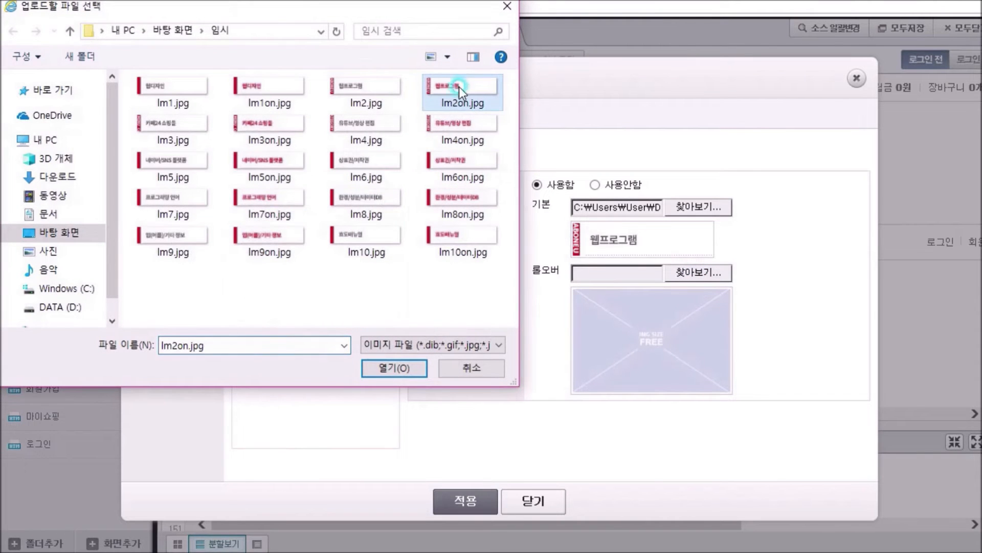
{"action": "left_click", "coordinate": [389, 368]}
{"action": "left_click", "coordinate": [465, 500]}
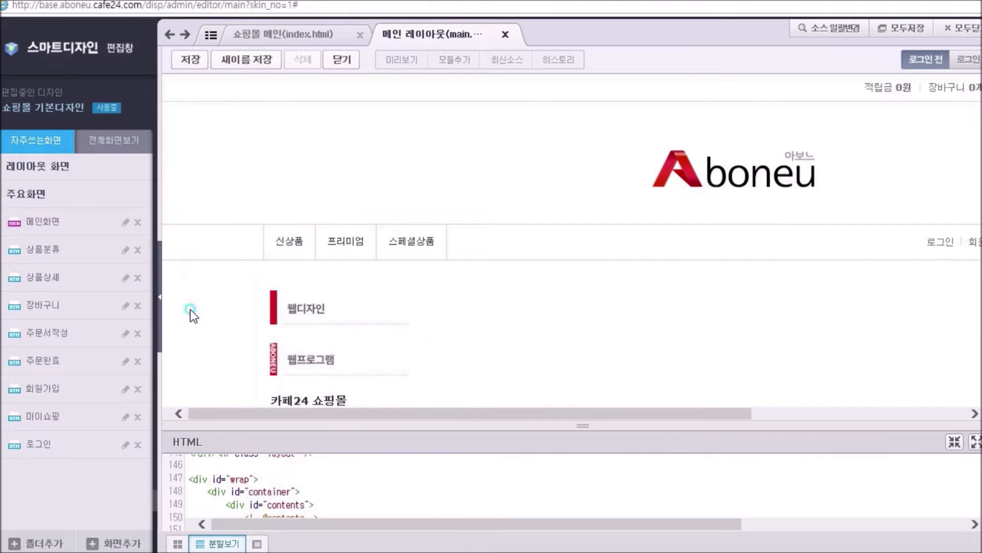
Apply the 효도매뉴얼 category's menu image settings, save the main layout, and check the left menu on the live shop page
{"action": "mouse_move", "coordinate": [312, 340]}
{"action": "scroll", "coordinate": [215, 150], "scroll_direction": "down", "scroll_amount": 3}
{"action": "scroll", "coordinate": [207, 149], "scroll_direction": "down", "scroll_amount": 3}
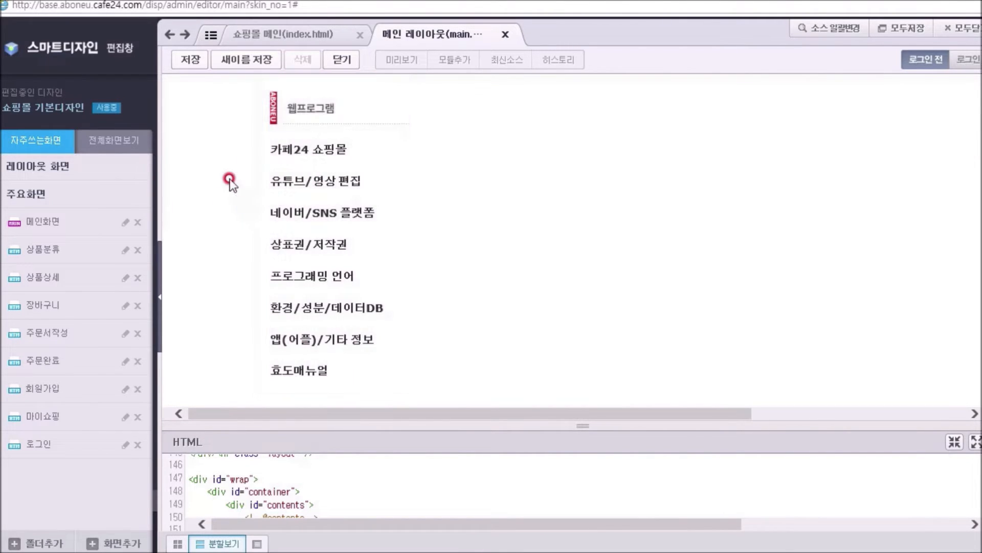
{"action": "left_click", "coordinate": [258, 351]}
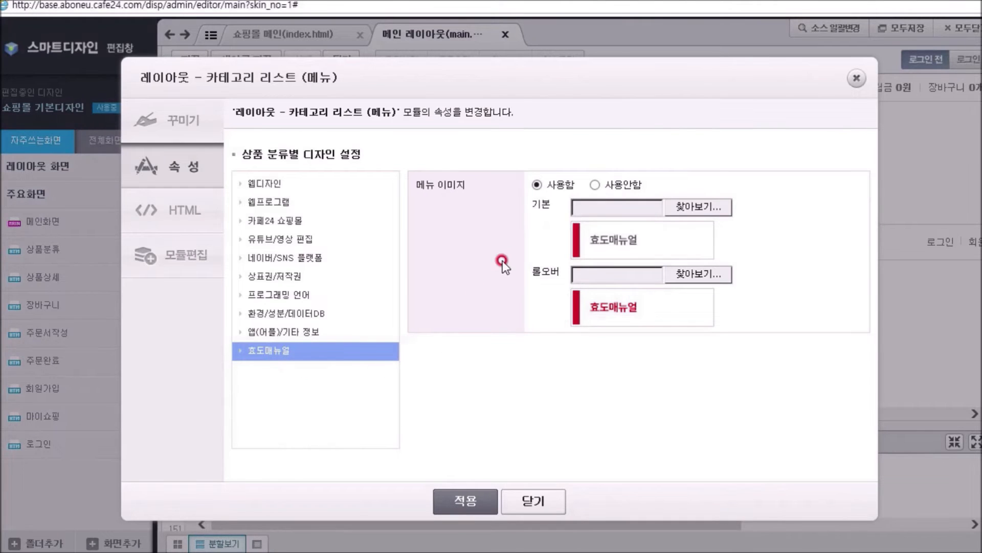
{"action": "left_click", "coordinate": [471, 500]}
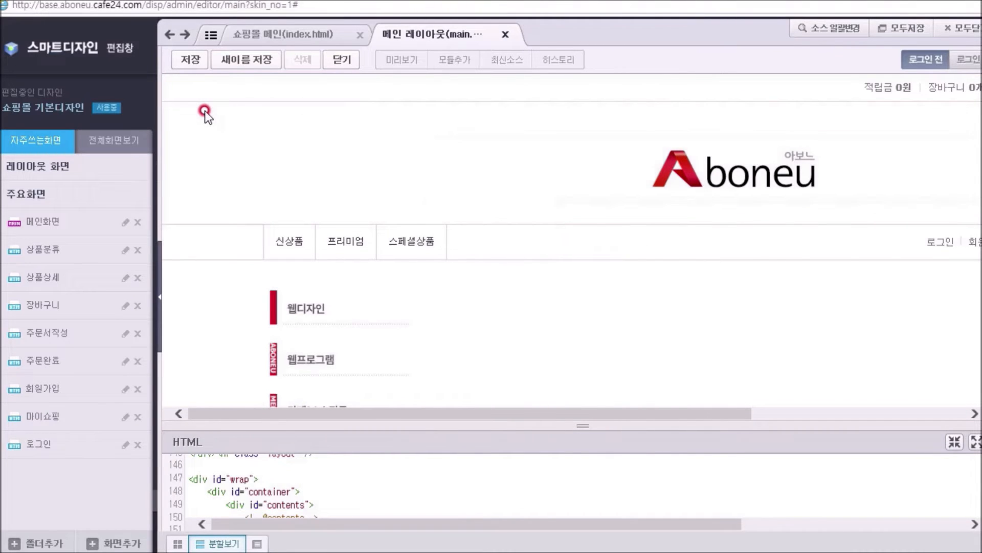
{"action": "left_click", "coordinate": [188, 60]}
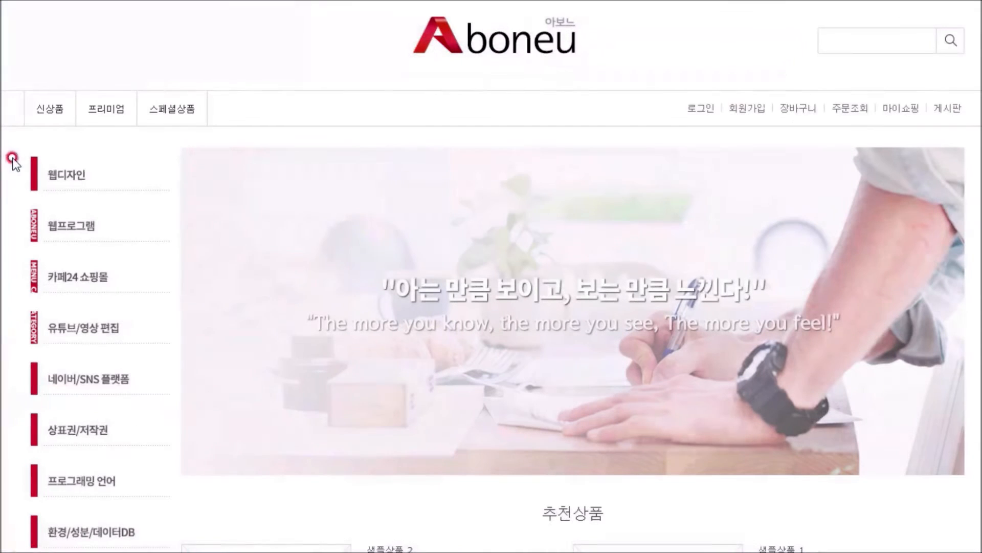
{"action": "mouse_move", "coordinate": [41, 172]}
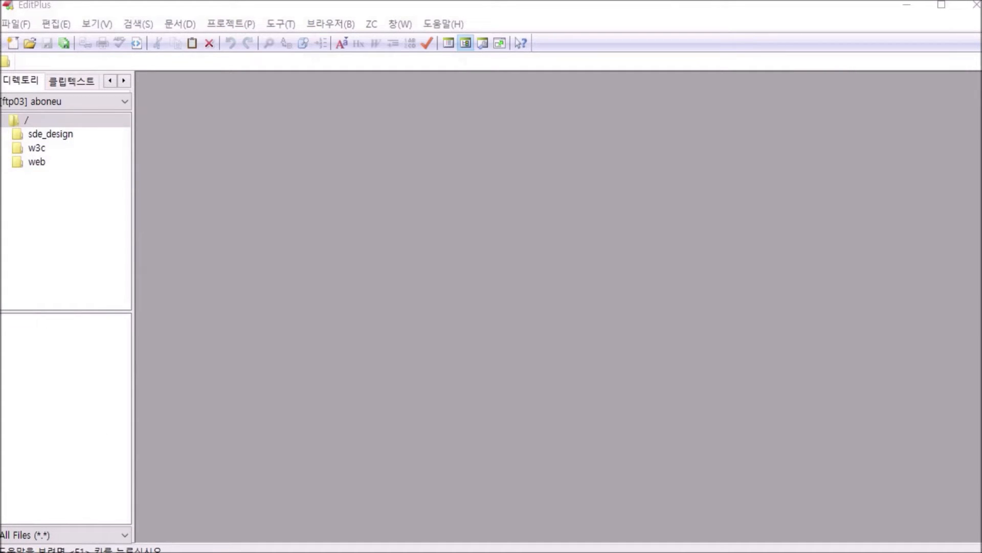
In EditPlus, open category.css from the server's sde_design/base/css/module/layout folder
{"action": "double_click", "coordinate": [51, 132]}
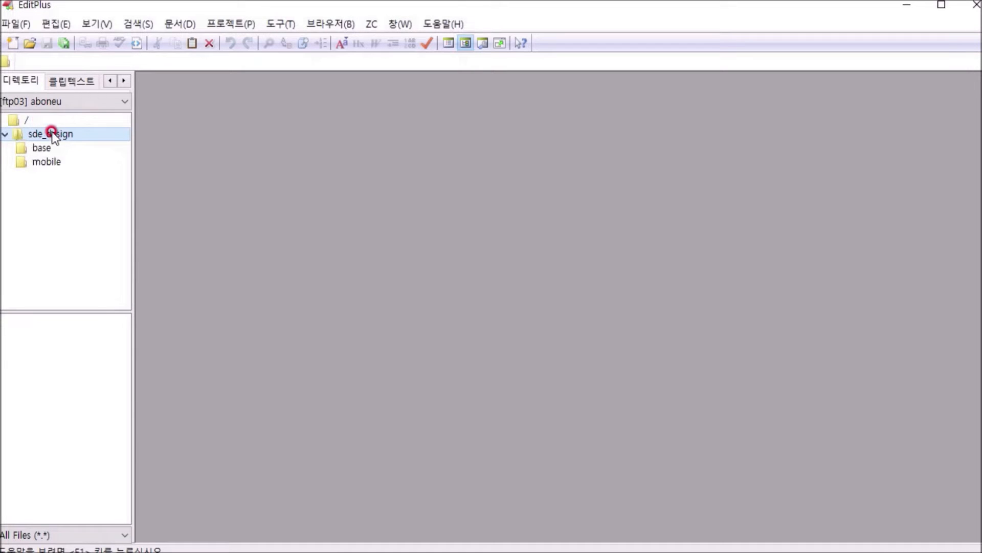
{"action": "double_click", "coordinate": [43, 147]}
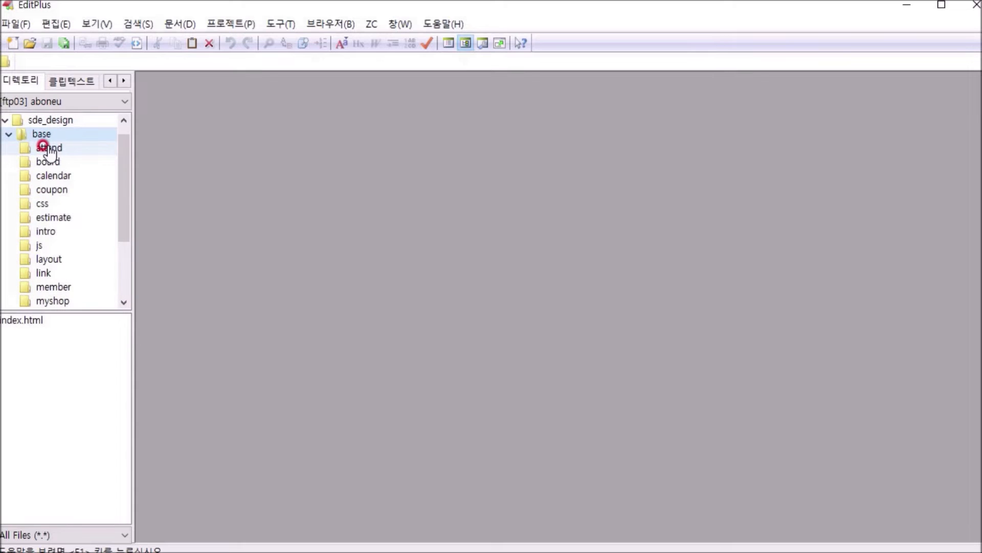
{"action": "double_click", "coordinate": [48, 203]}
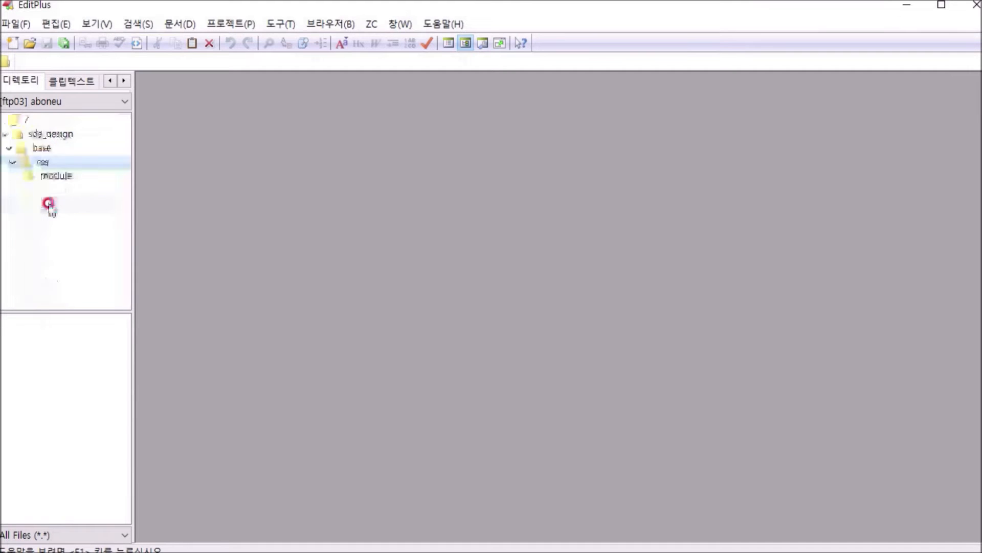
{"action": "double_click", "coordinate": [56, 176]}
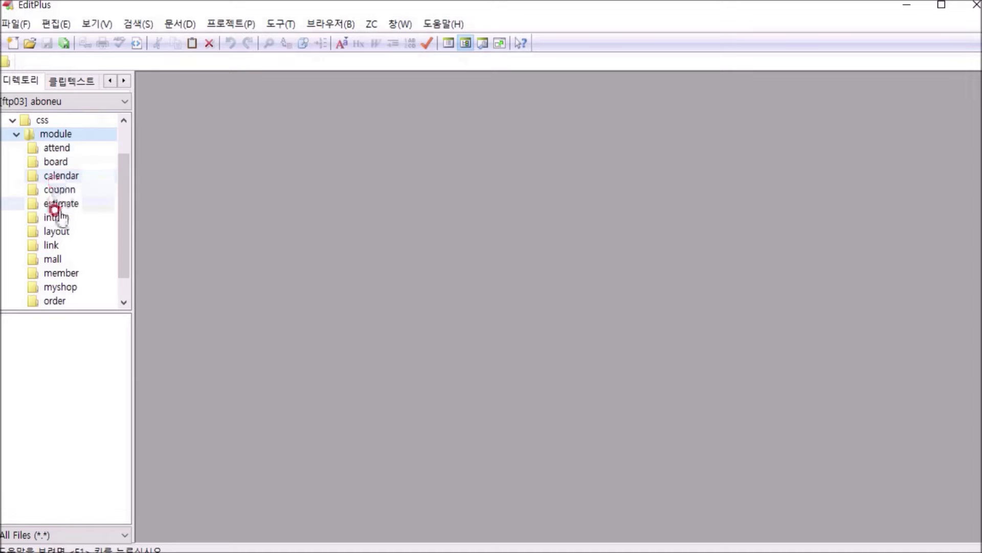
{"action": "double_click", "coordinate": [56, 231]}
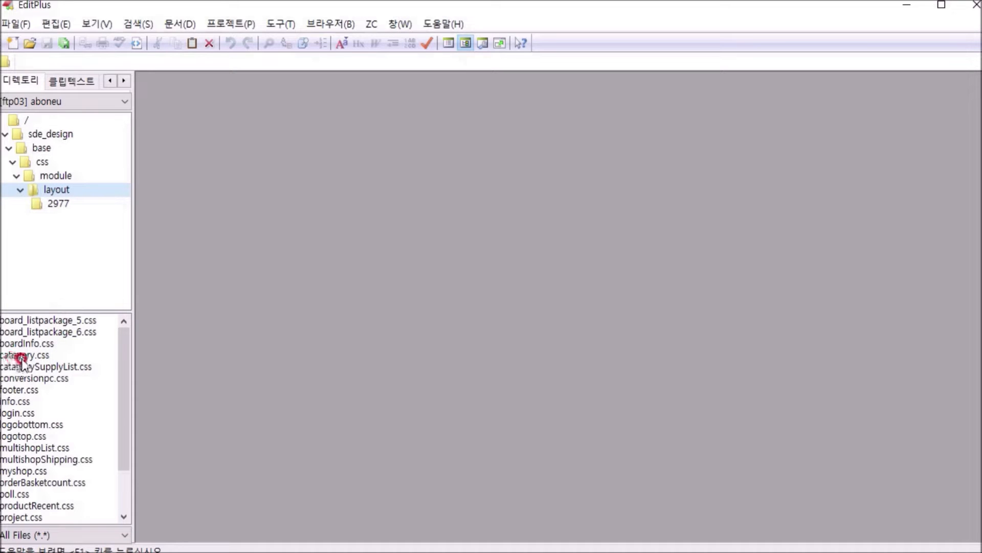
{"action": "double_click", "coordinate": [40, 357]}
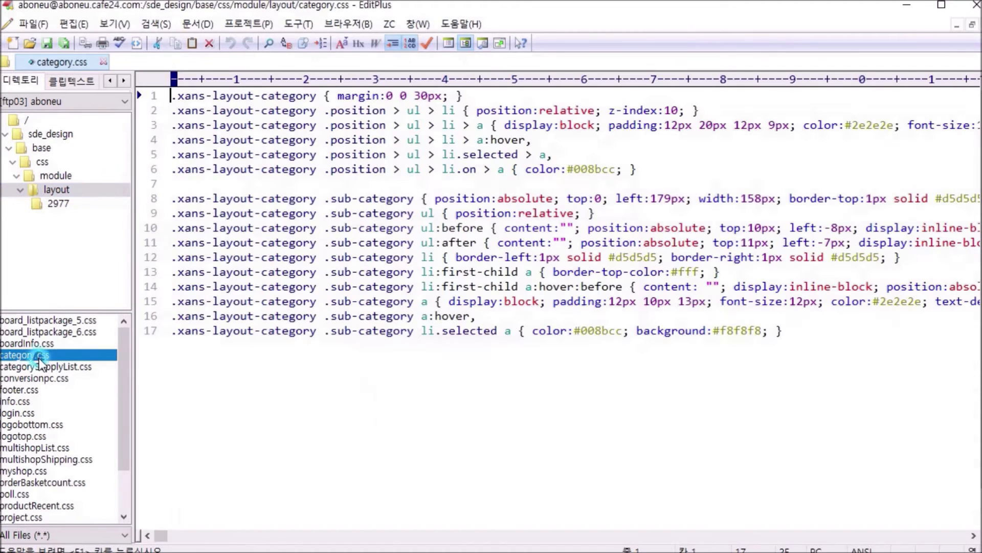
Set the top, bottom and left padding of the category link rule on line 3 of category.css to 0
{"action": "left_click_drag", "start_coordinate": [608, 125], "coordinate": [801, 125]}
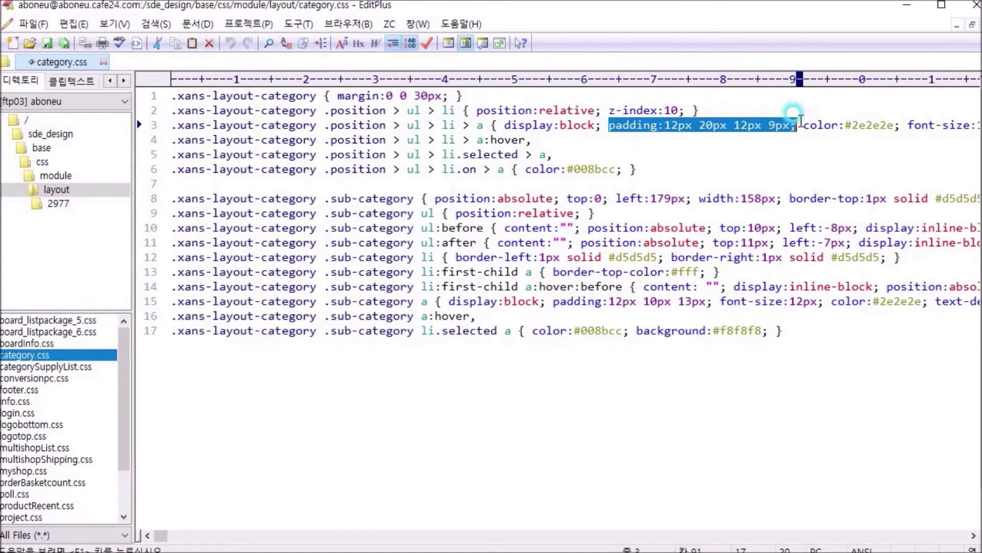
{"action": "left_click_drag", "start_coordinate": [608, 125], "coordinate": [798, 124]}
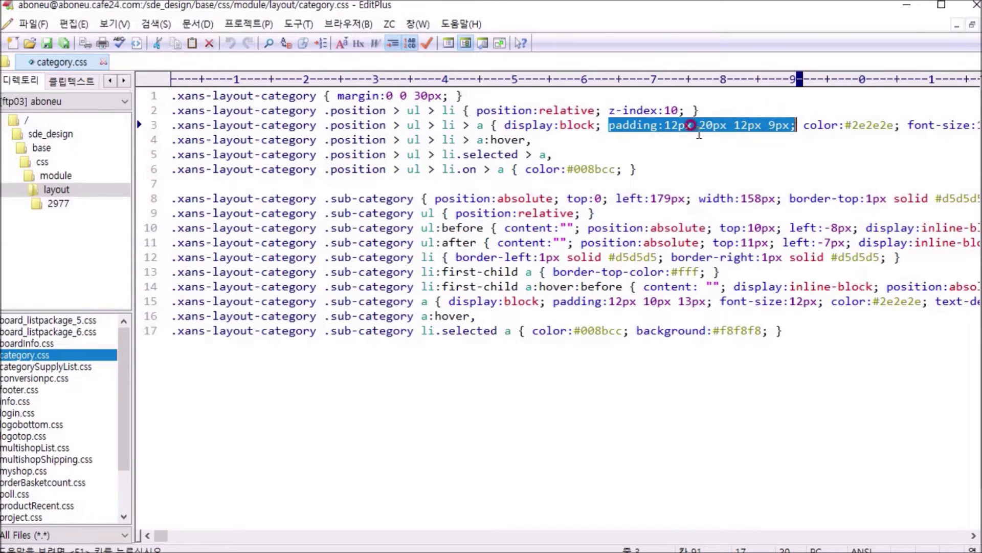
{"action": "left_click", "coordinate": [663, 128]}
{"action": "double_click", "coordinate": [680, 125]}
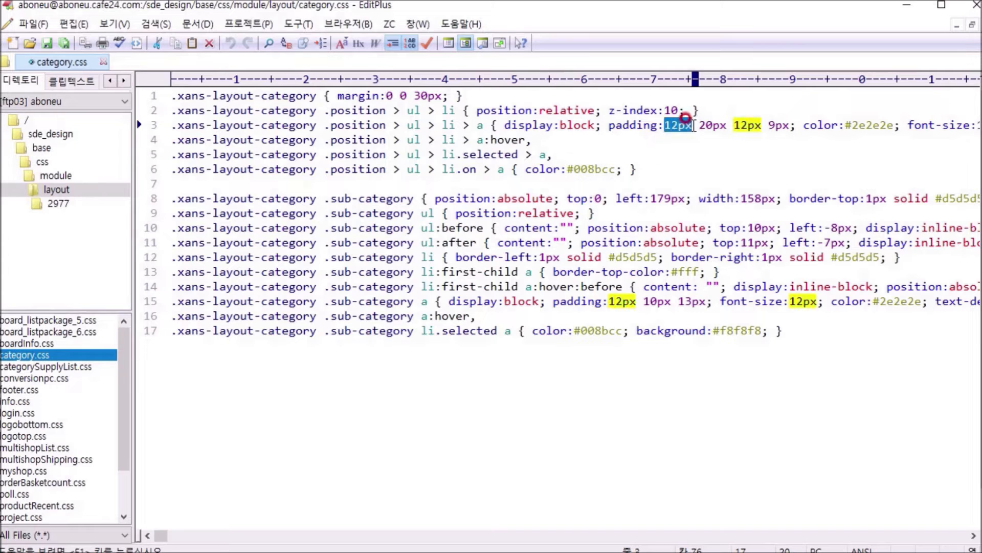
{"action": "type", "text": "0"}
{"action": "double_click", "coordinate": [727, 125]}
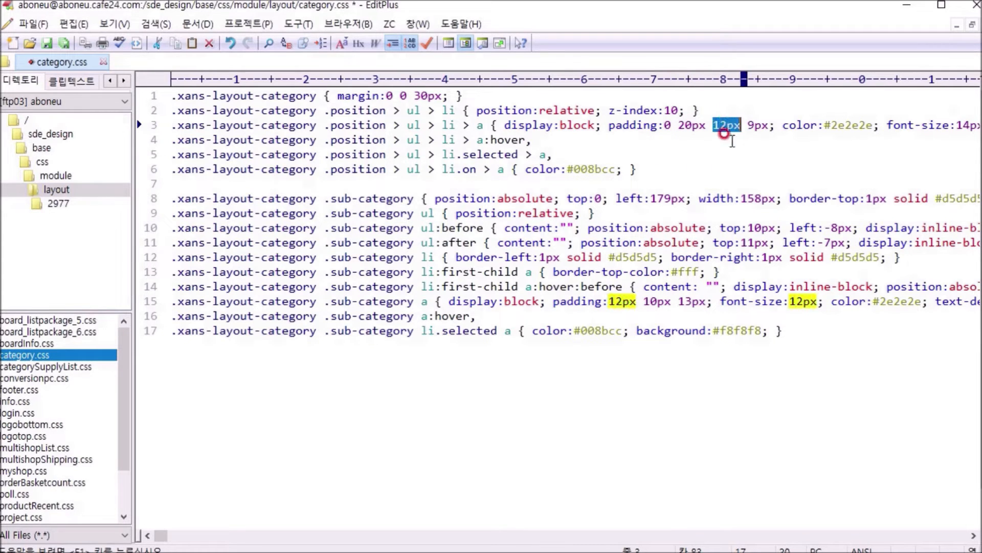
{"action": "type", "text": "0"}
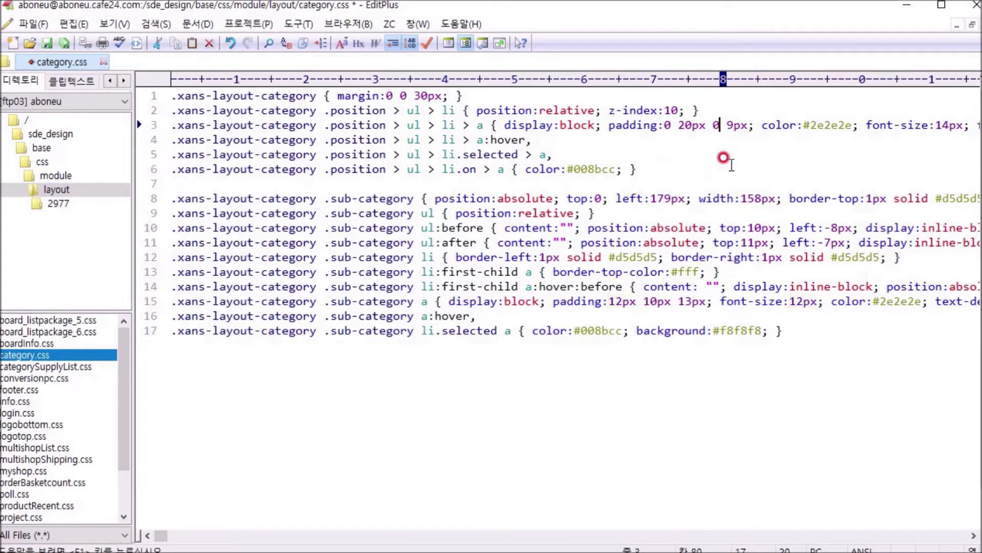
{"action": "left_click_drag", "start_coordinate": [725, 126], "coordinate": [747, 128]}
{"action": "type", "text": "0"}
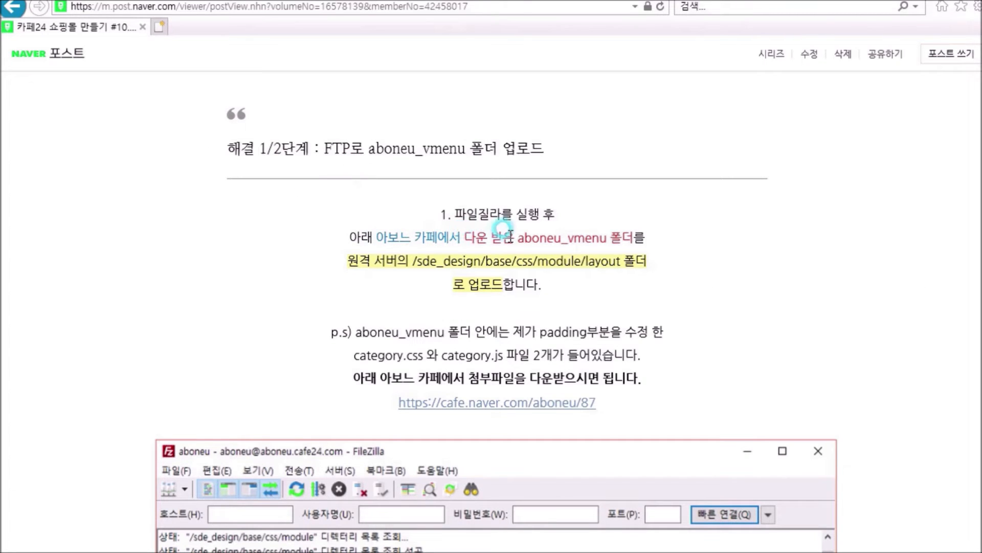
In the browser, read the post's instructions for uploading the aboneu_vmenu folder and check the attachment of the linked cafe post
{"action": "left_click", "coordinate": [519, 236]}
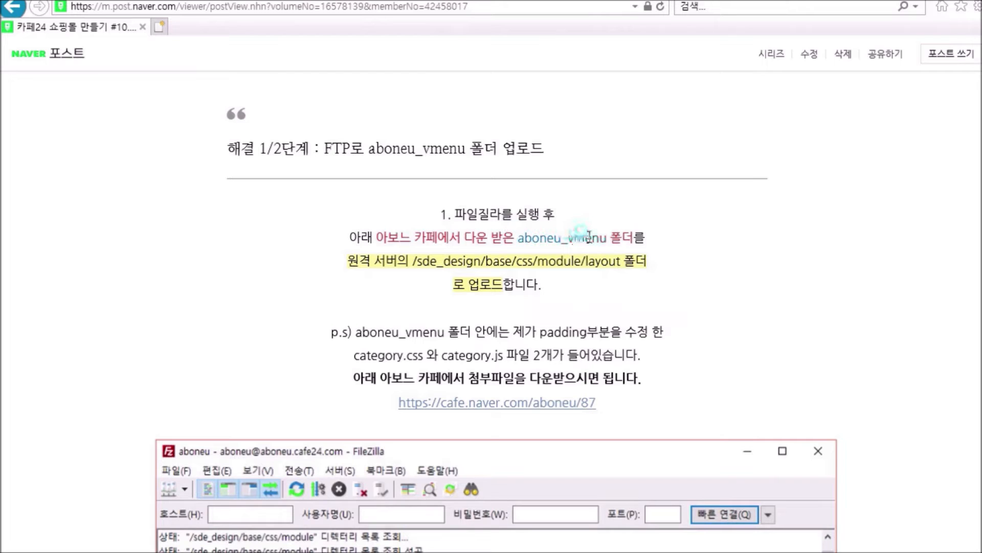
{"action": "left_click_drag", "start_coordinate": [610, 237], "coordinate": [635, 238]}
{"action": "left_click", "coordinate": [626, 233]}
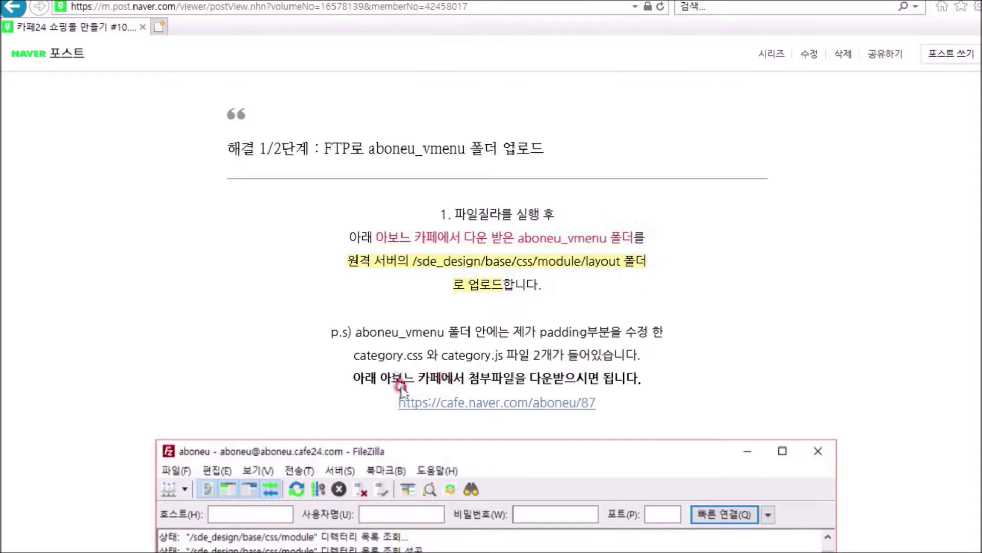
{"action": "left_click_drag", "start_coordinate": [413, 378], "coordinate": [638, 378]}
{"action": "left_click", "coordinate": [571, 359]}
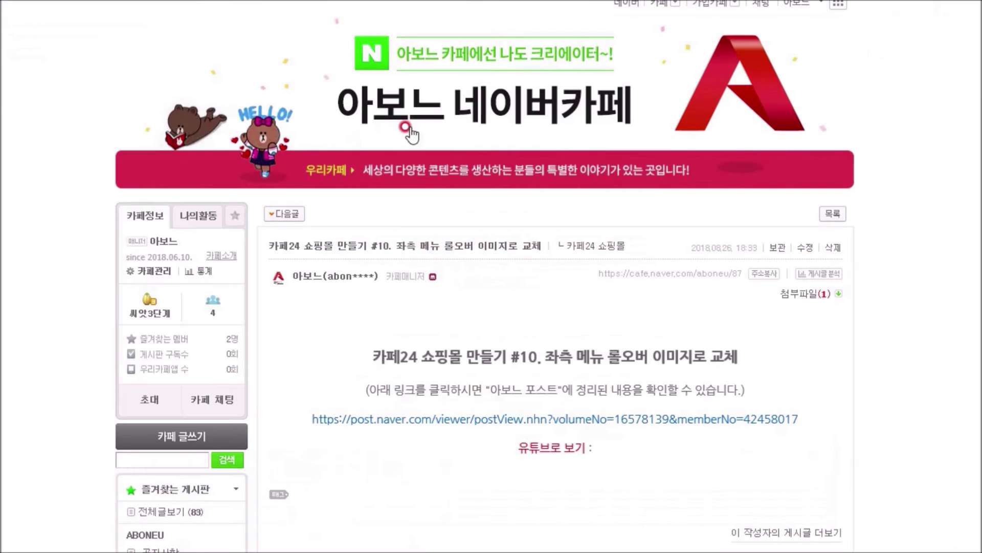
{"action": "left_click", "coordinate": [805, 294]}
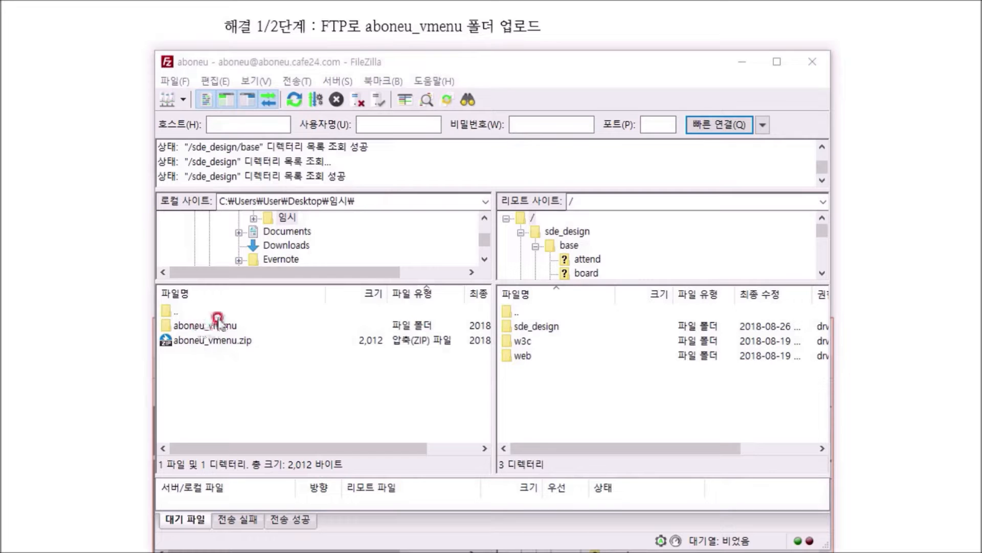
In FileZilla, upload the aboneu_vmenu folder to /sde_design/base/css/module/layout on the server and open the uploaded folder
{"action": "double_click", "coordinate": [522, 327]}
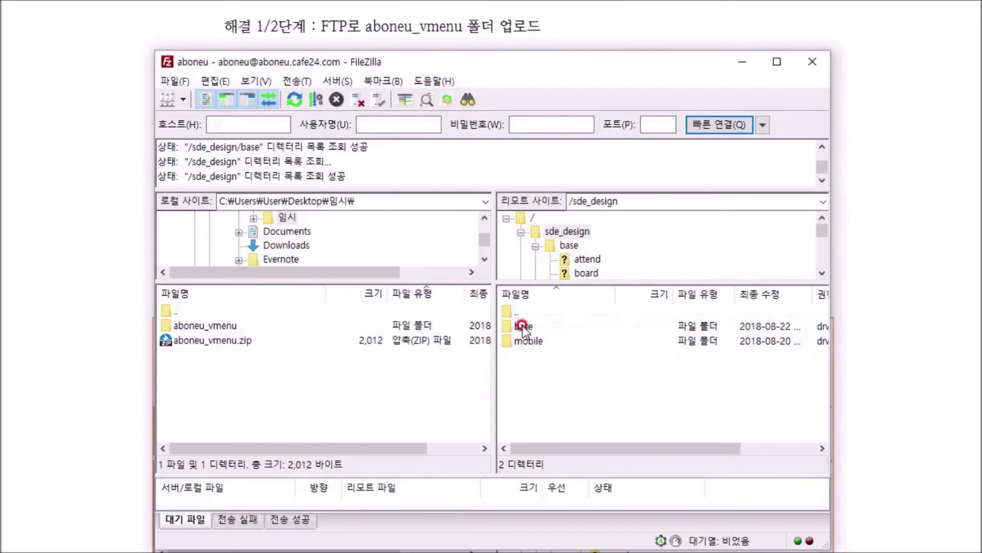
{"action": "double_click", "coordinate": [523, 328]}
{"action": "double_click", "coordinate": [522, 386]}
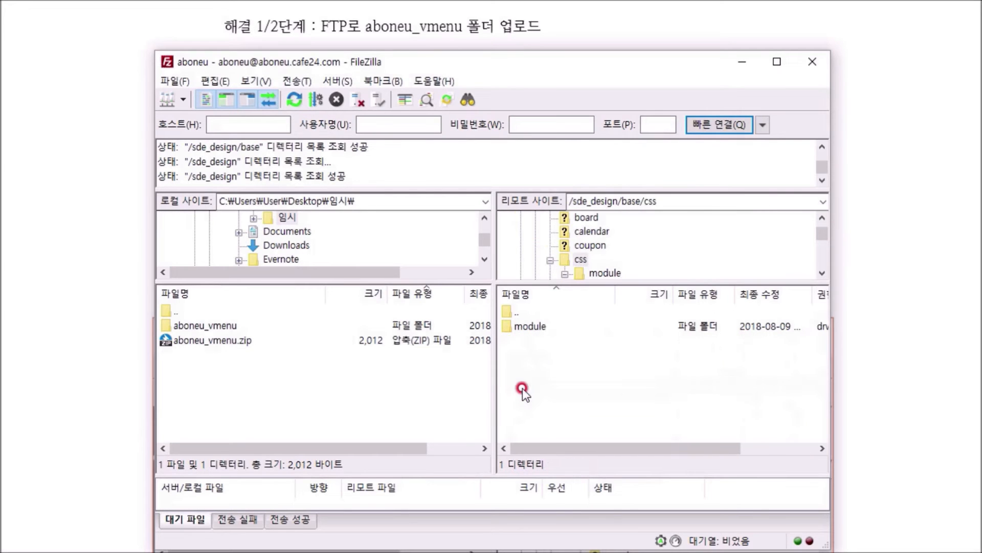
{"action": "double_click", "coordinate": [530, 325]}
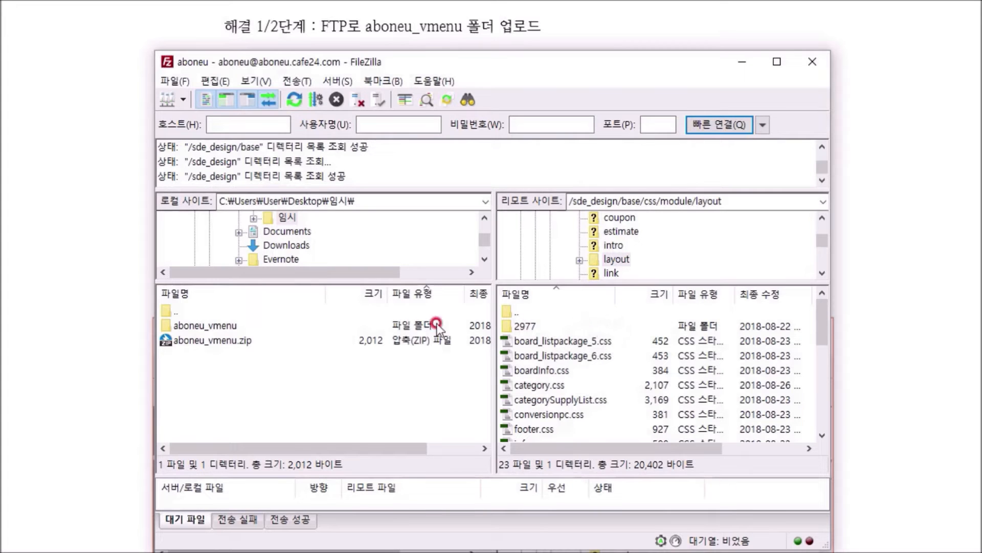
{"action": "right_click", "coordinate": [213, 325]}
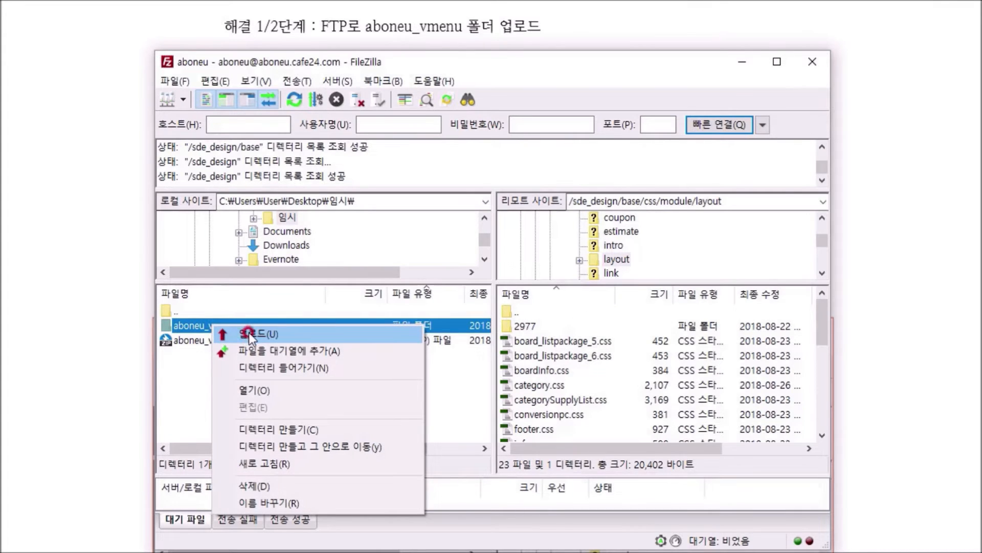
{"action": "left_click", "coordinate": [249, 334]}
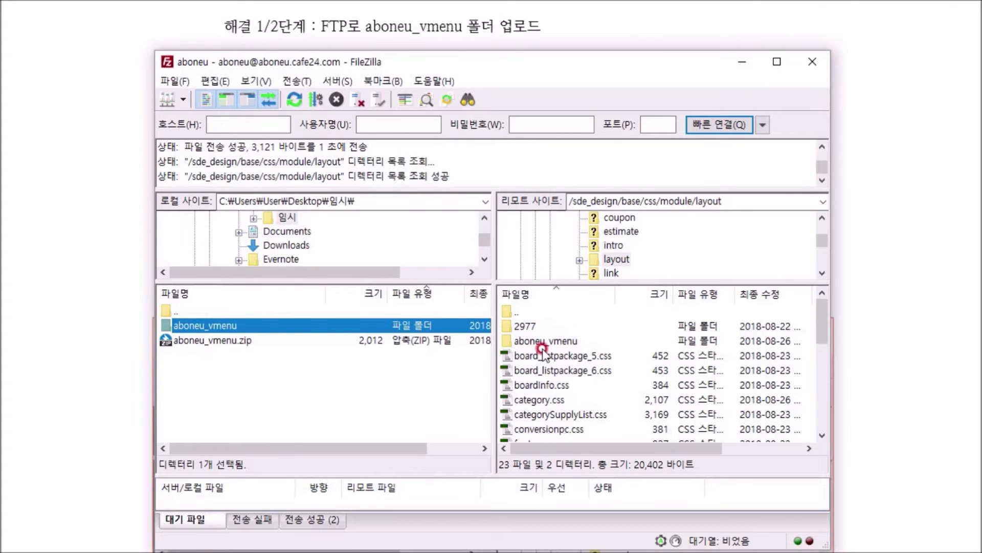
{"action": "left_click", "coordinate": [565, 341]}
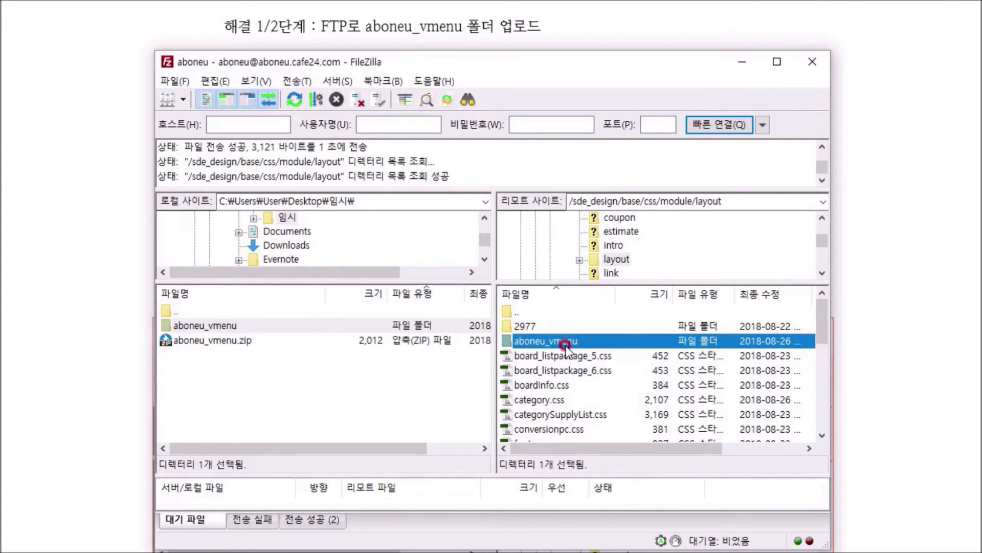
{"action": "double_click", "coordinate": [554, 342]}
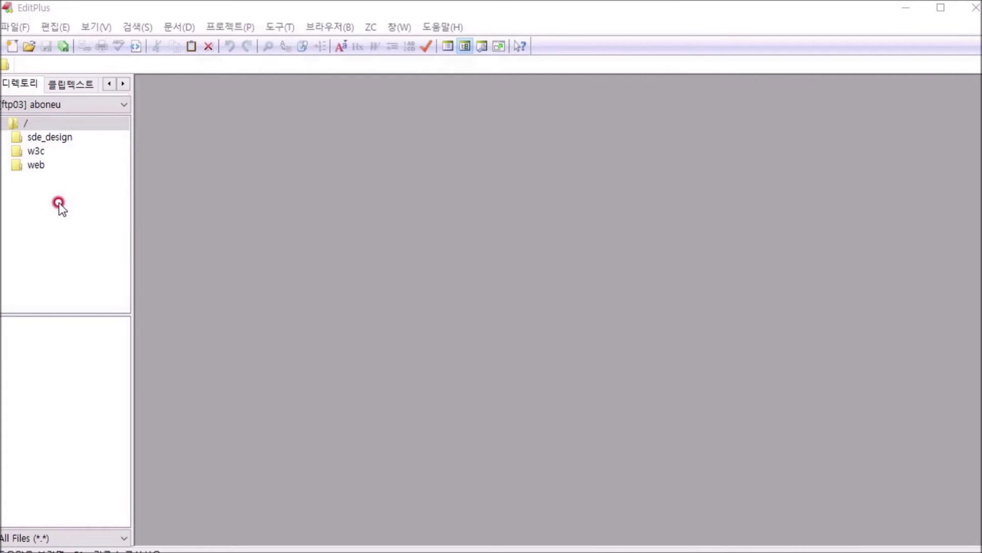
Switch to EditPlus and open layout.html and main.html from the server's sde_design/base/layout/basic folder
{"action": "double_click", "coordinate": [61, 137]}
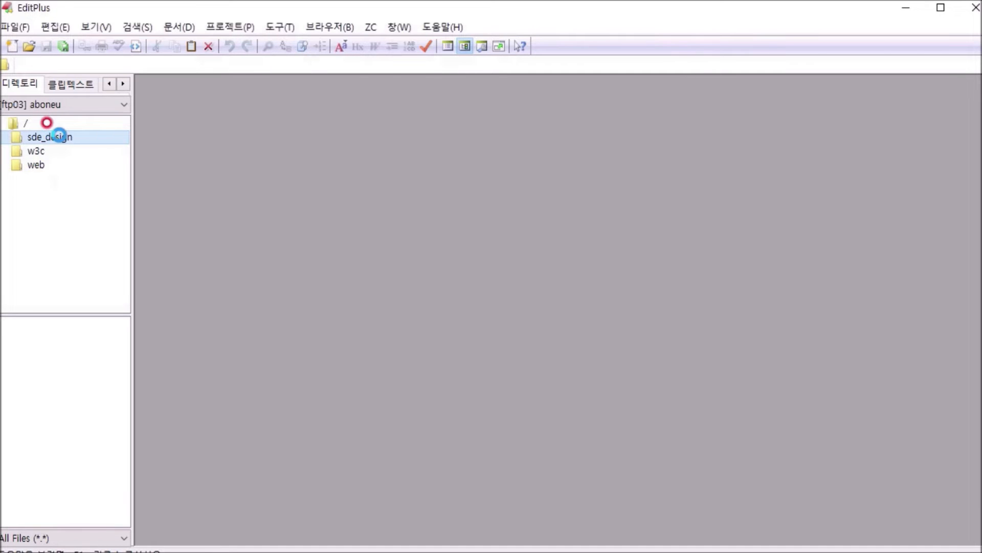
{"action": "double_click", "coordinate": [41, 150]}
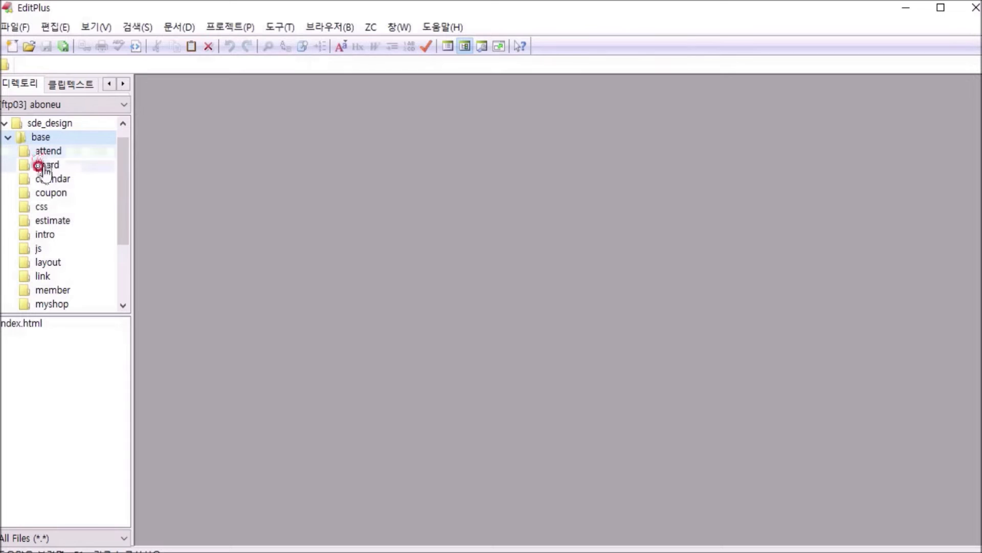
{"action": "left_click", "coordinate": [51, 264]}
{"action": "double_click", "coordinate": [53, 264]}
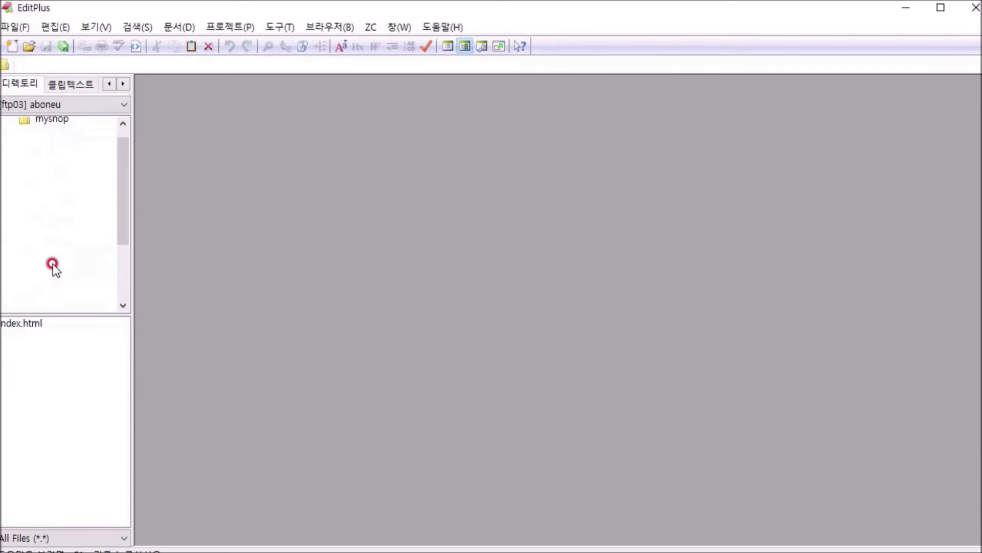
{"action": "double_click", "coordinate": [53, 179]}
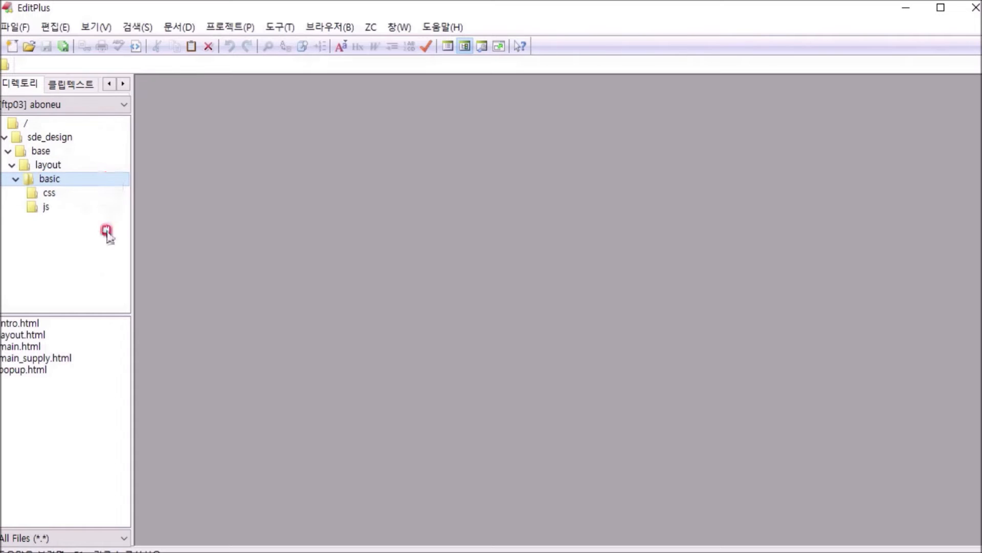
{"action": "left_click", "coordinate": [16, 335]}
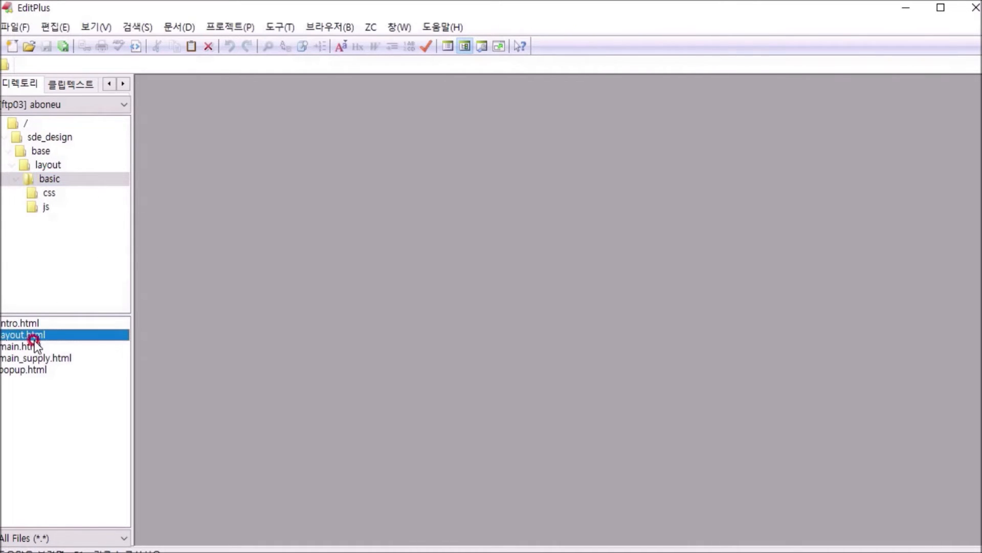
{"action": "left_click", "coordinate": [28, 347]}
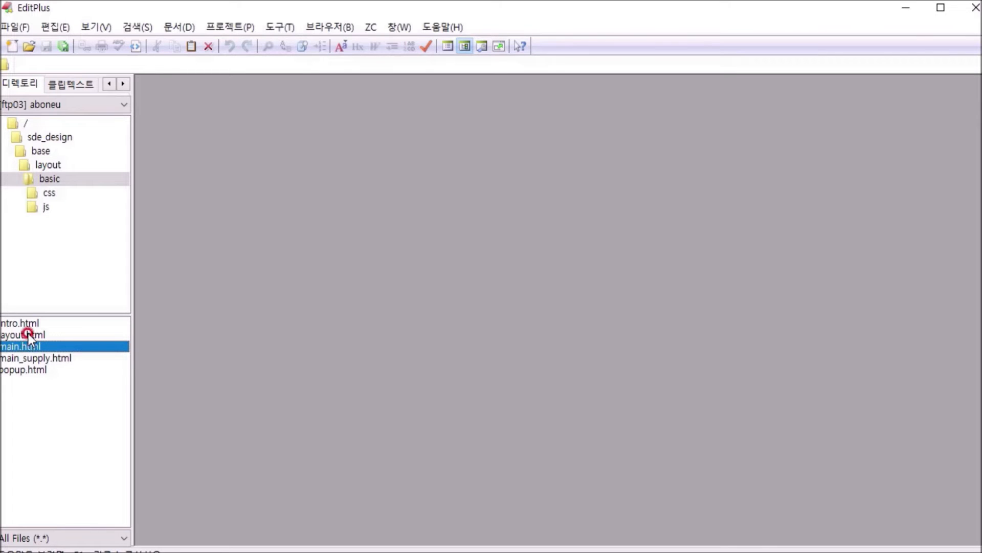
{"action": "left_click", "coordinate": [29, 333]}
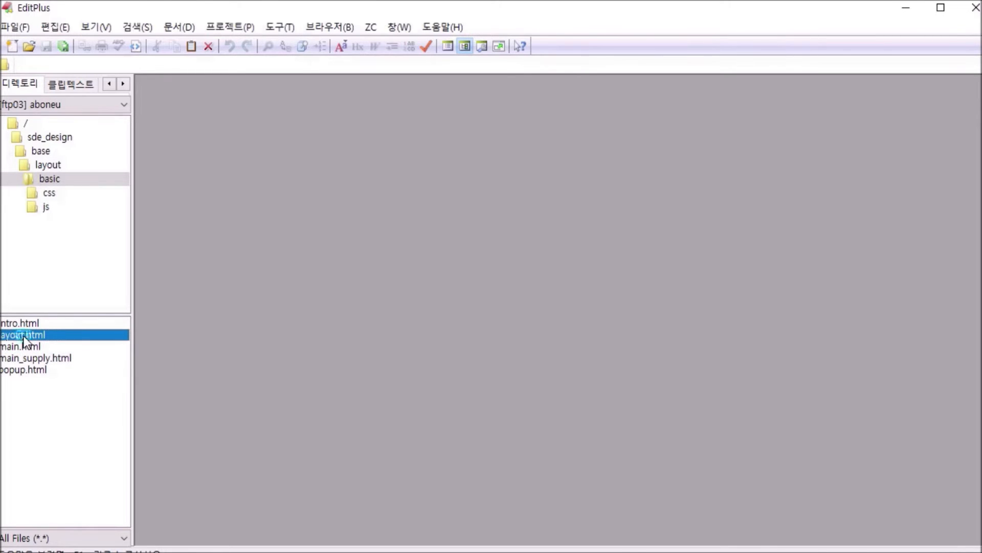
{"action": "double_click", "coordinate": [24, 341]}
{"action": "double_click", "coordinate": [26, 366]}
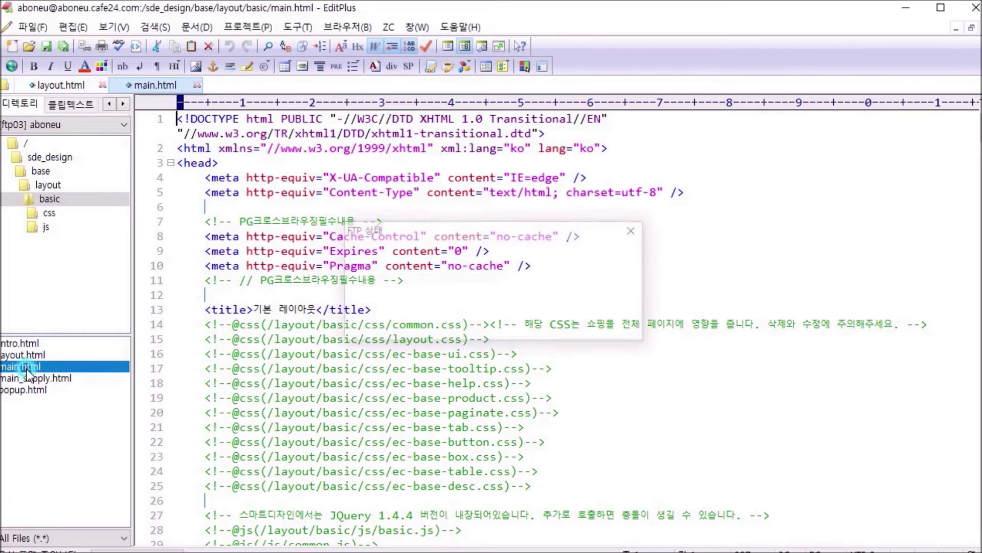
In layout.html, change the category.css path on line 155 to /css/module/layout/aboneu_vmenu/category.css
{"action": "left_click", "coordinate": [84, 86]}
{"action": "left_click", "coordinate": [139, 86]}
{"action": "left_click", "coordinate": [87, 85]}
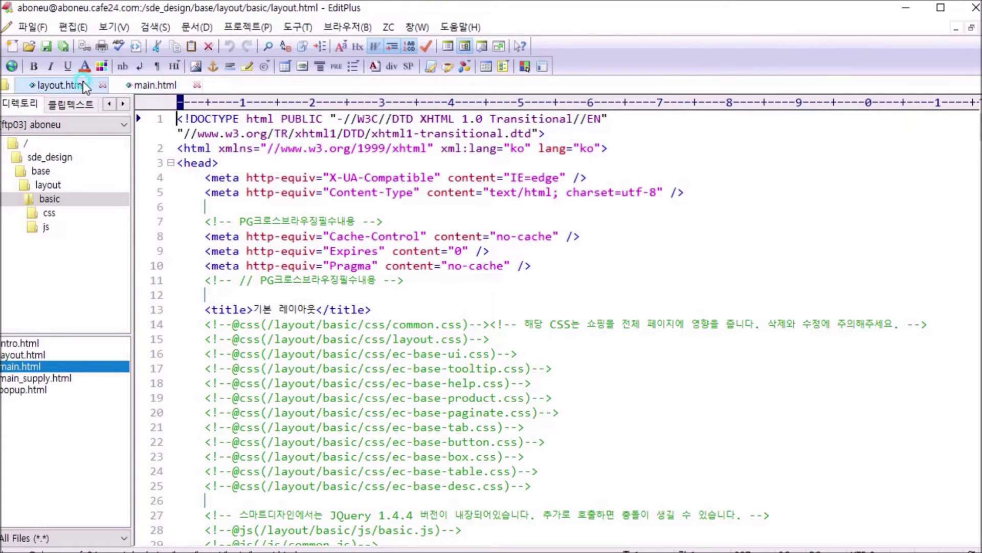
{"action": "scroll", "coordinate": [640, 266], "scroll_direction": "down", "scroll_amount": 20}
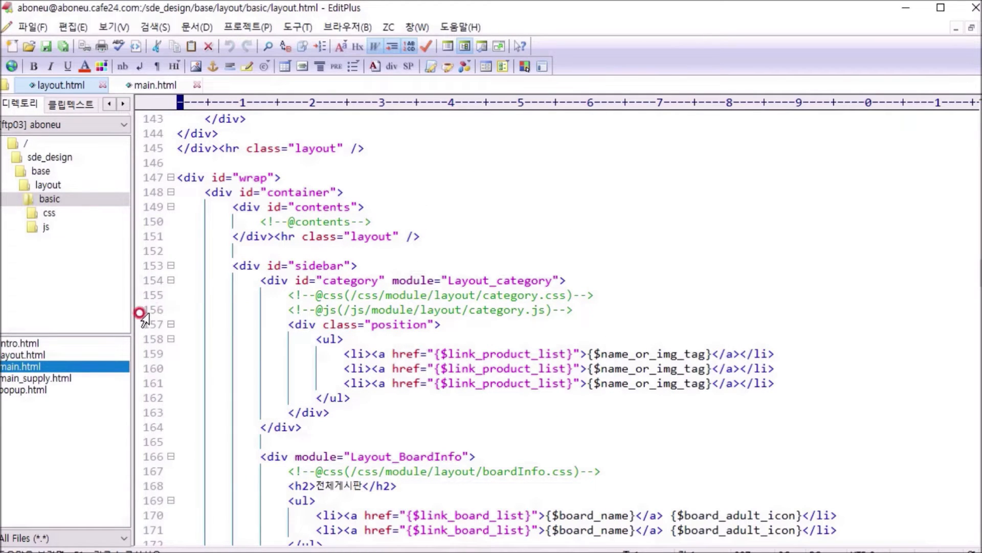
{"action": "left_click_drag", "start_coordinate": [283, 290], "coordinate": [582, 309]}
{"action": "left_click", "coordinate": [441, 324]}
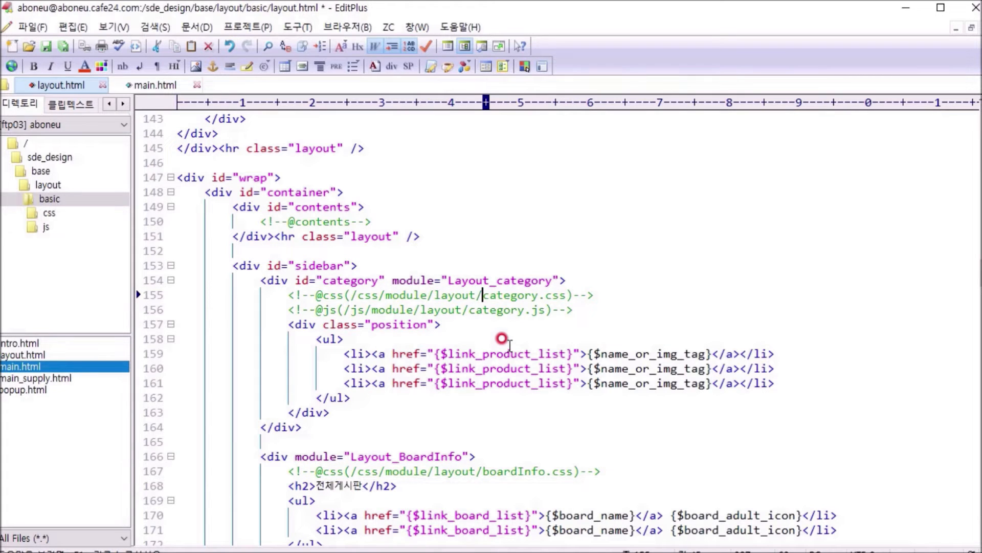
{"action": "type", "text": "aboneu_"}
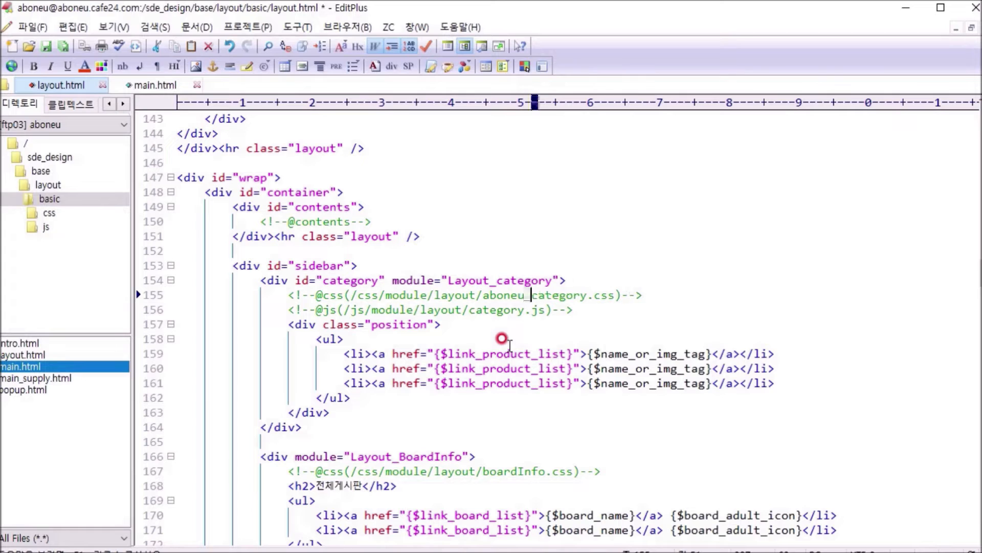
{"action": "type", "text": "vmenu"}
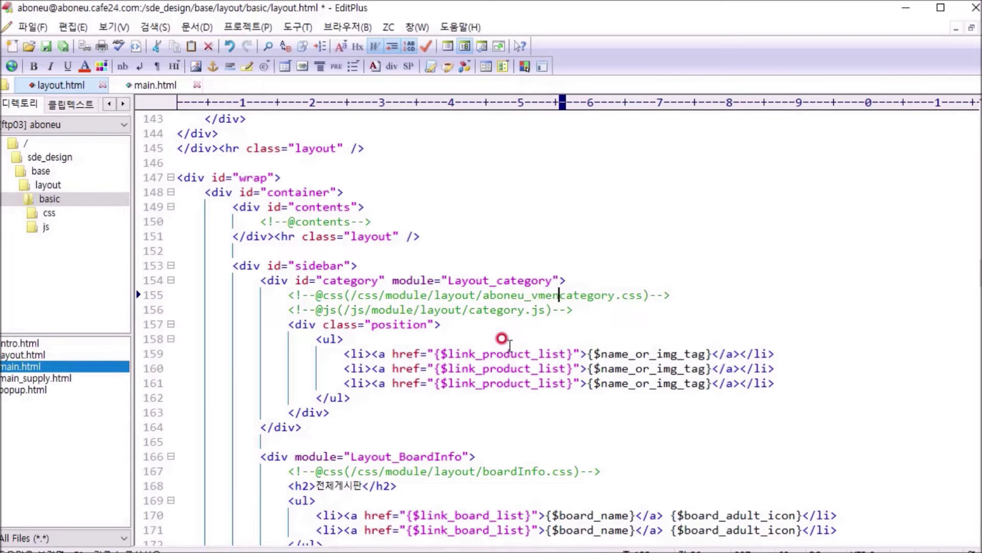
{"action": "type", "text": "/"}
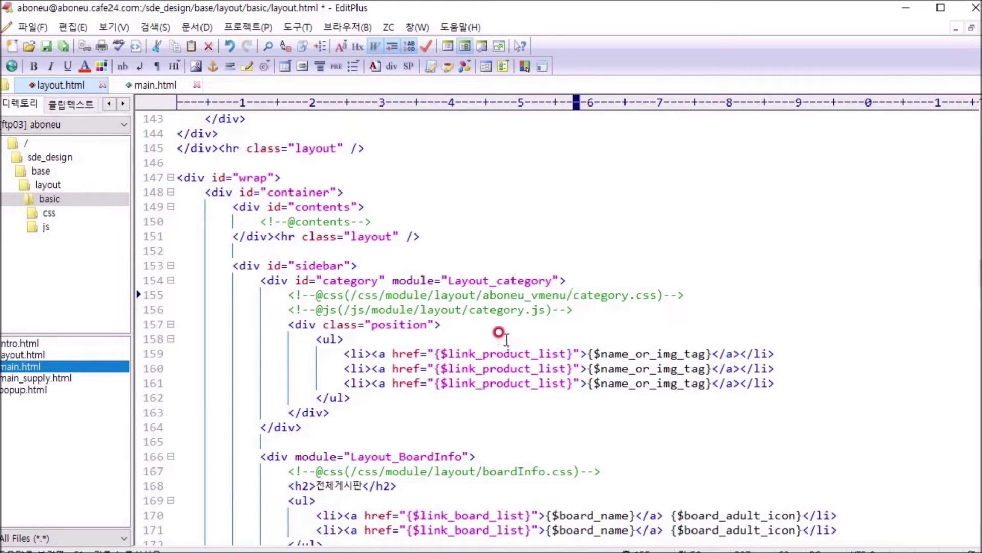
Add the same aboneu_vmenu folder to the category.js path on line 156 and save layout.html
{"action": "left_click_drag", "start_coordinate": [476, 296], "coordinate": [571, 296]}
{"action": "key", "text": "ctrl+c"}
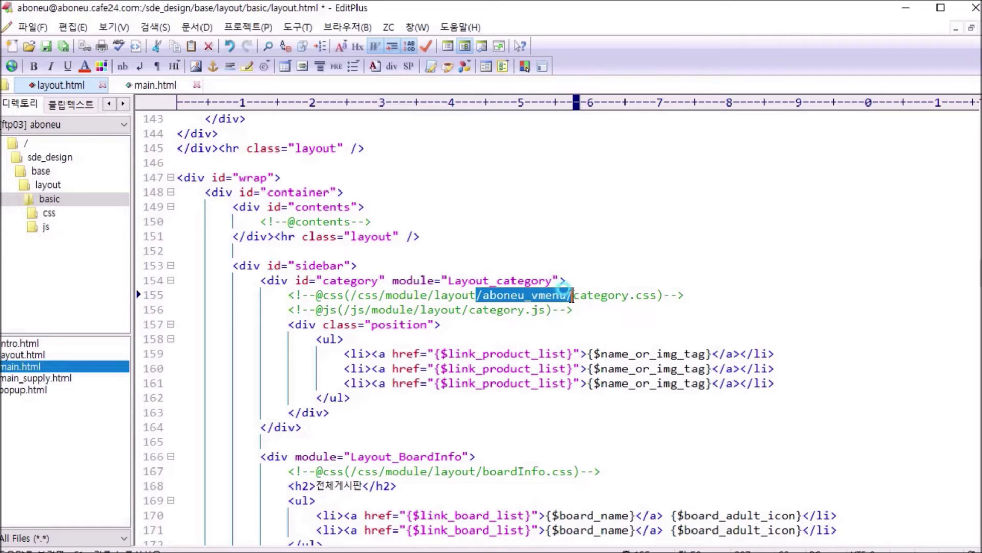
{"action": "left_click", "coordinate": [466, 309]}
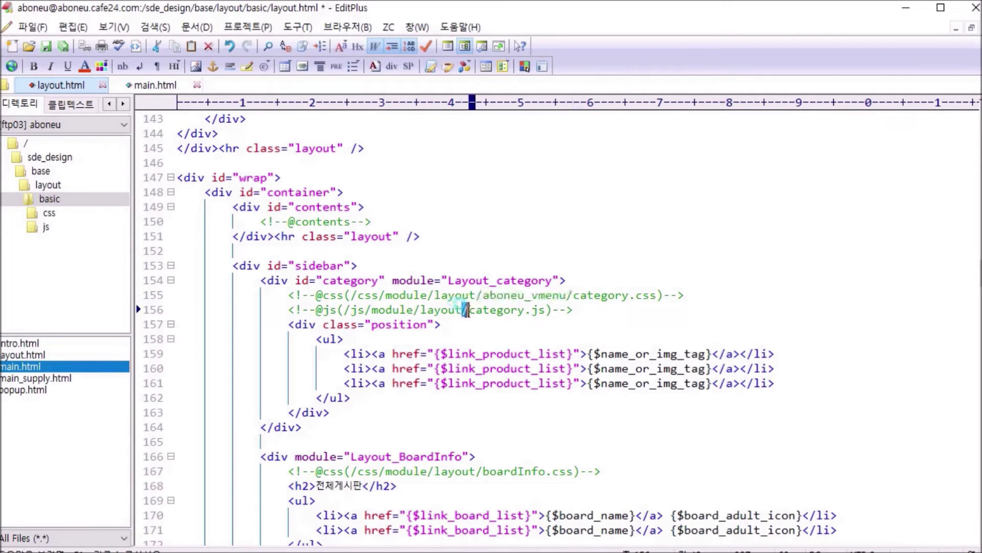
{"action": "key", "text": "ctrl+v"}
{"action": "key", "text": "ctrl+s"}
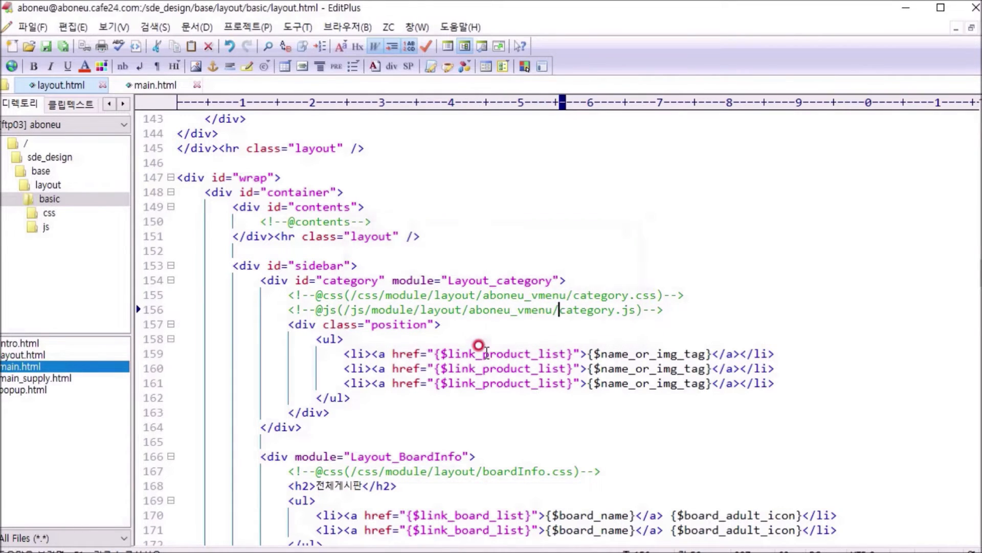
In main.html, change the category.css path on line 155 to /css/module/layout/aboneu_vmenu/category.css
{"action": "left_click", "coordinate": [151, 86]}
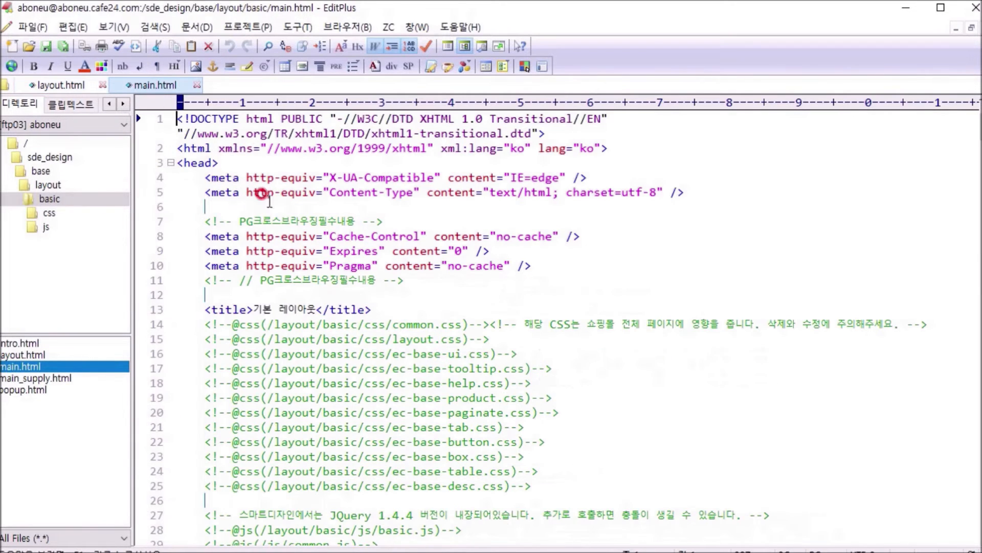
{"action": "scroll", "coordinate": [374, 292], "scroll_direction": "down", "scroll_amount": 20}
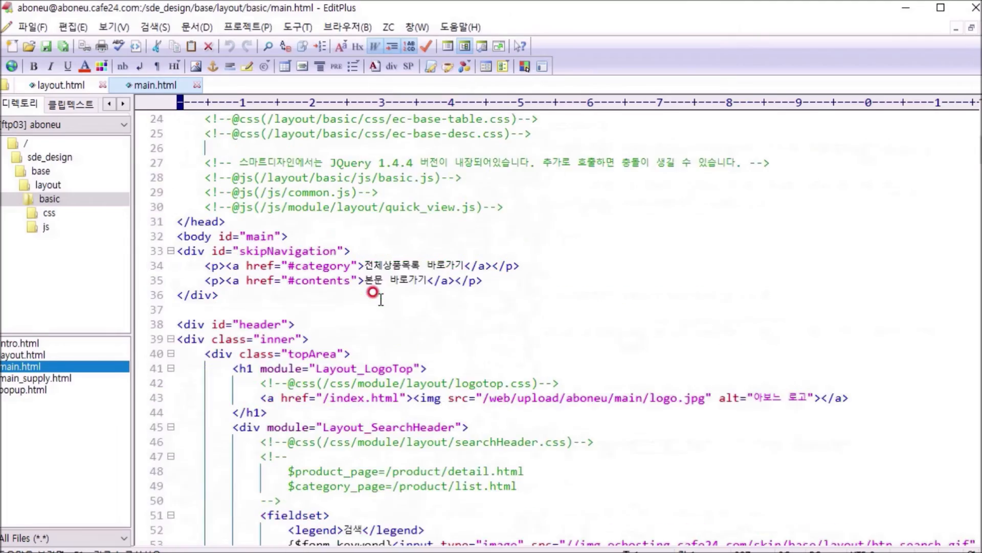
{"action": "scroll", "coordinate": [374, 292], "scroll_direction": "down", "scroll_amount": 20}
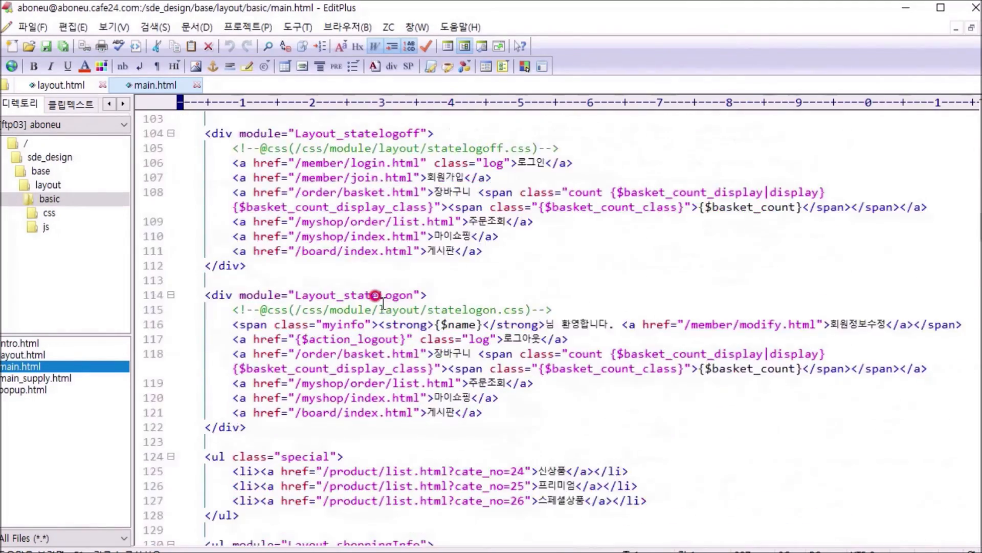
{"action": "scroll", "coordinate": [375, 296], "scroll_direction": "down", "scroll_amount": 2}
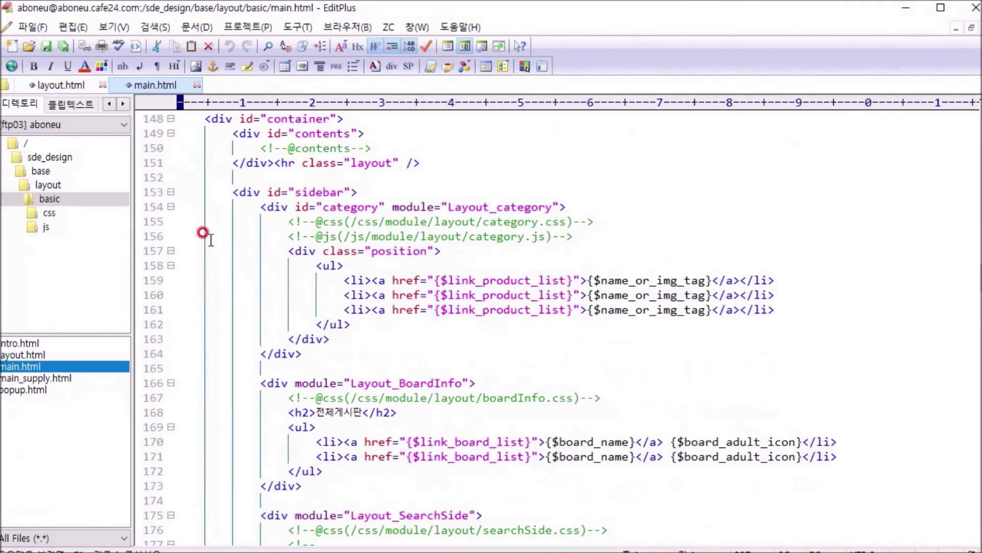
{"action": "left_click", "coordinate": [480, 221]}
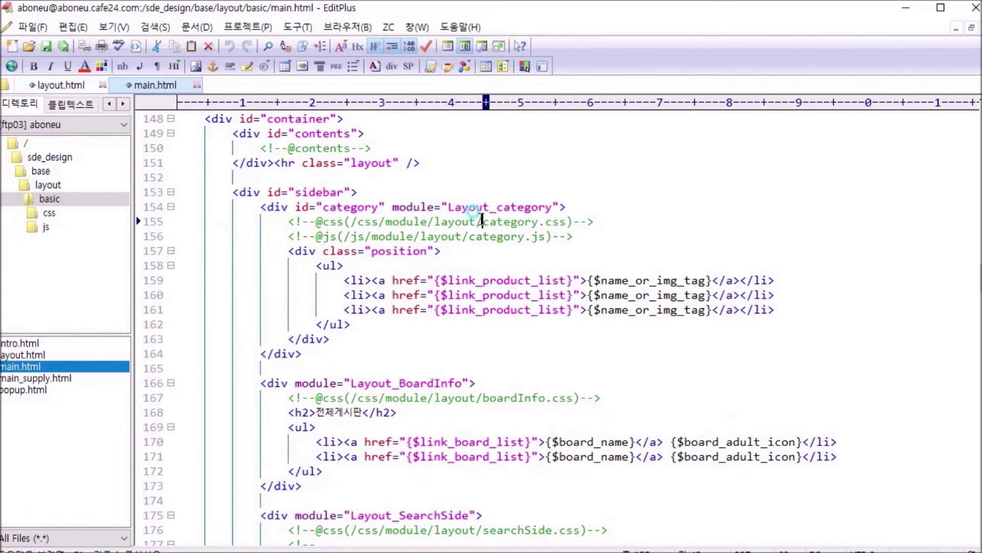
{"action": "type", "text": "/aboneu_vmenu/"}
{"action": "left_click", "coordinate": [483, 221]}
{"action": "key", "text": "BackSpace"}
In main.html, change the category.js path on line 156 to /js/module/layout/aboneu_vmenu/category.js
{"action": "left_click", "coordinate": [466, 236]}
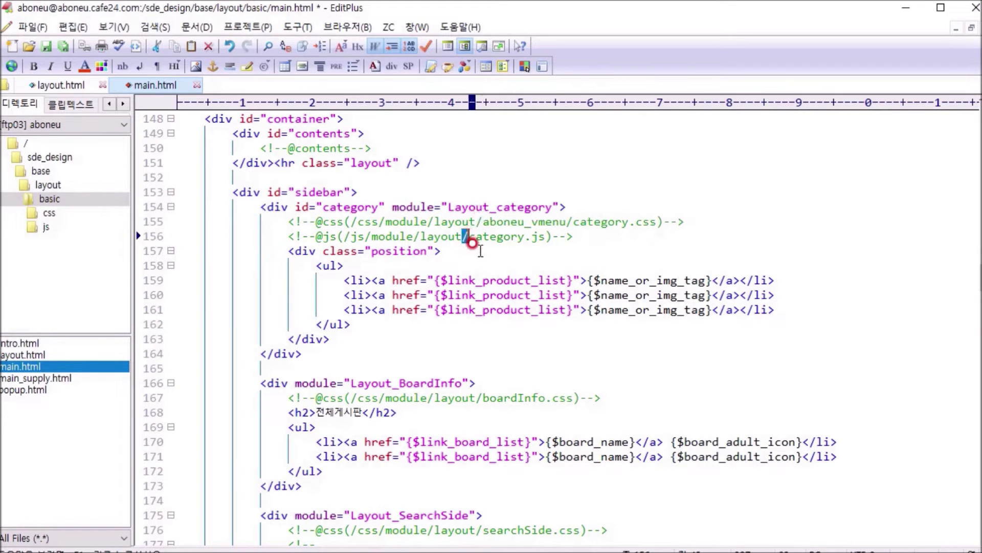
{"action": "type", "text": "/aboneu_vmenu/"}
{"action": "left_click_drag", "start_coordinate": [463, 236], "coordinate": [559, 236]}
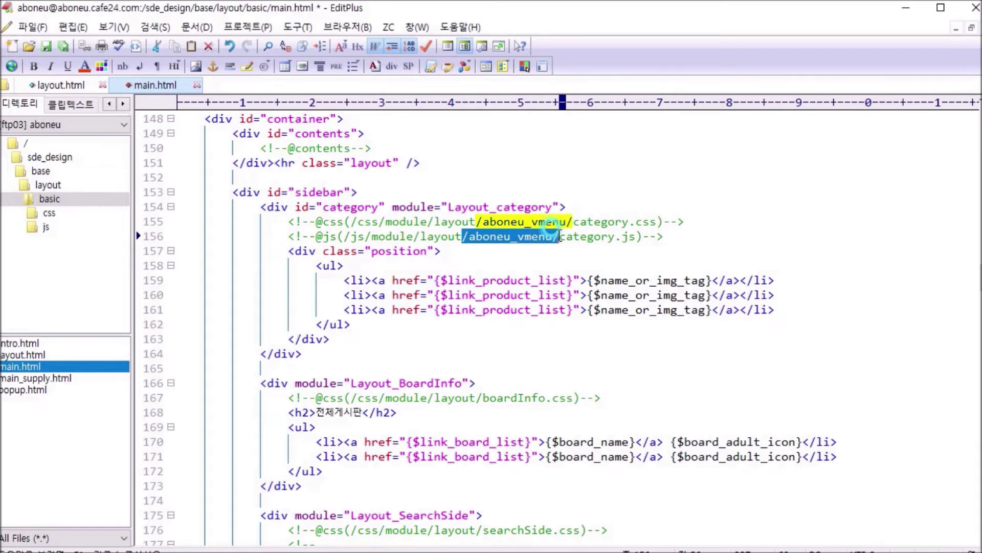
{"action": "left_click", "coordinate": [524, 250]}
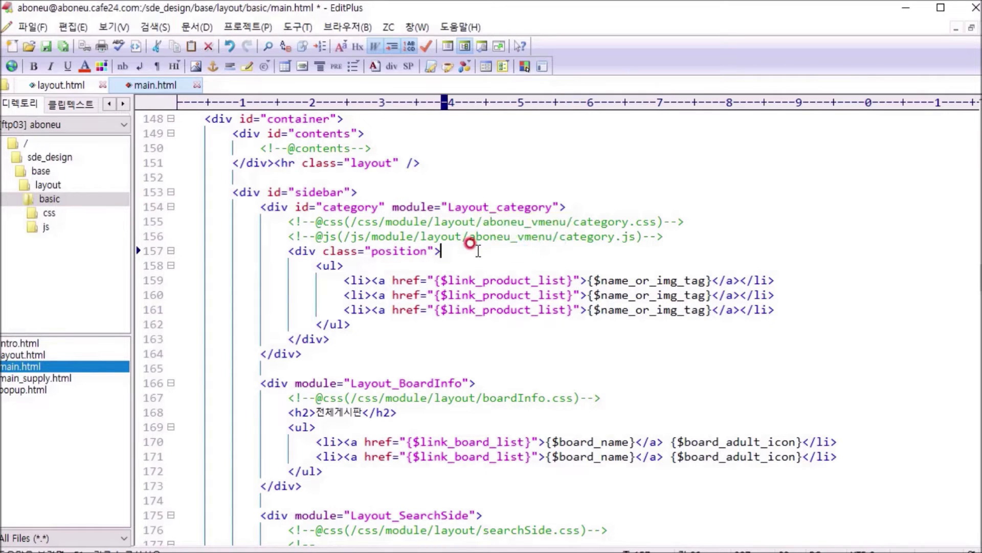
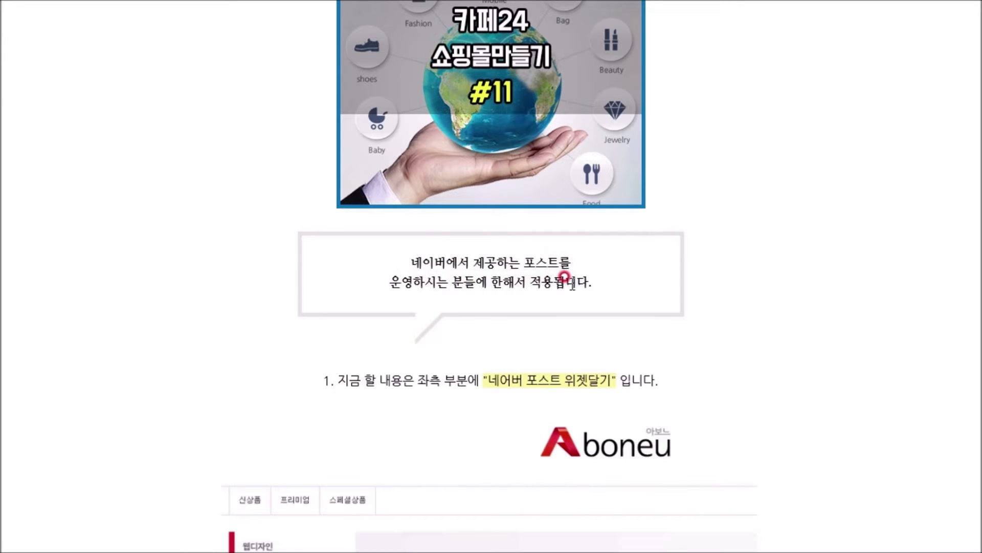
In the browser, read the post's widget placement instructions and select the full iframe code on Naver Post's widget page
{"action": "scroll", "coordinate": [496, 292], "scroll_direction": "down", "scroll_amount": 5}
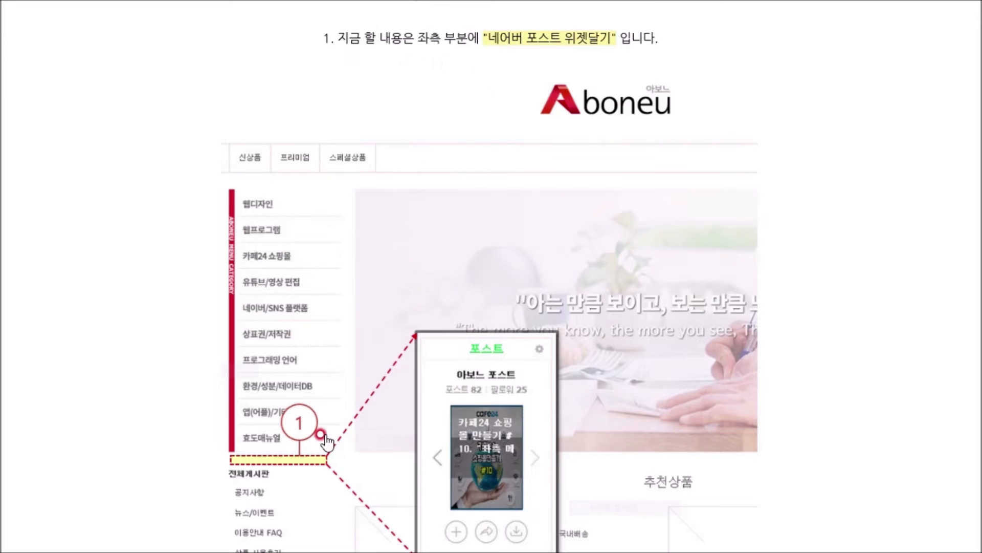
{"action": "scroll", "coordinate": [322, 435], "scroll_direction": "down", "scroll_amount": 2}
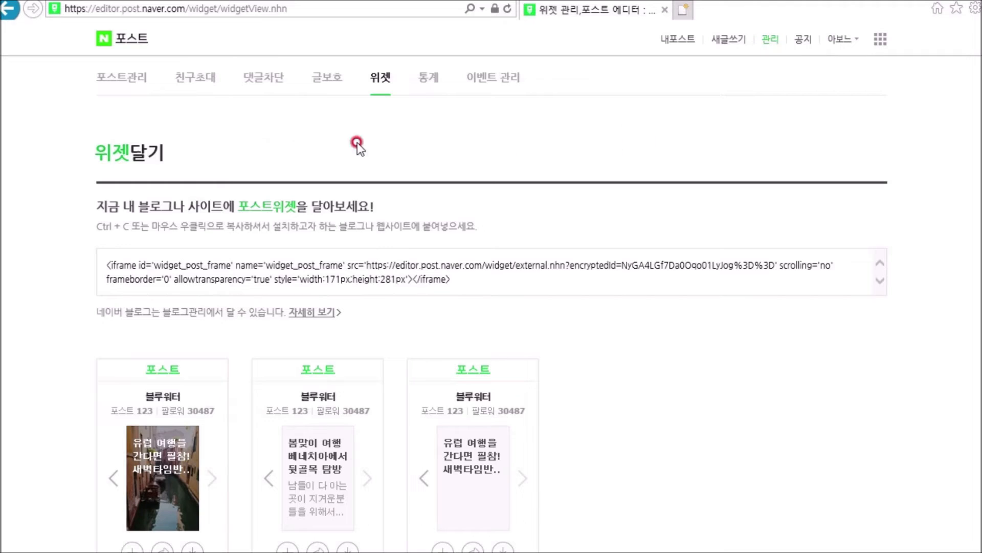
{"action": "left_click", "coordinate": [385, 86]}
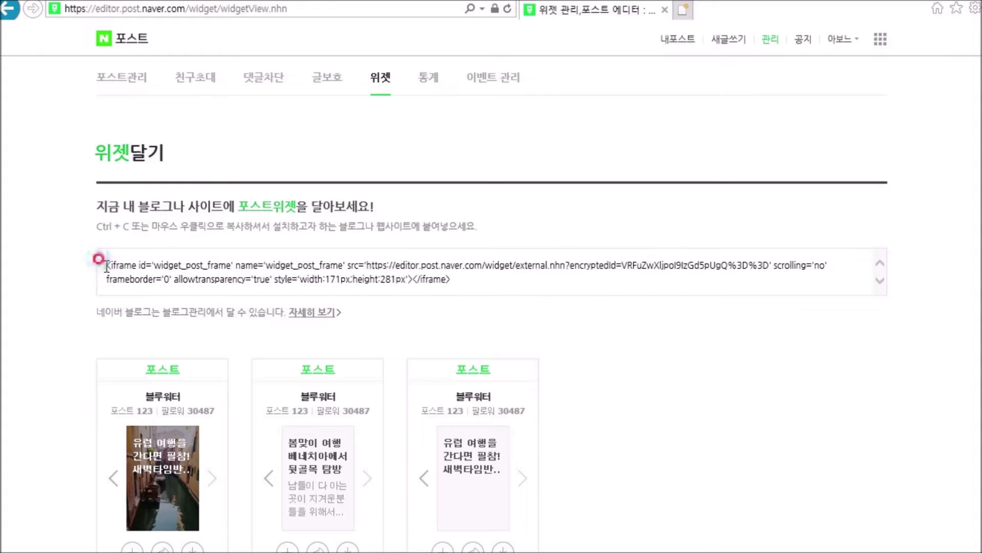
{"action": "left_click_drag", "start_coordinate": [106, 267], "coordinate": [461, 283]}
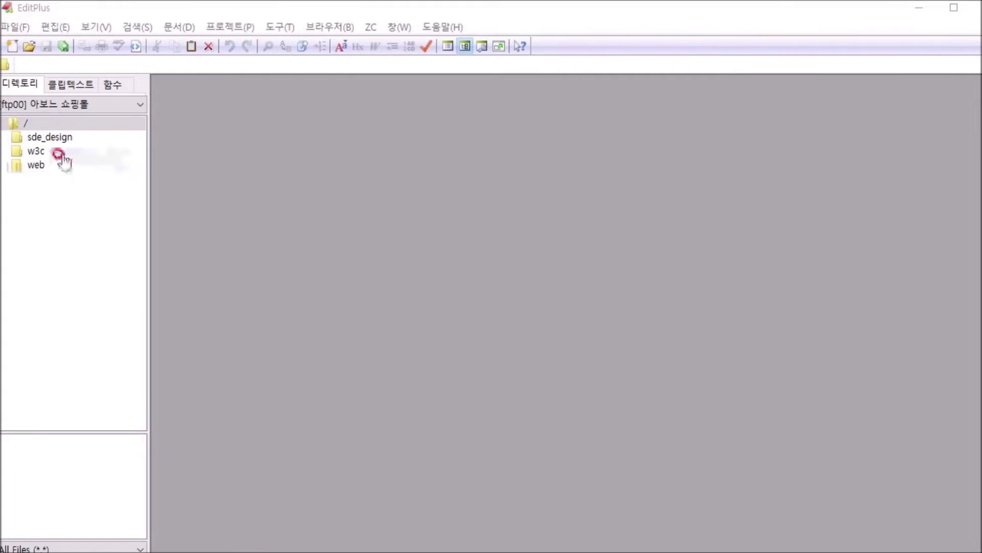
Switch to EditPlus and open layout.html and main.html from the shop server's sde_design/base/layout/basic folder
{"action": "double_click", "coordinate": [49, 138]}
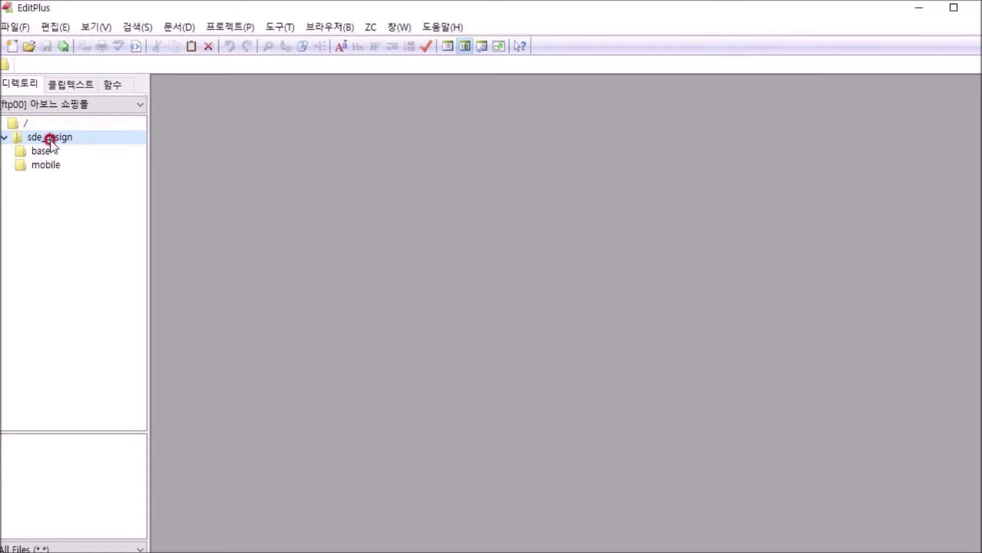
{"action": "double_click", "coordinate": [44, 152]}
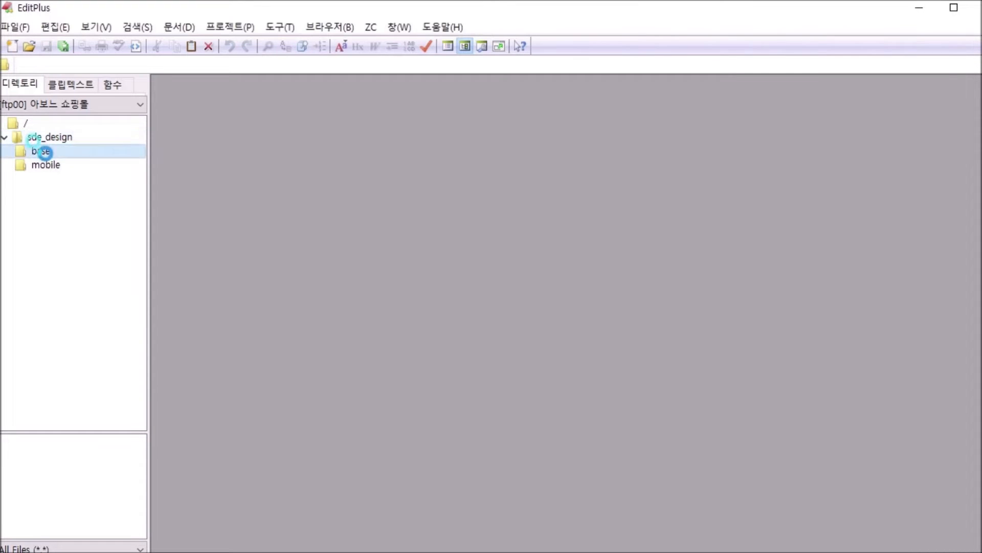
{"action": "double_click", "coordinate": [56, 276]}
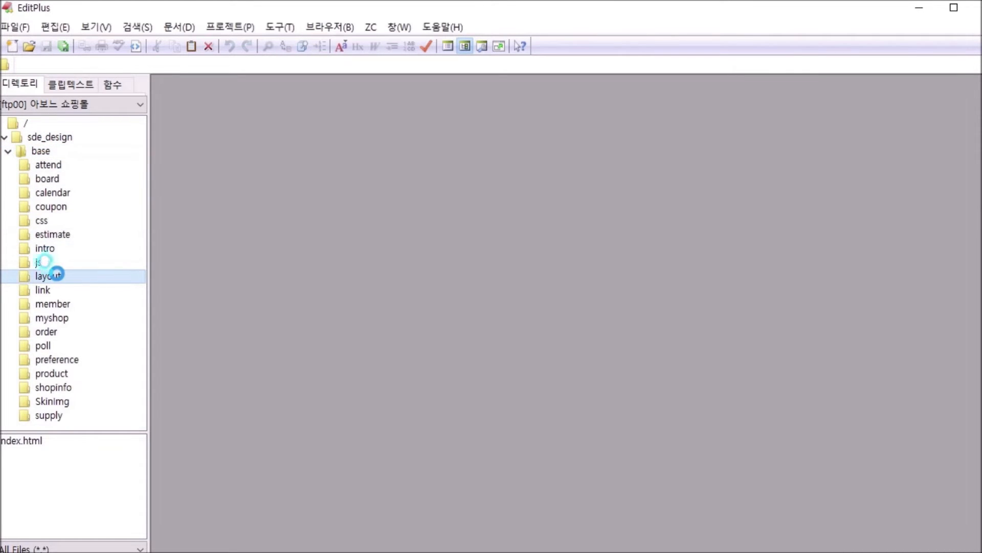
{"action": "double_click", "coordinate": [55, 180]}
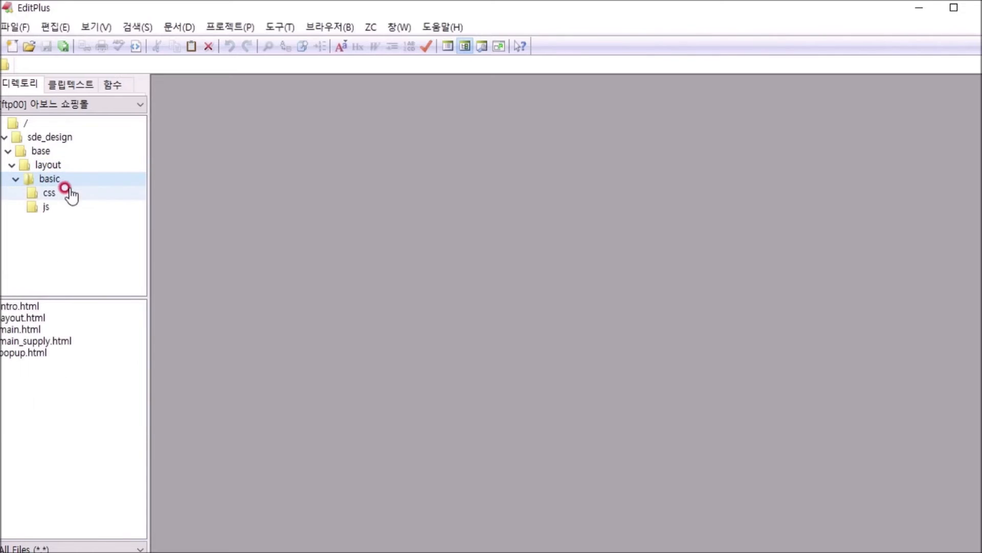
{"action": "double_click", "coordinate": [18, 319]}
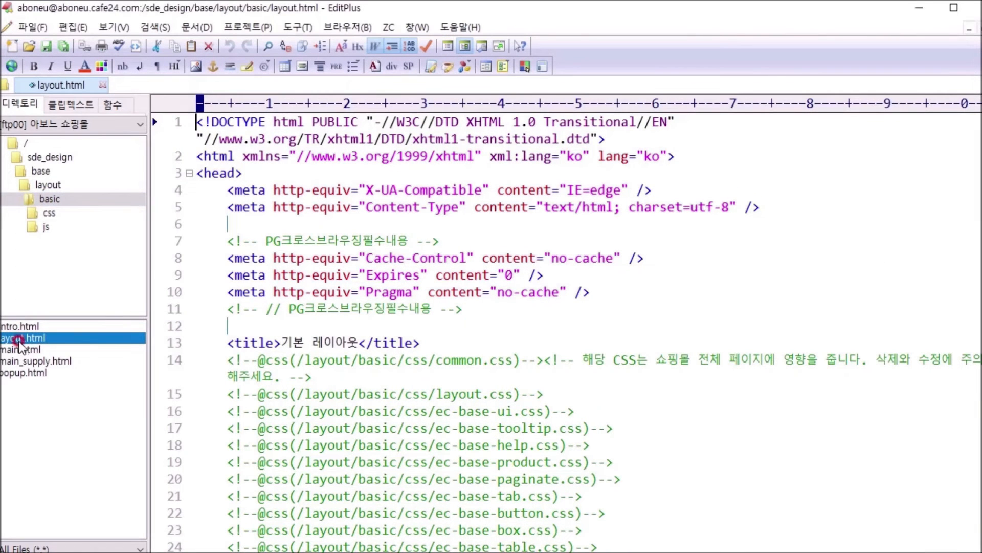
{"action": "double_click", "coordinate": [18, 351]}
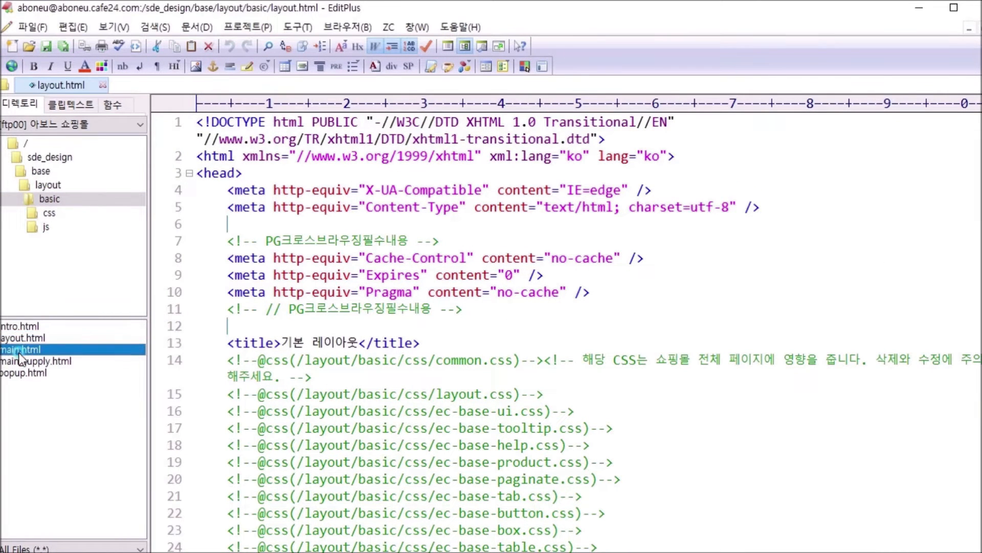
{"action": "left_click", "coordinate": [437, 204]}
{"action": "left_click", "coordinate": [262, 132]}
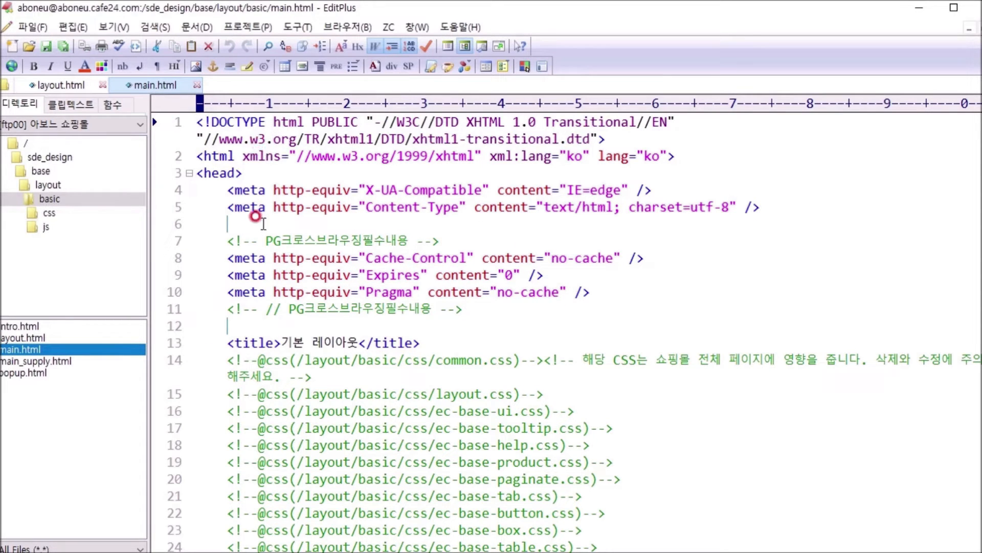
Copy the sample widget code from the post and paste it at line 166 of layout.html, between the Layout_category and Layout_BoardInfo blocks
{"action": "left_click", "coordinate": [59, 85]}
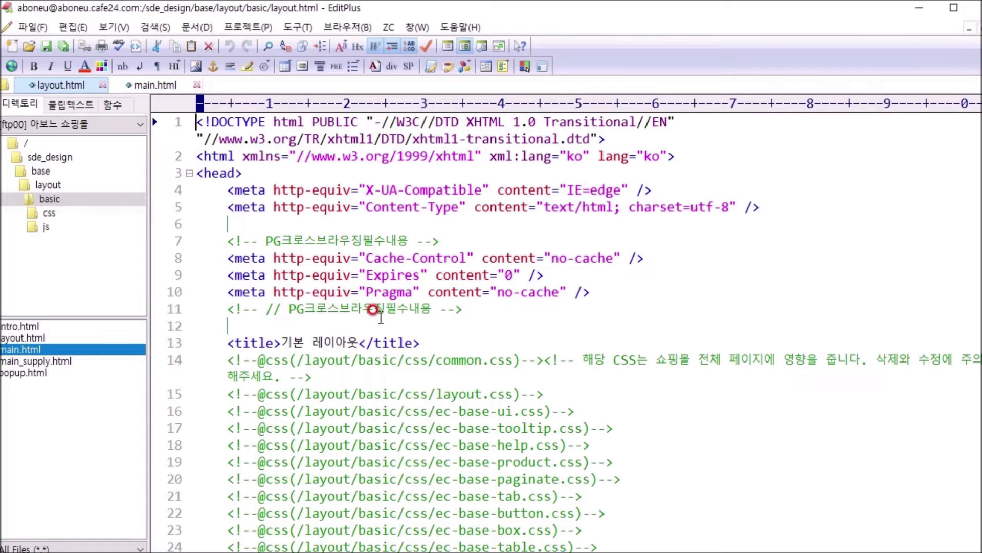
{"action": "scroll", "coordinate": [358, 327], "scroll_direction": "down", "scroll_amount": 4}
{"action": "scroll", "coordinate": [295, 337], "scroll_direction": "down", "scroll_amount": 8}
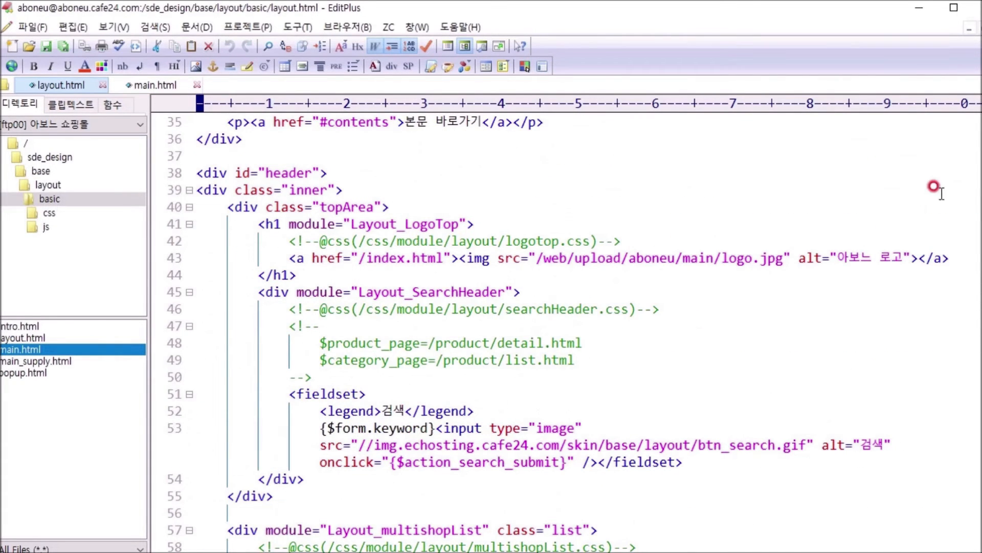
{"action": "scroll", "coordinate": [571, 332], "scroll_direction": "down", "scroll_amount": 20}
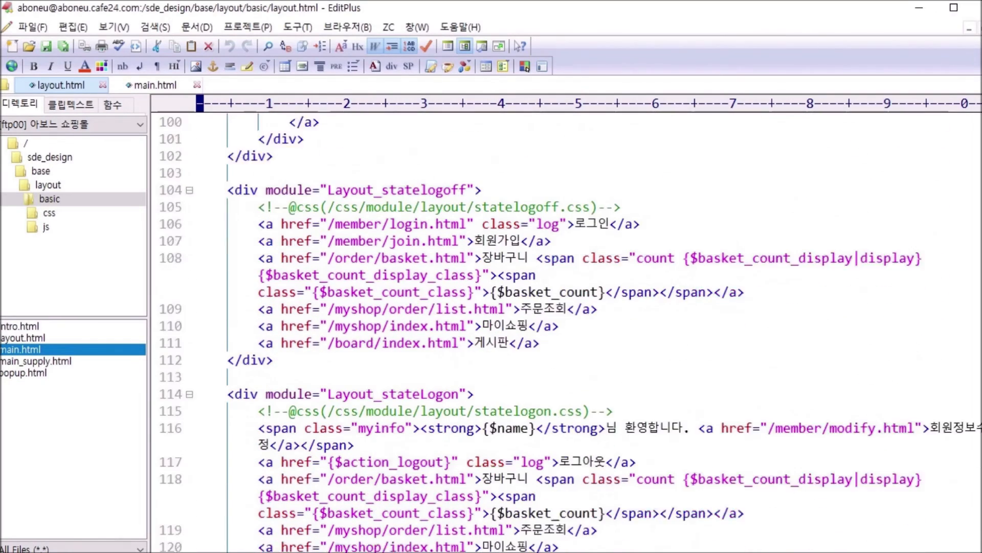
{"action": "scroll", "coordinate": [282, 415], "scroll_direction": "down", "scroll_amount": 14}
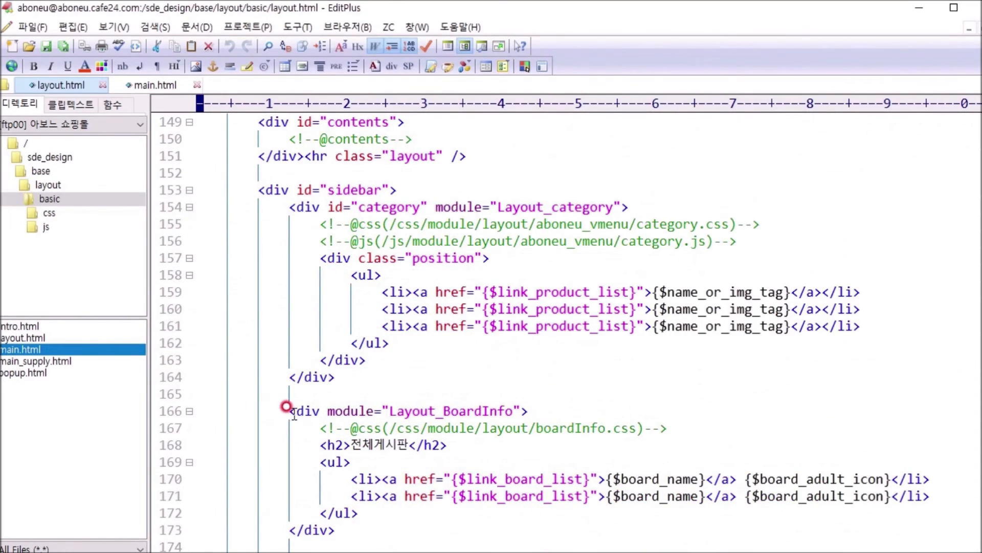
{"action": "left_click_drag", "start_coordinate": [284, 411], "coordinate": [286, 445]}
{"action": "left_click_drag", "start_coordinate": [335, 377], "coordinate": [174, 200]}
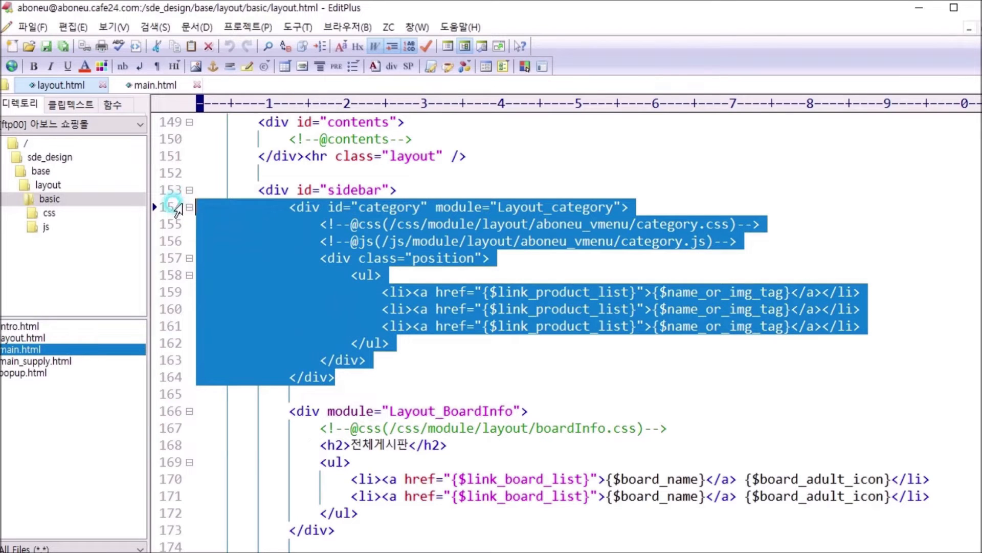
{"action": "left_click_drag", "start_coordinate": [335, 530], "coordinate": [174, 409]}
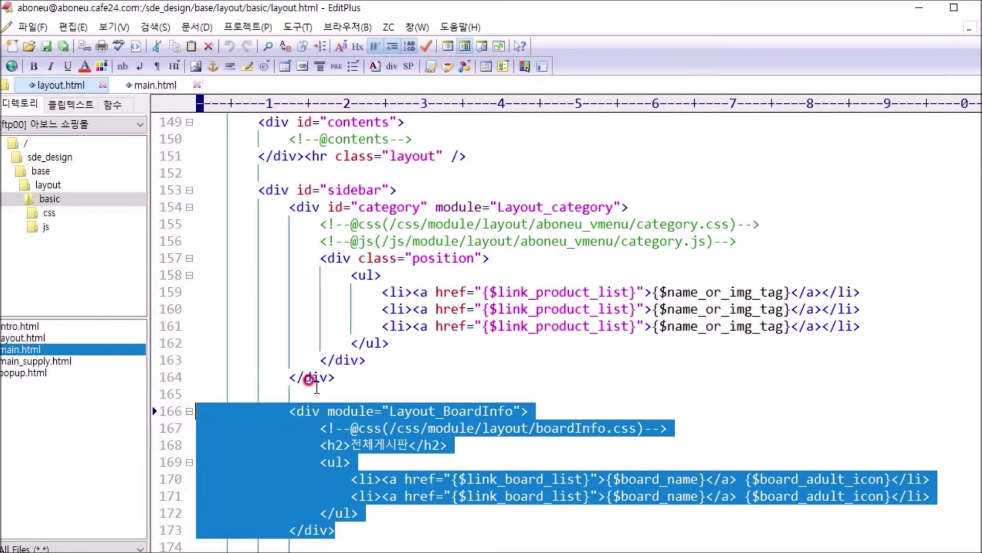
{"action": "left_click", "coordinate": [309, 387]}
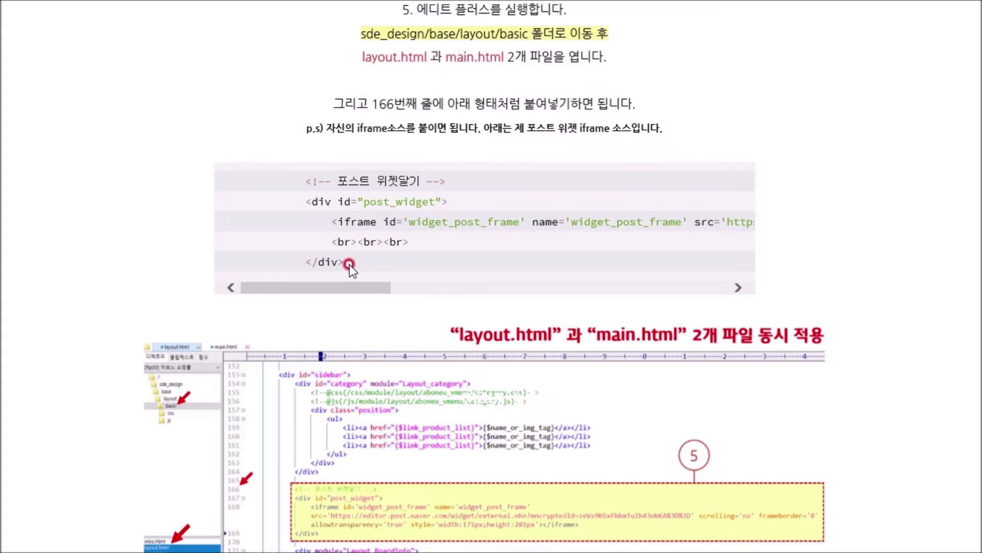
{"action": "left_click_drag", "start_coordinate": [349, 265], "coordinate": [217, 185]}
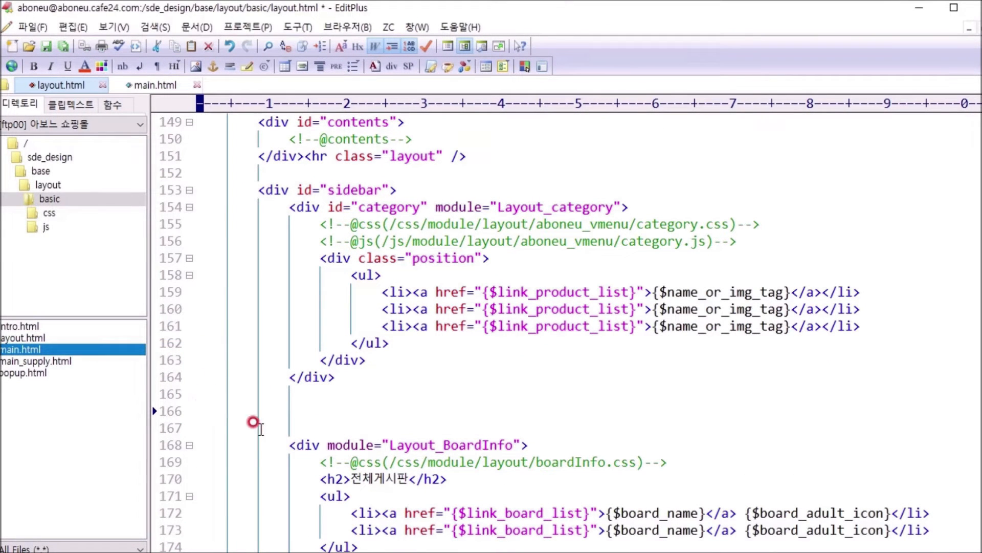
{"action": "key", "text": "ctrl+v"}
{"action": "scroll", "coordinate": [363, 446], "scroll_direction": "down", "scroll_amount": 3}
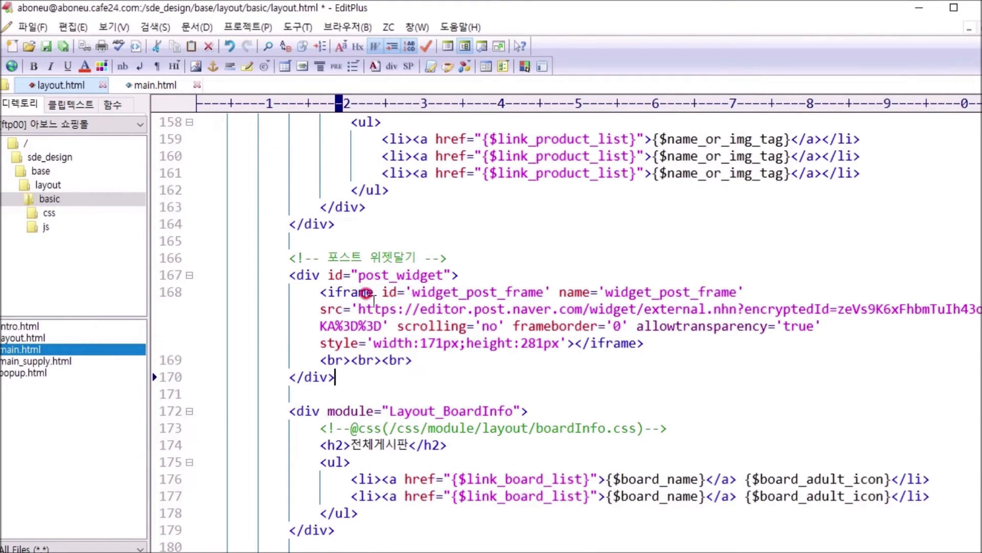
Check the pasted iframe code and the <br><br><br> line in the post_widget block, and save layout.html
{"action": "left_click_drag", "start_coordinate": [319, 291], "coordinate": [616, 345]}
{"action": "left_click", "coordinate": [323, 291]}
{"action": "left_click_drag", "start_coordinate": [323, 292], "coordinate": [646, 345]}
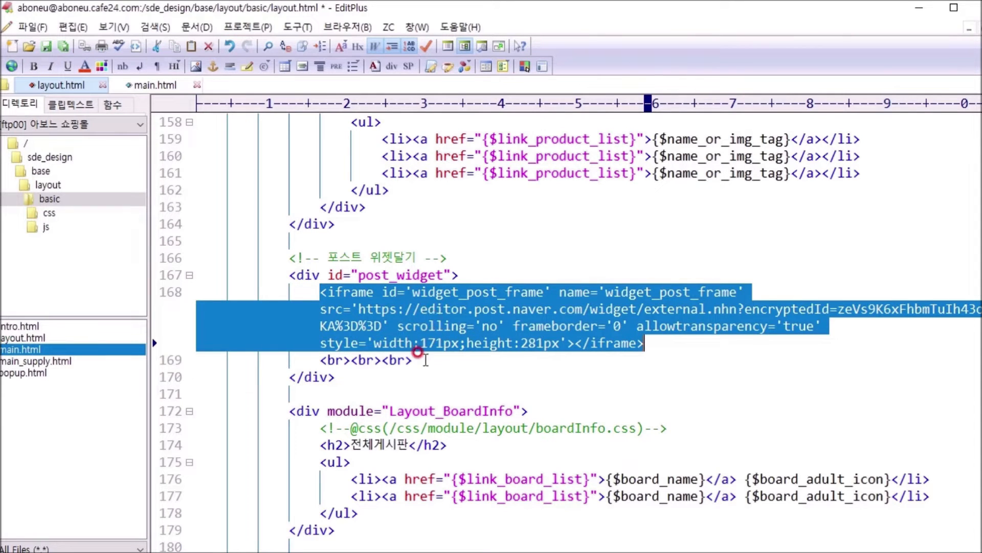
{"action": "left_click", "coordinate": [422, 360]}
{"action": "left_click", "coordinate": [321, 361]}
{"action": "left_click_drag", "start_coordinate": [320, 361], "coordinate": [412, 361]}
{"action": "left_click", "coordinate": [417, 361]}
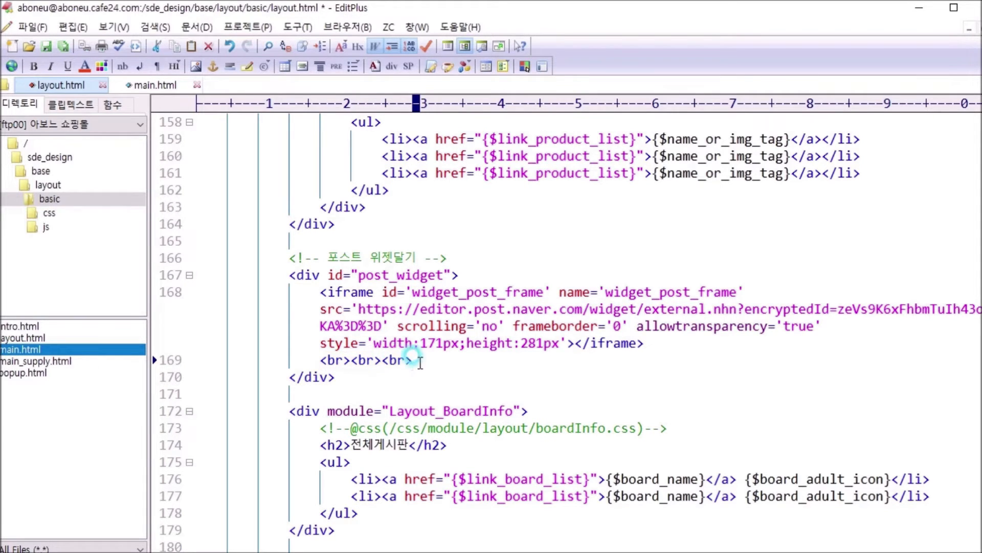
{"action": "left_click_drag", "start_coordinate": [322, 361], "coordinate": [413, 361]}
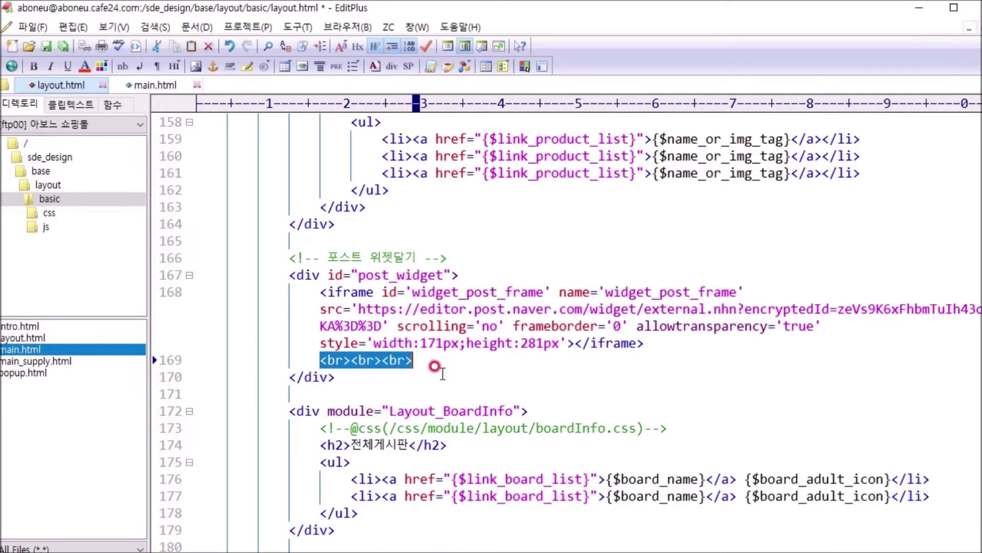
{"action": "left_click", "coordinate": [437, 362]}
{"action": "left_click", "coordinate": [365, 377]}
{"action": "key", "text": "ctrl+s"}
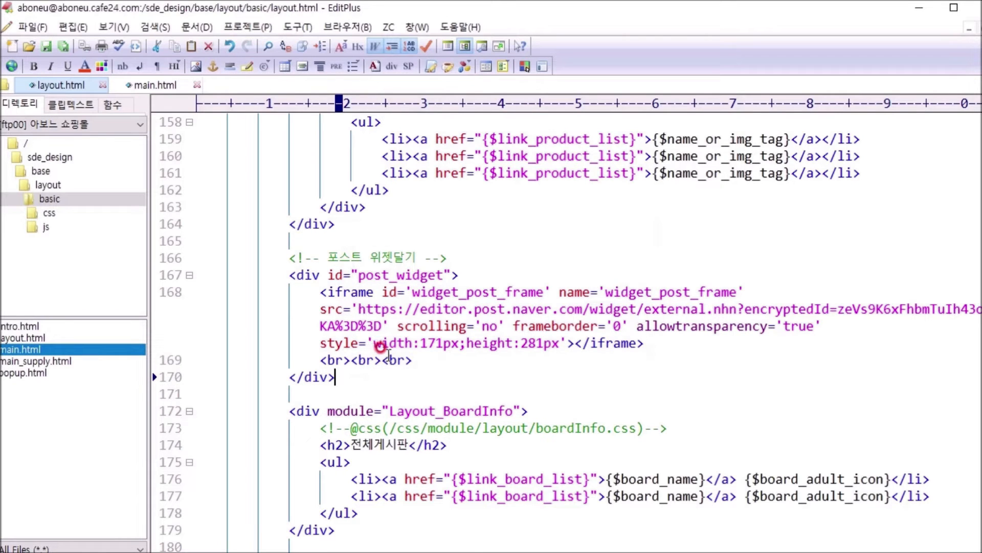
Copy the whole post_widget block from layout.html into main.html at line 166, below the category block, and save main.html
{"action": "left_click_drag", "start_coordinate": [335, 377], "coordinate": [183, 268]}
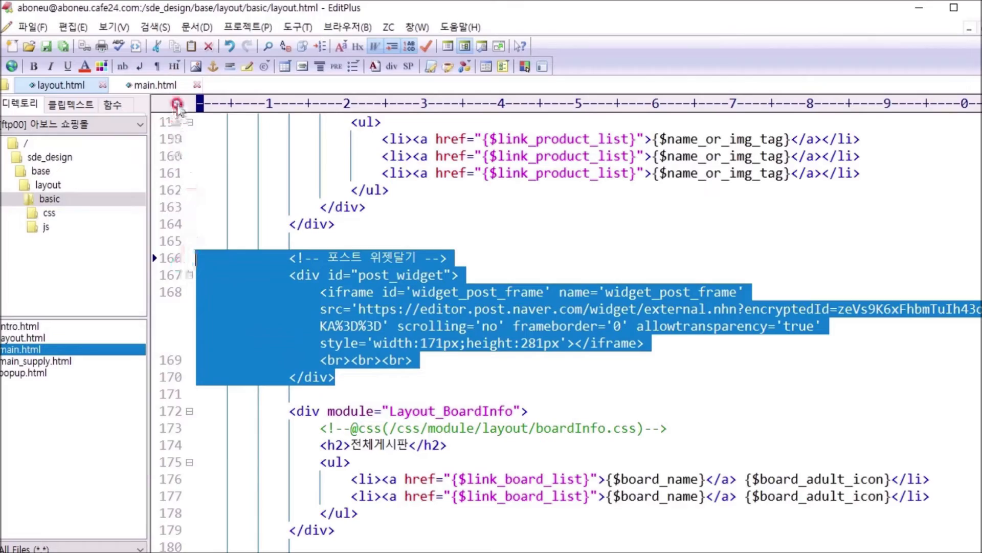
{"action": "left_click", "coordinate": [170, 85]}
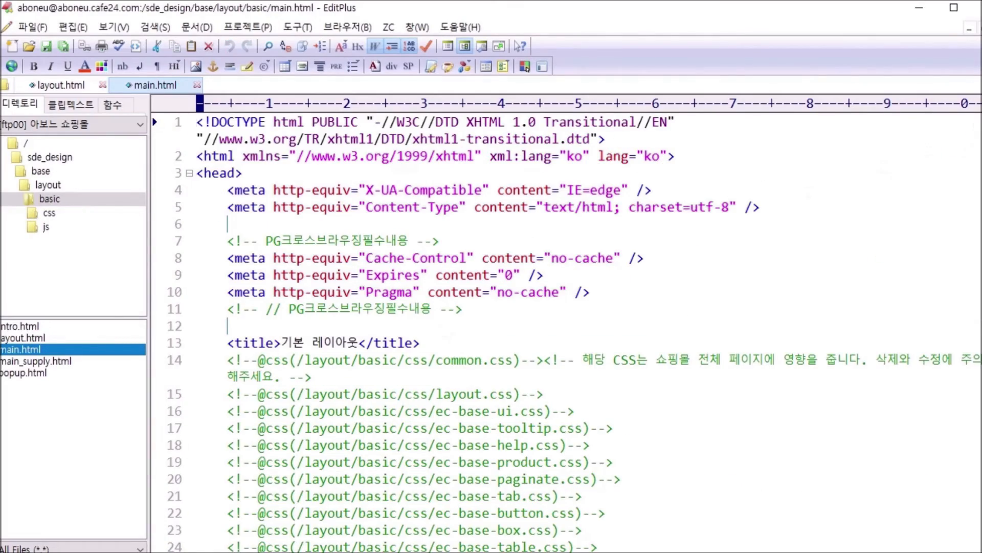
{"action": "scroll", "coordinate": [566, 331], "scroll_direction": "down", "scroll_amount": 20}
{"action": "scroll", "coordinate": [567, 332], "scroll_direction": "up", "scroll_amount": 18}
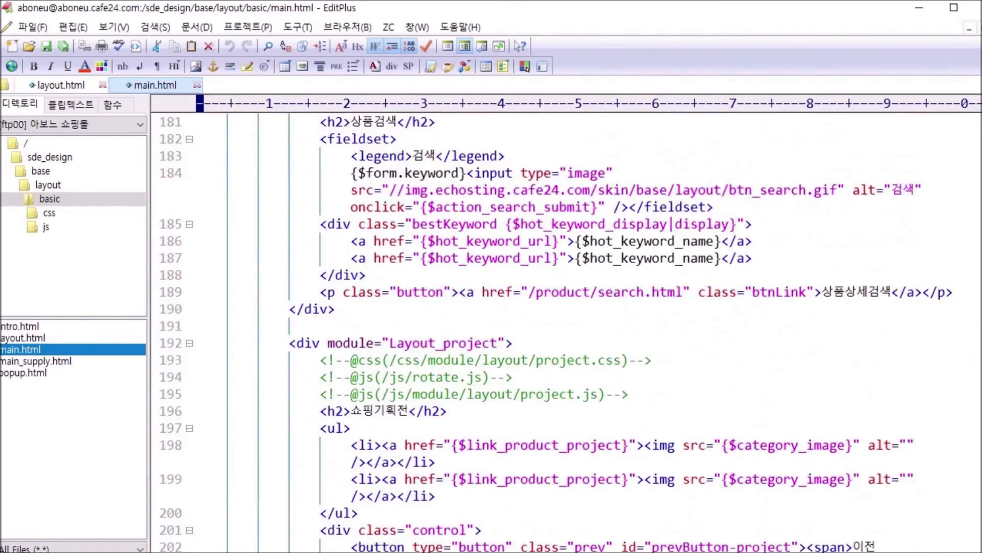
{"action": "scroll", "coordinate": [219, 307], "scroll_direction": "up", "scroll_amount": 9}
{"action": "left_click", "coordinate": [221, 307]}
{"action": "key", "text": "Return"}
{"action": "key", "text": "Return"}
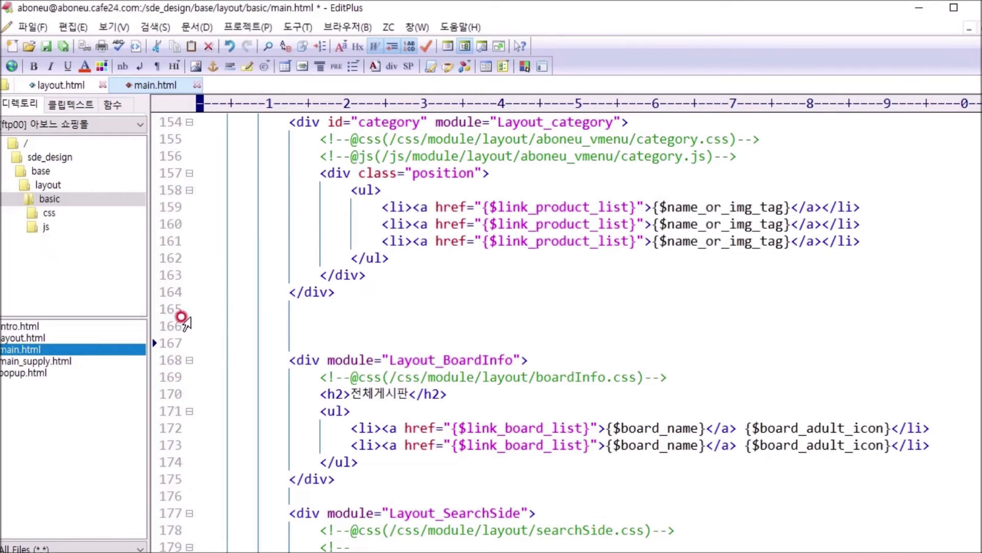
{"action": "left_click", "coordinate": [197, 326]}
{"action": "key", "text": "ctrl+v"}
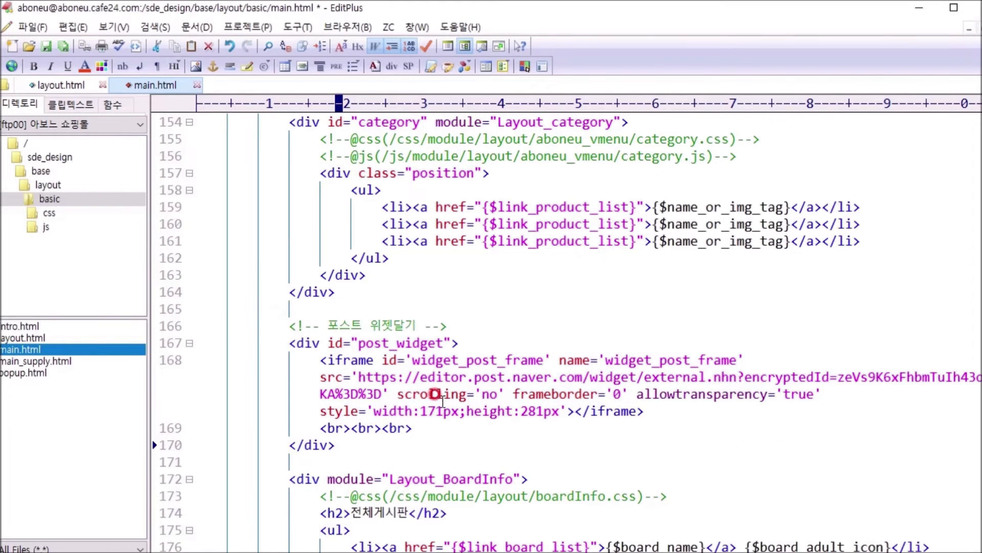
{"action": "key", "text": "ctrl+s"}
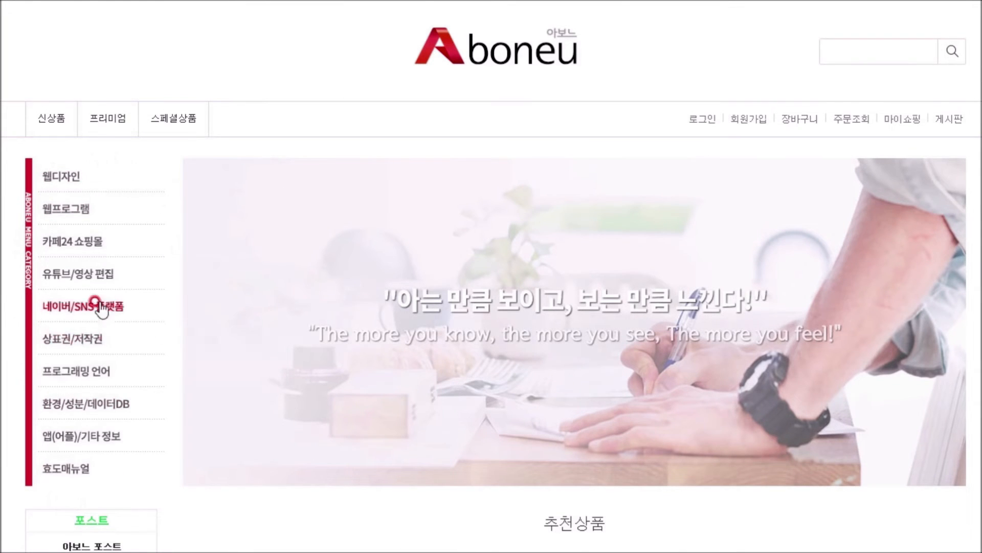
On the shop's storefront, check the Post widget below the category menu and browse its posts backward and forward
{"action": "scroll", "coordinate": [59, 365], "scroll_direction": "down", "scroll_amount": 5}
{"action": "scroll", "coordinate": [59, 364], "scroll_direction": "down", "scroll_amount": 2}
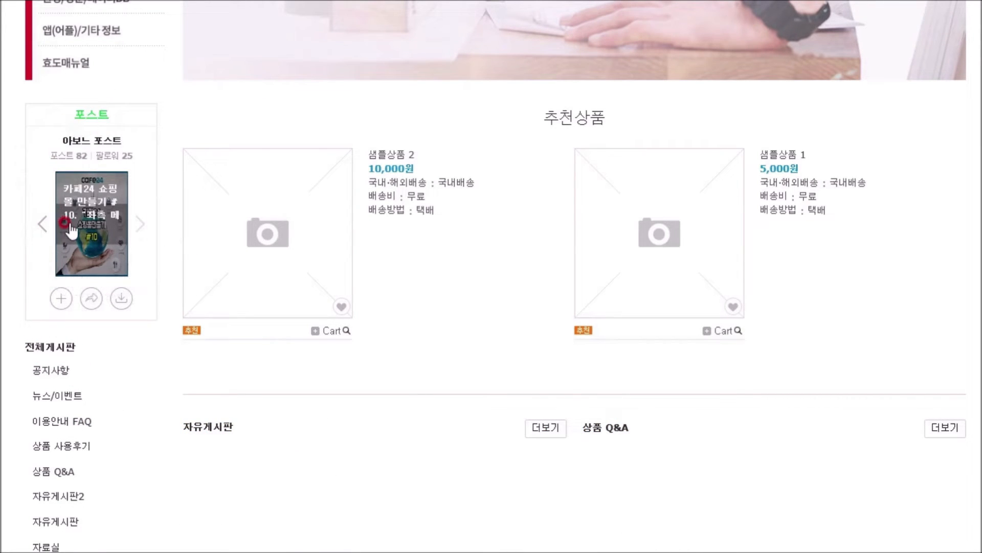
{"action": "left_click", "coordinate": [37, 225]}
{"action": "left_click", "coordinate": [40, 225]}
{"action": "left_click", "coordinate": [139, 226]}
{"action": "left_click", "coordinate": [139, 225]}
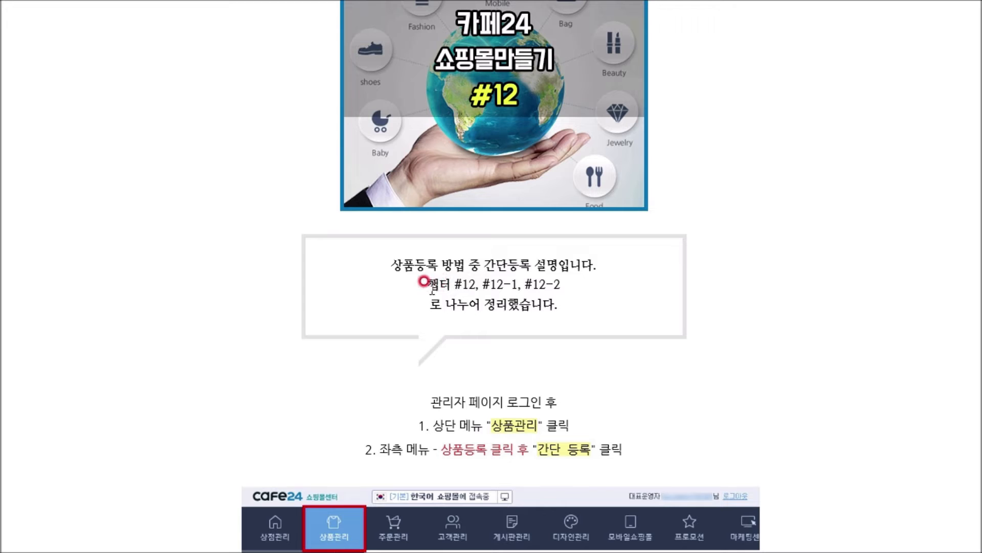
Read the #12 post's instructions on simple registration and open the 간단 등록 form under 상품등록 in the Cafe24 admin's 상품관리 area
{"action": "left_click_drag", "start_coordinate": [561, 284], "coordinate": [623, 329]}
{"action": "left_click", "coordinate": [467, 300]}
{"action": "left_click", "coordinate": [599, 333]}
{"action": "scroll", "coordinate": [593, 330], "scroll_direction": "down", "scroll_amount": 2}
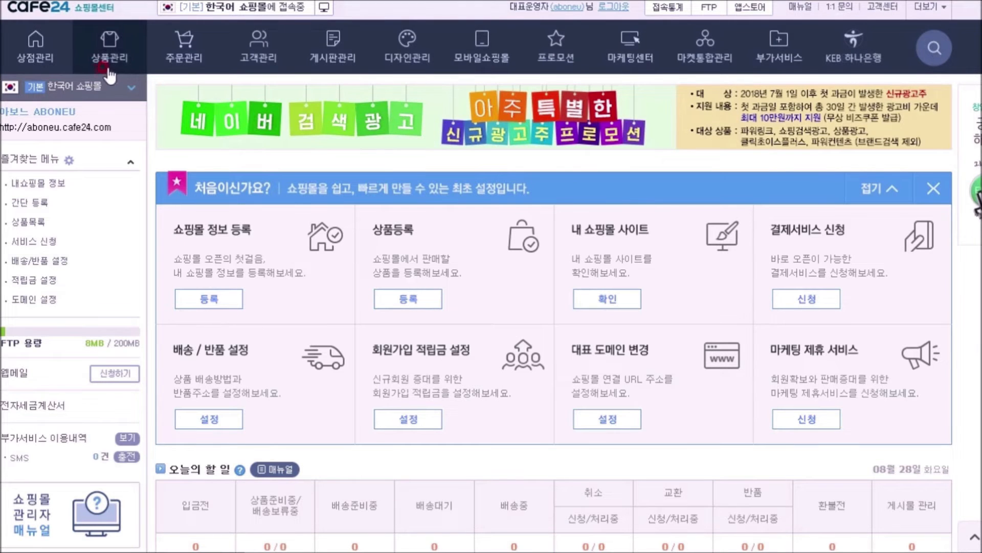
{"action": "left_click", "coordinate": [111, 61]}
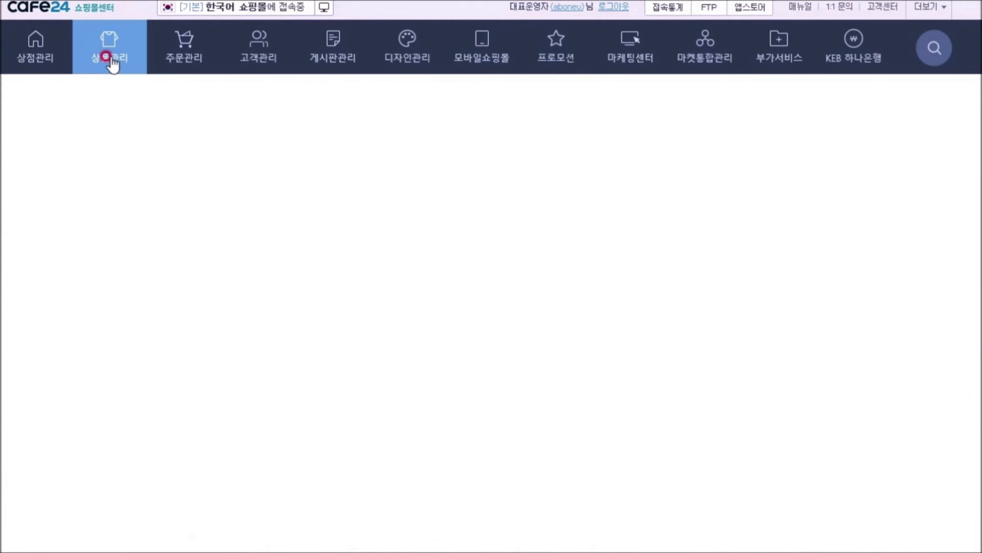
{"action": "left_click", "coordinate": [20, 187]}
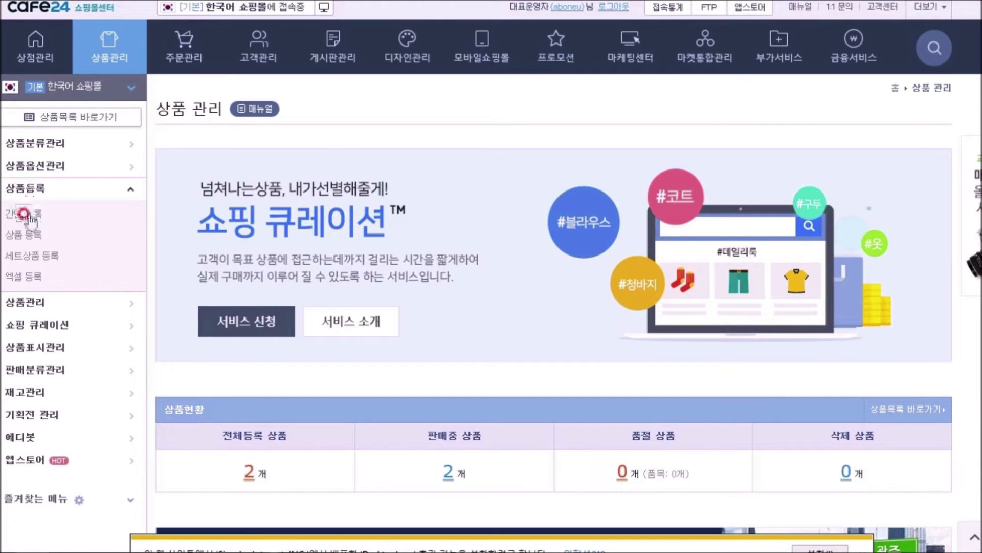
{"action": "left_click", "coordinate": [26, 213]}
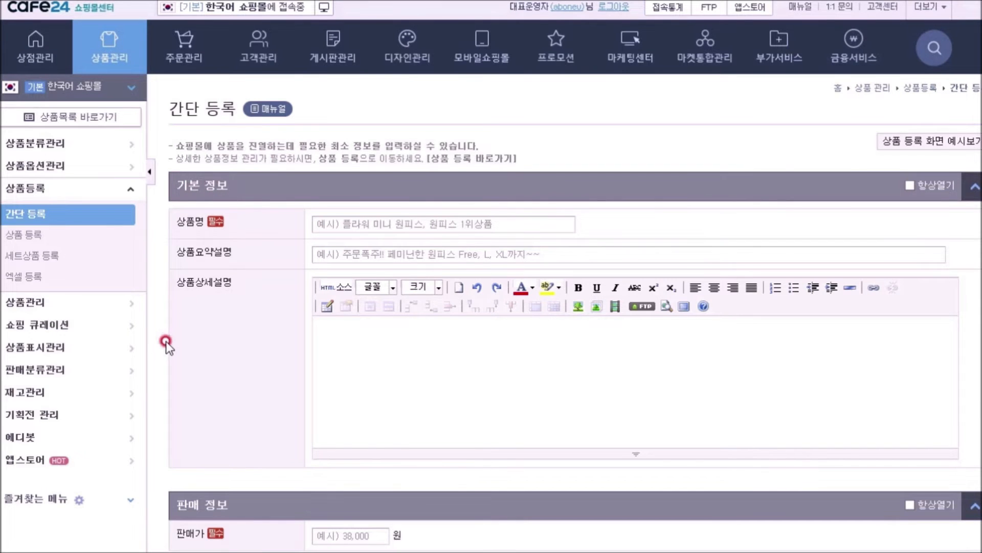
Look through the simple registration form's sections from 기본 정보 down to 이미지 정보 and return to its beginning
{"action": "scroll", "coordinate": [183, 376], "scroll_direction": "down", "scroll_amount": 3}
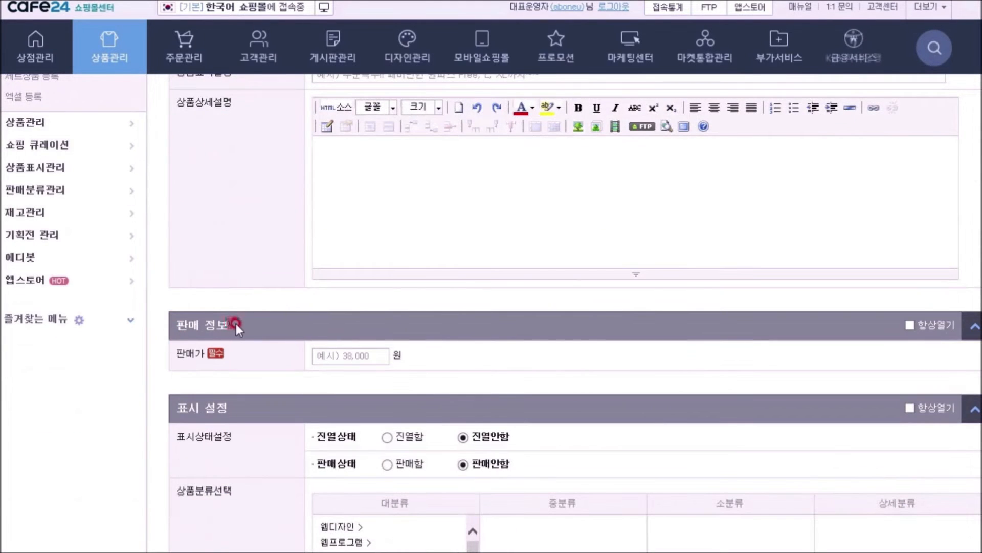
{"action": "scroll", "coordinate": [219, 322], "scroll_direction": "up", "scroll_amount": 3}
{"action": "scroll", "coordinate": [219, 324], "scroll_direction": "down", "scroll_amount": 6}
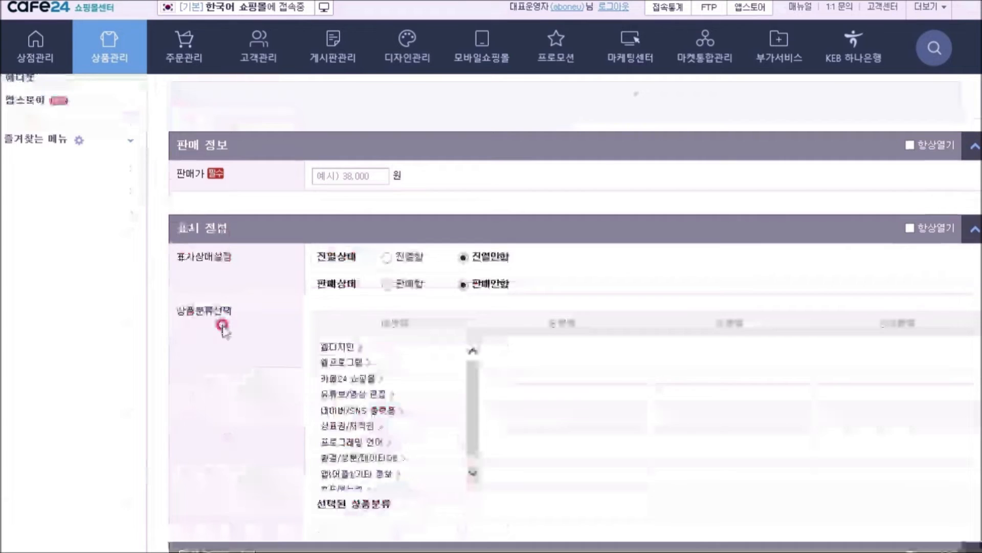
{"action": "scroll", "coordinate": [193, 307], "scroll_direction": "down", "scroll_amount": 5}
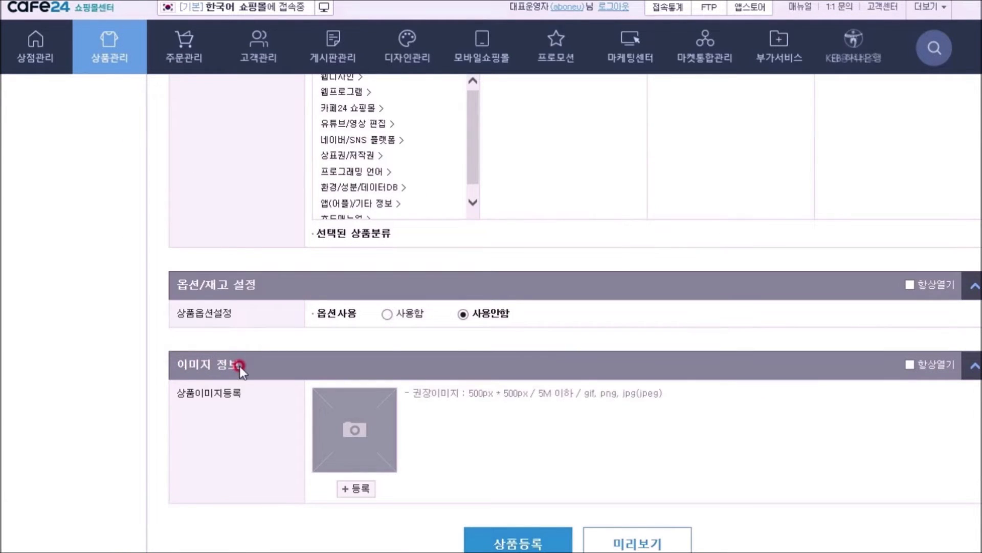
{"action": "scroll", "coordinate": [239, 366], "scroll_direction": "down", "scroll_amount": 1}
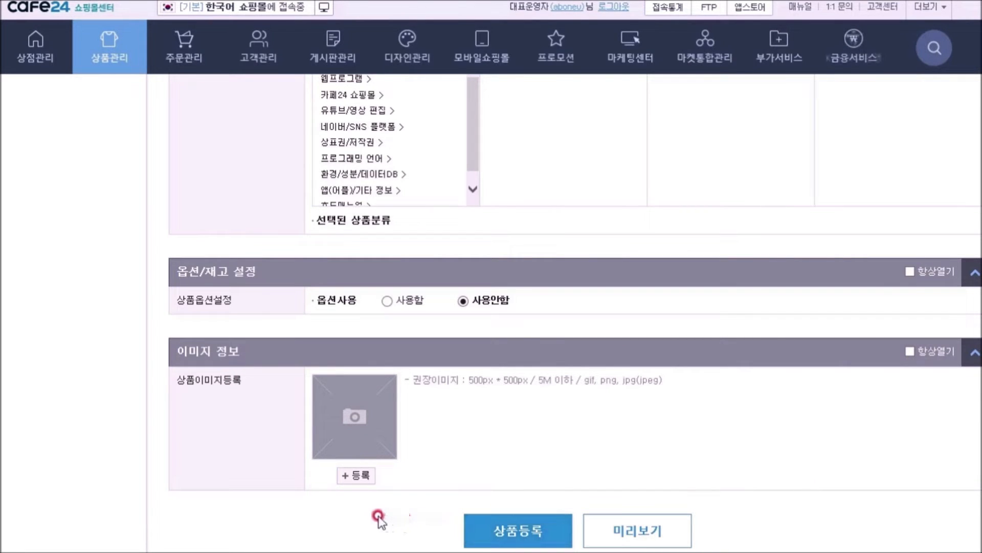
{"action": "scroll", "coordinate": [379, 519], "scroll_direction": "up", "scroll_amount": 15}
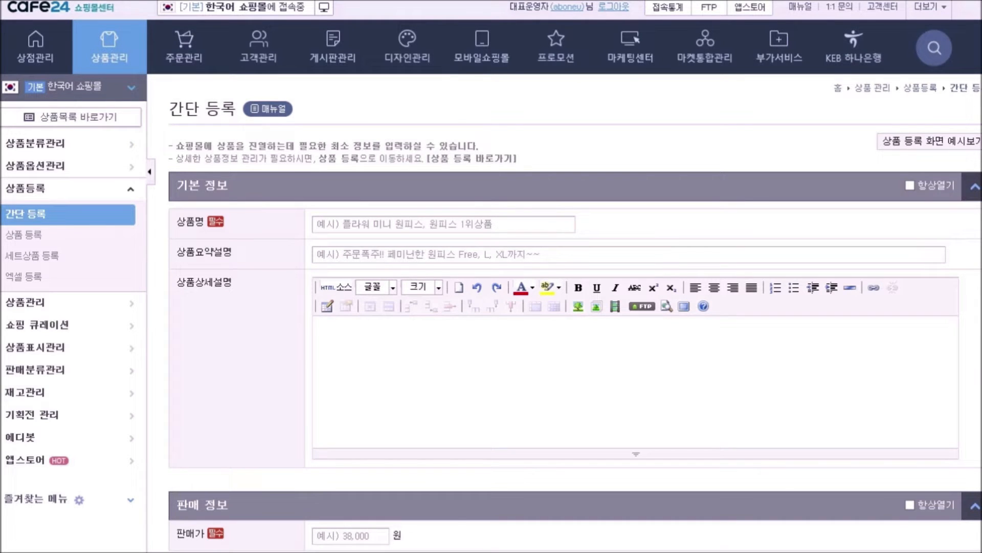
Name the product "포토샵 대각선 그리기" and describe it as '1 , 포토샵을 열고 "Ctrl + N" 을 눌러 캔버스 창을 가로 700px / 세로 700px 을 하나 만듭니다.'
{"action": "left_click", "coordinate": [370, 223]}
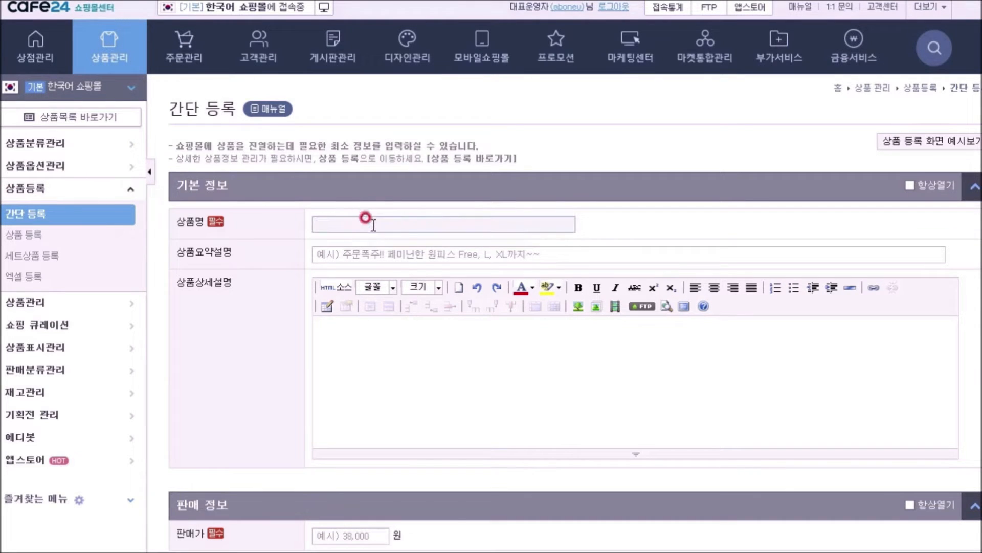
{"action": "type", "text": "포토샵 대각선 그리기"}
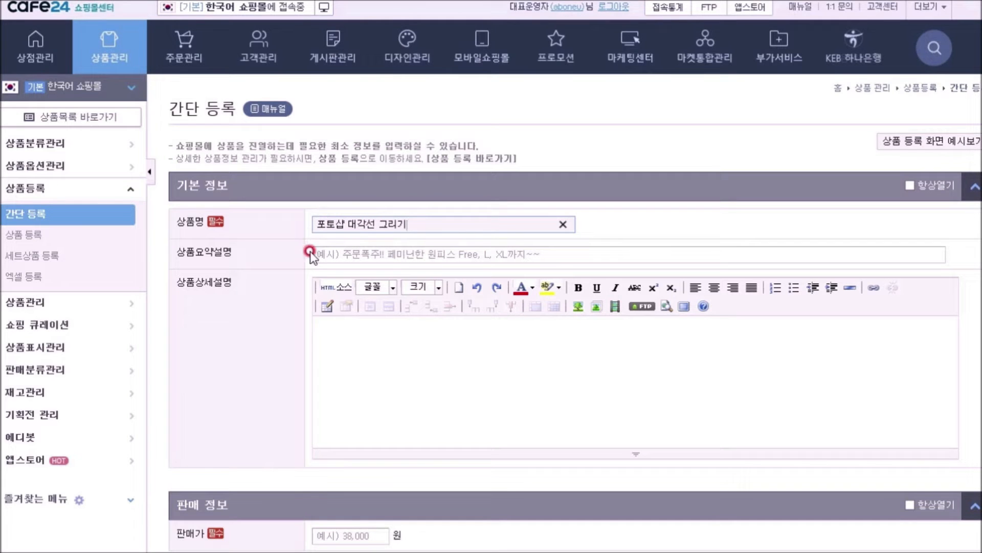
{"action": "left_click", "coordinate": [352, 352]}
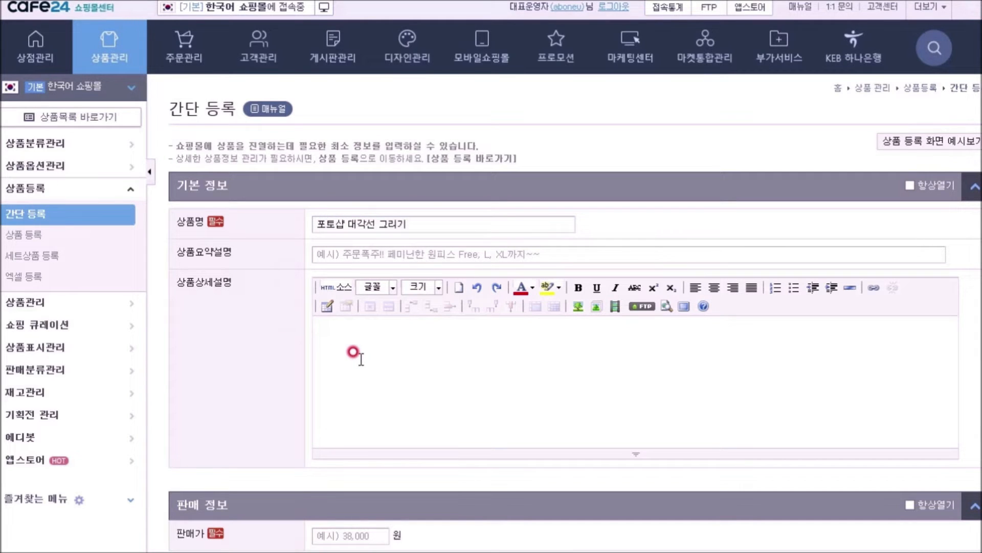
{"action": "type", "text": "1 , 포토샵을 열고 \"Ctrl + N\" 을 눌러 캔버스 창을 가로 700px / 세로 700px 을 하나 만듭니다."}
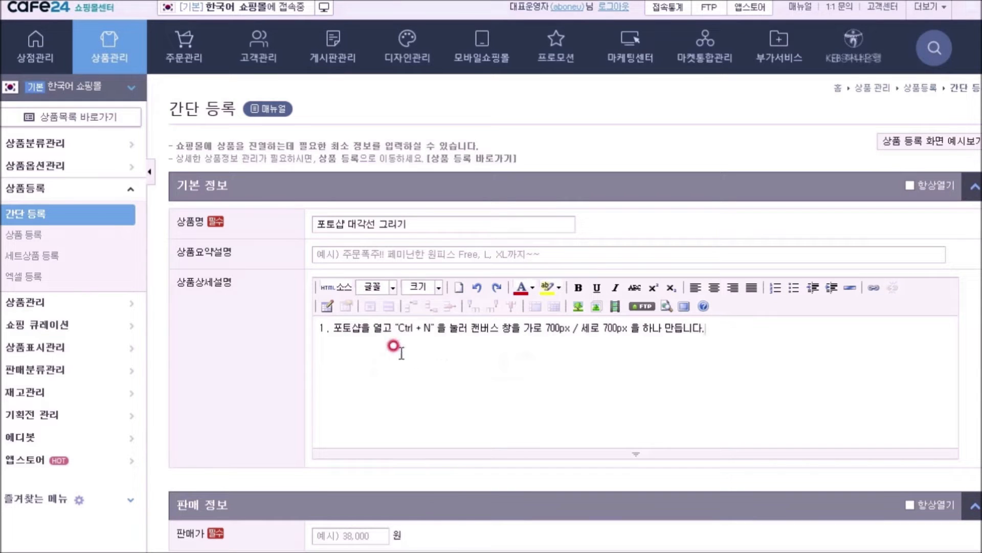
Upload 01.jpg from the 임시 folder and insert it below the first instruction in the product's detailed description
{"action": "left_click", "coordinate": [577, 306]}
{"action": "left_click", "coordinate": [670, 352]}
{"action": "left_click", "coordinate": [705, 355]}
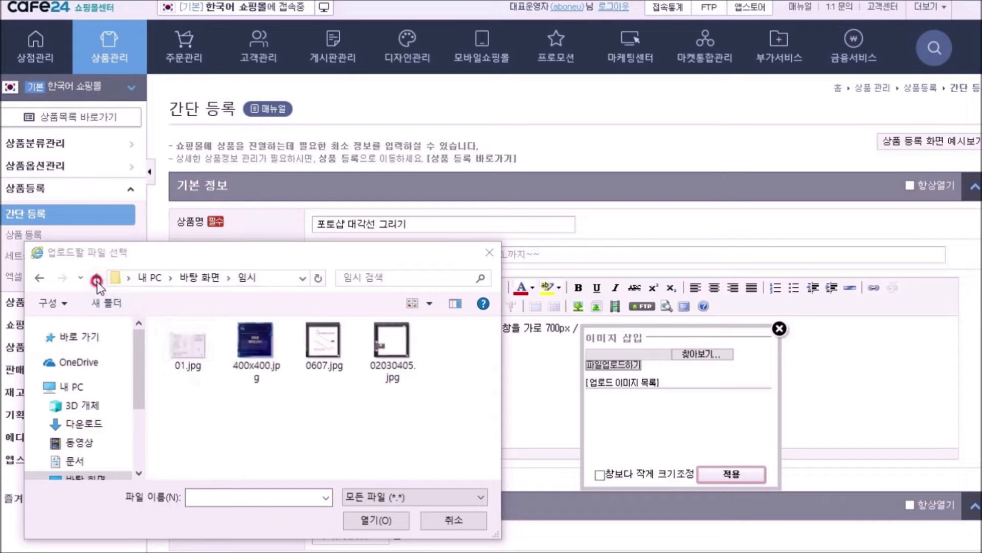
{"action": "left_click", "coordinate": [190, 352]}
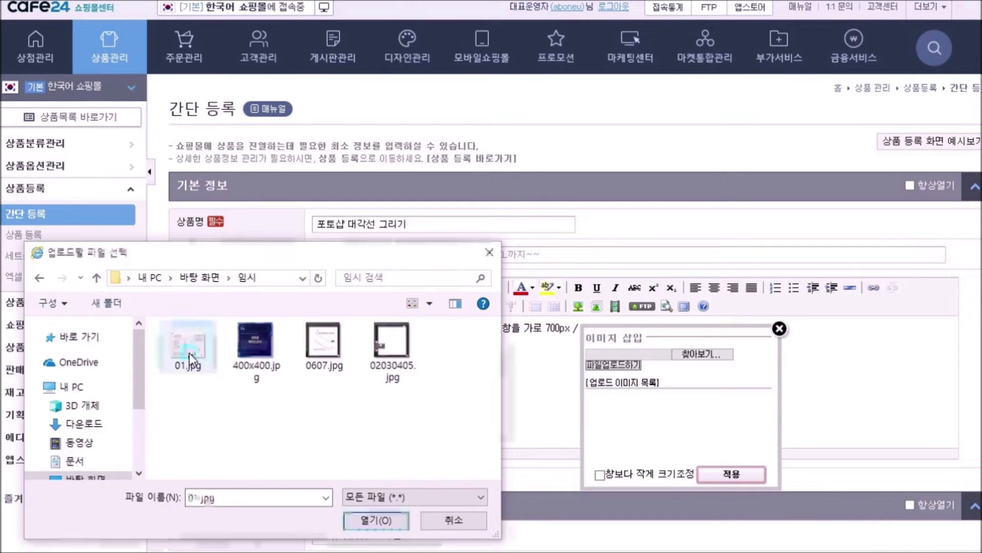
{"action": "left_click", "coordinate": [364, 521]}
{"action": "left_click", "coordinate": [601, 365]}
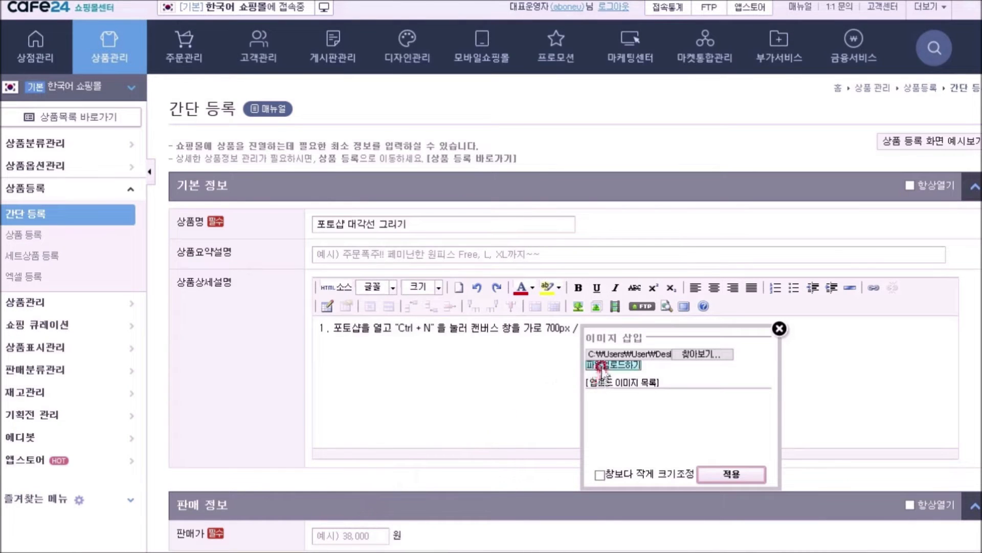
{"action": "left_click", "coordinate": [619, 364]}
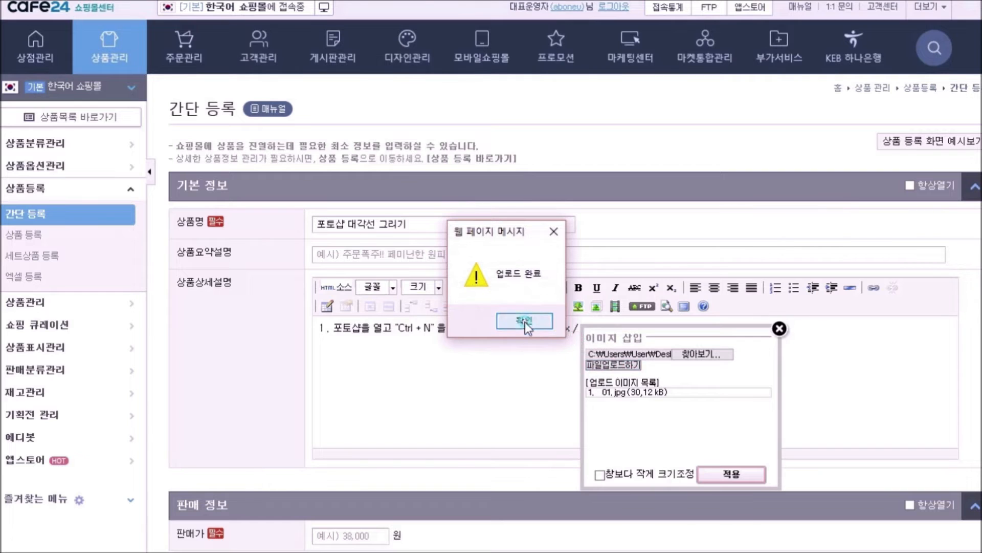
{"action": "left_click", "coordinate": [525, 320]}
{"action": "left_click", "coordinate": [718, 475]}
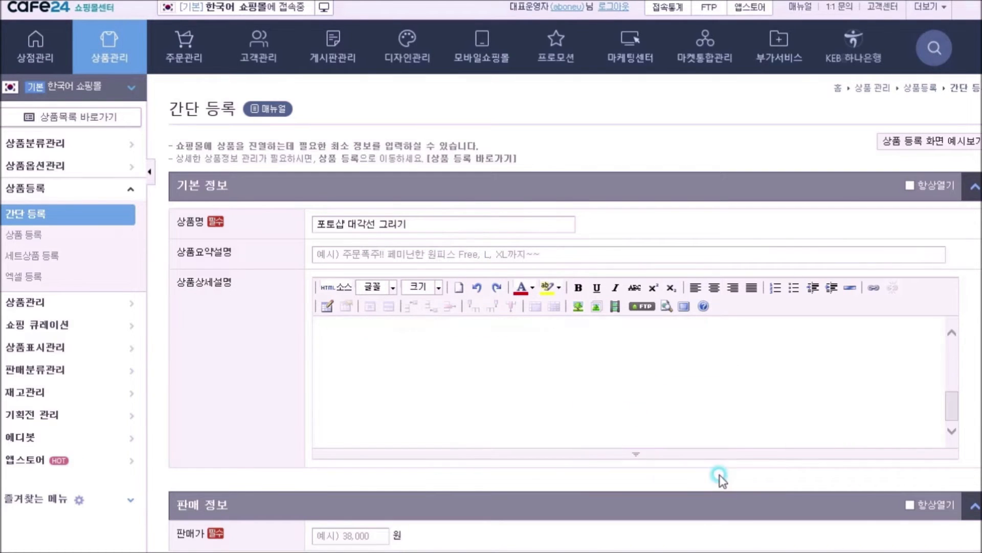
{"action": "scroll", "coordinate": [706, 444], "scroll_direction": "up", "scroll_amount": 10}
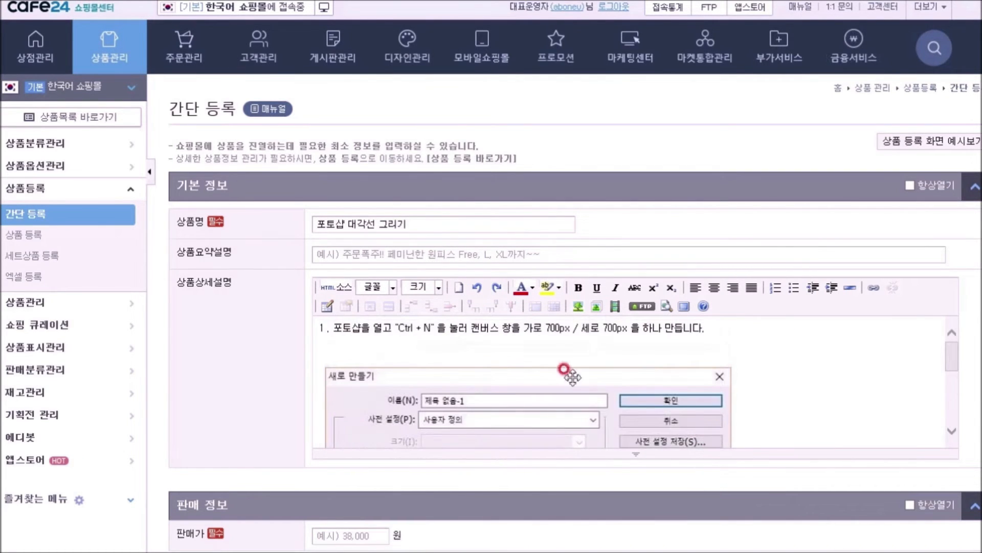
Below 01.jpg, add "2. 왼쪽 도구창에 사각형 모양을 누르고 있으면 우측으로 창이 보이는 것 중에 3. "선 도구" 를 선택합니다. 4. 선 색상을 선택합니다. 5. 원하는 선 두께를 선택합니다."
{"action": "left_click_drag", "start_coordinate": [333, 327], "coordinate": [501, 329]}
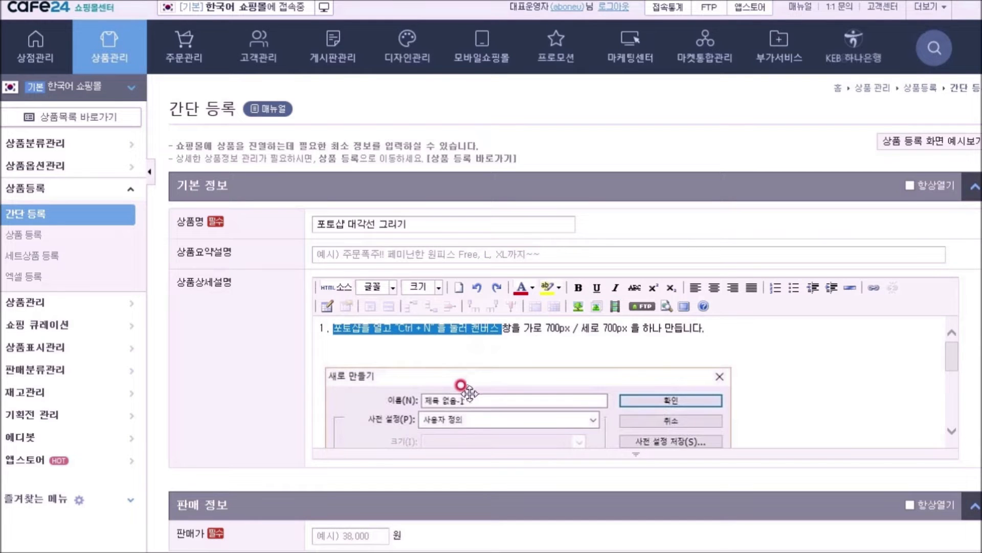
{"action": "left_click", "coordinate": [468, 393]}
{"action": "scroll", "coordinate": [471, 395], "scroll_direction": "down", "scroll_amount": 3}
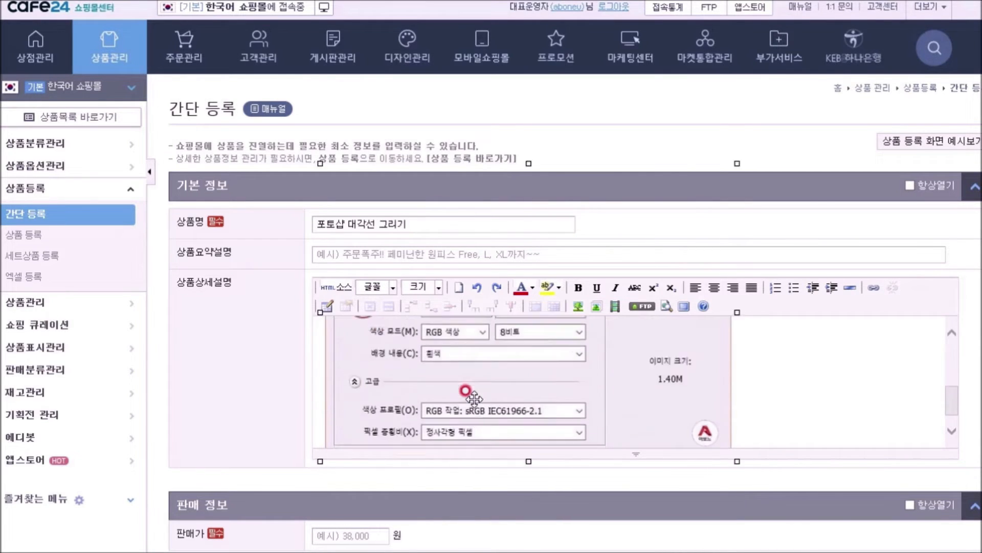
{"action": "scroll", "coordinate": [471, 397], "scroll_direction": "down", "scroll_amount": 5}
{"action": "left_click", "coordinate": [752, 336]}
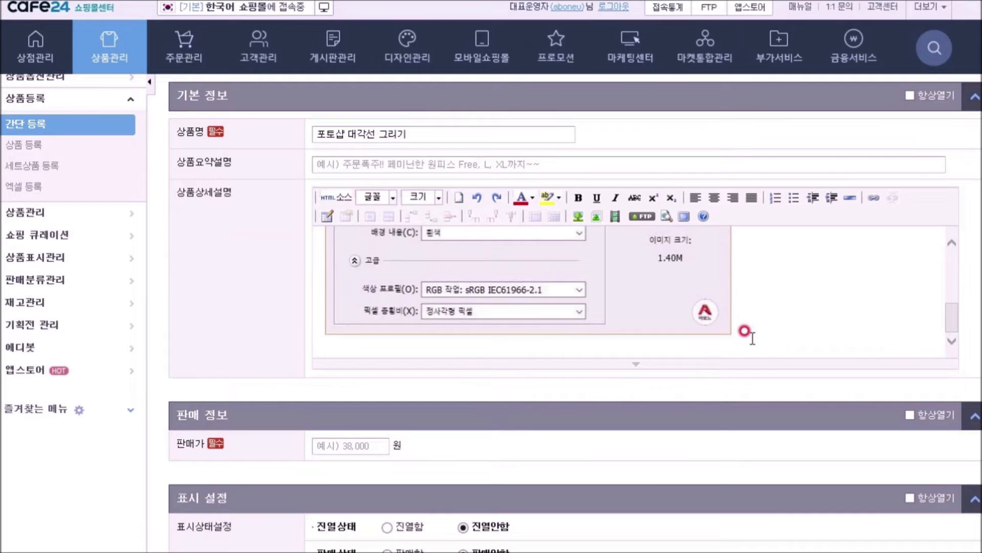
{"action": "key", "text": "Return"}
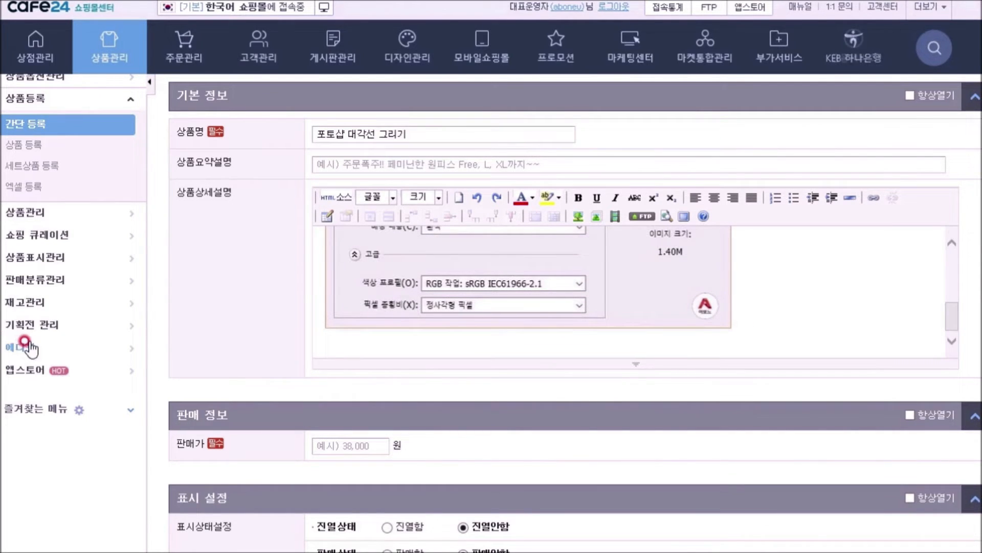
{"action": "type", "text": "2. 왼쪽 도구창에 사각형 모양을 누르고 있으면 우측으로 창이 보이는 것 중에 3. \"선 도구\" 를 선택합니다. 4. 선 색상을 선택합니다. 5. 원하는 선 두께를 선택합니다."}
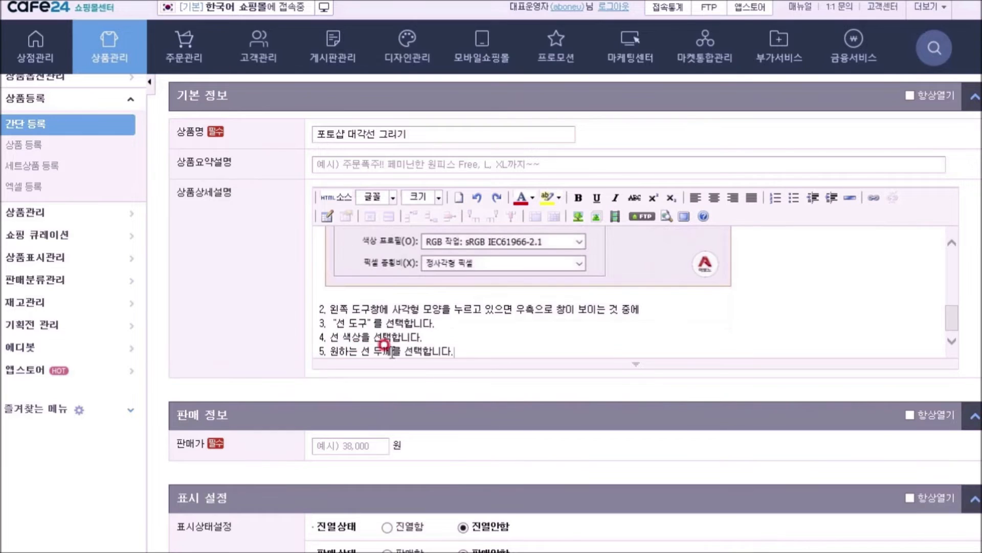
Upload 02030405.jpg from the 임시 folder and insert it below instruction 5 in the detailed description
{"action": "scroll", "coordinate": [401, 341], "scroll_direction": "down", "scroll_amount": 1}
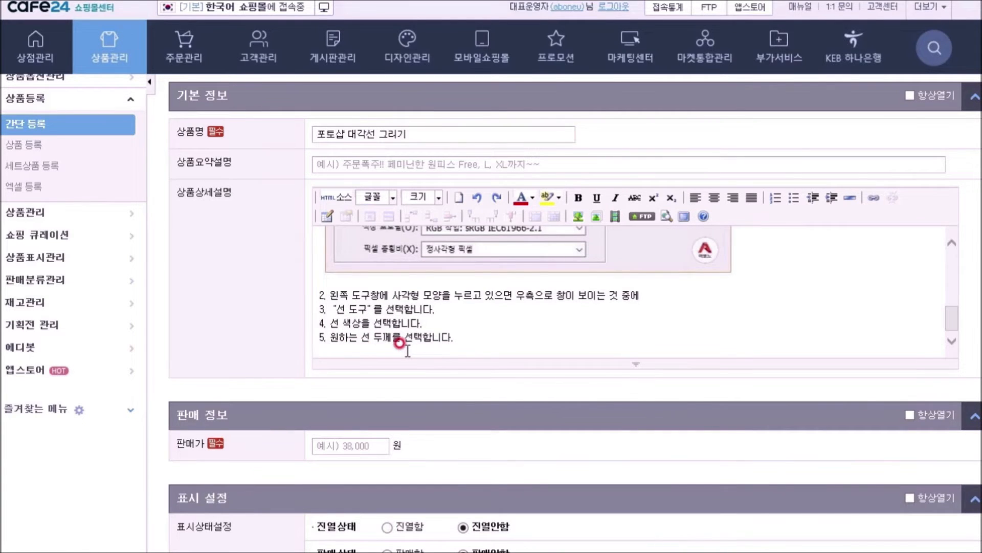
{"action": "scroll", "coordinate": [401, 341], "scroll_direction": "down", "scroll_amount": 1}
{"action": "left_click", "coordinate": [570, 213]}
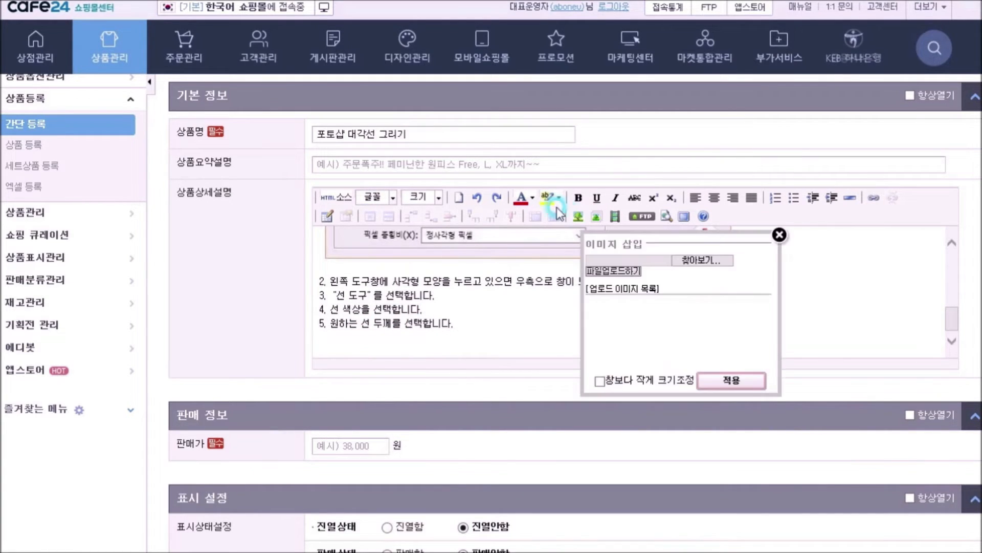
{"action": "left_click", "coordinate": [701, 260]}
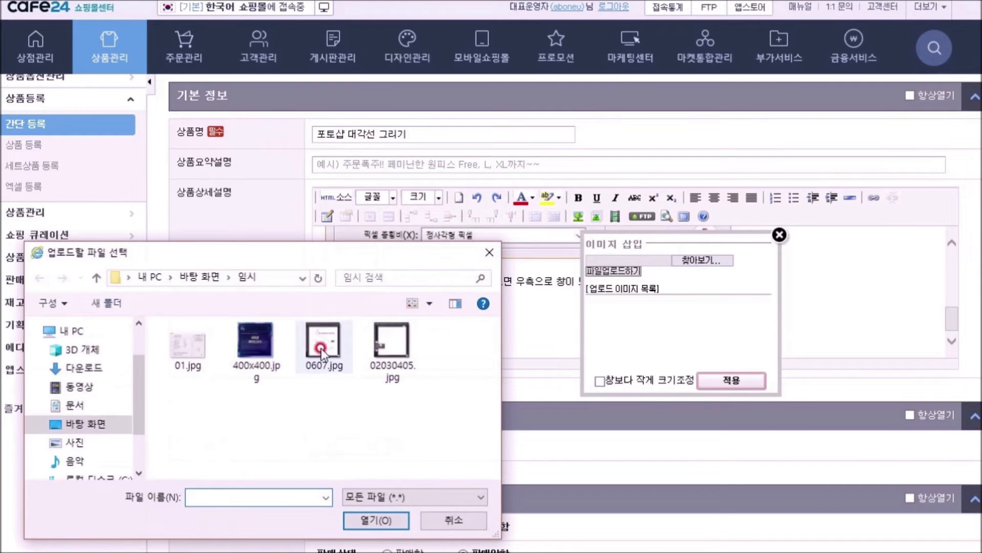
{"action": "left_click", "coordinate": [326, 369]}
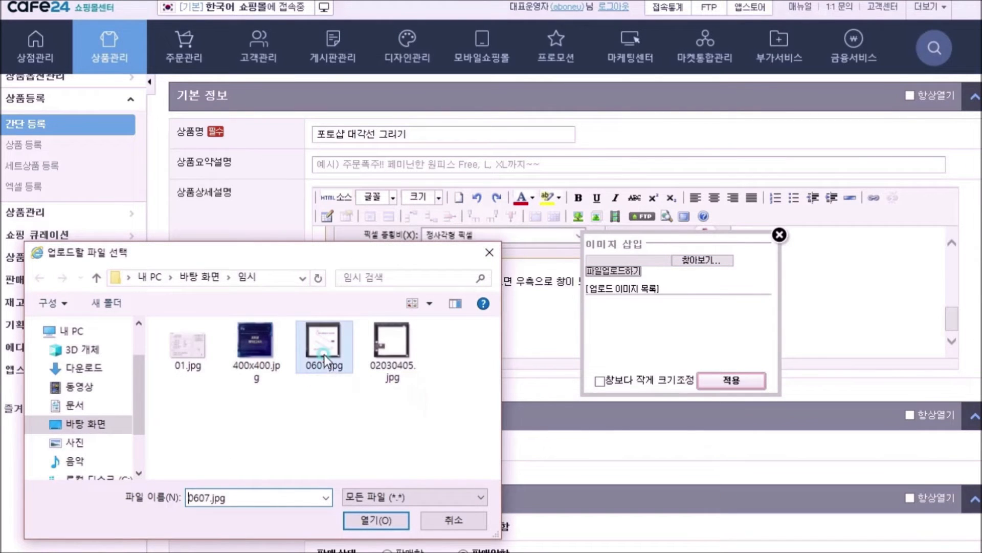
{"action": "left_click", "coordinate": [392, 361]}
{"action": "left_click", "coordinate": [387, 520]}
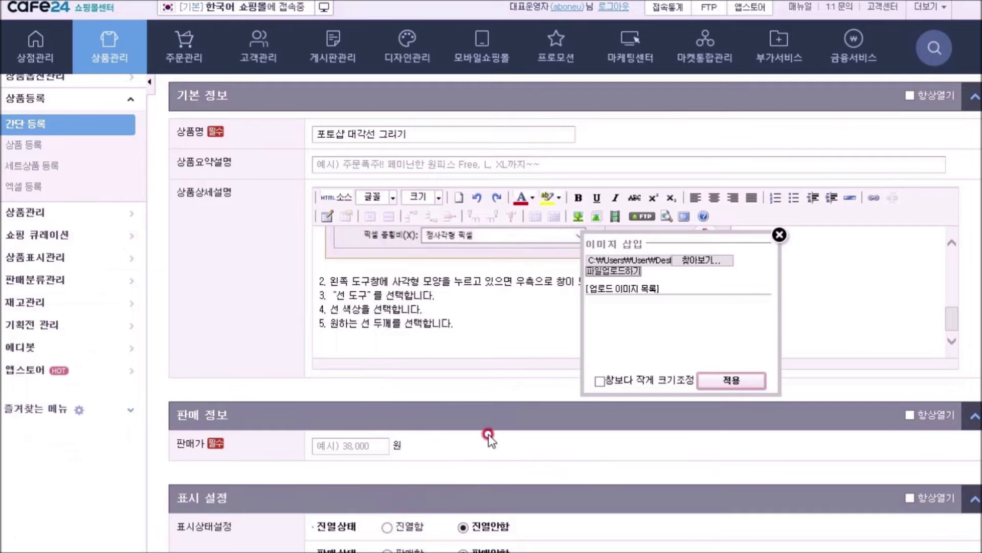
{"action": "left_click", "coordinate": [593, 271]}
{"action": "left_click", "coordinate": [539, 322]}
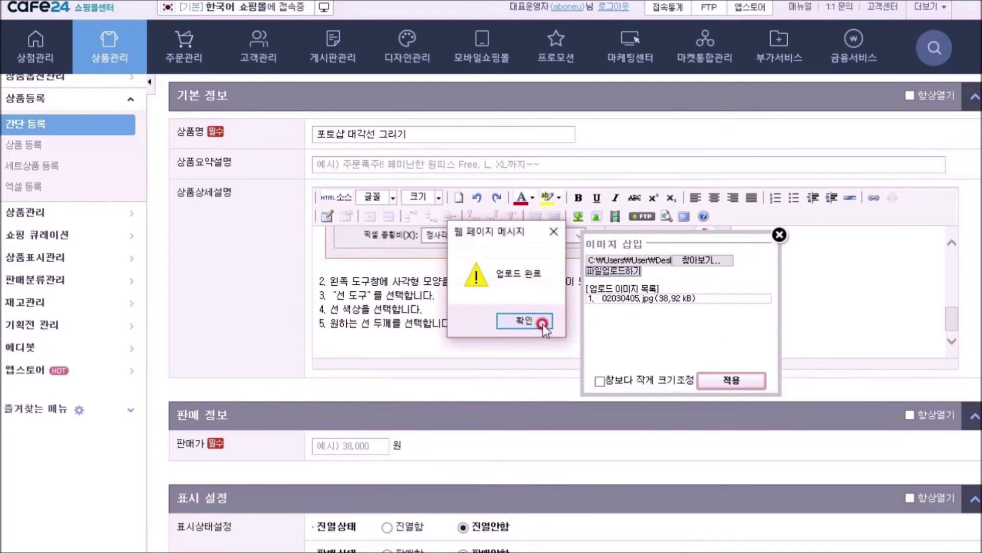
{"action": "left_click", "coordinate": [726, 379]}
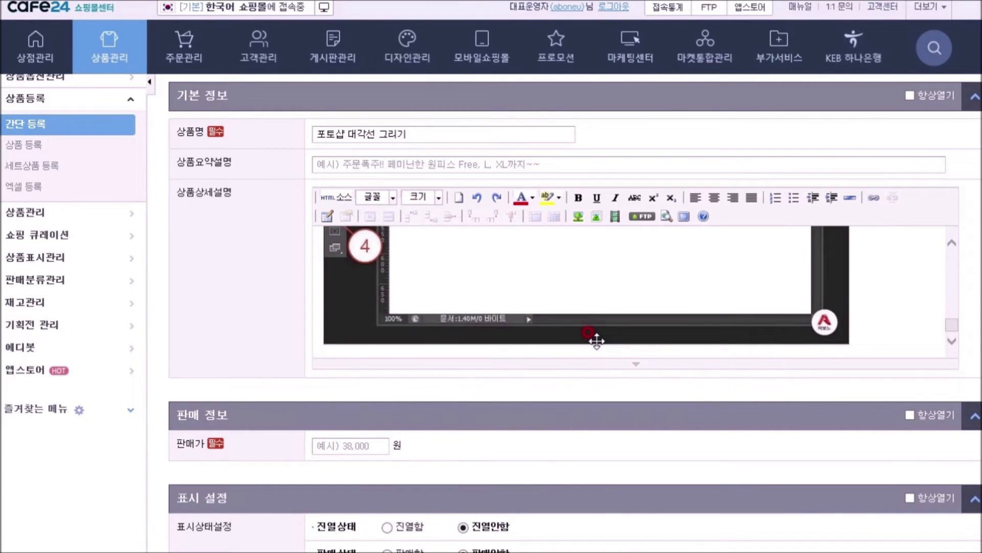
Below the second image, add the lines "6. 이제 원하는 방향으로 쭉 드래그를 하면" and "7. 이렇게 대각선이 완성됩니다!"
{"action": "scroll", "coordinate": [591, 335], "scroll_direction": "down", "scroll_amount": 1}
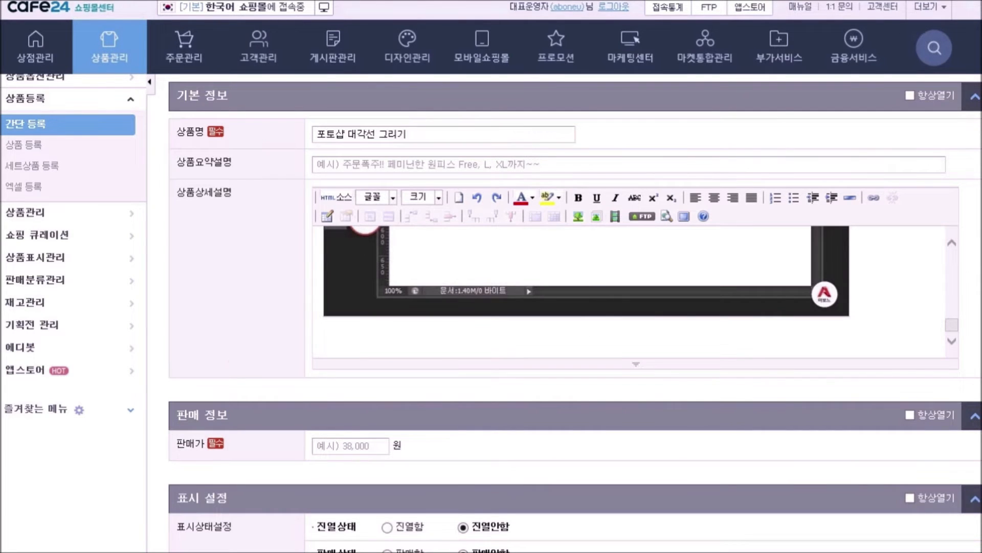
{"action": "left_click", "coordinate": [333, 337]}
{"action": "type", "text": "6. 이제 원하는 방향으로 쭉 드래그를 하면 7. 이렇게 대각선이 완성됩니다!"}
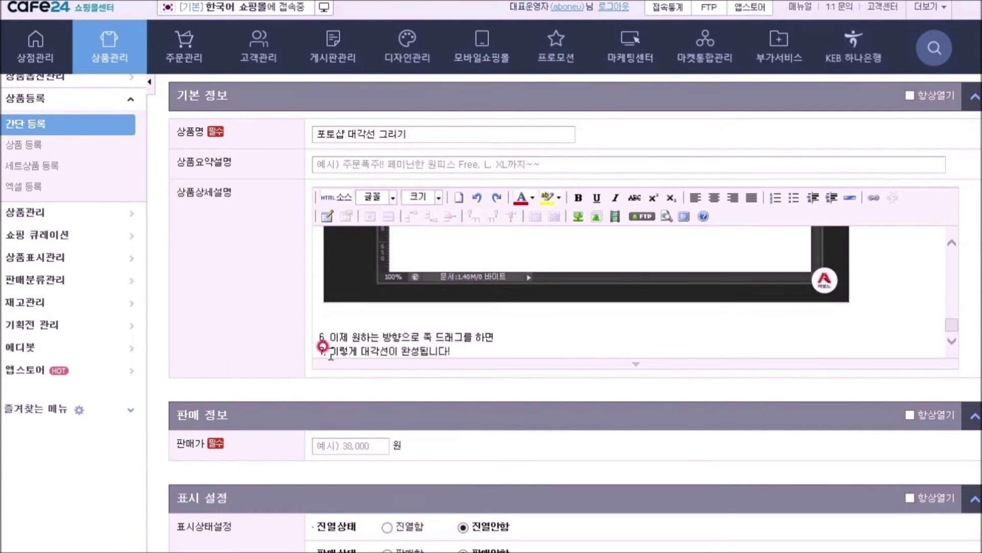
{"action": "key", "text": "Return"}
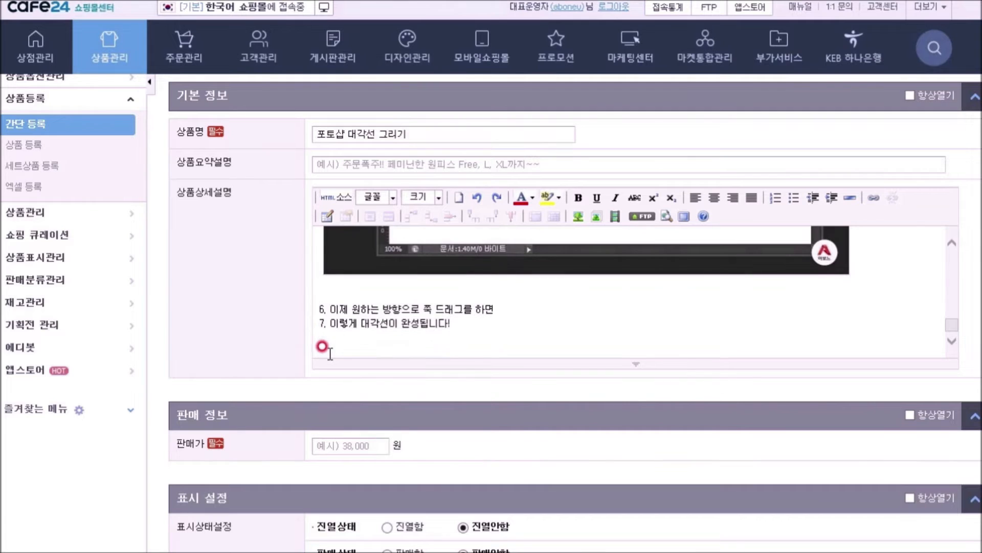
Upload 0607.jpg from the 임시 folder and insert it below instruction 7 in the detailed description
{"action": "left_click", "coordinate": [578, 216]}
{"action": "left_click", "coordinate": [615, 275]}
{"action": "left_click", "coordinate": [698, 263]}
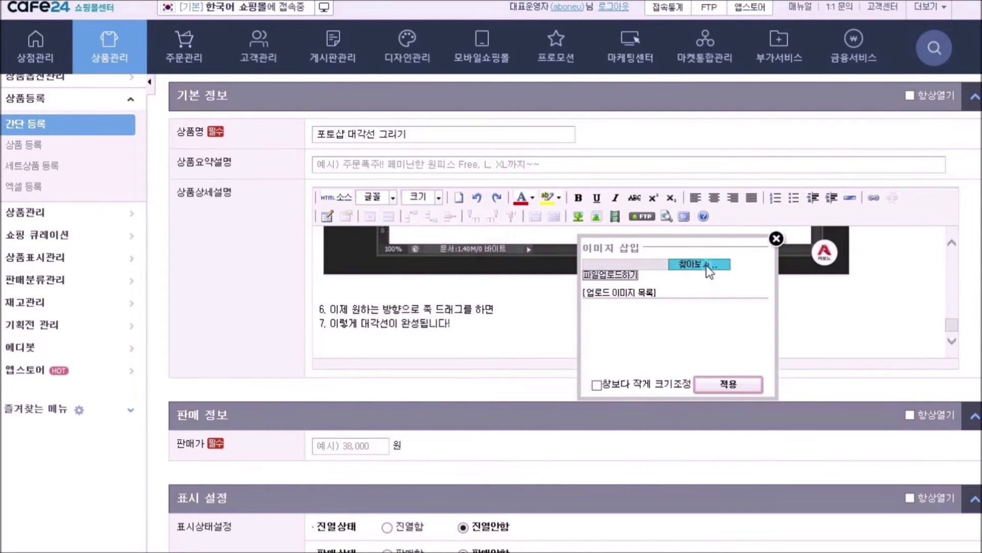
{"action": "left_click", "coordinate": [318, 337]}
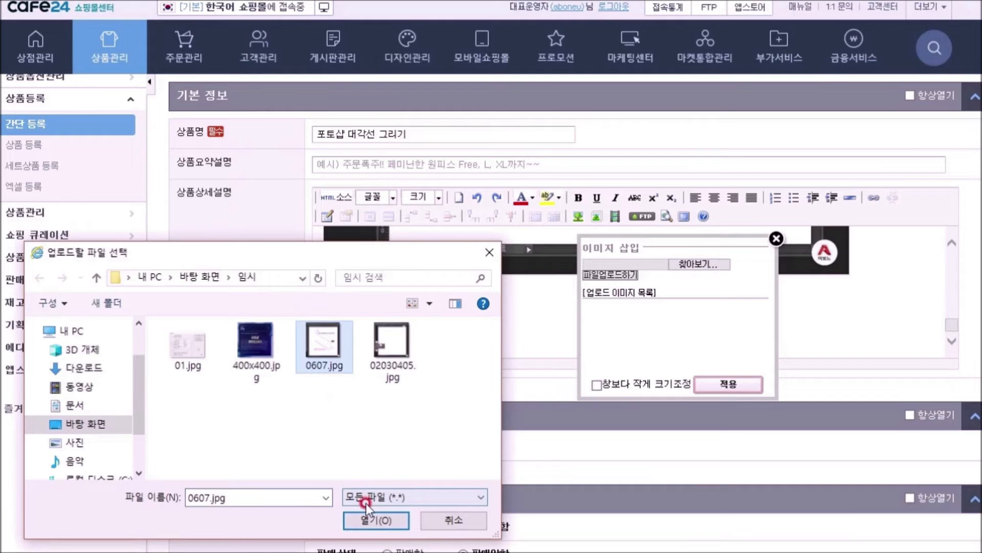
{"action": "left_click", "coordinate": [370, 517]}
{"action": "left_click", "coordinate": [627, 283]}
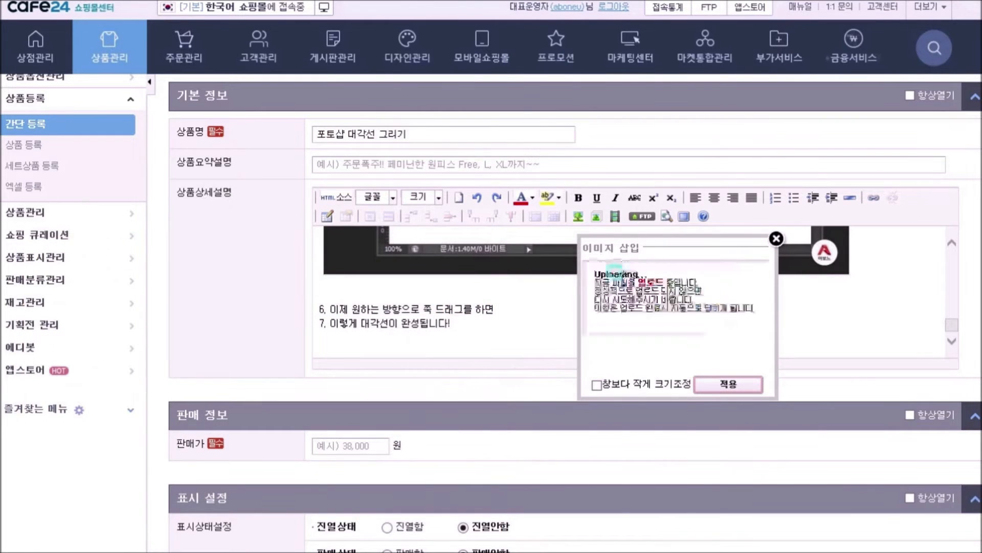
{"action": "left_click", "coordinate": [524, 319]}
{"action": "left_click", "coordinate": [739, 385]}
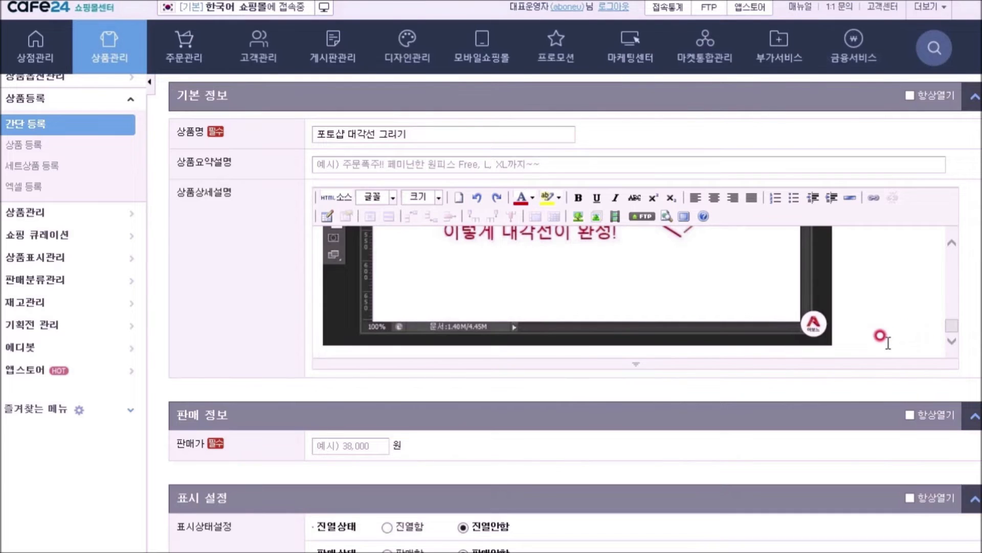
Enlarge the detailed description's editing area and centre all of its text and images
{"action": "left_click_drag", "start_coordinate": [636, 364], "coordinate": [636, 457]}
{"action": "left_click", "coordinate": [853, 384]}
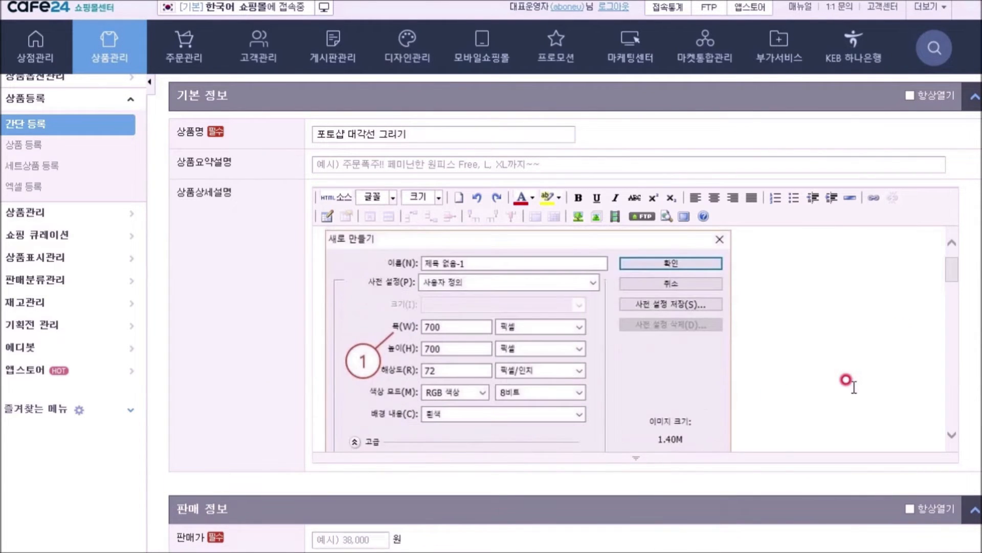
{"action": "key", "text": "ctrl+a"}
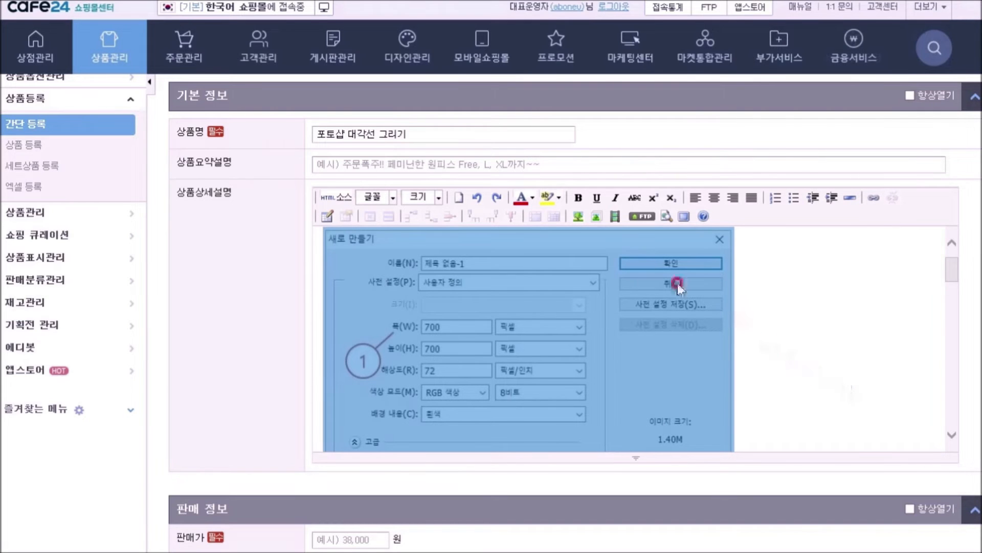
{"action": "left_click", "coordinate": [714, 197]}
{"action": "left_click", "coordinate": [893, 277]}
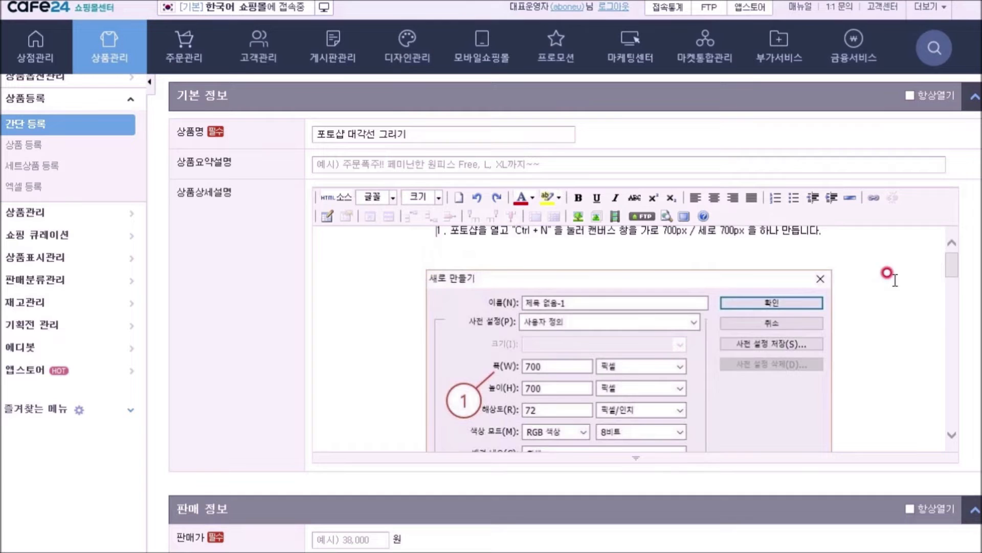
{"action": "left_click_drag", "start_coordinate": [946, 265], "coordinate": [935, 421]}
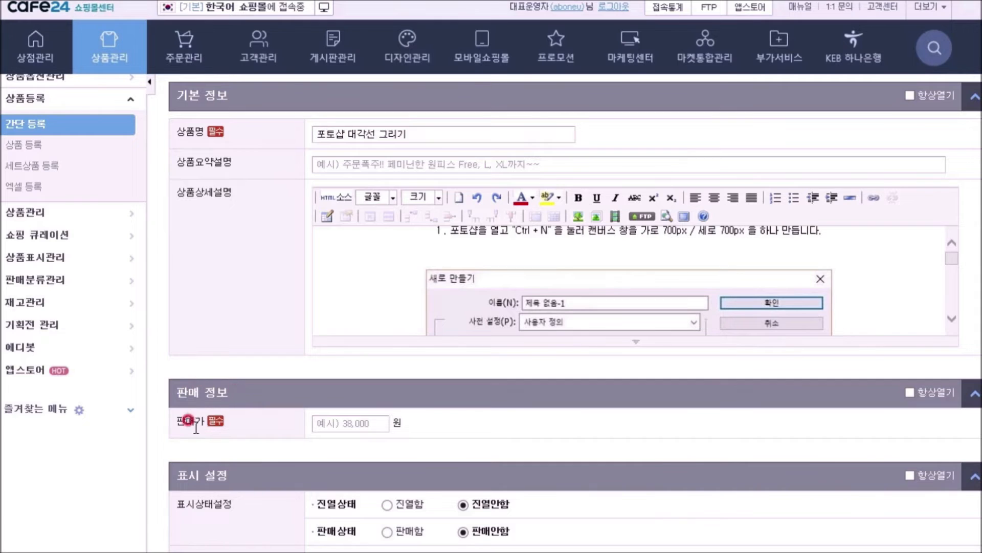
Set the product's selling price (판매가) to 50000 won
{"action": "left_click", "coordinate": [275, 425]}
{"action": "left_click", "coordinate": [344, 420]}
{"action": "left_click", "coordinate": [348, 428]}
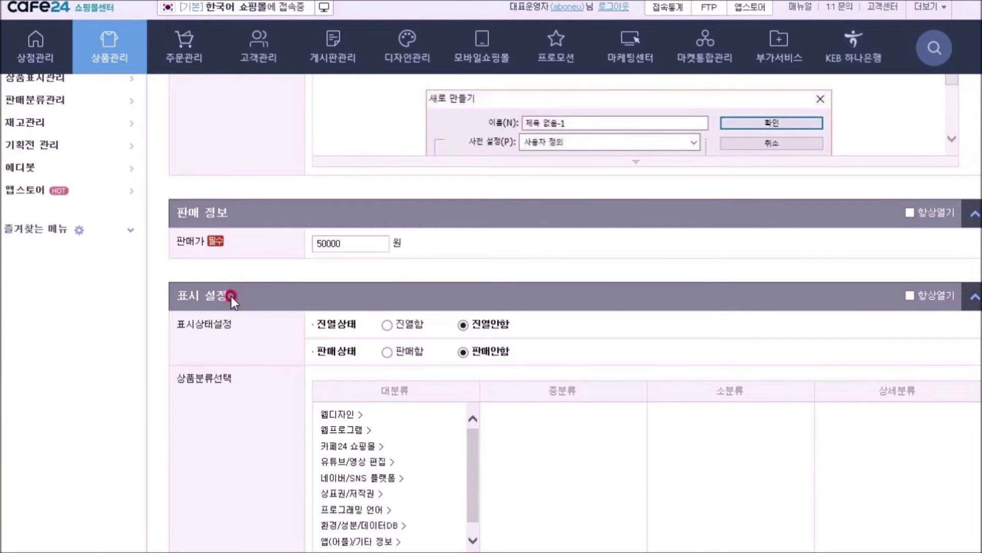
Set the product's display state to 진열함 and sale state to 판매함, and assign it to the category 웹디자인 > 포토샵
{"action": "scroll", "coordinate": [220, 322], "scroll_direction": "down", "scroll_amount": 2}
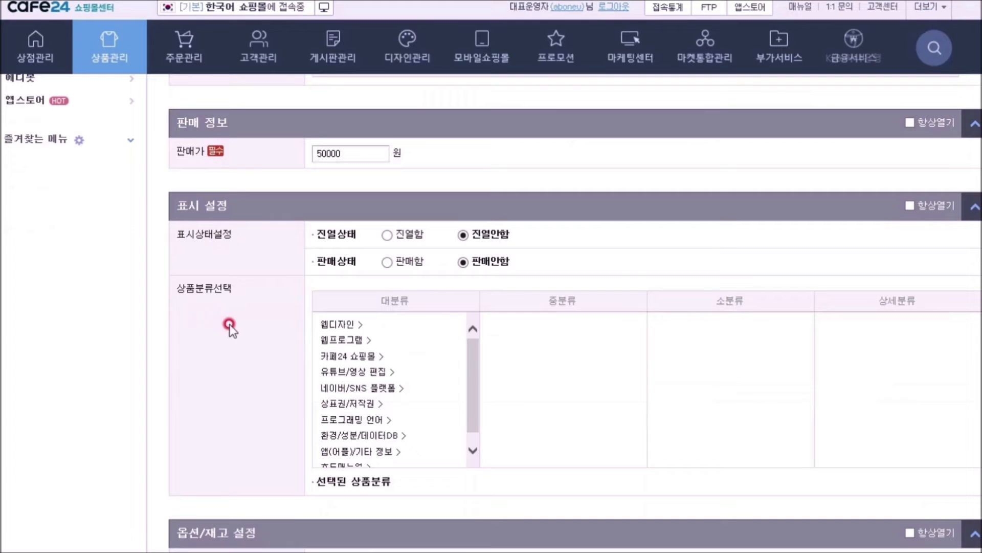
{"action": "left_click", "coordinate": [389, 235]}
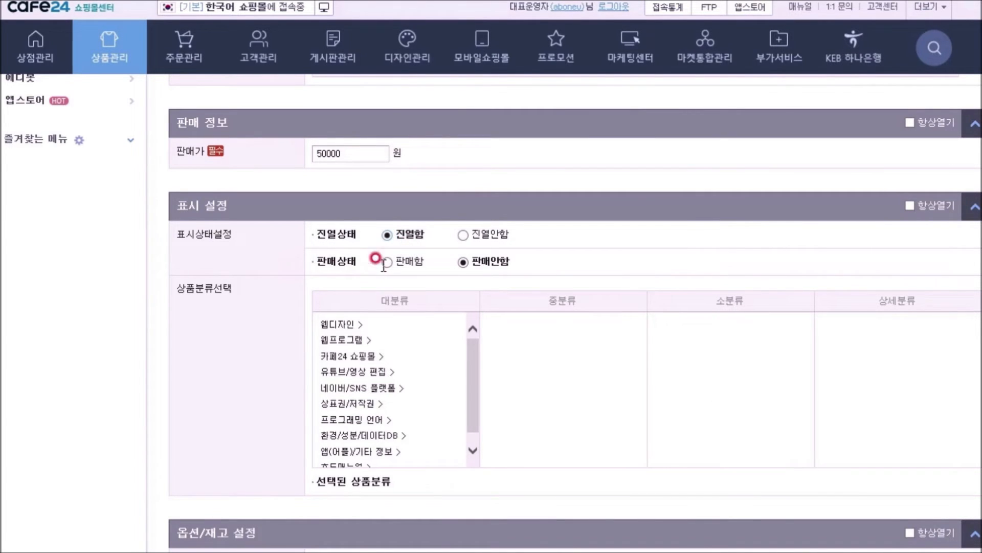
{"action": "left_click", "coordinate": [385, 263]}
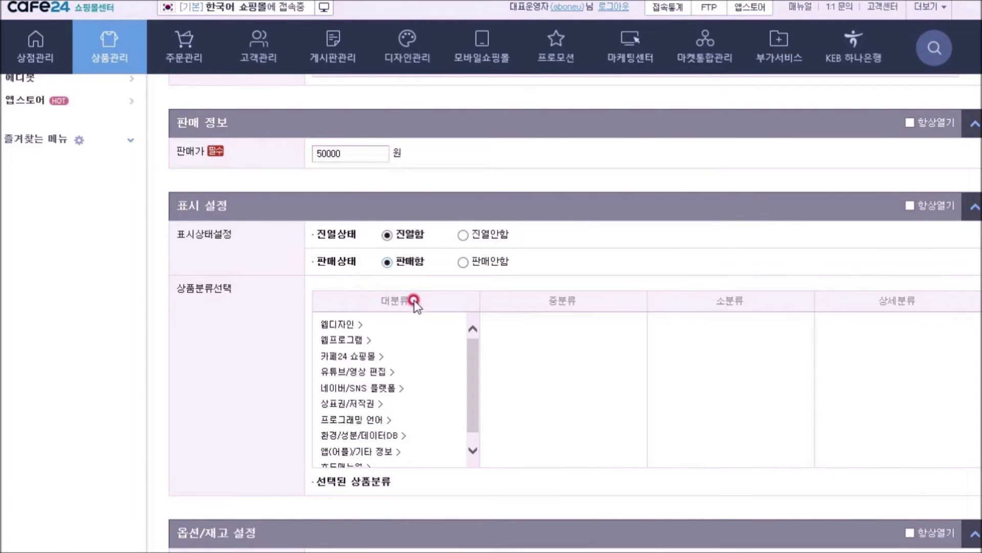
{"action": "left_click", "coordinate": [340, 324]}
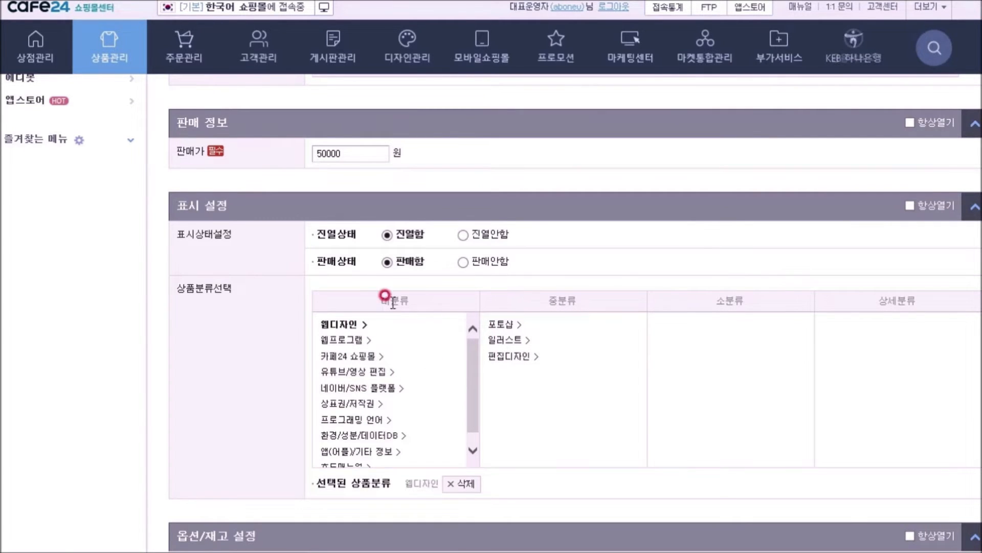
{"action": "left_click", "coordinate": [504, 330]}
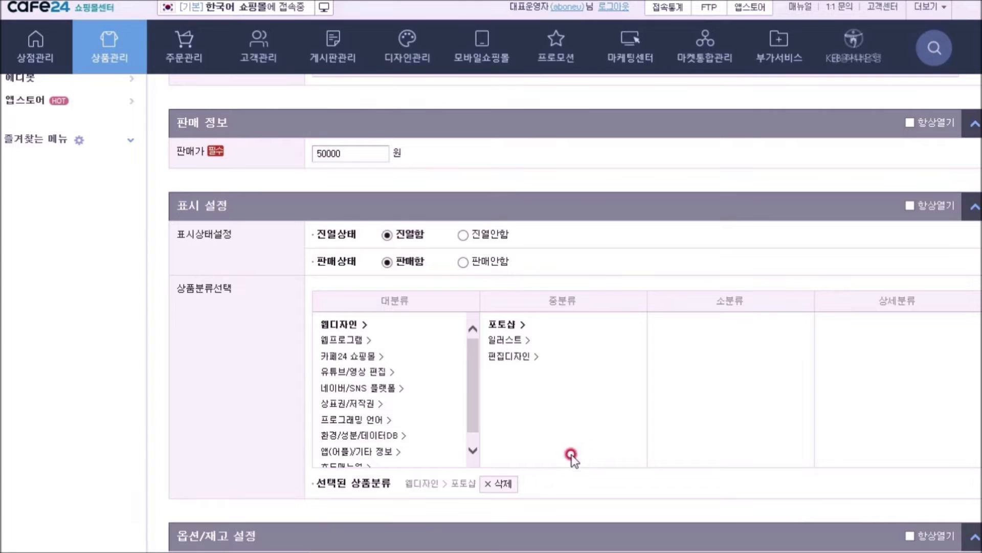
Replace the product's assigned category 웹디자인 > 포토샵 with the top-level category 웹디자인 alone
{"action": "left_click", "coordinate": [500, 483]}
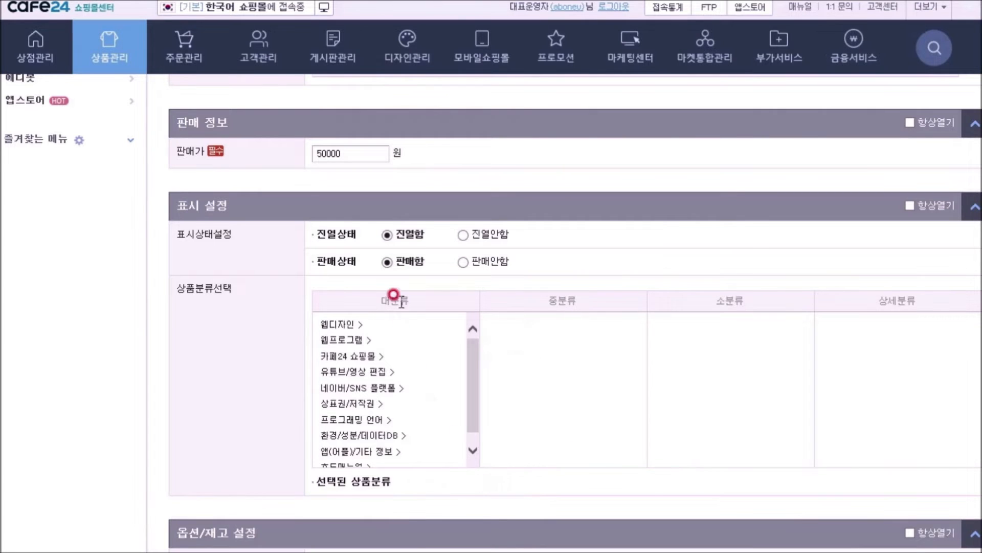
{"action": "left_click", "coordinate": [331, 328]}
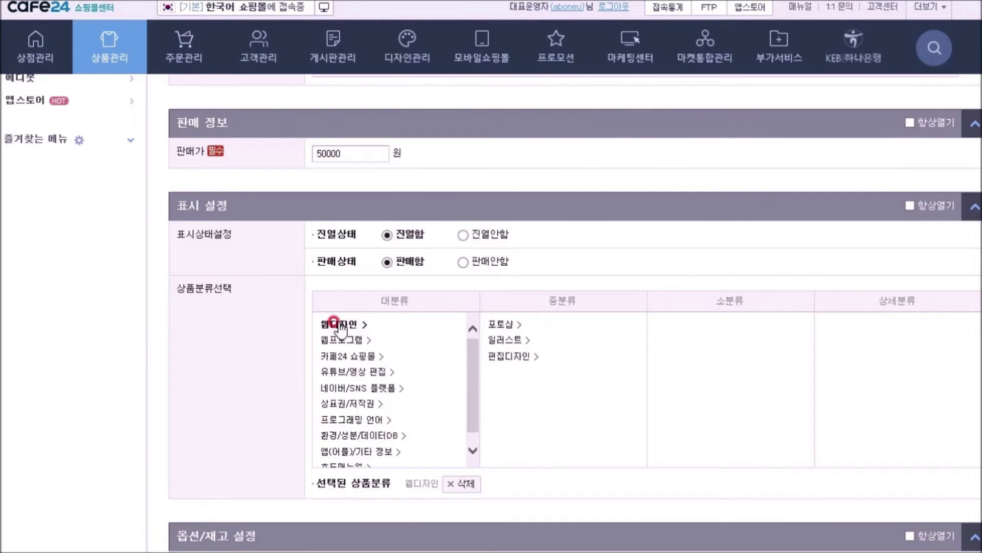
Upload 400x400.jpg from the 임시 folder as the product image
{"action": "scroll", "coordinate": [296, 390], "scroll_direction": "down", "scroll_amount": 3}
{"action": "scroll", "coordinate": [297, 388], "scroll_direction": "down", "scroll_amount": 2}
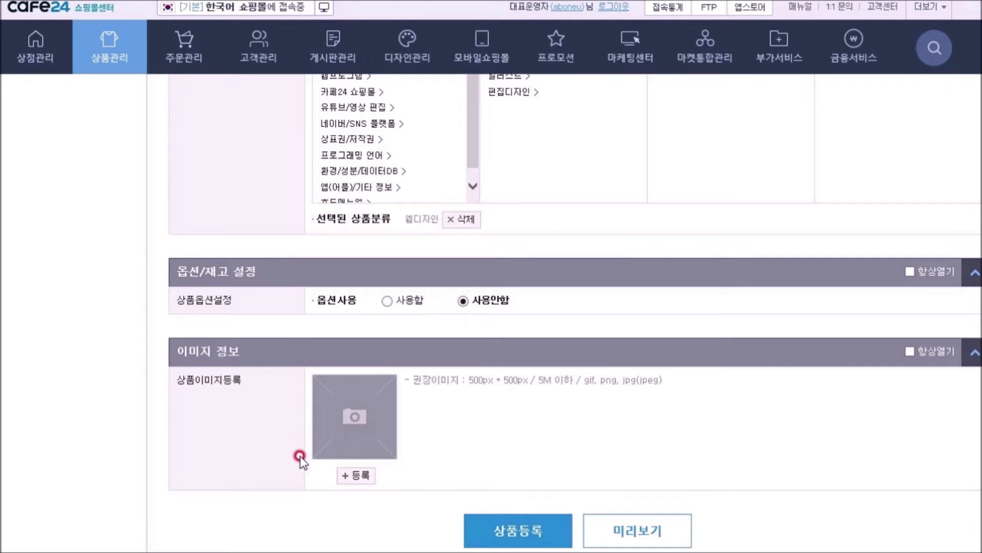
{"action": "left_click", "coordinate": [368, 474]}
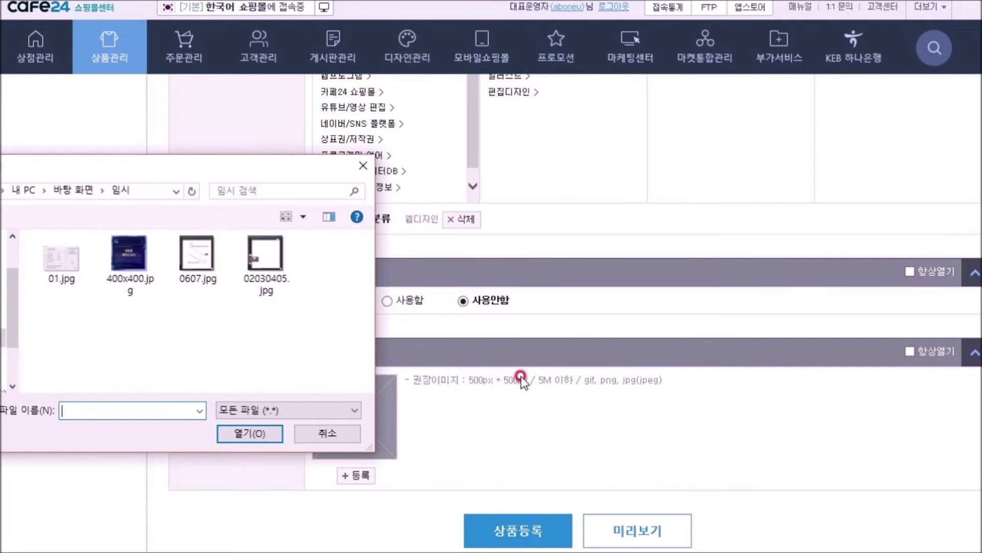
{"action": "left_click_drag", "start_coordinate": [256, 171], "coordinate": [346, 179]}
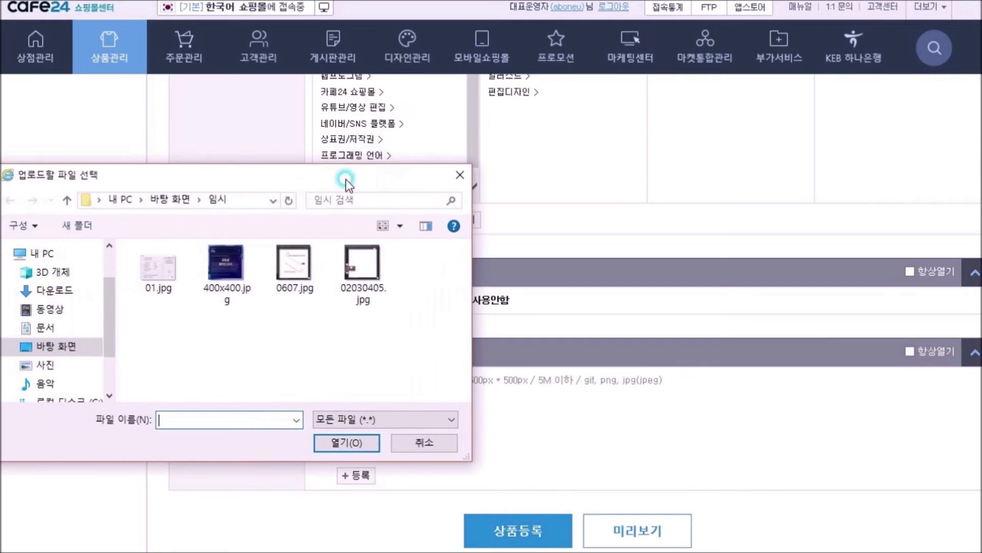
{"action": "left_click", "coordinate": [230, 271]}
{"action": "left_click", "coordinate": [343, 443]}
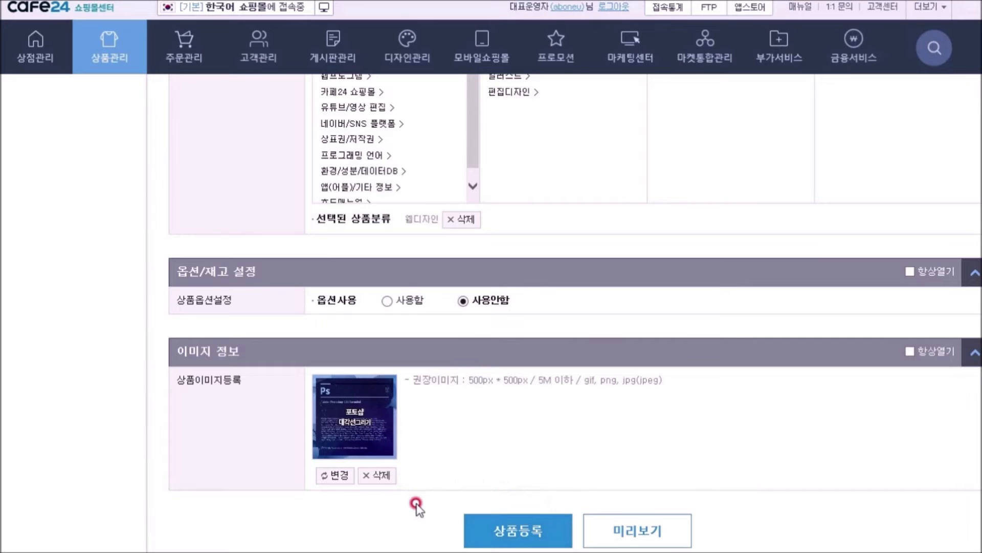
Register the product, acknowledge the save notice and view it in the product list
{"action": "left_click", "coordinate": [516, 526]}
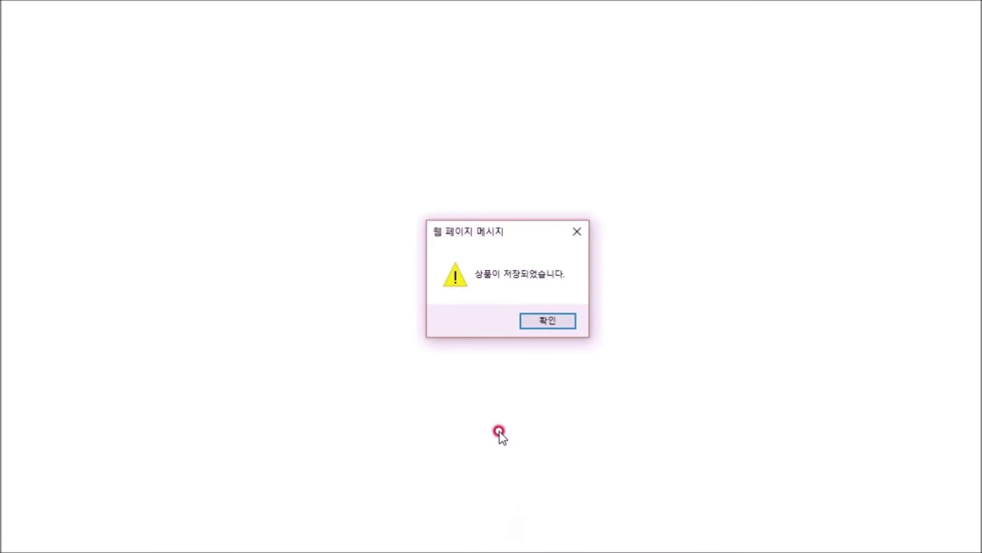
{"action": "left_click", "coordinate": [542, 322]}
{"action": "scroll", "coordinate": [466, 217], "scroll_direction": "down", "scroll_amount": 5}
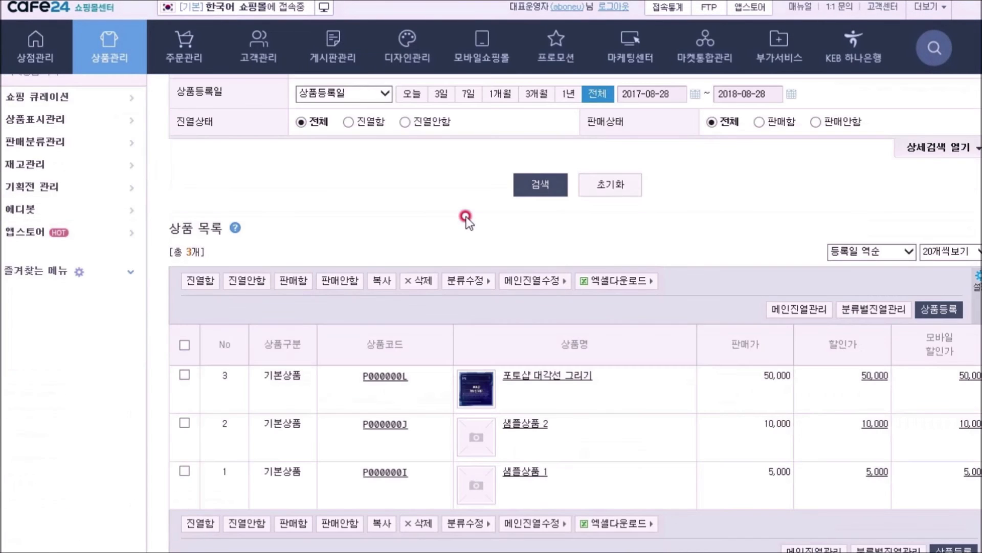
{"action": "scroll", "coordinate": [465, 216], "scroll_direction": "down", "scroll_amount": 1}
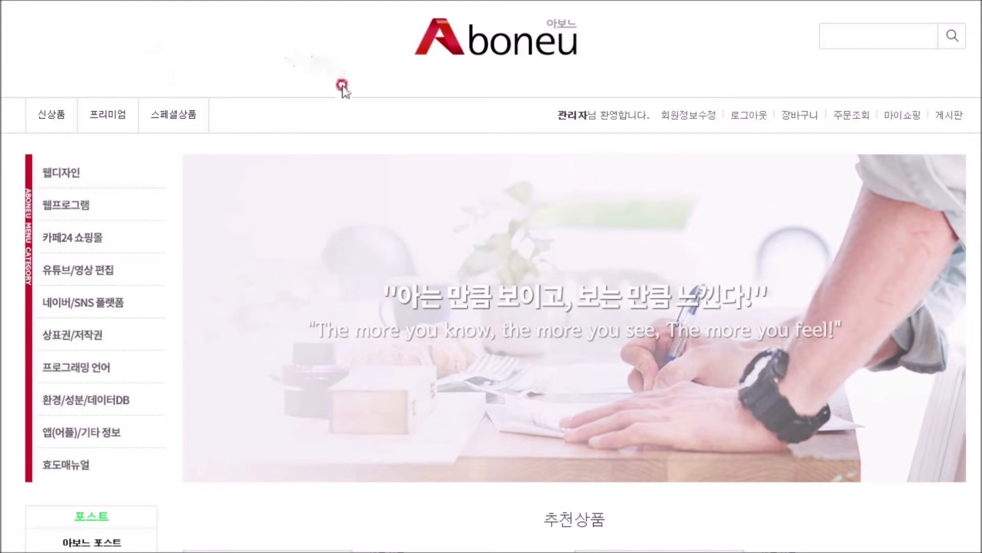
Open the 웹디자인 category in the shop's storefront and look over its product listing
{"action": "mouse_move", "coordinate": [80, 176]}
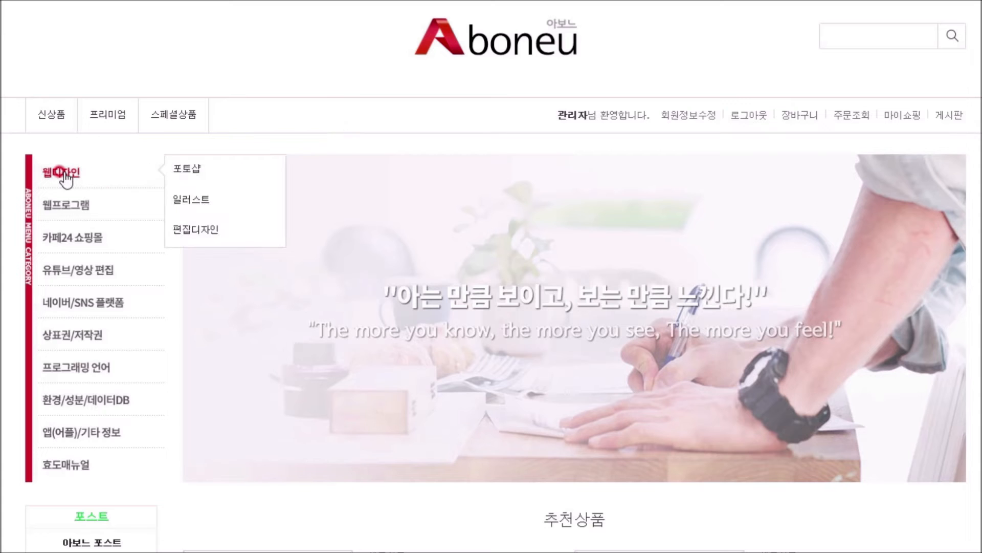
{"action": "left_click", "coordinate": [62, 174]}
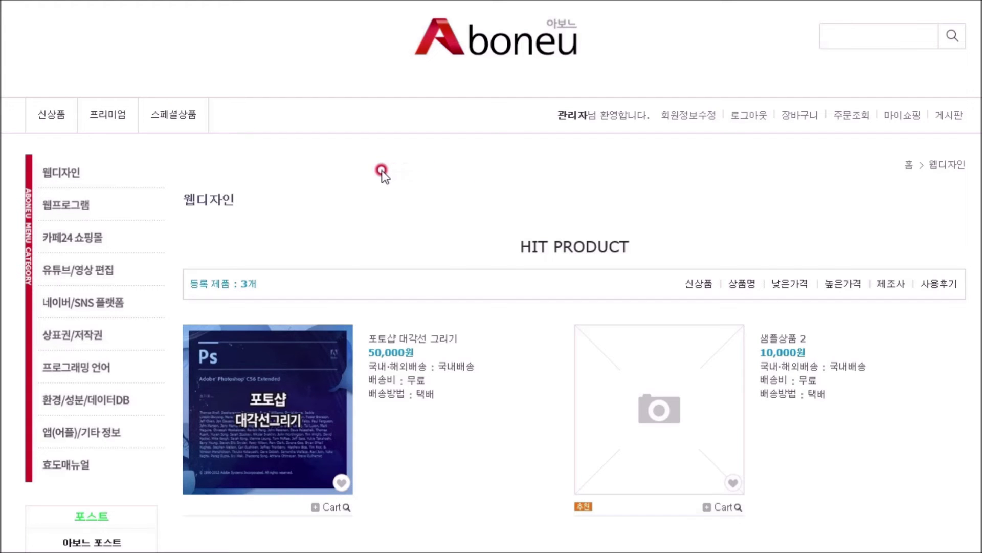
{"action": "scroll", "coordinate": [381, 170], "scroll_direction": "down", "scroll_amount": 3}
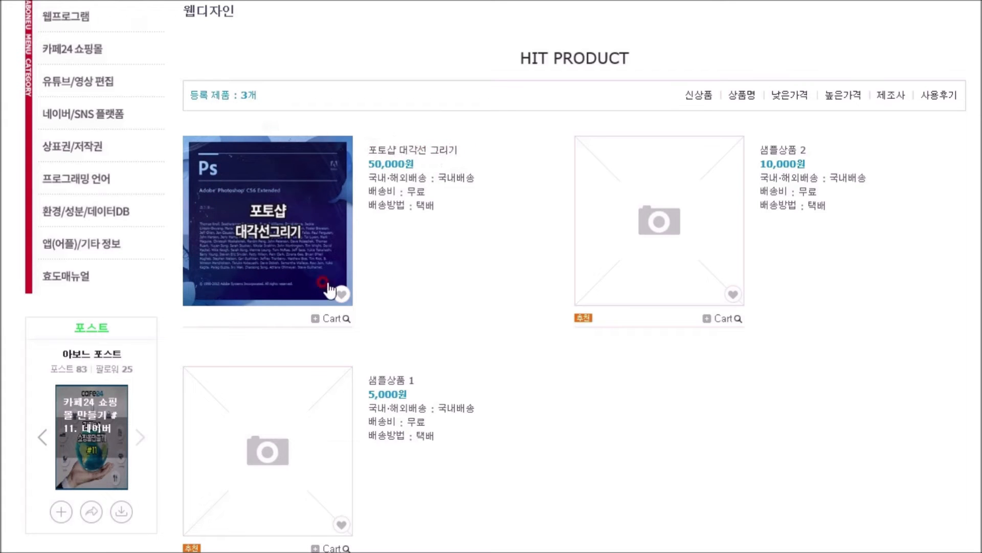
{"action": "scroll", "coordinate": [425, 263], "scroll_direction": "up", "scroll_amount": 3}
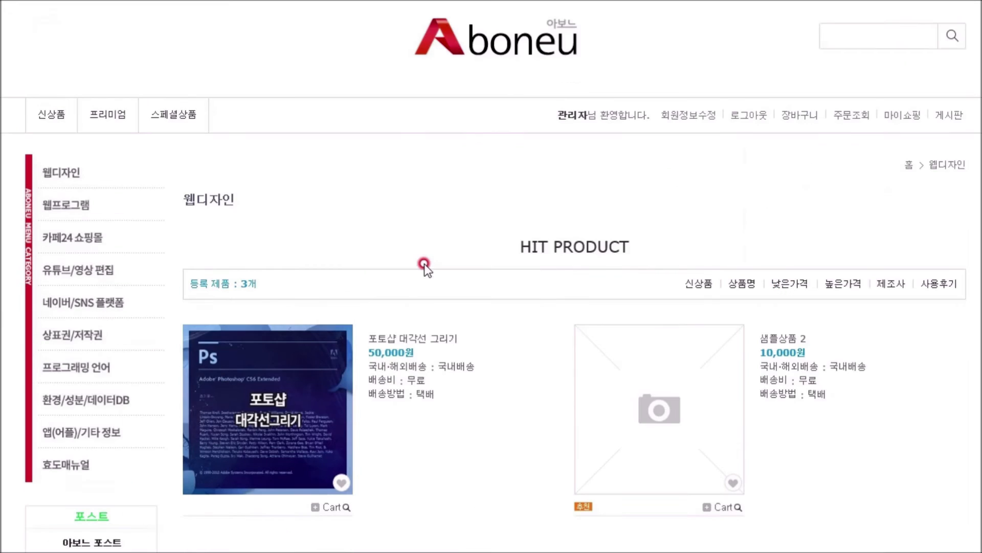
{"action": "scroll", "coordinate": [442, 236], "scroll_direction": "down", "scroll_amount": 2}
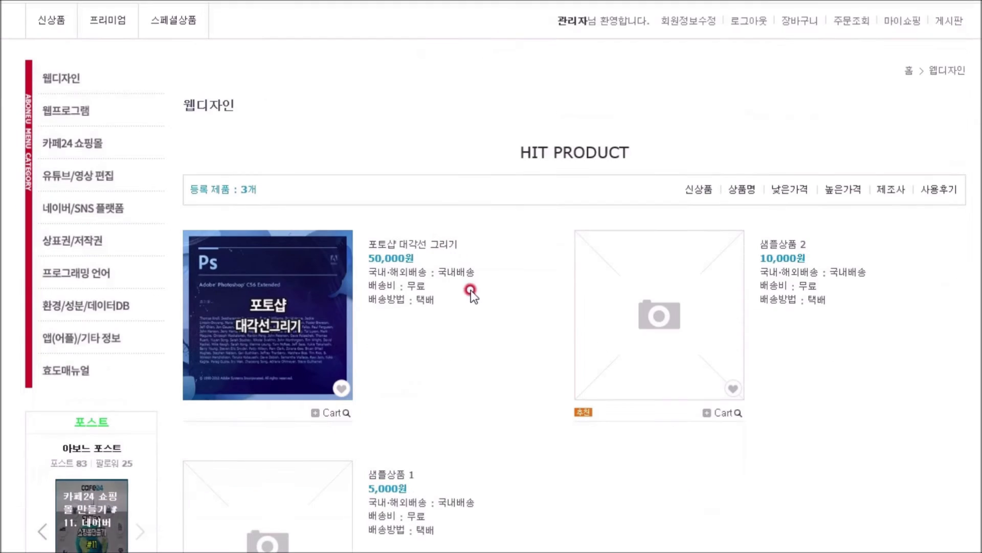
Open the 포토샵 대각선 그리기 product page and check its product name and selling price
{"action": "left_click", "coordinate": [300, 272]}
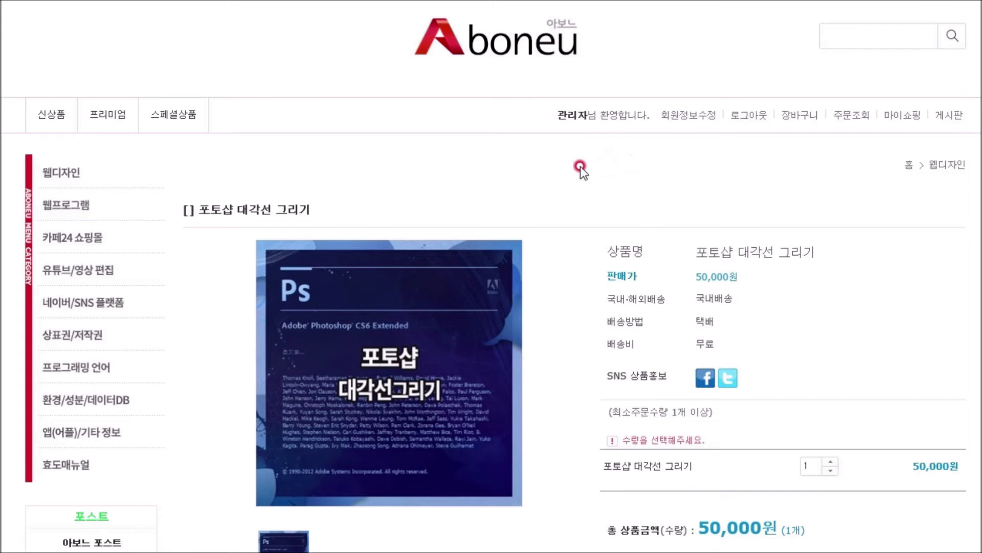
{"action": "scroll", "coordinate": [579, 168], "scroll_direction": "down", "scroll_amount": 4}
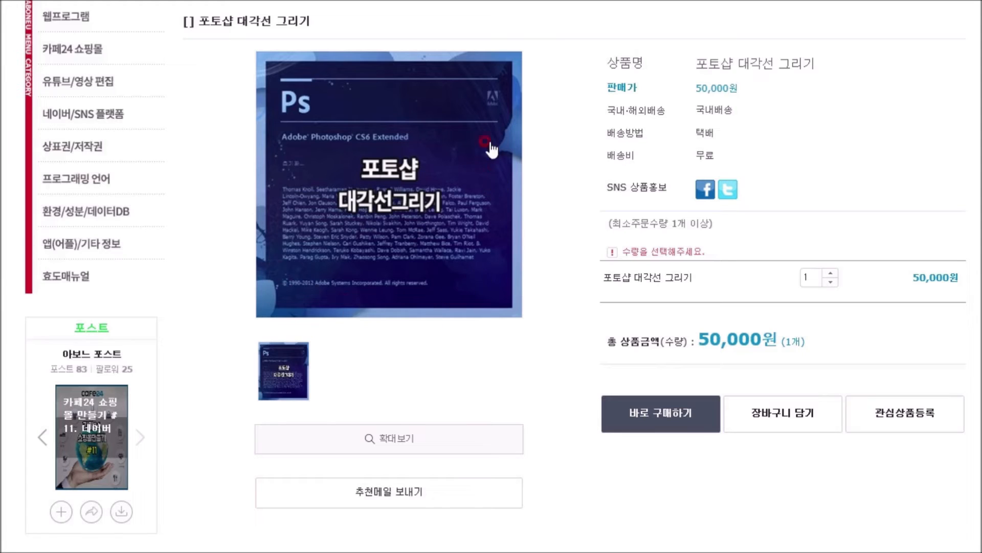
{"action": "left_click_drag", "start_coordinate": [608, 63], "coordinate": [839, 60]}
{"action": "left_click_drag", "start_coordinate": [695, 89], "coordinate": [744, 90]}
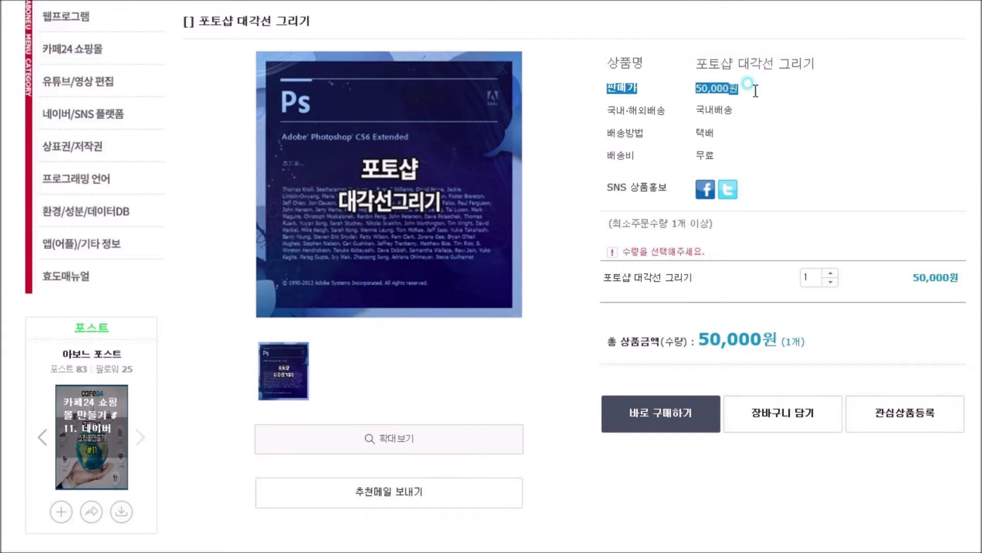
{"action": "left_click", "coordinate": [729, 90]}
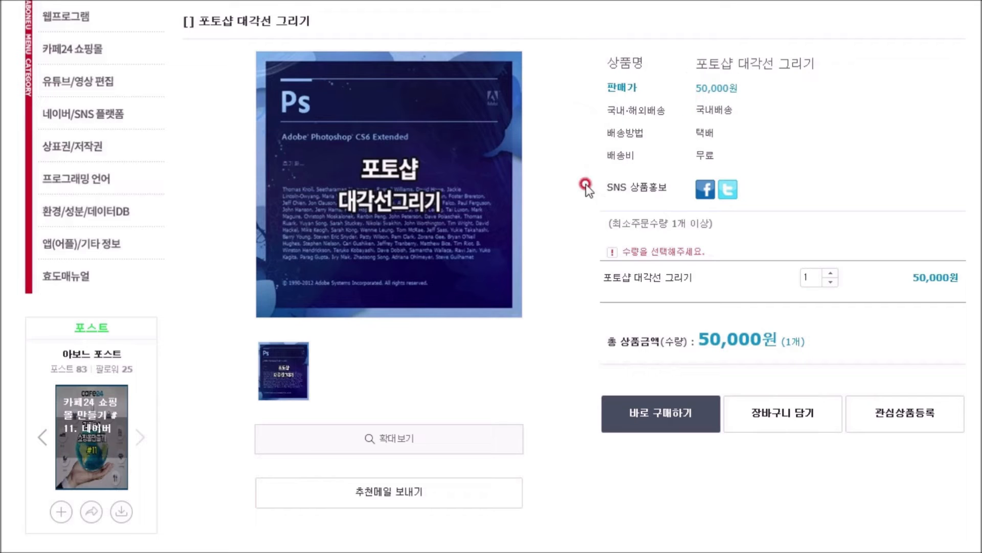
Review the text and images of the product's detailed description (상품상세정보) on the storefront page
{"action": "scroll", "coordinate": [577, 266], "scroll_direction": "down", "scroll_amount": 9}
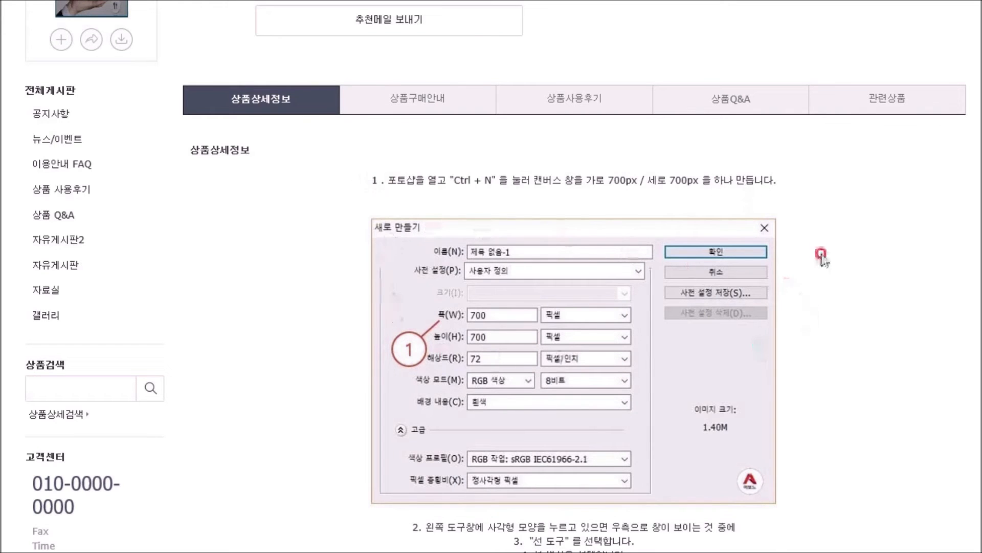
{"action": "scroll", "coordinate": [825, 263], "scroll_direction": "down", "scroll_amount": 5}
{"action": "scroll", "coordinate": [825, 262], "scroll_direction": "down", "scroll_amount": 15}
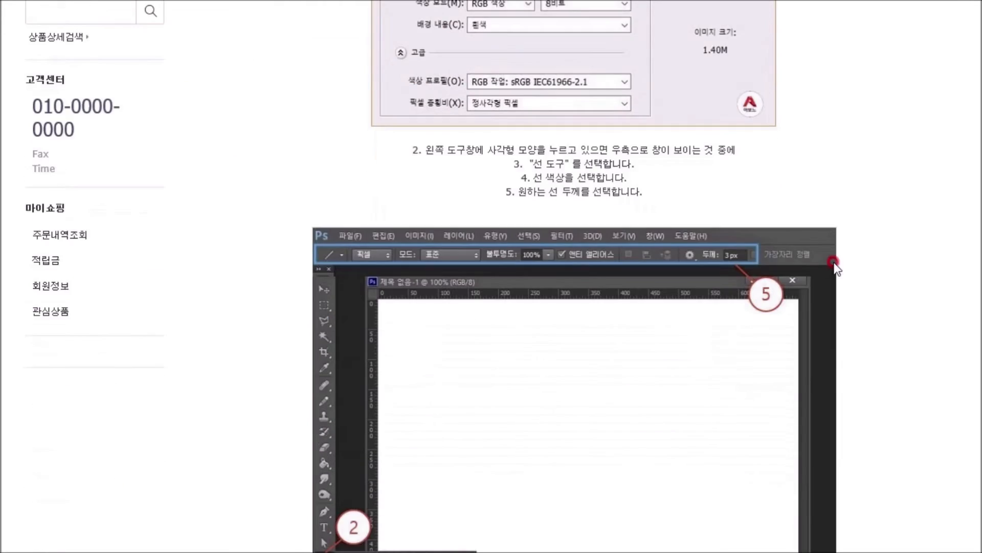
{"action": "scroll", "coordinate": [871, 268], "scroll_direction": "down", "scroll_amount": 5}
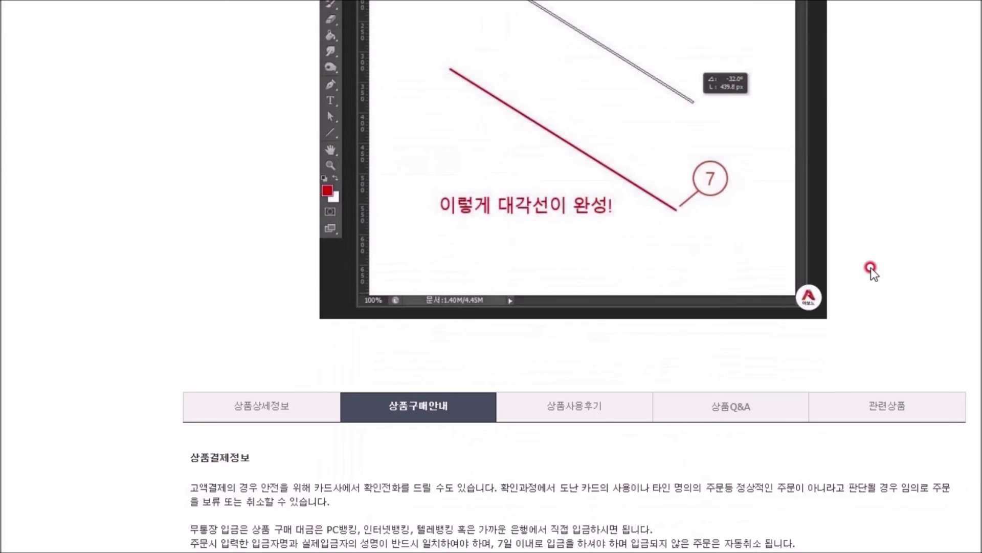
{"action": "scroll", "coordinate": [871, 268], "scroll_direction": "up", "scroll_amount": 20}
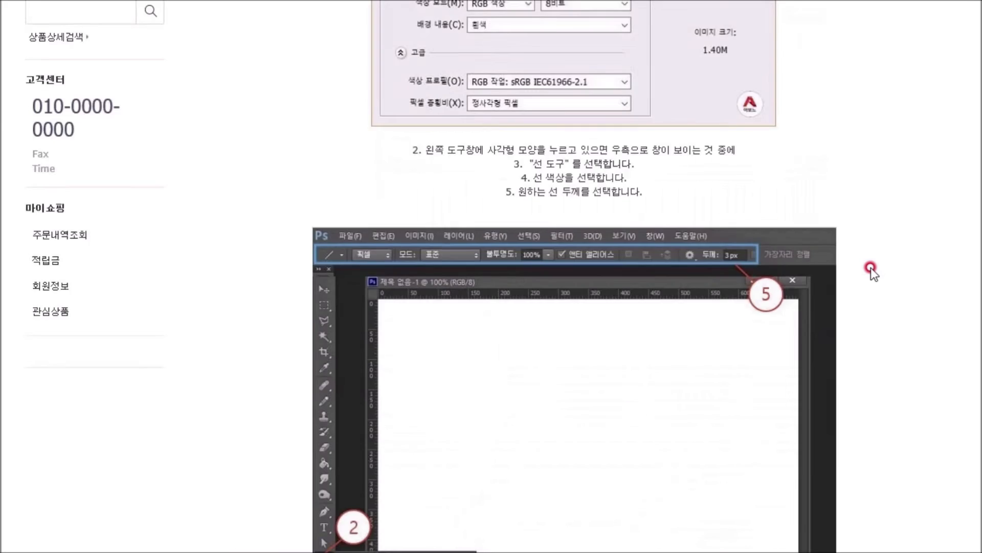
{"action": "scroll", "coordinate": [870, 268], "scroll_direction": "up", "scroll_amount": 4}
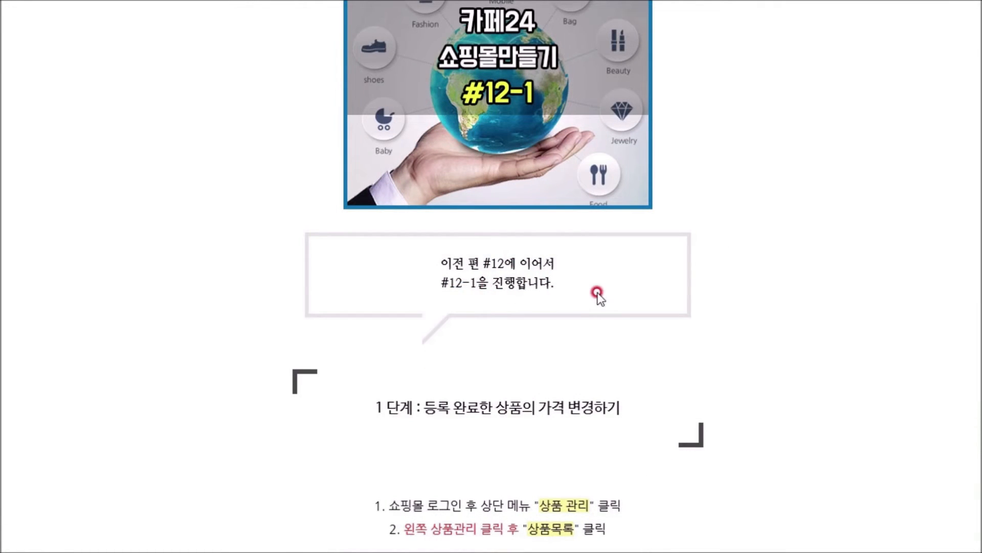
{"action": "scroll", "coordinate": [400, 195], "scroll_direction": "down", "scroll_amount": 6}
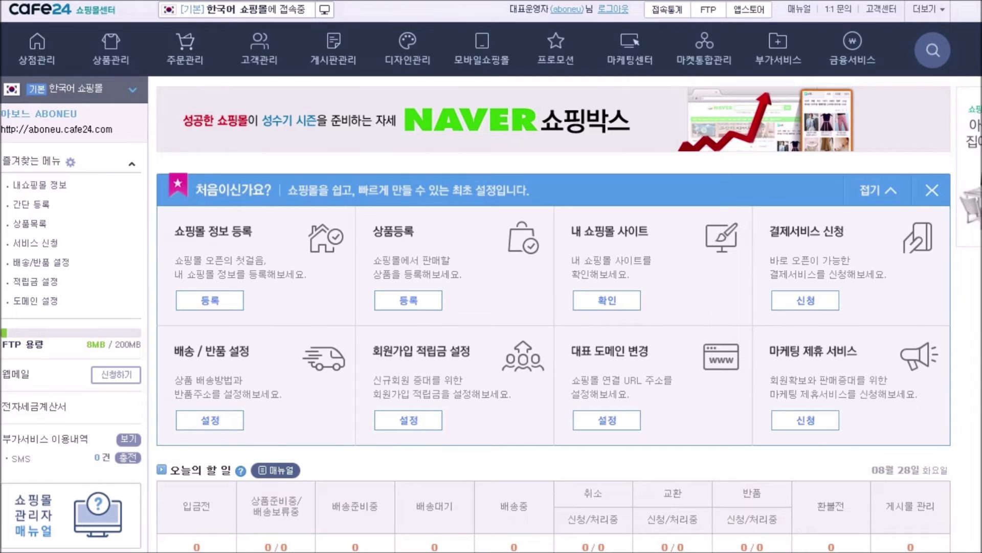
Open the product list (상품목록) under 상품관리 in the shop admin and show the registered products
{"action": "left_click", "coordinate": [104, 57]}
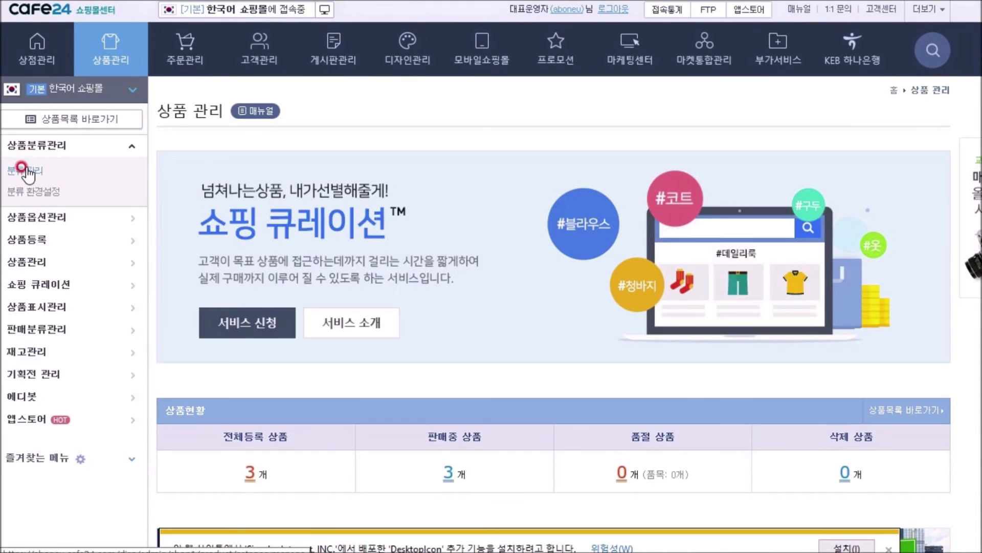
{"action": "left_click", "coordinate": [28, 215]}
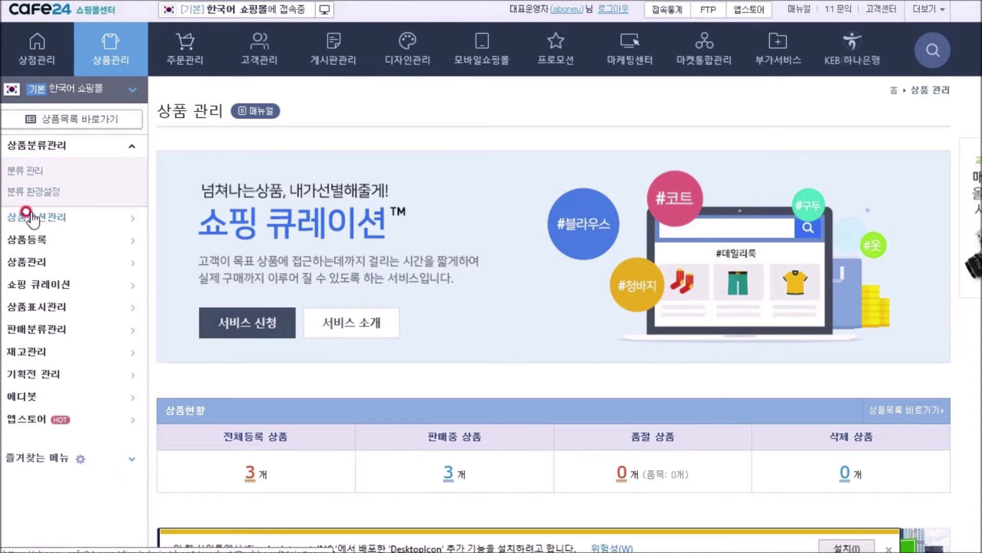
{"action": "left_click", "coordinate": [32, 262]}
{"action": "left_click", "coordinate": [25, 237]}
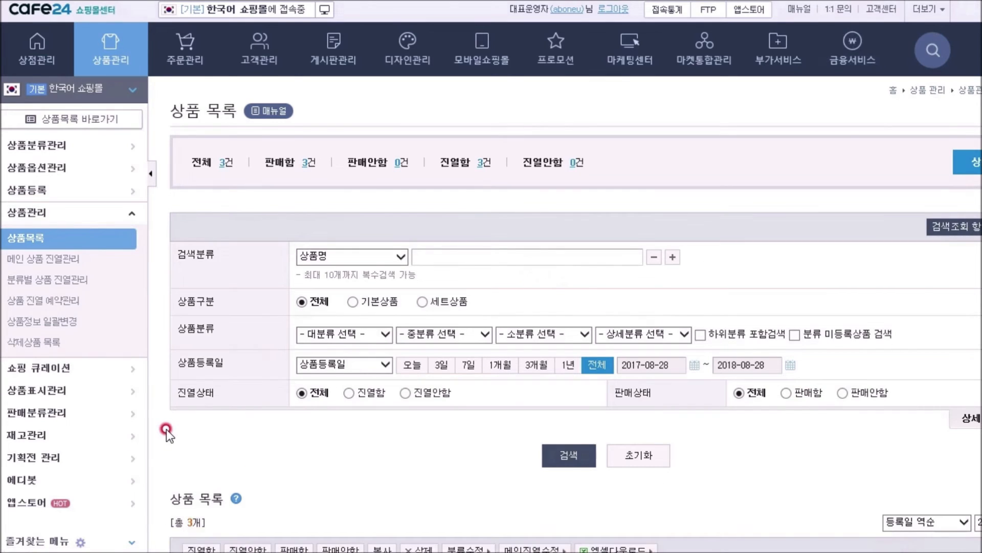
{"action": "scroll", "coordinate": [162, 420], "scroll_direction": "down", "scroll_amount": 5}
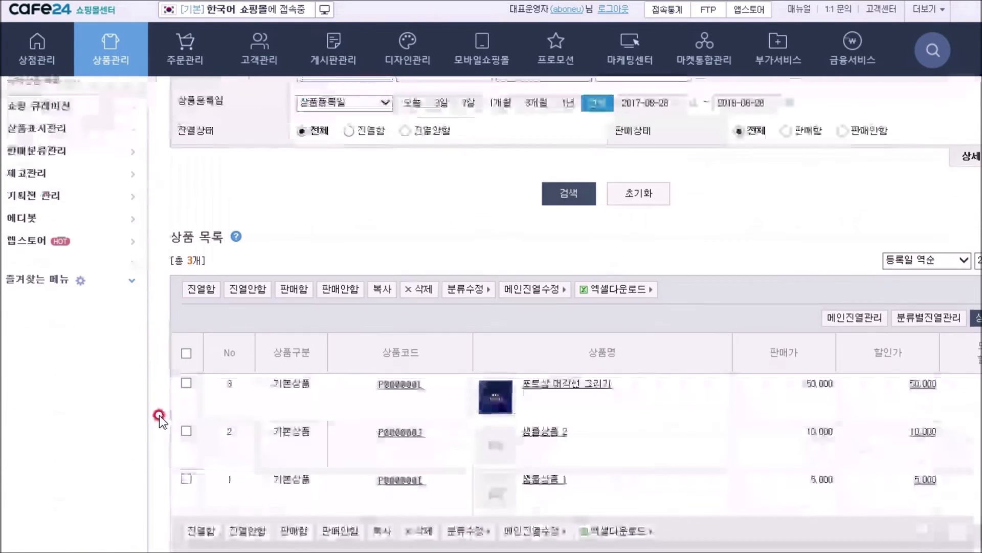
{"action": "scroll", "coordinate": [159, 407], "scroll_direction": "down", "scroll_amount": 2}
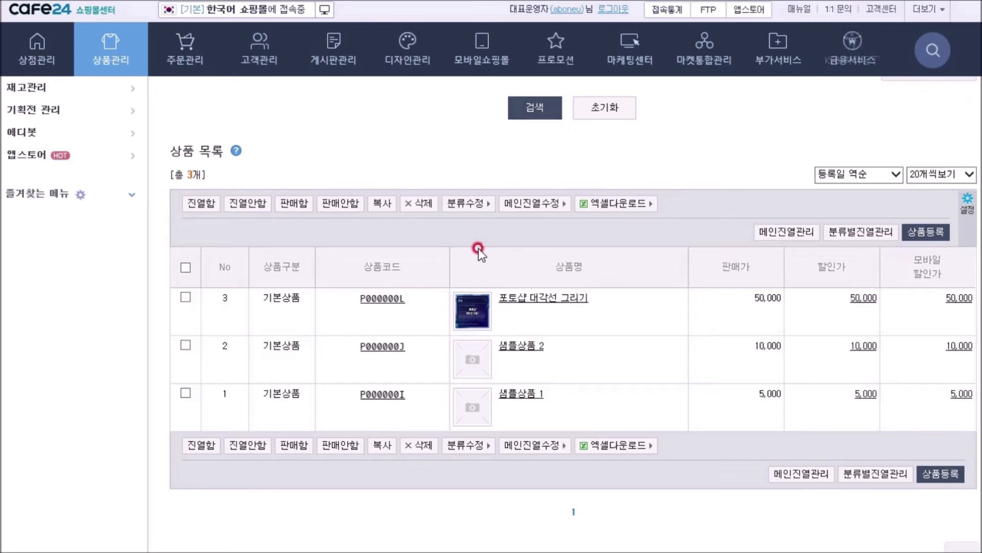
Open the product 포토샵 대각선 그리기 for editing and go to its sales information (판매정보)
{"action": "left_click", "coordinate": [536, 298]}
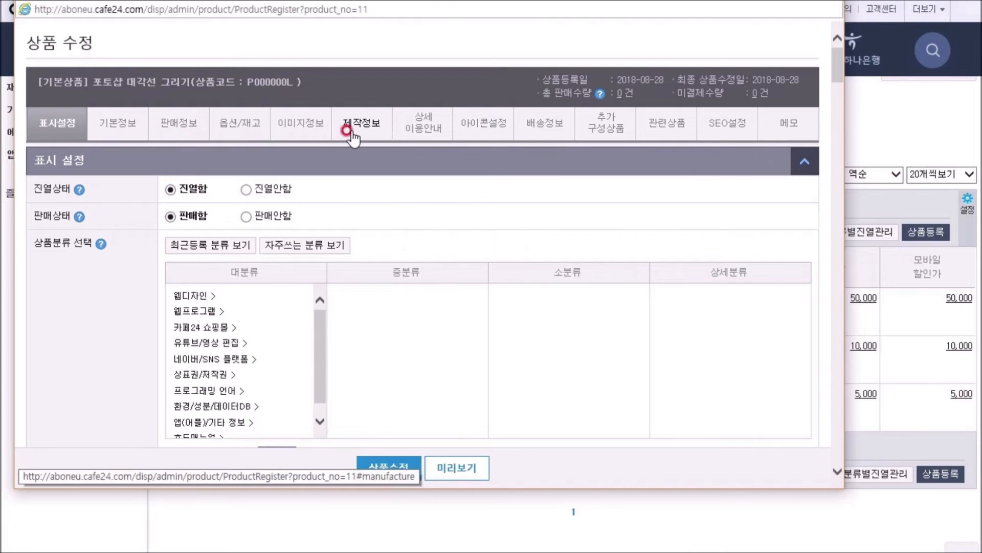
{"action": "left_click", "coordinate": [122, 127]}
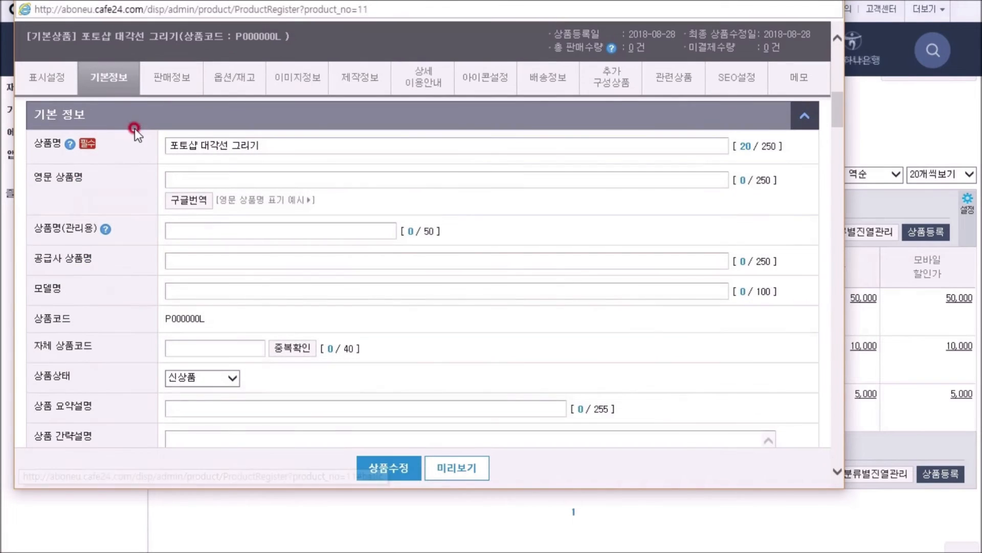
{"action": "left_click", "coordinate": [166, 90]}
{"action": "left_click", "coordinate": [232, 87]}
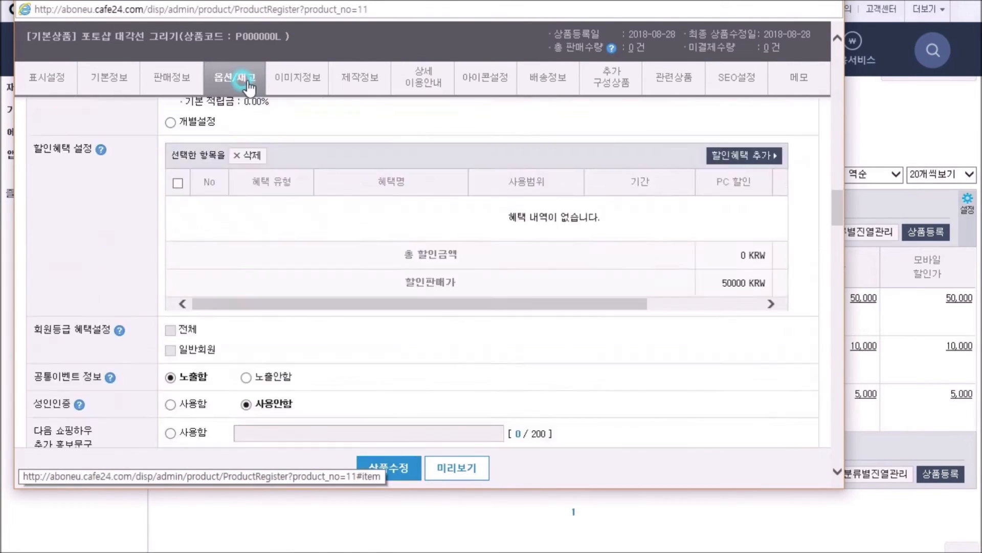
{"action": "left_click", "coordinate": [175, 81]}
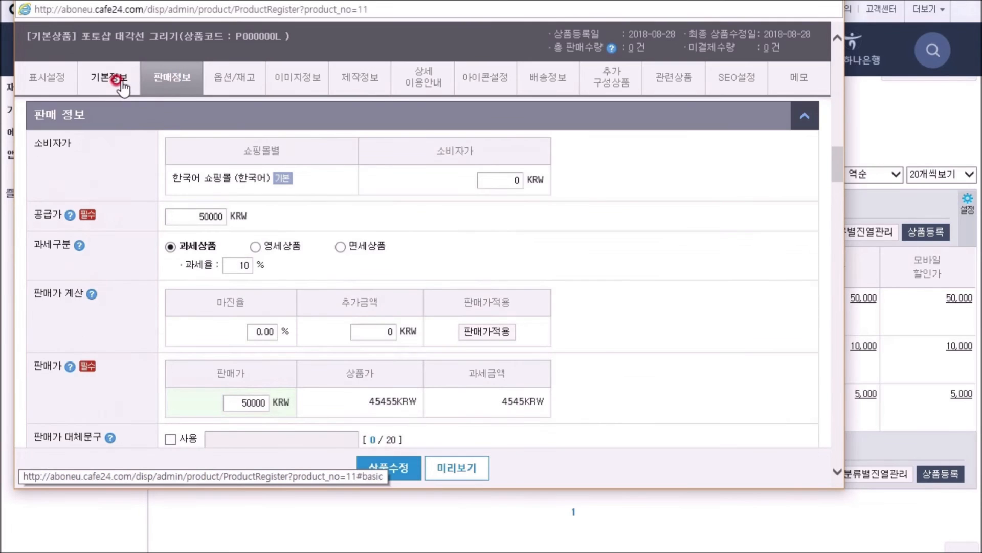
{"action": "left_click", "coordinate": [123, 88]}
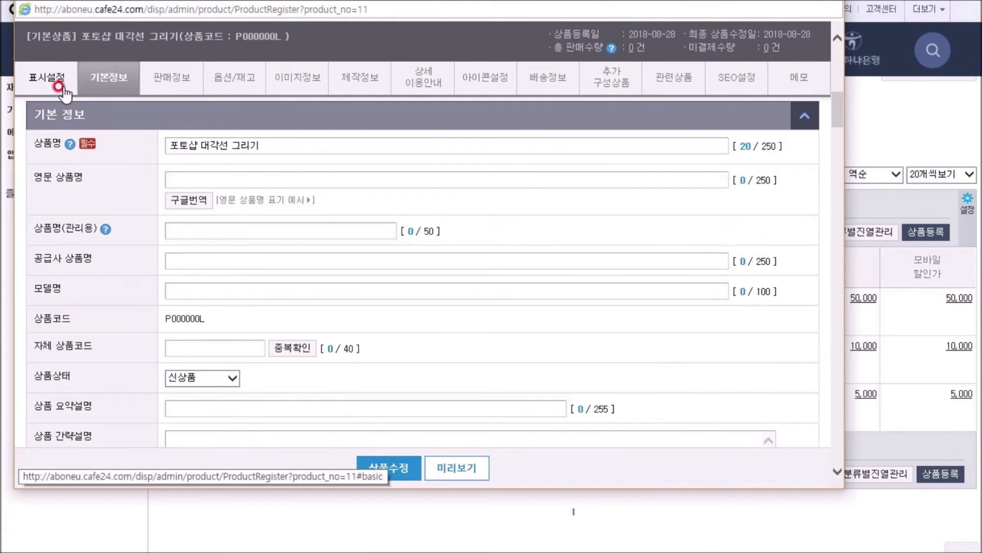
{"action": "left_click", "coordinate": [162, 87]}
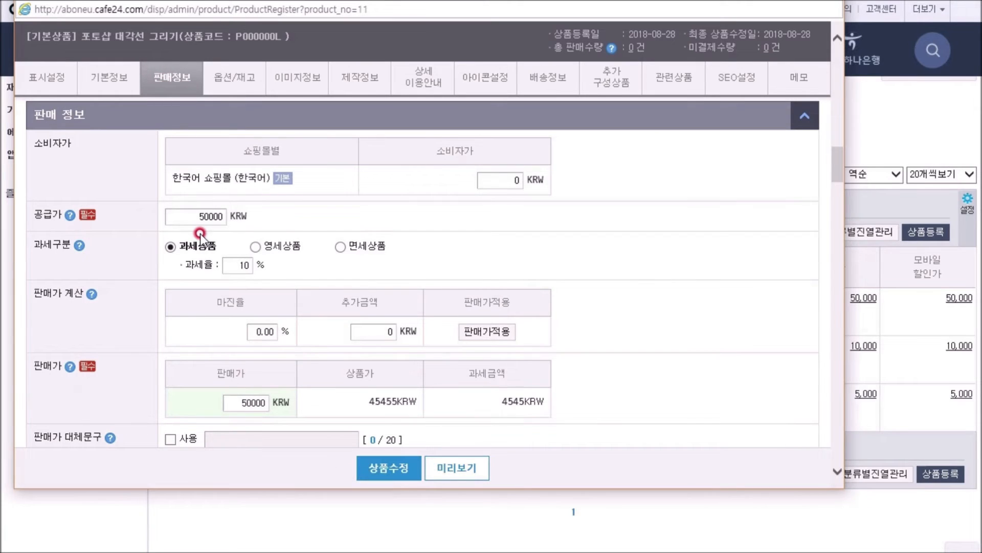
Set the product's supply price (공급가) and selling price (판매가) to 10000 KRW and save the product changes
{"action": "double_click", "coordinate": [214, 216]}
{"action": "type", "text": "10000"}
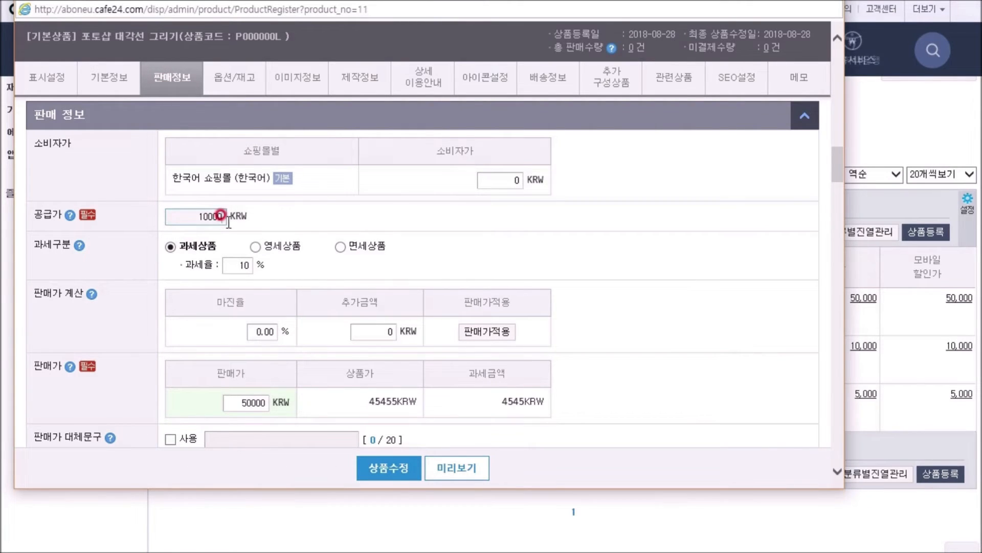
{"action": "left_click_drag", "start_coordinate": [241, 403], "coordinate": [289, 402]}
{"action": "type", "text": "10000"}
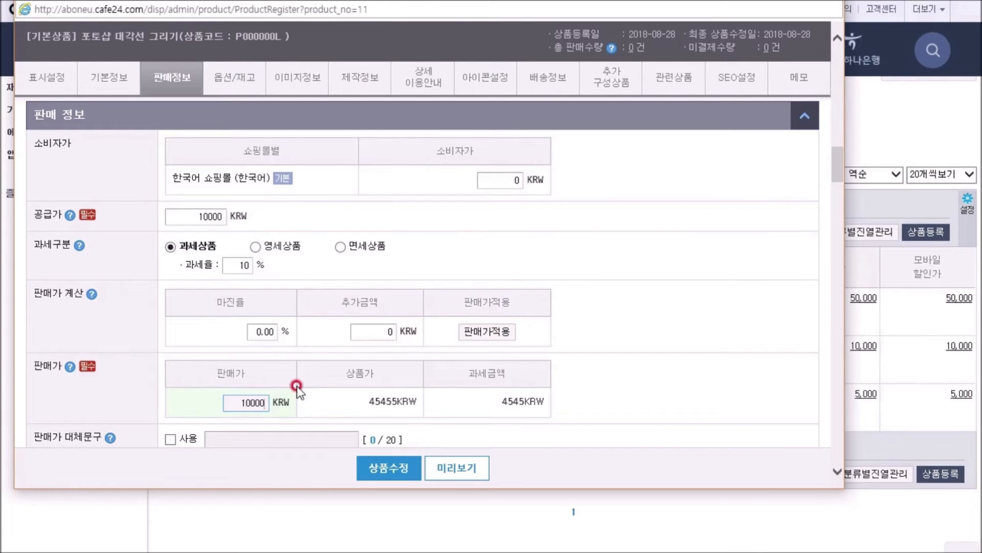
{"action": "left_click", "coordinate": [661, 336]}
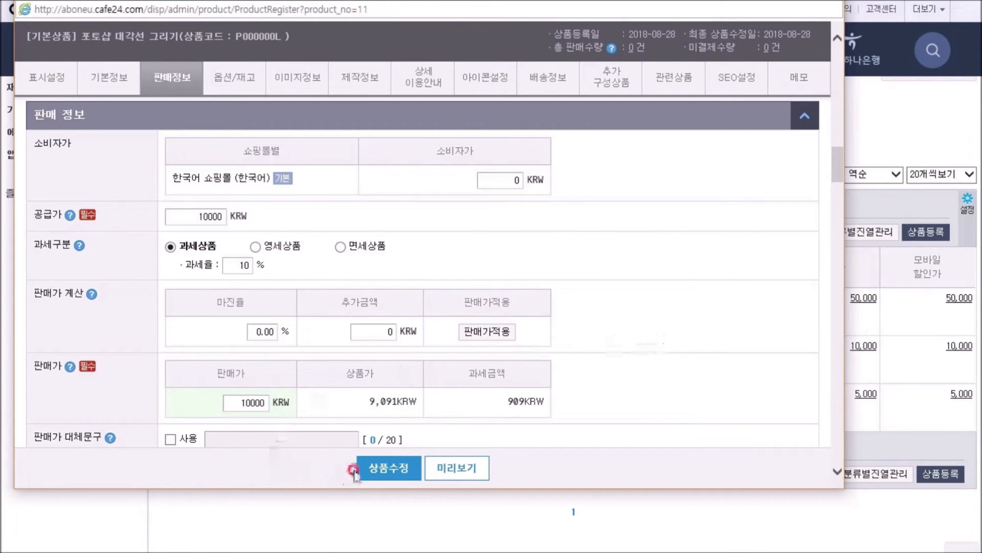
{"action": "left_click", "coordinate": [378, 469]}
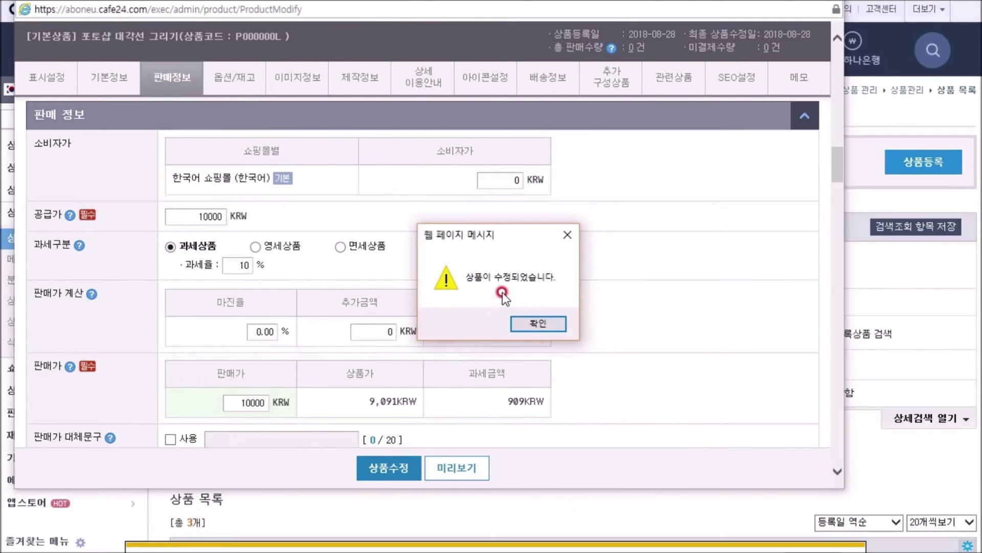
{"action": "left_click", "coordinate": [537, 325]}
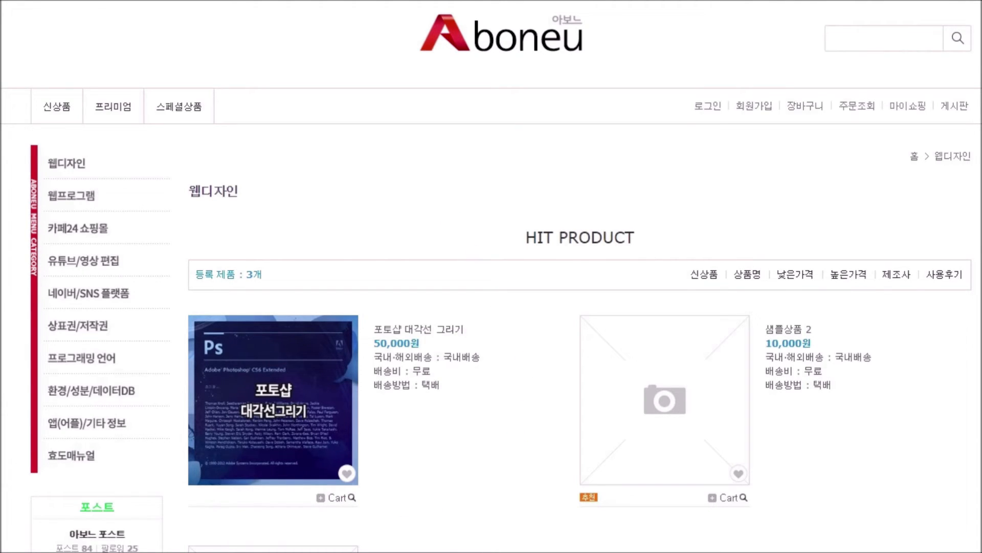
Reload the storefront and check the selling price and detailed description on the 포토샵 대각선 그리기 product page
{"action": "key", "text": "F5"}
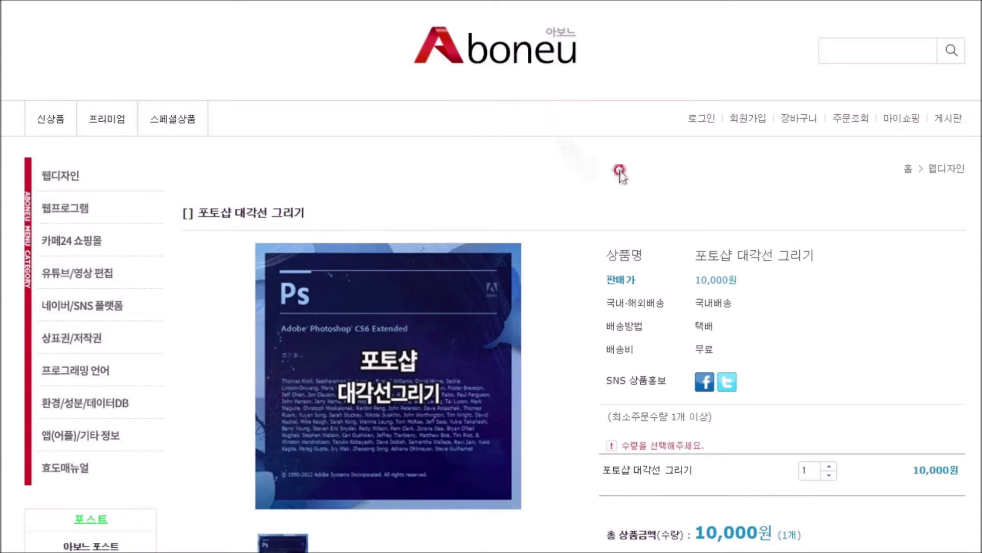
{"action": "scroll", "coordinate": [616, 178], "scroll_direction": "down", "scroll_amount": 4}
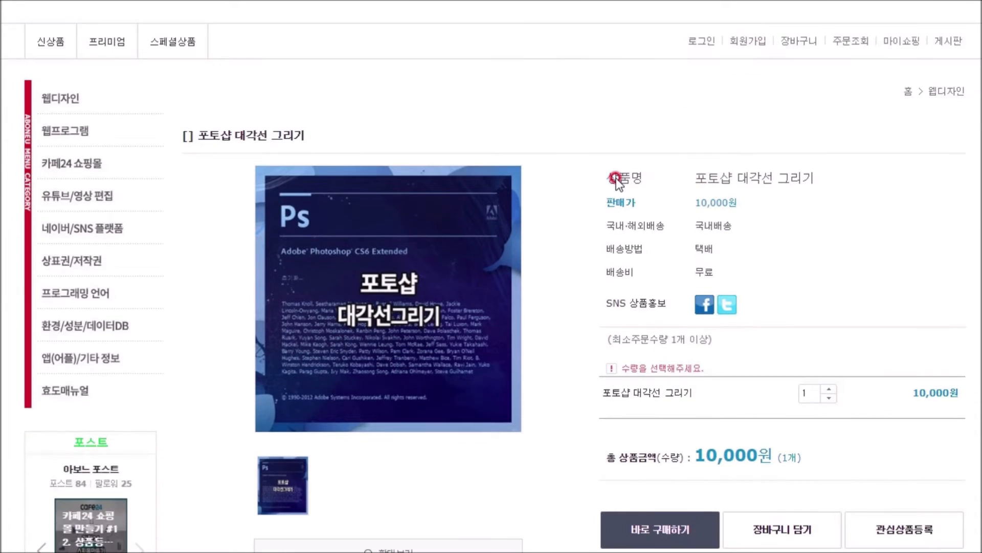
{"action": "scroll", "coordinate": [571, 183], "scroll_direction": "down", "scroll_amount": 8}
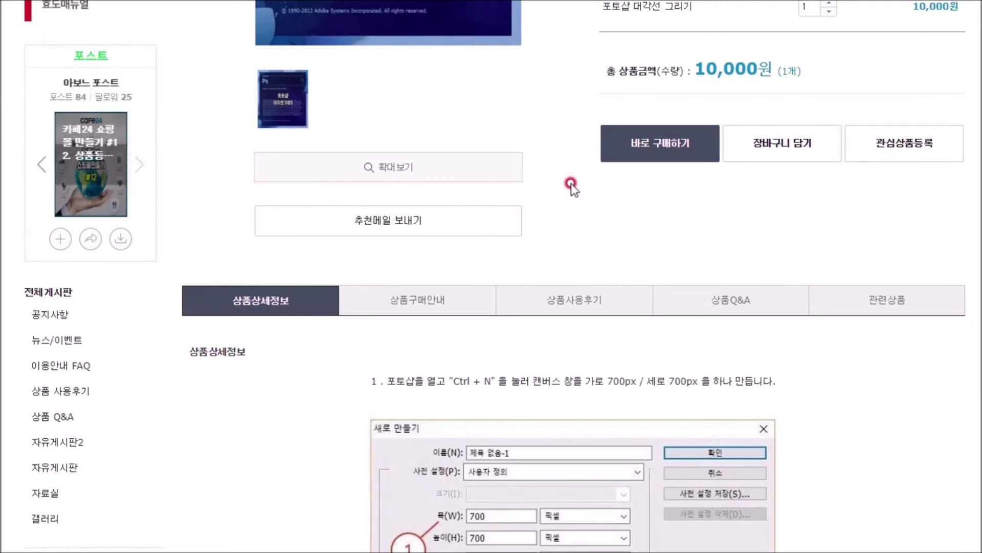
{"action": "scroll", "coordinate": [571, 183], "scroll_direction": "down", "scroll_amount": 20}
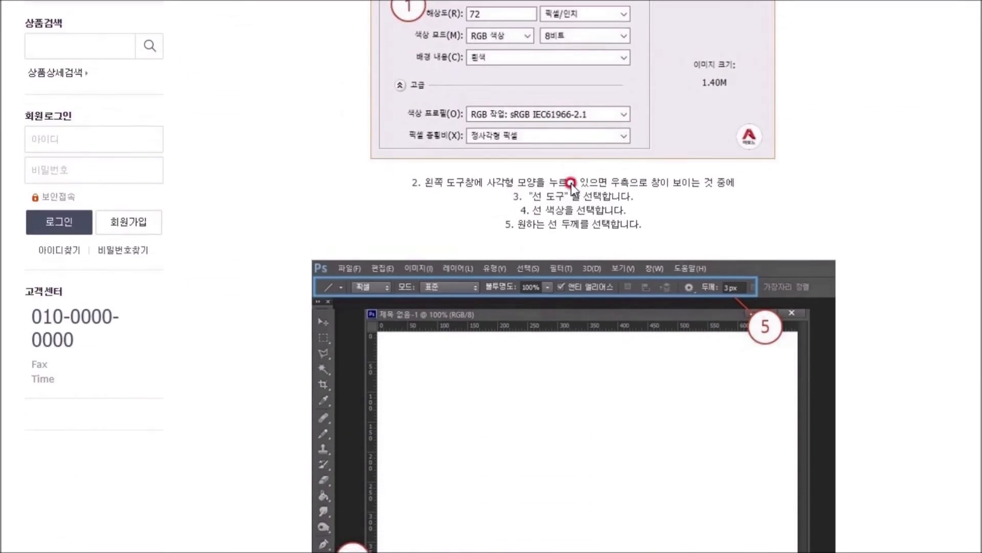
{"action": "scroll", "coordinate": [790, 377], "scroll_direction": "down", "scroll_amount": 10}
{"action": "scroll", "coordinate": [783, 333], "scroll_direction": "up", "scroll_amount": 4}
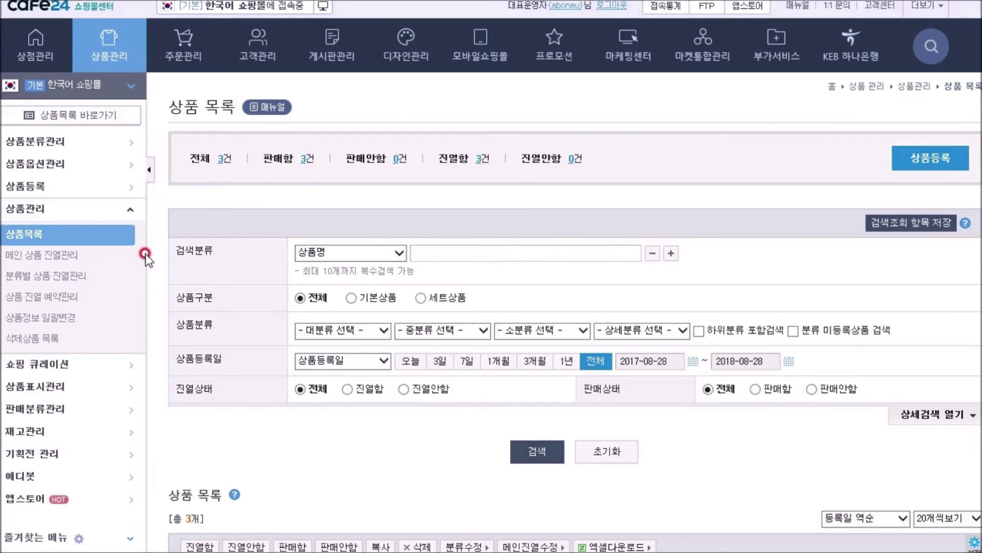
Open the product 포토샵 대각선 그리기 from the product list for editing and go to its detailed description (상품 상세설명) in the basic information
{"action": "scroll", "coordinate": [164, 319], "scroll_direction": "down", "scroll_amount": 6}
{"action": "left_click", "coordinate": [531, 320]}
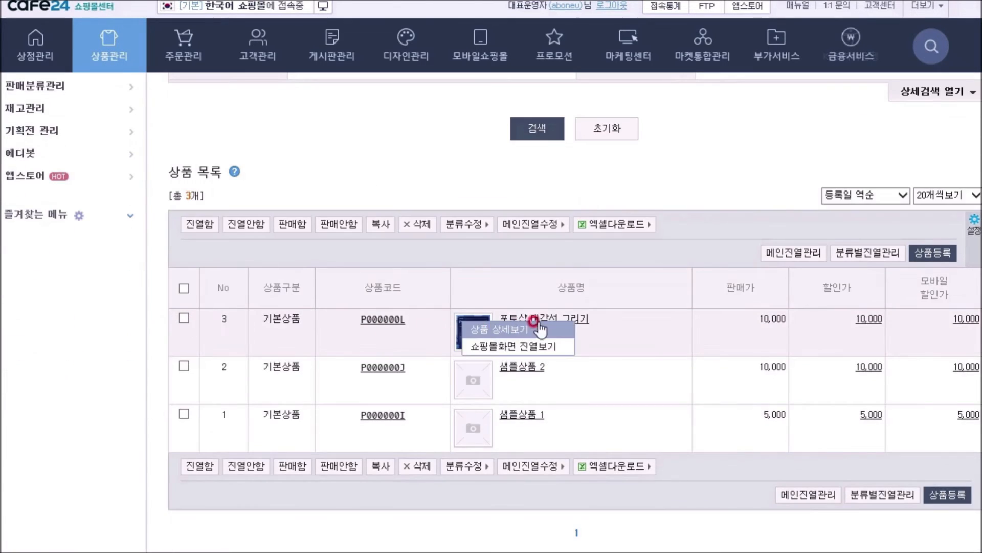
{"action": "left_click", "coordinate": [570, 321]}
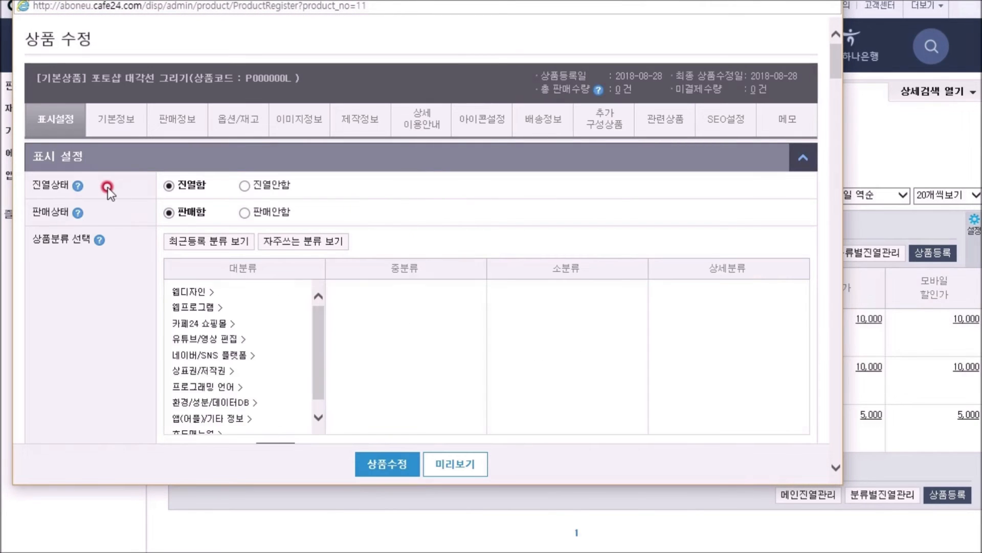
{"action": "left_click", "coordinate": [113, 123]}
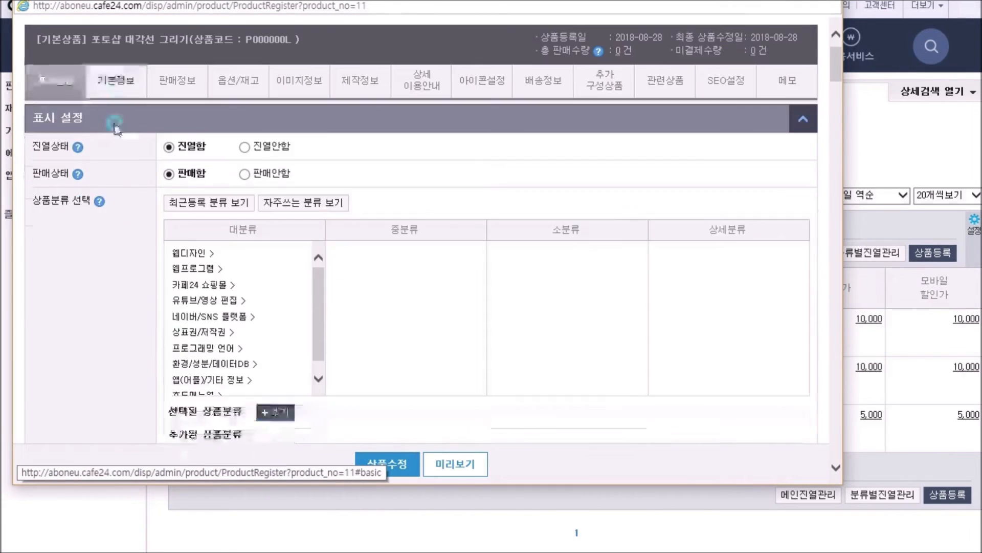
{"action": "scroll", "coordinate": [144, 209], "scroll_direction": "down", "scroll_amount": 7}
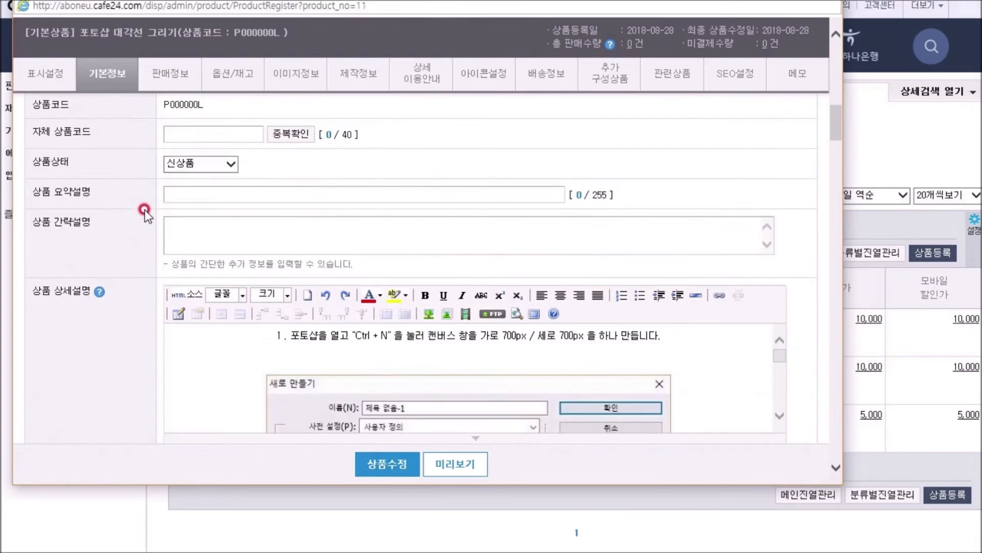
Go to the end of the detailed description and open the video insertion form at its link source (링크소스) field
{"action": "left_click_drag", "start_coordinate": [474, 297], "coordinate": [487, 396]}
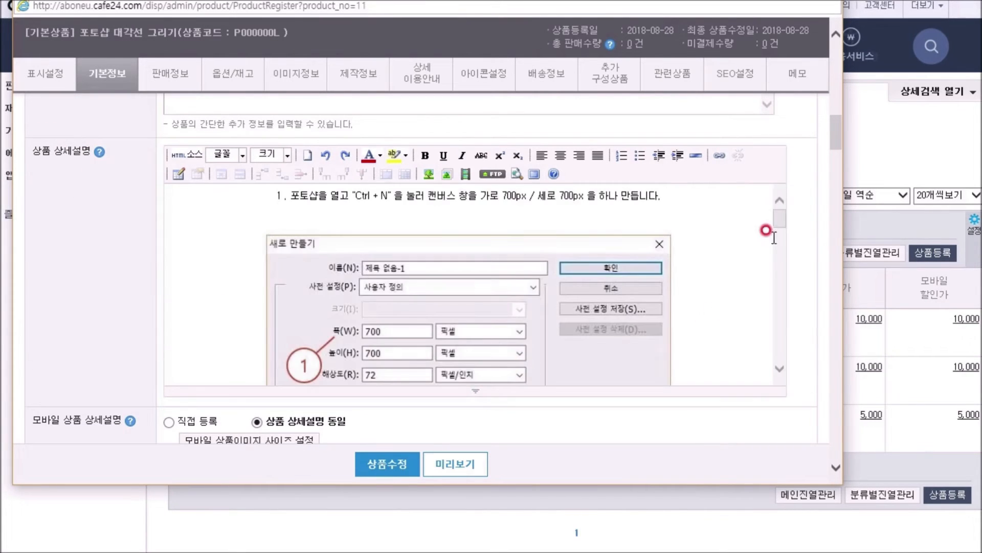
{"action": "left_click_drag", "start_coordinate": [775, 226], "coordinate": [792, 367]}
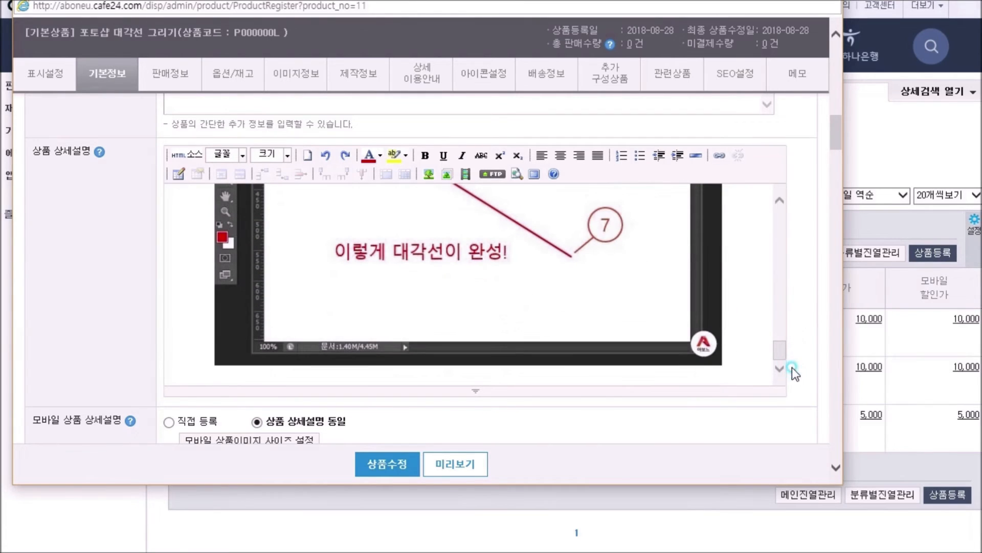
{"action": "scroll", "coordinate": [737, 371], "scroll_direction": "up", "scroll_amount": 5}
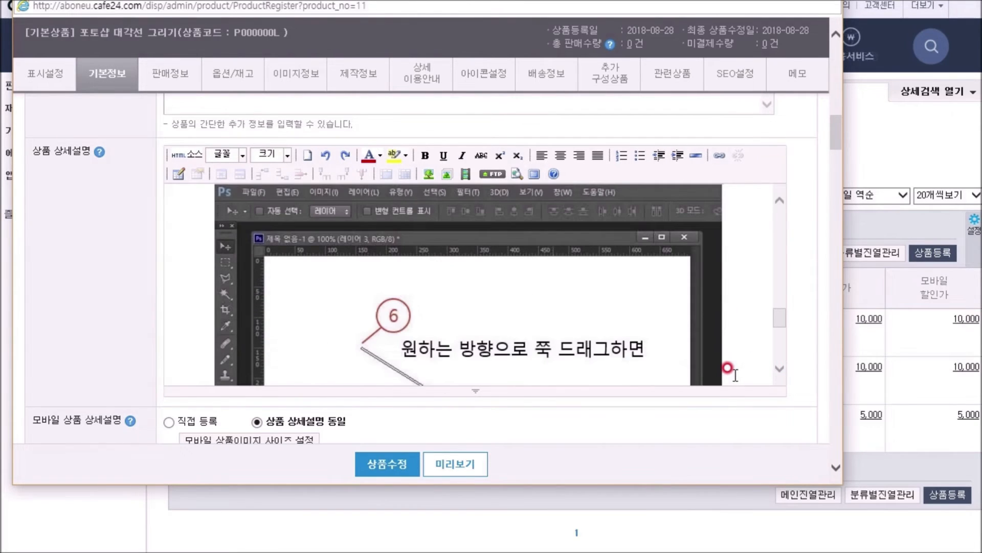
{"action": "scroll", "coordinate": [735, 375], "scroll_direction": "down", "scroll_amount": 5}
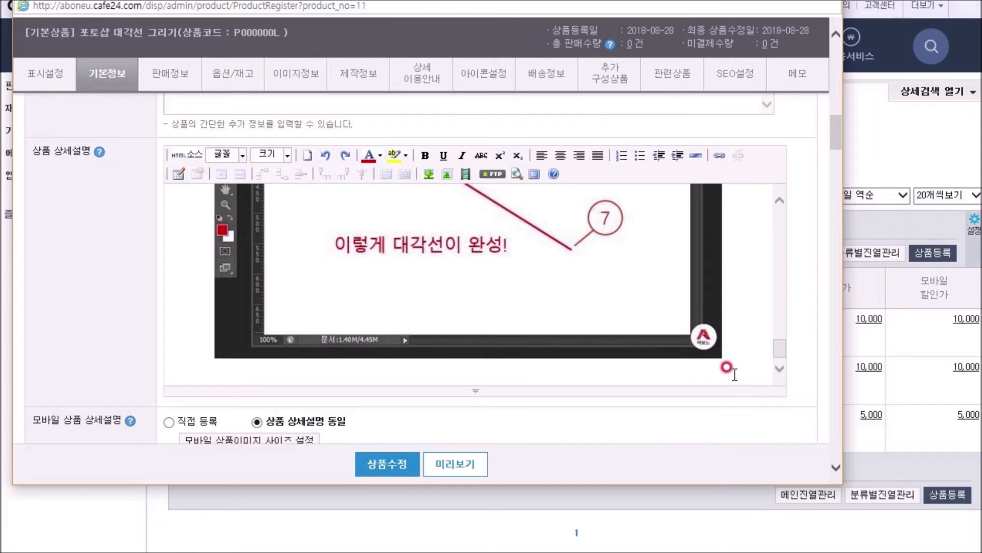
{"action": "left_click", "coordinate": [464, 175]}
{"action": "left_click", "coordinate": [592, 266]}
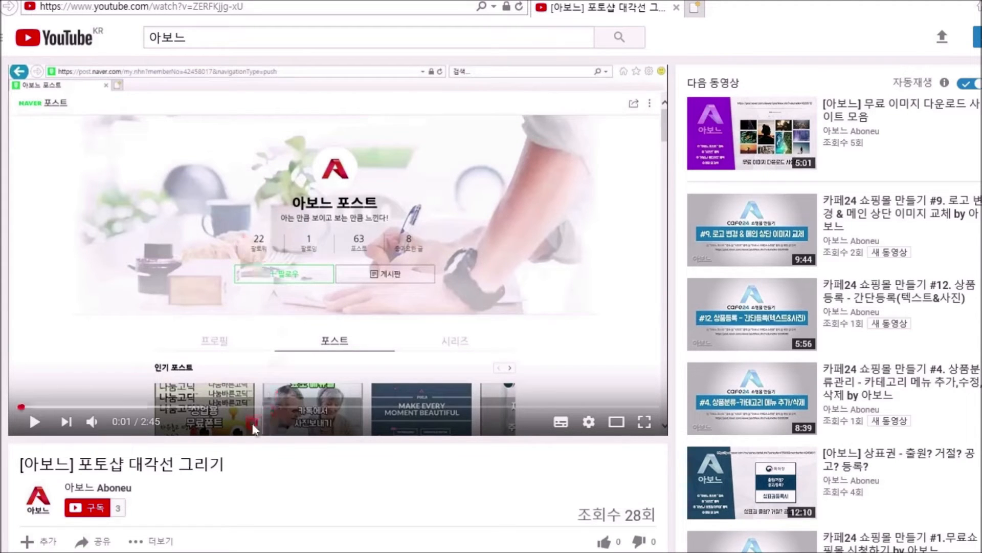
Copy the embed source code (소스 코드) of the YouTube video [아보느] 포토샵 대각선 그리기 and return to the product editing window
{"action": "scroll", "coordinate": [253, 429], "scroll_direction": "down", "scroll_amount": 2}
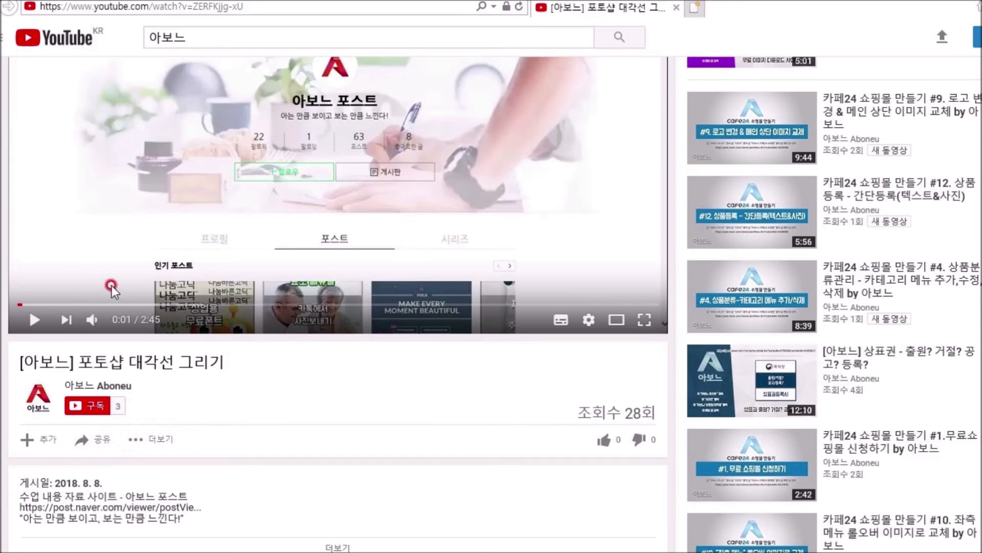
{"action": "scroll", "coordinate": [98, 435], "scroll_direction": "down", "scroll_amount": 4}
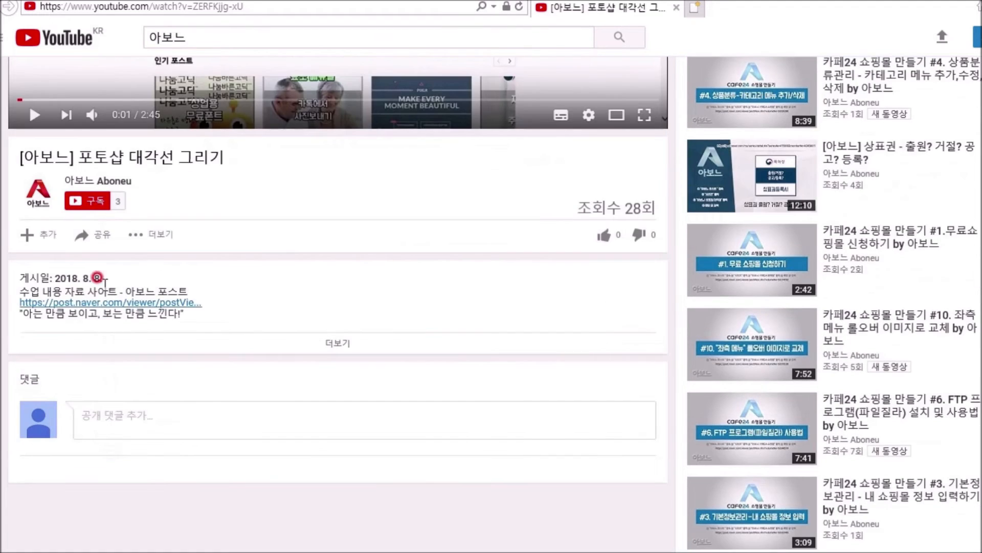
{"action": "left_click", "coordinate": [95, 236]}
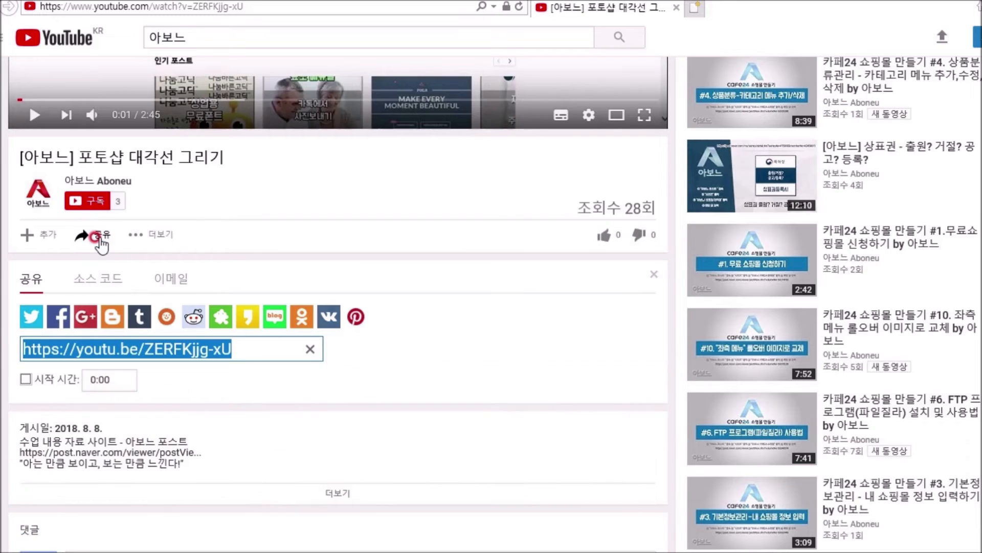
{"action": "left_click", "coordinate": [98, 285]}
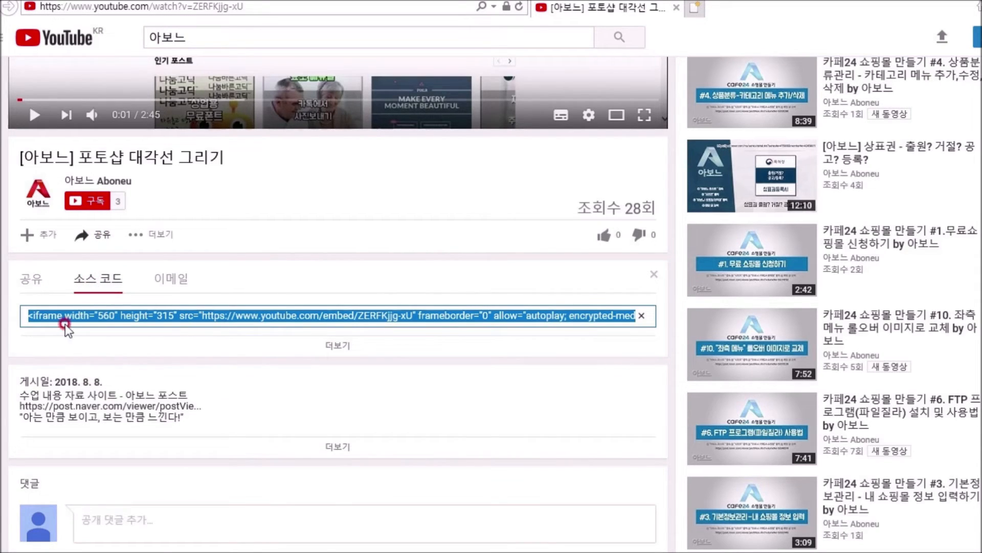
{"action": "left_click", "coordinate": [170, 320]}
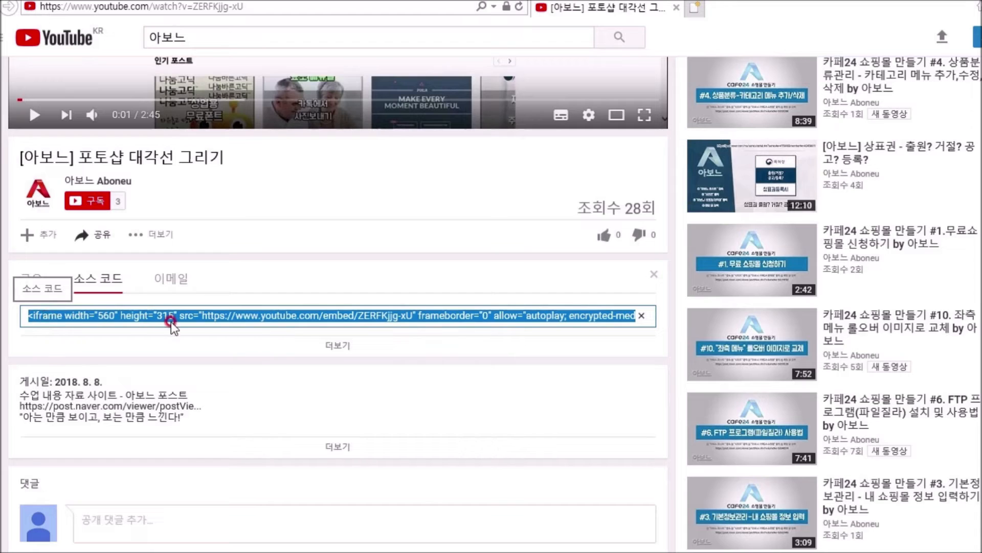
{"action": "left_click", "coordinate": [200, 316]}
{"action": "left_click", "coordinate": [200, 315]}
{"action": "left_click", "coordinate": [167, 315]}
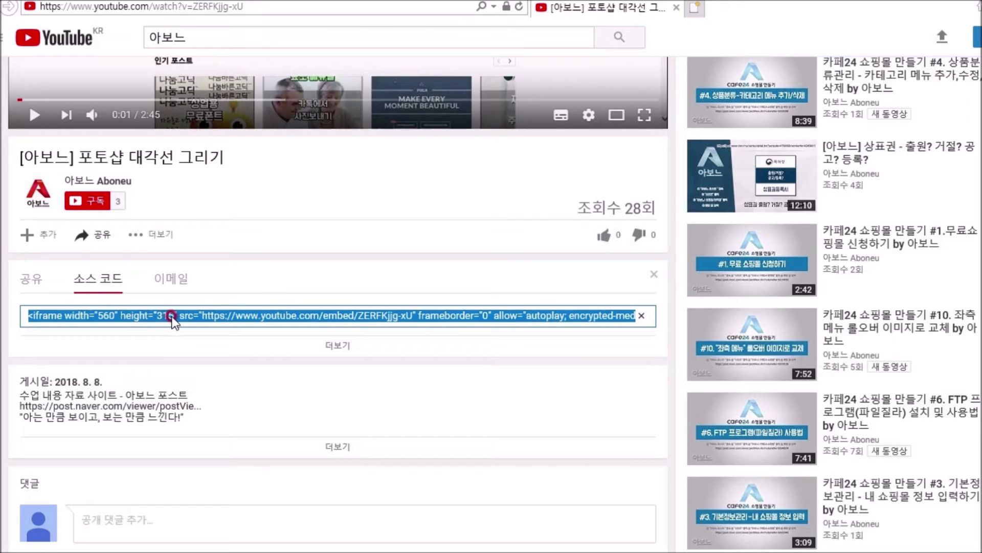
{"action": "key", "text": "alt+Tab"}
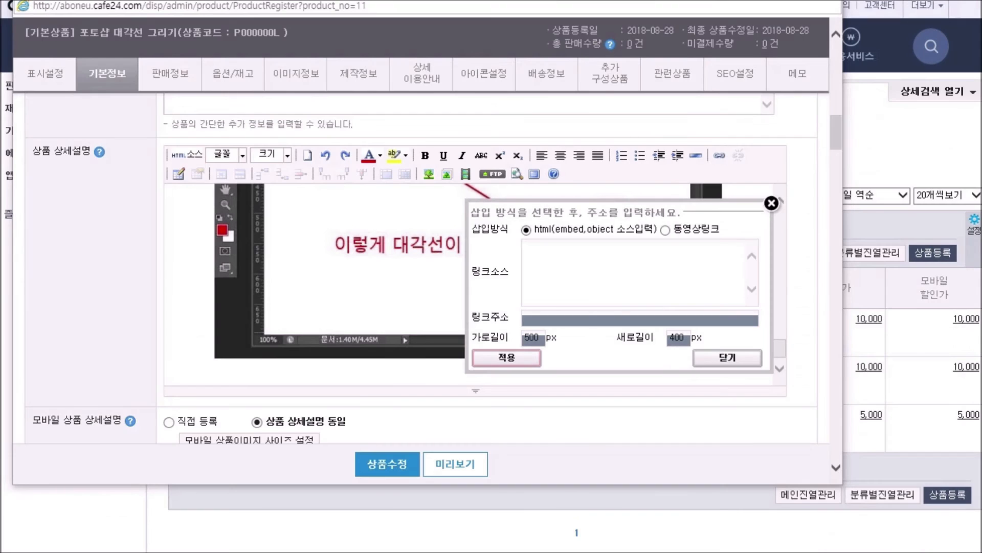
Insert the copied YouTube iframe code into the detailed description with a width of 800 px and save the product changes
{"action": "left_click", "coordinate": [577, 270]}
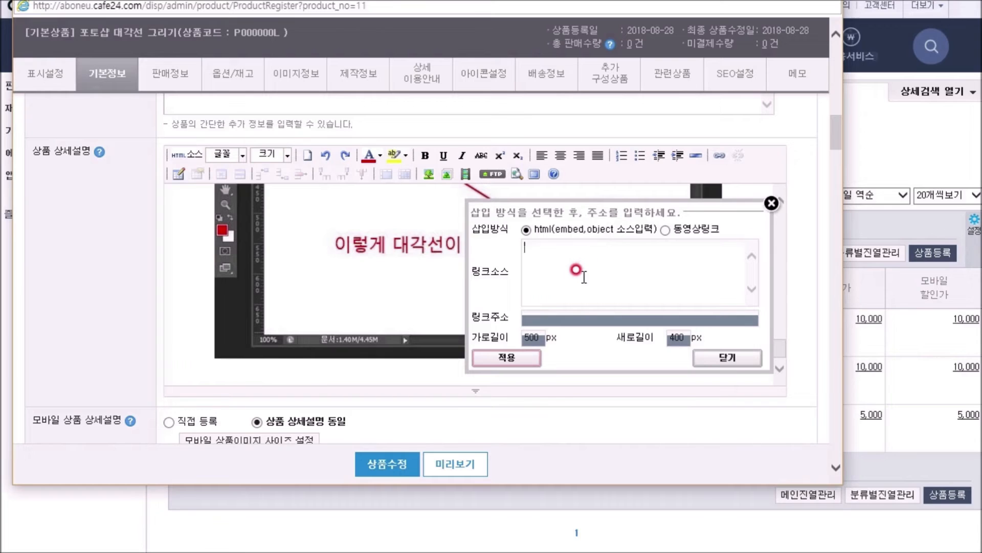
{"action": "type", "text": "<iframe width=\"560\" height=\"315\" src=\"https://www.youtube.com/embed/ZERFKjig-xU\" frameborder=\"0\" allow=\"autoplay; encrypted-media\" allowfullscreen></iframe>"}
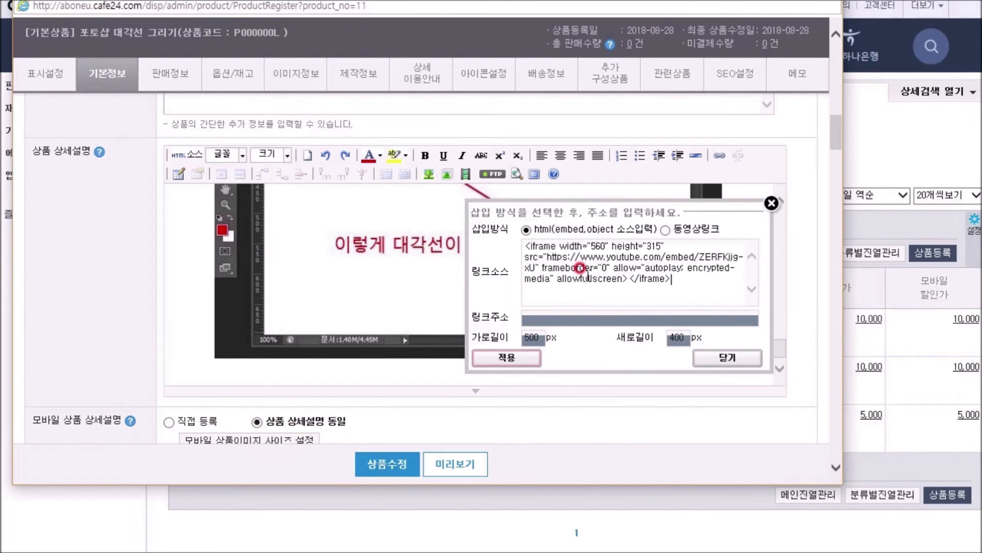
{"action": "double_click", "coordinate": [537, 334]}
{"action": "type", "text": "8"}
{"action": "double_click", "coordinate": [672, 336]}
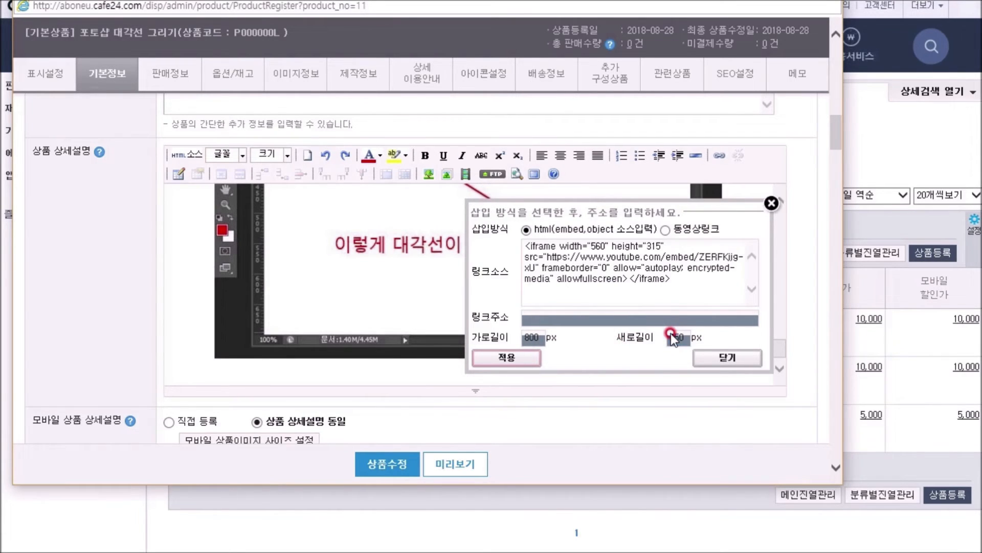
{"action": "left_click", "coordinate": [501, 359]}
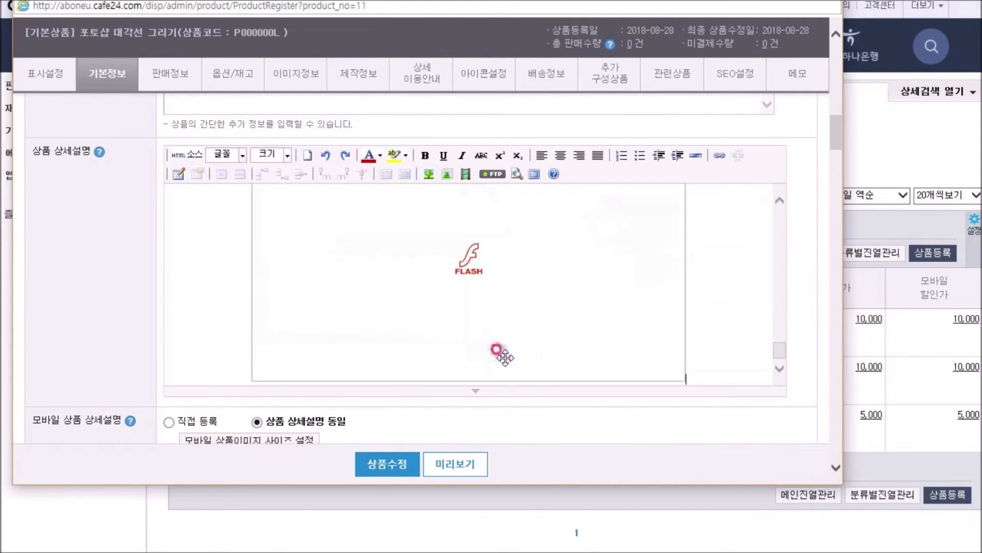
{"action": "left_click", "coordinate": [378, 466]}
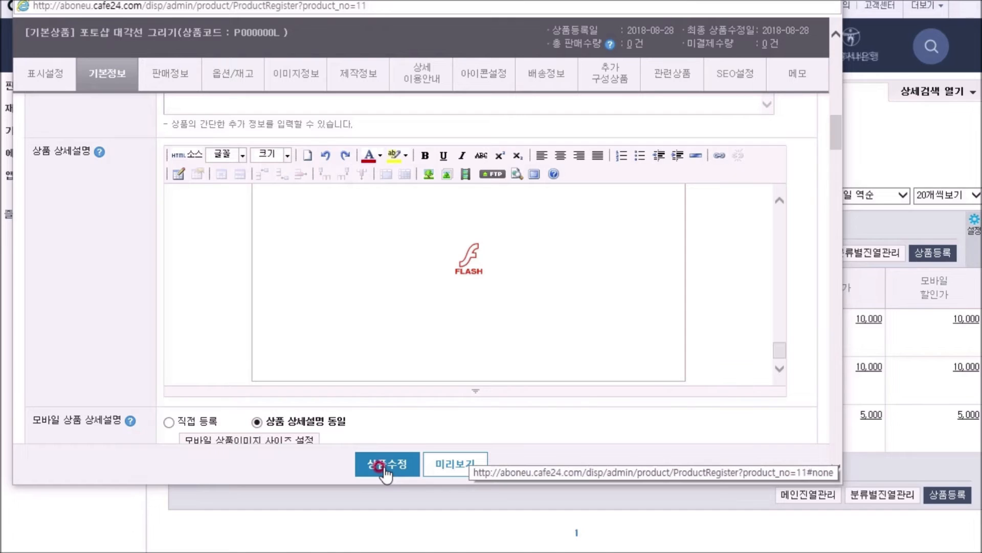
{"action": "left_click", "coordinate": [521, 321]}
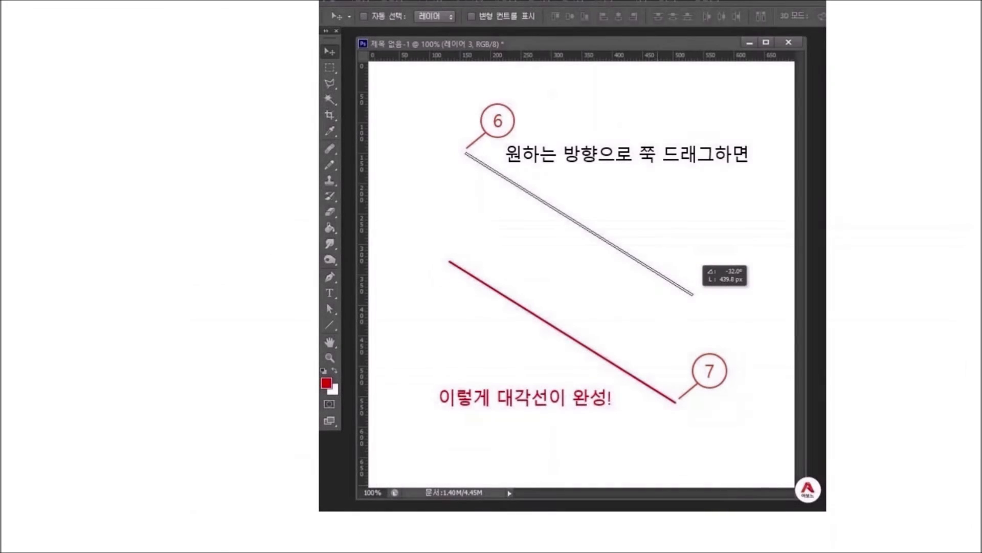
Delete the product 샘플 상품4 from the product list and refresh the shop's 웹디자인 category page
{"action": "scroll", "coordinate": [87, 277], "scroll_direction": "down", "scroll_amount": 7}
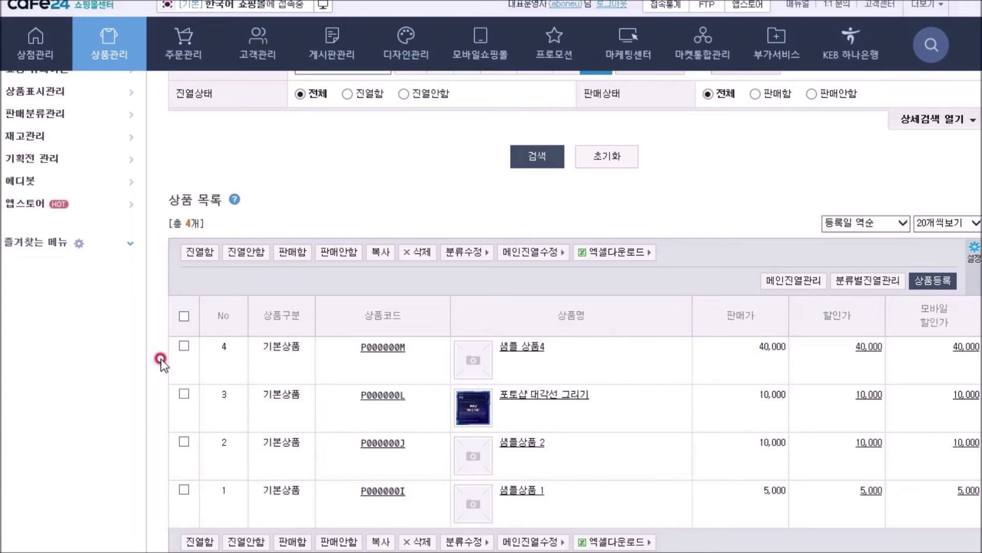
{"action": "left_click", "coordinate": [184, 345]}
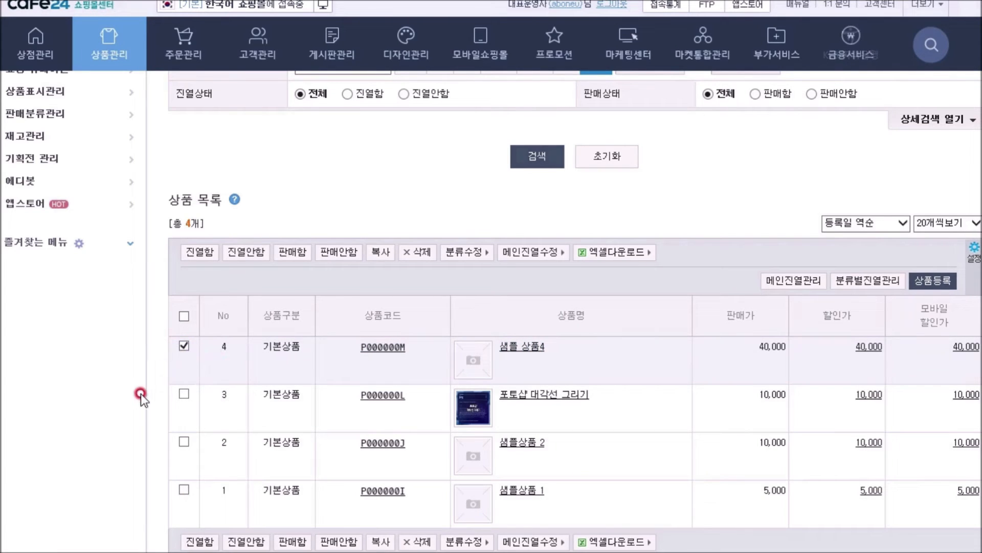
{"action": "left_click", "coordinate": [416, 542]}
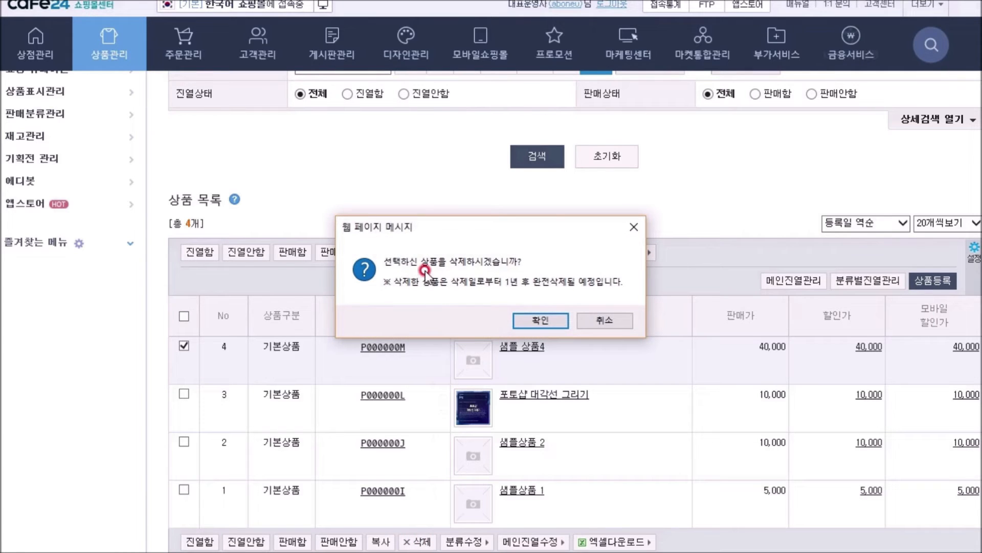
{"action": "left_click", "coordinate": [540, 321]}
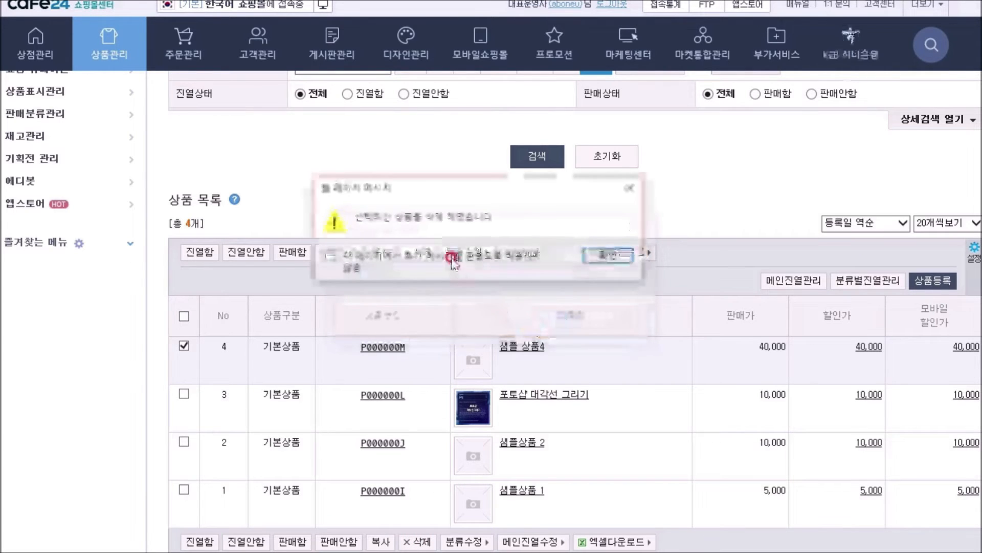
{"action": "left_click", "coordinate": [591, 257]}
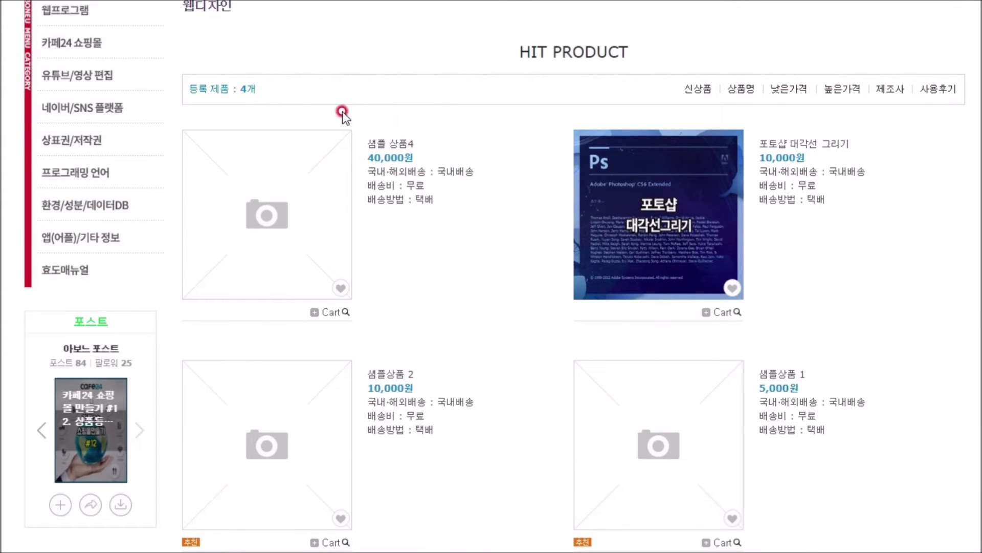
{"action": "key", "text": "F5"}
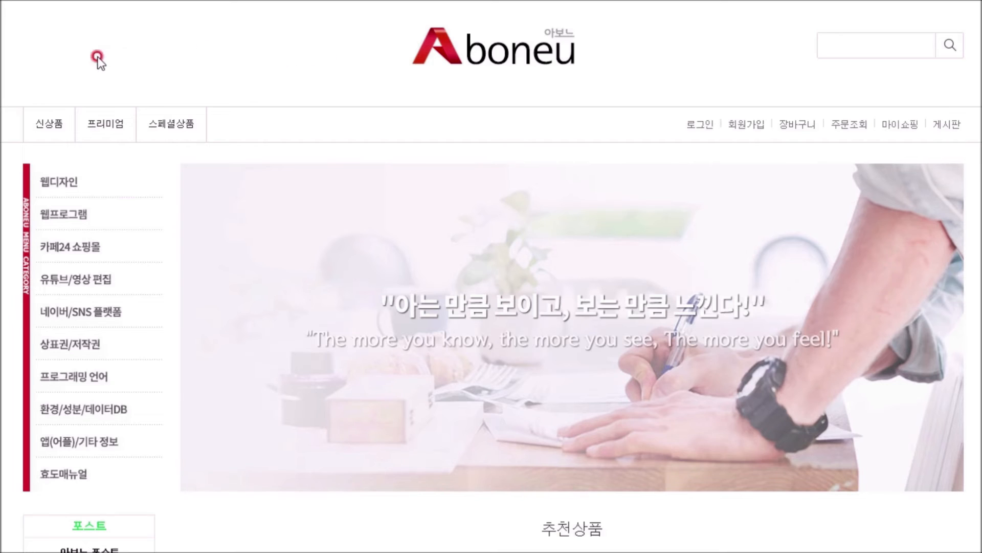
Examine the shop's 웹디자인 category list and the post's examples of product list pages with 2, 3, 4 and 5 columns
{"action": "mouse_move", "coordinate": [53, 184]}
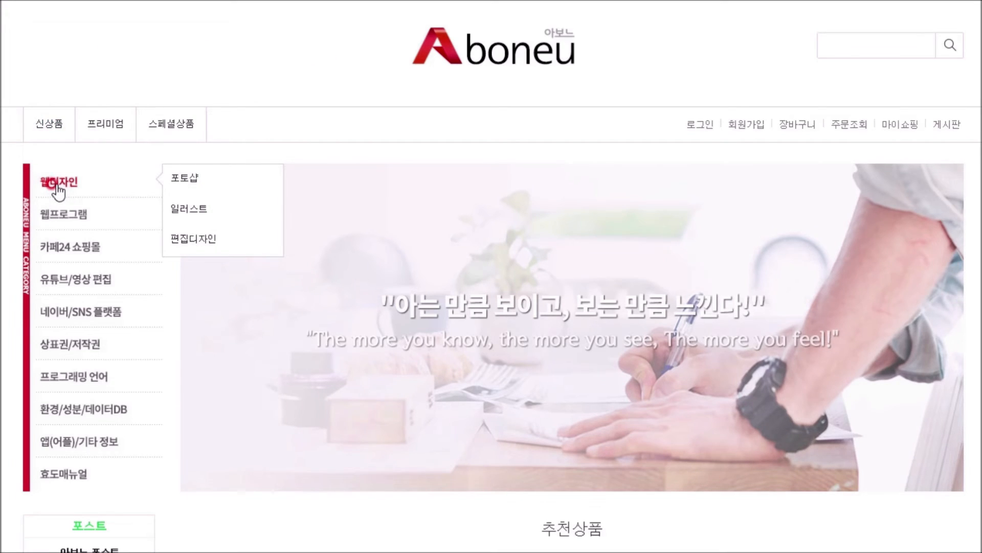
{"action": "left_click", "coordinate": [56, 183]}
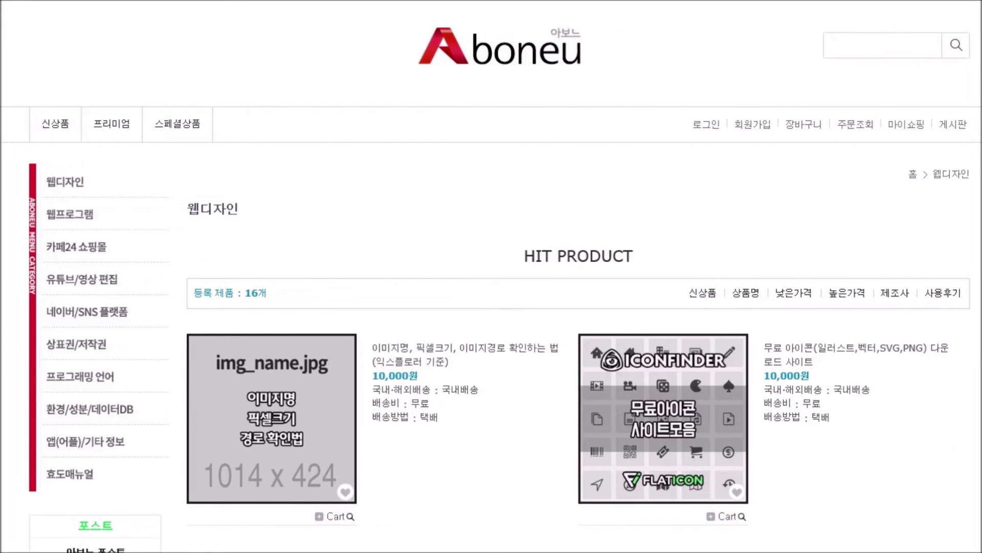
{"action": "scroll", "coordinate": [800, 237], "scroll_direction": "down", "scroll_amount": 3}
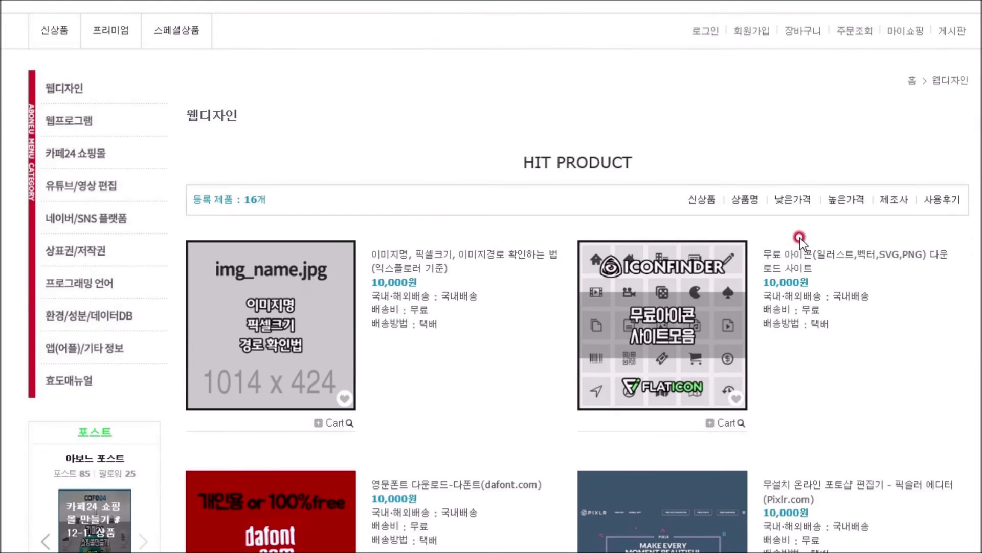
{"action": "scroll", "coordinate": [800, 238], "scroll_direction": "down", "scroll_amount": 2}
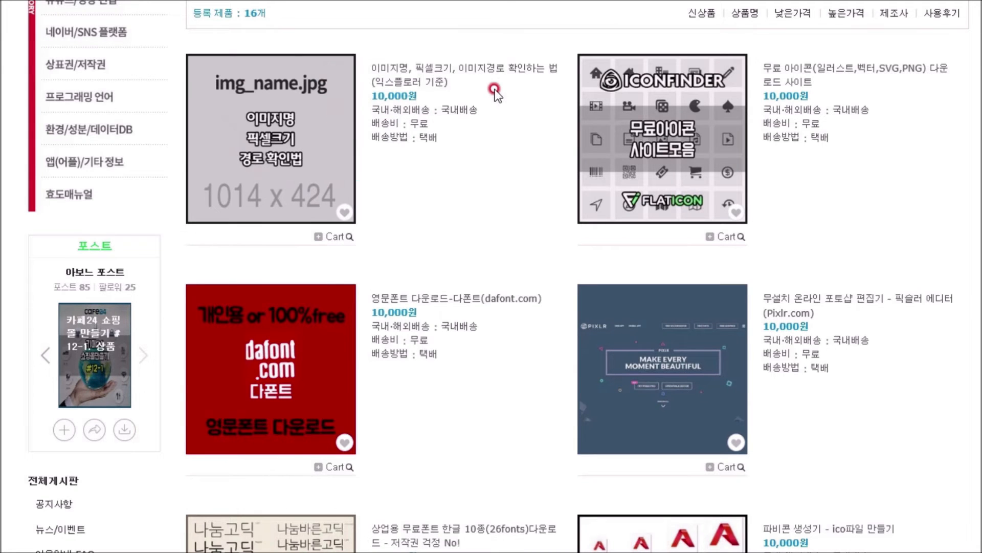
{"action": "scroll", "coordinate": [459, 120], "scroll_direction": "down", "scroll_amount": 4}
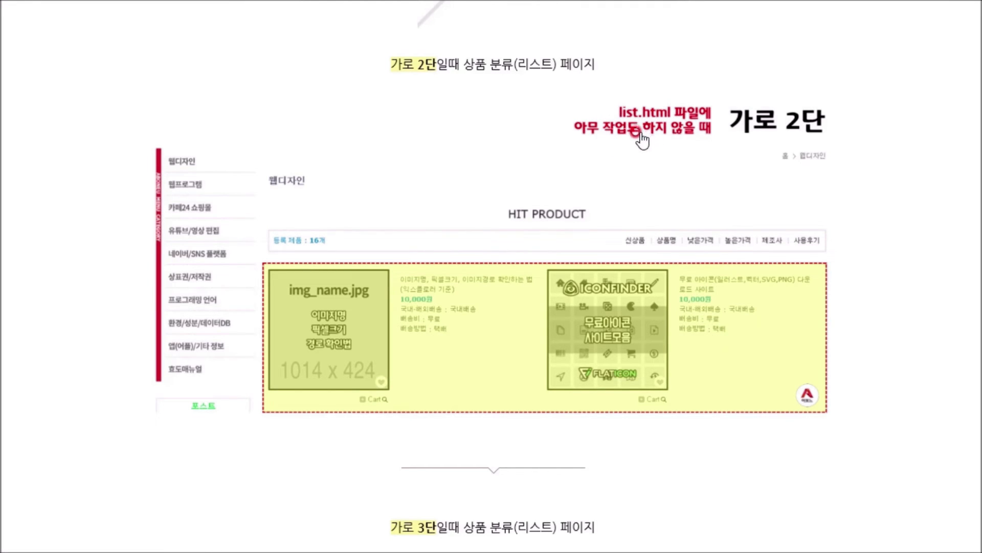
{"action": "scroll", "coordinate": [891, 167], "scroll_direction": "down", "scroll_amount": 9}
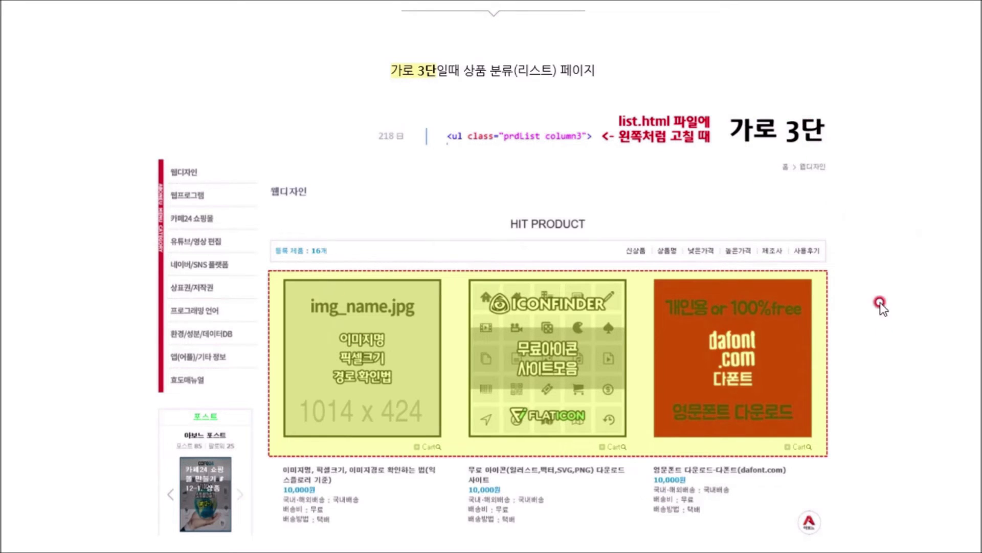
{"action": "scroll", "coordinate": [875, 256], "scroll_direction": "down", "scroll_amount": 10}
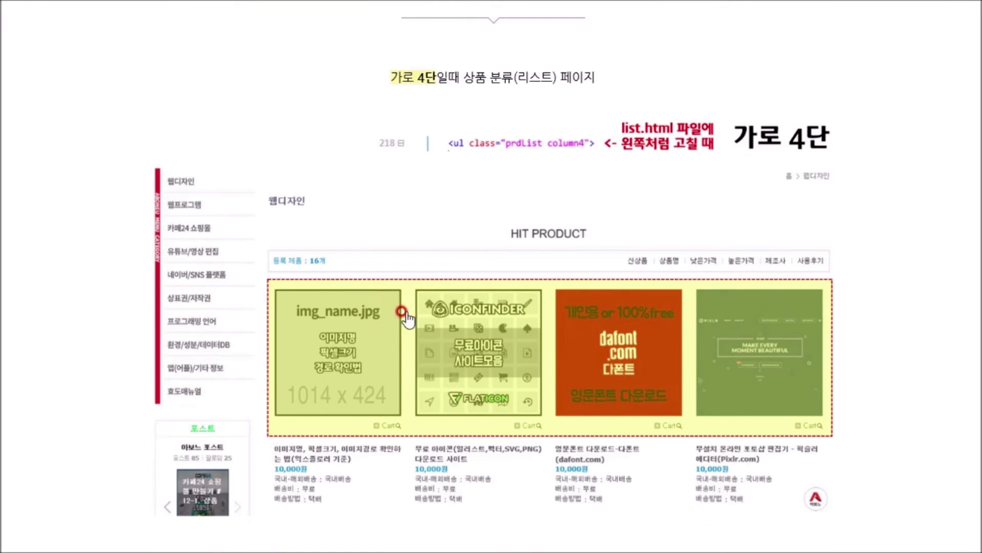
{"action": "scroll", "coordinate": [877, 232], "scroll_direction": "down", "scroll_amount": 10}
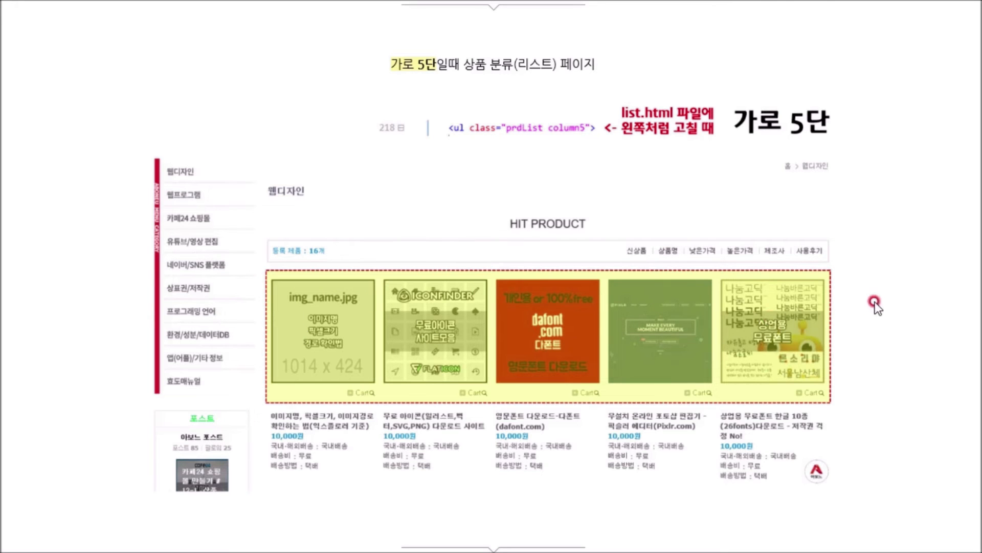
{"action": "scroll", "coordinate": [892, 297], "scroll_direction": "down", "scroll_amount": 8}
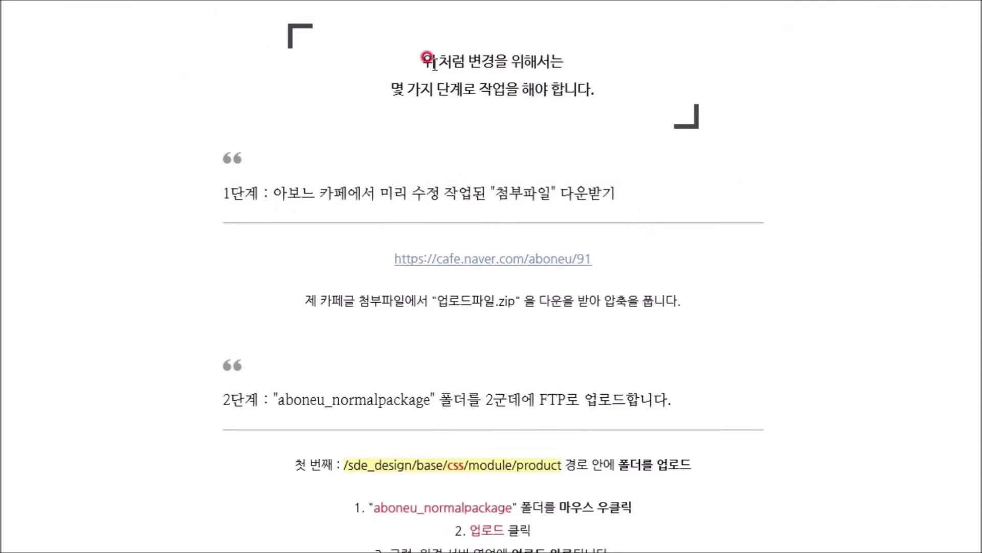
{"action": "left_click_drag", "start_coordinate": [486, 88], "coordinate": [596, 97]}
{"action": "left_click", "coordinate": [577, 129]}
Open the cafe article linked under 1단계 in the post and save its attachment 업로드파일.zip to the PC
{"action": "left_click", "coordinate": [471, 259]}
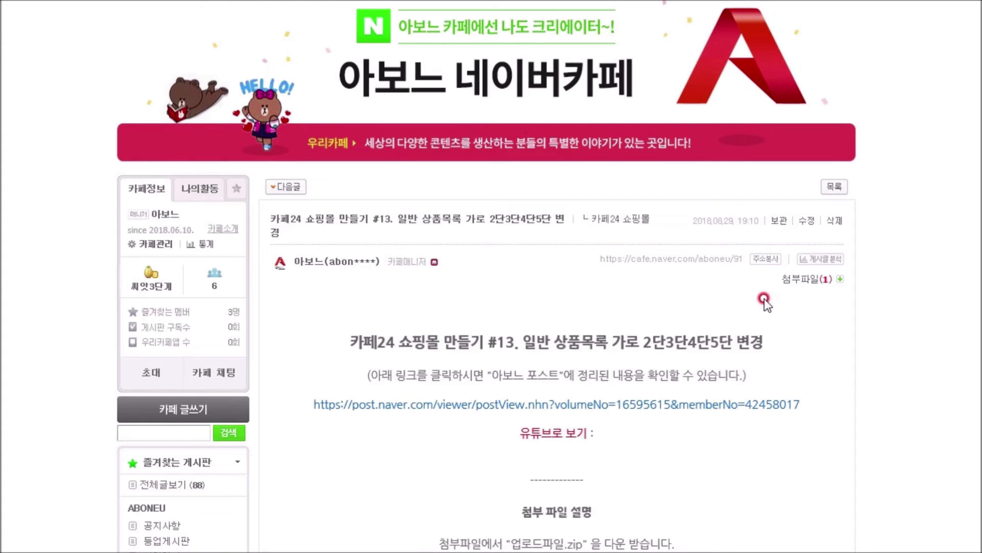
{"action": "left_click", "coordinate": [793, 279]}
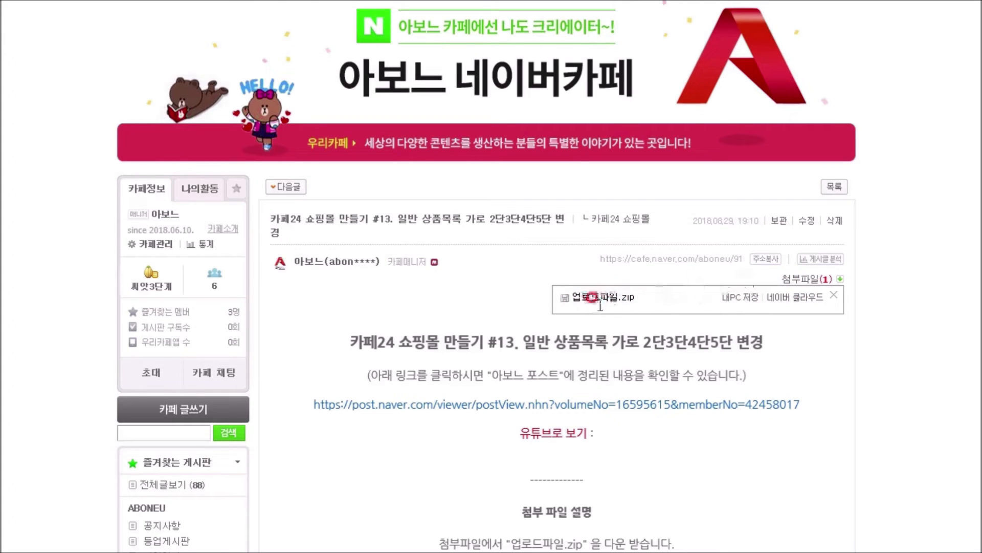
{"action": "left_click", "coordinate": [734, 299]}
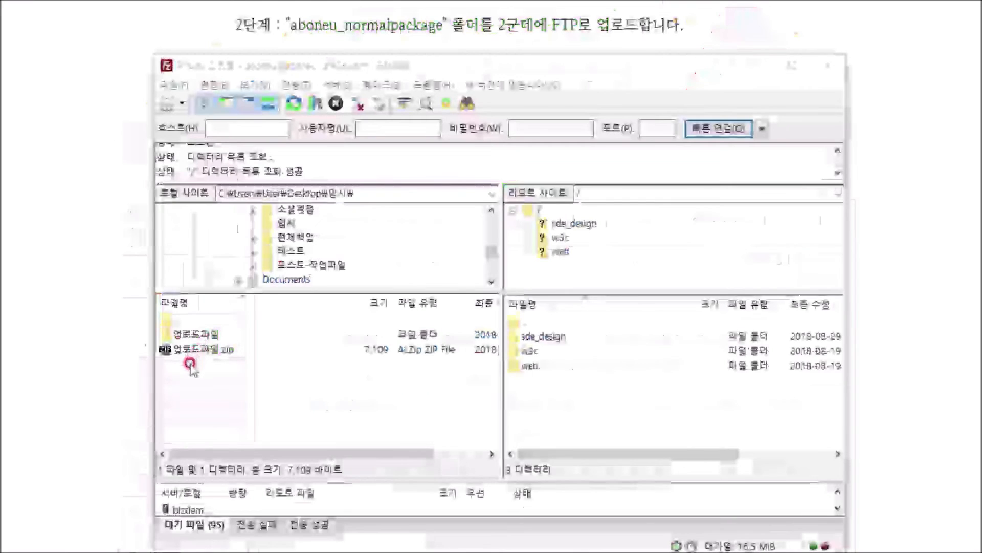
In FileZilla, open the local folder 업로드파일 and the remote folder /sde_design/base/css/module/product
{"action": "double_click", "coordinate": [198, 338]}
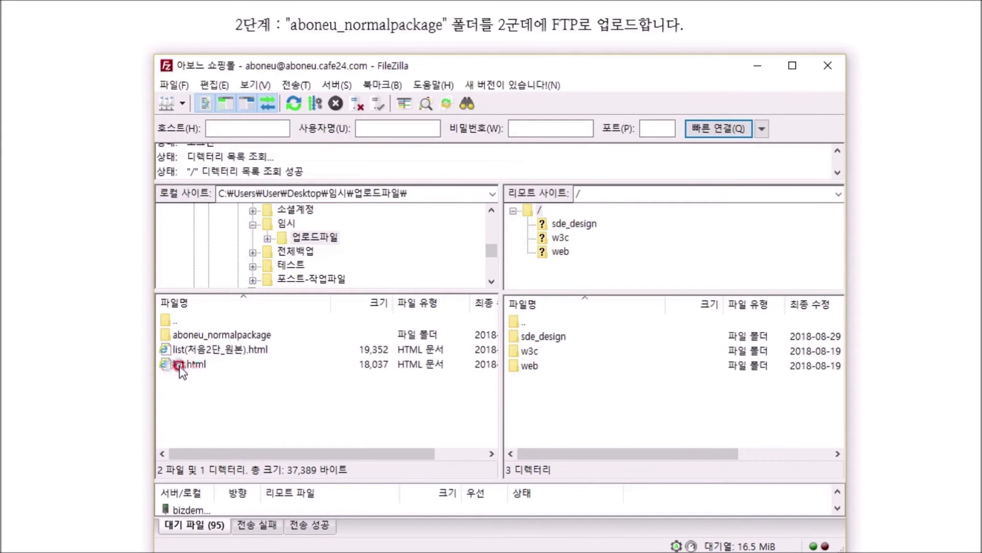
{"action": "left_click", "coordinate": [209, 36]}
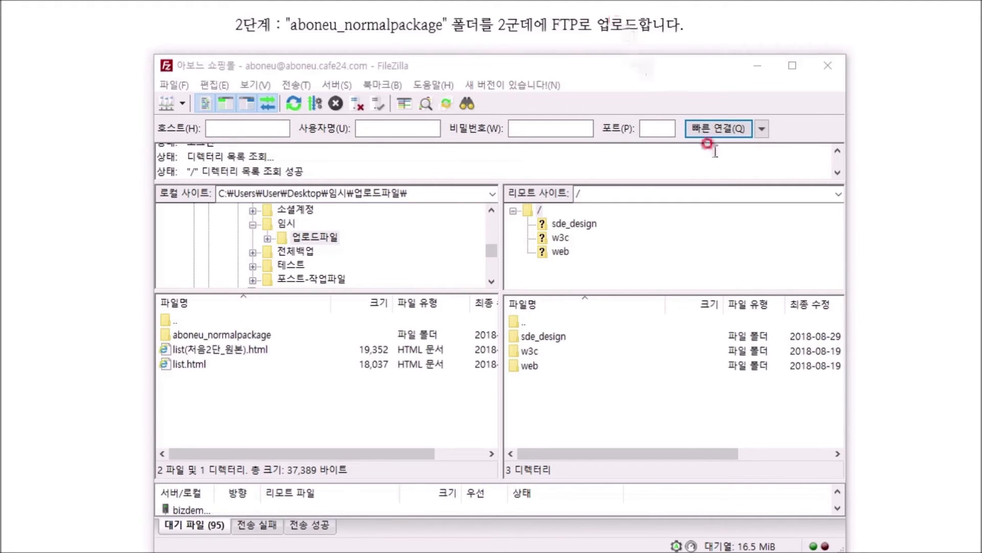
{"action": "double_click", "coordinate": [551, 337]}
{"action": "double_click", "coordinate": [534, 338]}
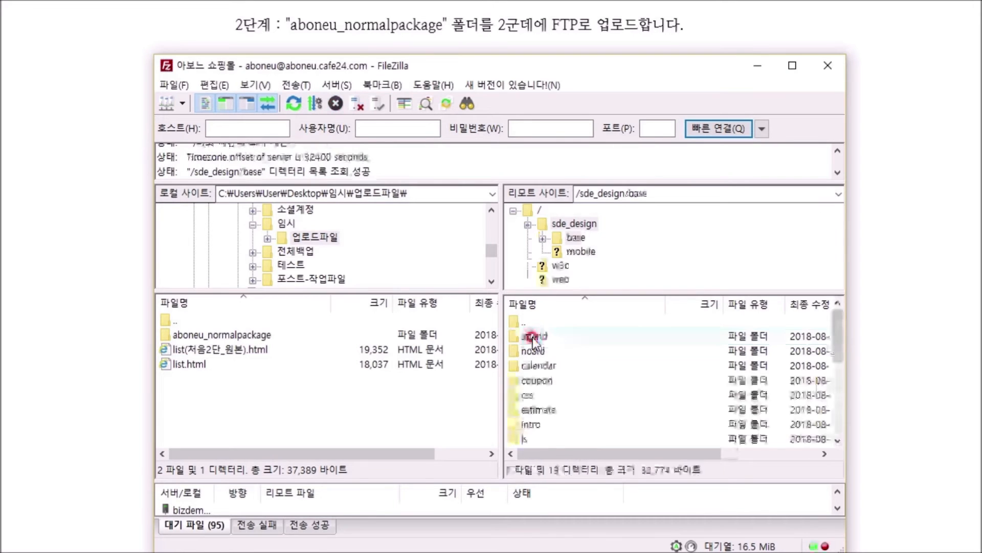
{"action": "double_click", "coordinate": [527, 394]}
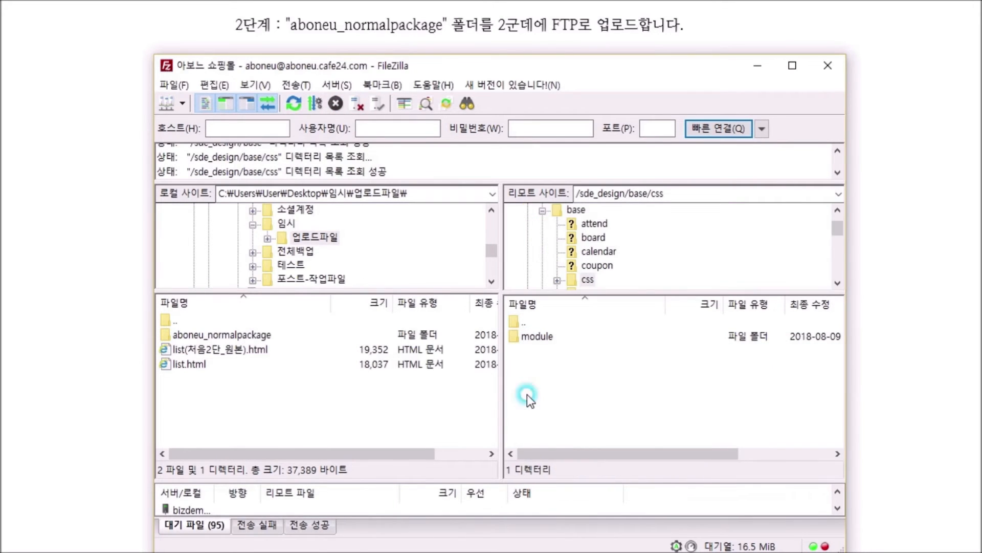
{"action": "double_click", "coordinate": [534, 338]}
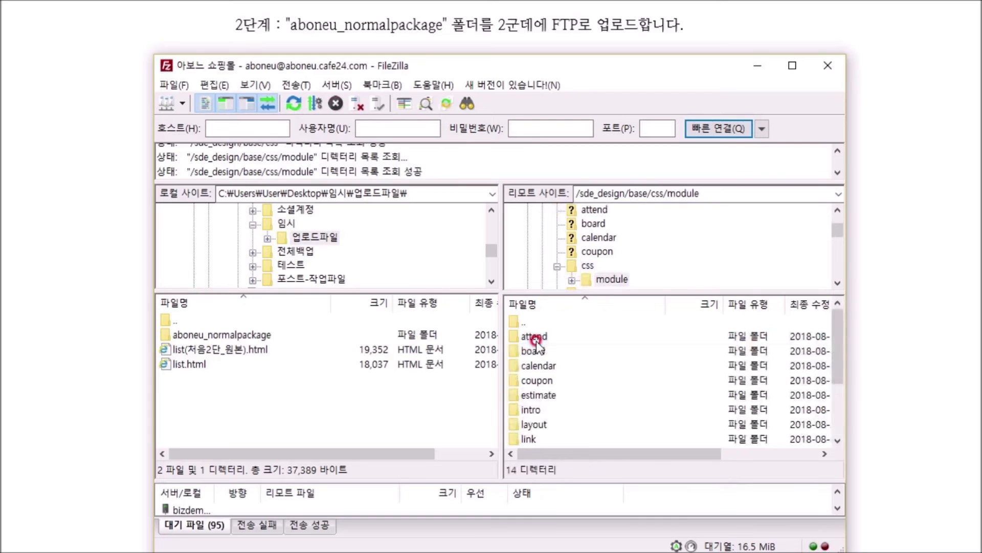
{"action": "scroll", "coordinate": [537, 368], "scroll_direction": "down", "scroll_amount": 2}
{"action": "double_click", "coordinate": [541, 437]}
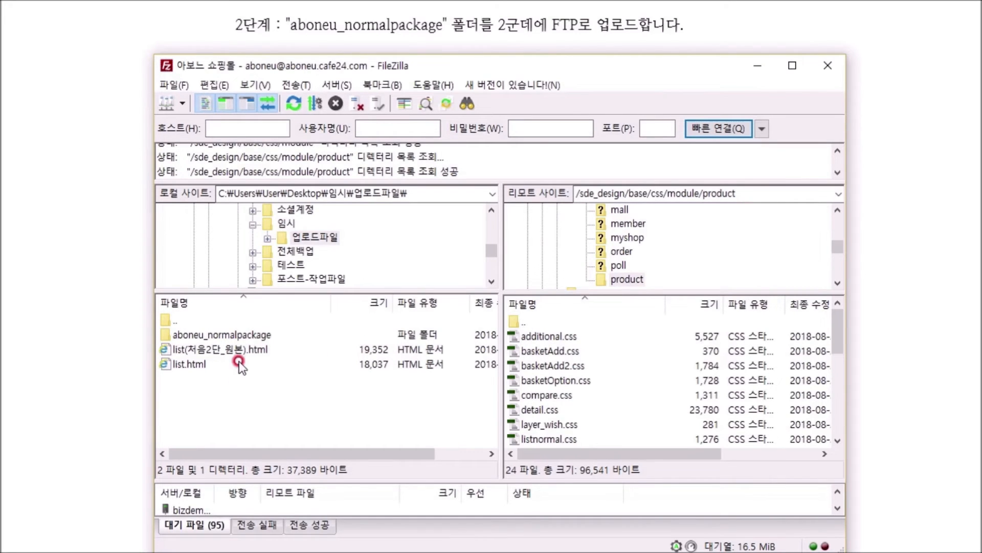
Upload the local folder aboneu_normalpackage to the remote css/module/product folder
{"action": "left_click", "coordinate": [243, 337]}
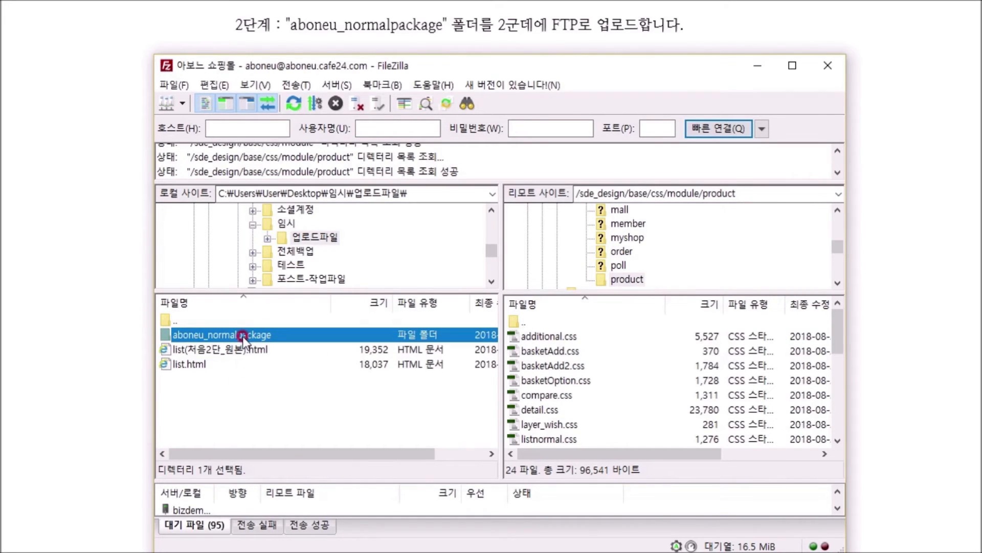
{"action": "right_click", "coordinate": [243, 335]}
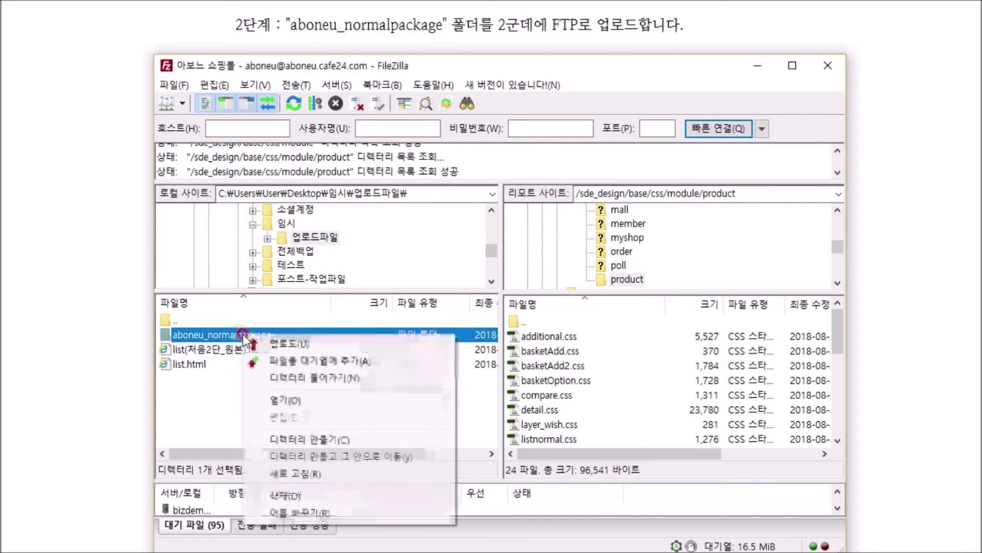
{"action": "left_click", "coordinate": [283, 345]}
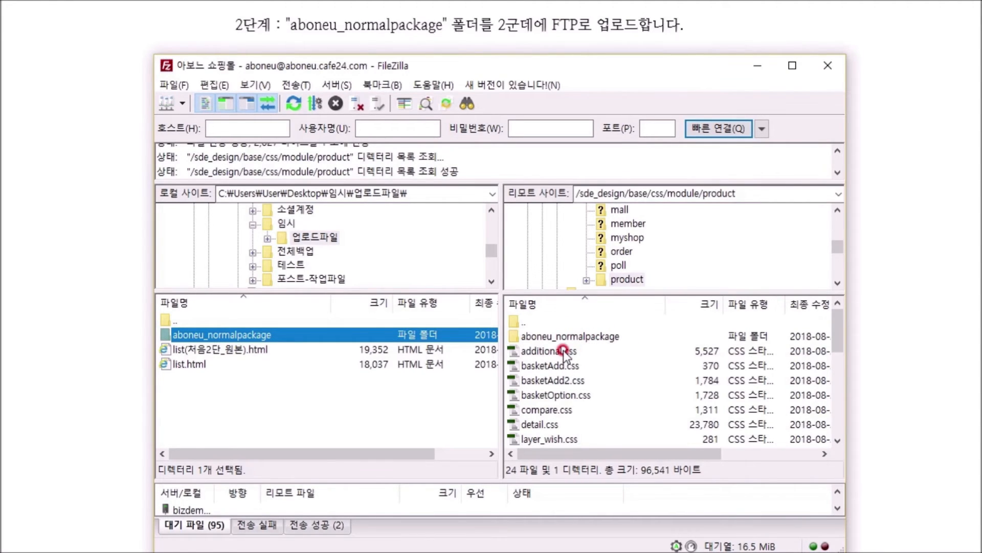
Go to the remote folder /sde_design/base/js/module/product and upload the aboneu_normalpackage folder there as well
{"action": "left_click_drag", "start_coordinate": [837, 245], "coordinate": [837, 230]}
{"action": "left_click", "coordinate": [558, 238]}
{"action": "left_click", "coordinate": [584, 279]}
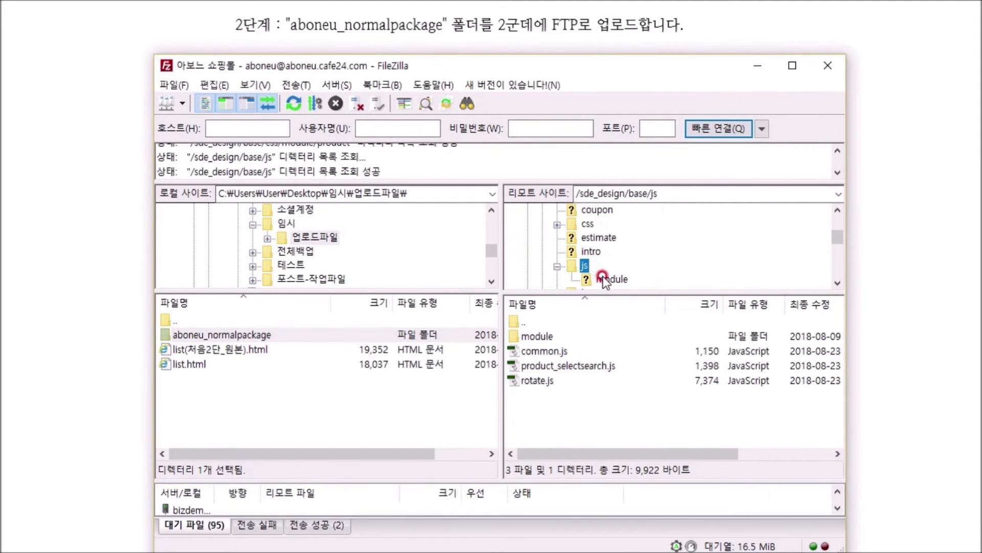
{"action": "left_click", "coordinate": [609, 280]}
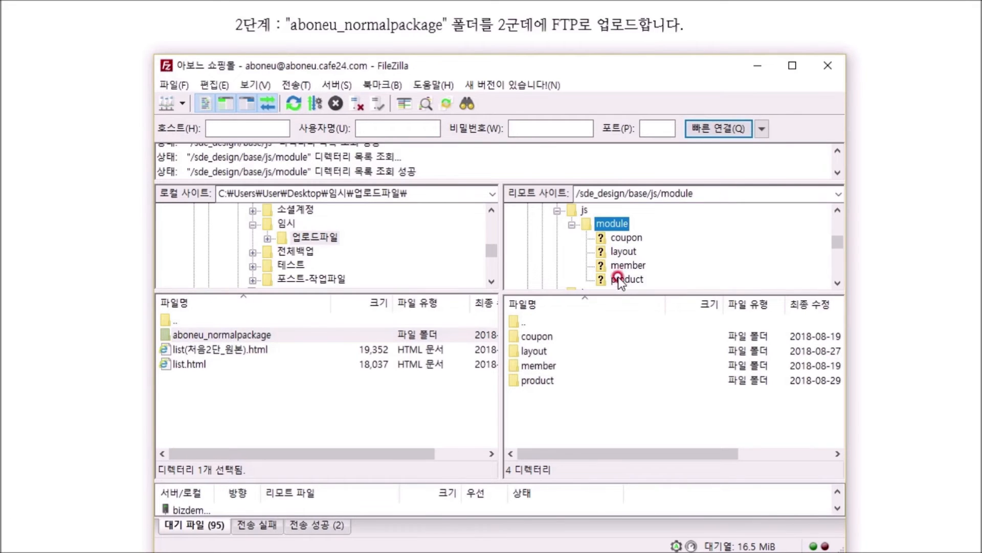
{"action": "left_click", "coordinate": [619, 279]}
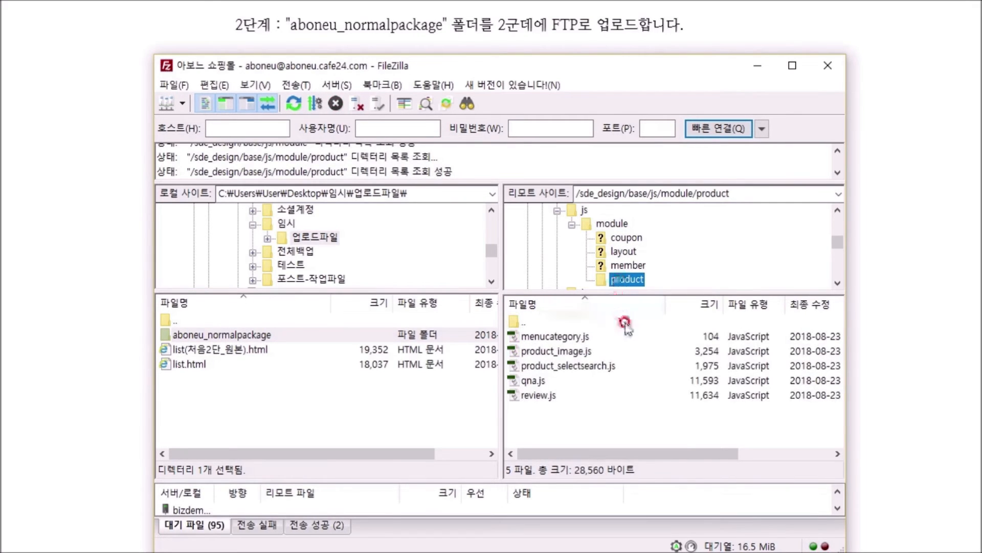
{"action": "right_click", "coordinate": [231, 335]}
{"action": "left_click", "coordinate": [263, 343]}
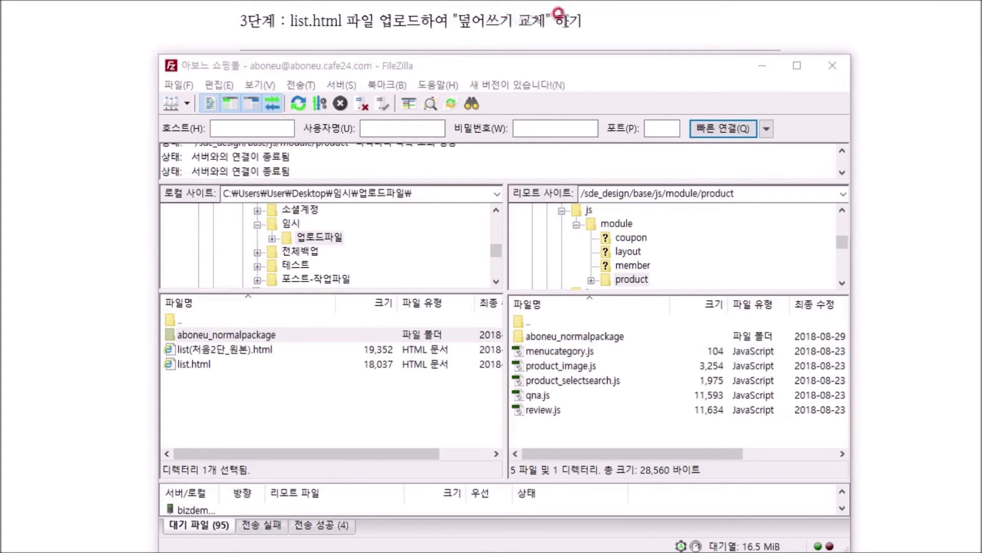
Leave the remote js/module/product folder for the site root and open the remote folder /sde_design/base/product
{"action": "double_click", "coordinate": [526, 324]}
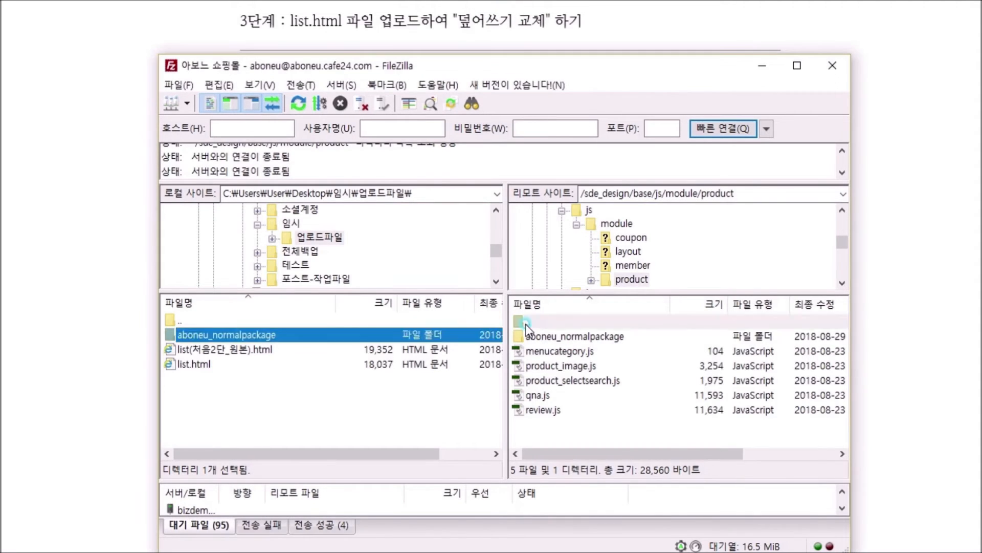
{"action": "double_click", "coordinate": [526, 324]}
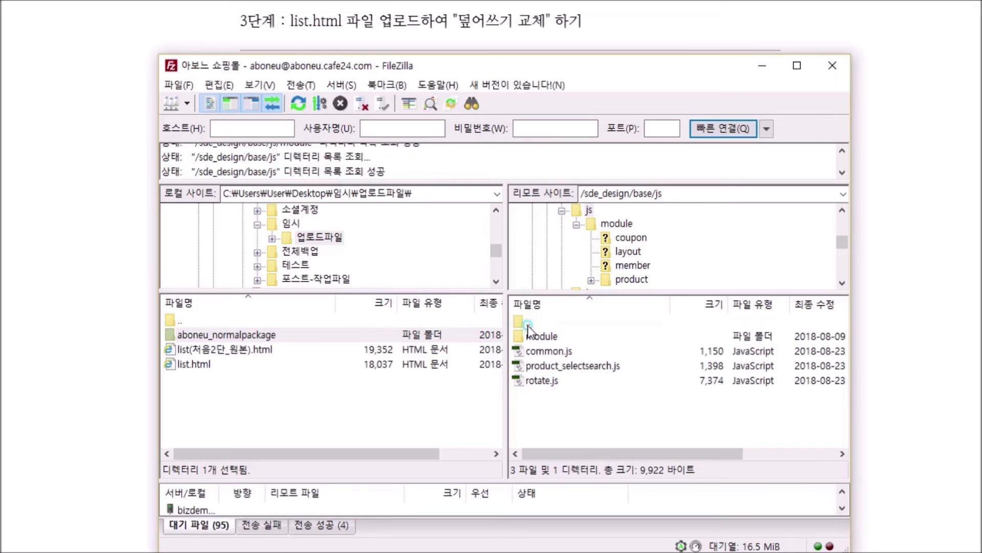
{"action": "double_click", "coordinate": [527, 323]}
{"action": "double_click", "coordinate": [527, 324]}
{"action": "double_click", "coordinate": [527, 324]}
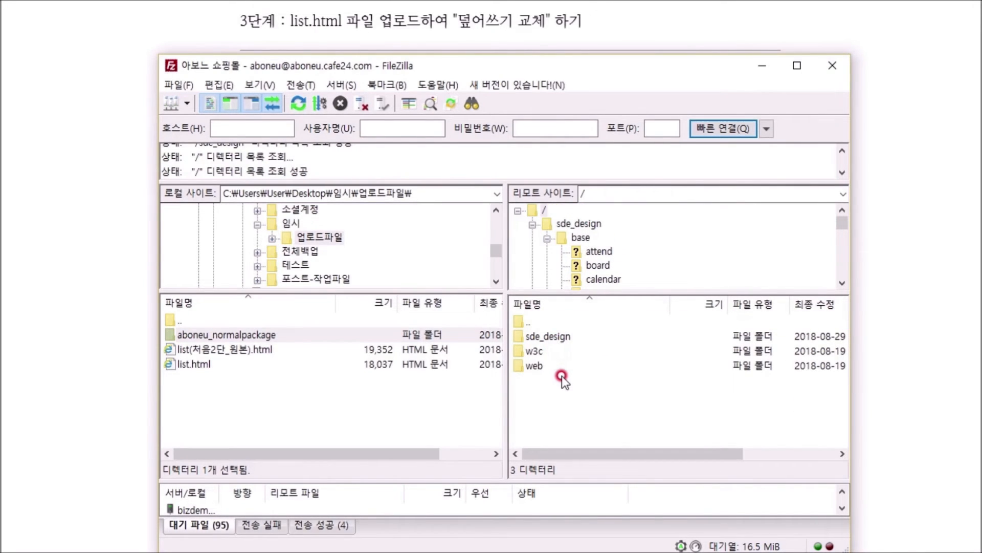
{"action": "double_click", "coordinate": [552, 336]}
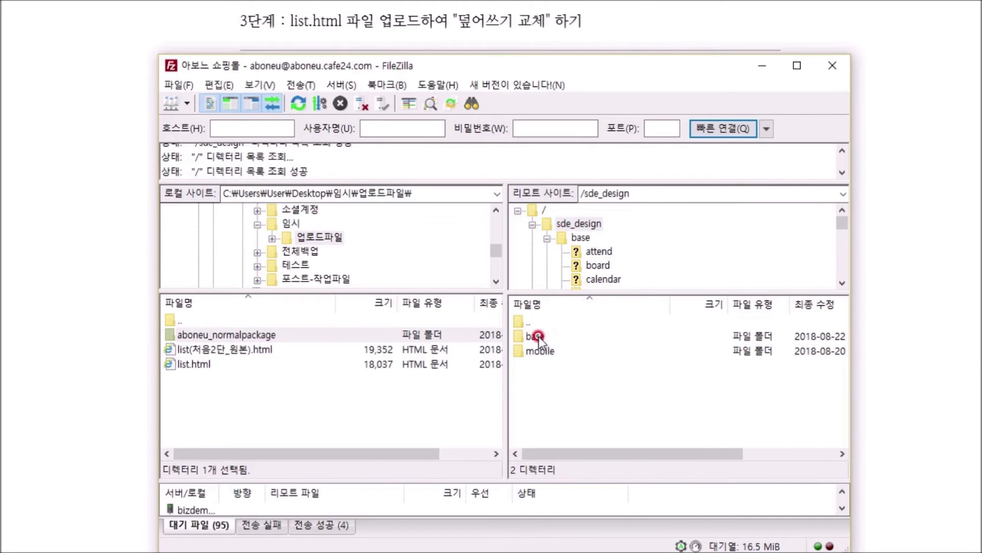
{"action": "double_click", "coordinate": [535, 336]}
{"action": "scroll", "coordinate": [550, 383], "scroll_direction": "down", "scroll_amount": 2}
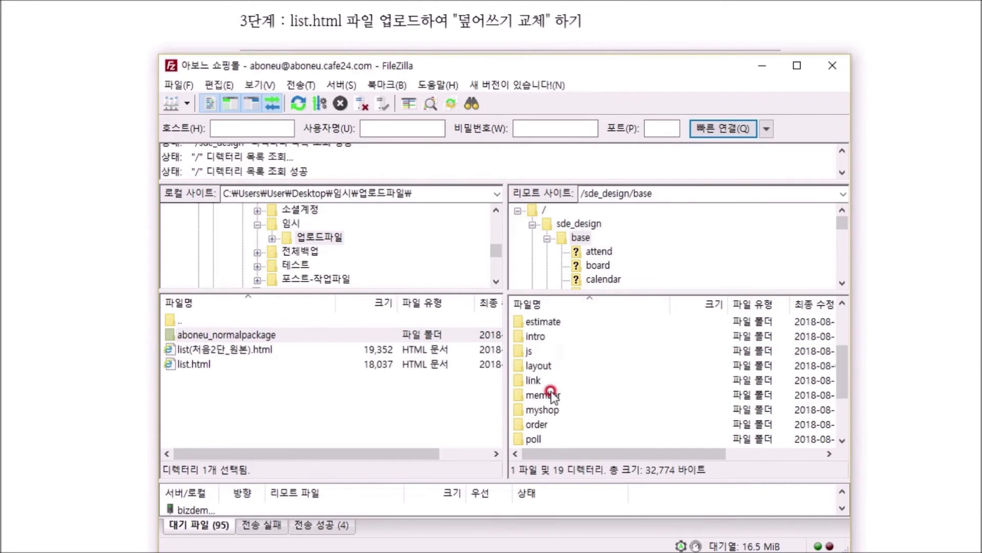
{"action": "scroll", "coordinate": [553, 397], "scroll_direction": "down", "scroll_amount": 2}
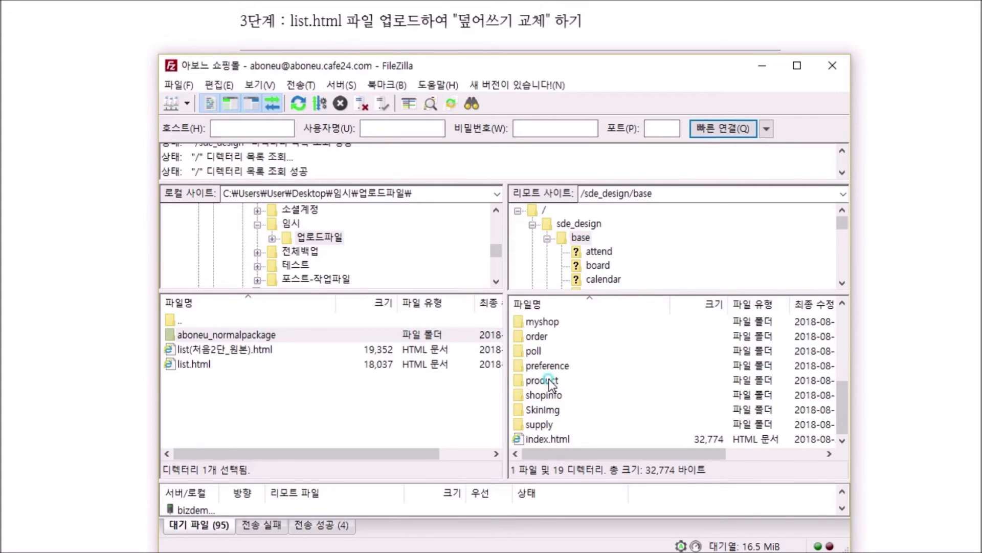
{"action": "double_click", "coordinate": [550, 382]}
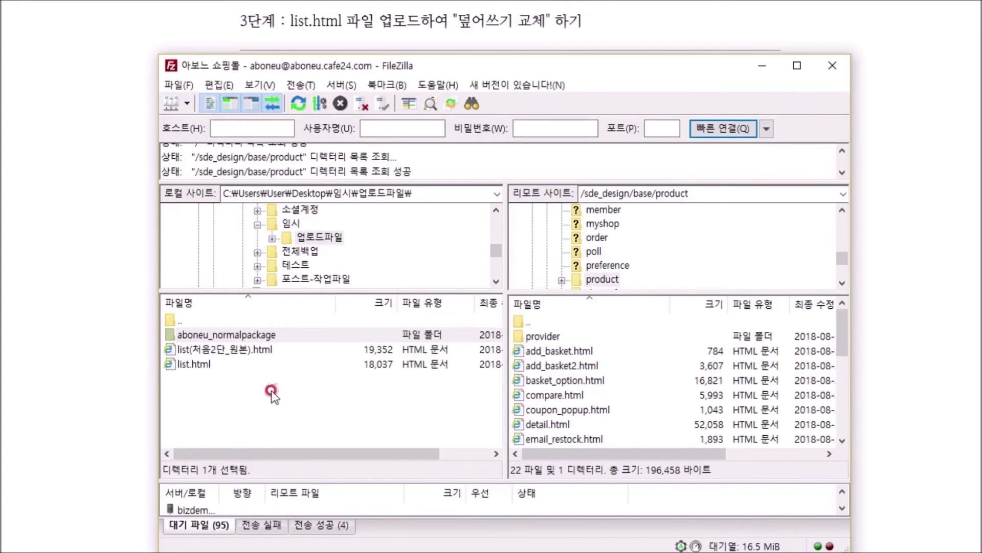
Upload the local list.html to the remote /sde_design/base/product folder, overwriting the existing list.html there
{"action": "left_click_drag", "start_coordinate": [845, 337], "coordinate": [844, 381]}
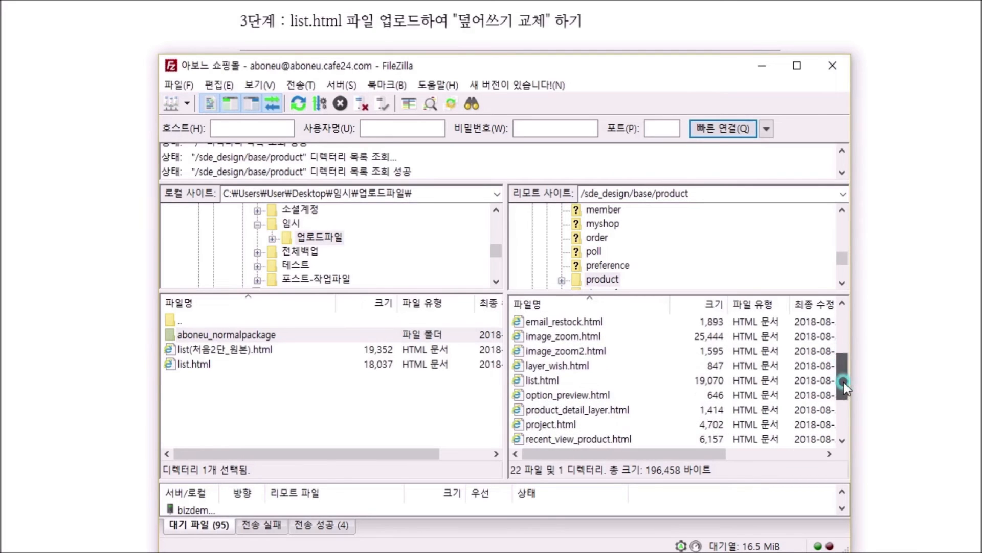
{"action": "left_click", "coordinate": [549, 381]}
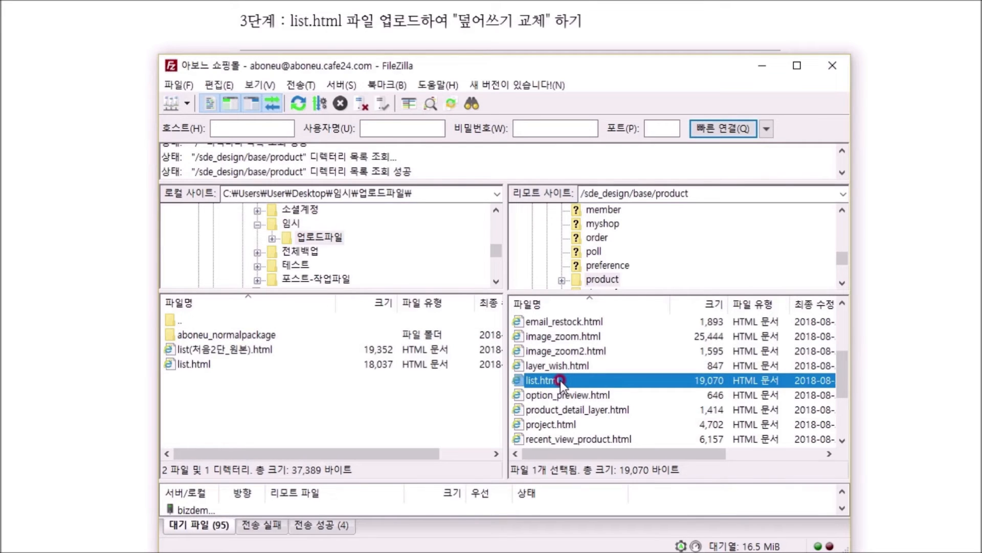
{"action": "left_click_drag", "start_coordinate": [557, 382], "coordinate": [193, 398]}
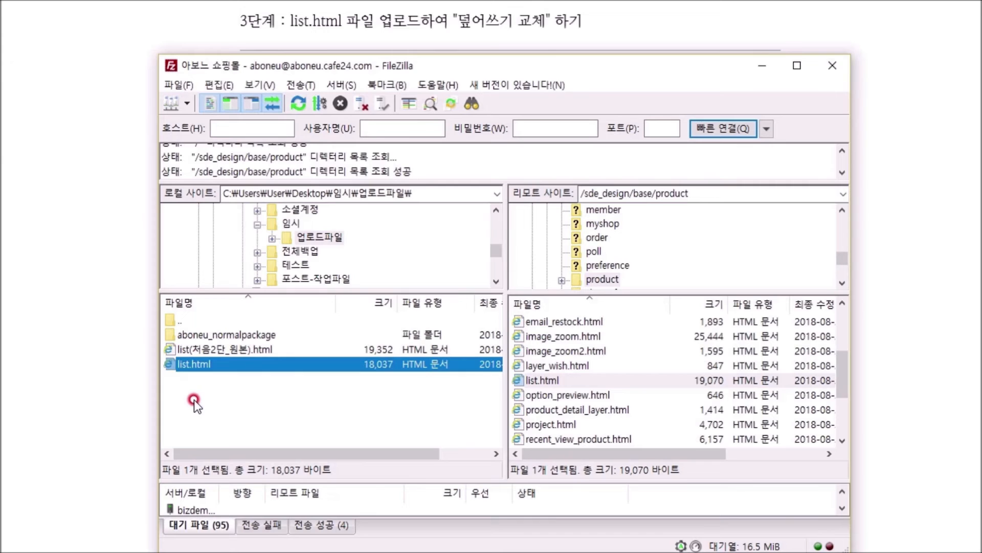
{"action": "right_click", "coordinate": [195, 364]}
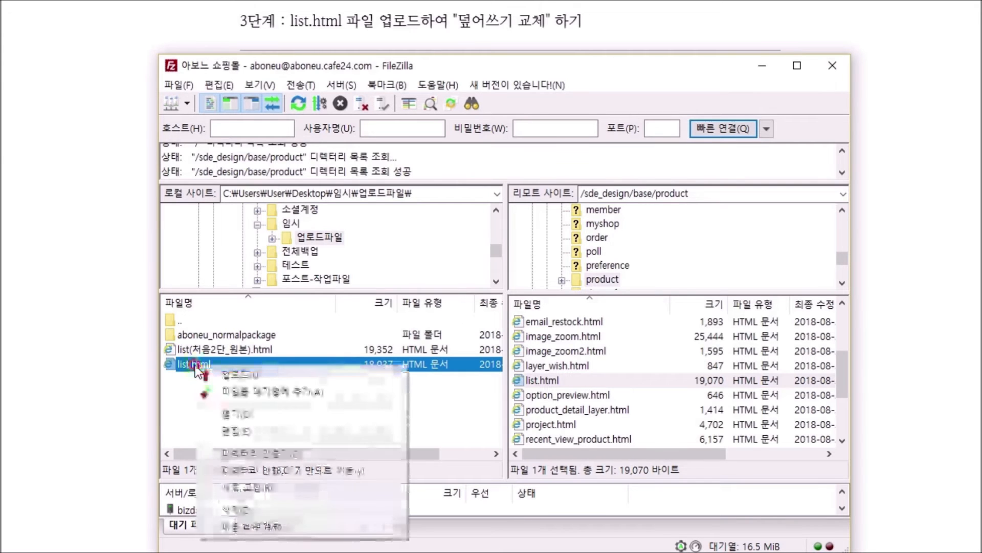
{"action": "left_click", "coordinate": [229, 373]}
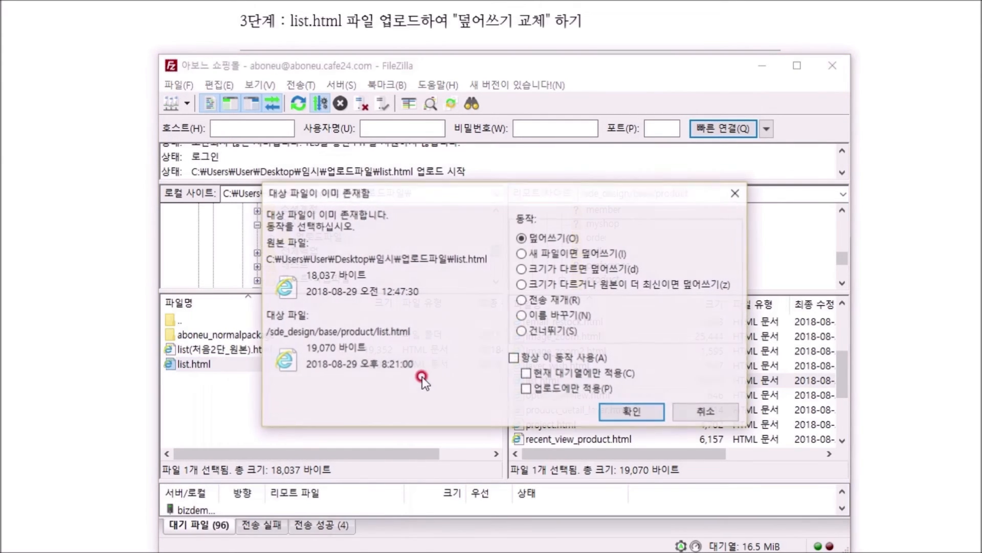
{"action": "left_click", "coordinate": [621, 413]}
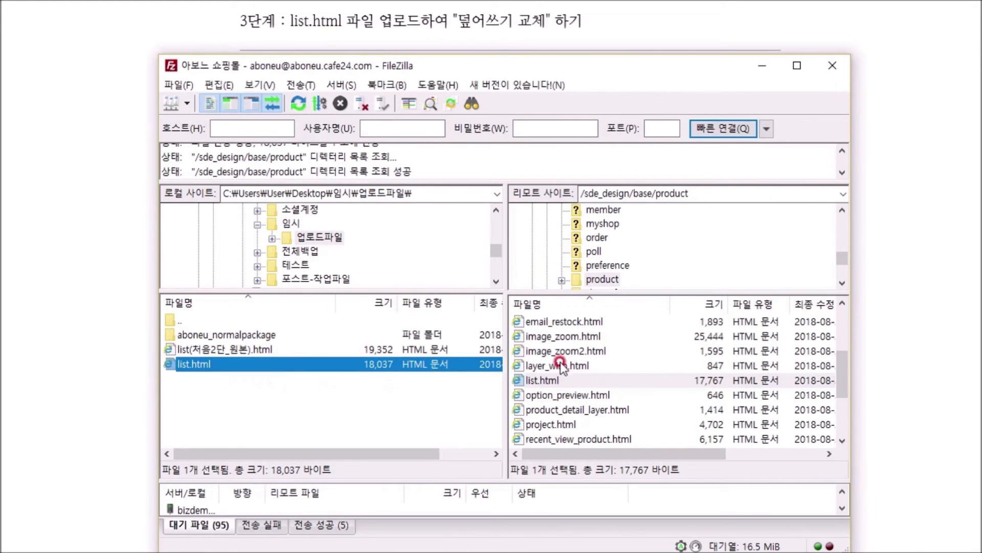
Switch to EditPlus and open list.html from the FTP folder /sde_design/base/product
{"action": "left_click", "coordinate": [116, 313]}
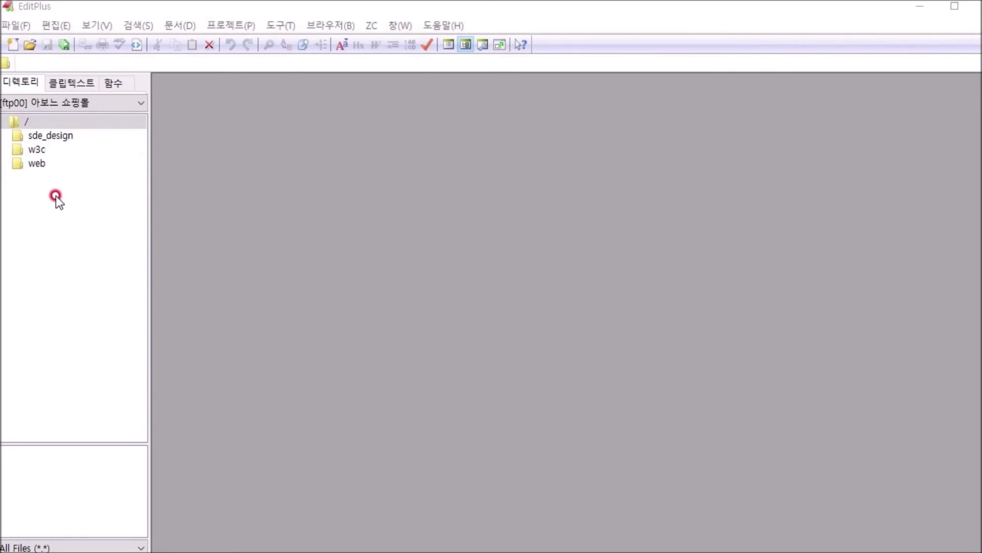
{"action": "double_click", "coordinate": [47, 135]}
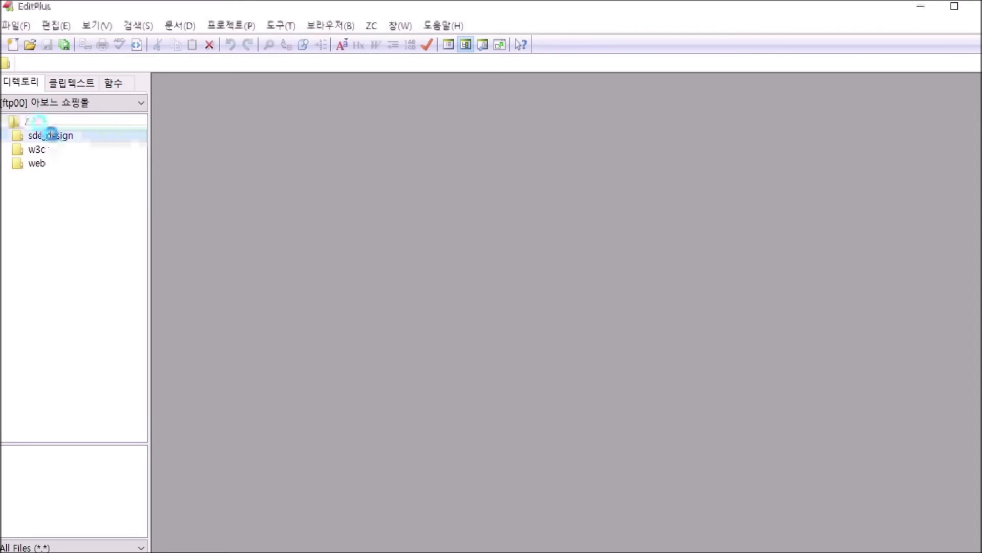
{"action": "left_click", "coordinate": [41, 149]}
{"action": "double_click", "coordinate": [44, 149]}
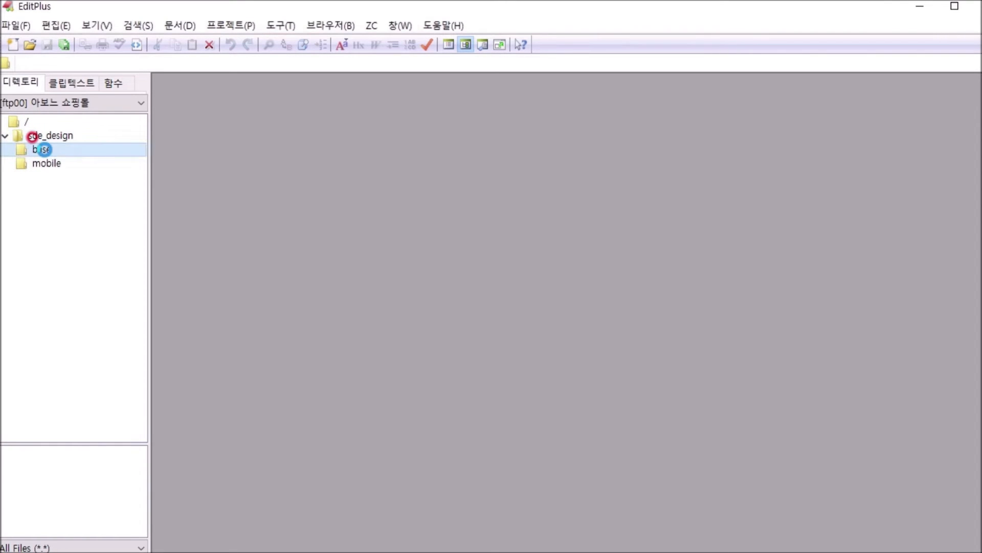
{"action": "double_click", "coordinate": [57, 372]}
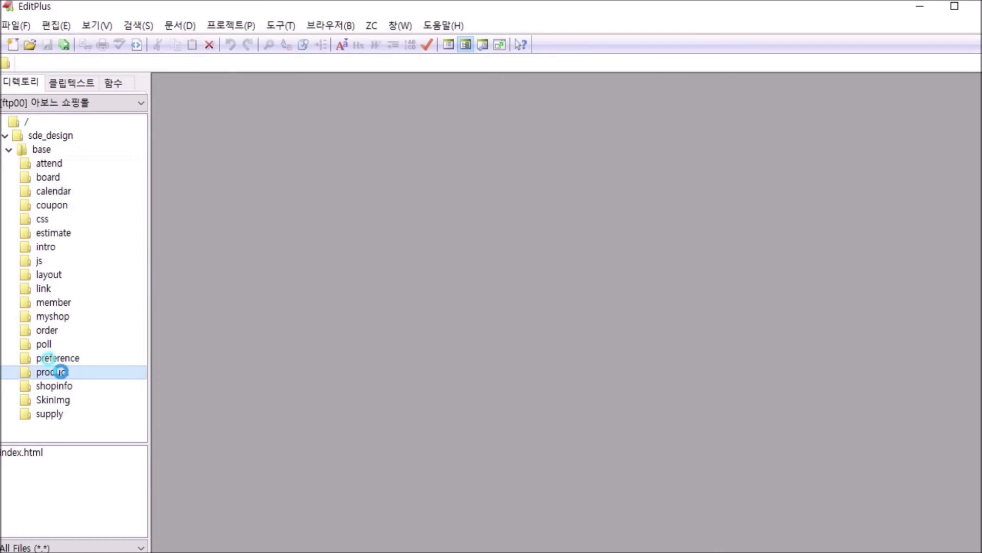
{"action": "left_click_drag", "start_coordinate": [89, 435], "coordinate": [83, 241]}
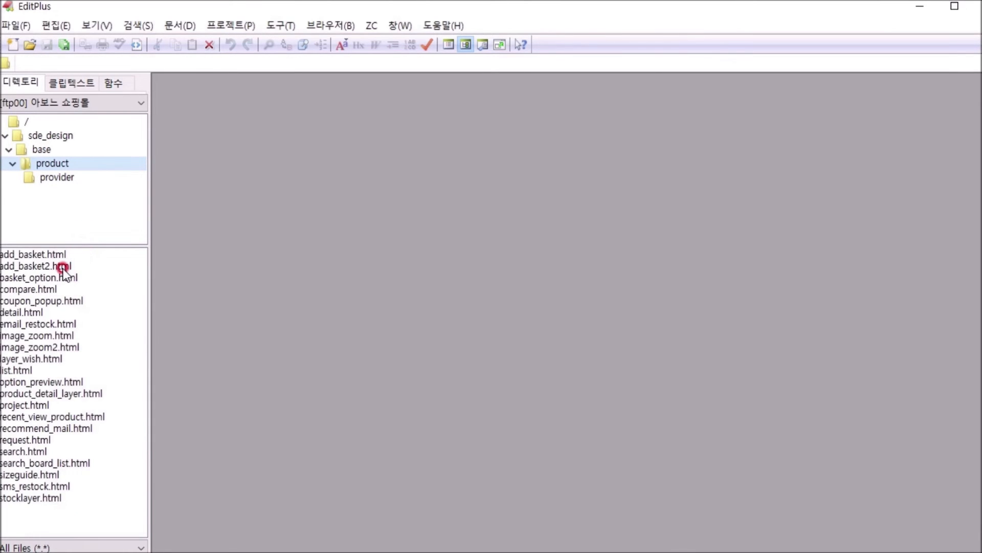
{"action": "double_click", "coordinate": [15, 370]}
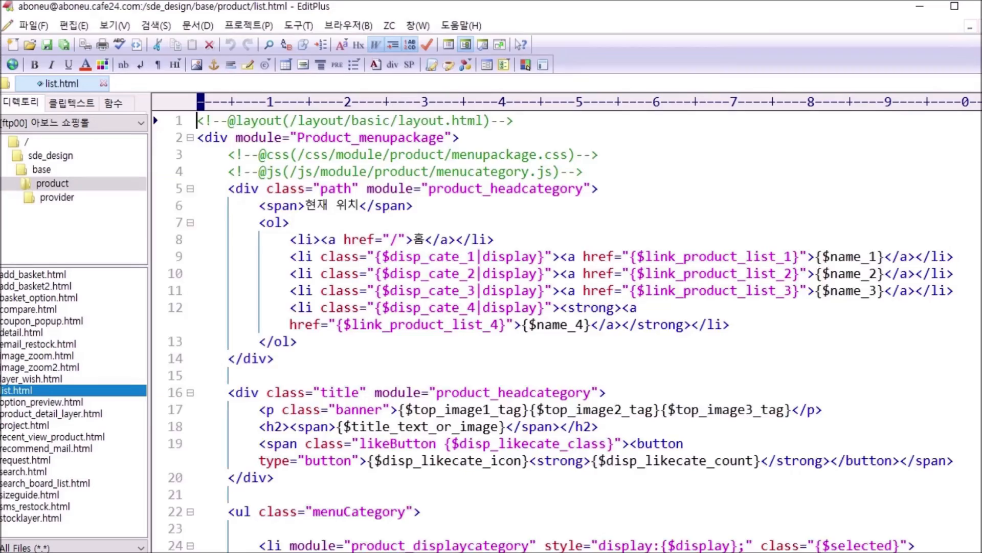
Find the prdList line under the product_listnormal module in list.html and examine the column number in its class
{"action": "scroll", "coordinate": [261, 276], "scroll_direction": "down", "scroll_amount": 20}
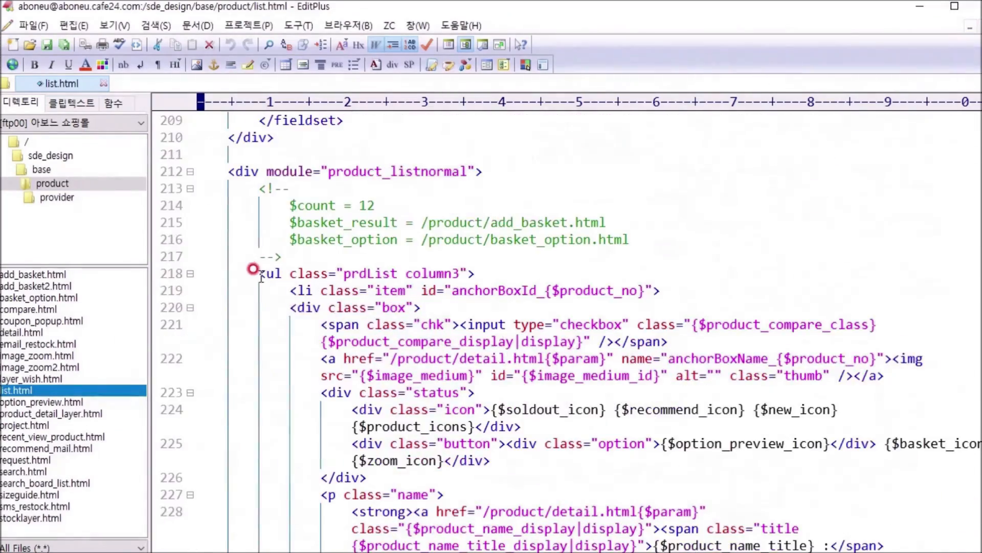
{"action": "left_click_drag", "start_coordinate": [258, 274], "coordinate": [475, 273]}
{"action": "left_click", "coordinate": [475, 273]}
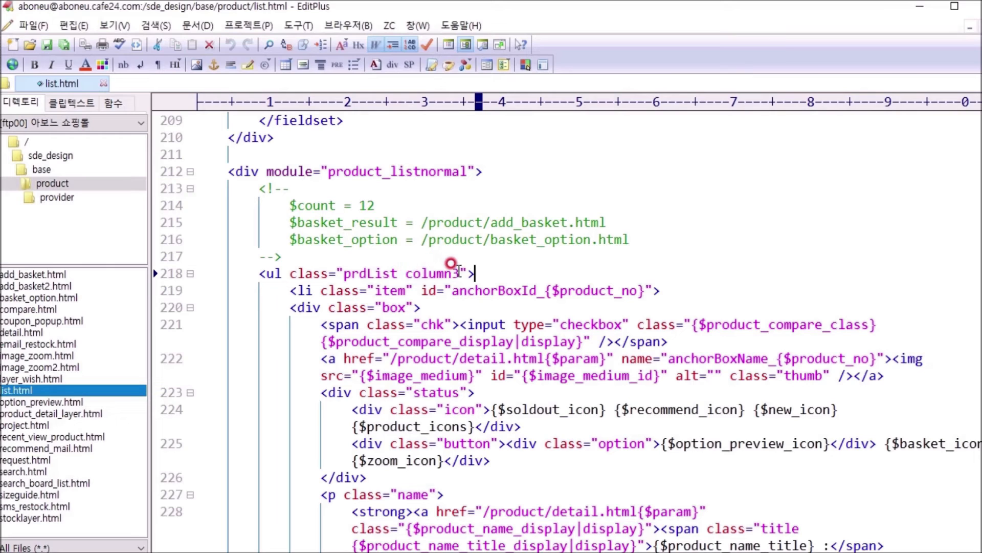
{"action": "left_click", "coordinate": [459, 274]}
{"action": "left_click_drag", "start_coordinate": [452, 273], "coordinate": [460, 273]}
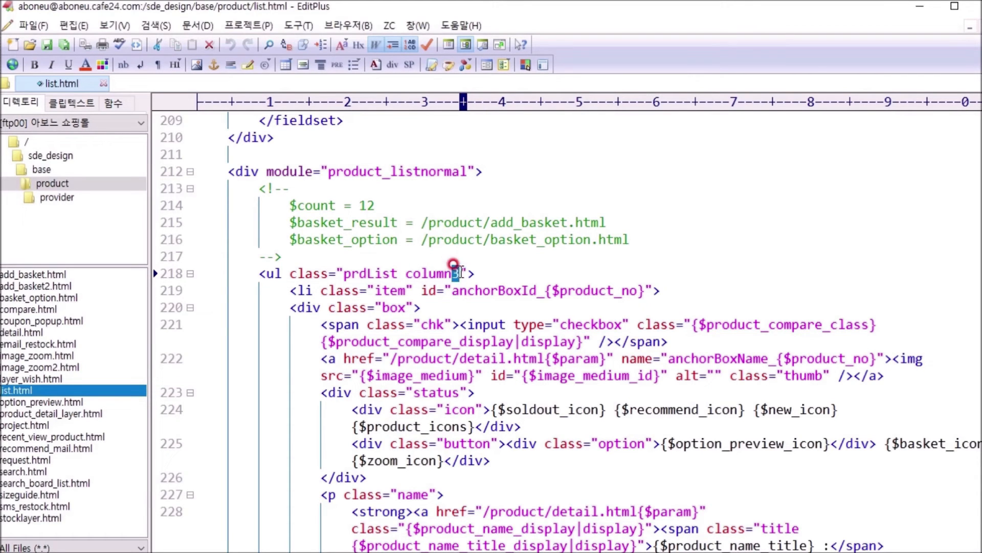
{"action": "left_click", "coordinate": [493, 267]}
{"action": "left_click", "coordinate": [464, 275]}
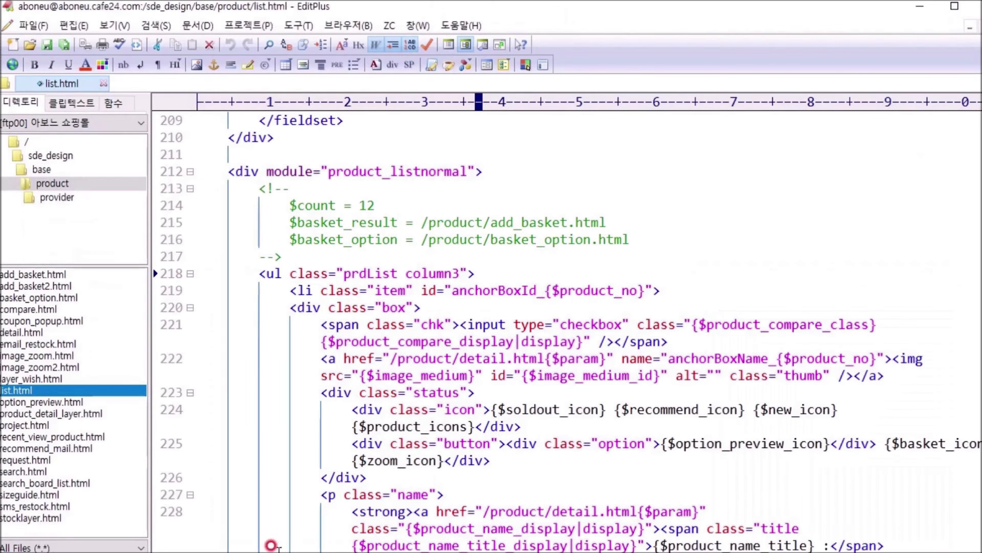
Change the product_listnormal list's class in list.html to column4, save the file and reload the shop's product list page
{"action": "left_click", "coordinate": [453, 274]}
{"action": "left_click_drag", "start_coordinate": [453, 273], "coordinate": [458, 274]}
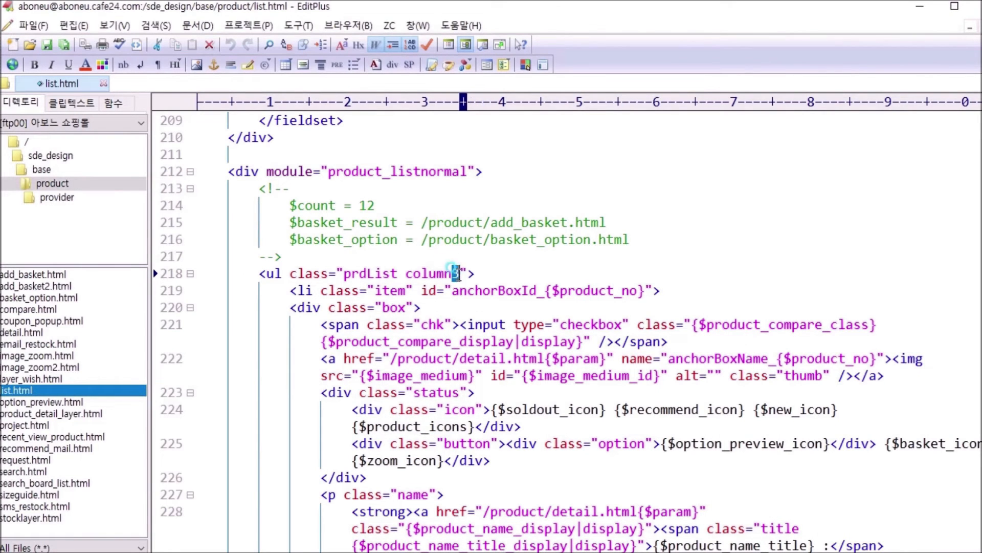
{"action": "type", "text": "4"}
{"action": "key", "text": "ctrl+s"}
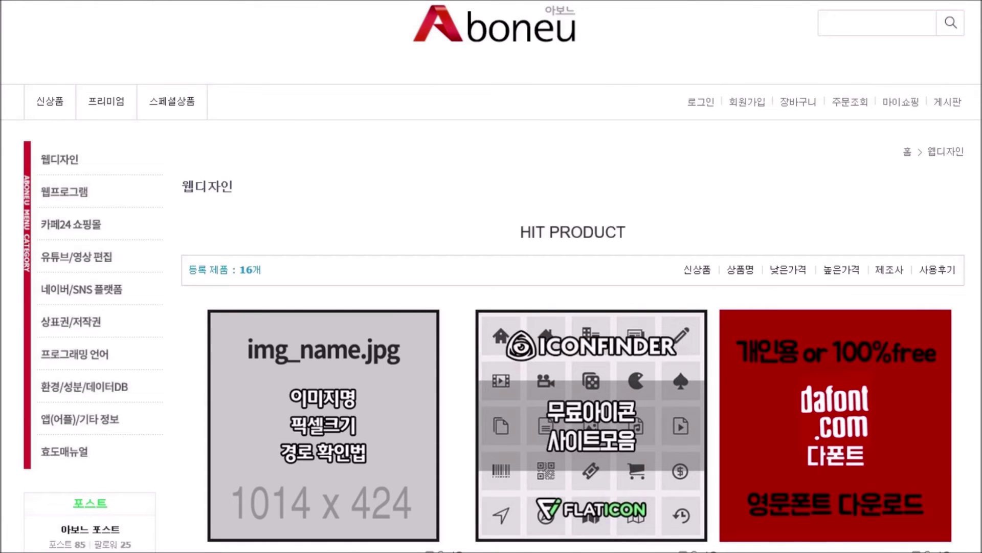
{"action": "key", "text": "F5"}
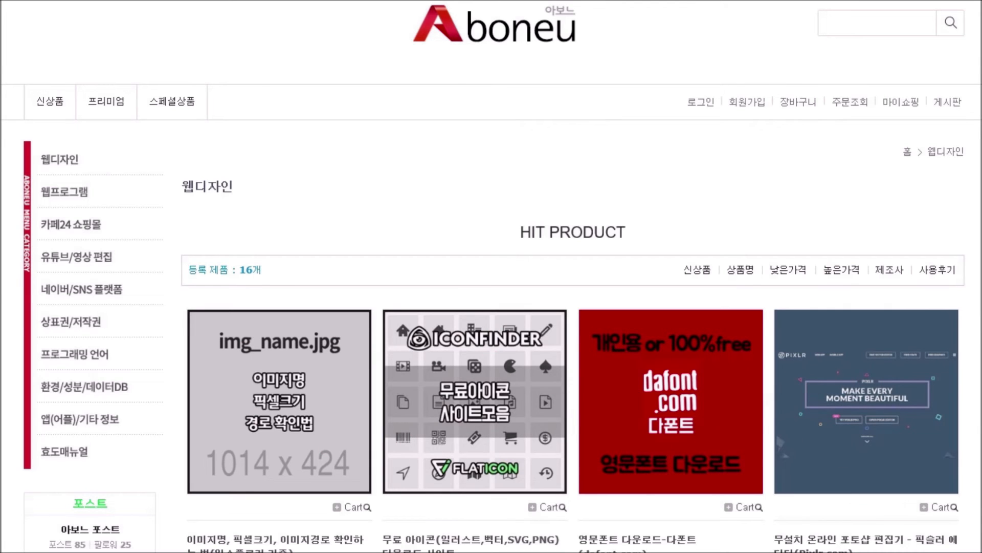
Change the product_listnormal list's class in list.html to column5, save the file and reload the shop's product list page
{"action": "key", "text": "alt+Tab"}
{"action": "left_click_drag", "start_coordinate": [452, 275], "coordinate": [461, 275]}
{"action": "type", "text": "3"}
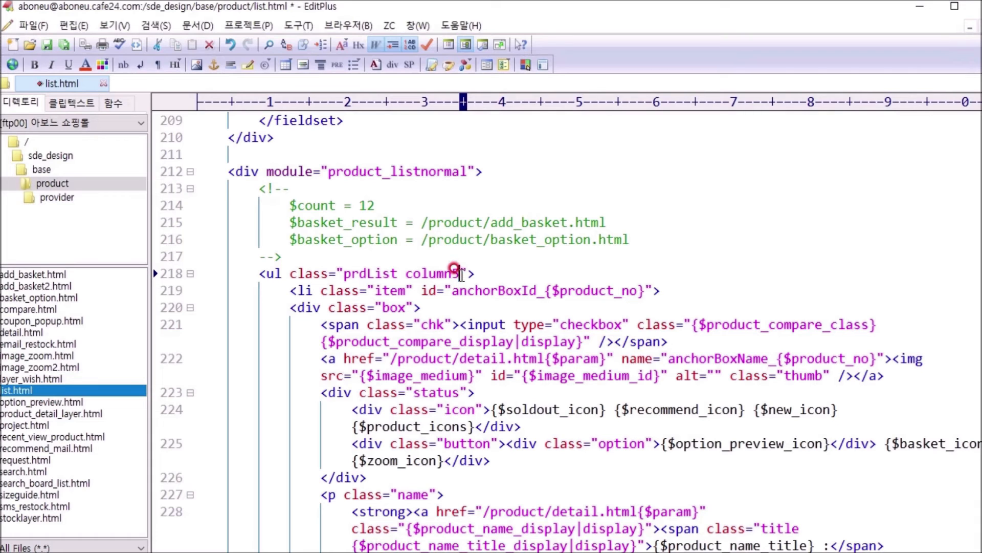
{"action": "key", "text": "ctrl+s"}
{"action": "key", "text": "alt+Tab"}
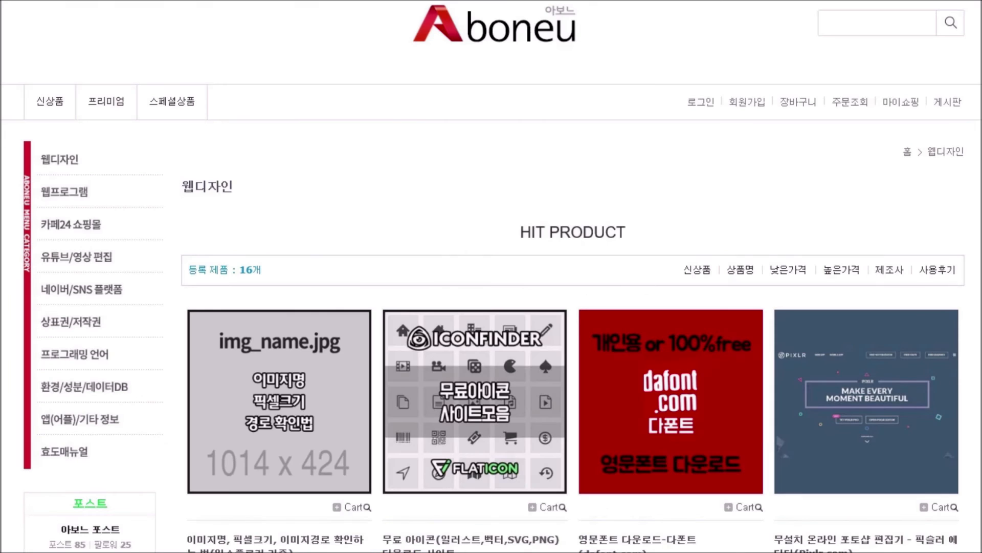
{"action": "key", "text": "F5"}
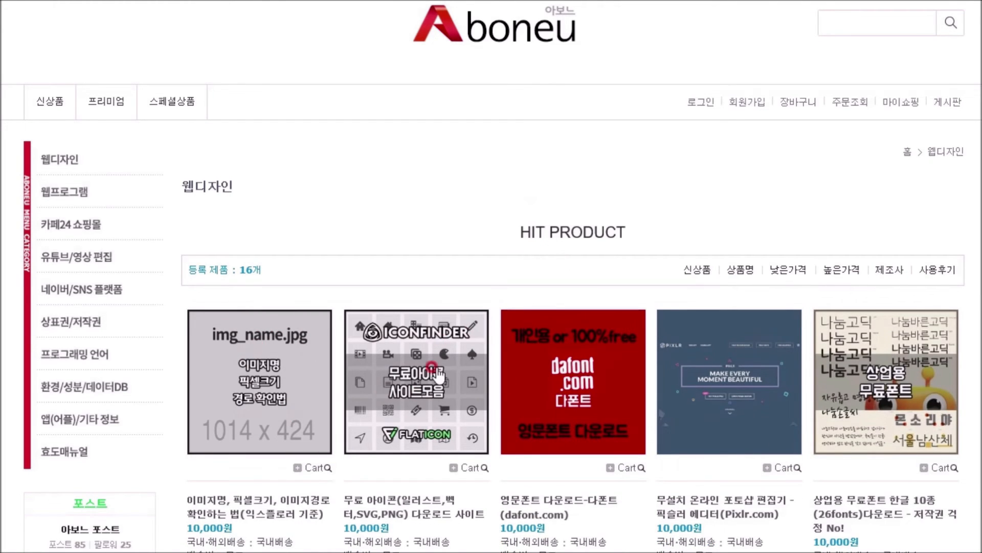
{"action": "left_click", "coordinate": [362, 206]}
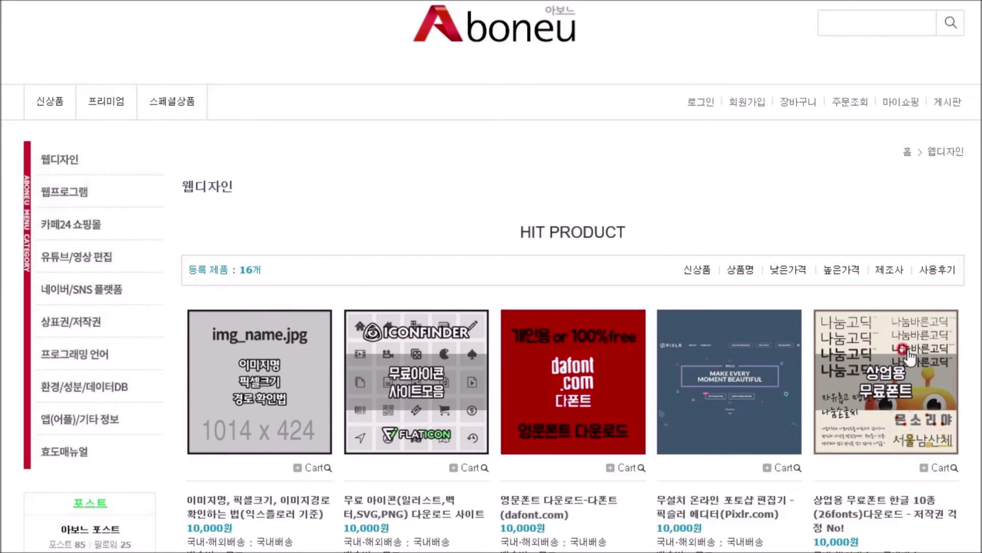
Read the post's section explaining how registered products are displayed in the four section boxes of the main page
{"action": "mouse_move", "coordinate": [439, 149]}
{"action": "left_mouse_down"}
{"action": "mouse_move", "coordinate": [229, 45]}
{"action": "mouse_move", "coordinate": [181, 54]}
{"action": "left_mouse_up"}
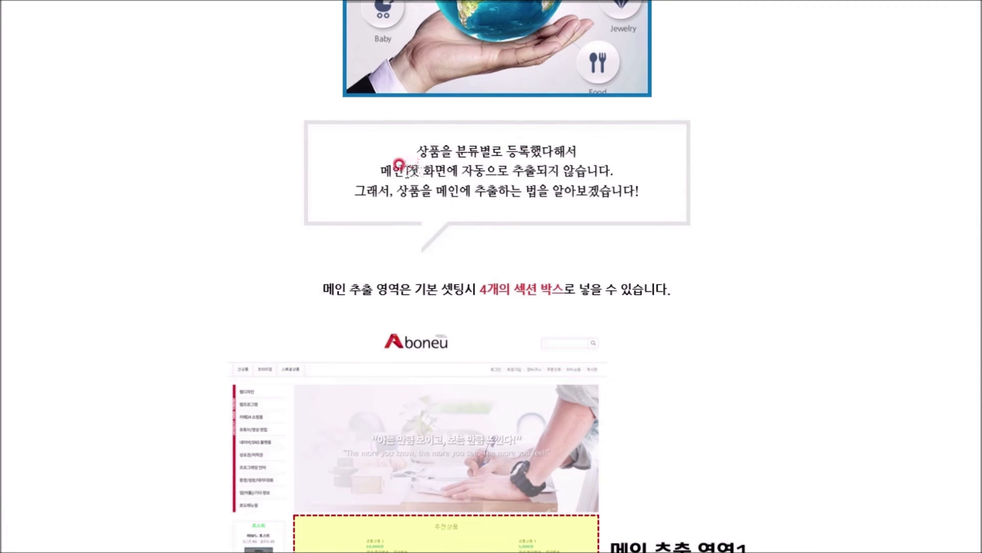
{"action": "left_click_drag", "start_coordinate": [381, 170], "coordinate": [573, 168]}
{"action": "left_click", "coordinate": [637, 169]}
{"action": "scroll", "coordinate": [777, 220], "scroll_direction": "down", "scroll_amount": 5}
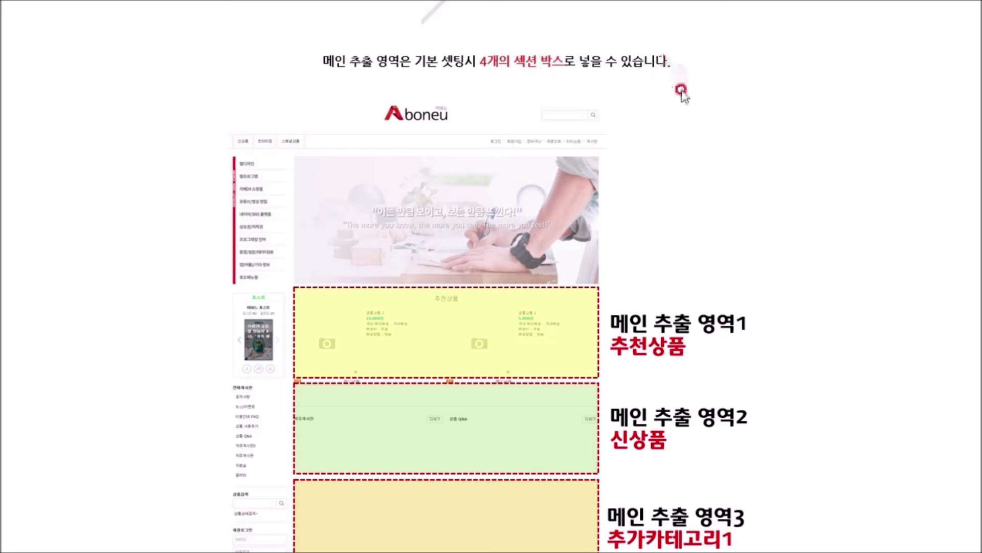
{"action": "scroll", "coordinate": [731, 213], "scroll_direction": "down", "scroll_amount": 3}
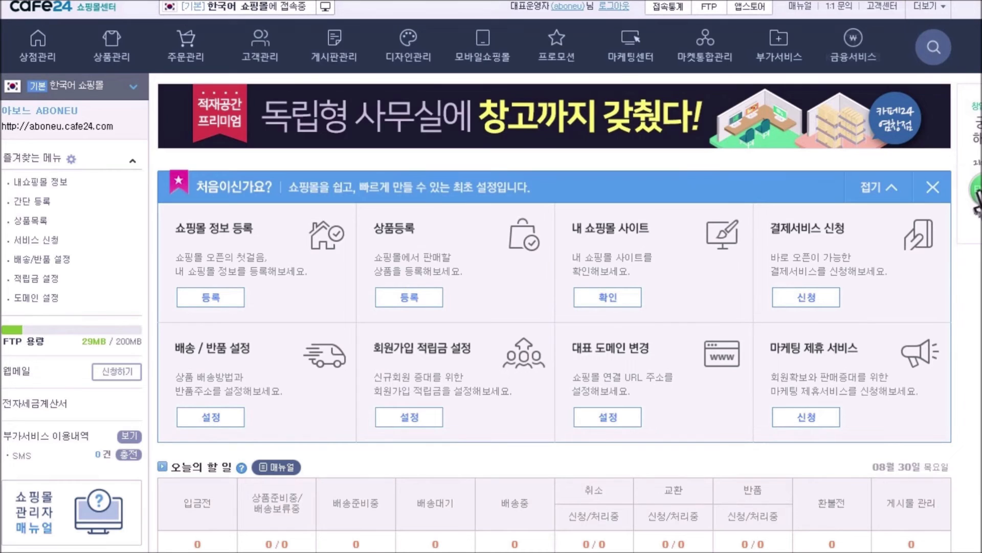
Open the main product display management page (메인 상품 진열관리) in the shop's product management
{"action": "left_click", "coordinate": [117, 53]}
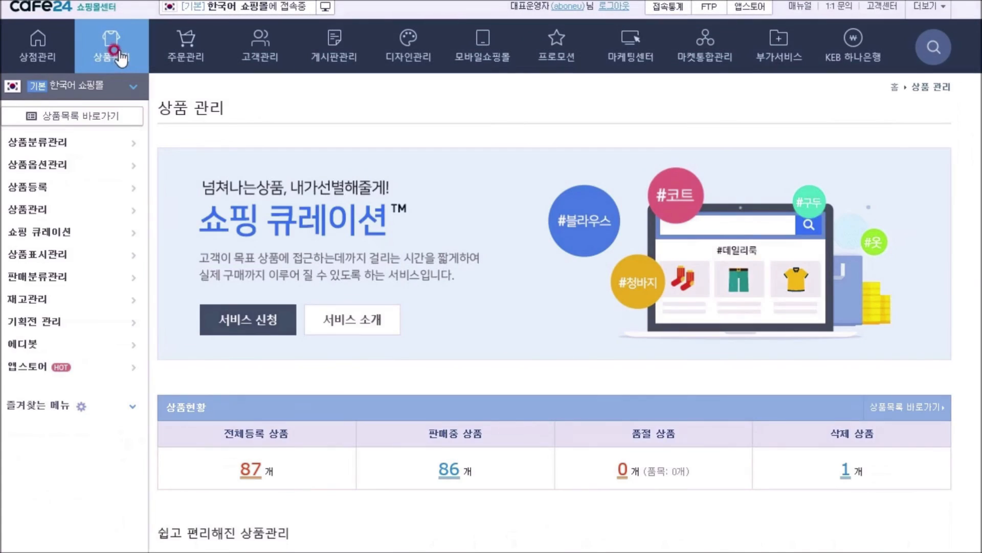
{"action": "left_click", "coordinate": [28, 148]}
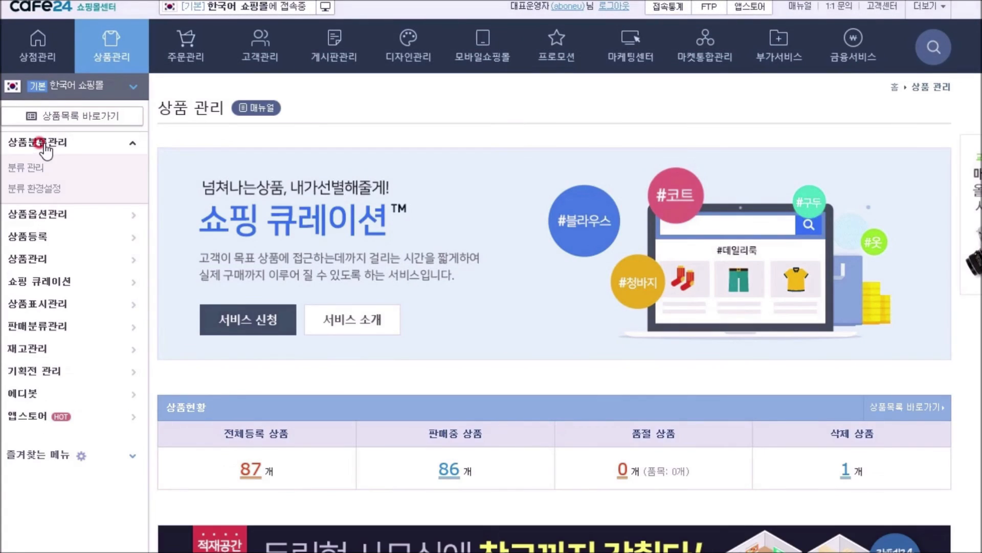
{"action": "left_click", "coordinate": [36, 259]}
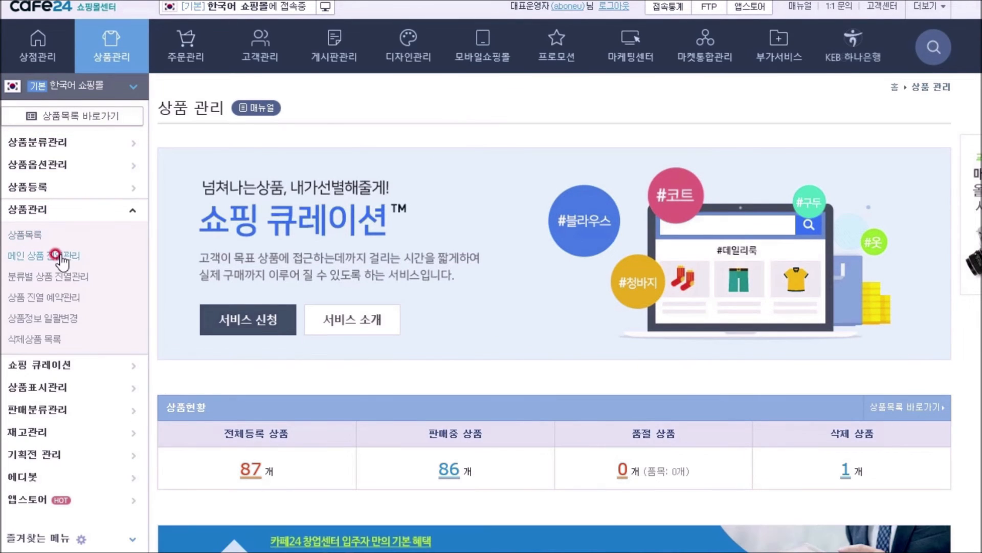
{"action": "left_click", "coordinate": [61, 258]}
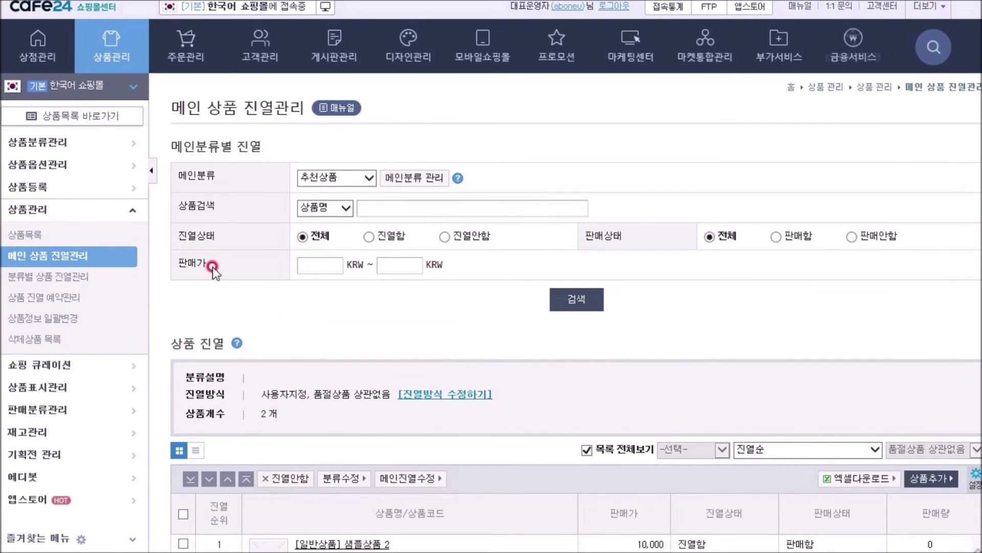
Examine the available main categories (메인분류) for displaying products on the main page
{"action": "left_click", "coordinate": [367, 183]}
{"action": "left_click", "coordinate": [368, 186]}
{"action": "left_click", "coordinate": [352, 180]}
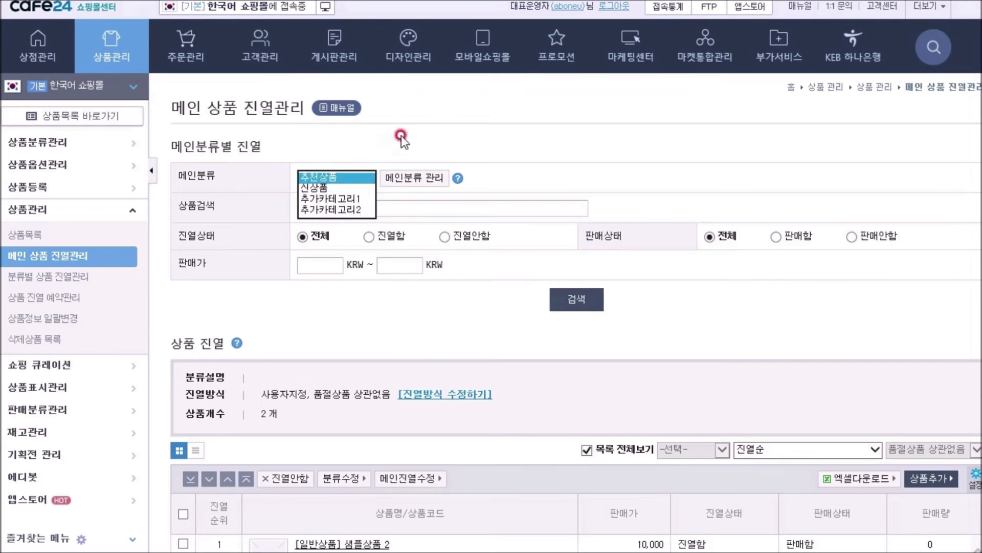
{"action": "left_click", "coordinate": [405, 151]}
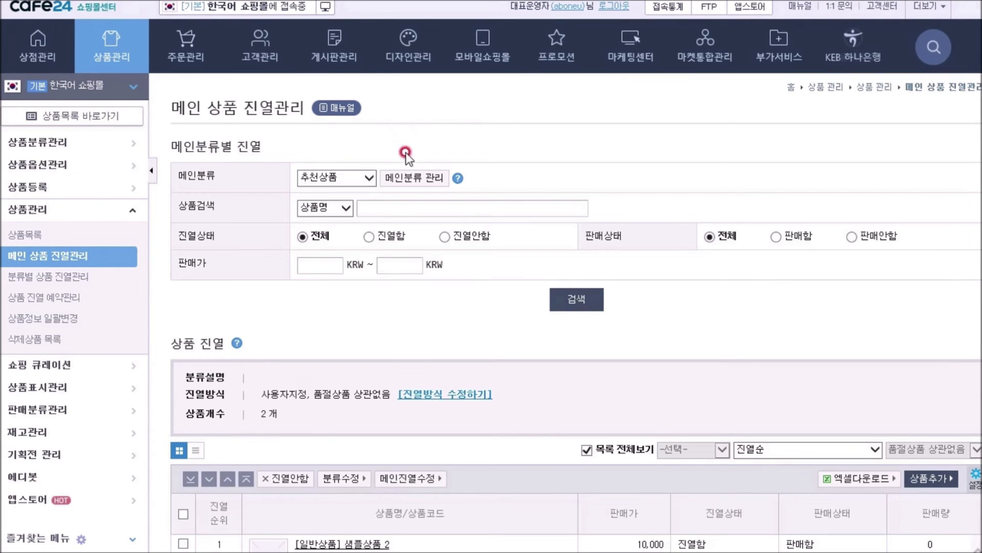
Rename the main category 추천상품 as 웹디자인, save it and check the name among the main categories
{"action": "left_click", "coordinate": [409, 179]}
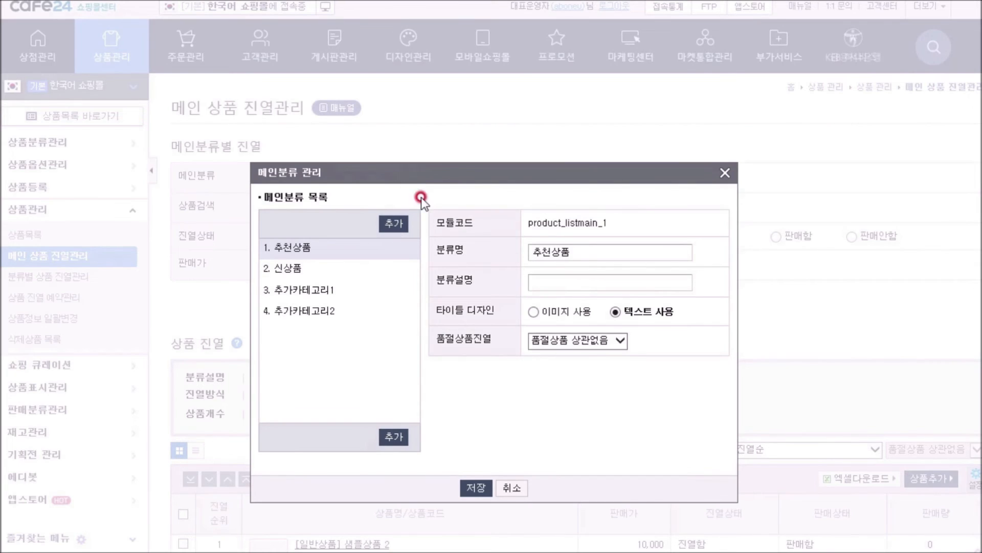
{"action": "left_click_drag", "start_coordinate": [651, 249], "coordinate": [517, 251]}
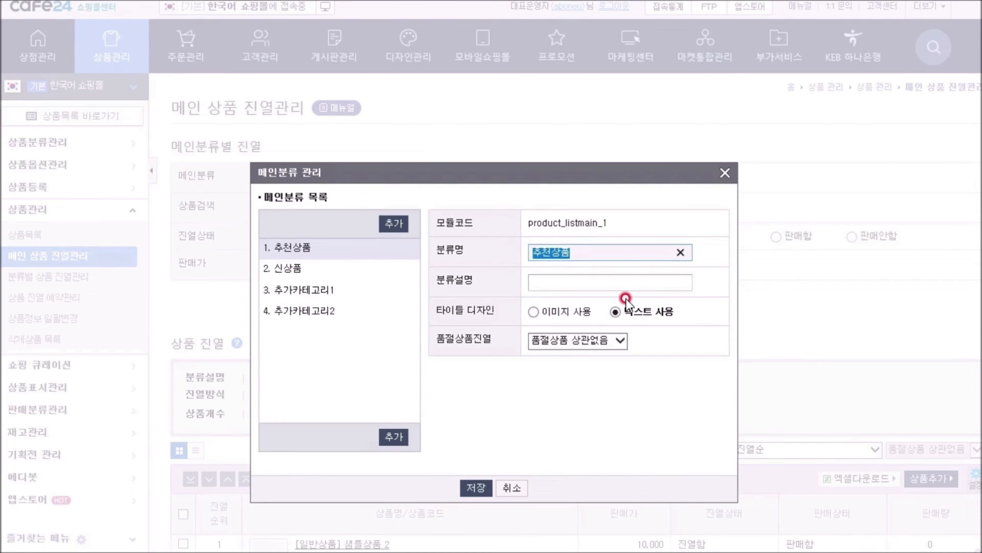
{"action": "type", "text": "웨"}
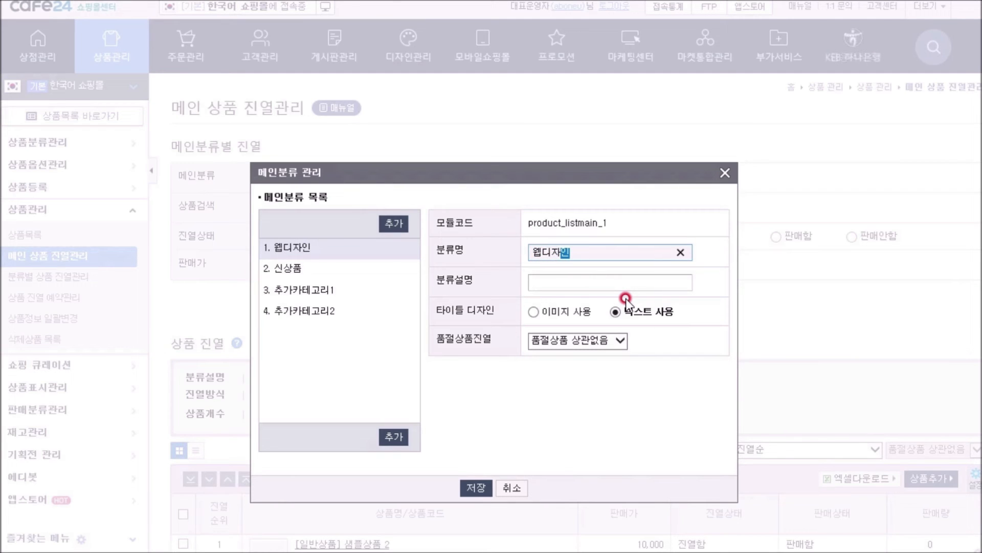
{"action": "left_click", "coordinate": [477, 489]}
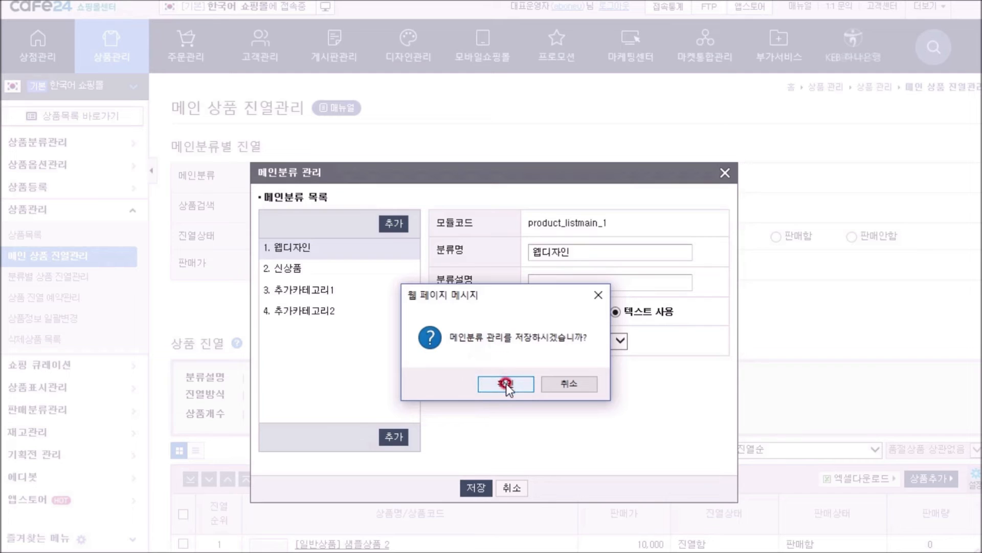
{"action": "left_click", "coordinate": [506, 385]}
{"action": "left_click", "coordinate": [627, 323]}
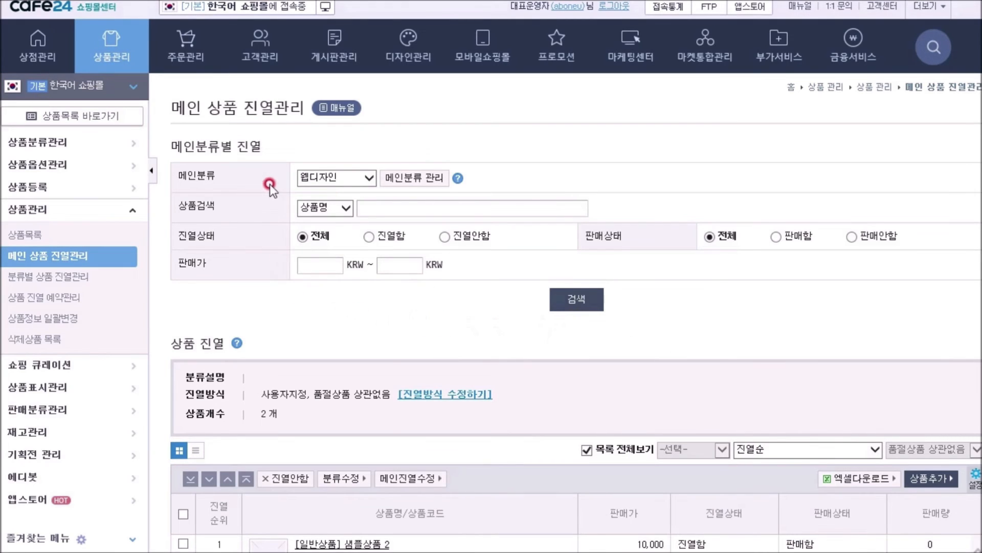
{"action": "left_click", "coordinate": [370, 177]}
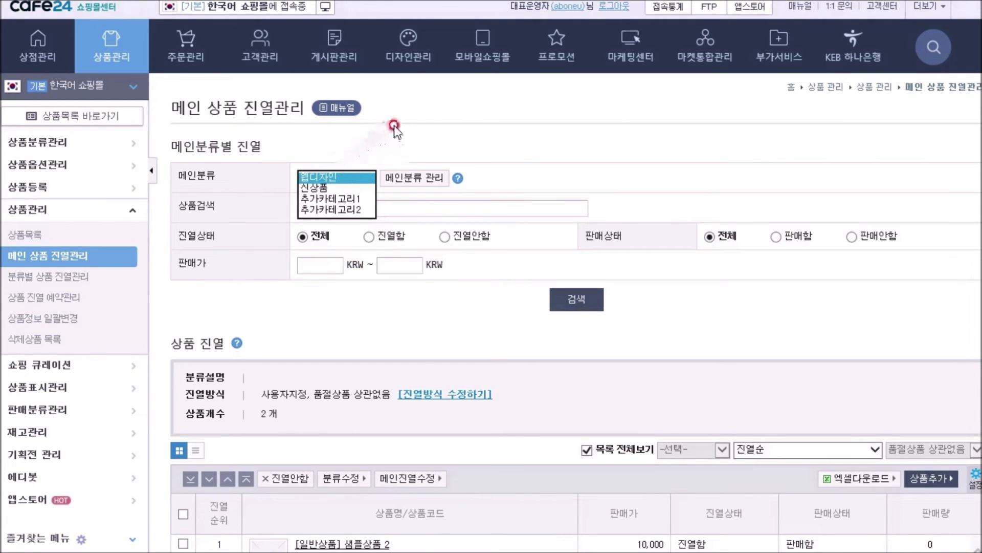
{"action": "left_click", "coordinate": [440, 140]}
Rename the first main category, 웹디자인, back to 추천상품 and save the main category settings
{"action": "left_click", "coordinate": [413, 179]}
{"action": "left_click", "coordinate": [393, 436]}
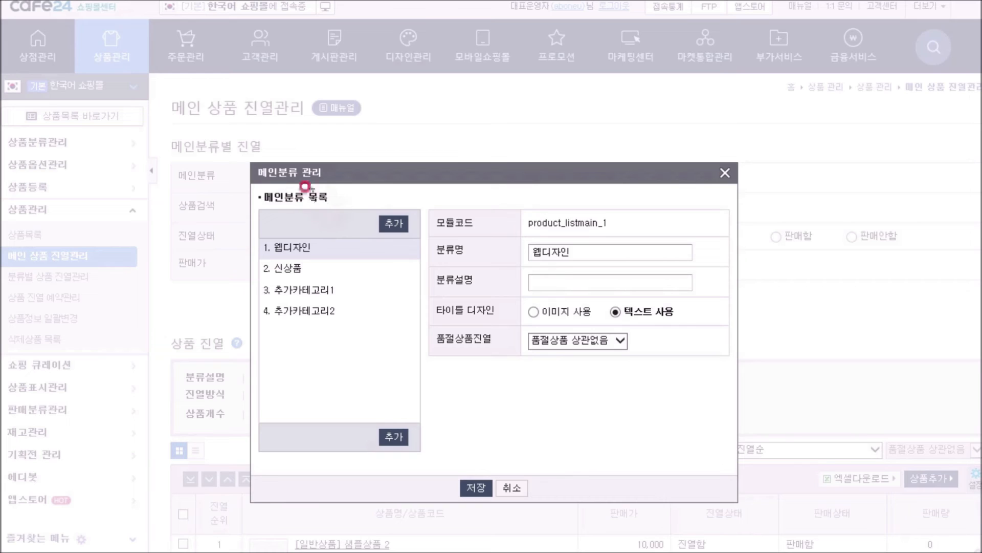
{"action": "left_click", "coordinate": [594, 253]}
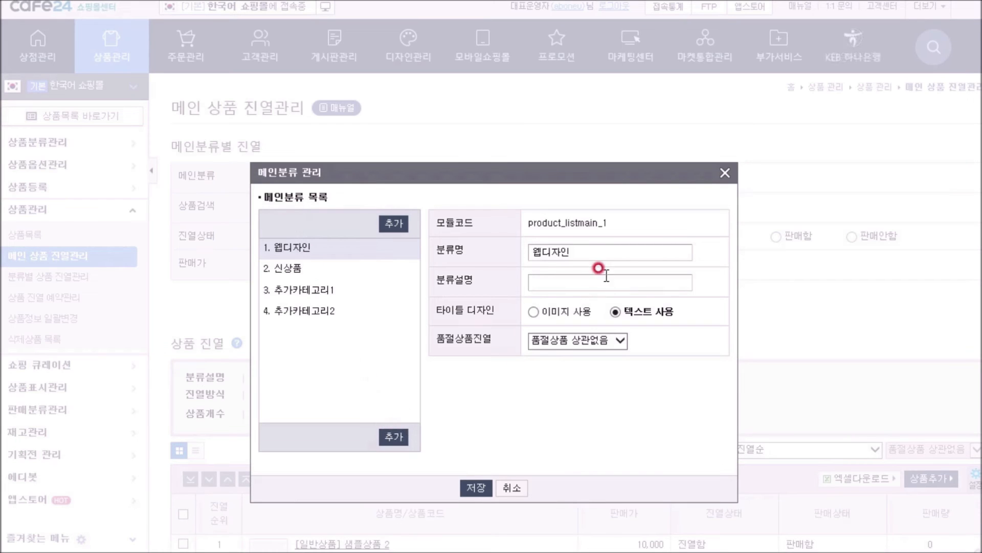
{"action": "key", "text": "ctrl+a"}
{"action": "type", "text": "추천상품"}
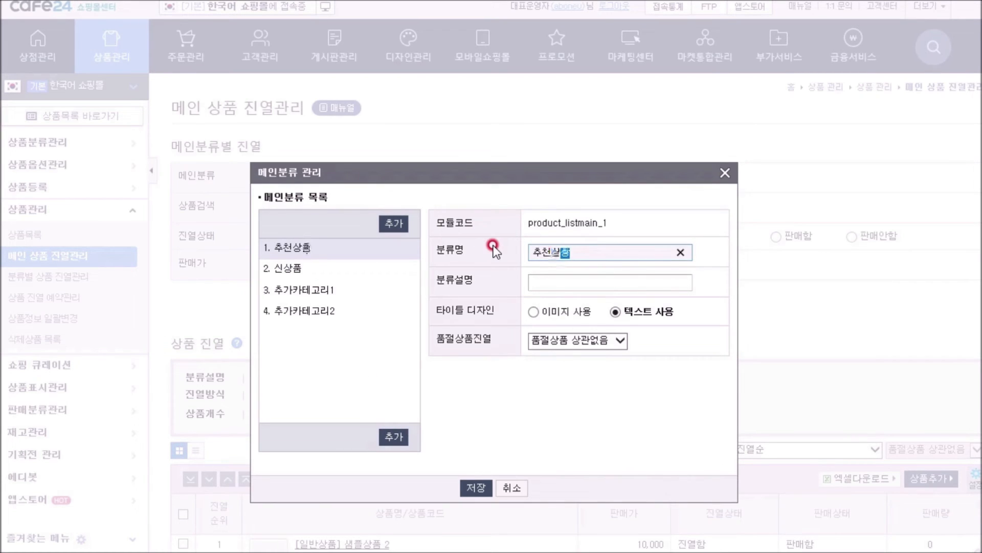
{"action": "left_click", "coordinate": [481, 488]}
{"action": "left_click", "coordinate": [518, 381]}
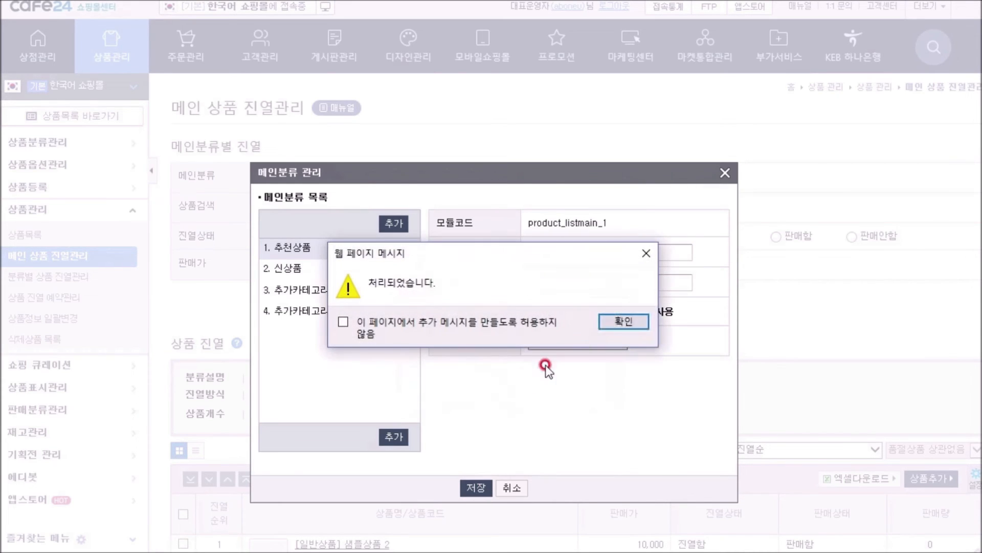
{"action": "left_click", "coordinate": [624, 321]}
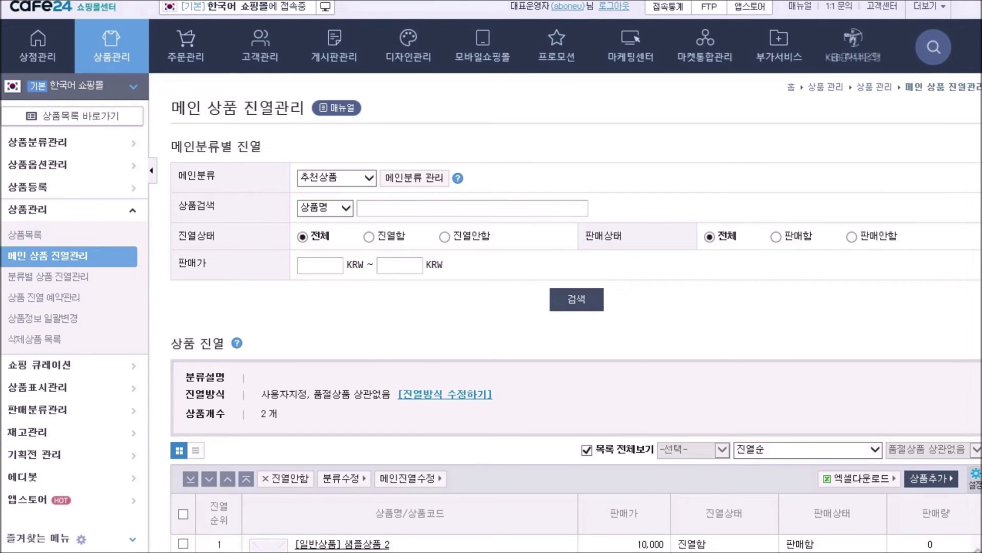
Open the product list page (상품목록) in the shop's product management
{"action": "left_click", "coordinate": [116, 46]}
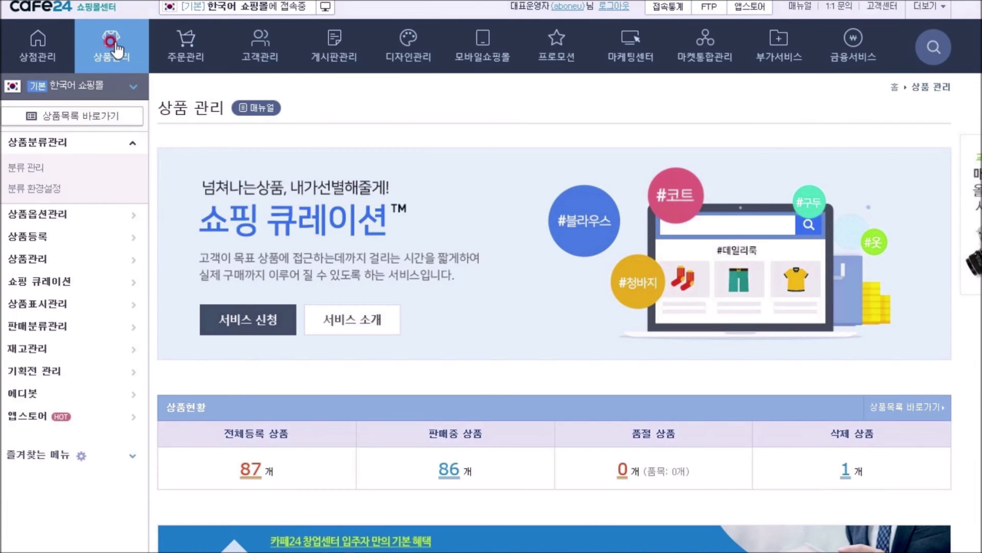
{"action": "left_click", "coordinate": [21, 121]}
{"action": "left_click", "coordinate": [32, 267]}
{"action": "left_click", "coordinate": [31, 235]}
{"action": "left_click", "coordinate": [33, 235]}
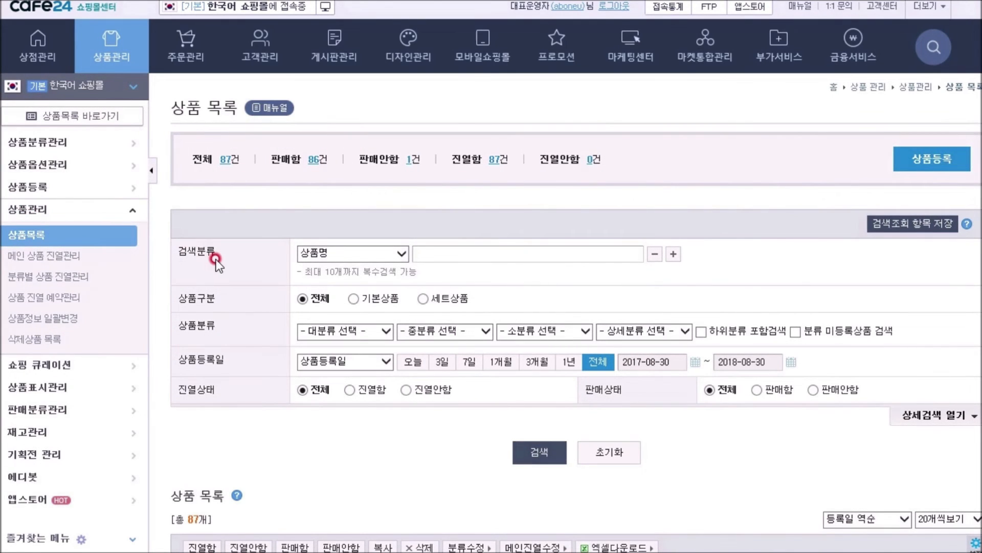
Browse the registered products and select the four numbered 78, 77, 76 and 75
{"action": "scroll", "coordinate": [215, 260], "scroll_direction": "down", "scroll_amount": 9}
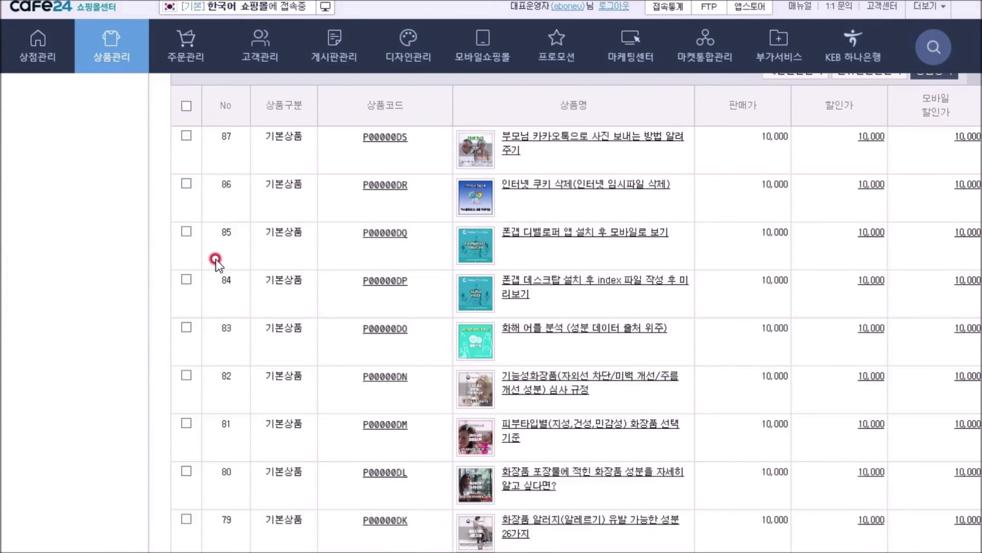
{"action": "scroll", "coordinate": [216, 260], "scroll_direction": "down", "scroll_amount": 2}
{"action": "scroll", "coordinate": [380, 202], "scroll_direction": "down", "scroll_amount": 9}
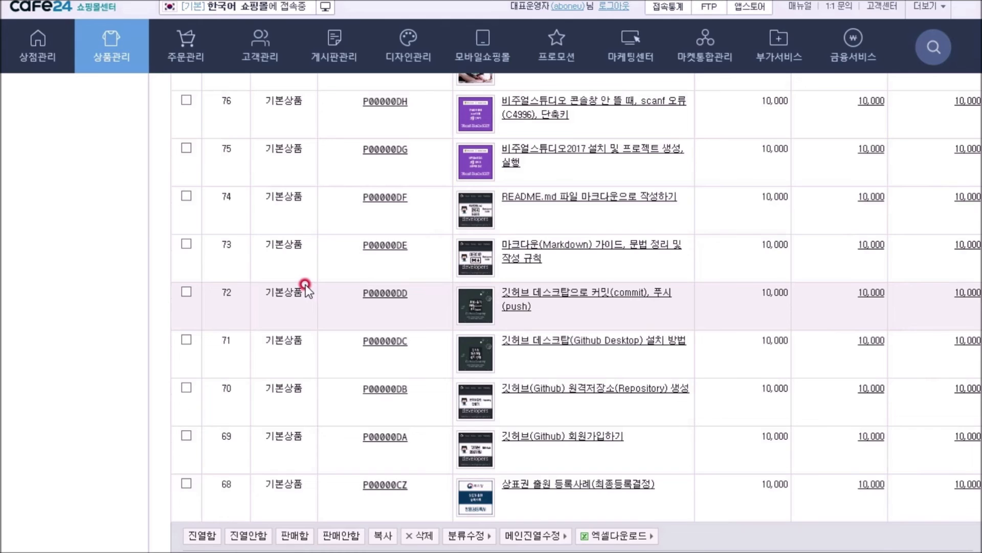
{"action": "scroll", "coordinate": [305, 284], "scroll_direction": "up", "scroll_amount": 17}
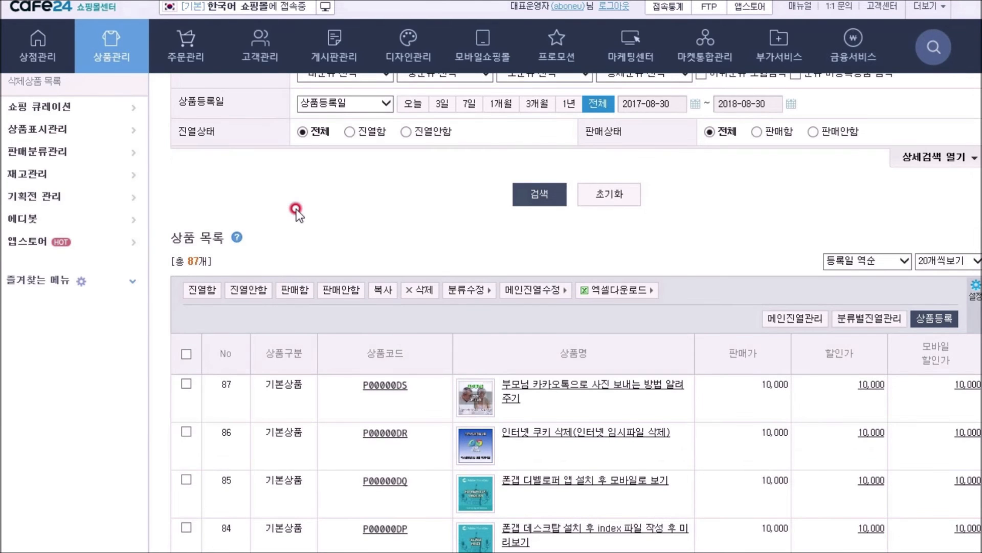
{"action": "scroll", "coordinate": [296, 210], "scroll_direction": "down", "scroll_amount": 5}
{"action": "scroll", "coordinate": [291, 281], "scroll_direction": "down", "scroll_amount": 3}
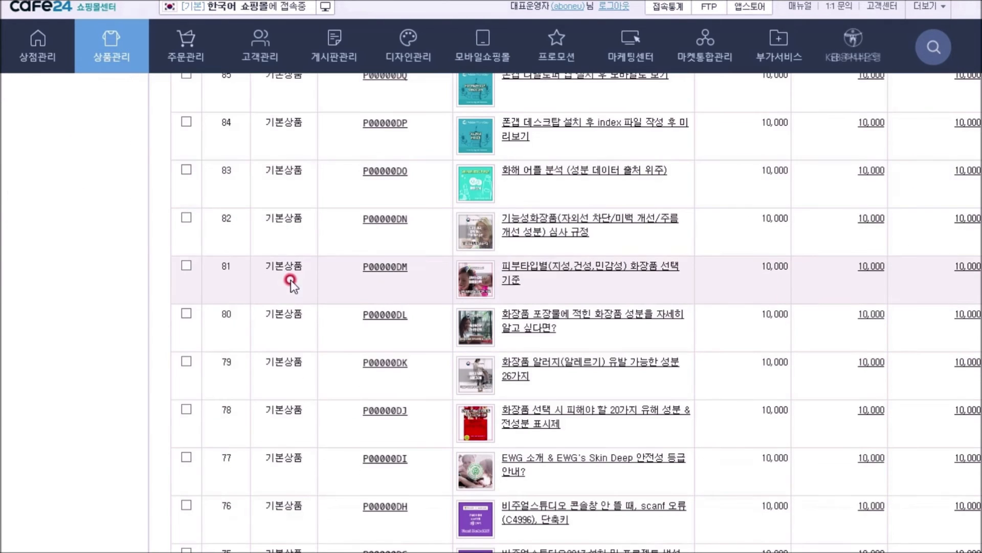
{"action": "scroll", "coordinate": [244, 237], "scroll_direction": "down", "scroll_amount": 4}
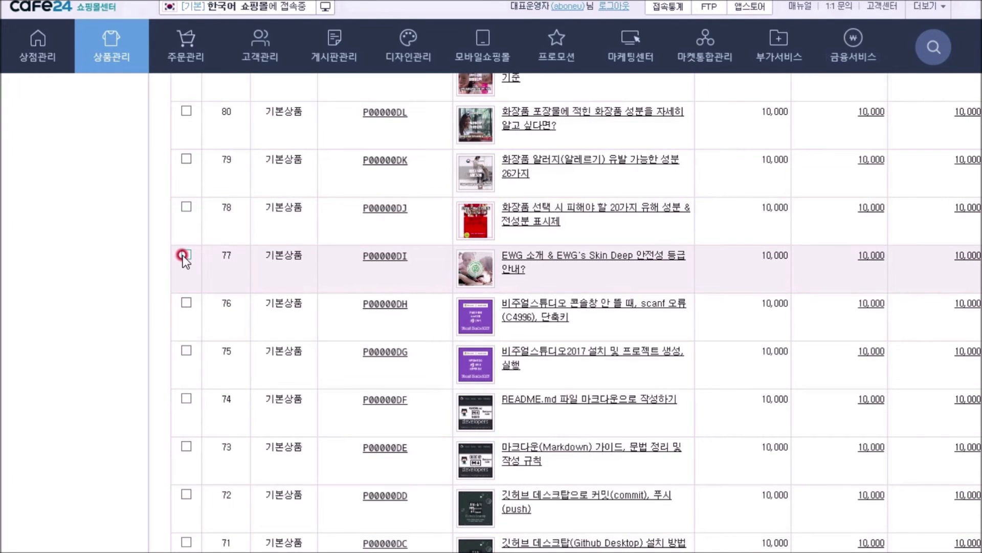
{"action": "left_click", "coordinate": [186, 208]}
{"action": "left_click", "coordinate": [188, 255]}
{"action": "left_click", "coordinate": [187, 301]}
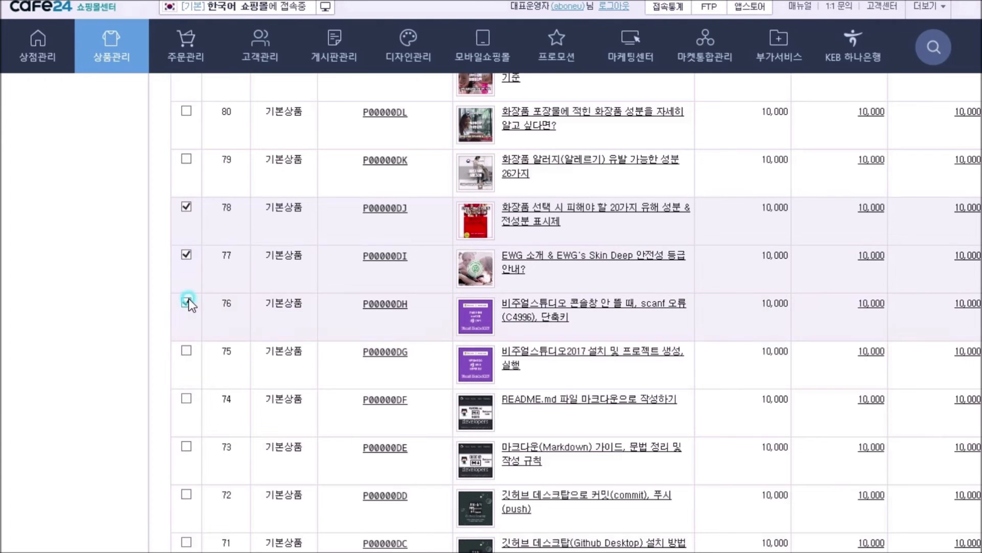
{"action": "left_click", "coordinate": [186, 350]}
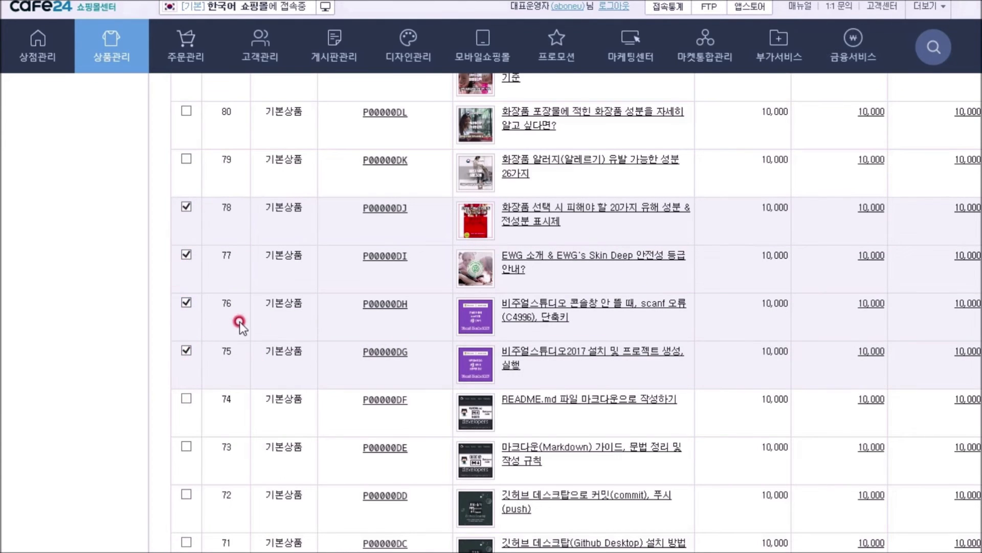
Add the selected products to the 추천상품 section through the main display edit (메인진열수정) and confirm
{"action": "scroll", "coordinate": [283, 342], "scroll_direction": "down", "scroll_amount": 4}
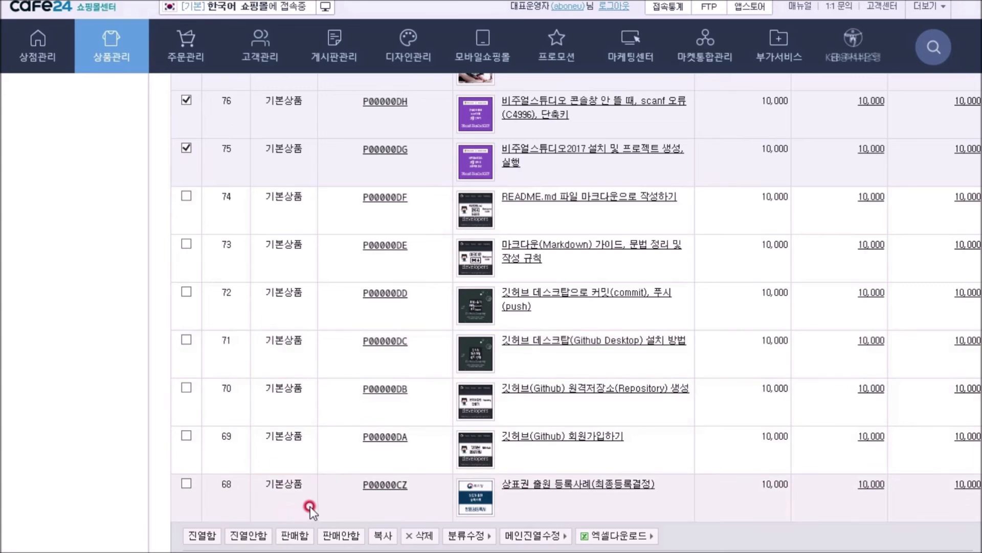
{"action": "left_click", "coordinate": [535, 537]}
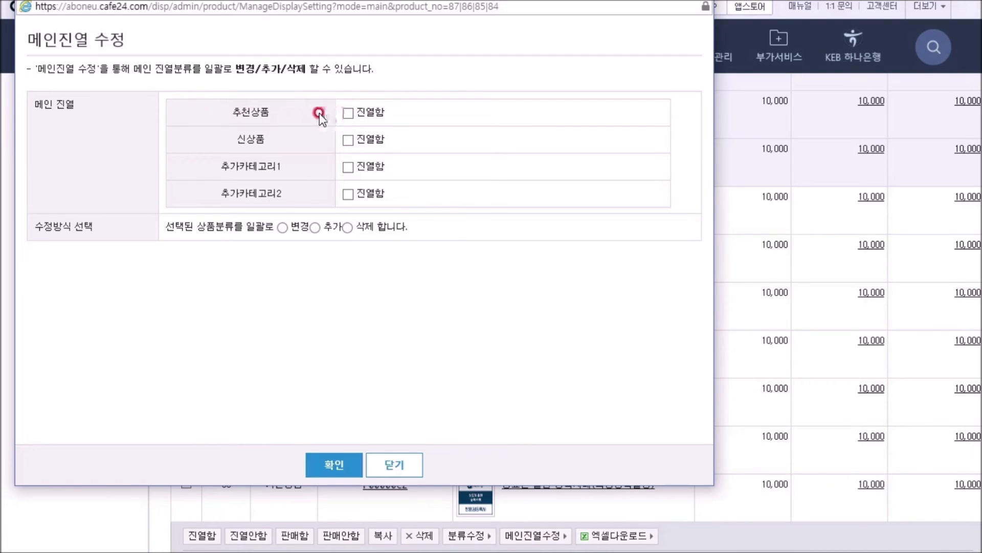
{"action": "left_click", "coordinate": [348, 113]}
{"action": "left_click", "coordinate": [352, 229]}
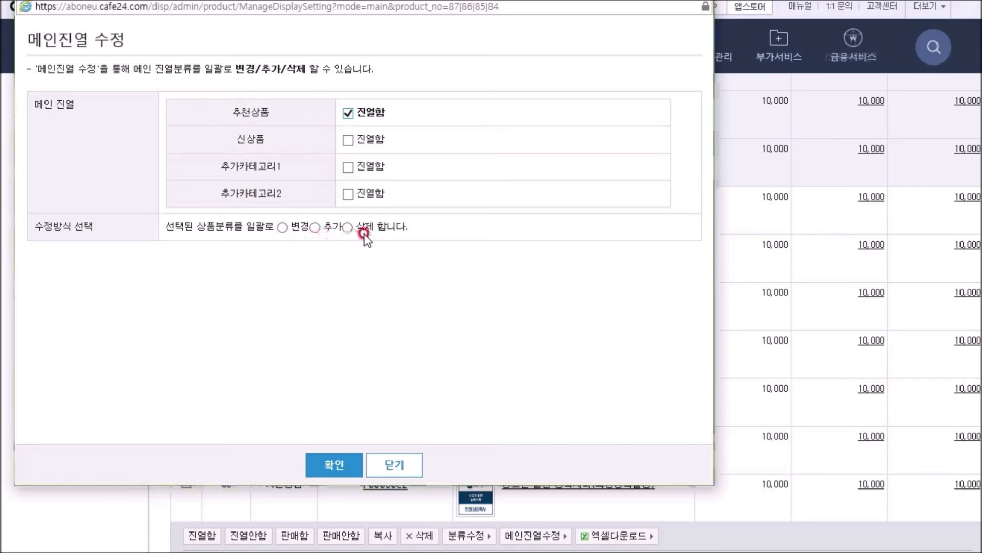
{"action": "left_click", "coordinate": [317, 228]}
{"action": "left_click", "coordinate": [327, 460]}
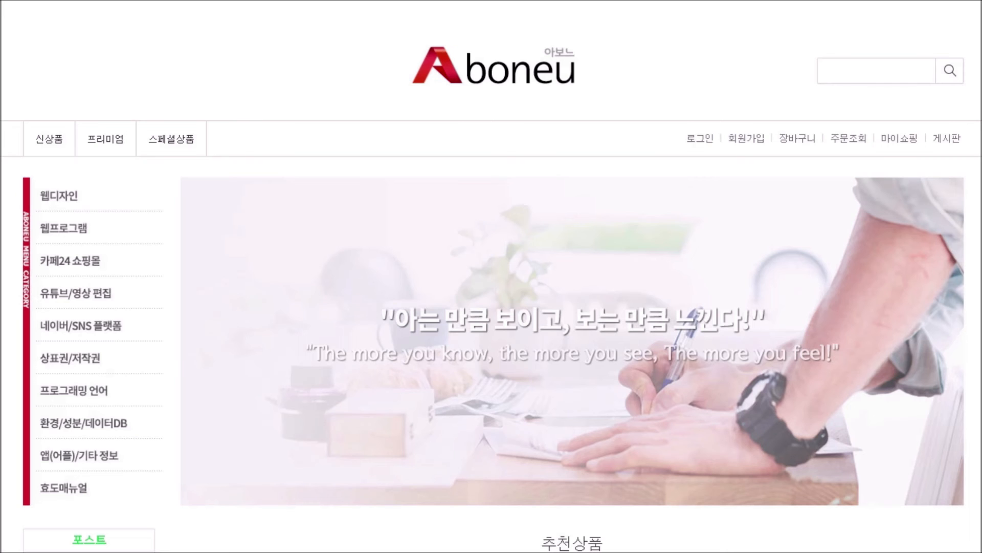
Check the products displayed in the 추천상품 section of the shop's main page
{"action": "scroll", "coordinate": [491, 276], "scroll_direction": "down", "scroll_amount": 8}
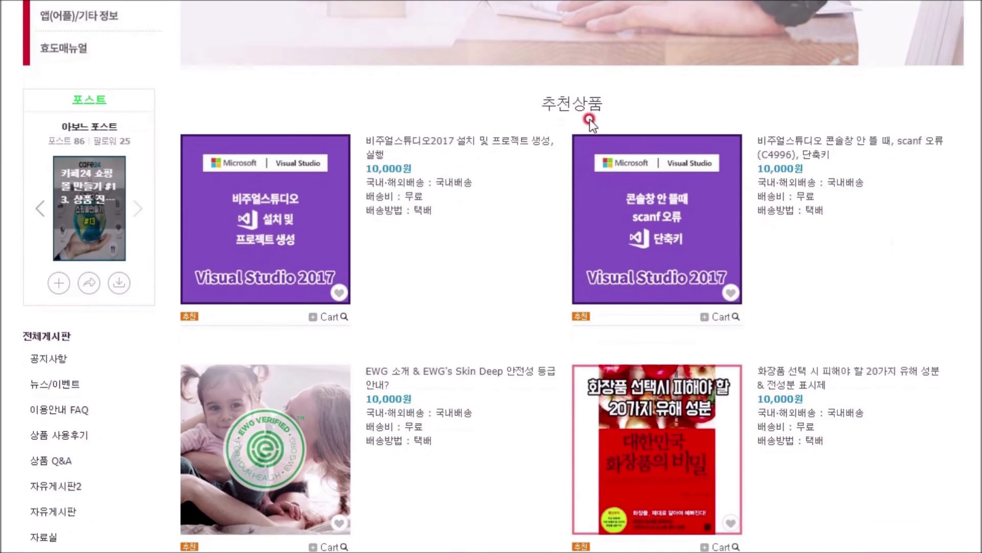
{"action": "left_click_drag", "start_coordinate": [538, 98], "coordinate": [618, 111]}
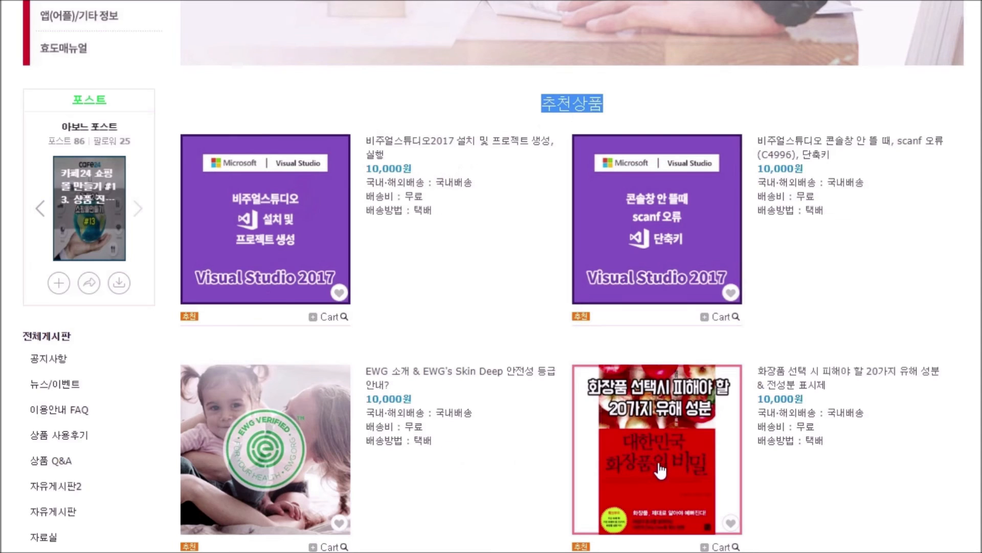
{"action": "scroll", "coordinate": [281, 324], "scroll_direction": "down", "scroll_amount": 6}
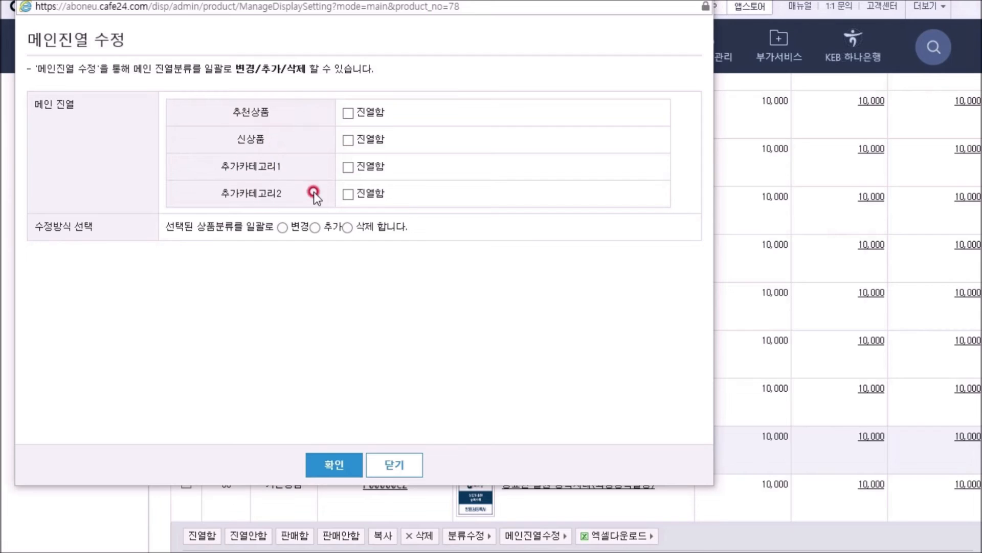
Mark the selected product for display in the 추가카테고리1, 추가카테고리2 and 신상품 main sections
{"action": "left_click", "coordinate": [348, 167]}
{"action": "left_click", "coordinate": [348, 194]}
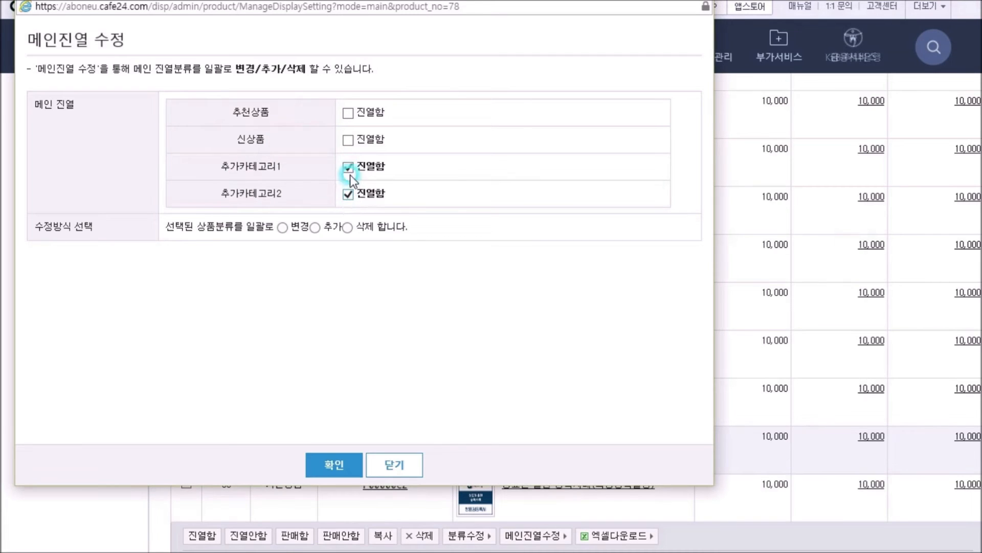
{"action": "left_click", "coordinate": [348, 140]}
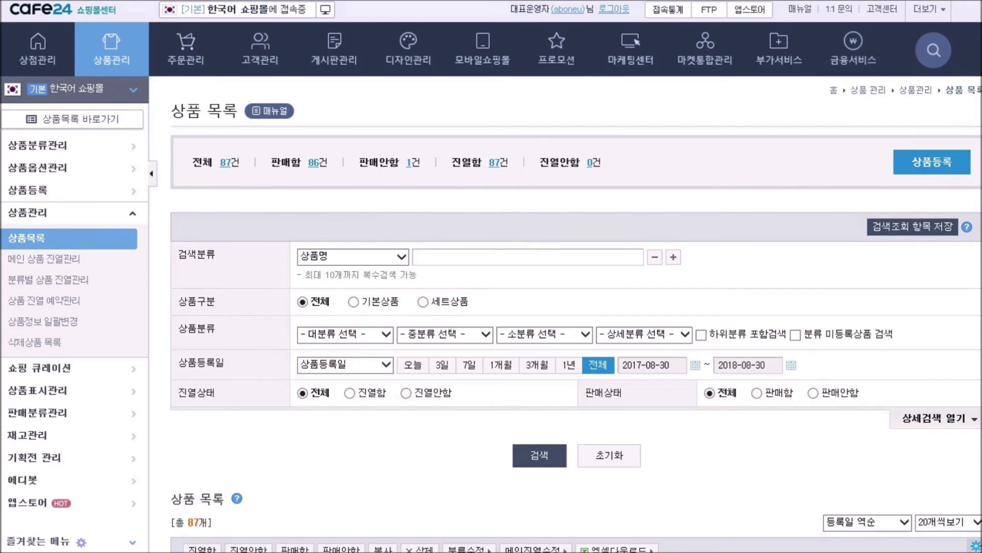
Open the main product display management page (메인 상품 진열관리) with 추천상품 as the main category
{"action": "left_click", "coordinate": [112, 53]}
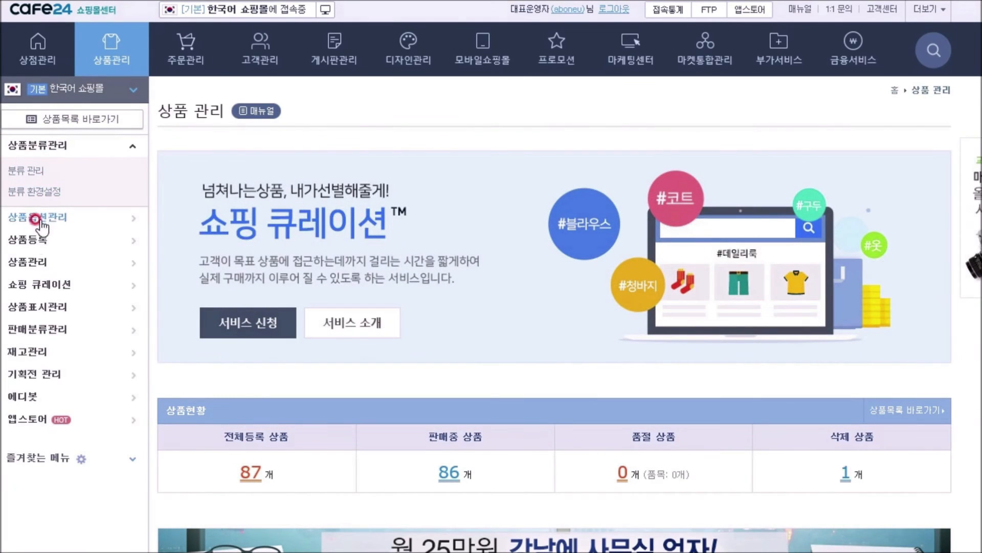
{"action": "left_click", "coordinate": [32, 262]}
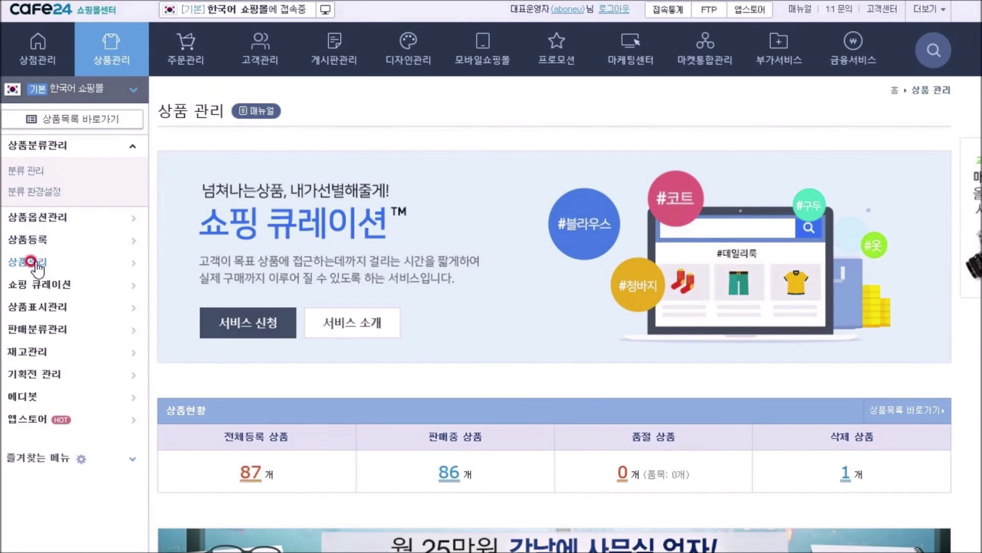
{"action": "left_click", "coordinate": [32, 262]}
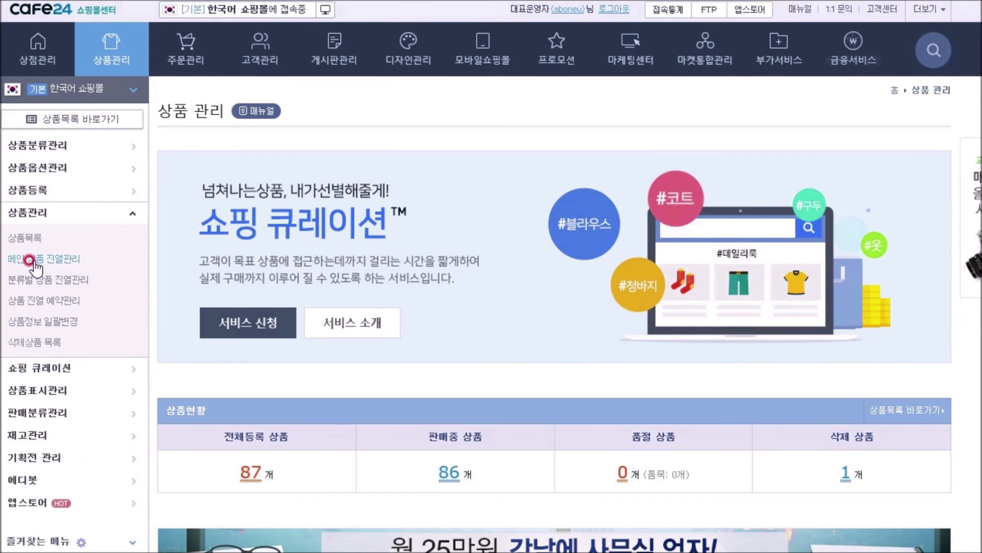
{"action": "left_click", "coordinate": [36, 261]}
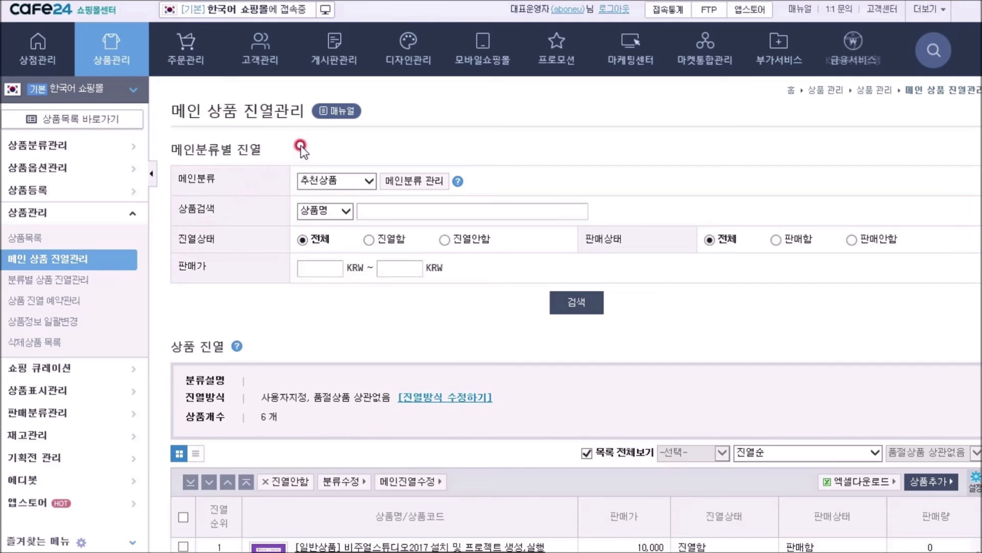
{"action": "left_click", "coordinate": [370, 183]}
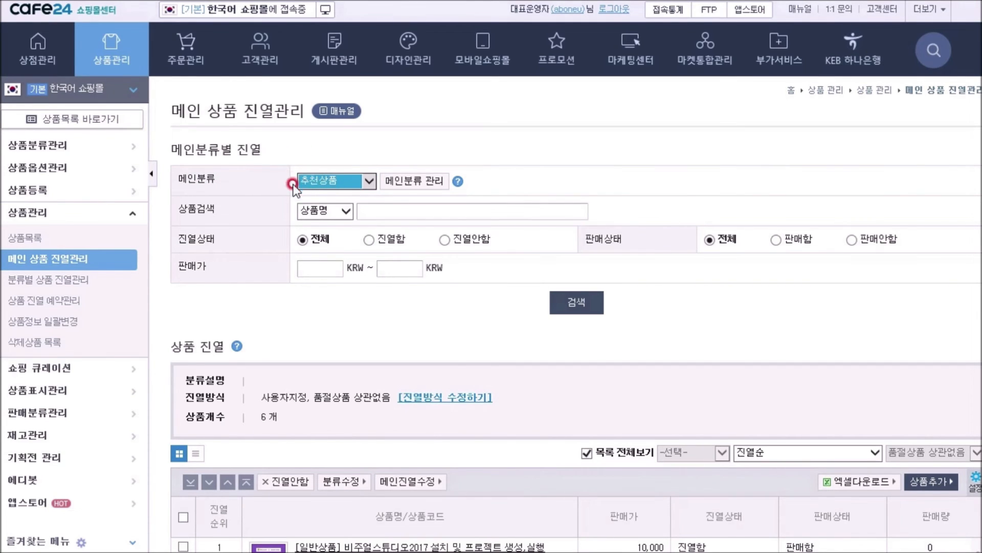
{"action": "scroll", "coordinate": [285, 320], "scroll_direction": "down", "scroll_amount": 8}
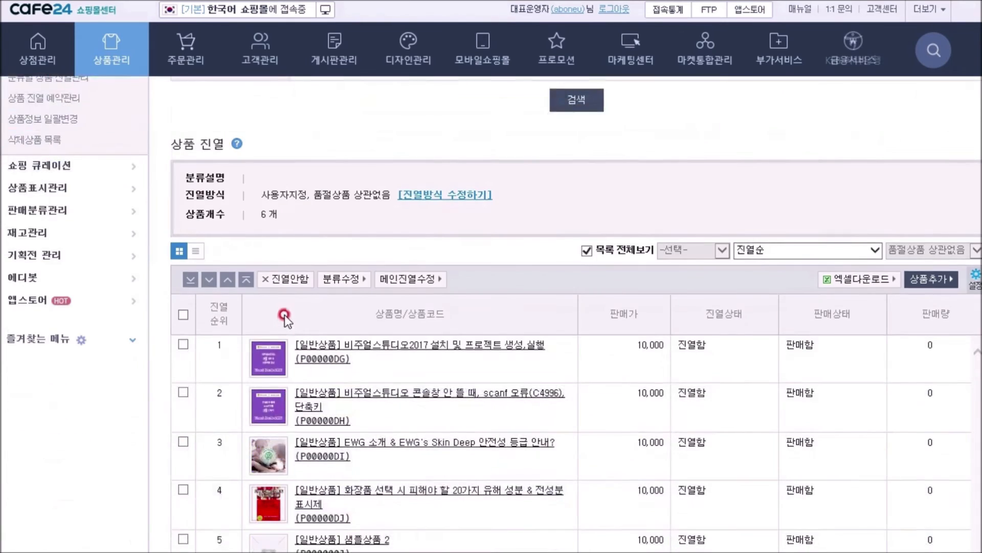
Remove 샘플상품 2 and 샘플상품 1 from the 추천상품 display by setting them to 진열안함 and confirm
{"action": "mouse_move", "coordinate": [265, 279]}
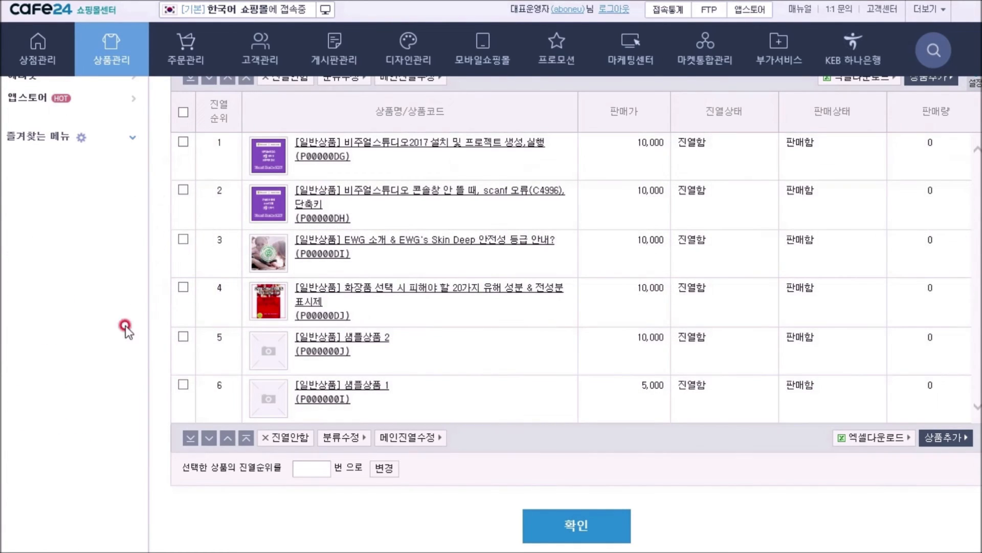
{"action": "left_click_drag", "start_coordinate": [320, 342], "coordinate": [183, 335]}
{"action": "left_click", "coordinate": [183, 336]}
{"action": "left_click", "coordinate": [183, 384]}
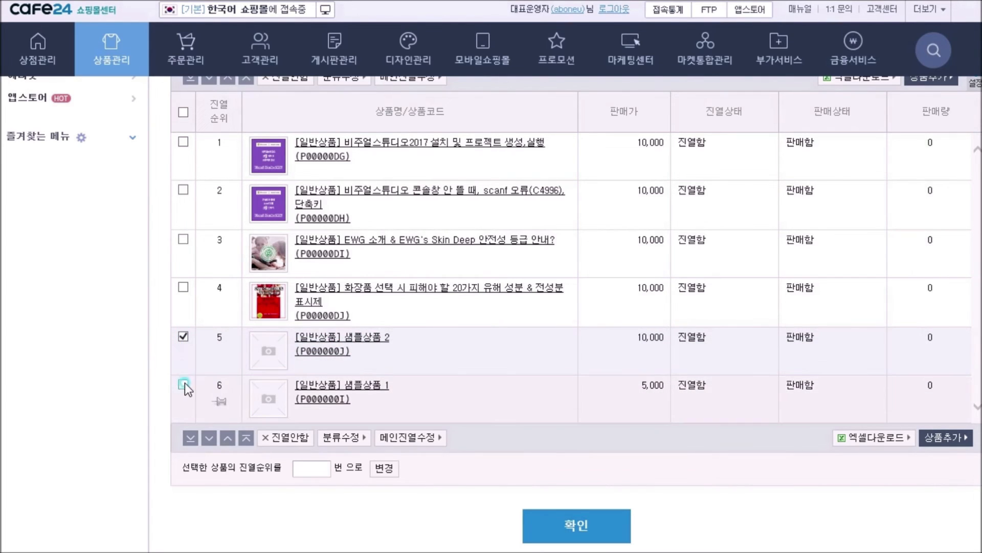
{"action": "left_click", "coordinate": [274, 438]}
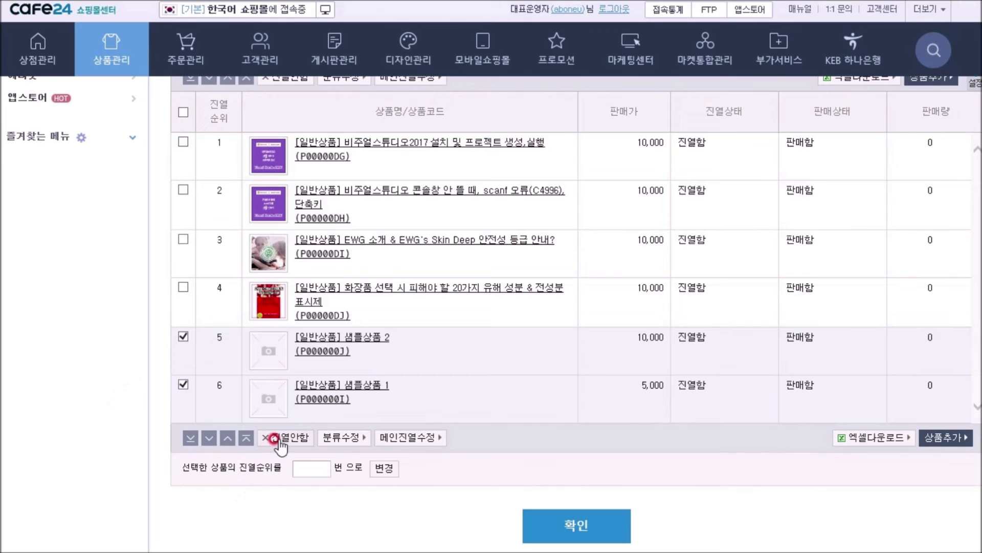
{"action": "left_click", "coordinate": [524, 336]}
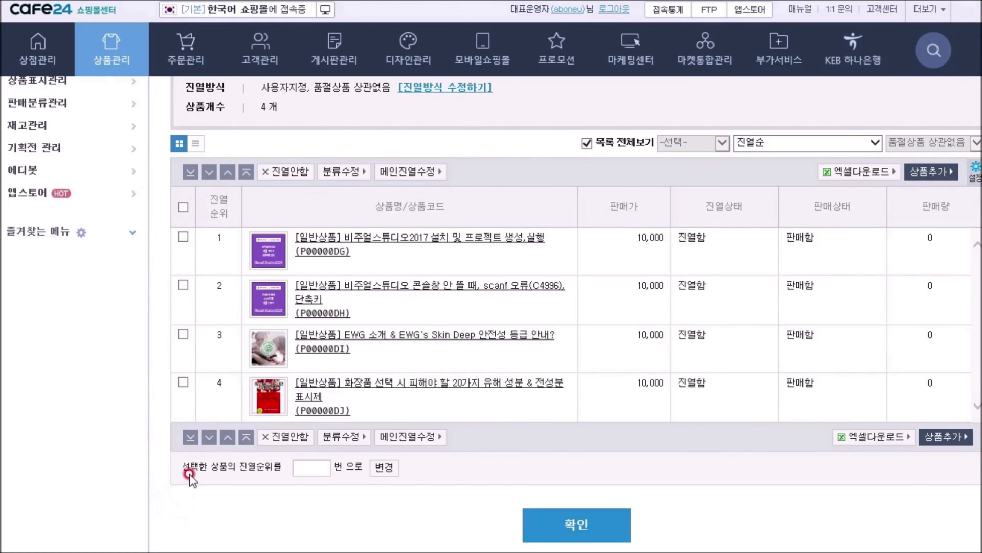
Review the 추천상품 section on the shop's main page after removing the sample products
{"action": "left_click", "coordinate": [208, 418]}
{"action": "mouse_move", "coordinate": [208, 418]}
{"action": "left_mouse_down"}
{"action": "mouse_move", "coordinate": [180, 271]}
{"action": "mouse_move", "coordinate": [183, 416]}
{"action": "mouse_move", "coordinate": [182, 230]}
{"action": "mouse_move", "coordinate": [141, 399]}
{"action": "left_mouse_up"}
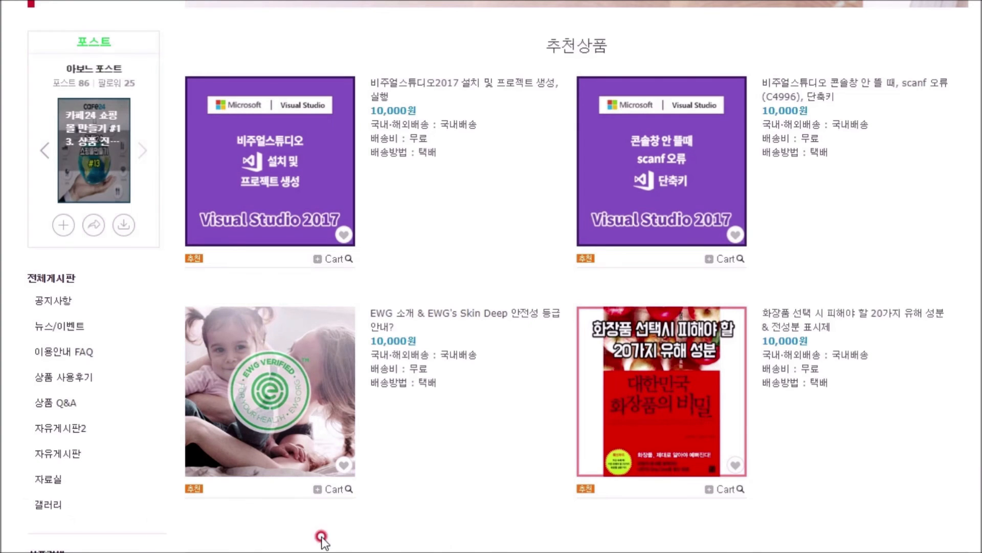
{"action": "scroll", "coordinate": [356, 463], "scroll_direction": "down", "scroll_amount": 2}
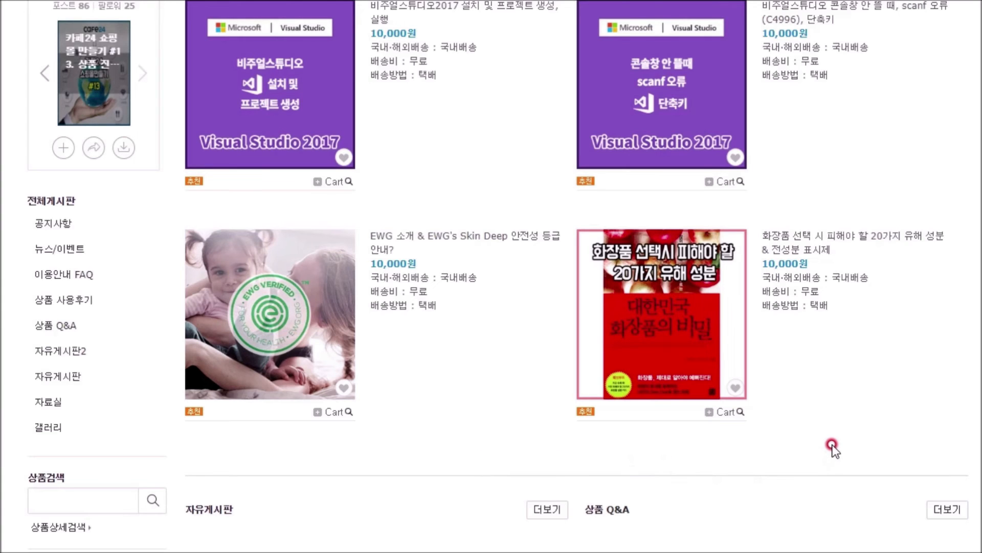
{"action": "scroll", "coordinate": [832, 449], "scroll_direction": "down", "scroll_amount": 2}
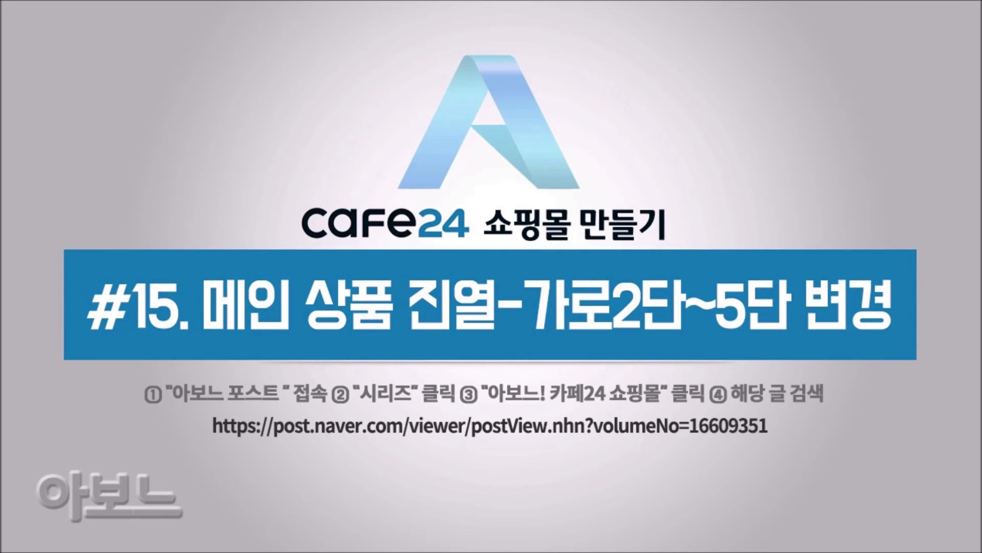